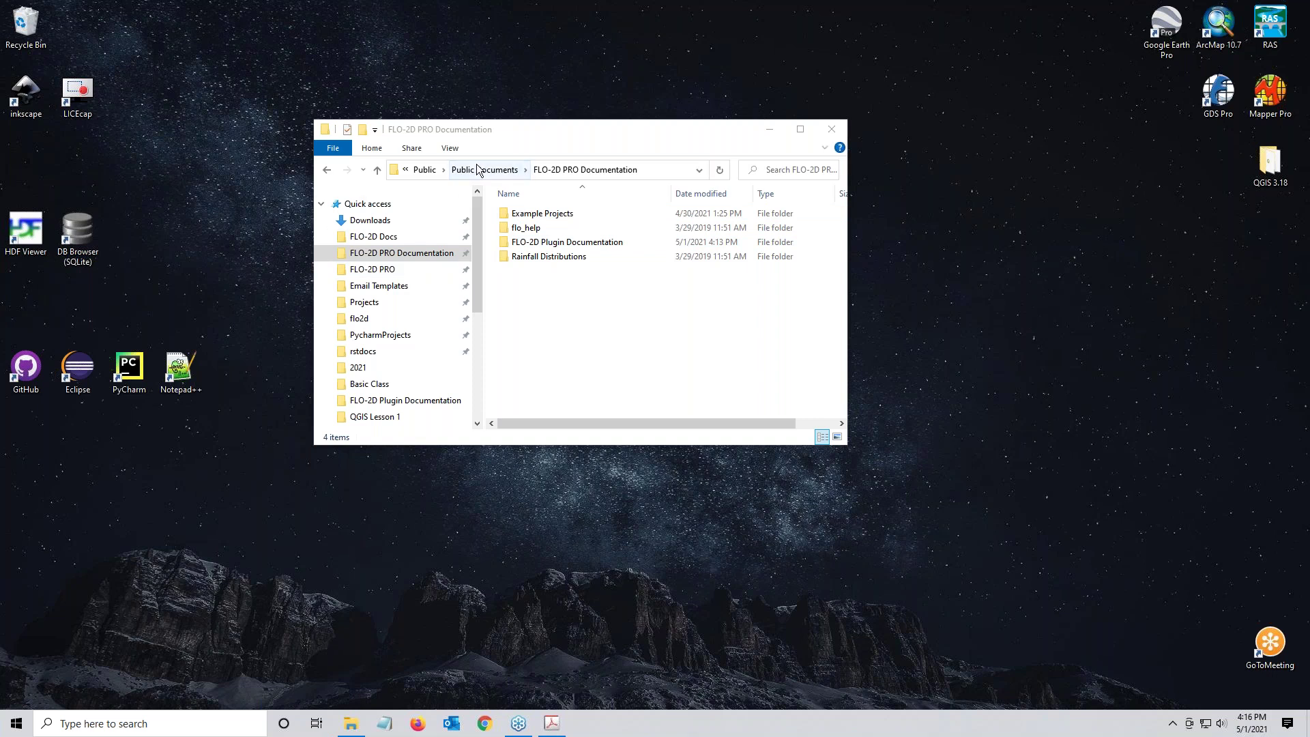
# Step: Check the FLO-2D PRO Documentation folder's full path, then open its FLO-2D Plugin Documentation folder to view the manuals
pyautogui.click(665, 170)
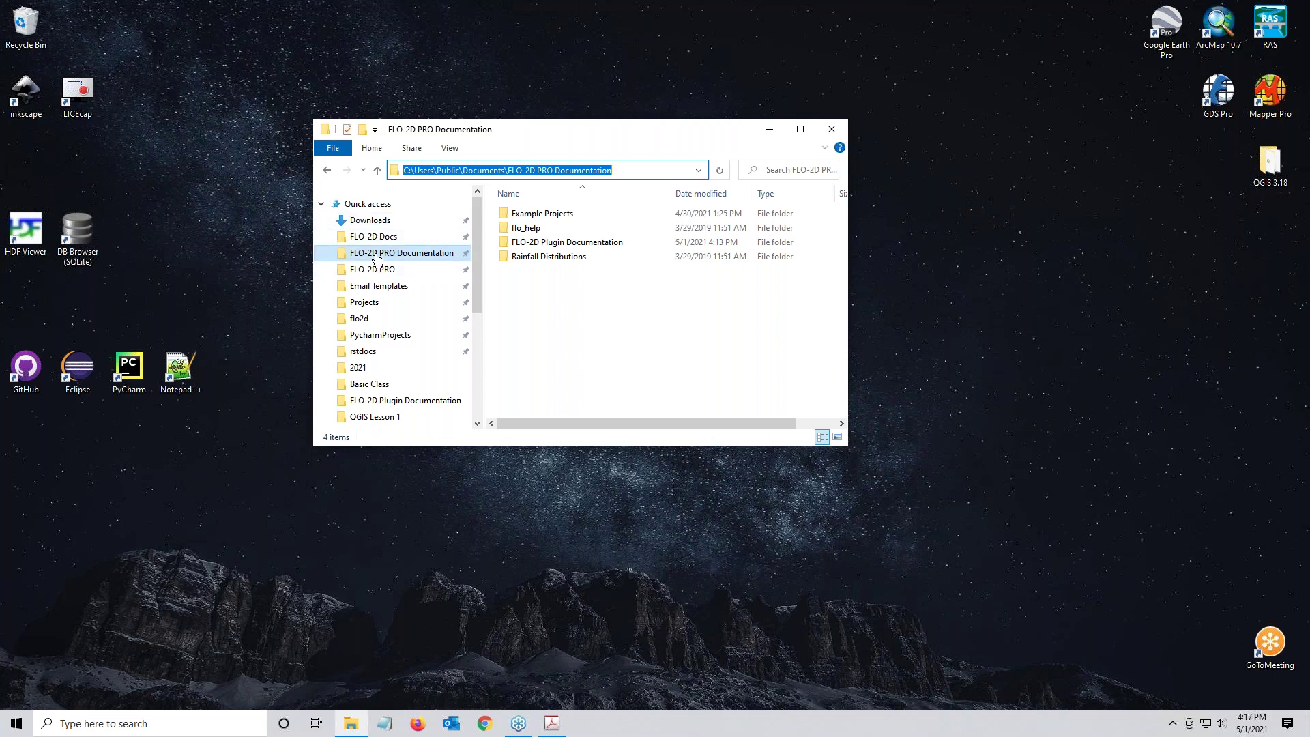
pyautogui.click(615, 354)
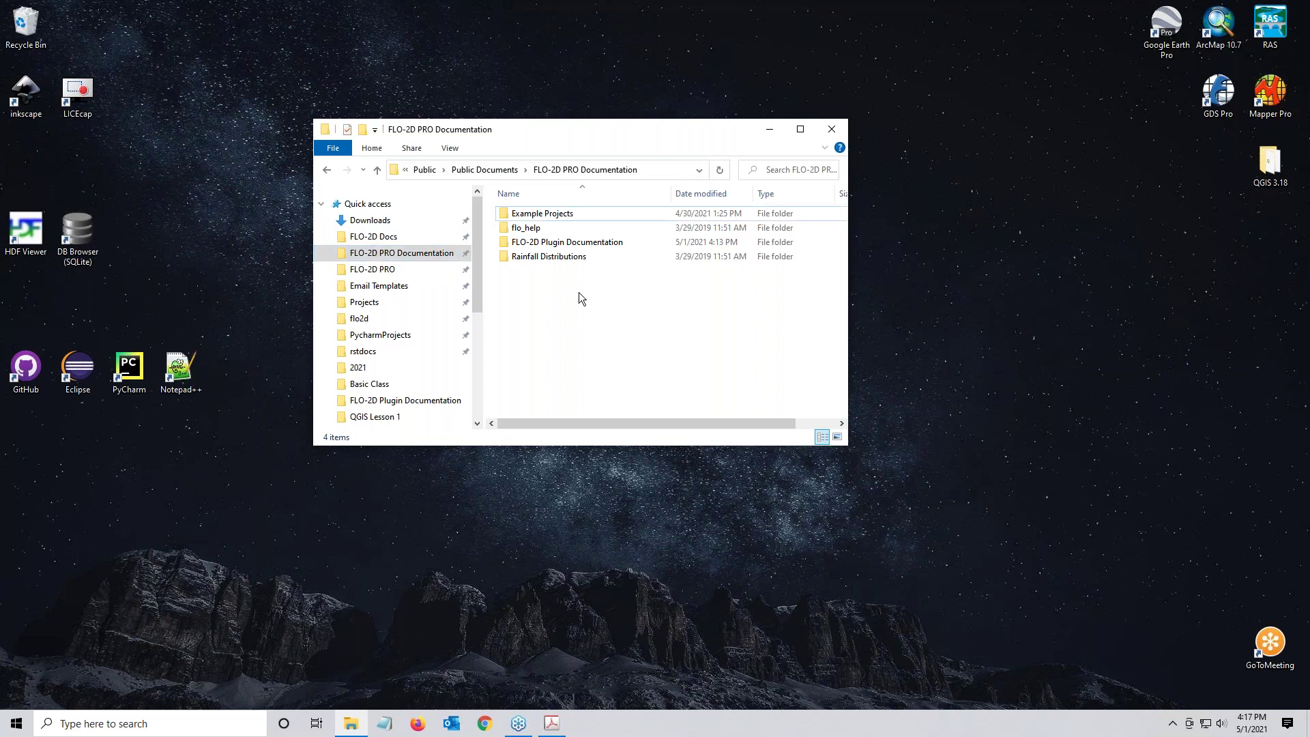
pyautogui.click(564, 245)
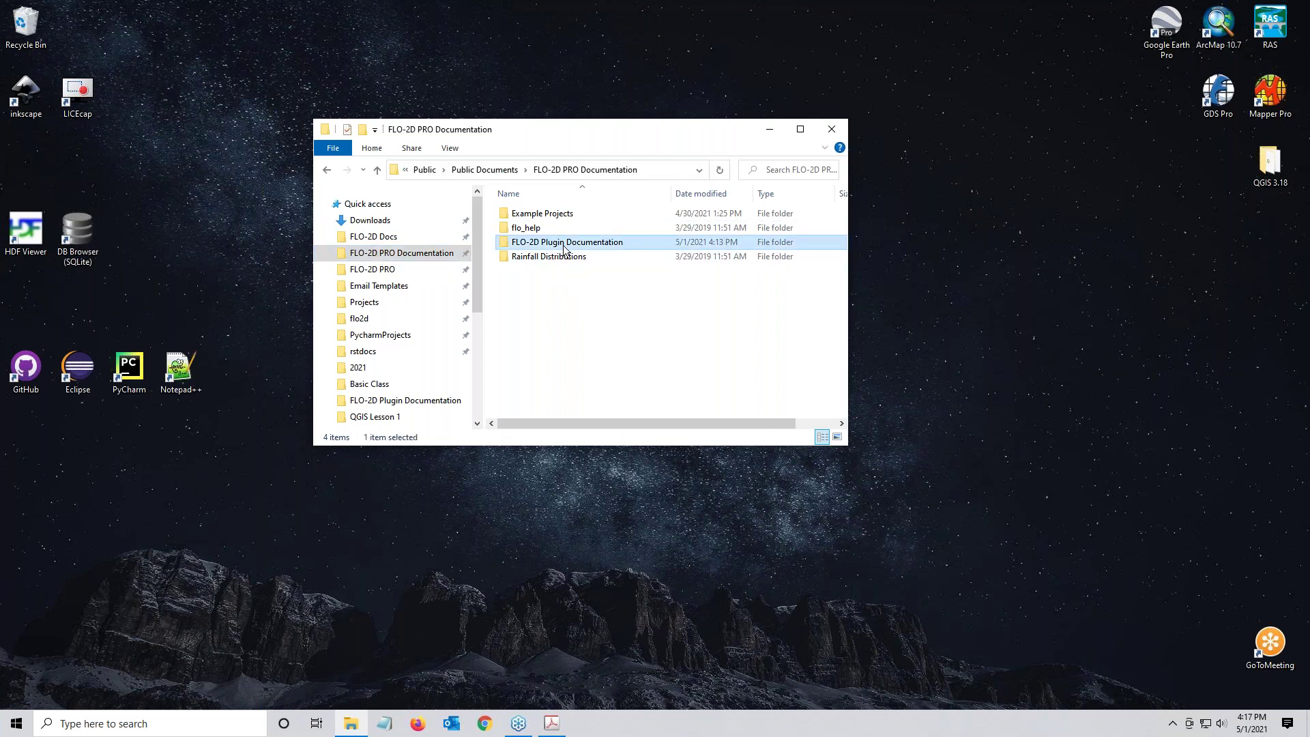
pyautogui.doubleClick(564, 244)
pyautogui.click(572, 244)
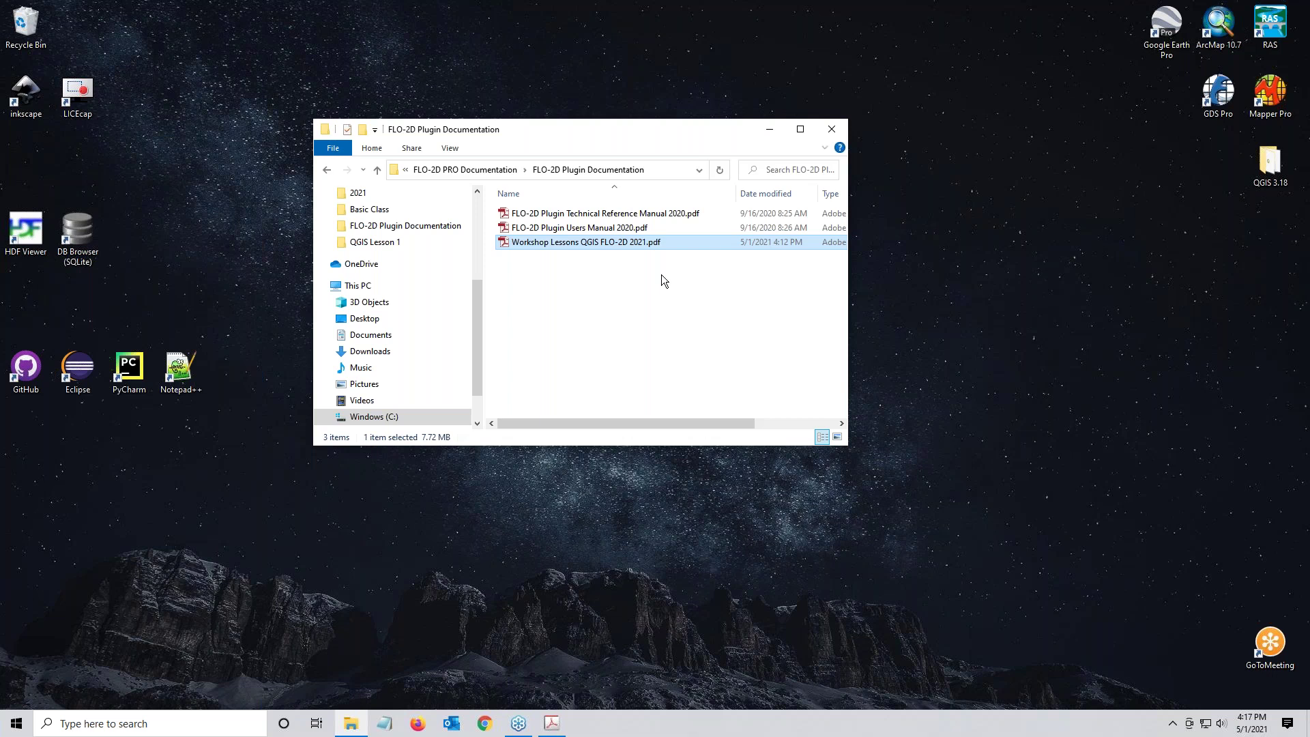
# Step: View the contents of the Example Projects folder and return to the FLO-2D PRO Documentation folder
pyautogui.click(469, 169)
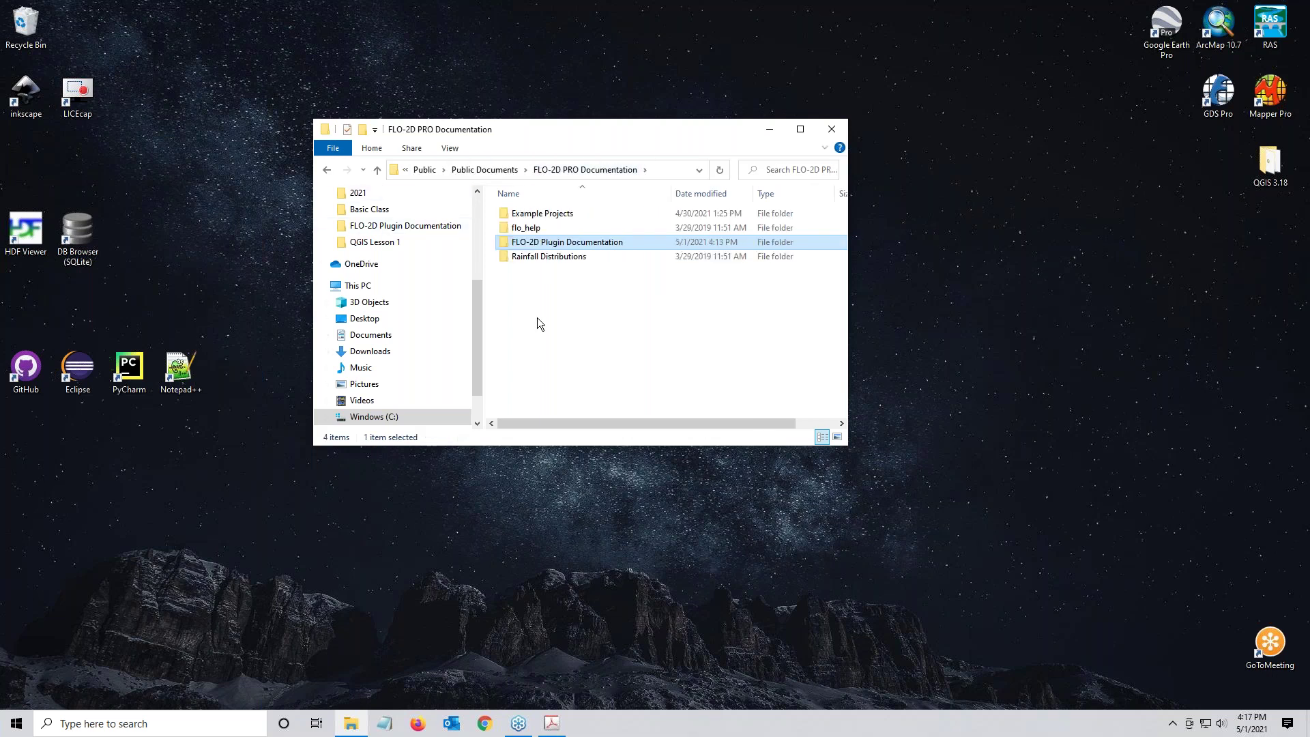
pyautogui.click(554, 216)
pyautogui.doubleClick(554, 216)
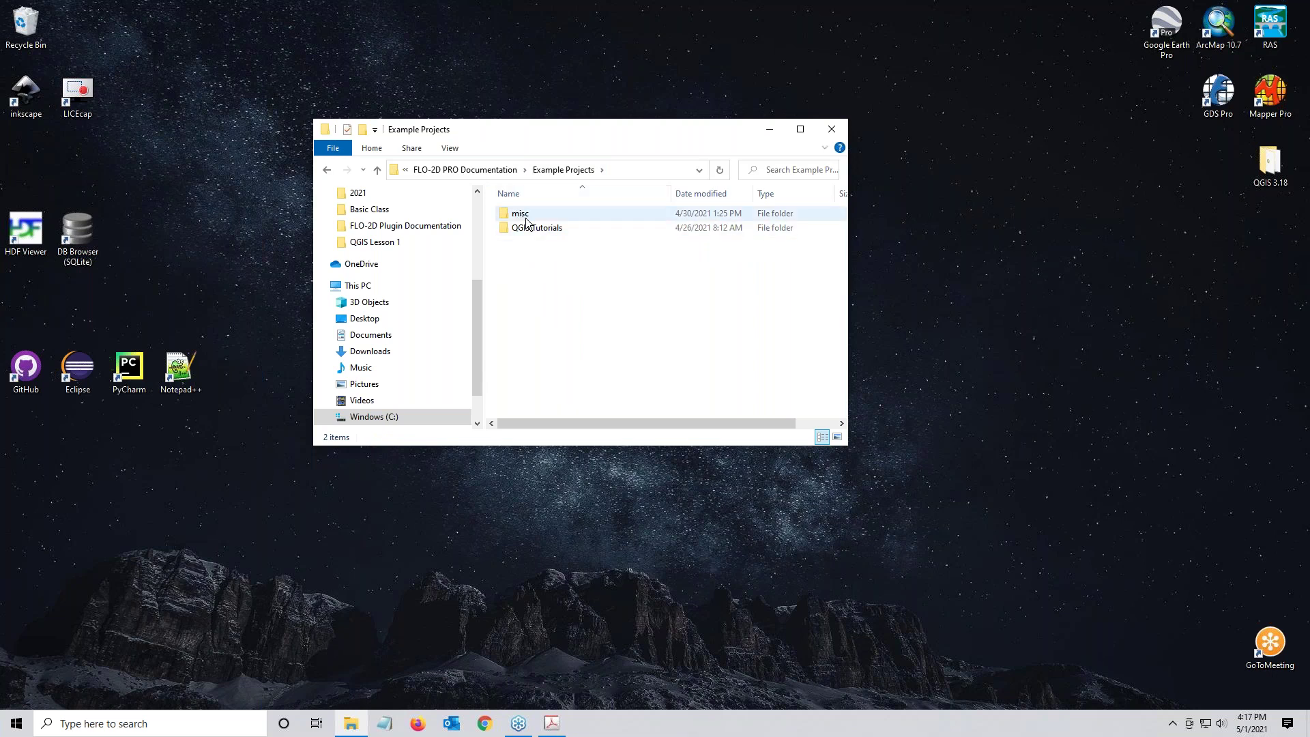
pyautogui.press('ctrl')
pyautogui.press('ctrl')
pyautogui.press('ctrl')
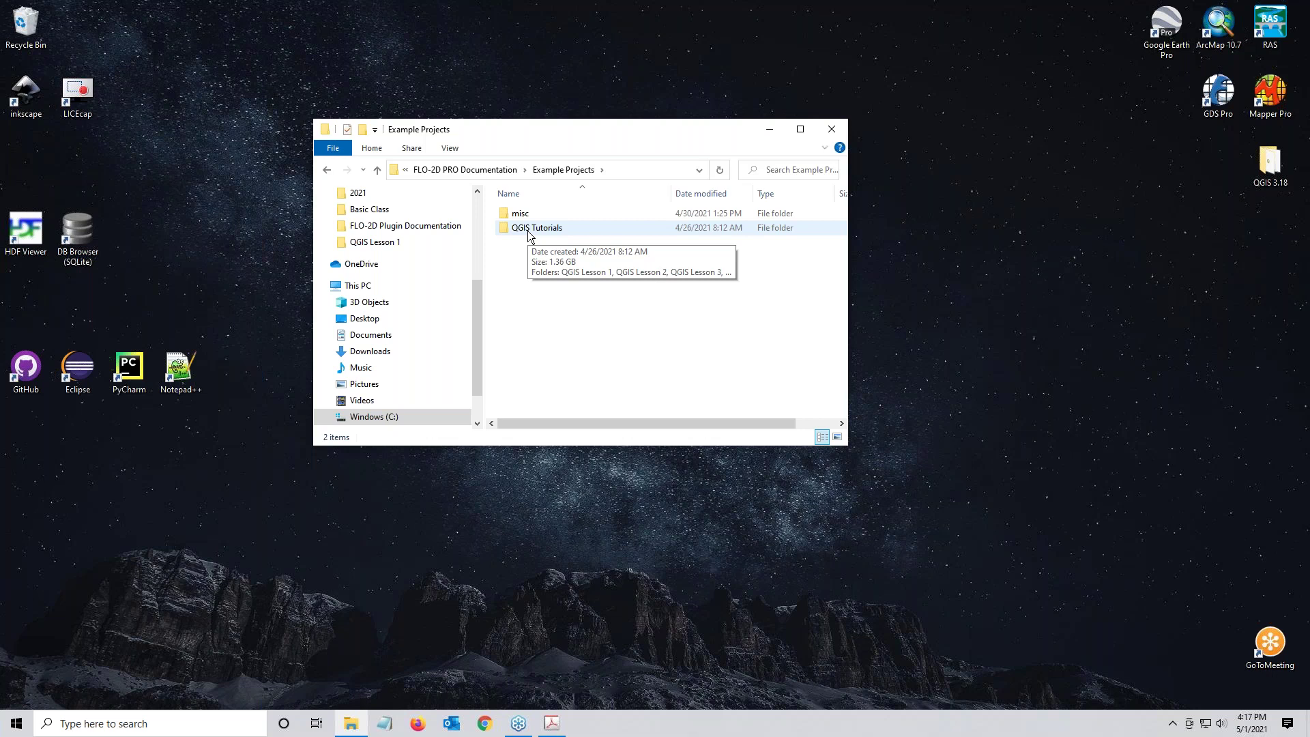
pyautogui.click(470, 170)
# Step: Launch QGIS Desktop 3.18.2 with GRASS 7.8.5 from the QGIS 3.18 desktop folder and close that folder
pyautogui.doubleClick(1271, 164)
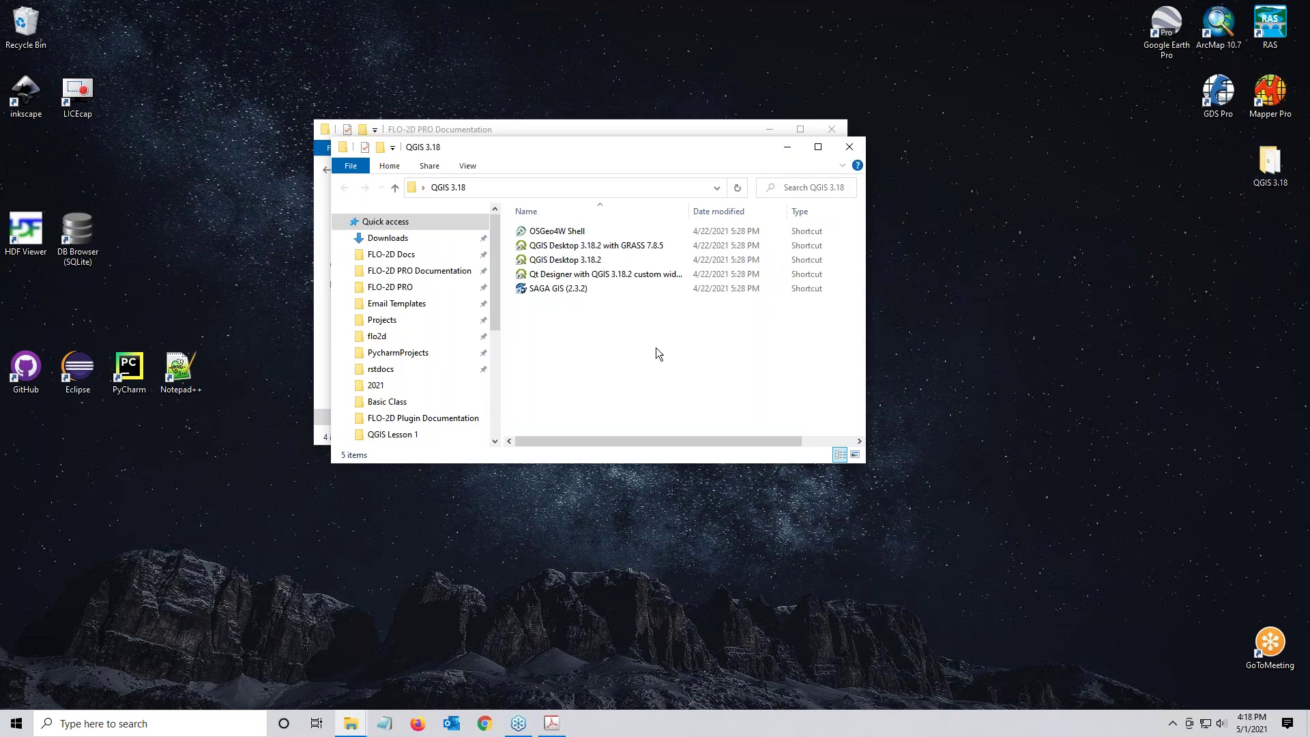
pyautogui.click(595, 248)
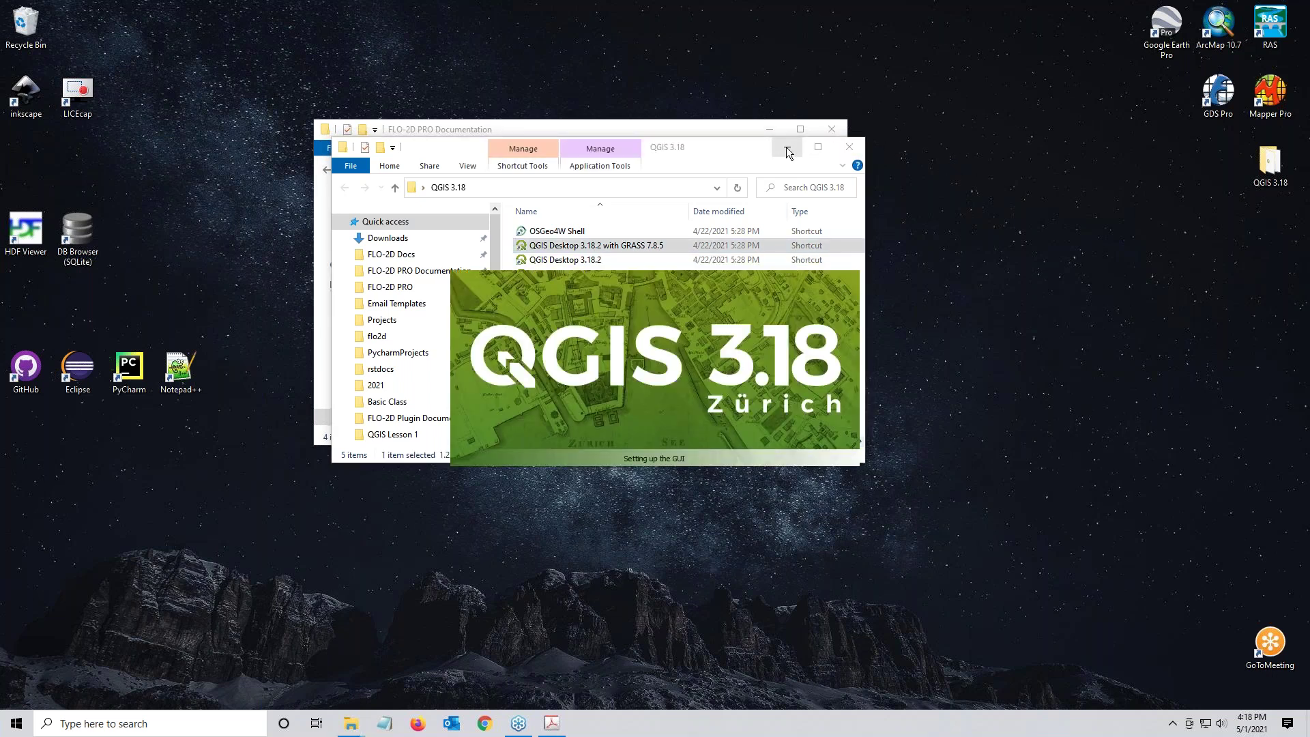
pyautogui.click(849, 147)
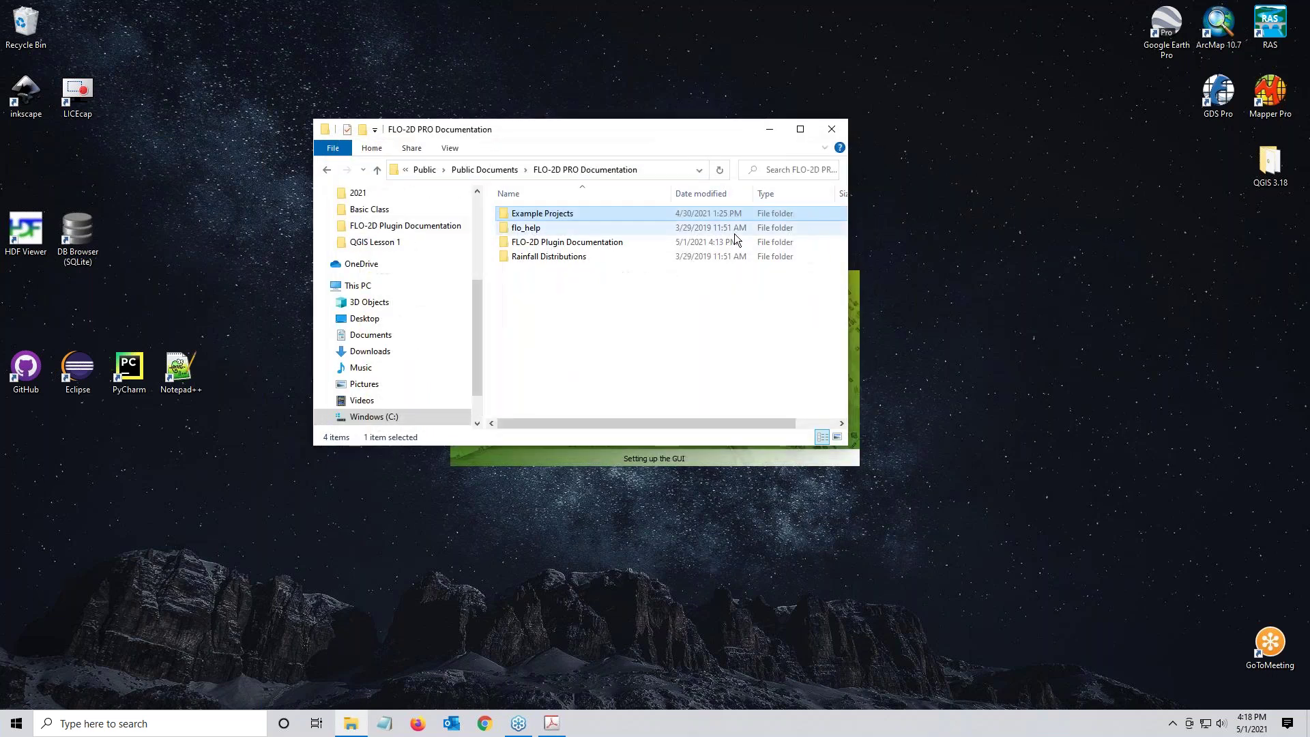
# Step: Open the QGIS Lesson 1 folder under Example Projects, QGIS Tutorials, and enlarge its window to show all files
pyautogui.doubleClick(539, 213)
pyautogui.doubleClick(530, 229)
pyautogui.doubleClick(537, 213)
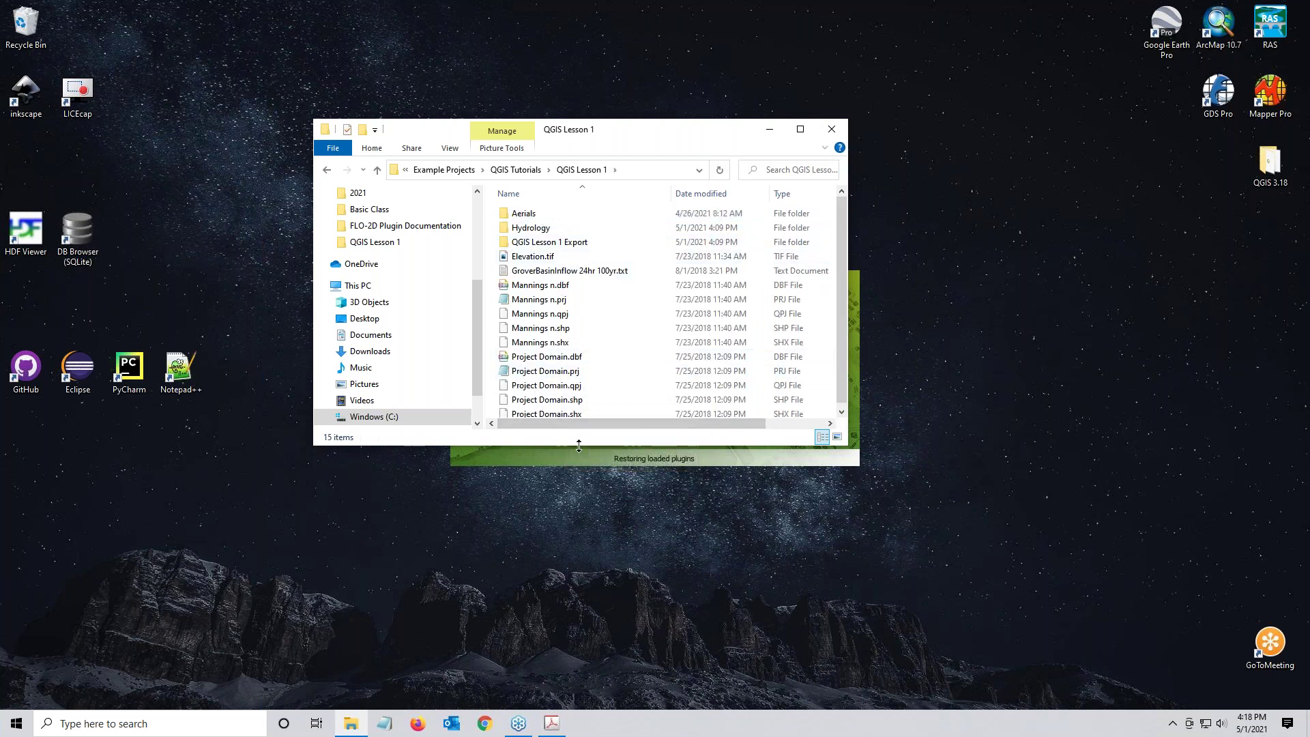
pyautogui.moveTo(578, 446); pyautogui.dragTo(579, 550)
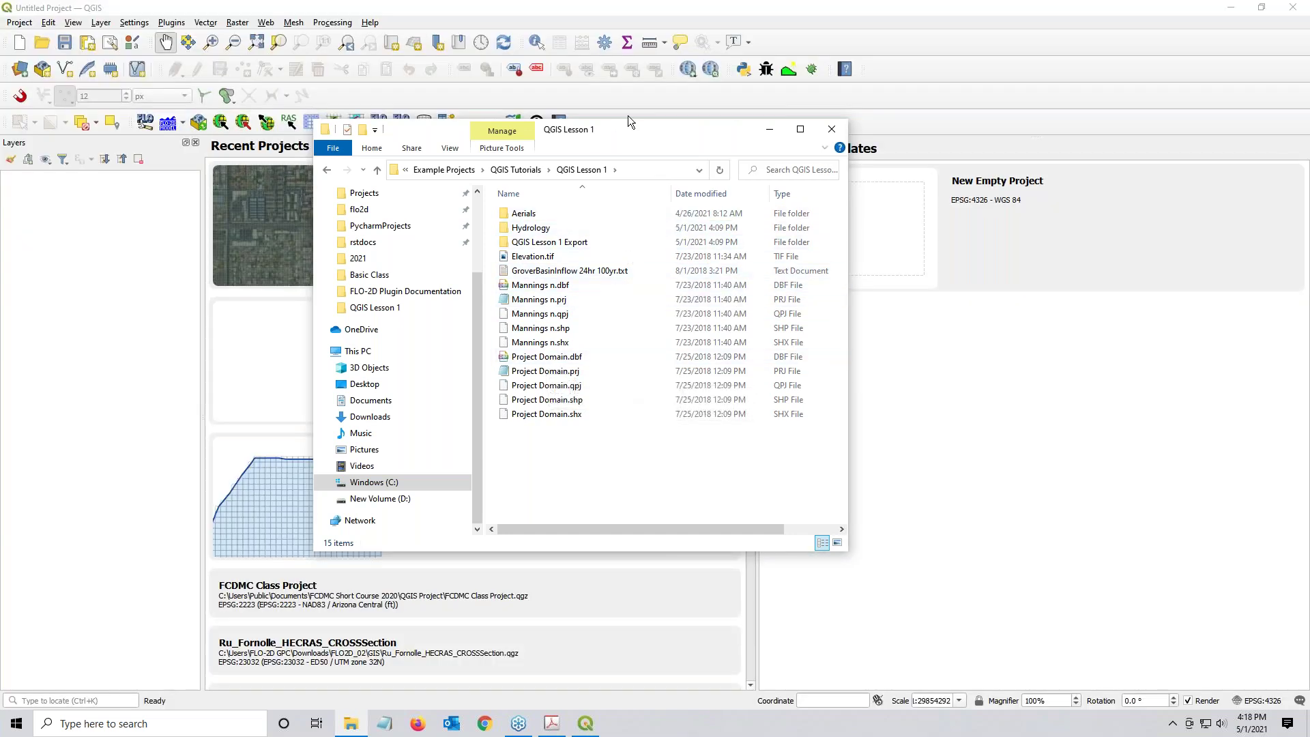
# Step: Load Project Domain.shp from the QGIS Lesson 1 folder into the empty QGIS project
pyautogui.click(529, 170)
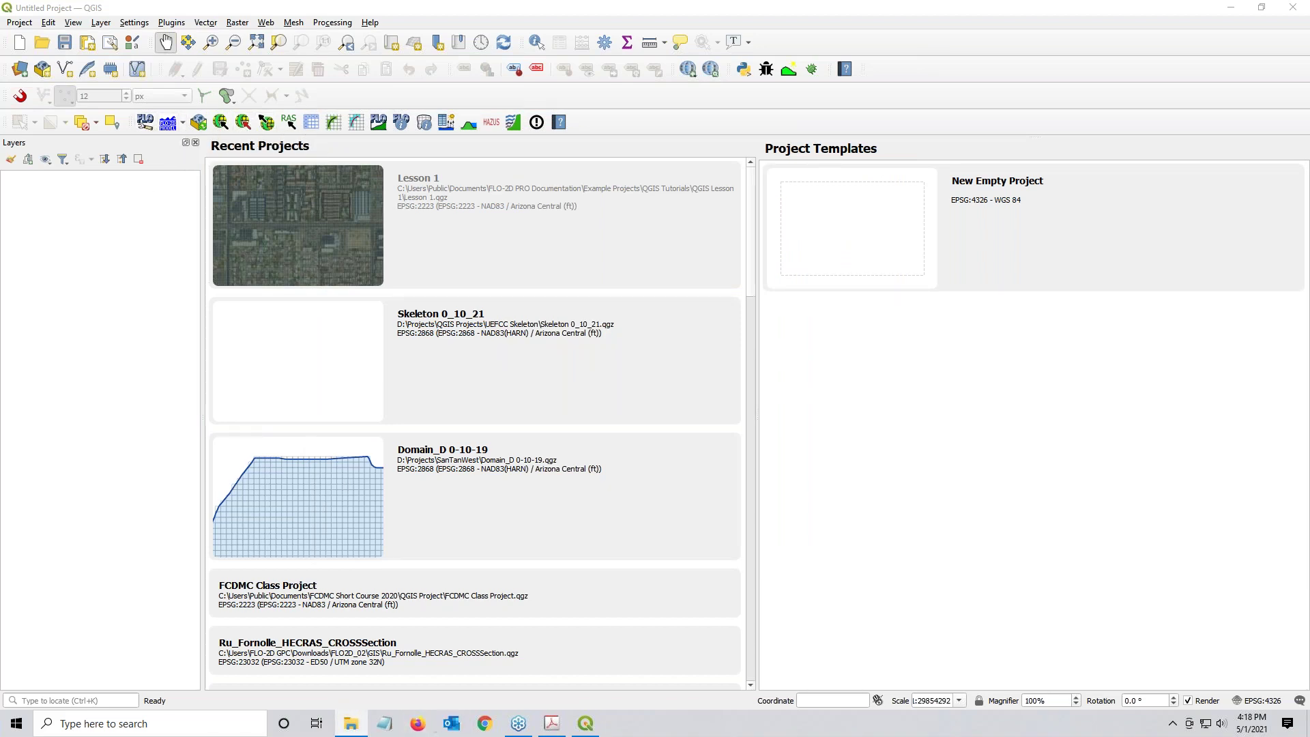
pyautogui.hotkey('alt', 'Tab')
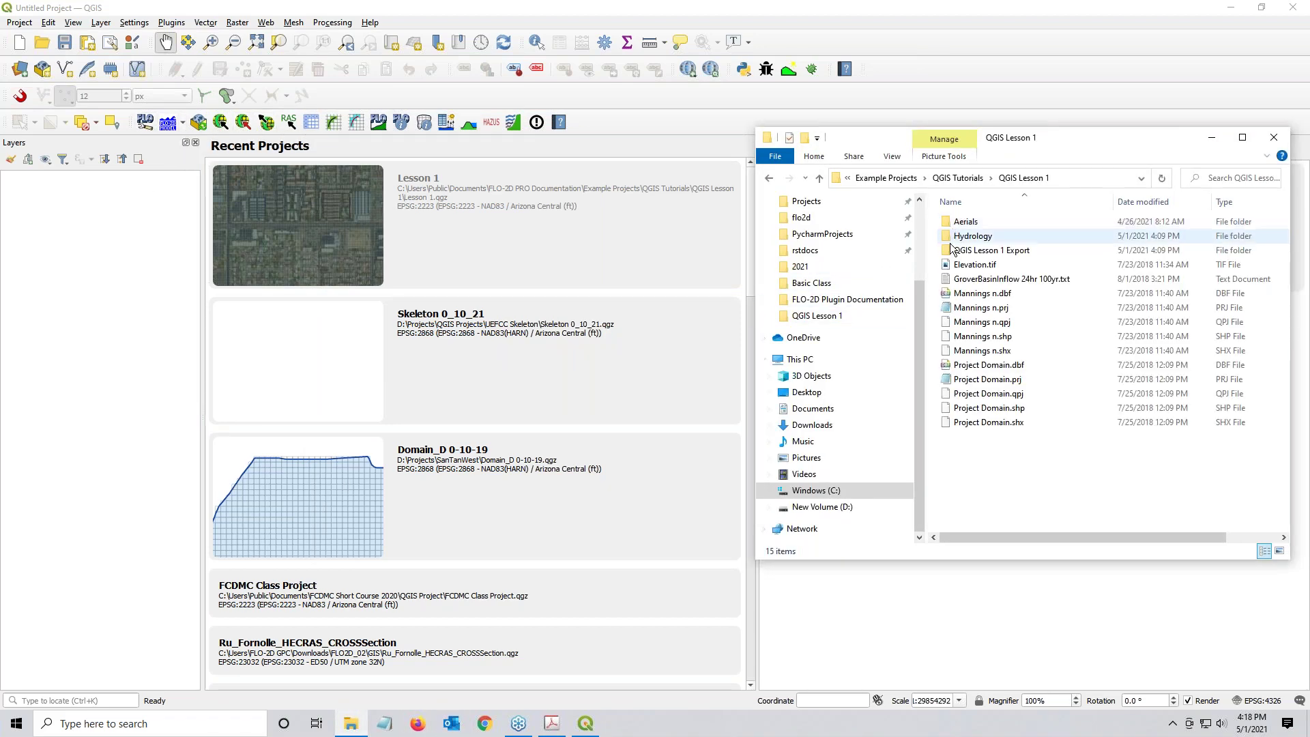
pyautogui.click(993, 409)
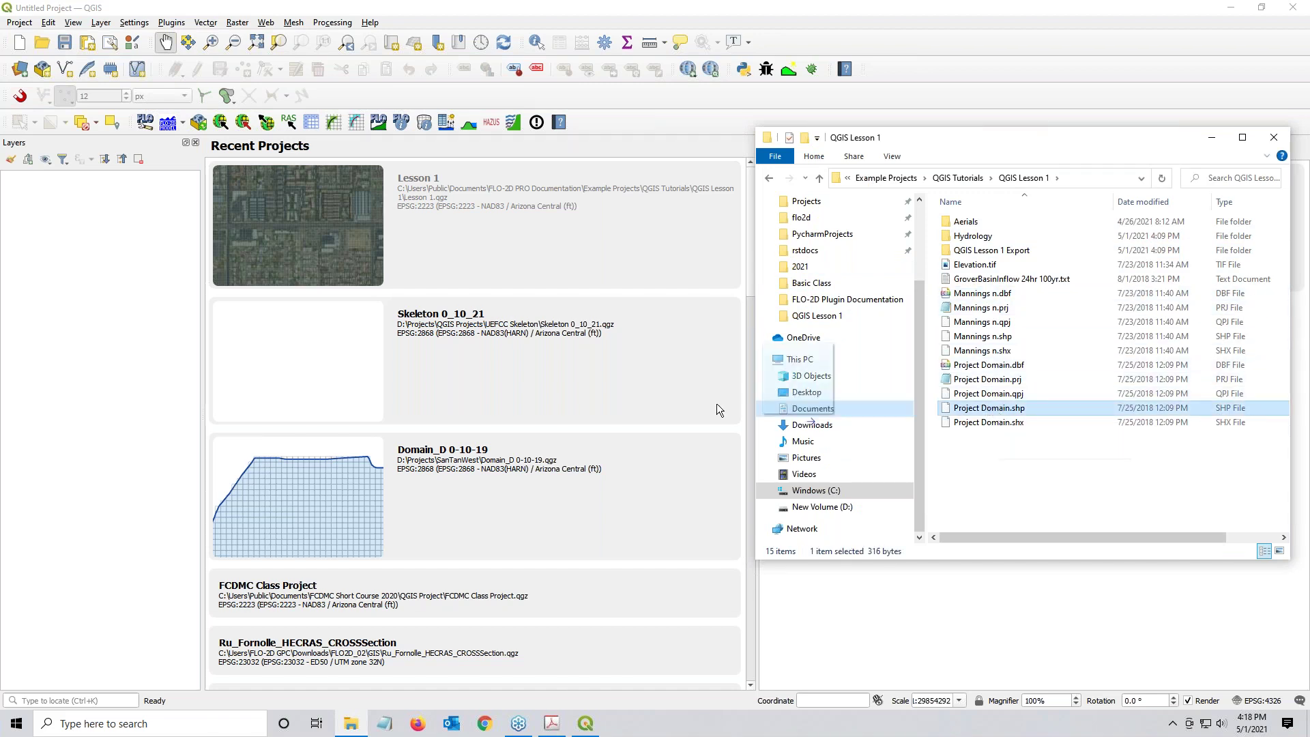
pyautogui.moveTo(645, 397); pyautogui.dragTo(646, 397)
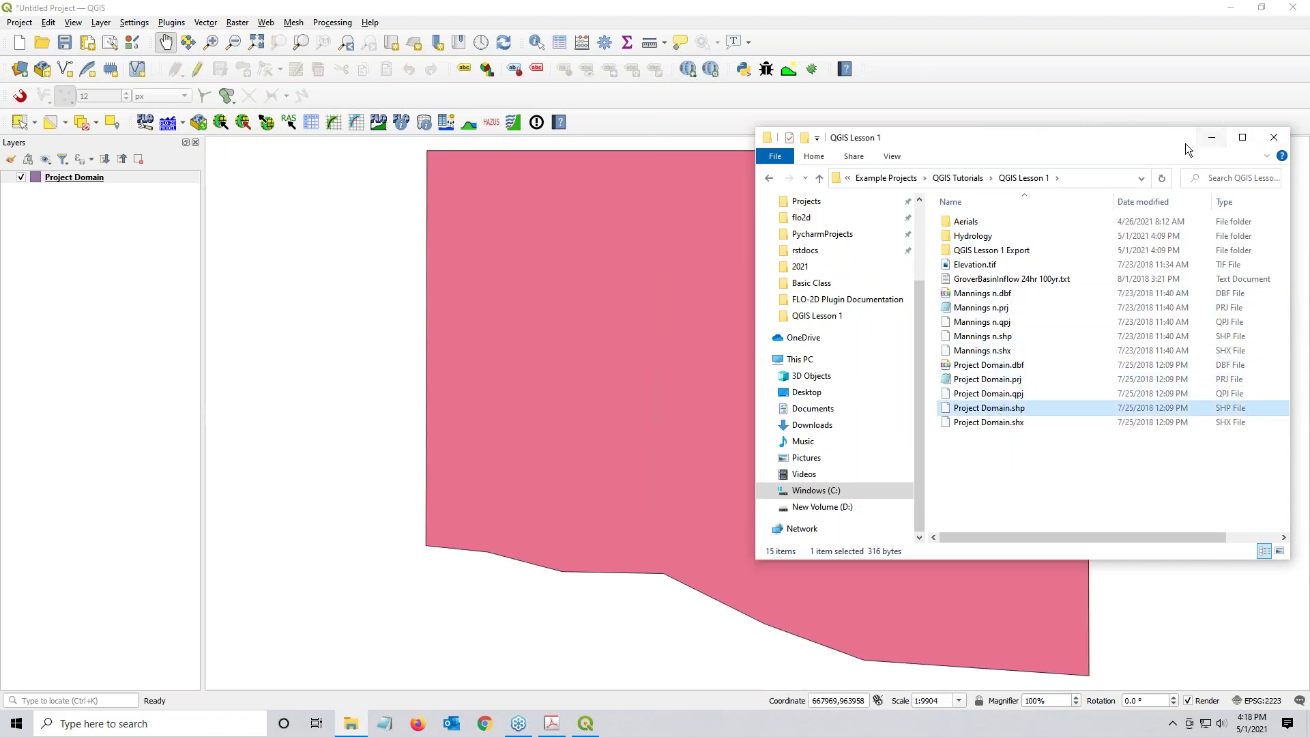
# Step: Move the file window out of the way and bring up the Workshop Lessons PDF in Adobe Acrobat, maximized
pyautogui.moveTo(1133, 146); pyautogui.dragTo(815, 127)
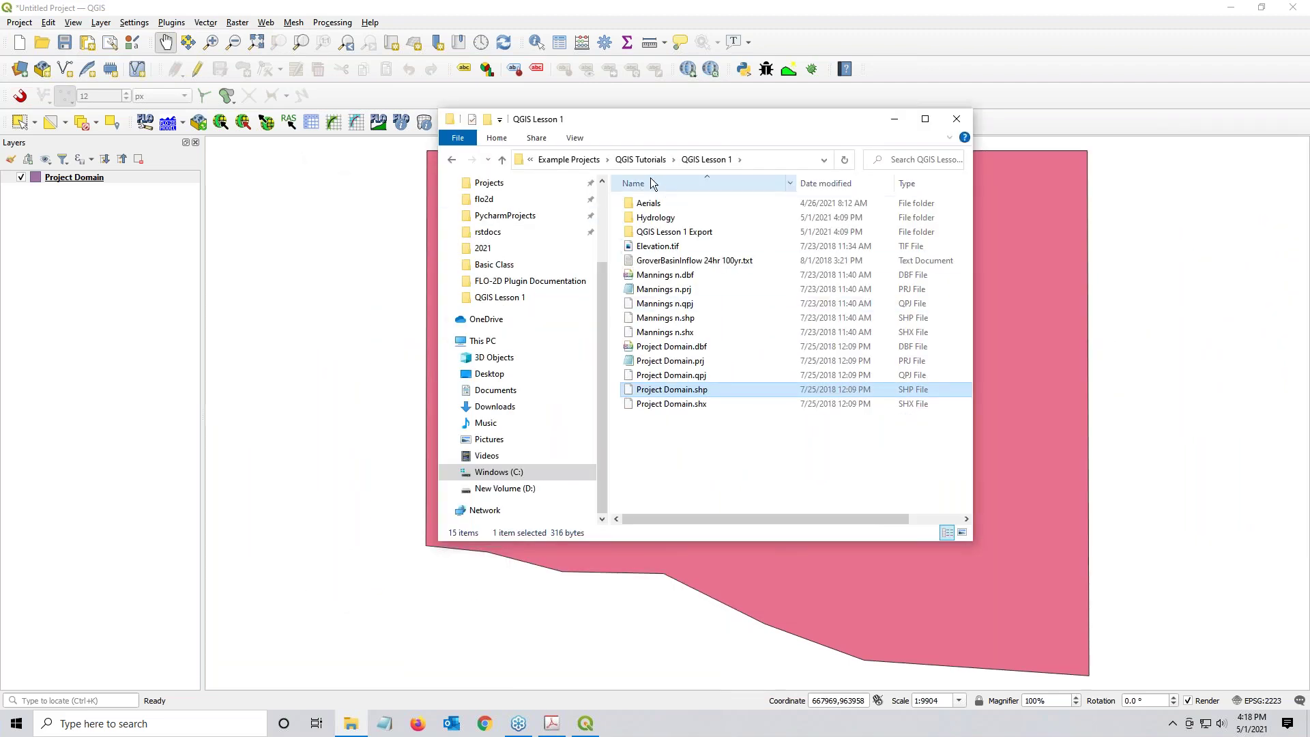
pyautogui.moveTo(662, 124); pyautogui.dragTo(1309, 103)
pyautogui.click(552, 723)
pyautogui.moveTo(445, 126); pyautogui.dragTo(403, 2)
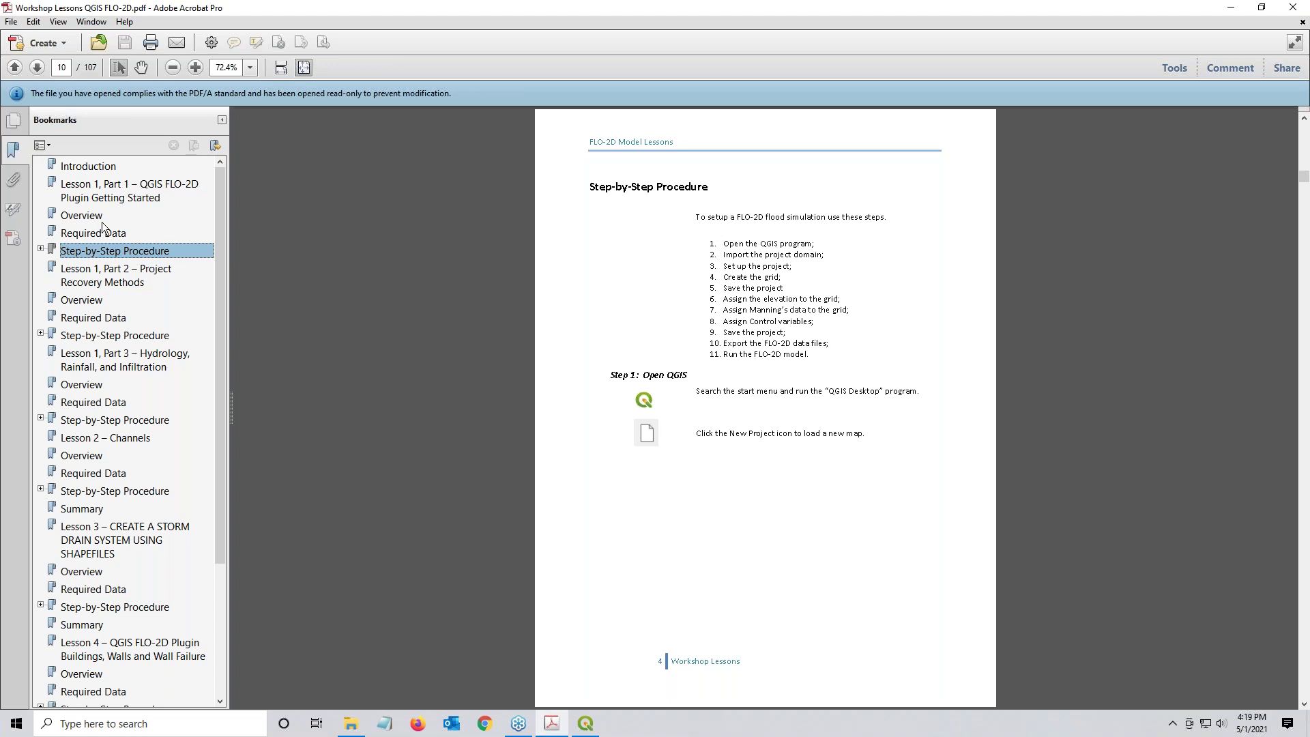
# Step: Review the required data files and the step-by-step procedure for Lesson 1, Part 1 in the PDF
pyautogui.click(106, 191)
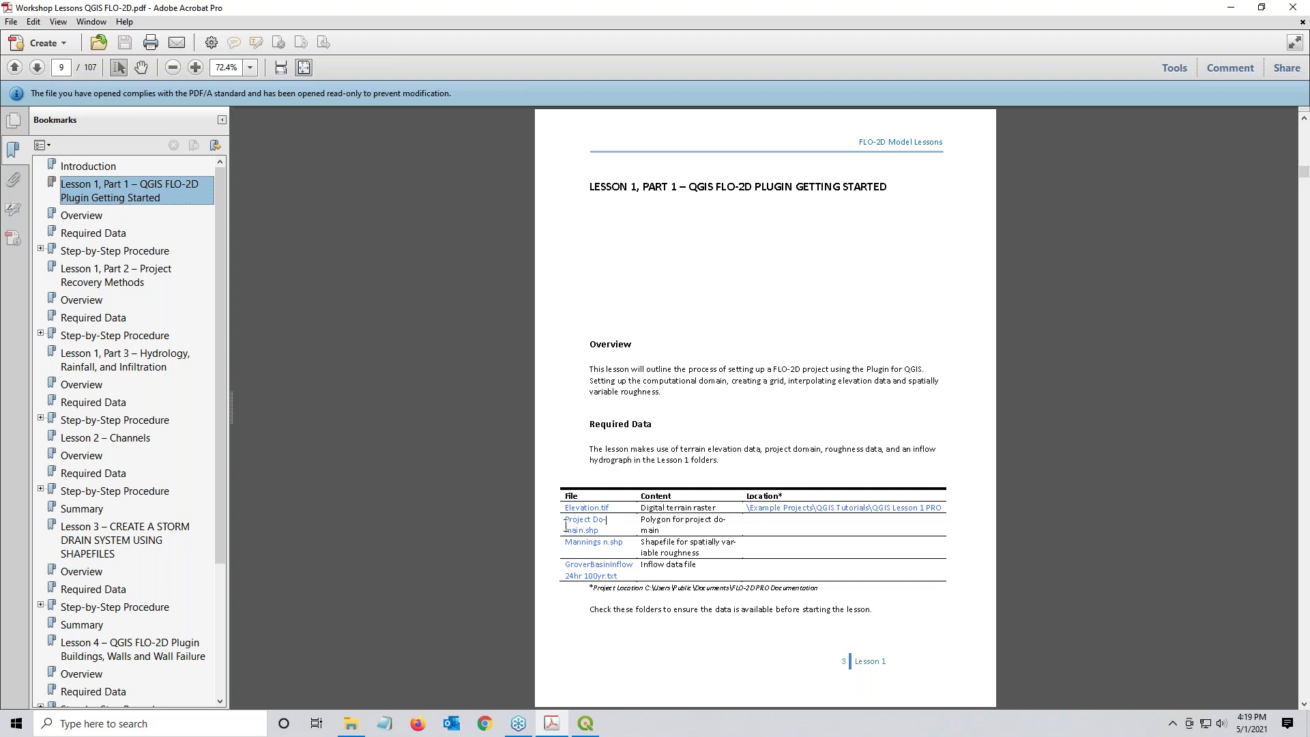
pyautogui.moveTo(610, 529); pyautogui.dragTo(558, 516)
pyautogui.moveTo(634, 544); pyautogui.dragTo(549, 540)
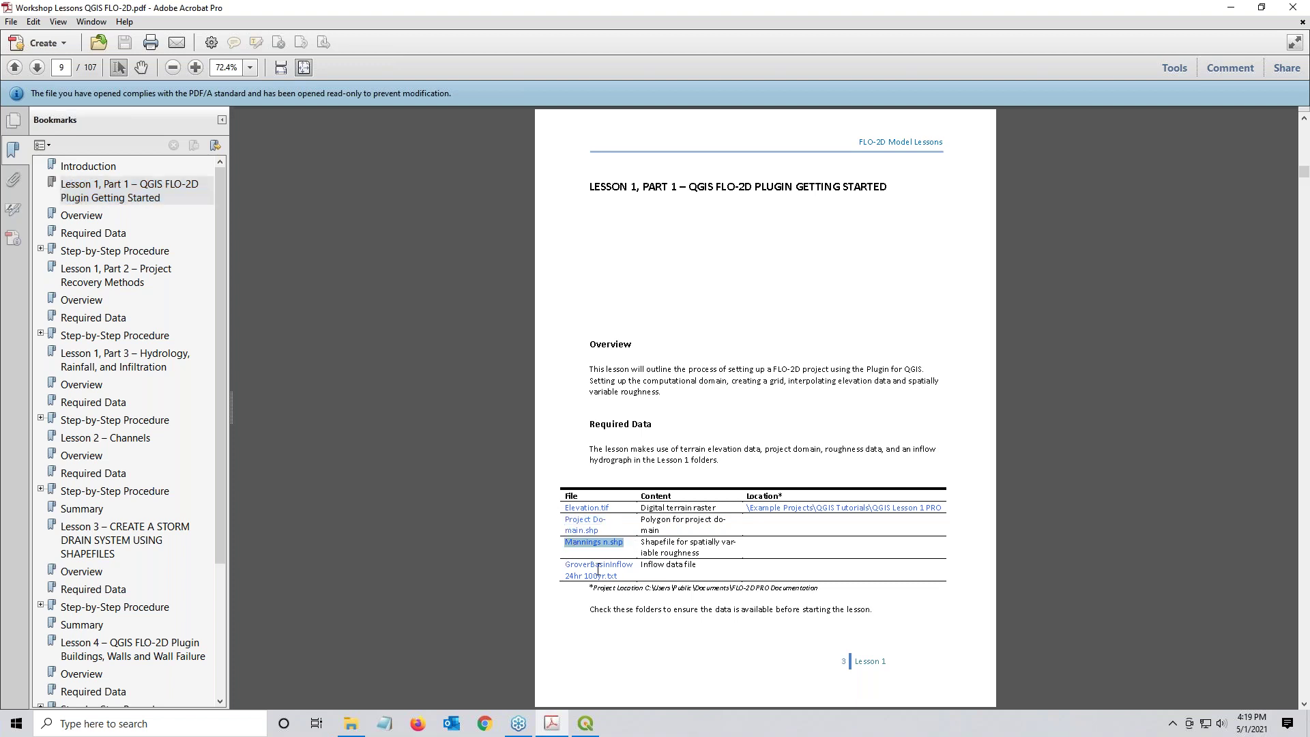
pyautogui.moveTo(619, 577); pyautogui.dragTo(557, 562)
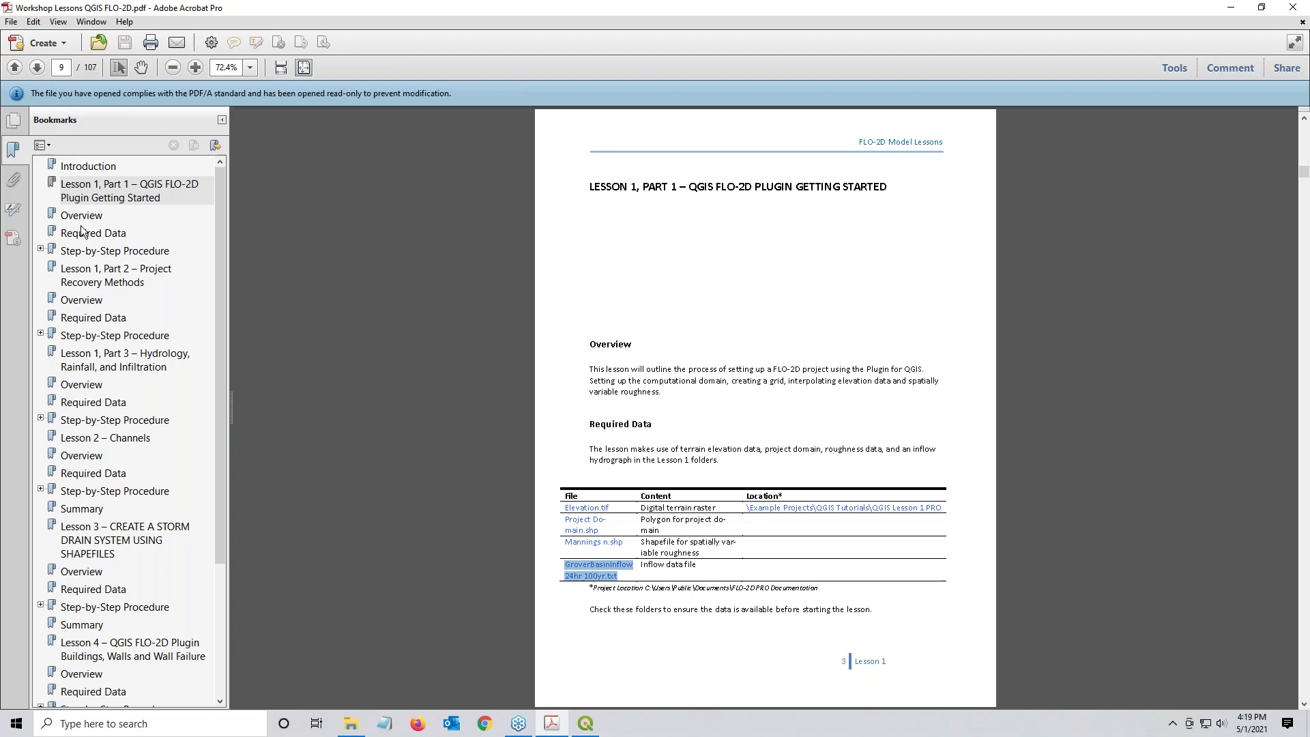
pyautogui.scroll(-1, 765, 408)
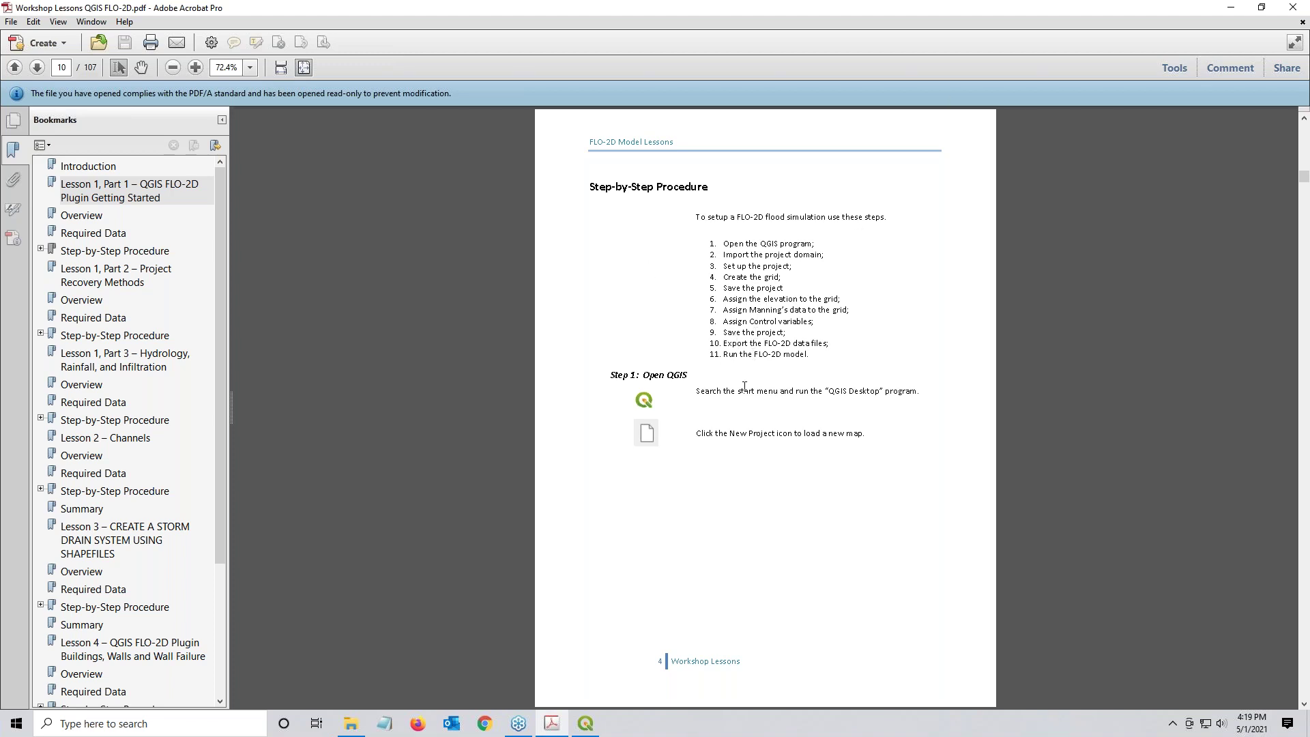
# Step: Move the PDF off the map, return to QGIS and check the project's current coordinate reference system
pyautogui.doubleClick(704, 9)
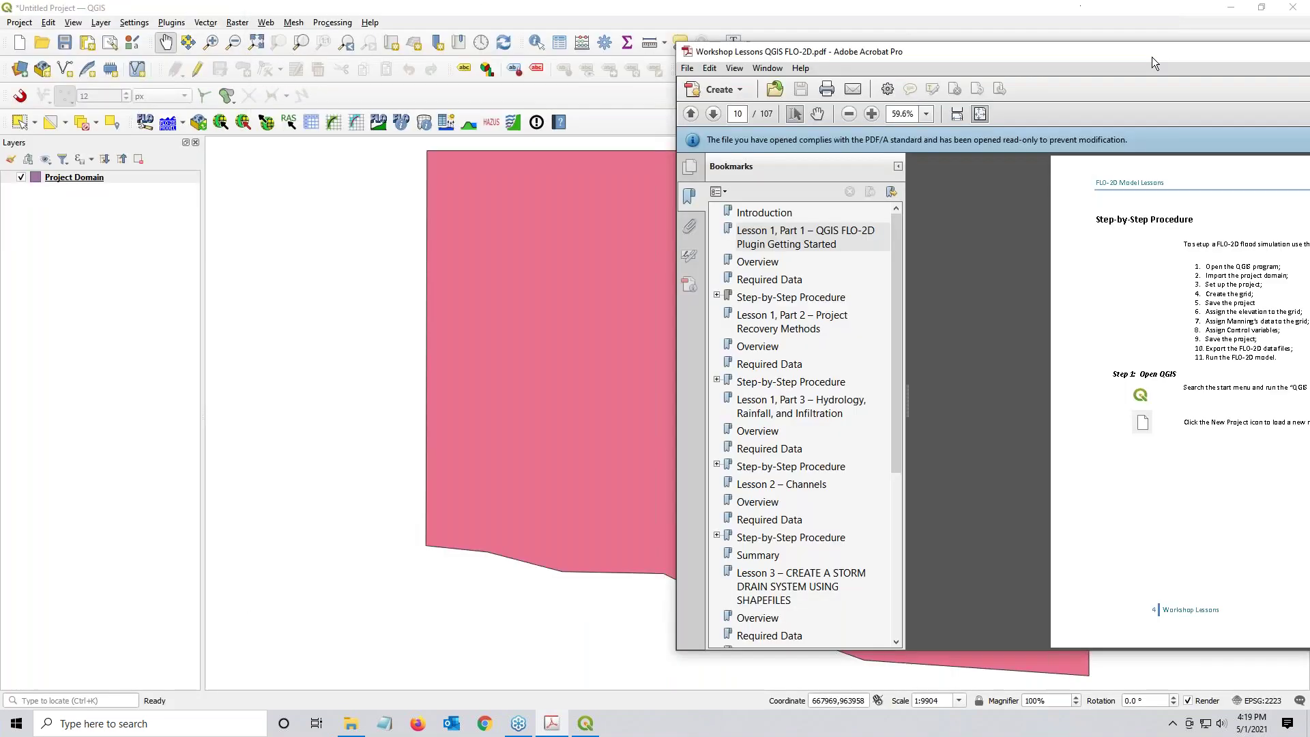
pyautogui.click(11, 305)
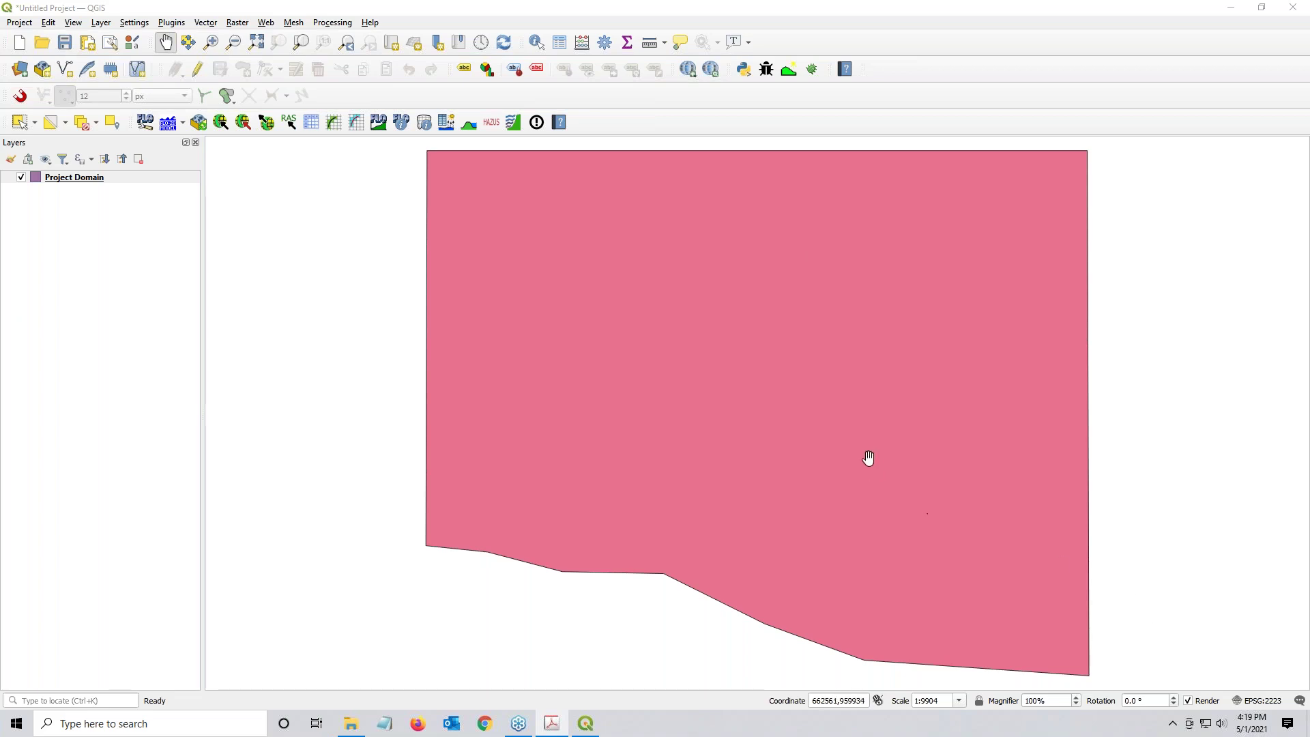
pyautogui.click(1268, 708)
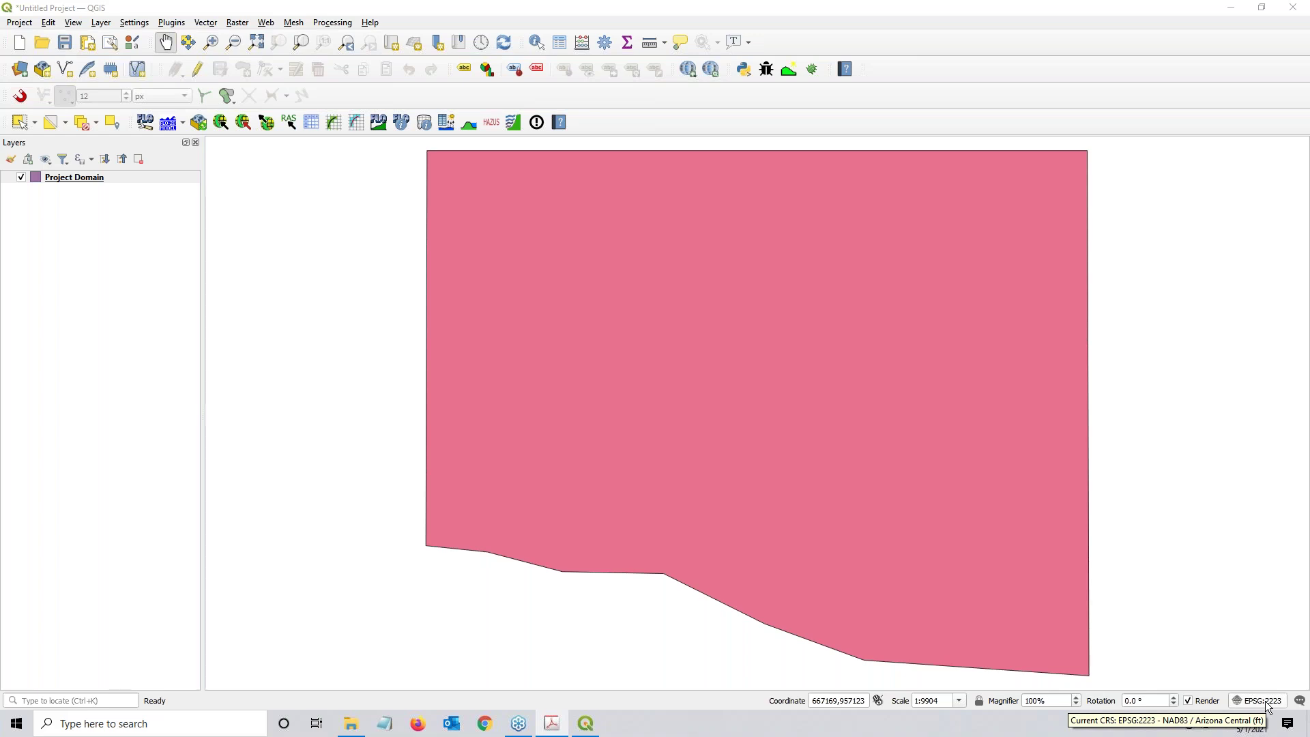
# Step: Set the CRS option for new projects to use the CRS from the first layer added, and accept the options
pyautogui.click(174, 21)
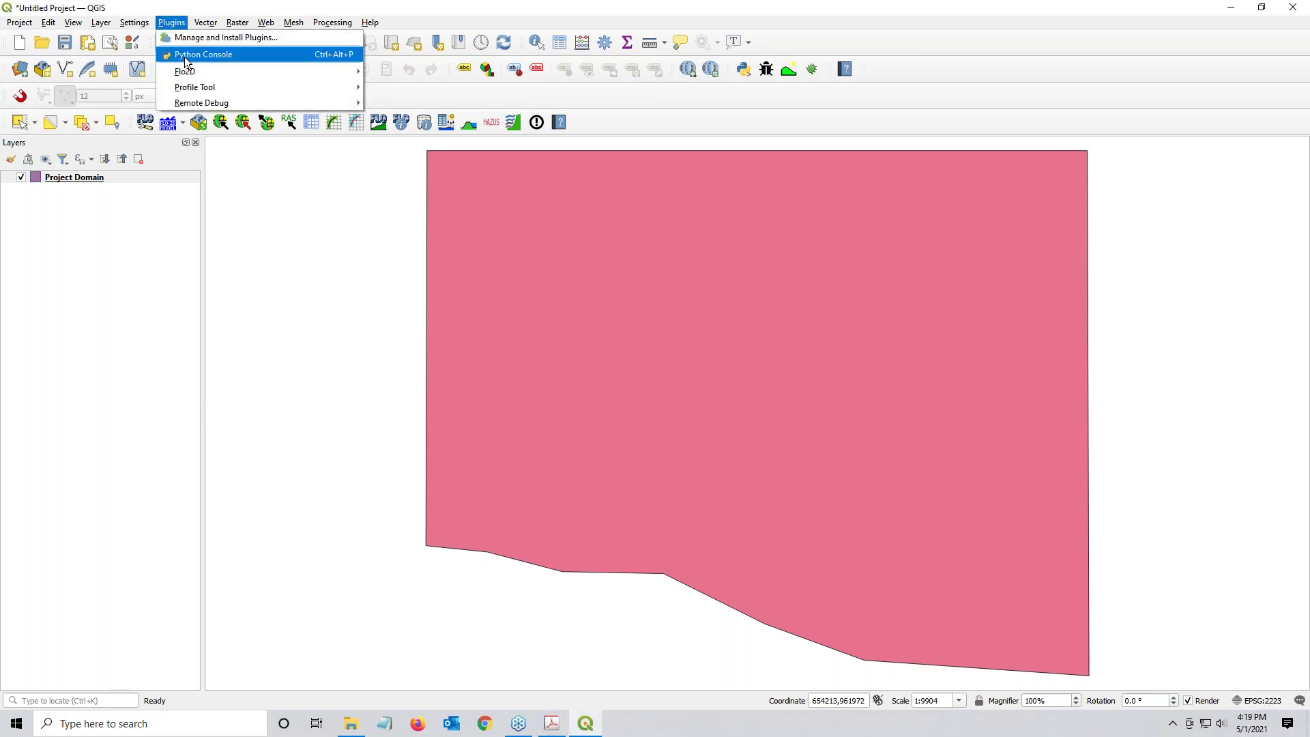
pyautogui.moveTo(134, 22)
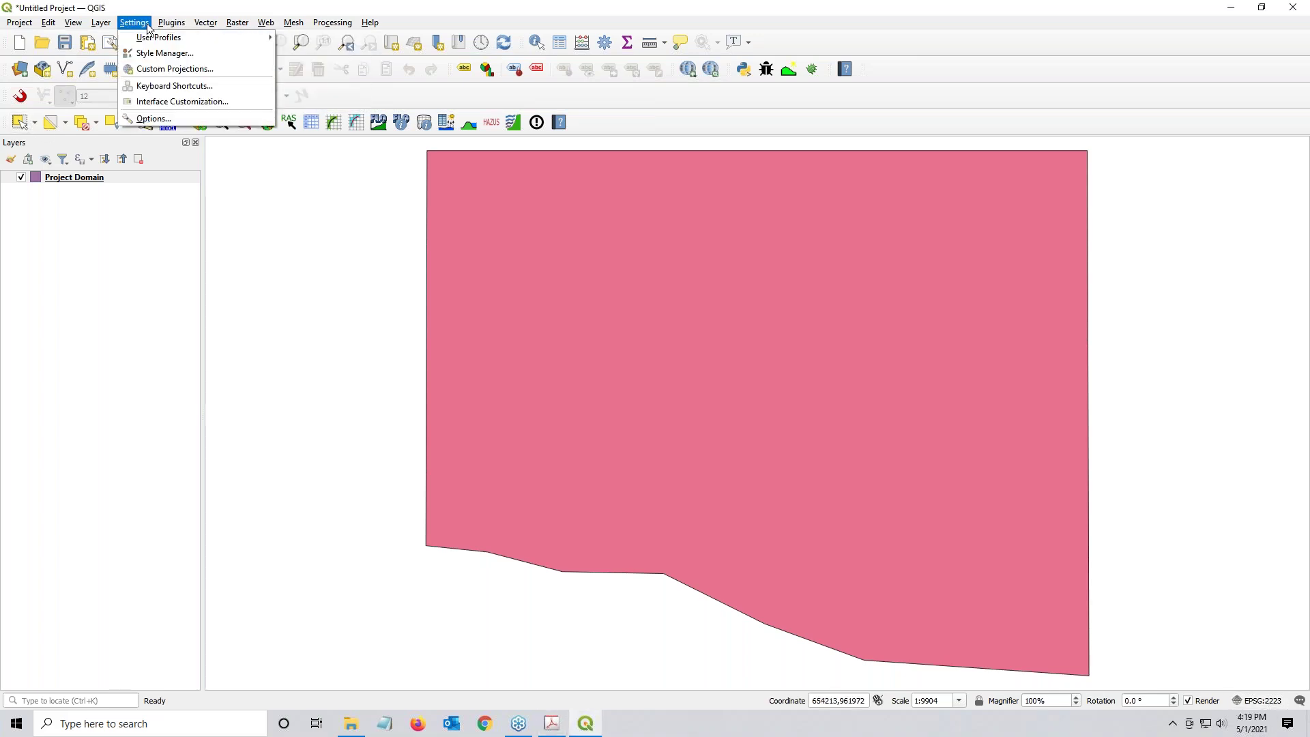
pyautogui.click(167, 121)
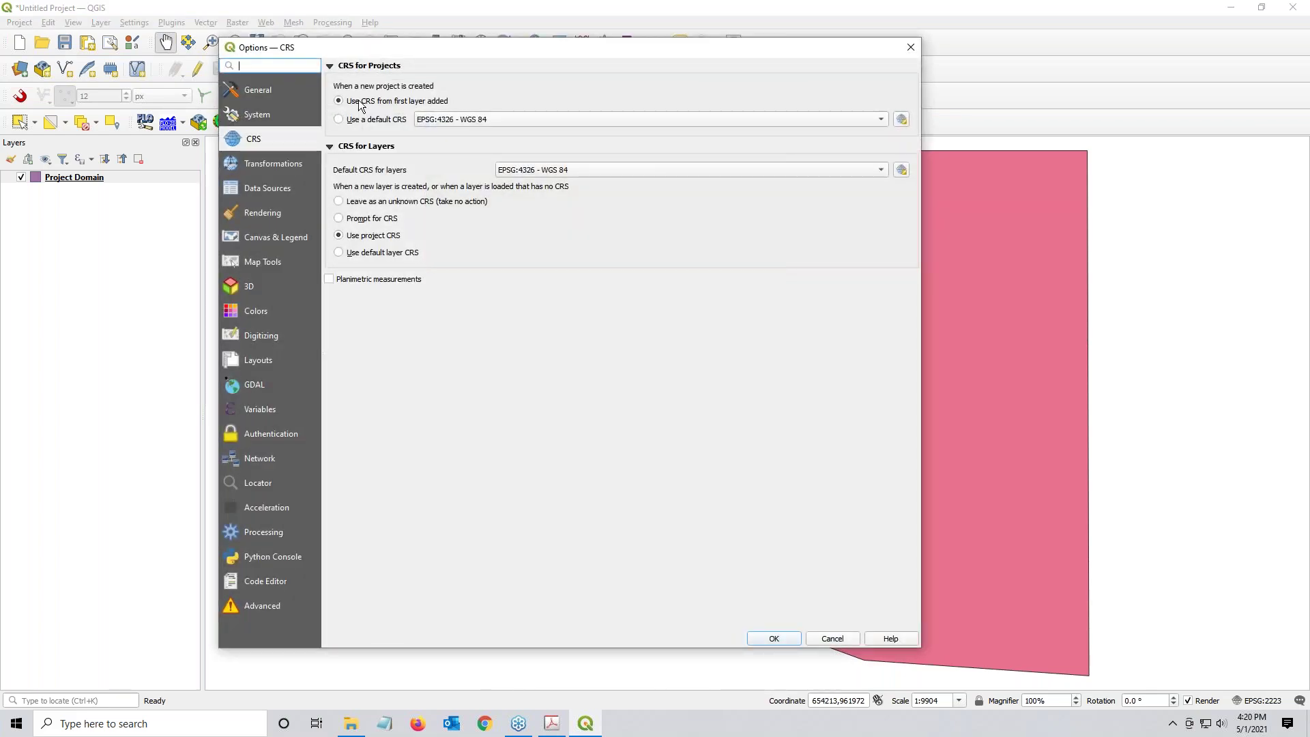
pyautogui.click(356, 104)
pyautogui.click(776, 637)
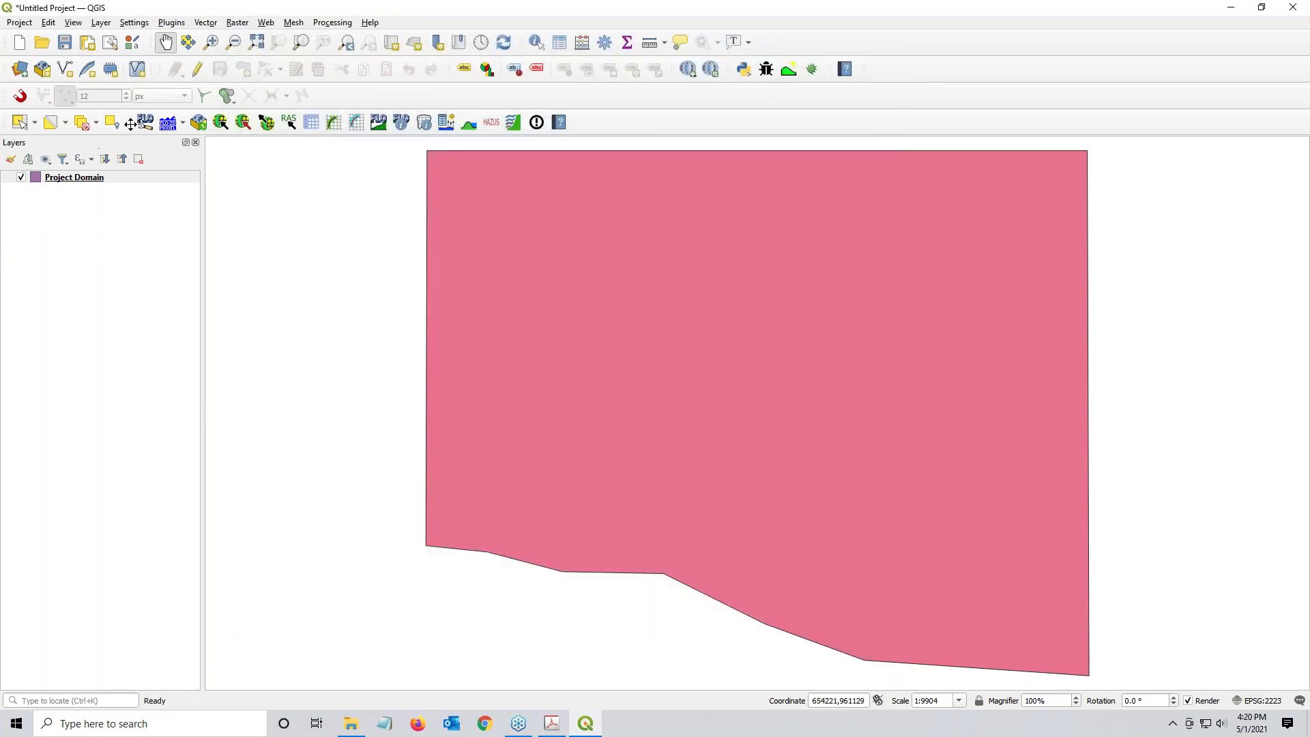
# Step: Create a FLO-2D GeoPackage database named Lesson 1 in the QGIS Lesson 1 folder from the plugin settings
pyautogui.click(147, 125)
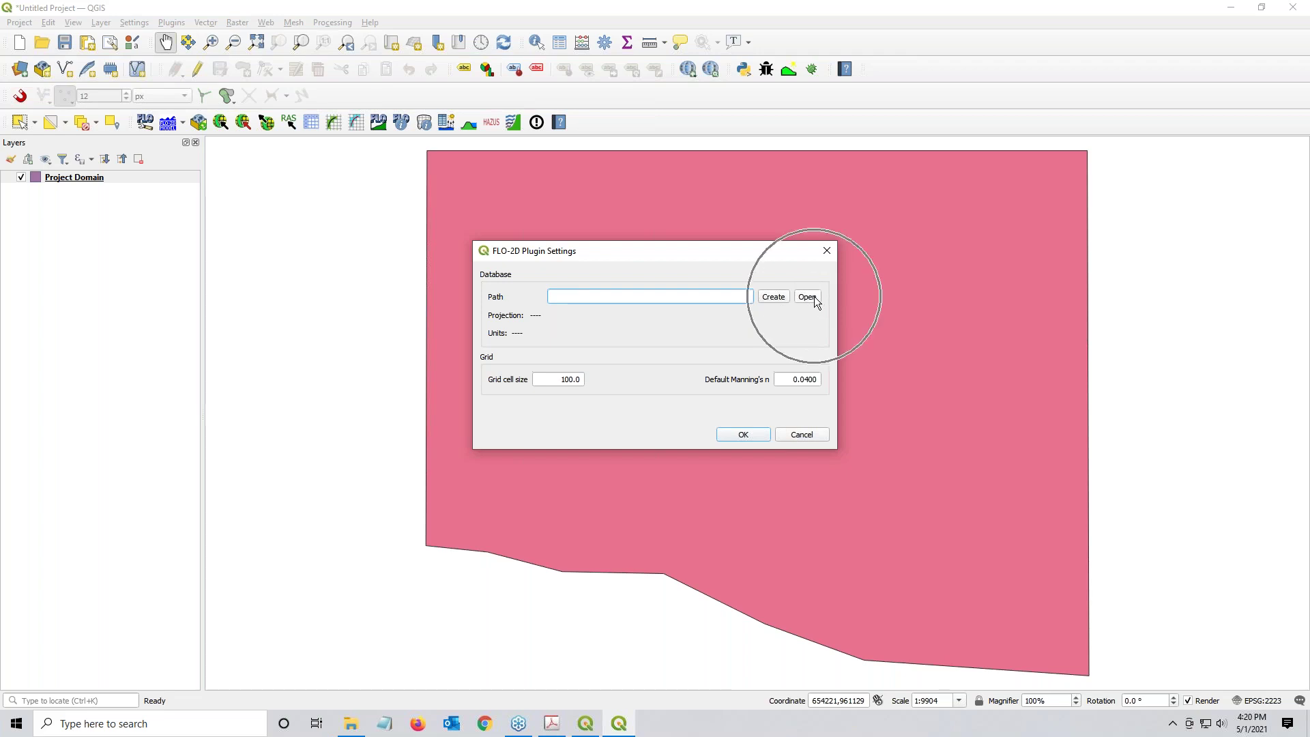
pyautogui.click(774, 297)
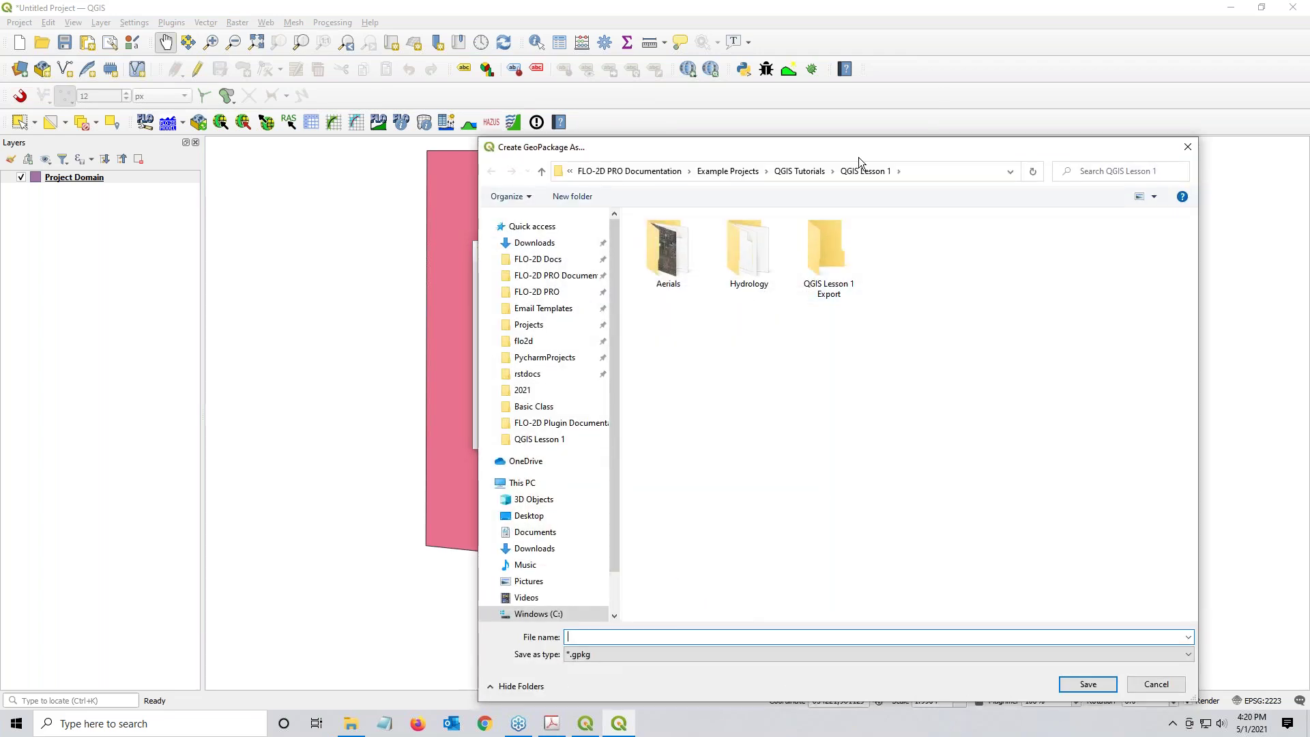
pyautogui.click(1146, 197)
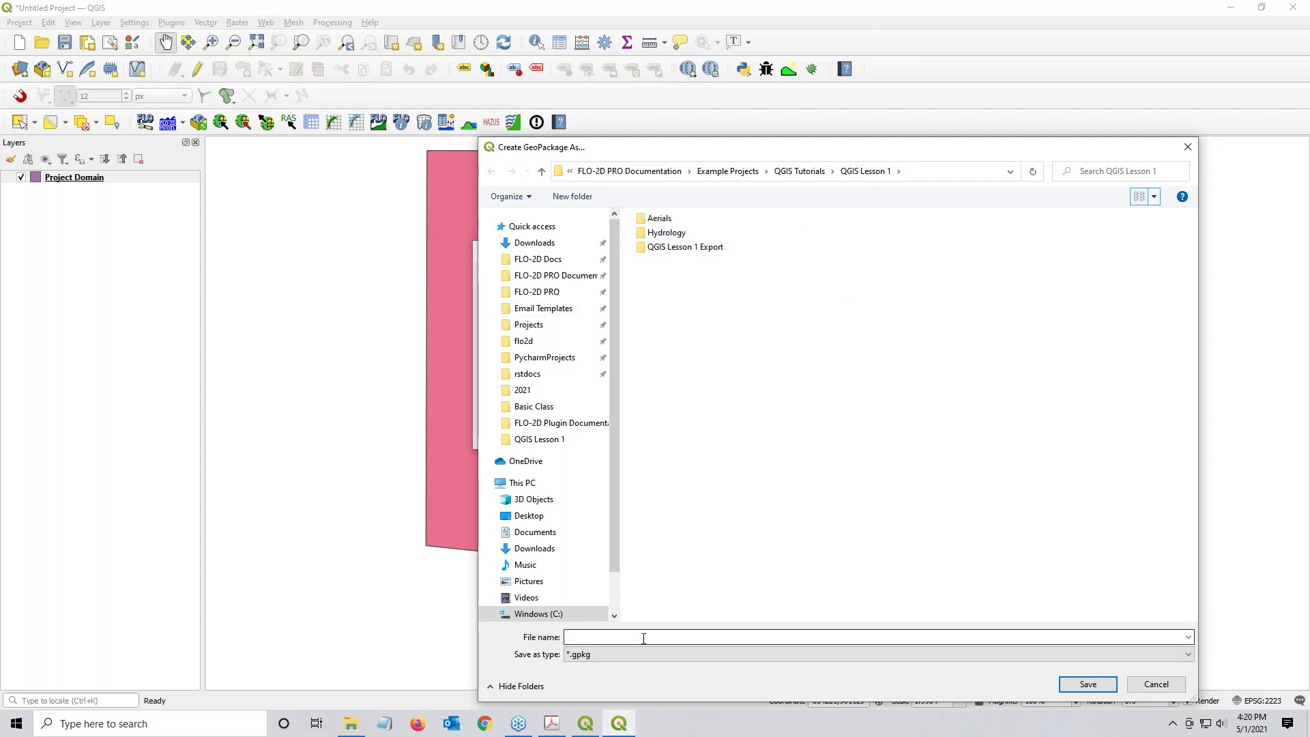
pyautogui.write('Lesson1')
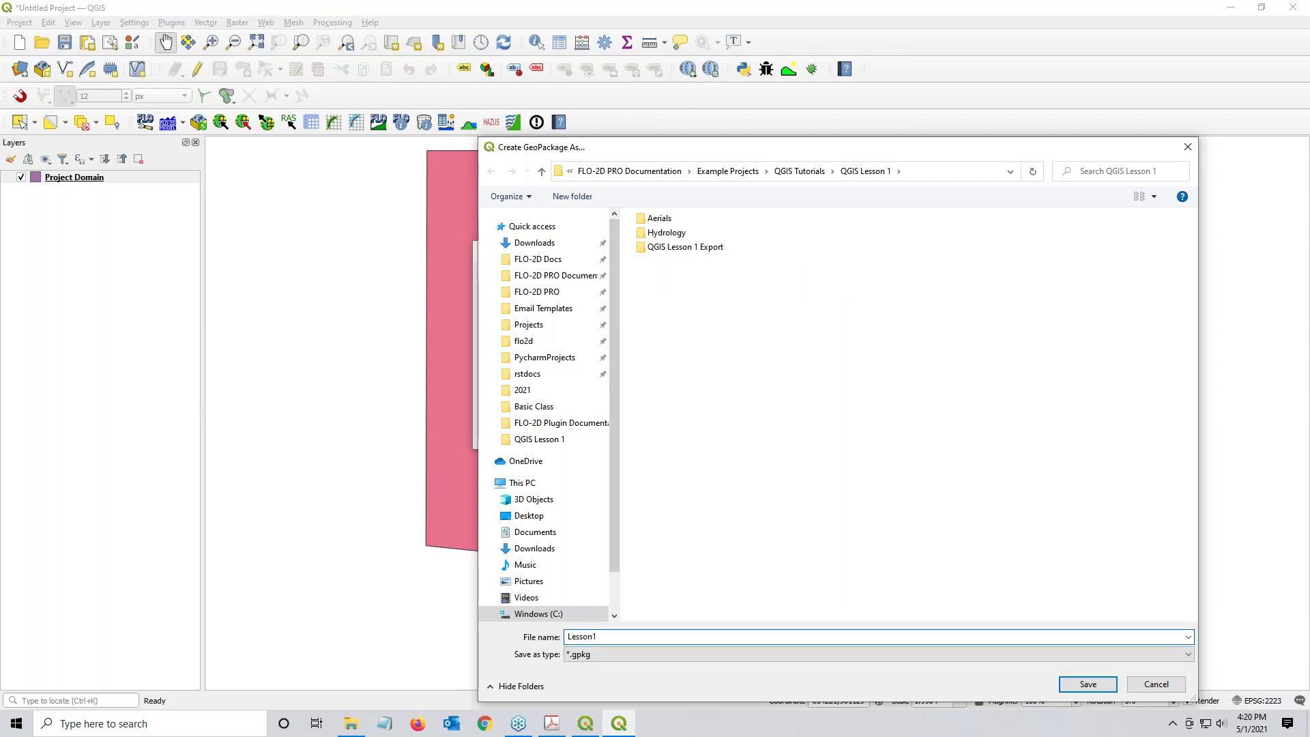
pyautogui.write('1')
pyautogui.click(1088, 685)
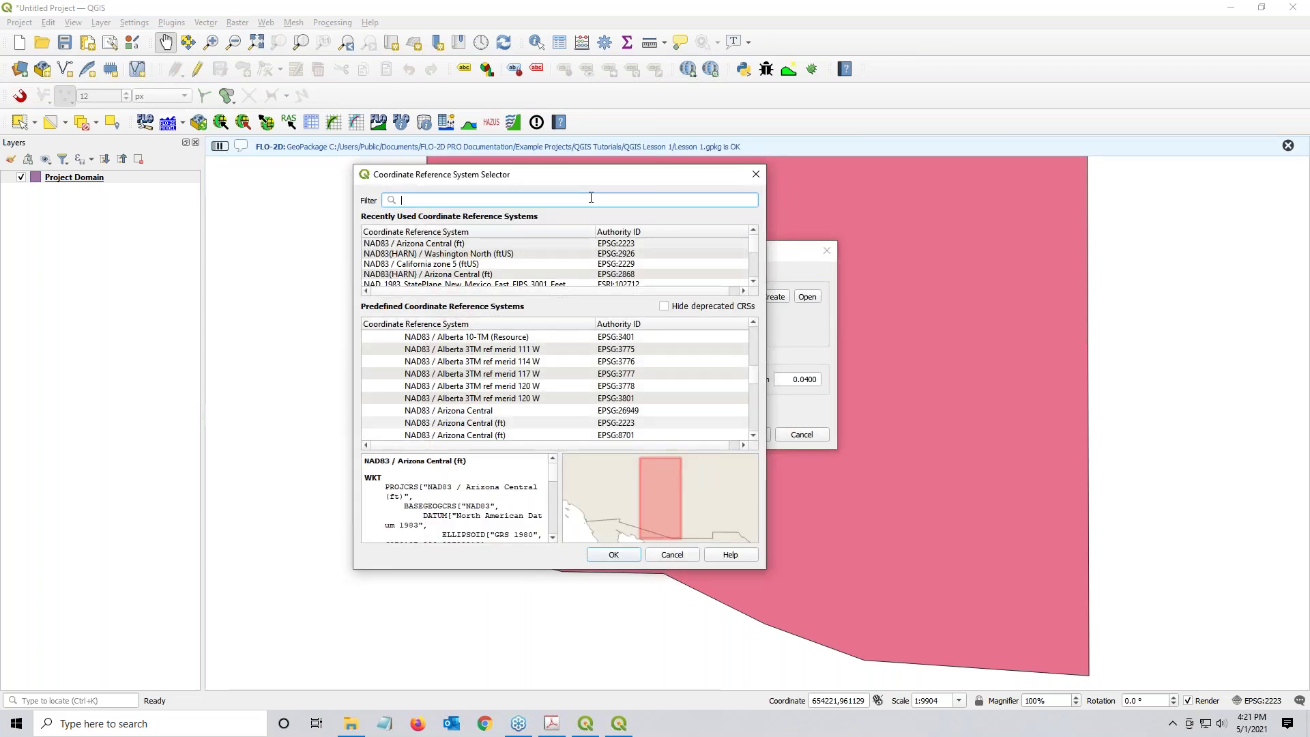
# Step: Filter the coordinate systems by 2223 and assign NAD83 / Arizona Central (ft), EPSG:2223, to the GeoPackage
pyautogui.write('2223')
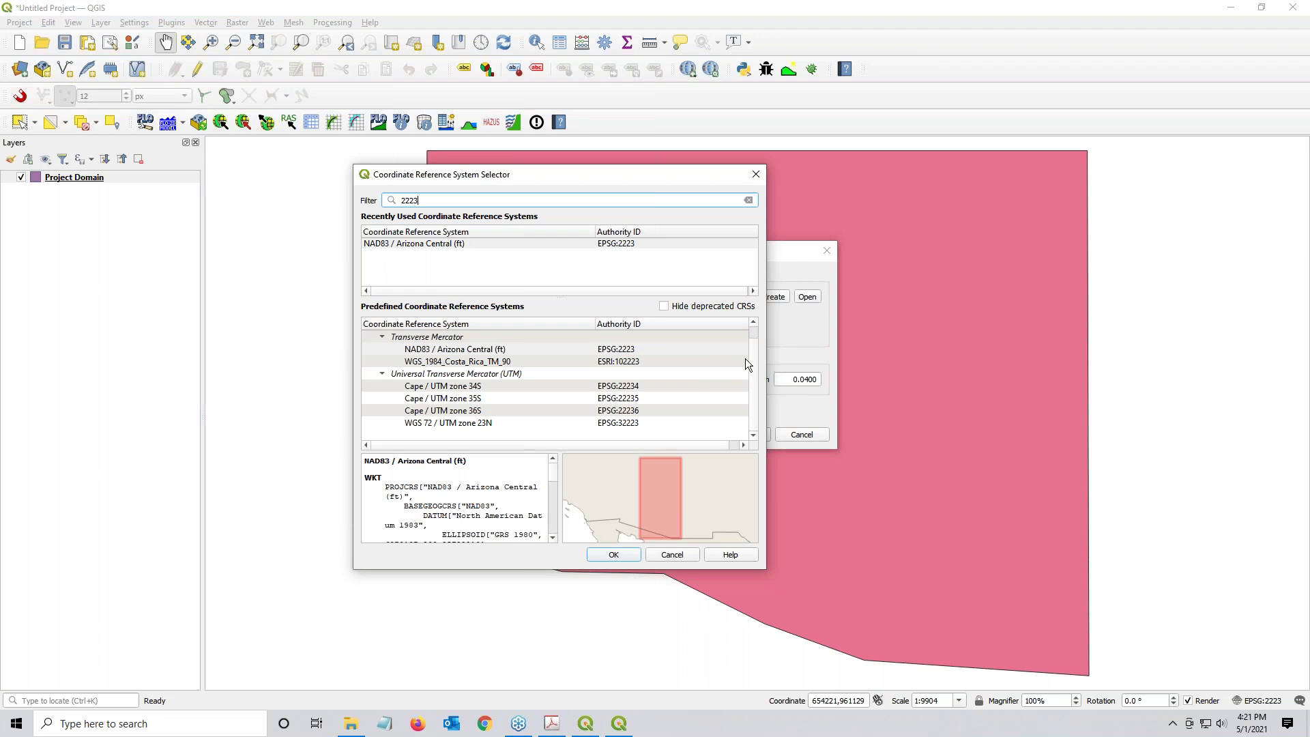
pyautogui.moveTo(756, 358); pyautogui.dragTo(758, 329)
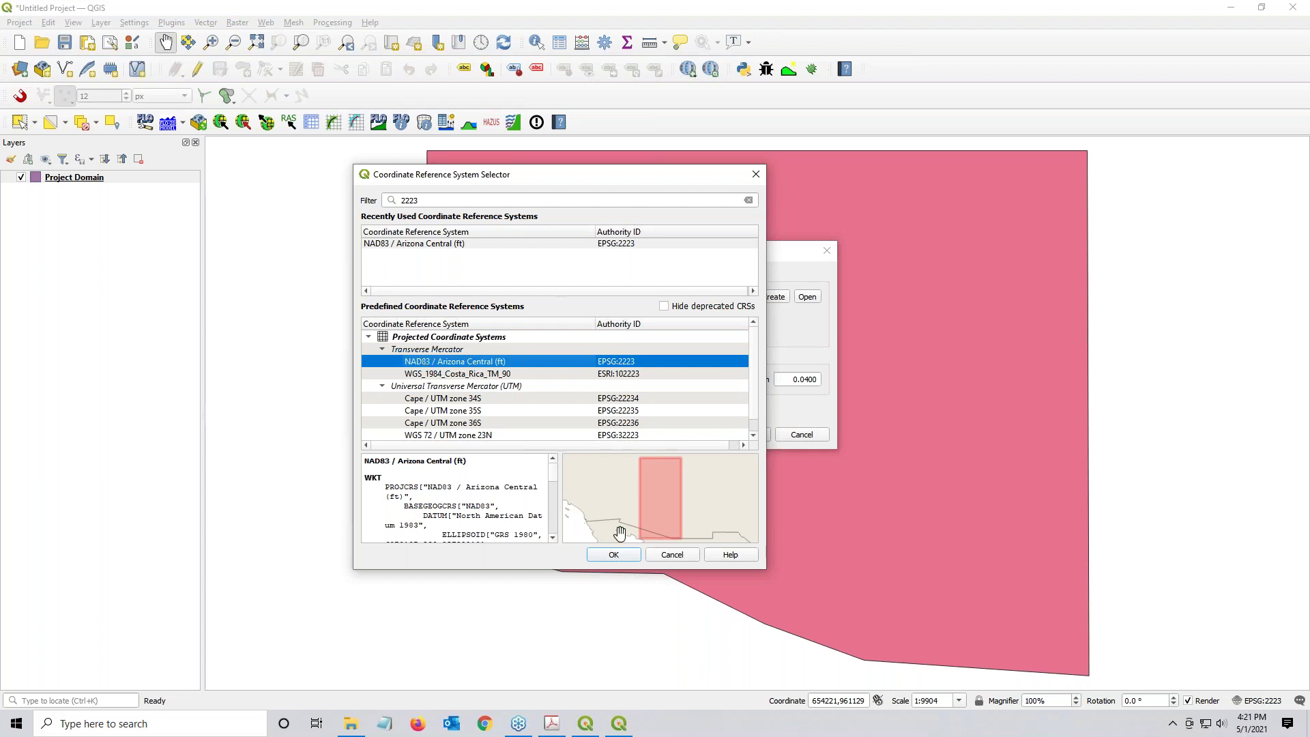
pyautogui.click(613, 554)
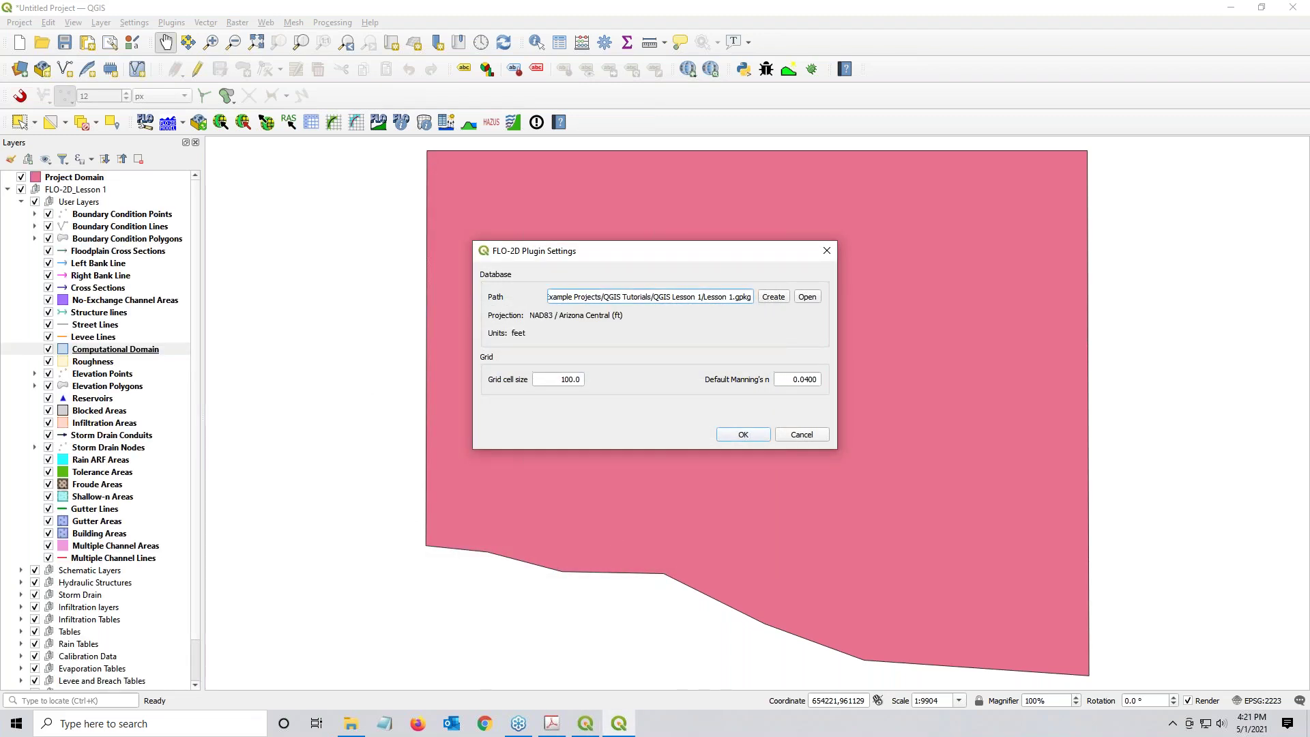
# Step: Check the projection, units and grid cell size in the FLO-2D plugin settings and accept them
pyautogui.click(570, 321)
pyautogui.click(518, 337)
pyautogui.moveTo(549, 378); pyautogui.dragTo(595, 380)
pyautogui.click(742, 435)
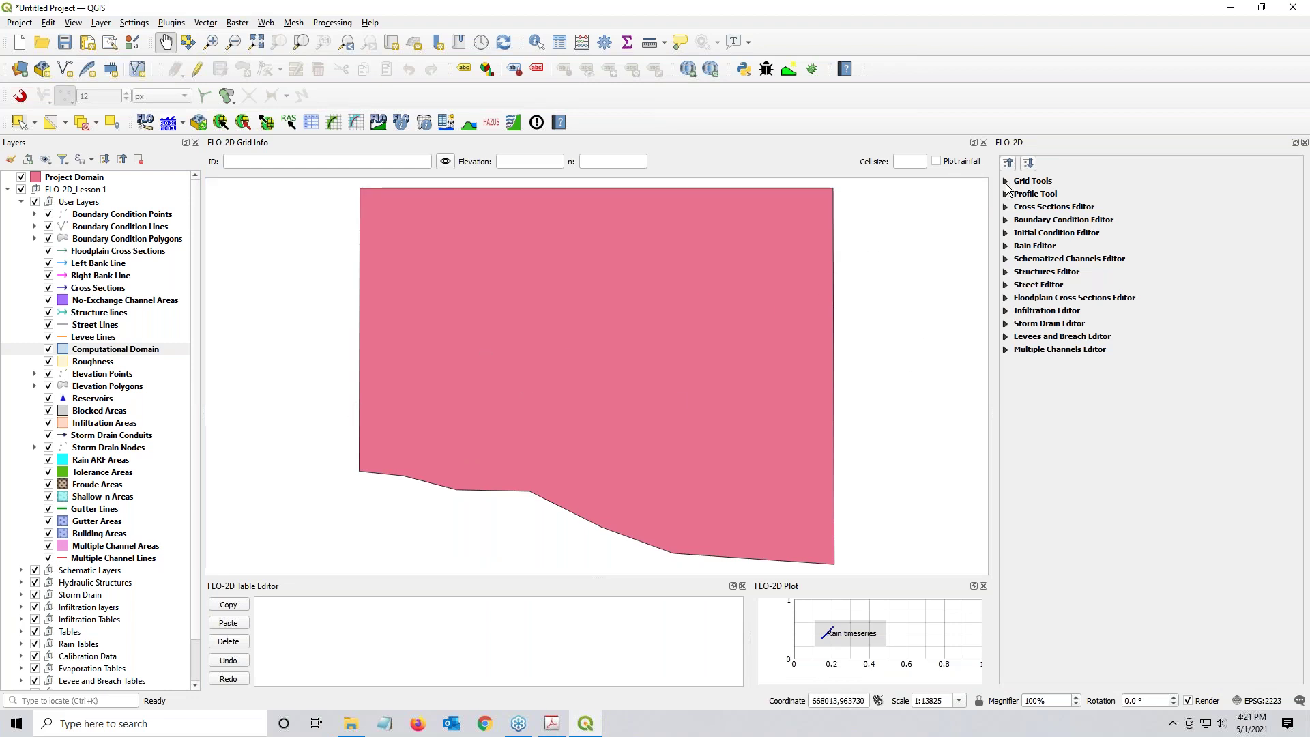
# Step: Create the grid from the external polygon layer Project Domain, using cell_size as the cell size field, and close the completion message
pyautogui.click(1006, 183)
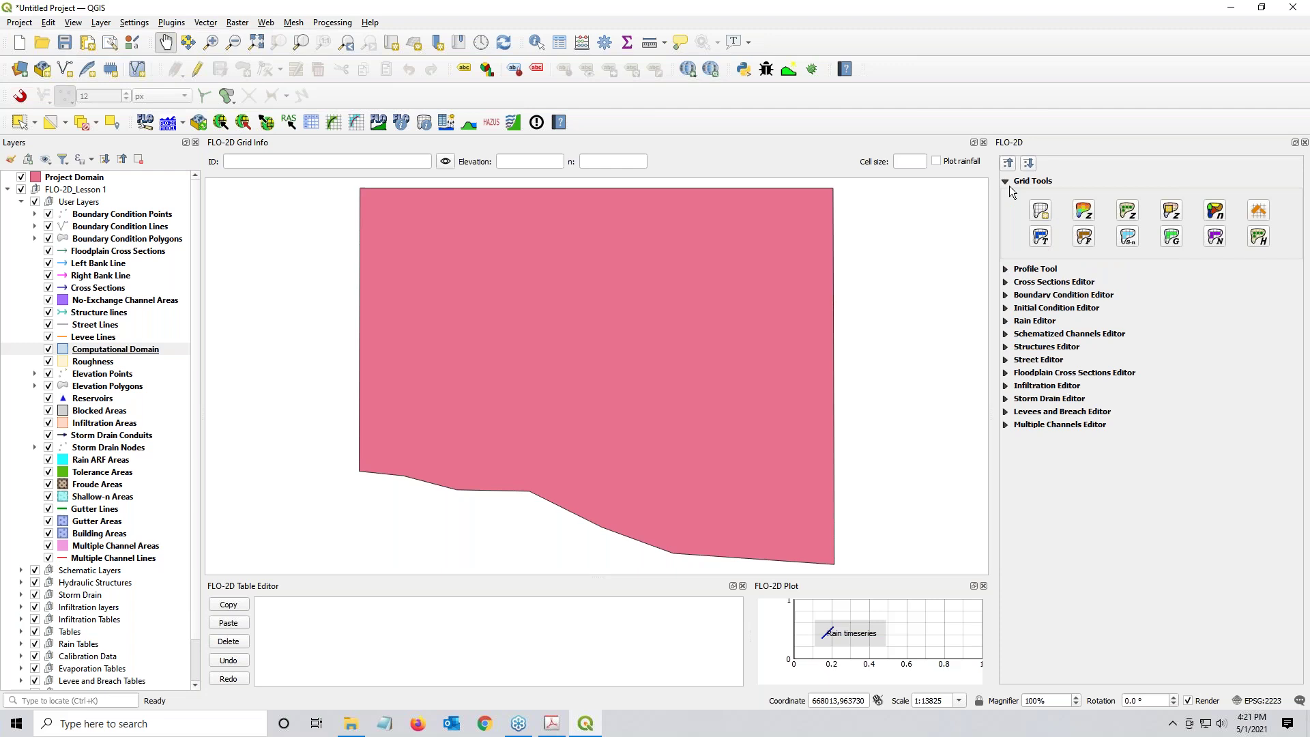
pyautogui.click(1042, 211)
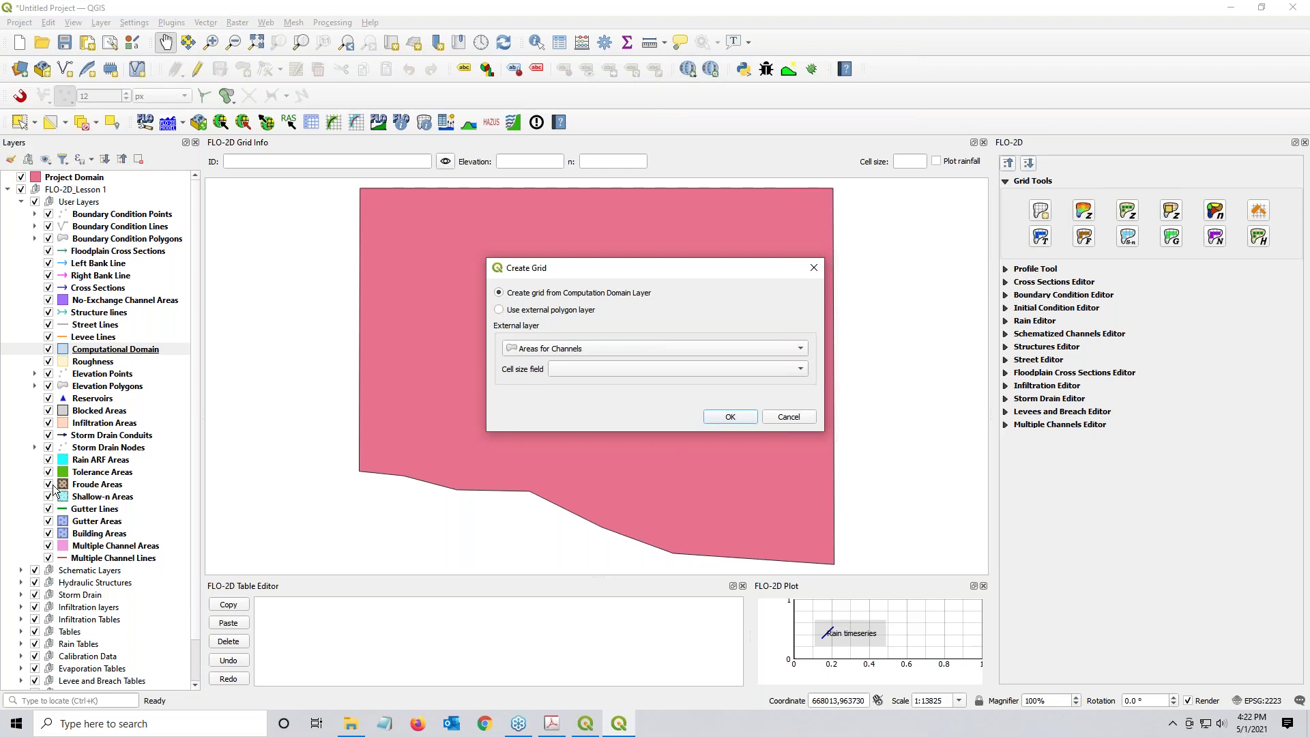
pyautogui.click(616, 349)
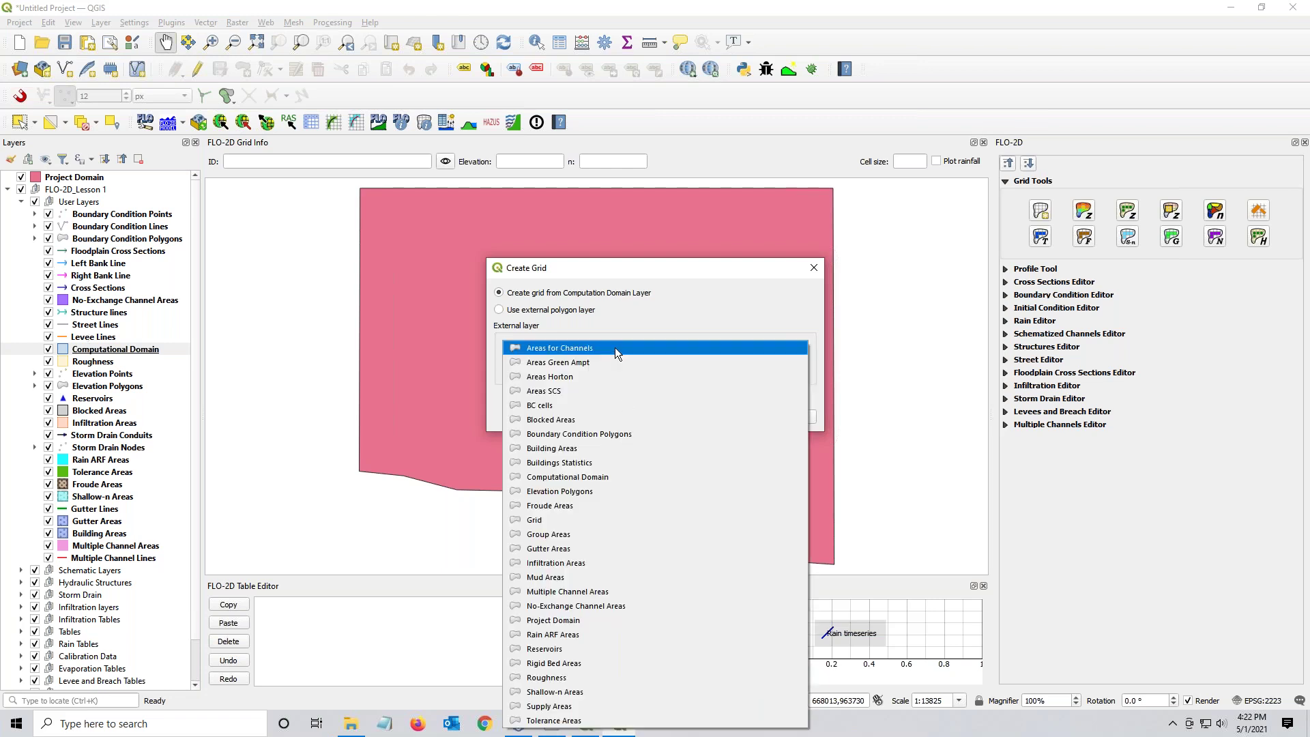
pyautogui.press('p')
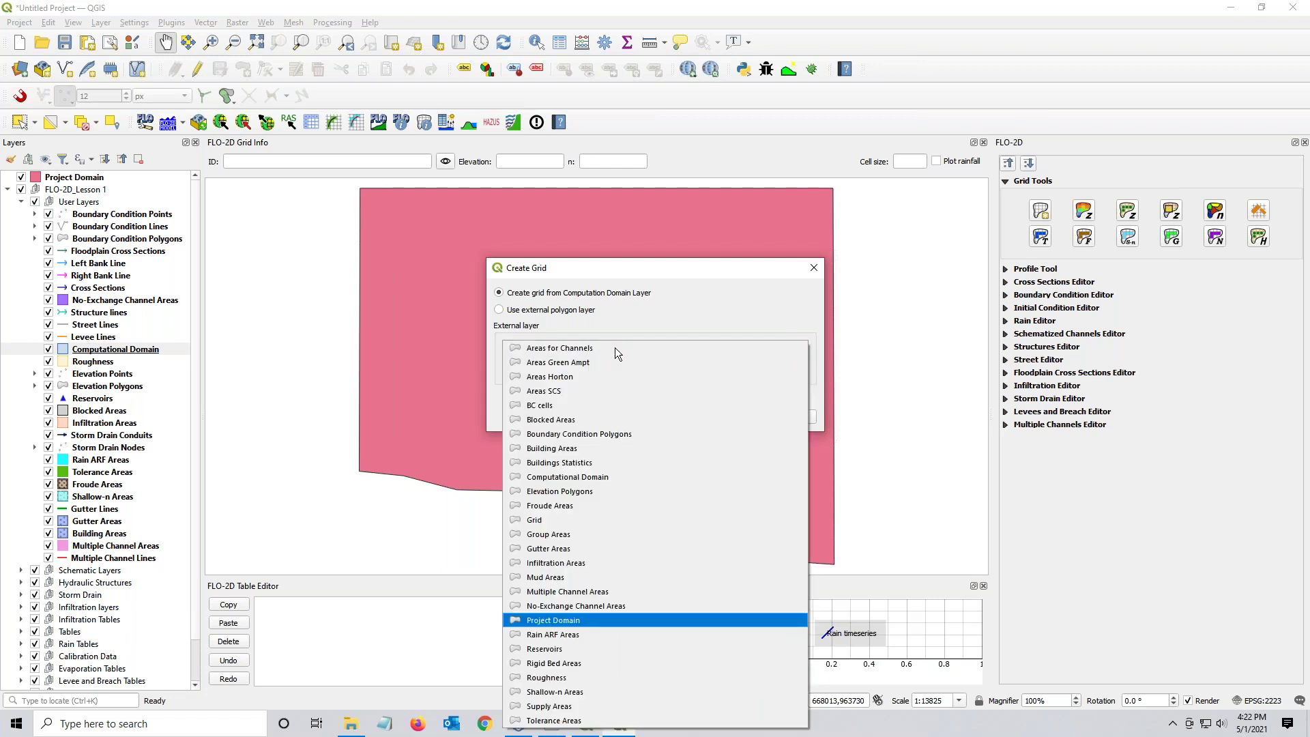
pyautogui.click(579, 622)
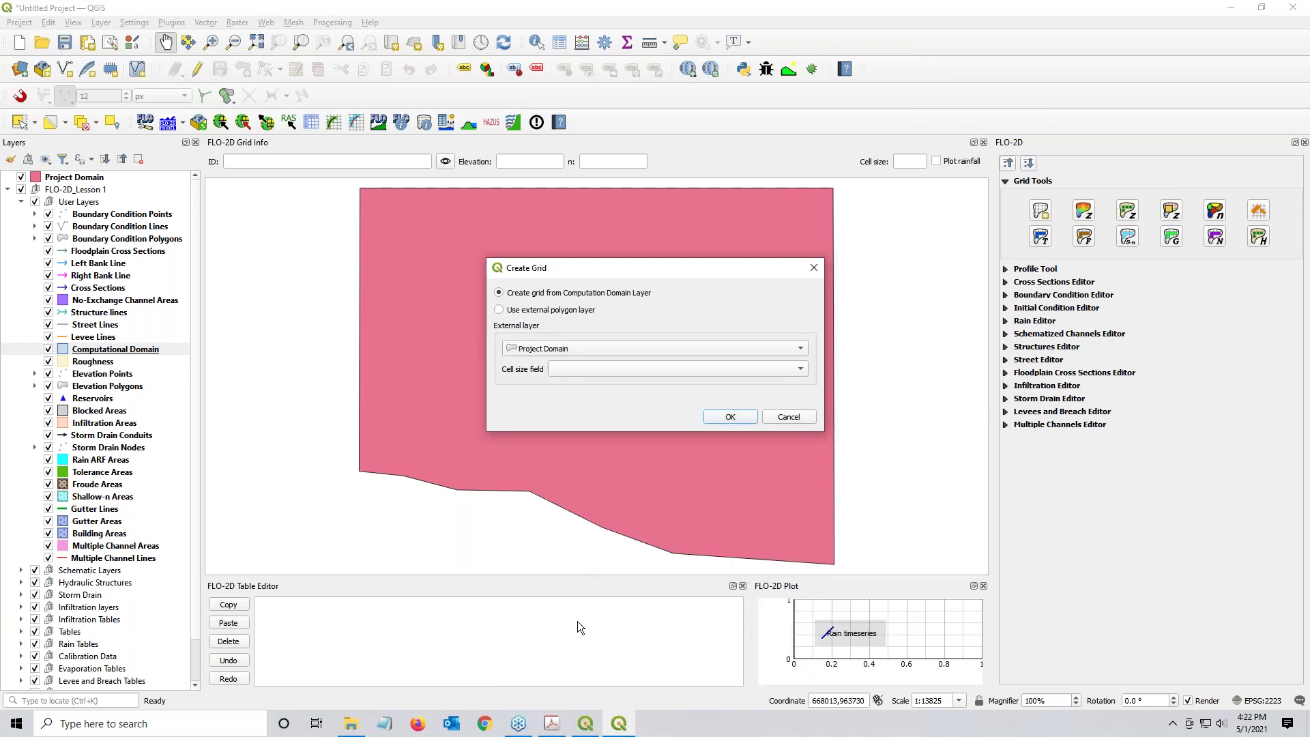
pyautogui.click(563, 370)
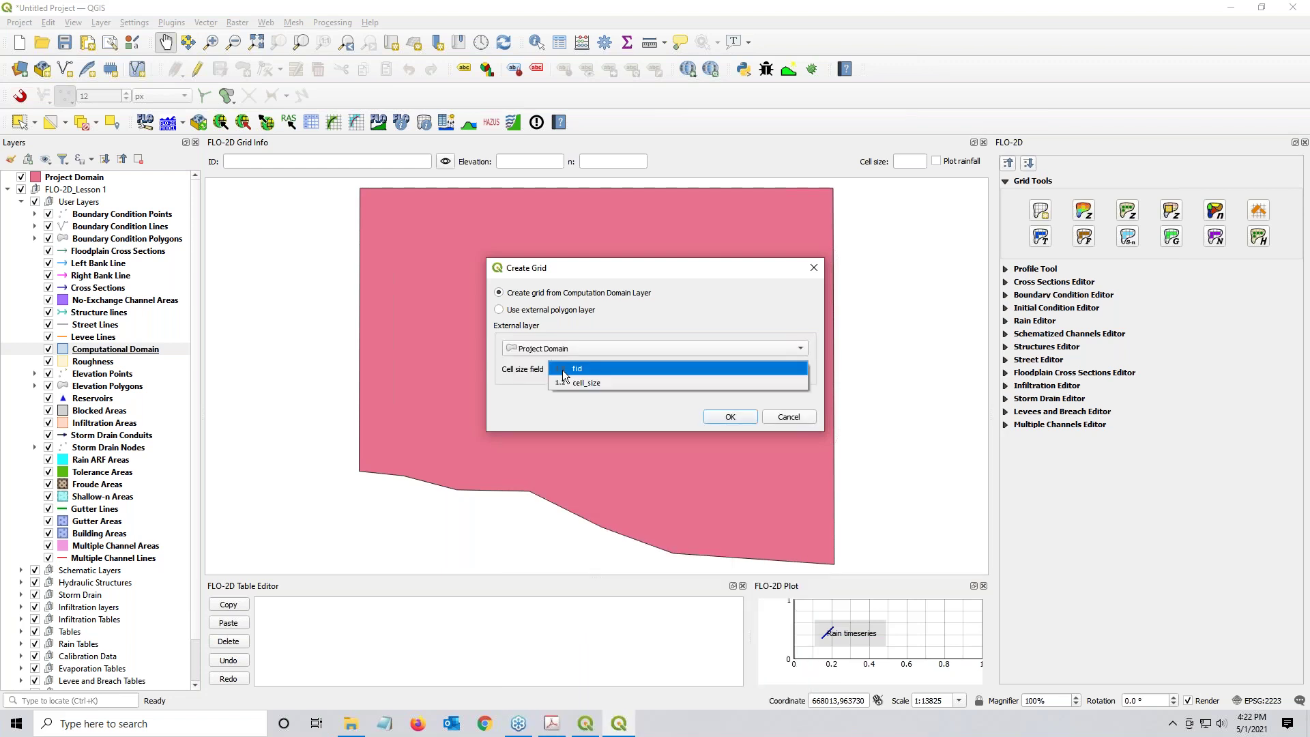
pyautogui.click(570, 383)
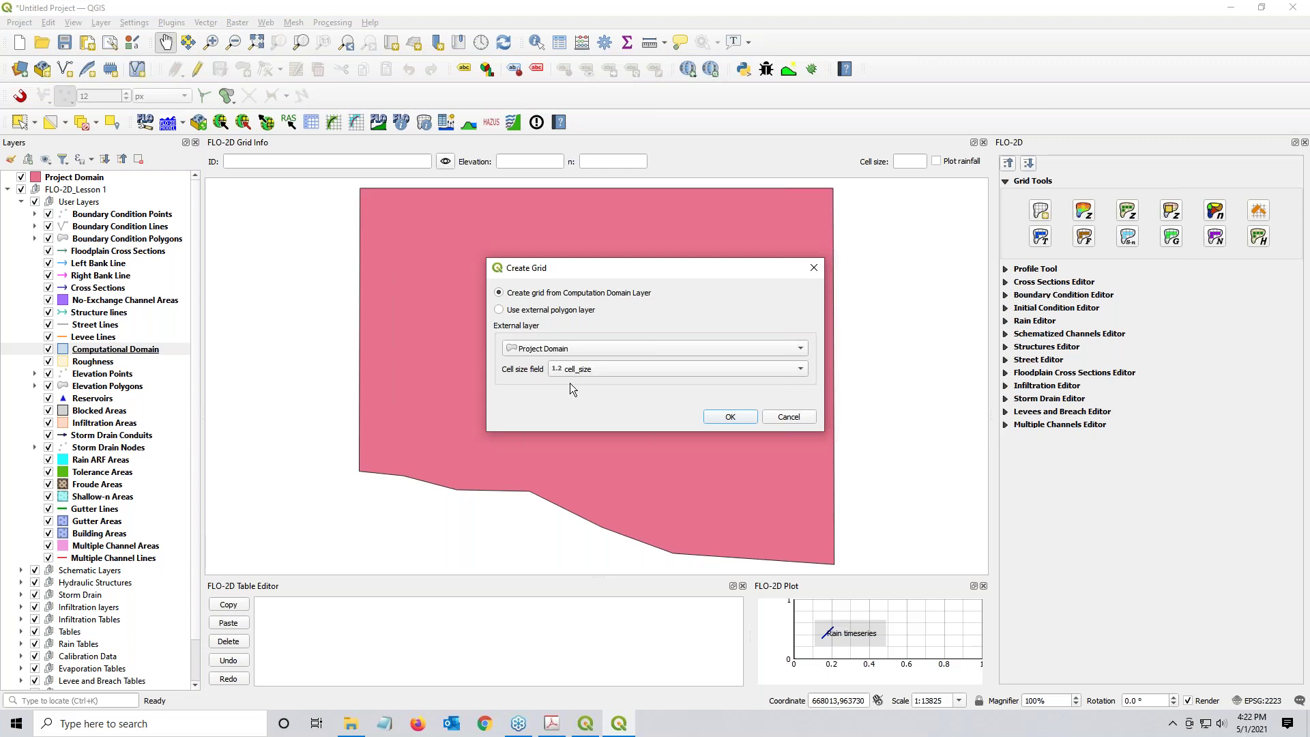
pyautogui.click(557, 312)
pyautogui.click(730, 417)
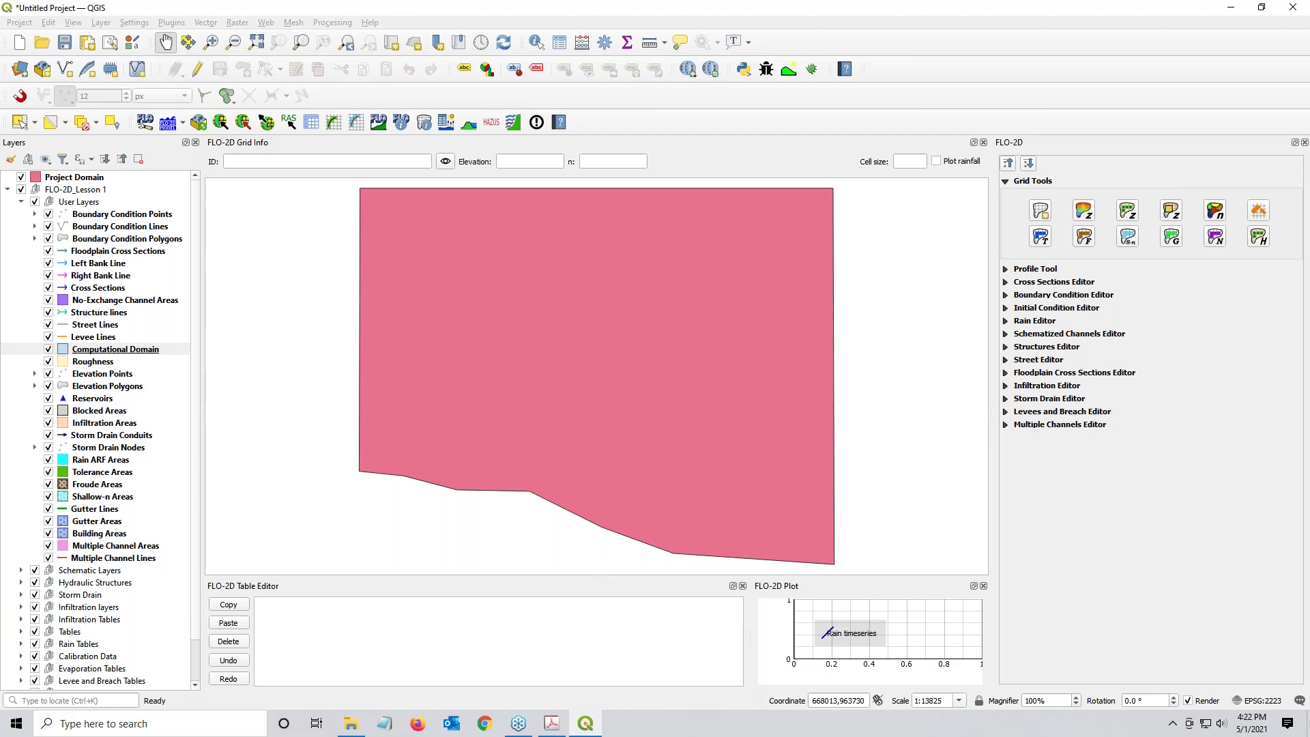
pyautogui.click(101, 350)
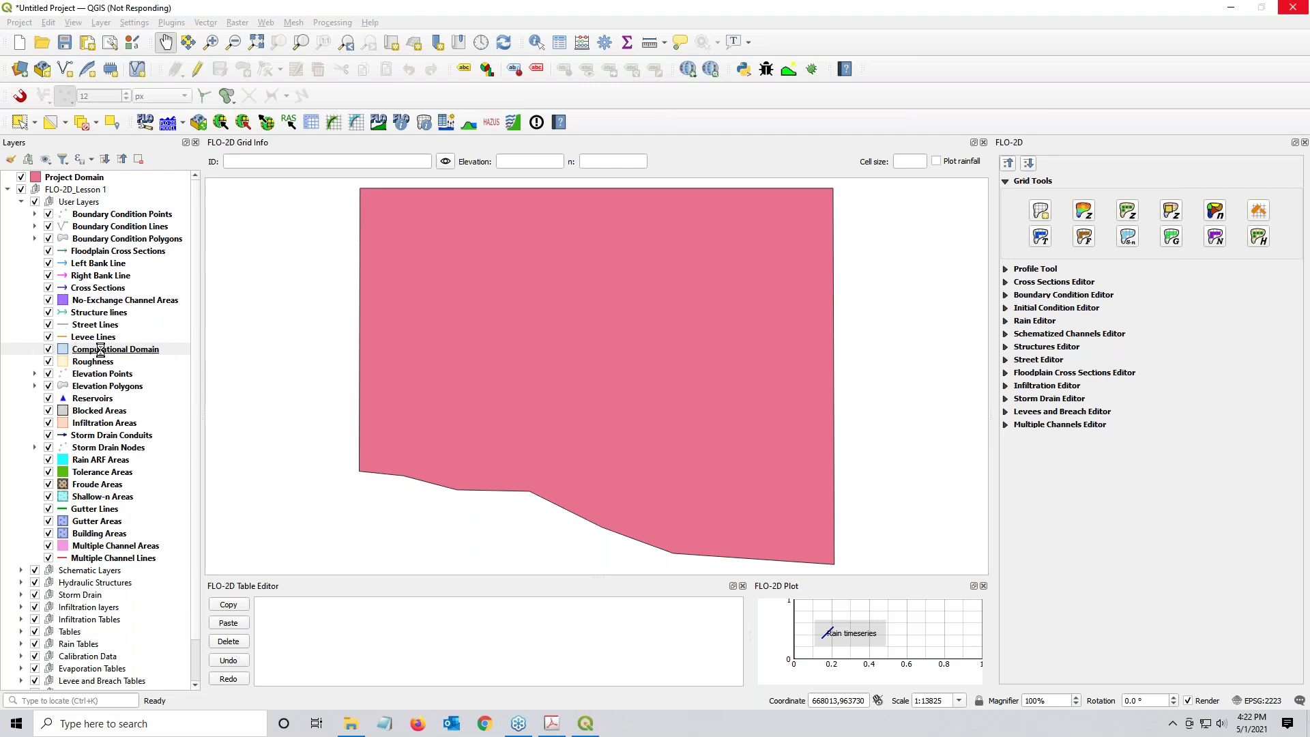
pyautogui.click(668, 376)
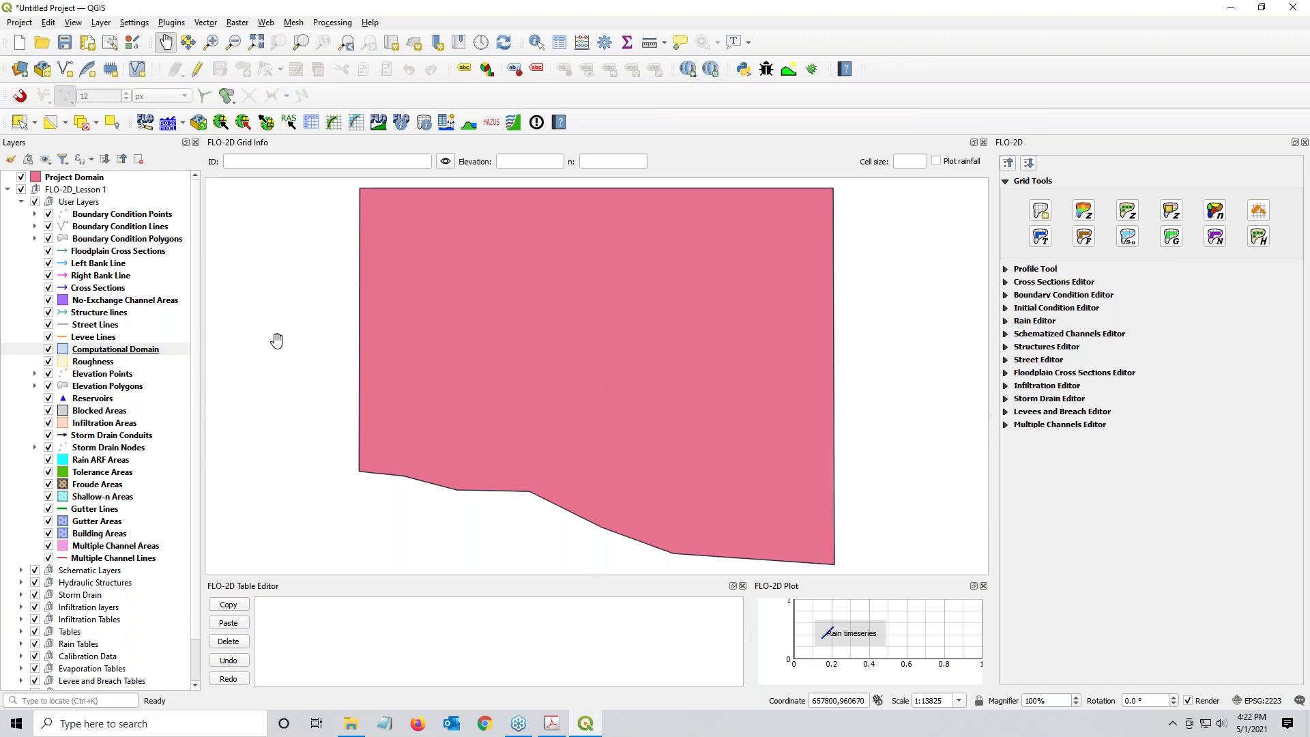
# Step: Hide the Project Domain layer and remove it from the project
pyautogui.click(21, 177)
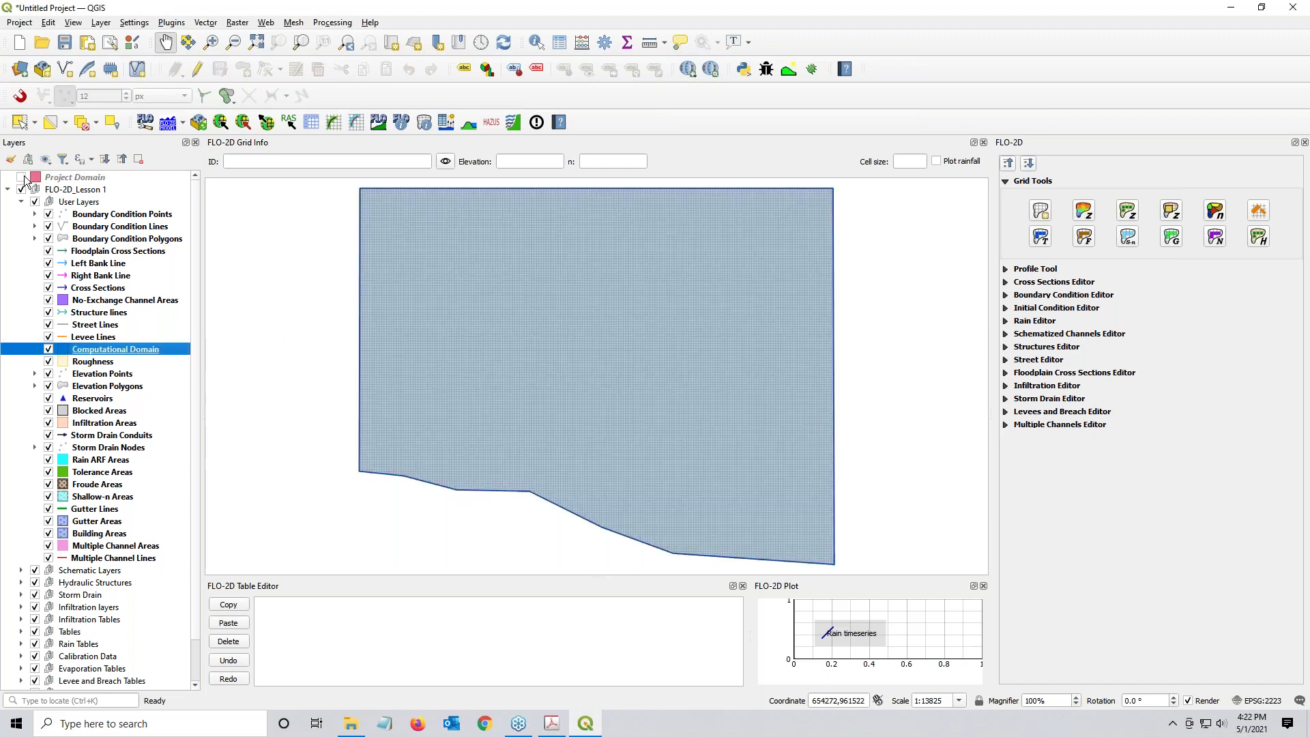
pyautogui.click(60, 177)
pyautogui.rightClick(58, 179)
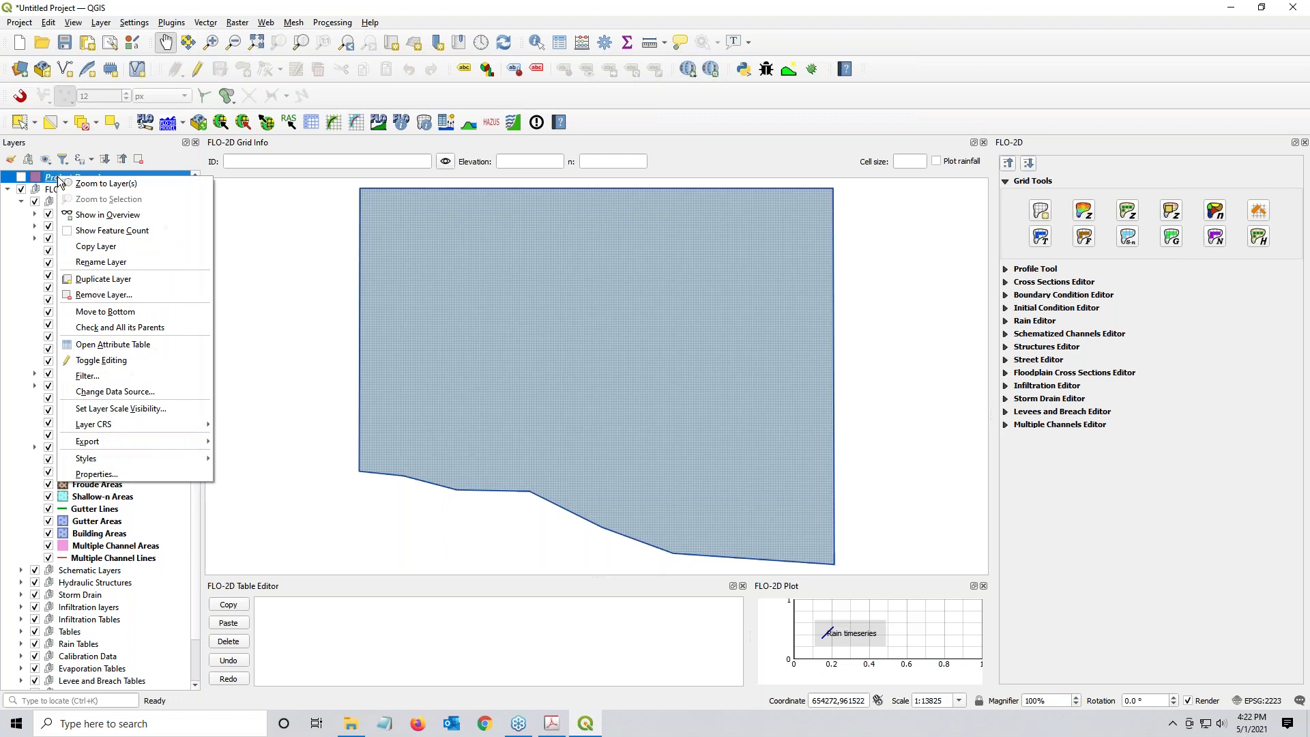
pyautogui.click(95, 295)
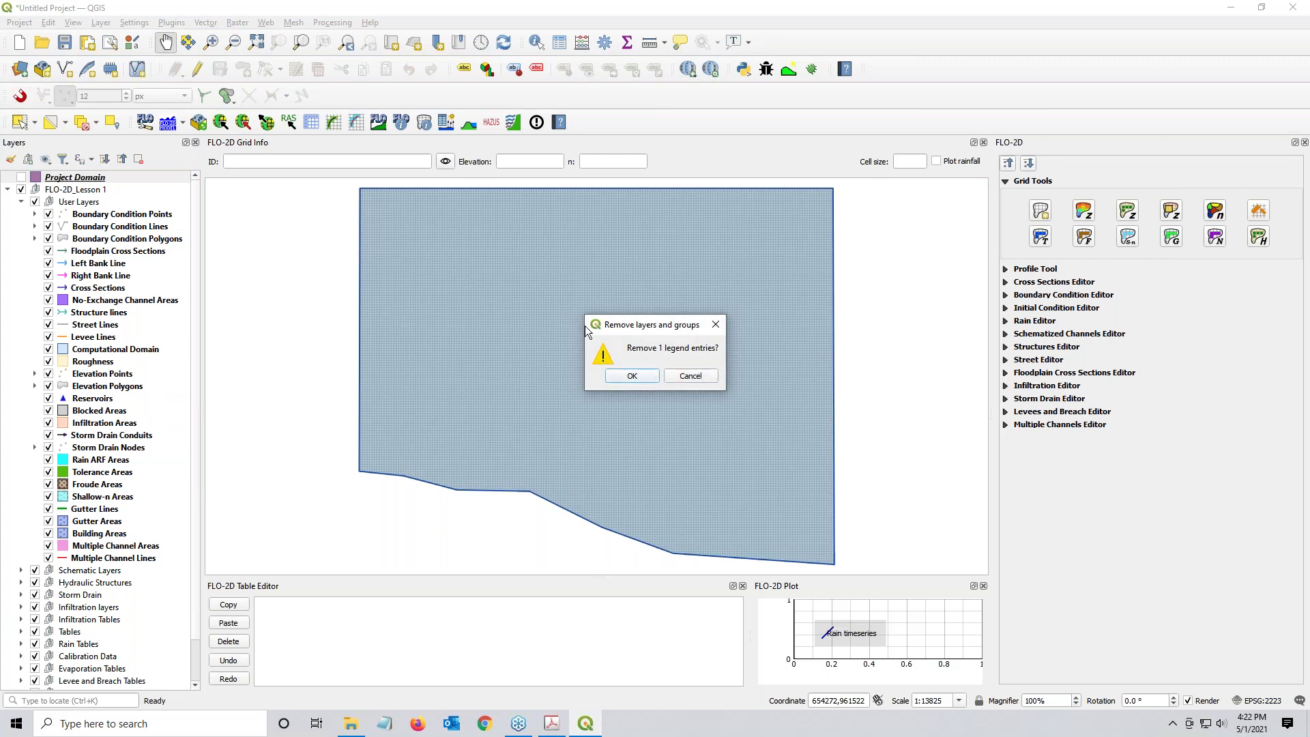
pyautogui.click(623, 374)
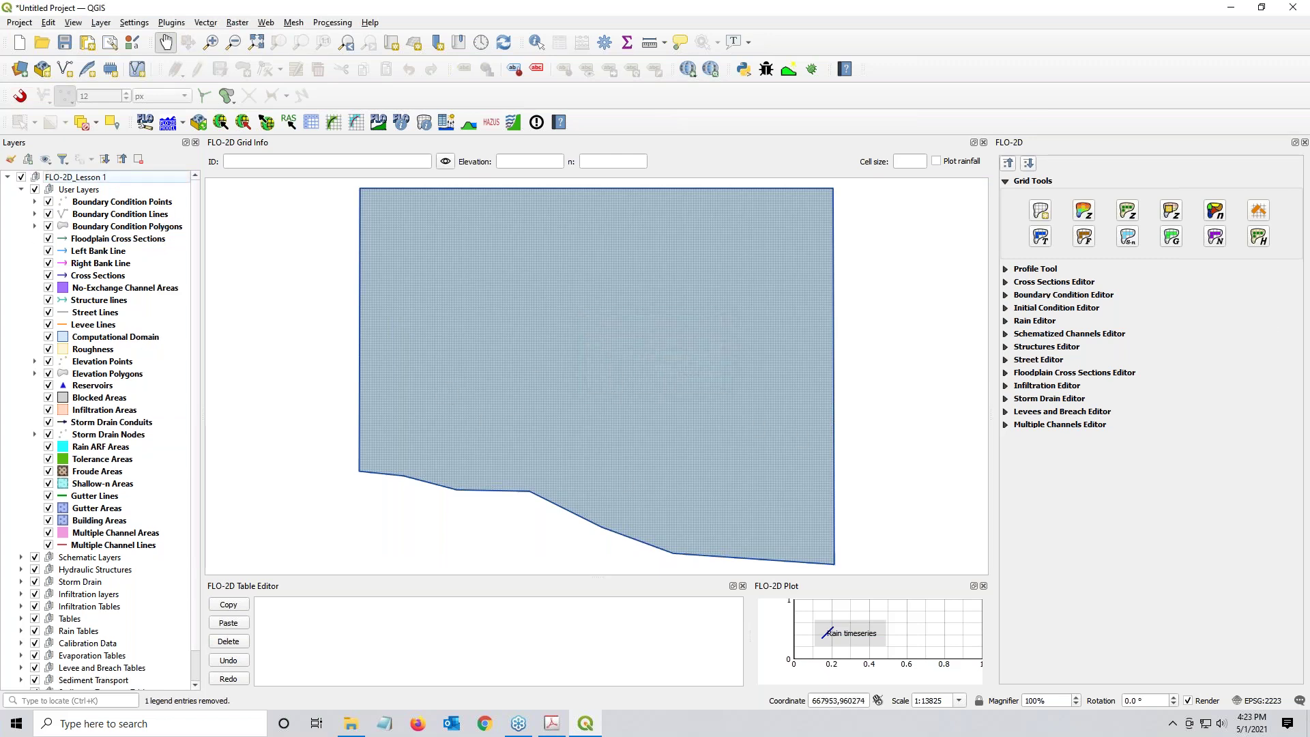
# Step: Switch to the workshop PDF, review Steps 2 to 6 of the Lesson 1 procedure, and return to QGIS
pyautogui.hotkey('alt', 'Tab')
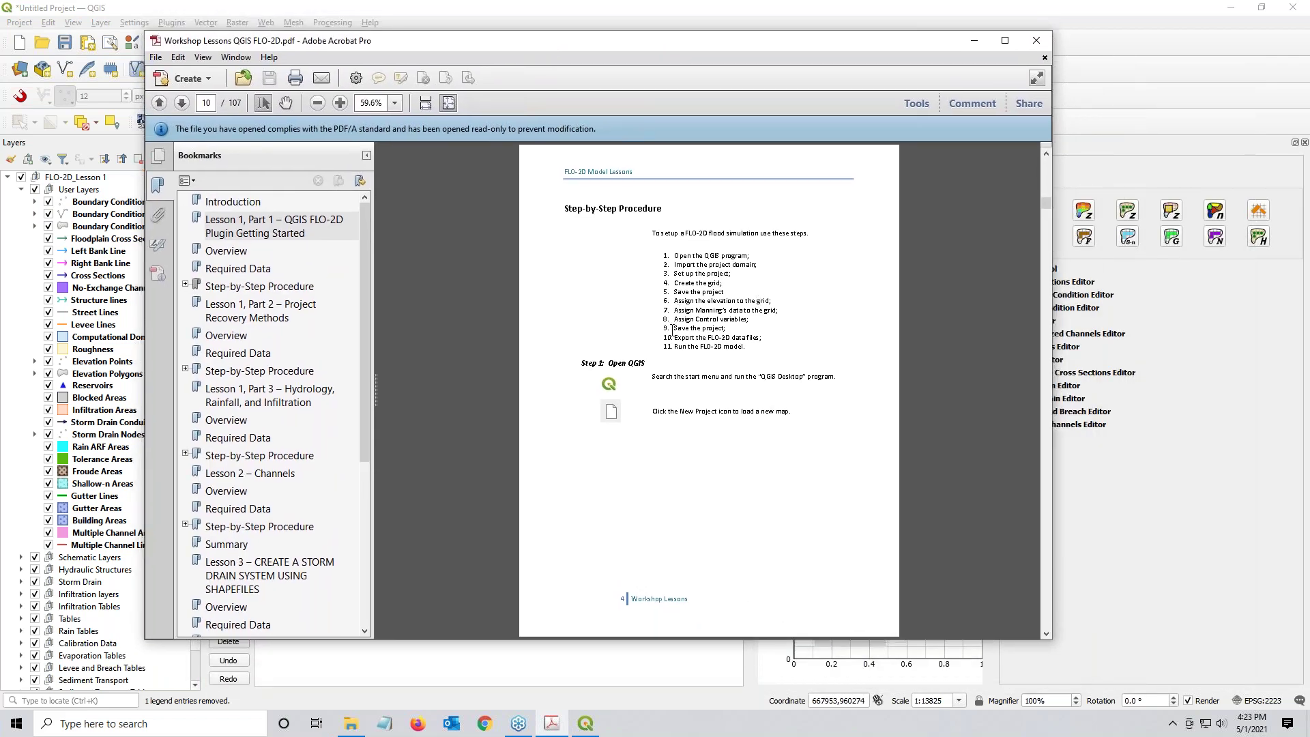
pyautogui.scroll(-1, 626, 375)
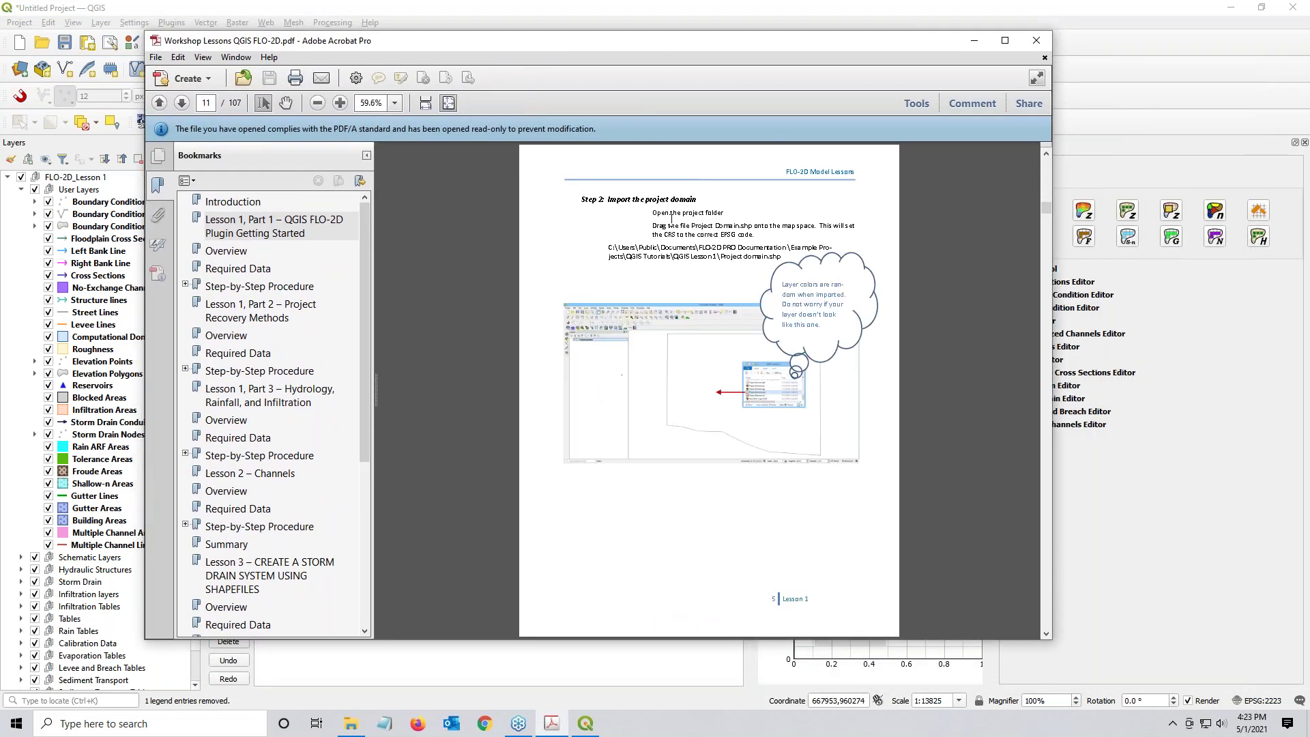
pyautogui.scroll(-1, 671, 217)
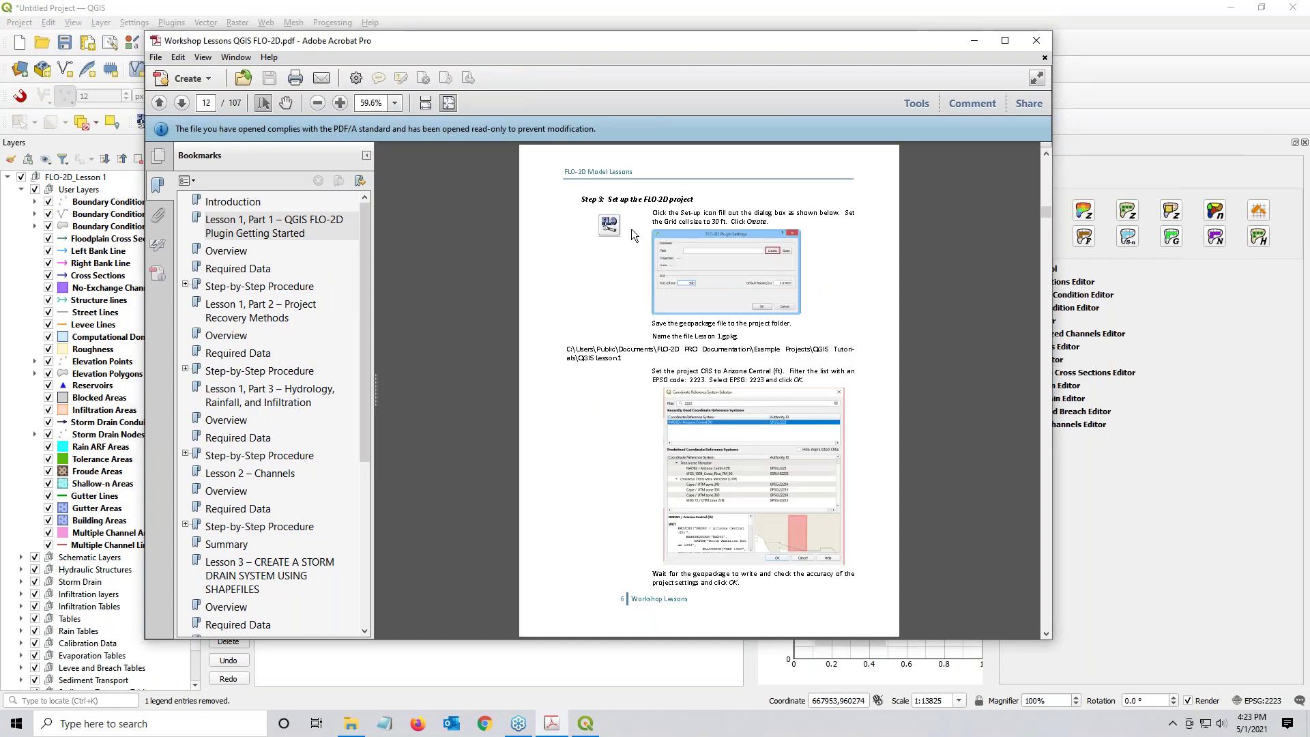
pyautogui.scroll(-1, 652, 310)
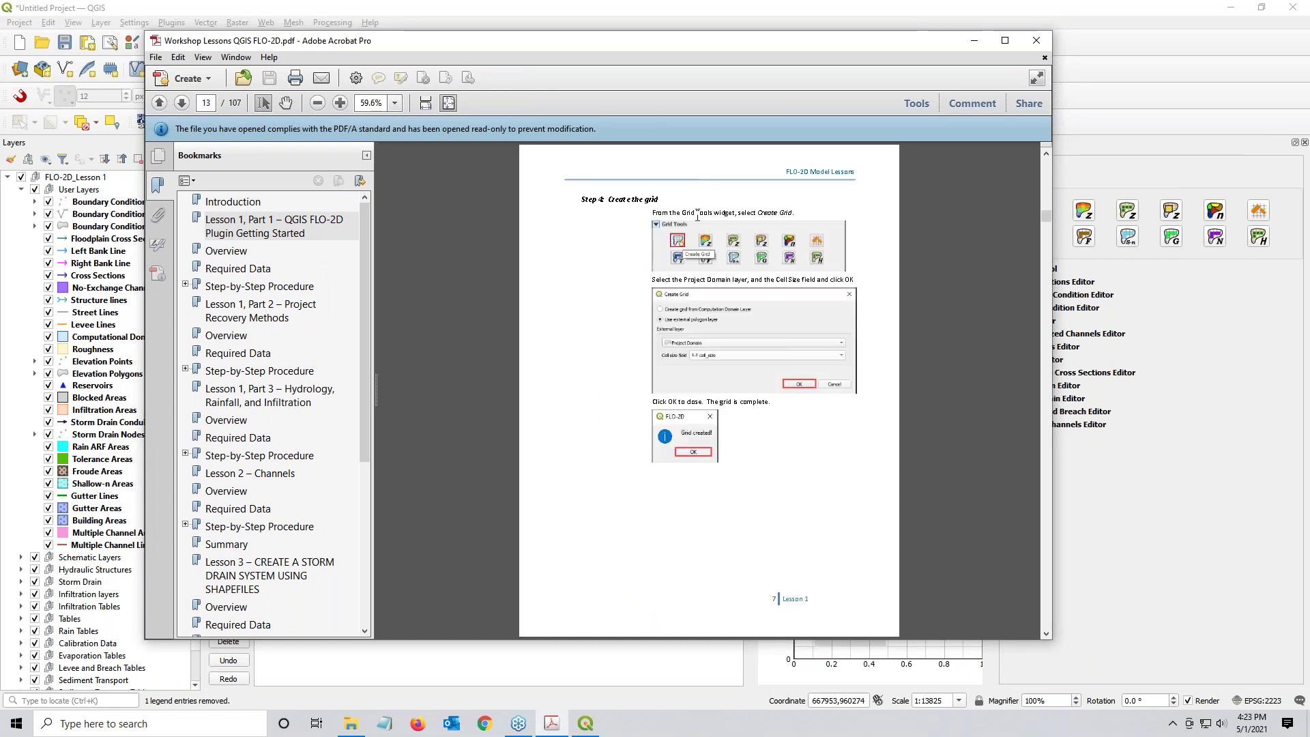
pyautogui.scroll(-1, 647, 390)
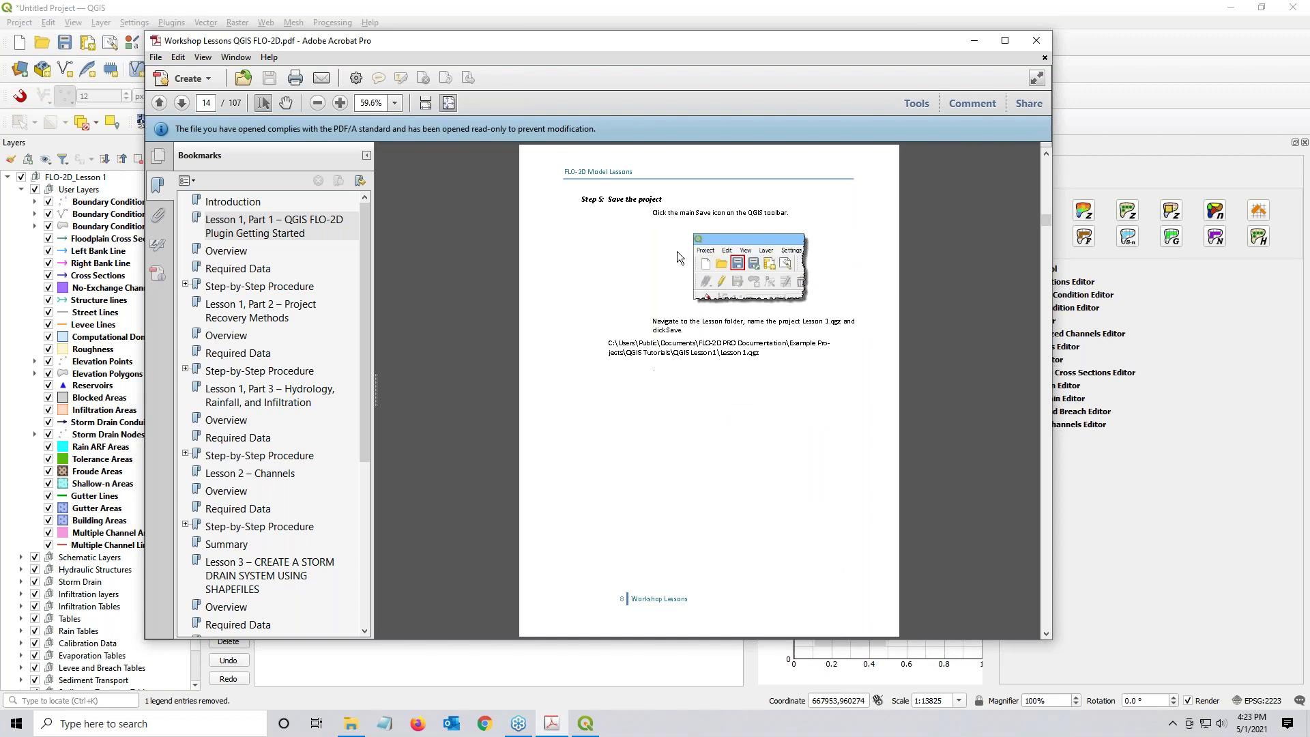
pyautogui.scroll(-1, 676, 244)
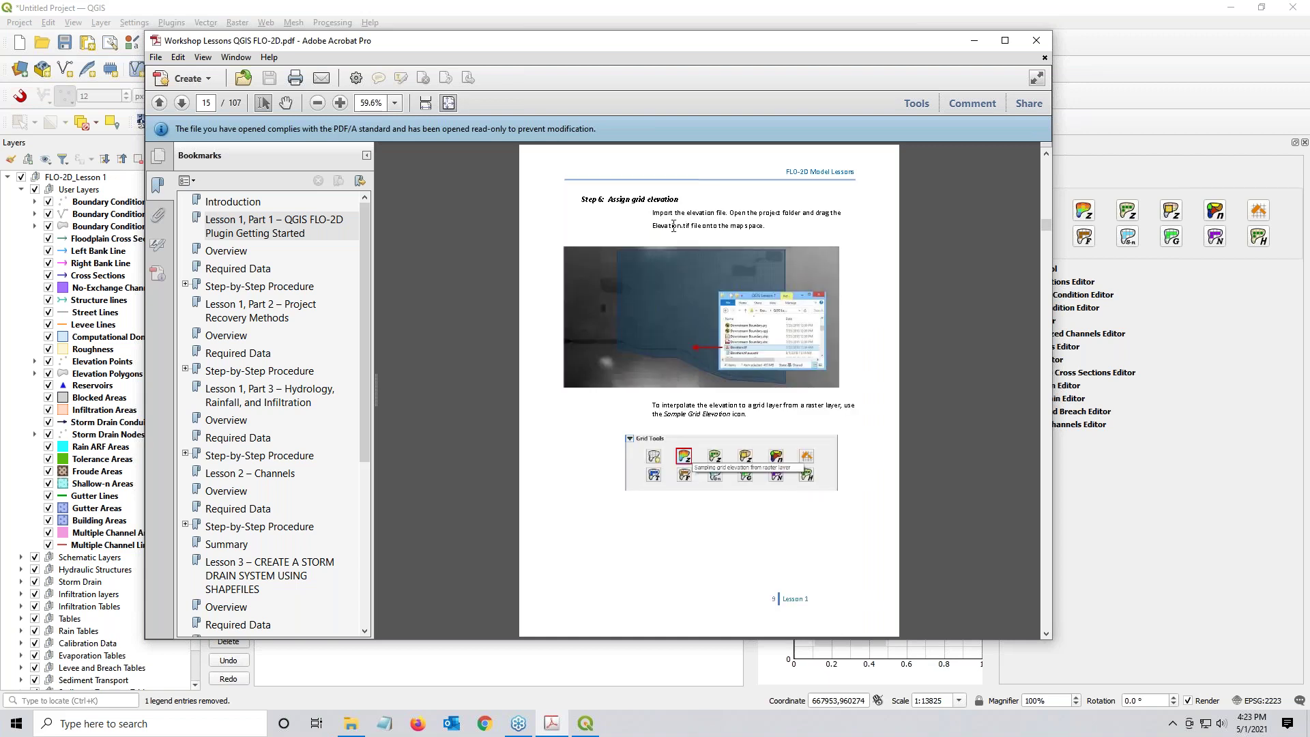
pyautogui.hotkey('alt', 'Tab')
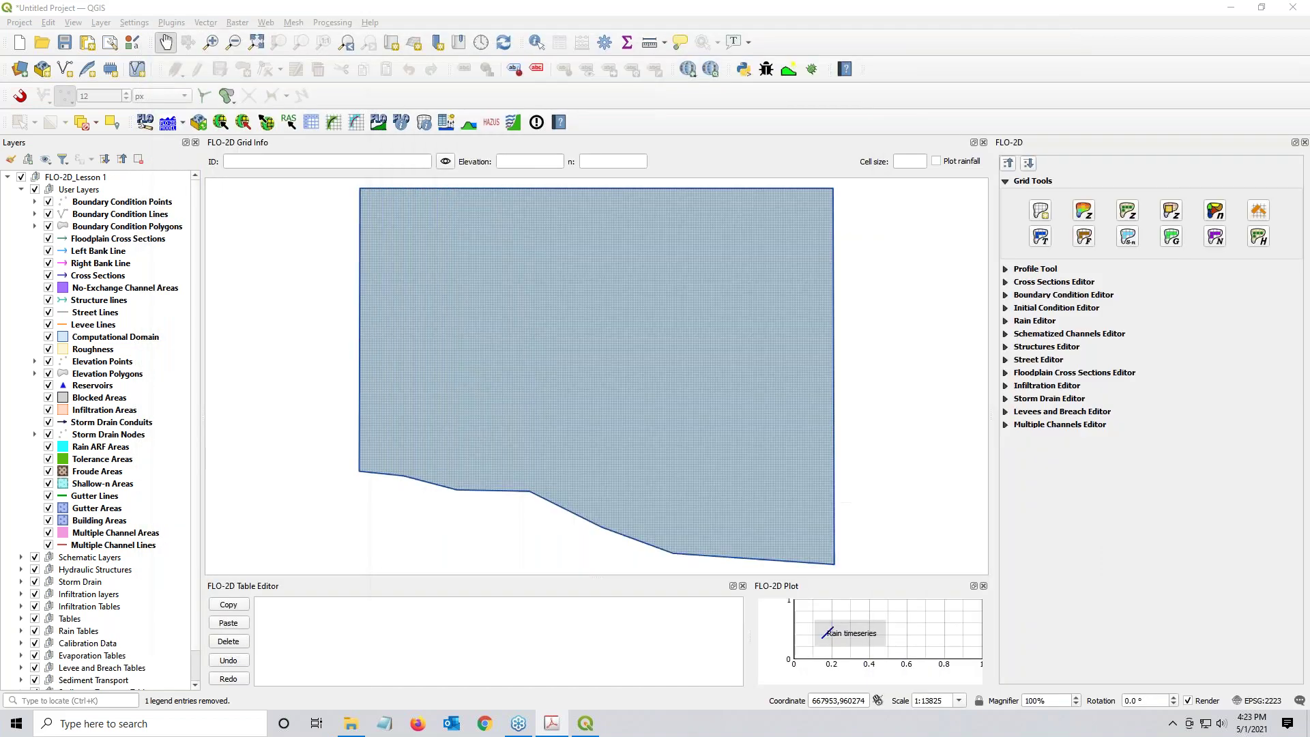
pyautogui.click(66, 44)
pyautogui.click(66, 45)
pyautogui.click(66, 45)
pyautogui.click(1028, 273)
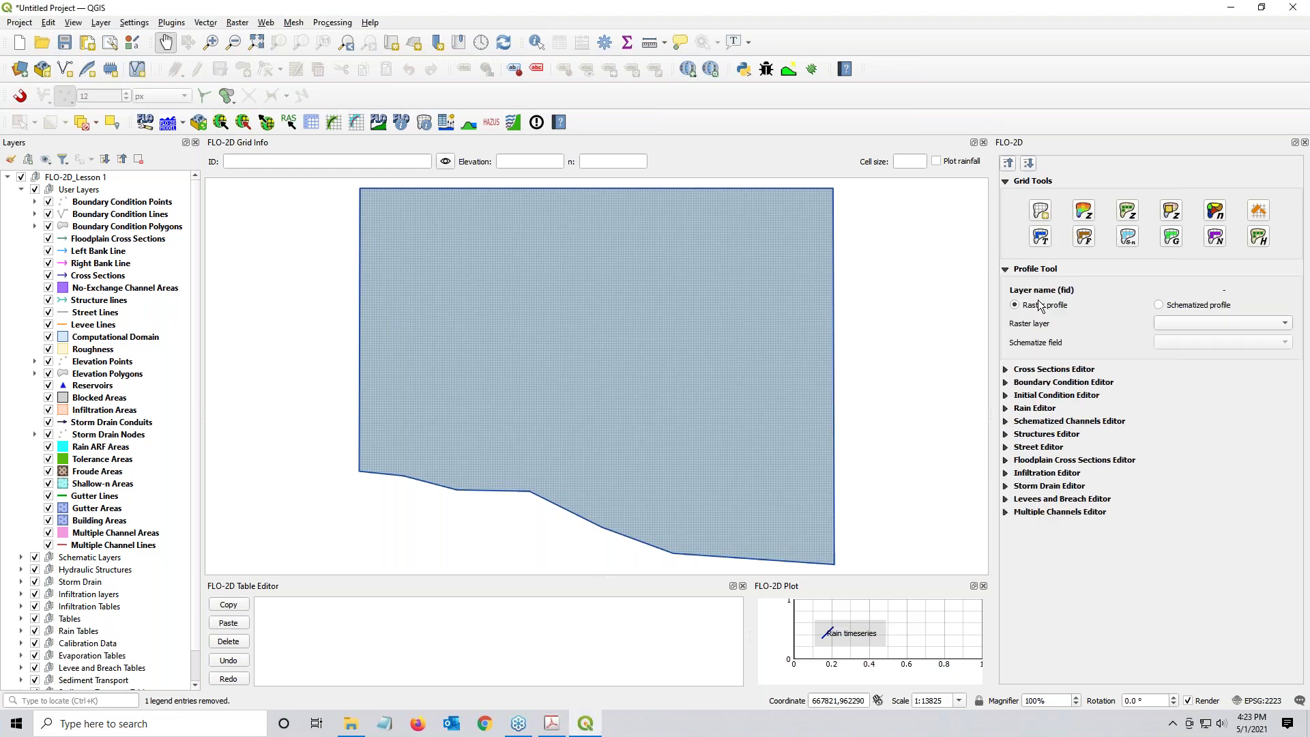
pyautogui.click(1027, 271)
pyautogui.click(1028, 283)
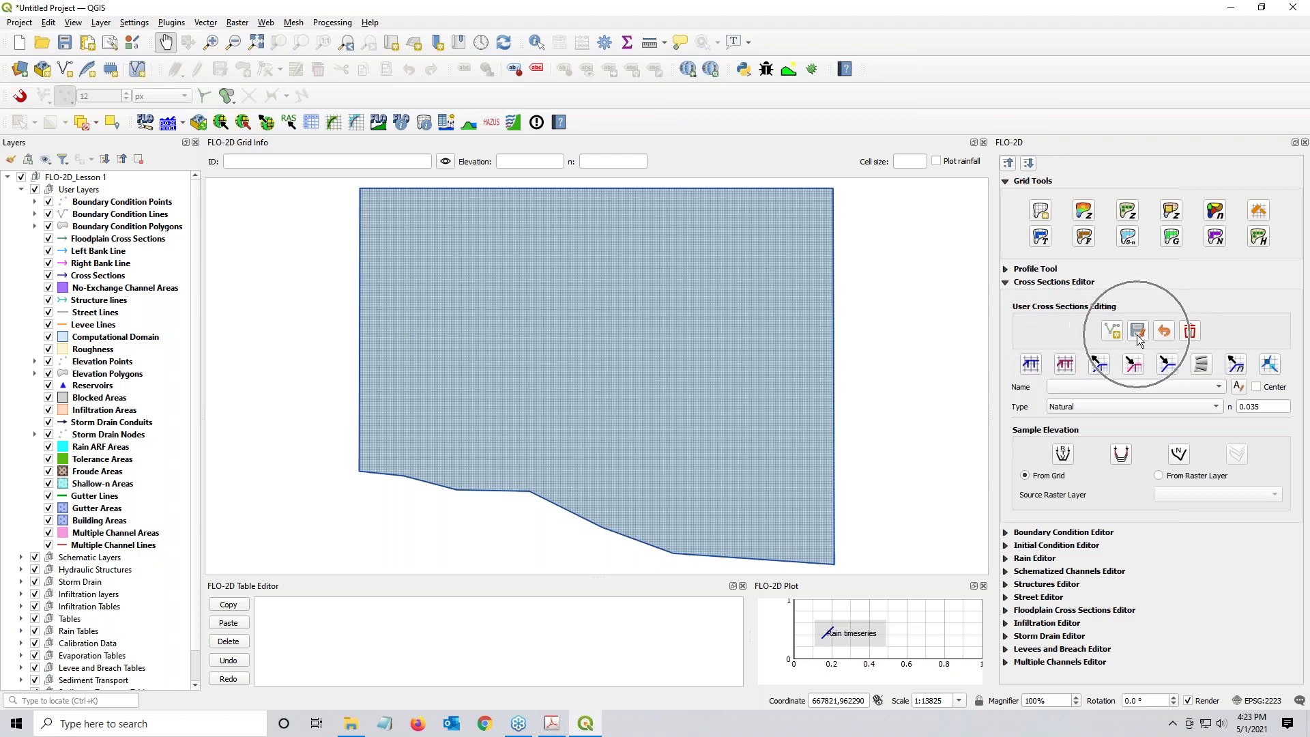
pyautogui.click(1022, 285)
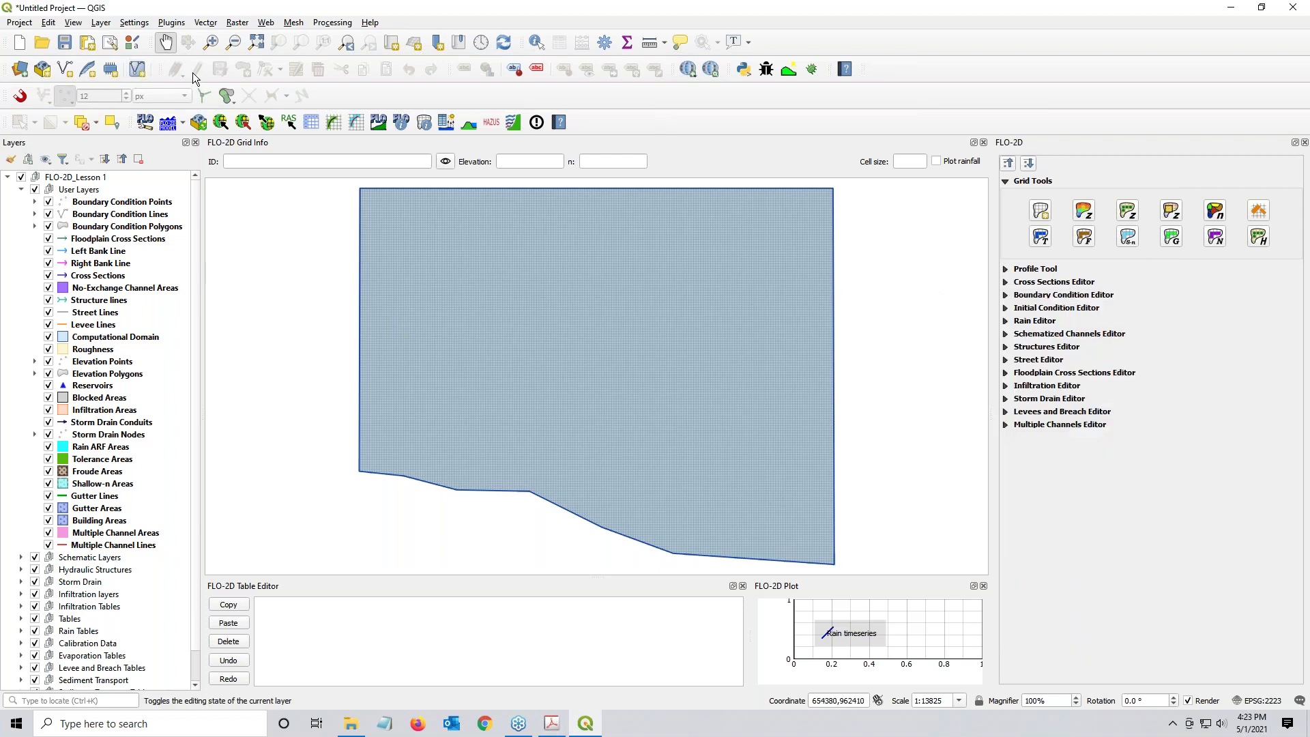
# Step: Save the QGIS project as Lesson 1 in the QGIS Lesson 1 folder
pyautogui.click(64, 42)
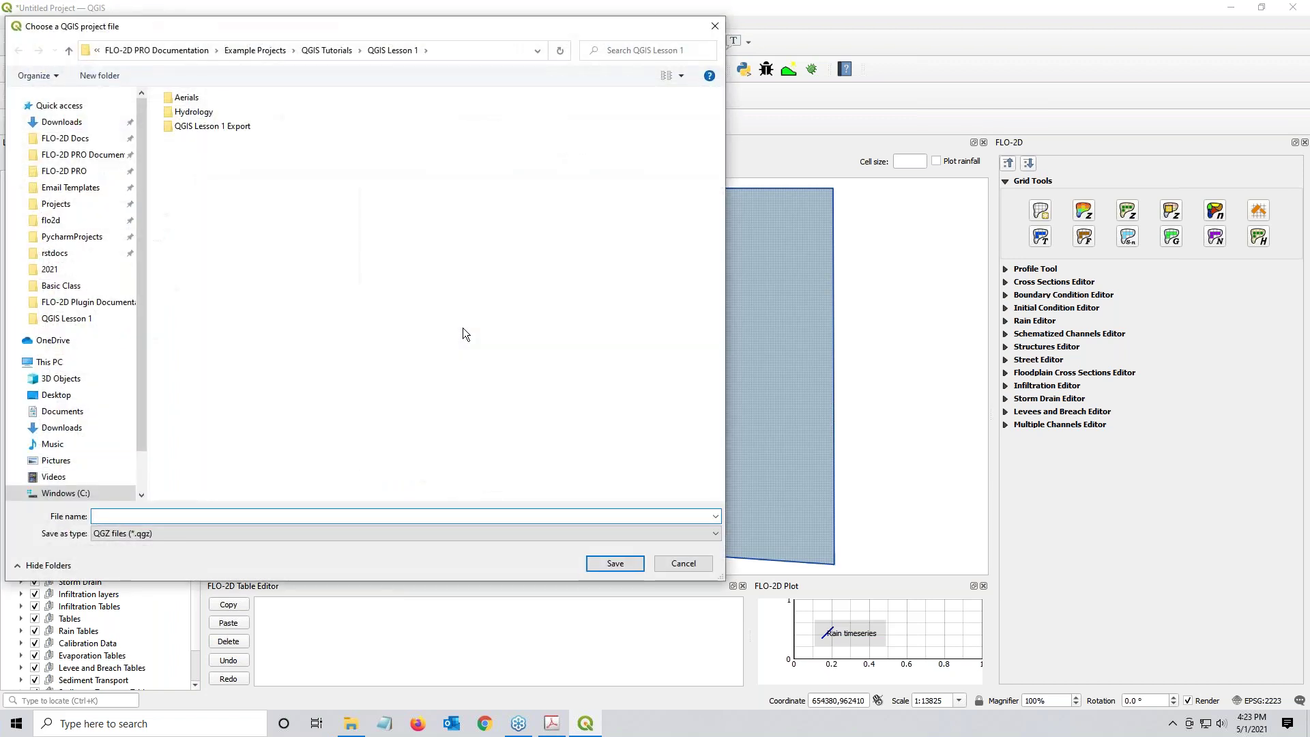
pyautogui.write('Lesson')
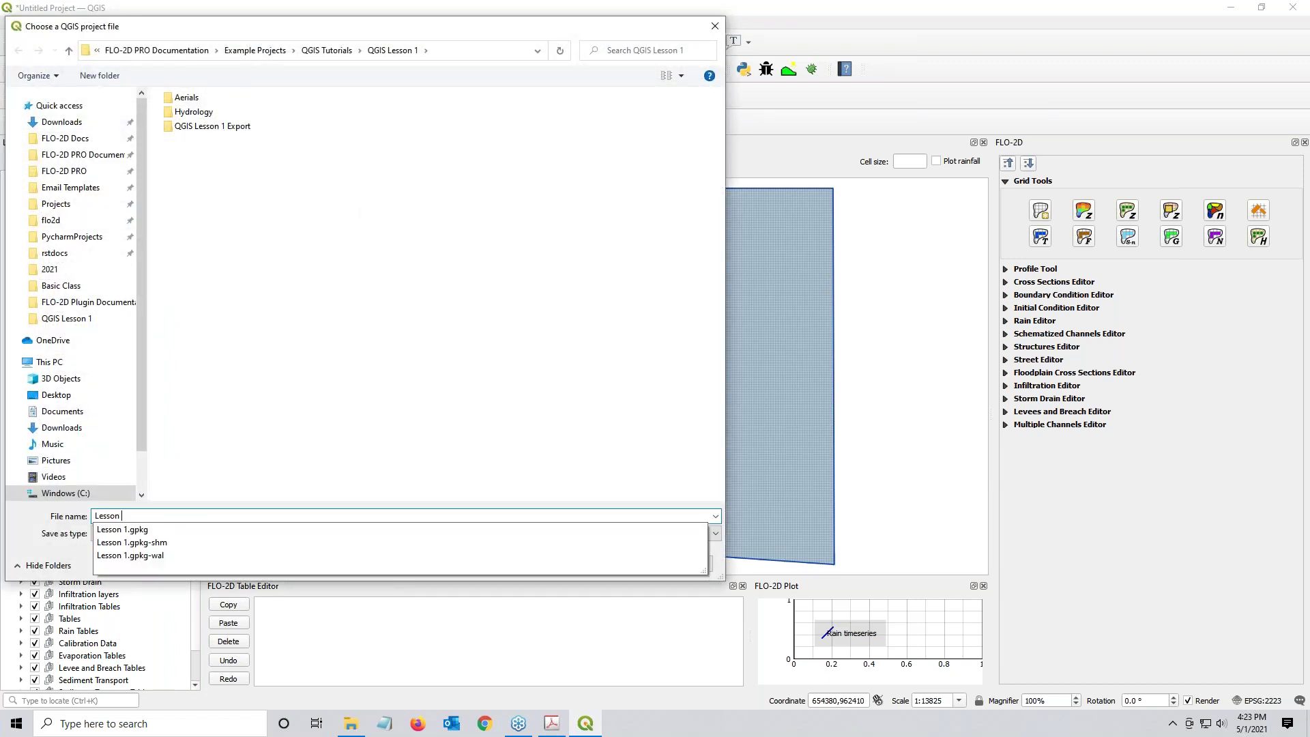
pyautogui.press('Return')
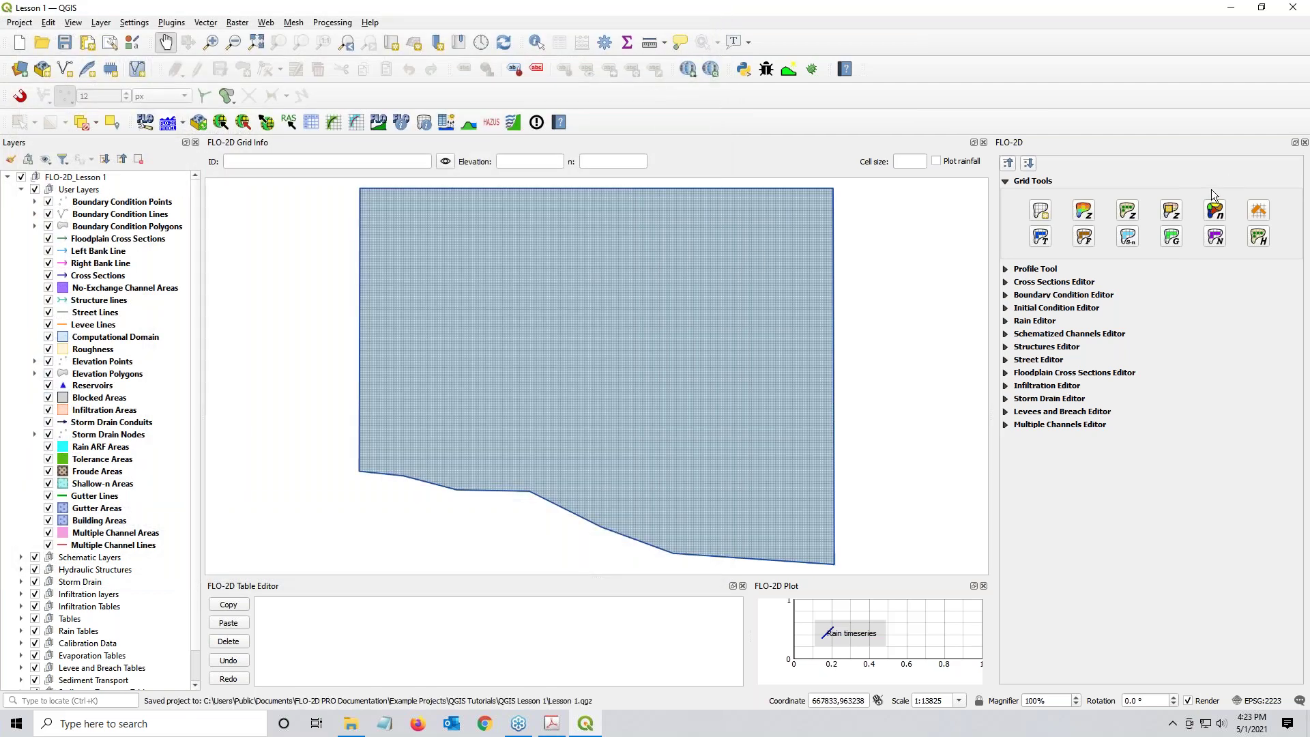
# Step: Switch to File Explorer, inspect Lesson 1.qgz and Lesson 1.gpkg in the QGIS Lesson 1 folder, and minimize the window
pyautogui.click(351, 723)
pyautogui.moveTo(1209, 191); pyautogui.dragTo(806, 175)
pyautogui.click(617, 369)
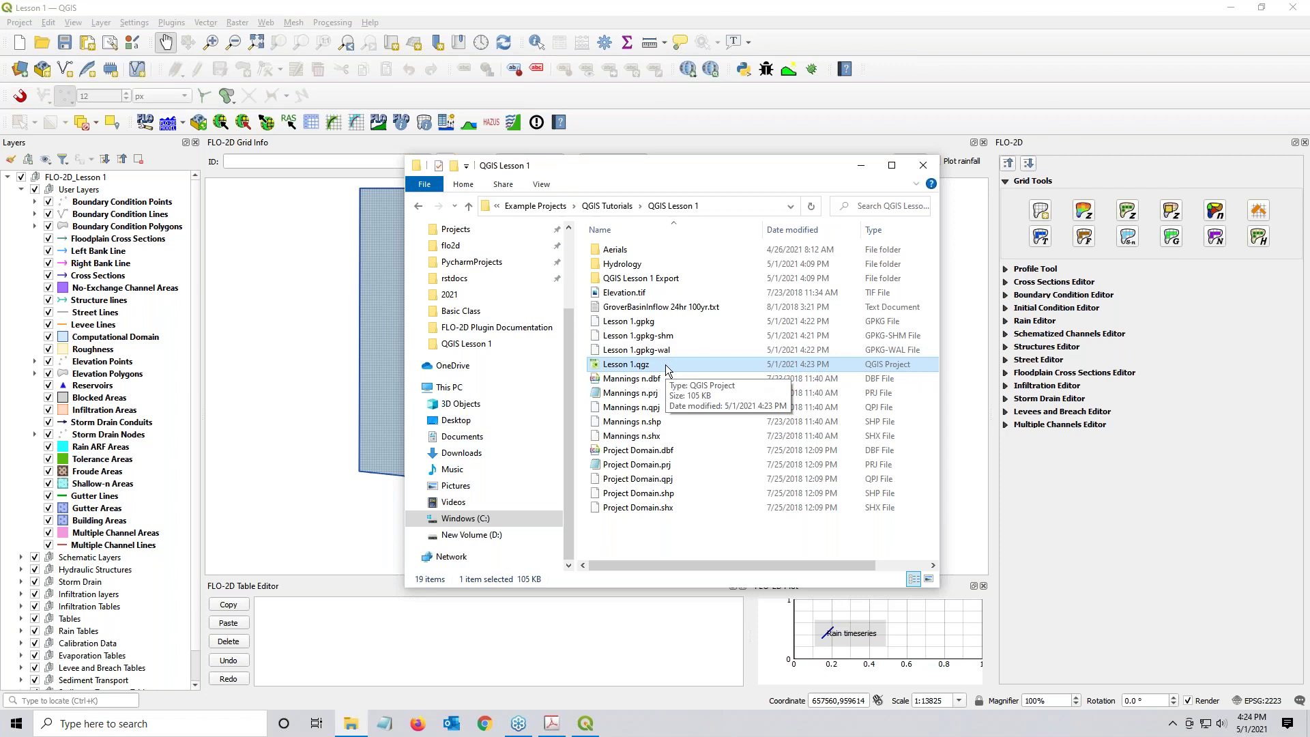
pyautogui.click(658, 324)
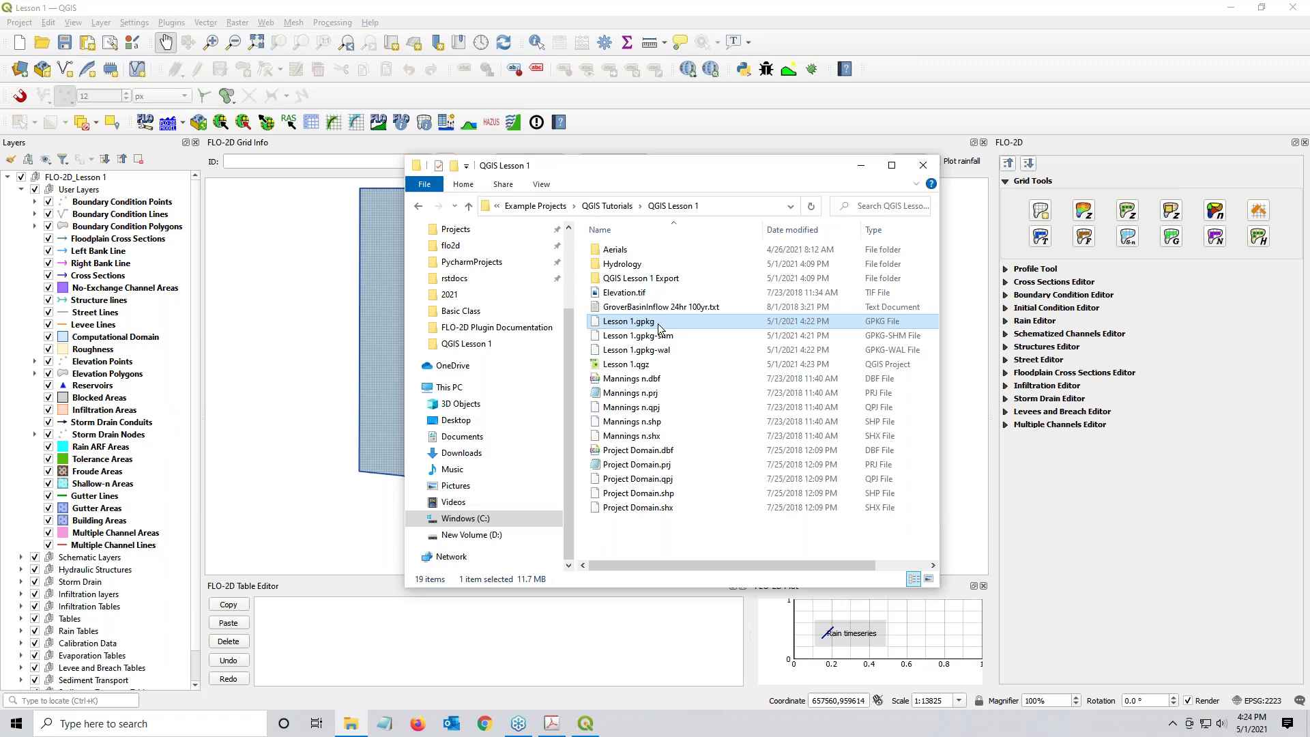
pyautogui.click(861, 165)
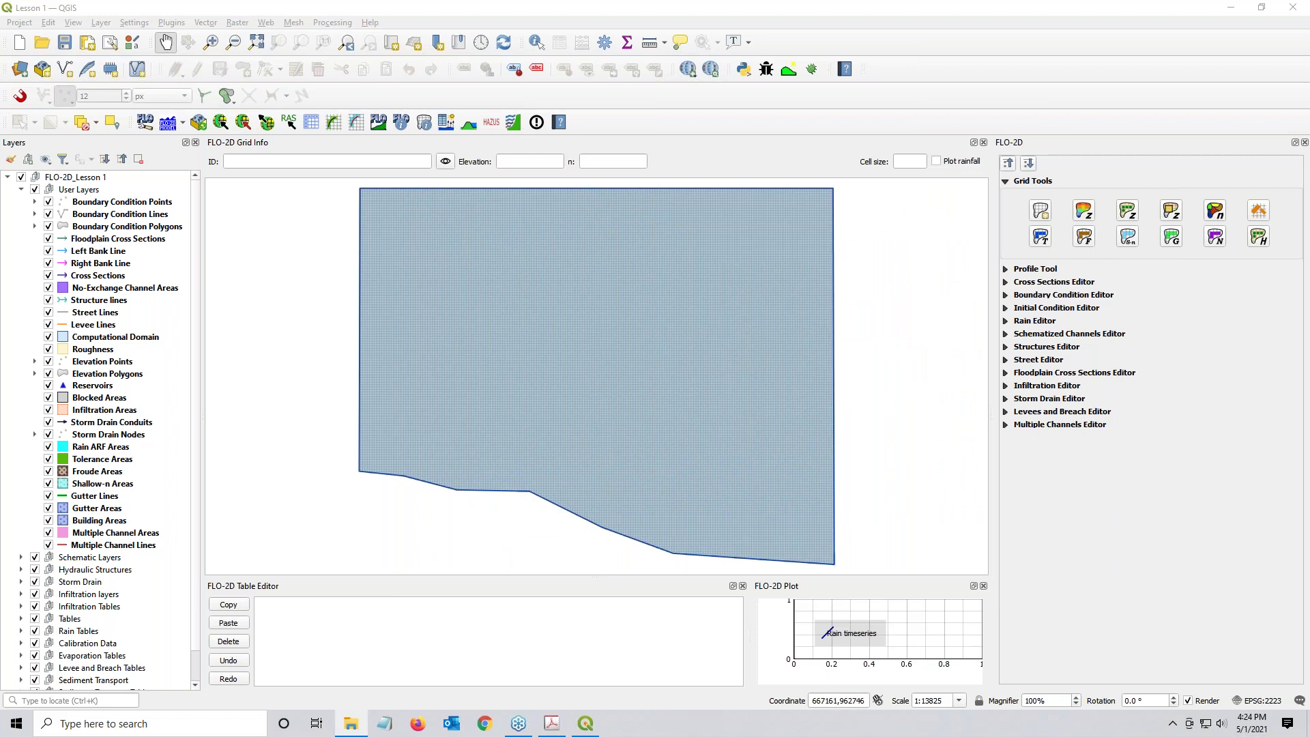
# Step: Add Elevation.tif from the QGIS Lesson 1 folder in File Explorer to the QGIS map, and return to QGIS
pyautogui.hotkey('alt', 'Tab')
pyautogui.moveTo(1153, 146); pyautogui.dragTo(690, 214)
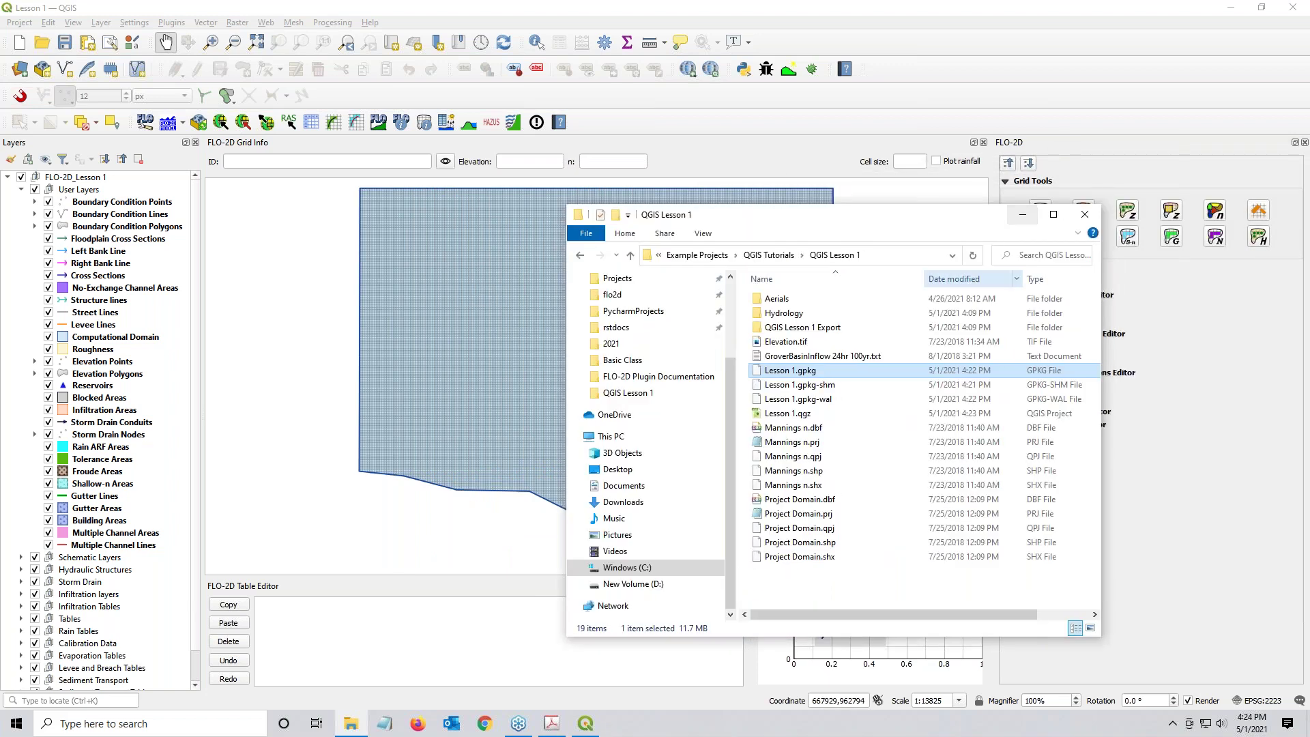
pyautogui.click(783, 342)
pyautogui.click(783, 345)
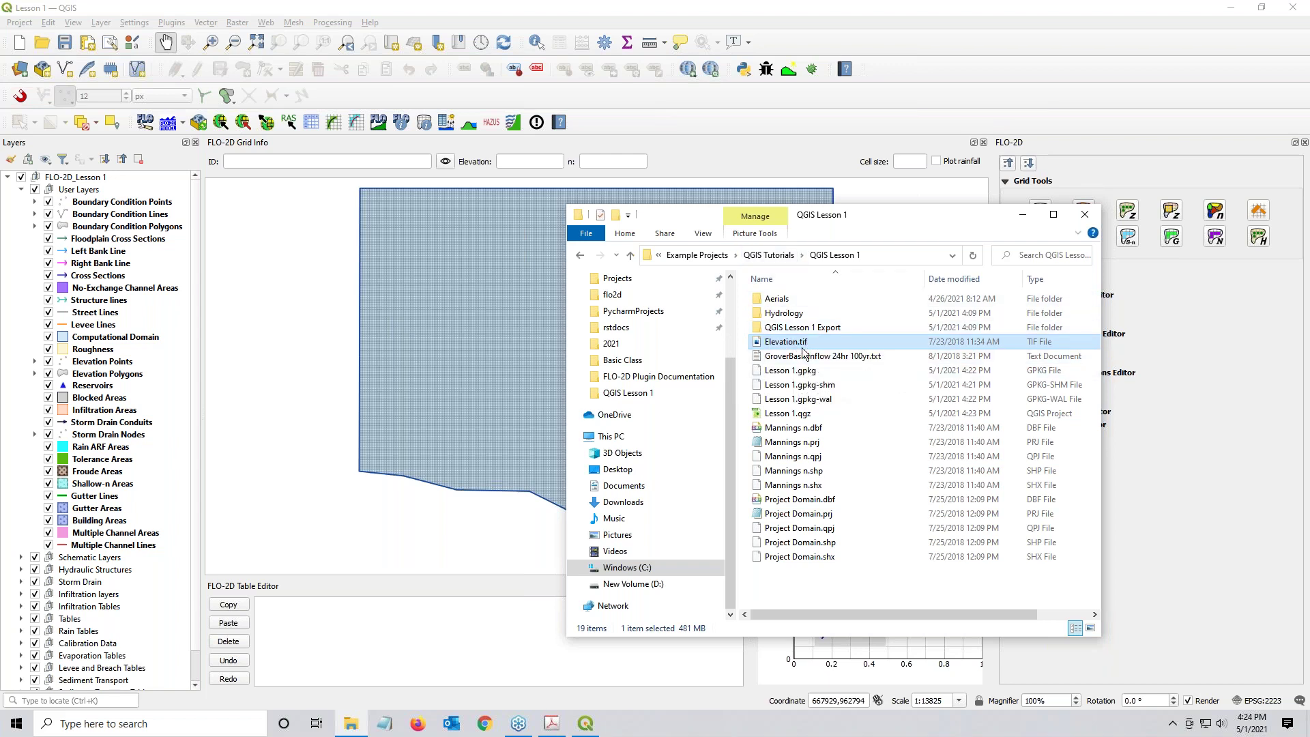
pyautogui.click(704, 233)
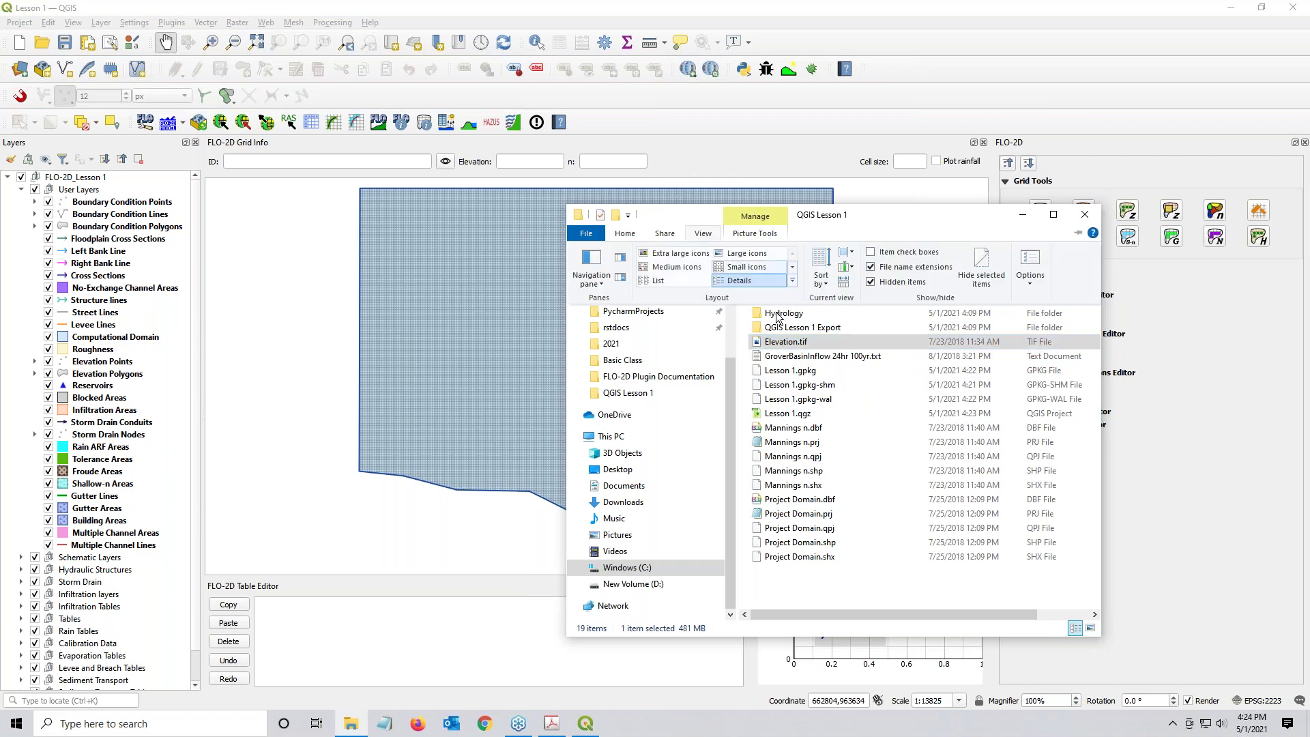
pyautogui.click(871, 267)
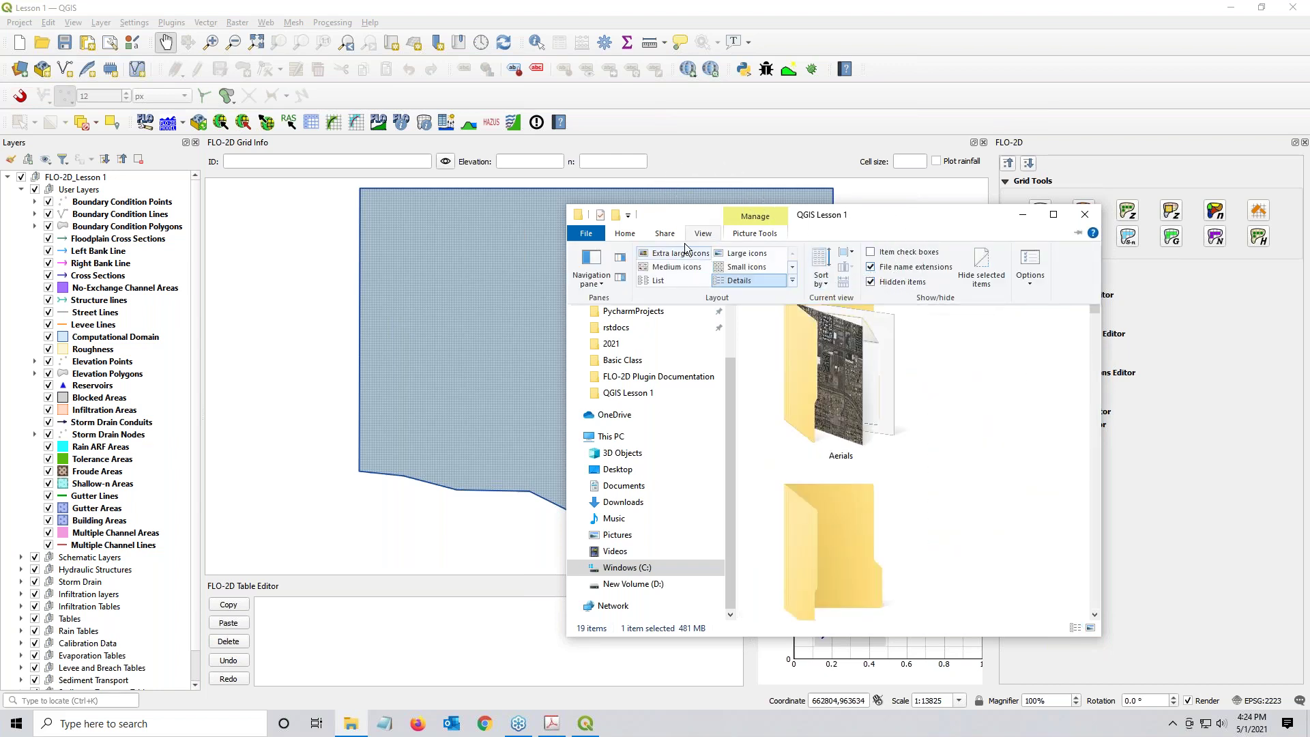
pyautogui.click(703, 234)
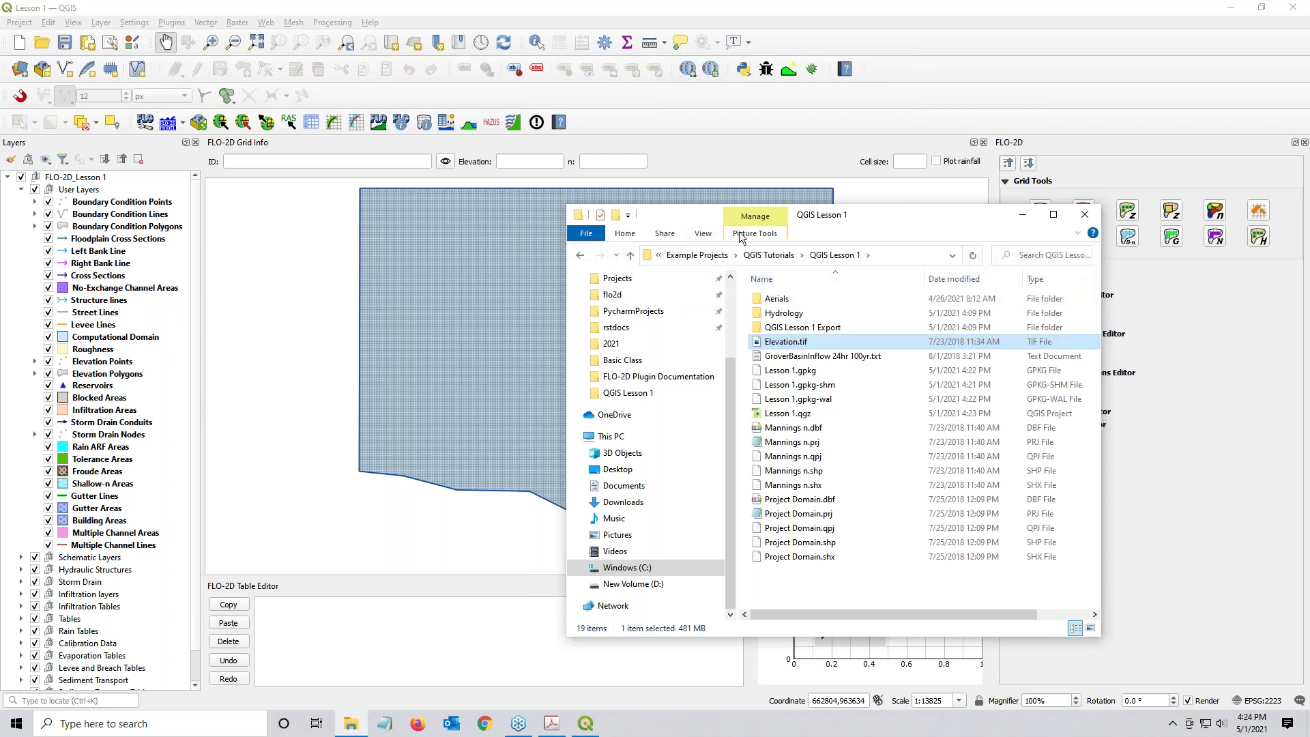
pyautogui.moveTo(801, 346); pyautogui.dragTo(494, 386)
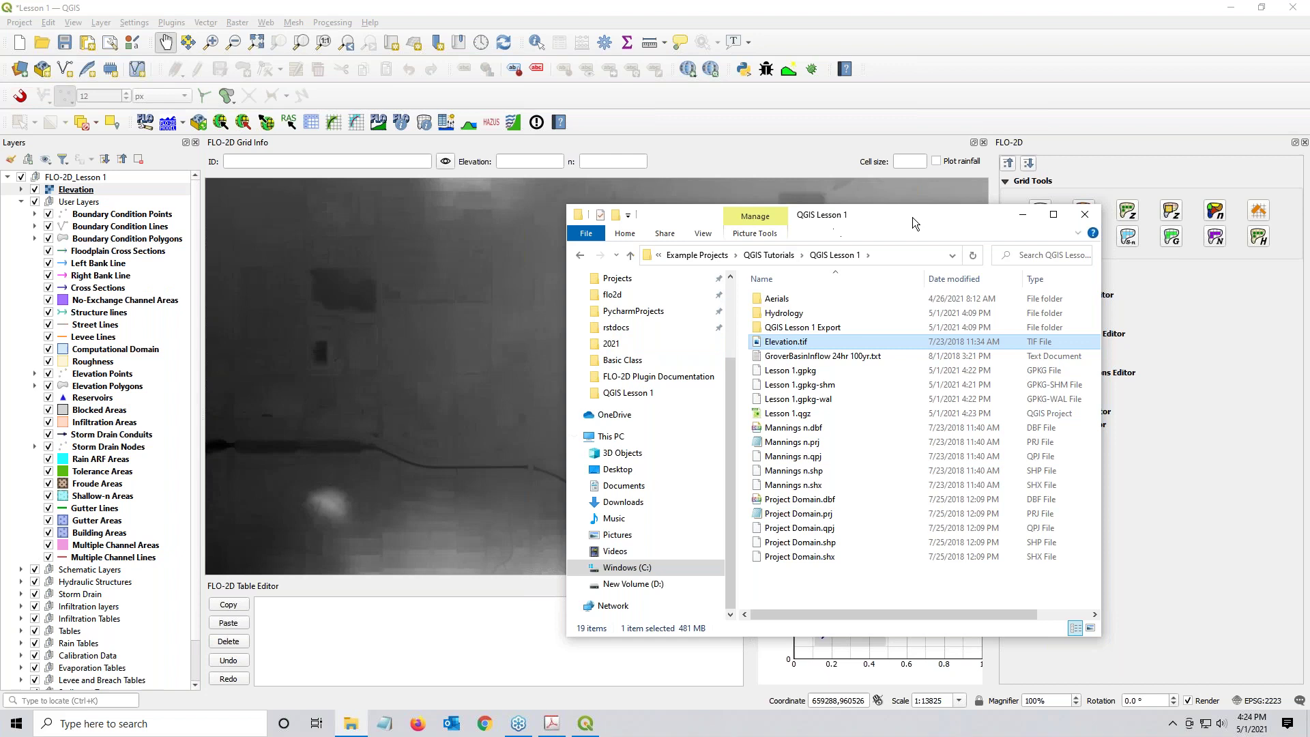
pyautogui.hotkey('alt', 'Tab')
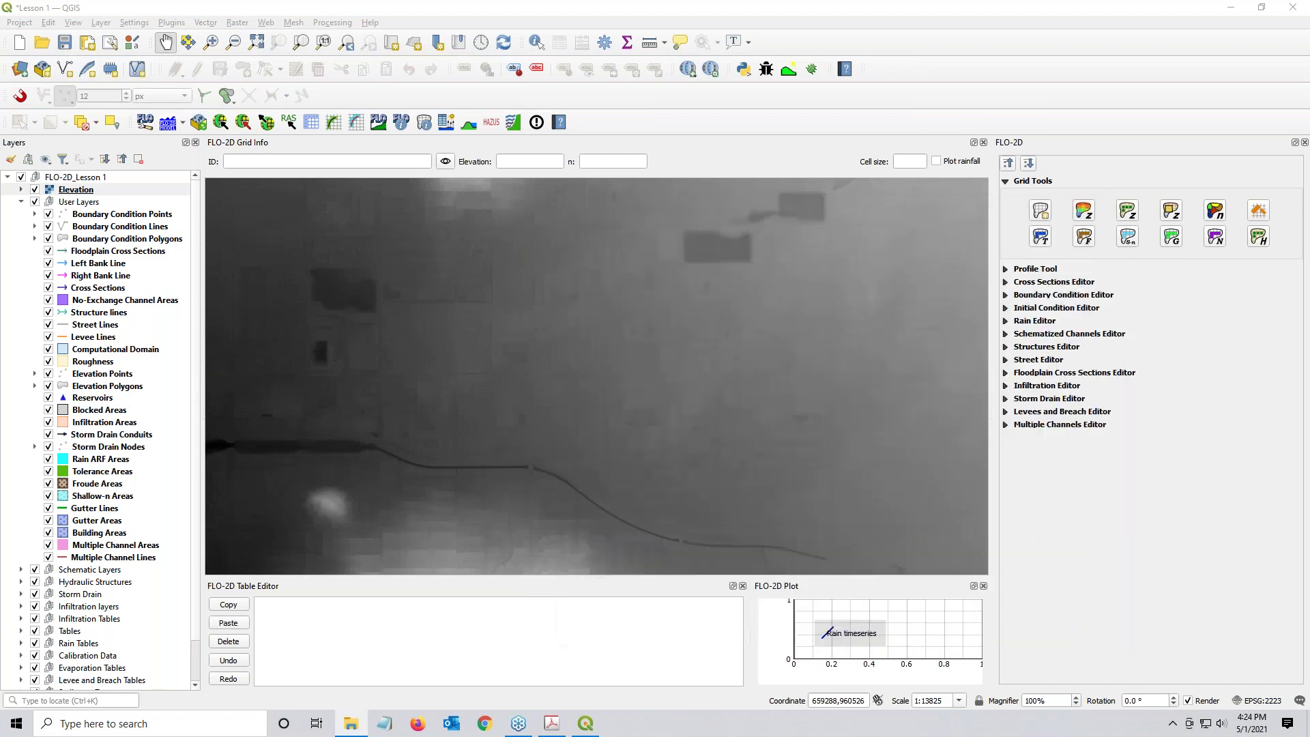
# Step: Move the Elevation raster out of the FLO-2D_Lesson 1 group and beneath all other layers
pyautogui.click(82, 191)
pyautogui.rightClick(82, 191)
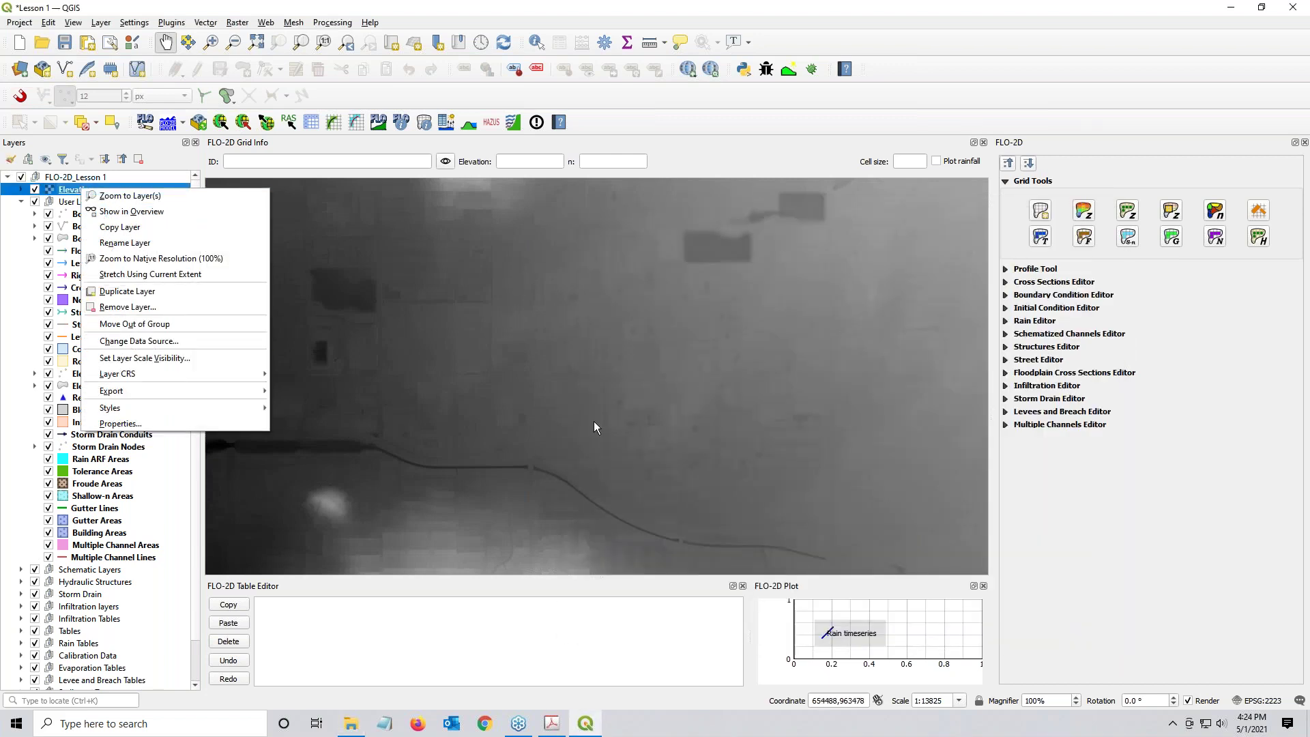
pyautogui.click(70, 196)
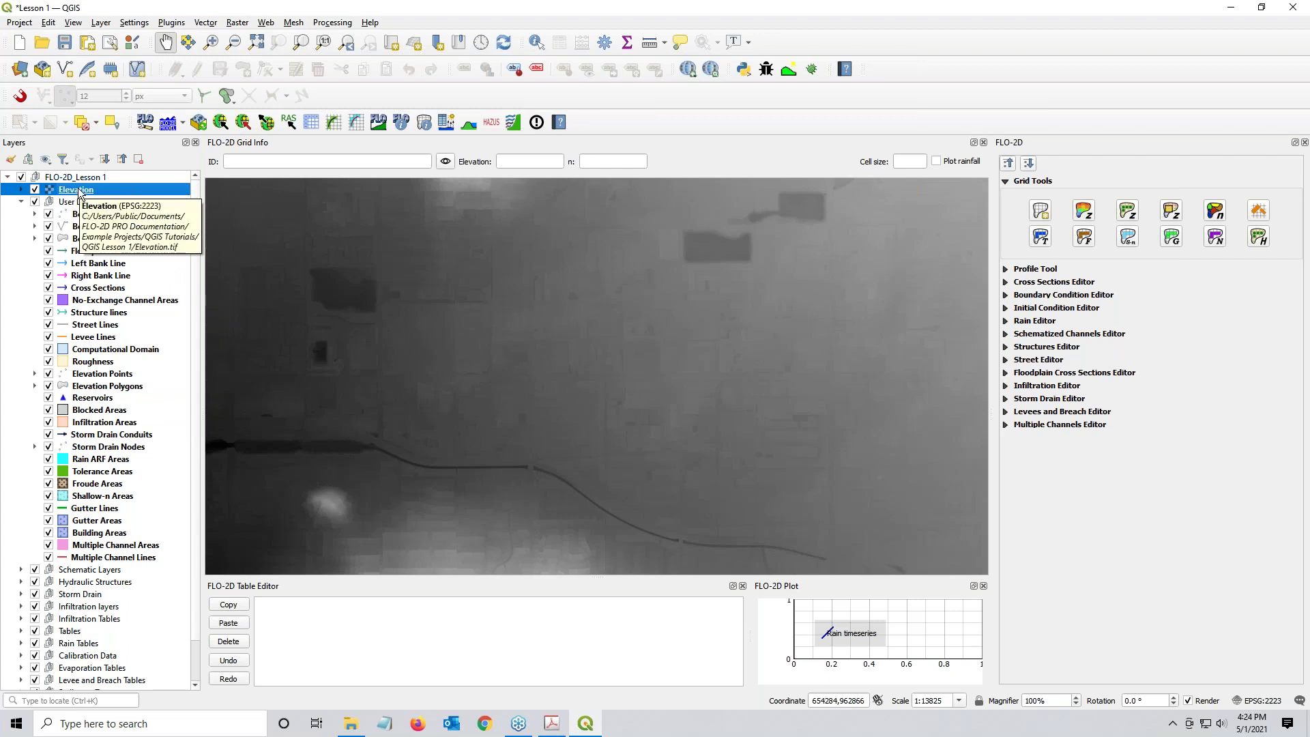
pyautogui.moveTo(80, 193); pyautogui.dragTo(27, 288)
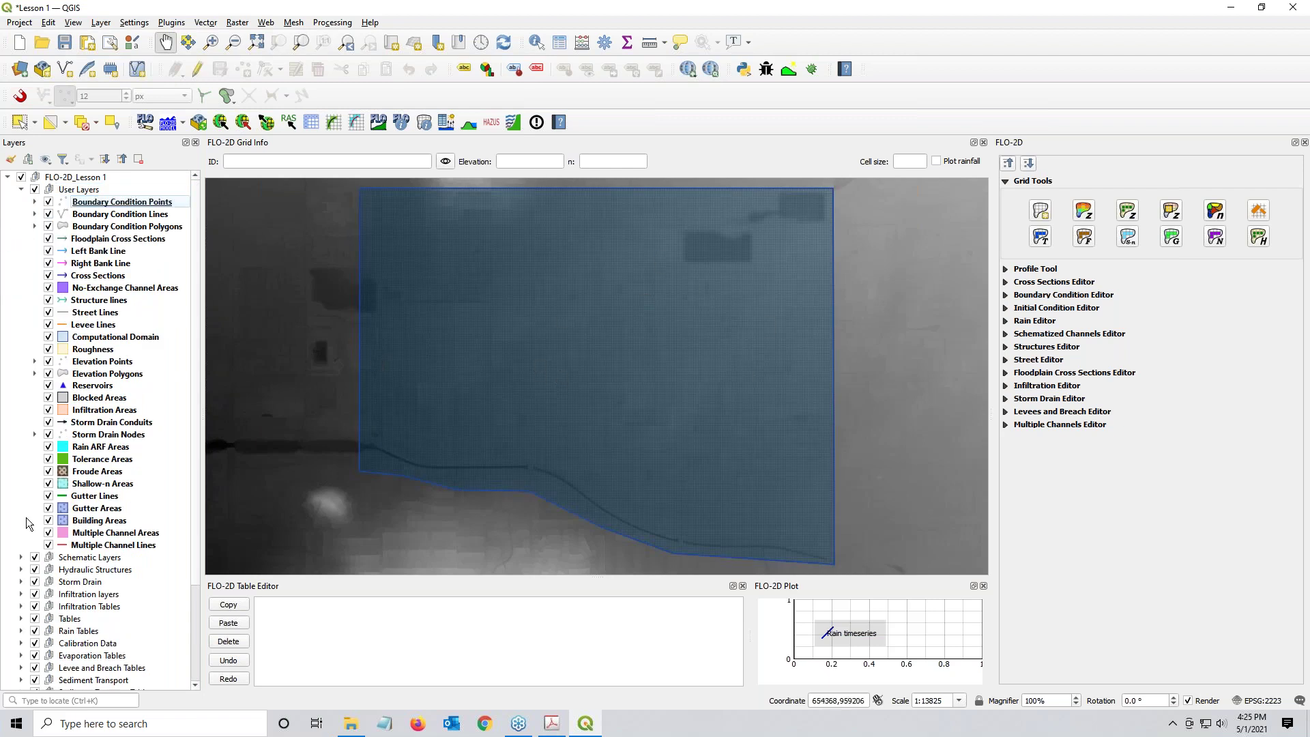
pyautogui.scroll(-3, 24, 540)
pyautogui.scroll(2, 12, 614)
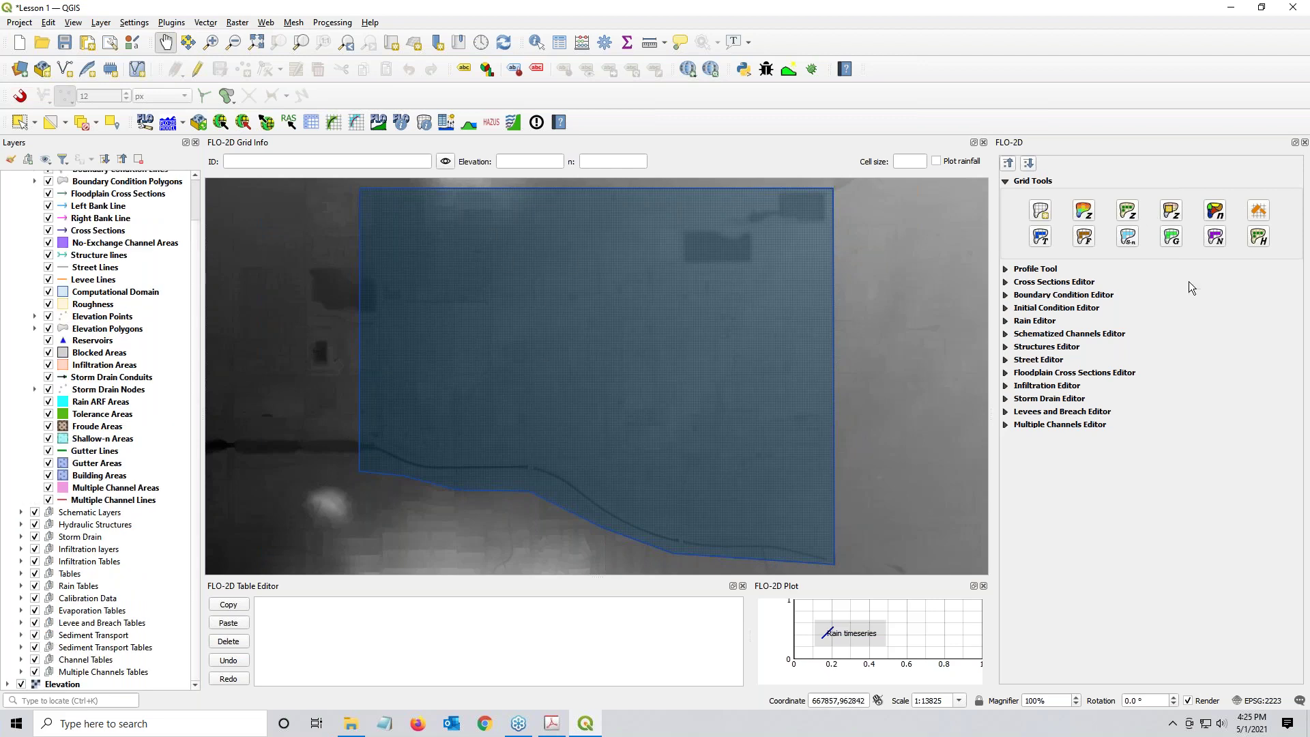
# Step: Sample grid elevations from the Elevation raster with a source NODATA value of -9999 and multithreading enabled
pyautogui.click(1085, 213)
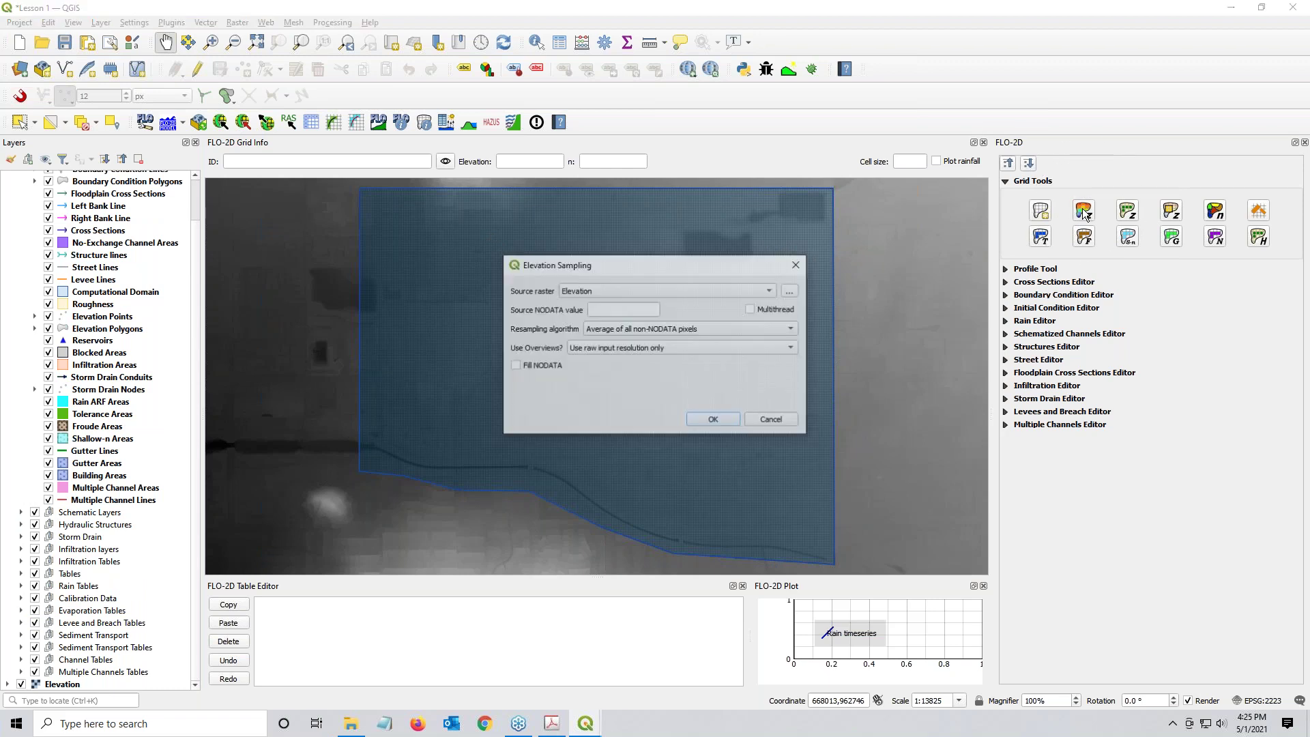
pyautogui.click(714, 292)
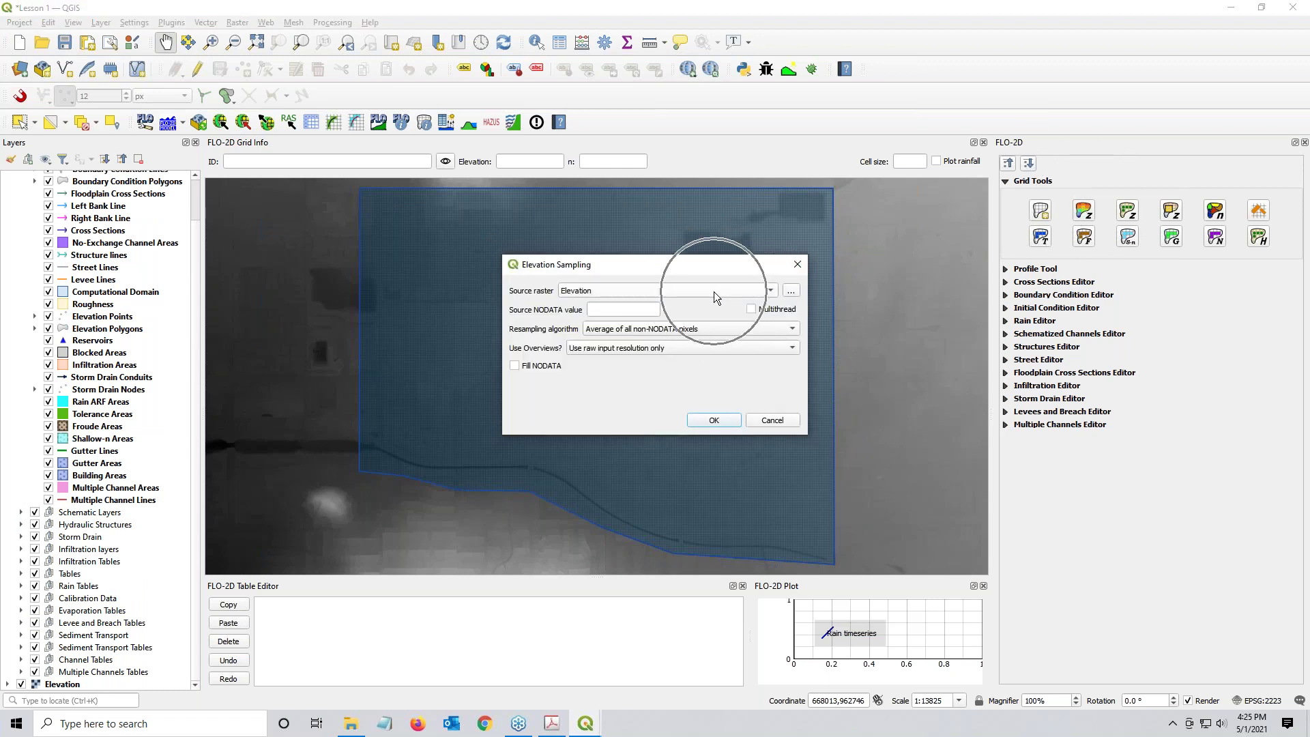
pyautogui.click(634, 310)
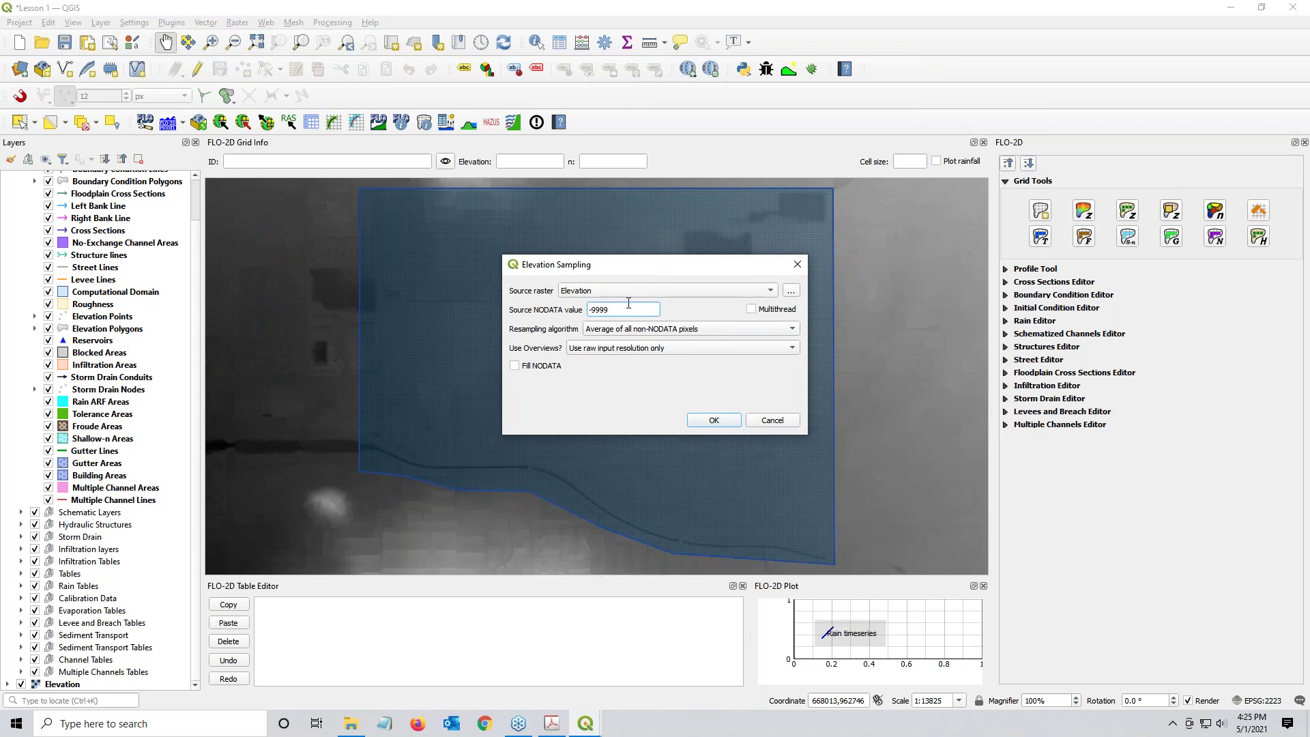
pyautogui.click(751, 310)
pyautogui.click(726, 420)
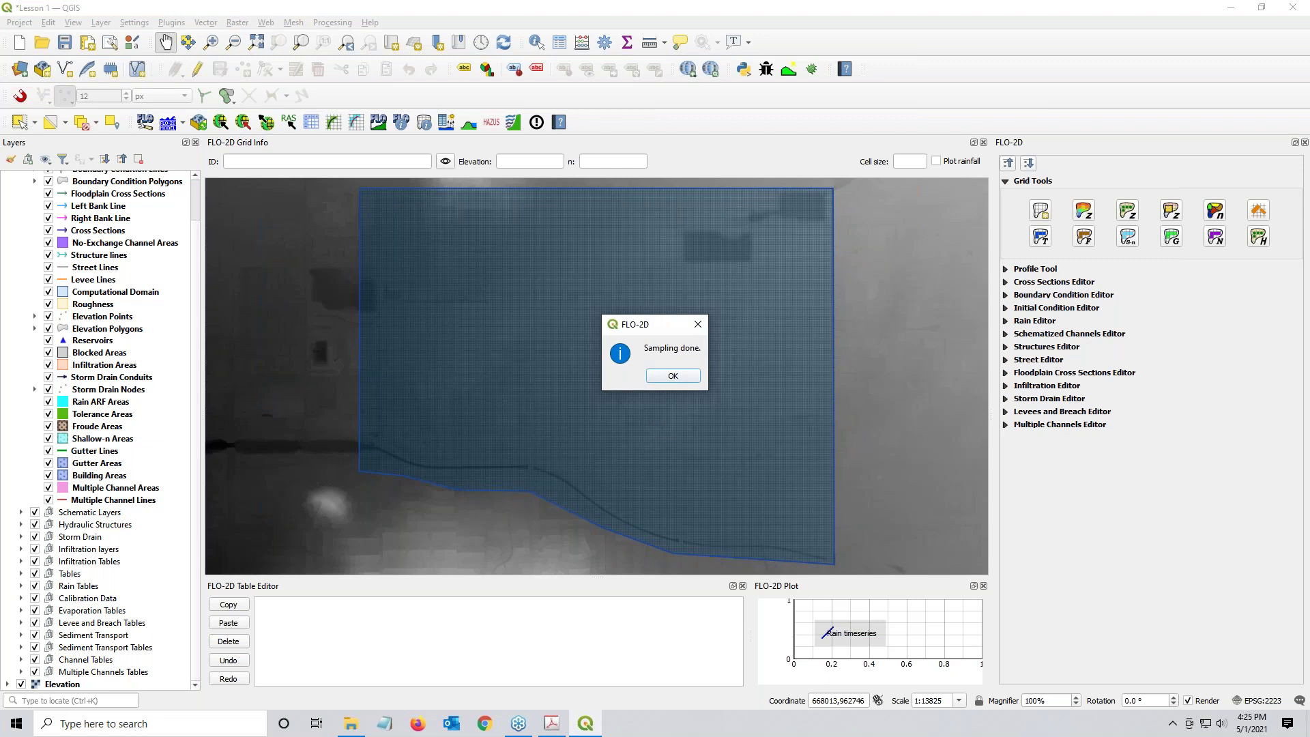
pyautogui.click(678, 377)
# Step: Add Elevation_interp.tif from the QGIS Lesson 1 folder in File Explorer to the QGIS map, directly above the Elevation layer
pyautogui.hotkey('alt', 'Tab')
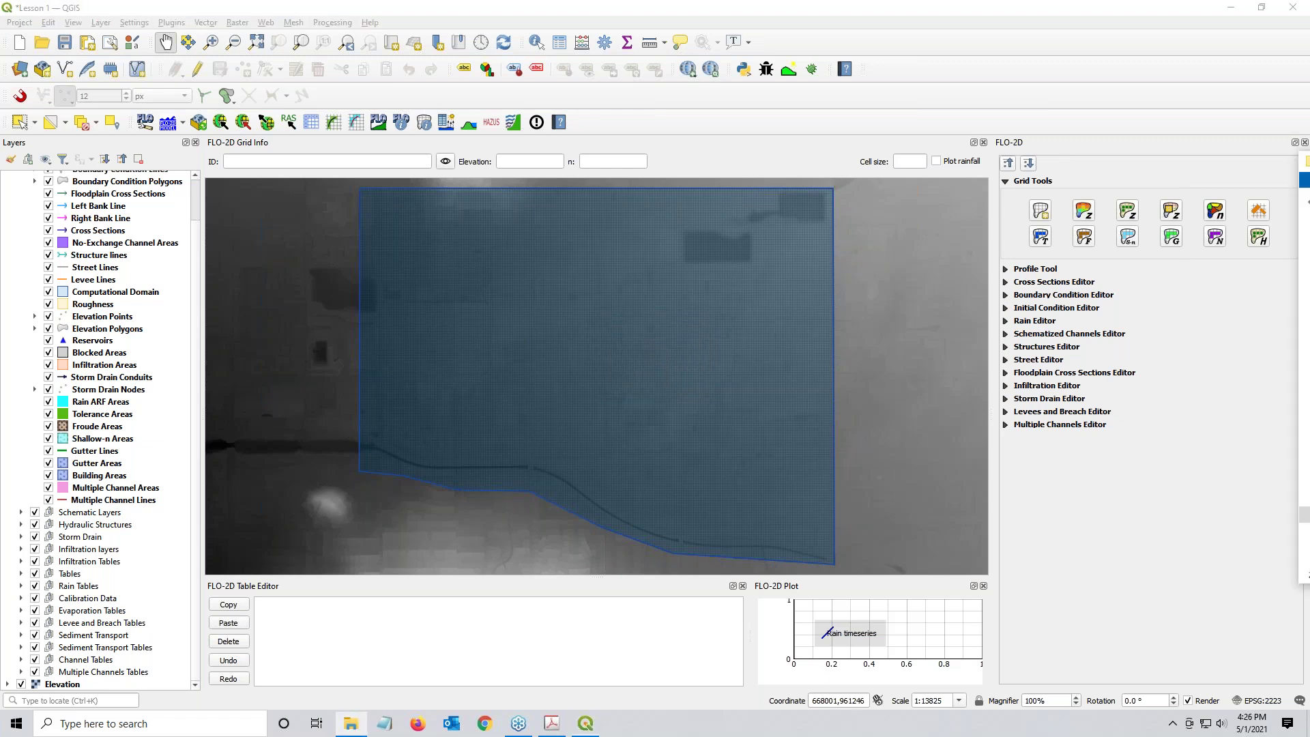
pyautogui.click(838, 286)
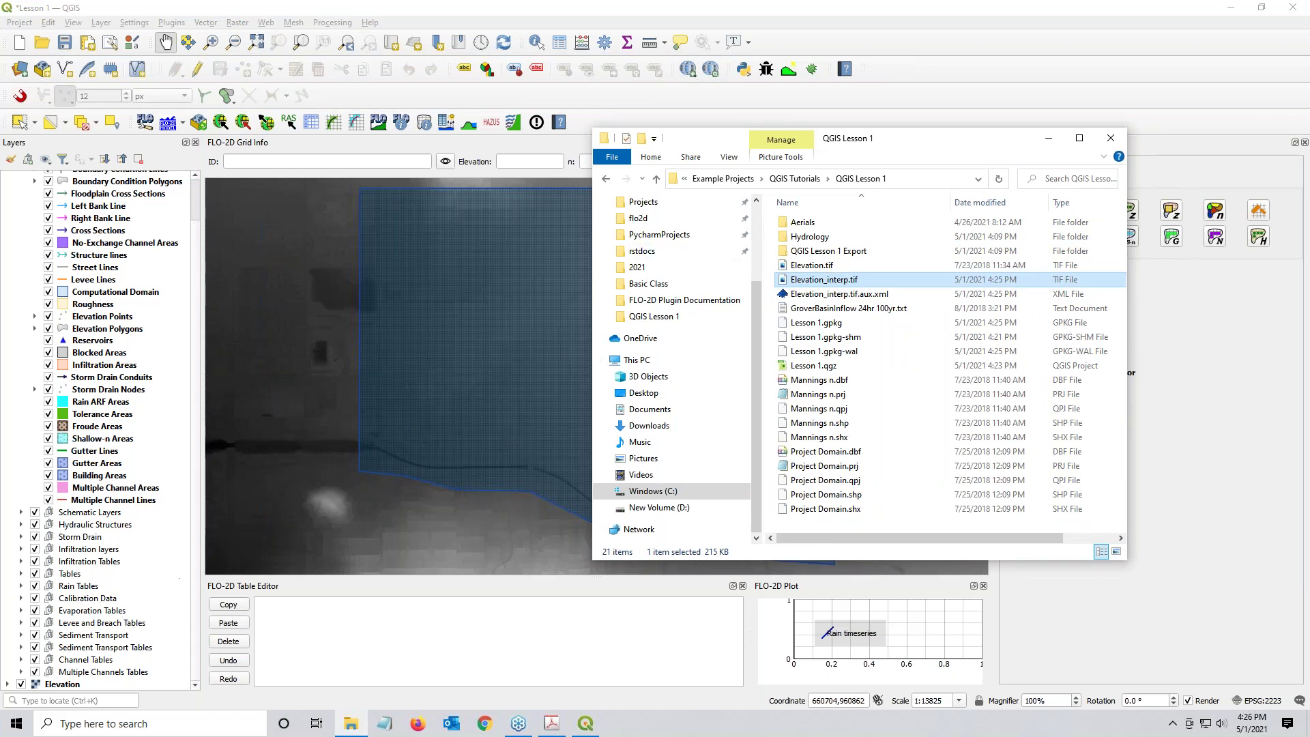
pyautogui.moveTo(920, 143); pyautogui.dragTo(1309, 195)
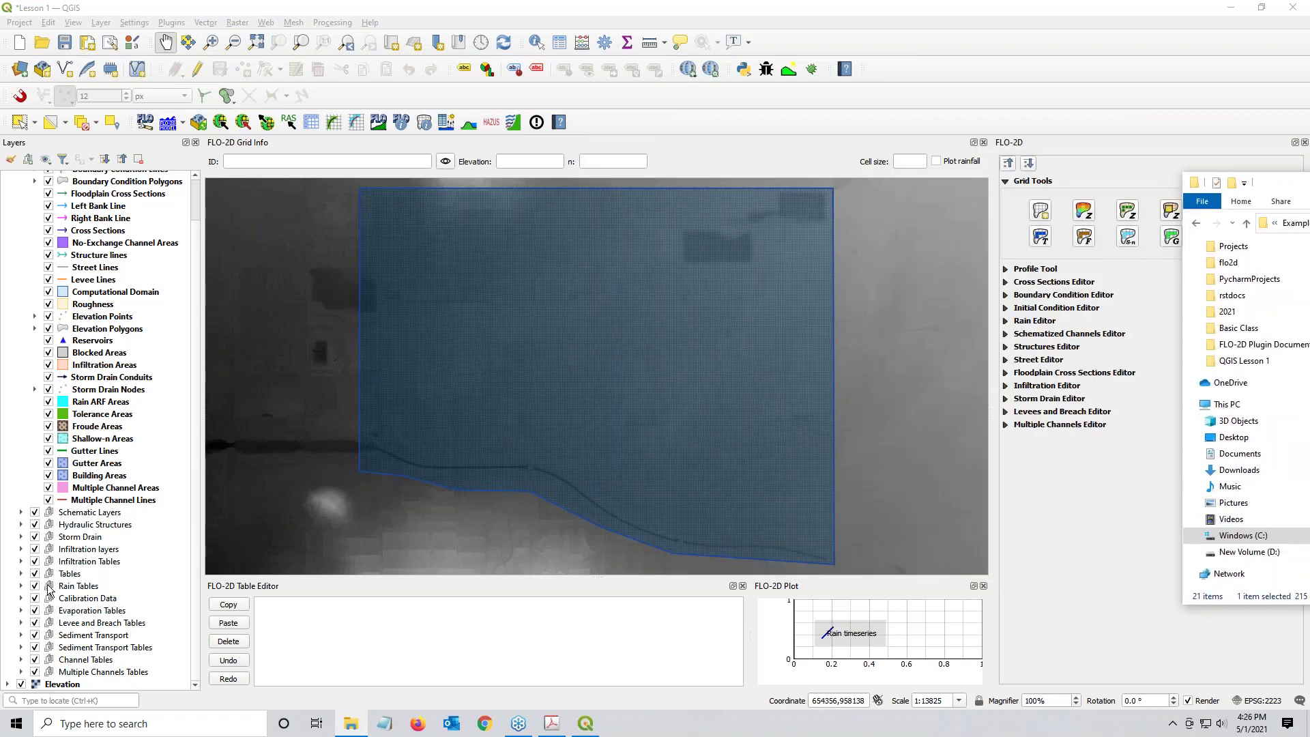
pyautogui.click(60, 686)
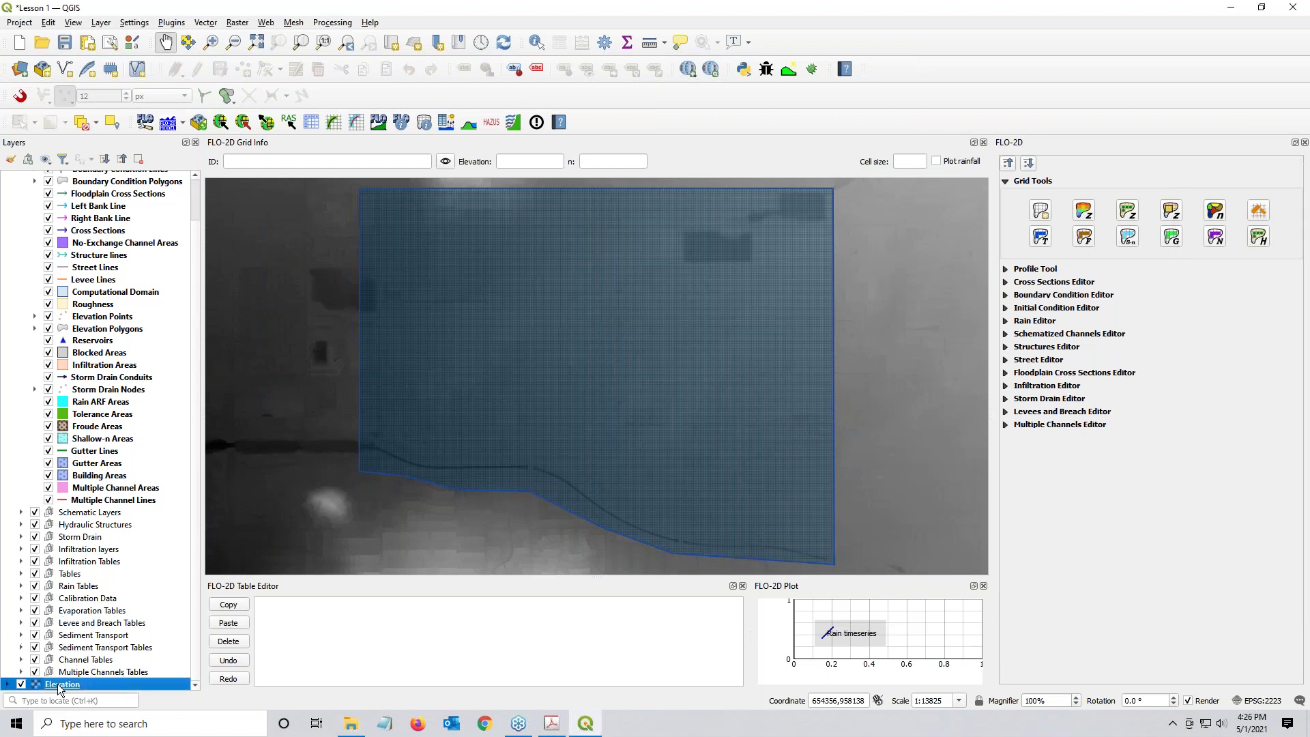
pyautogui.hotkey('alt', 'Tab')
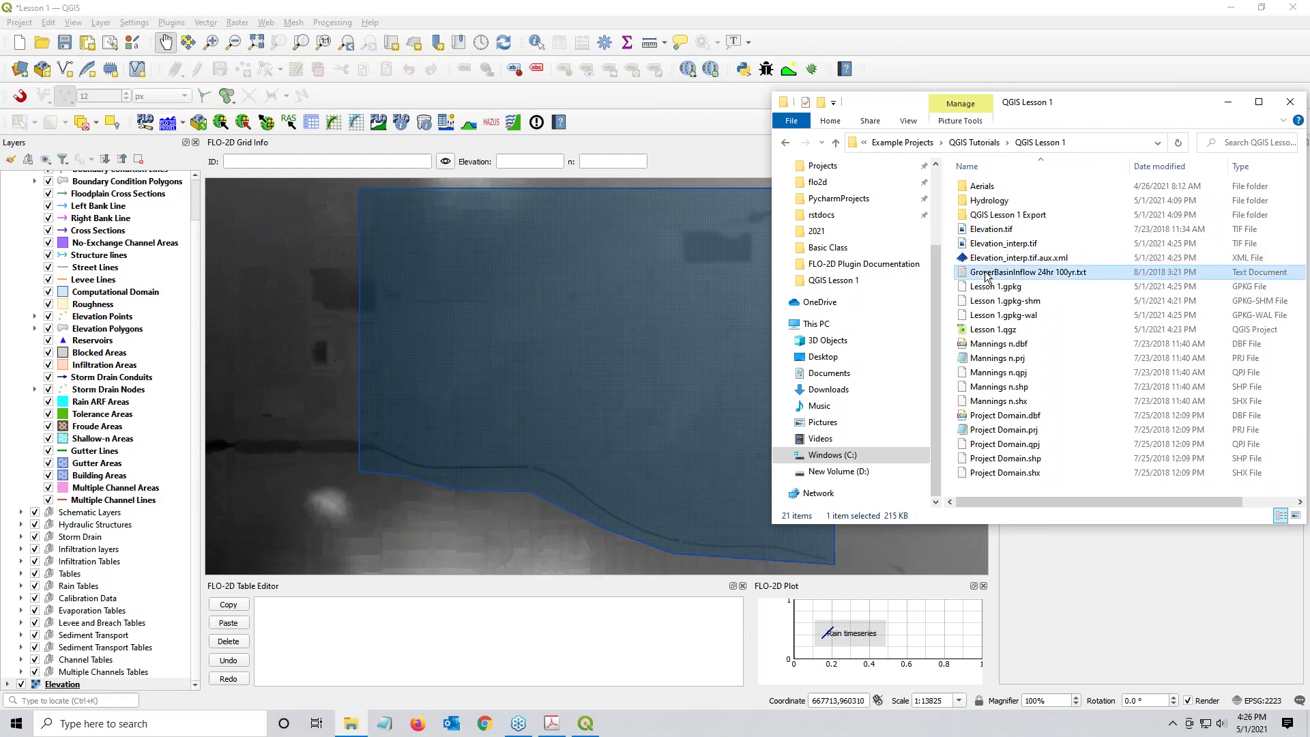
pyautogui.moveTo(988, 247); pyautogui.dragTo(494, 313)
pyautogui.hotkey('alt', 'Tab')
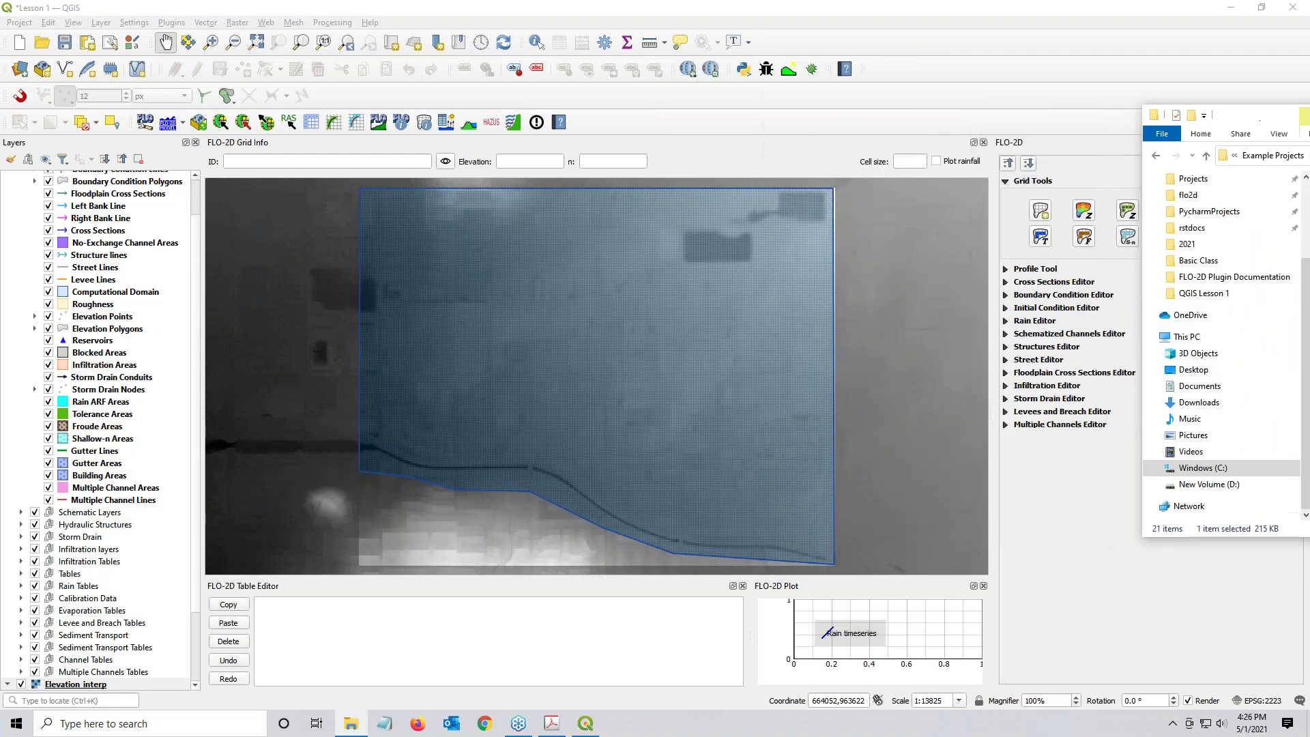
# Step: Compare the Elevation_interp raster with the original Elevation raster, and inspect their alignment with the grid at its northwest corner
pyautogui.scroll(-2, 60, 660)
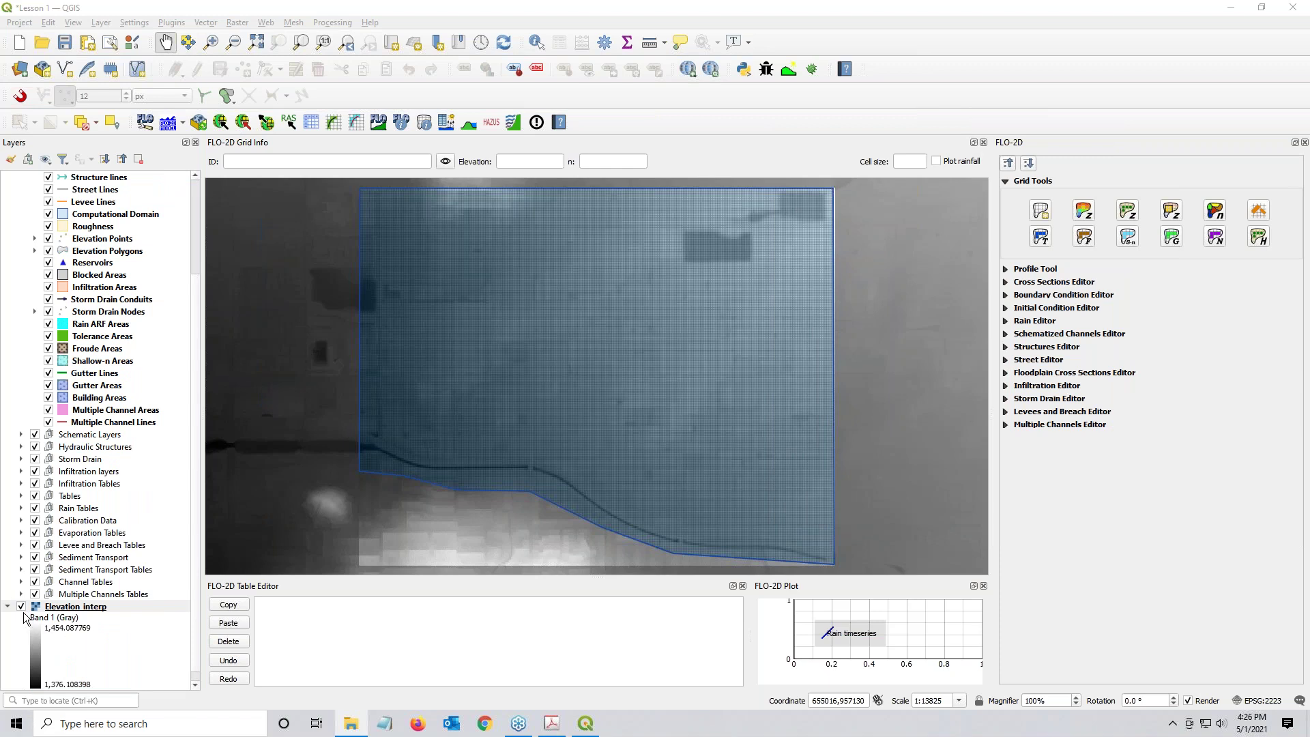
pyautogui.scroll(-1, 22, 618)
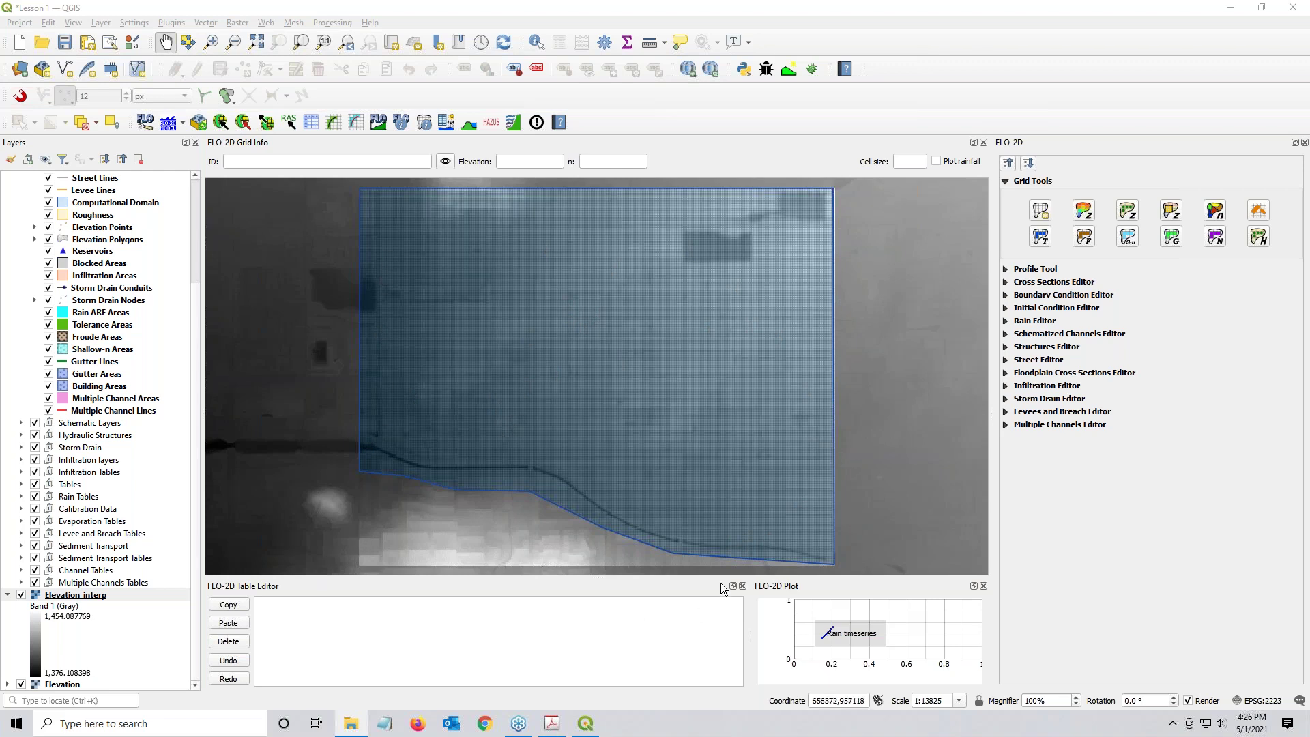
pyautogui.click(20, 684)
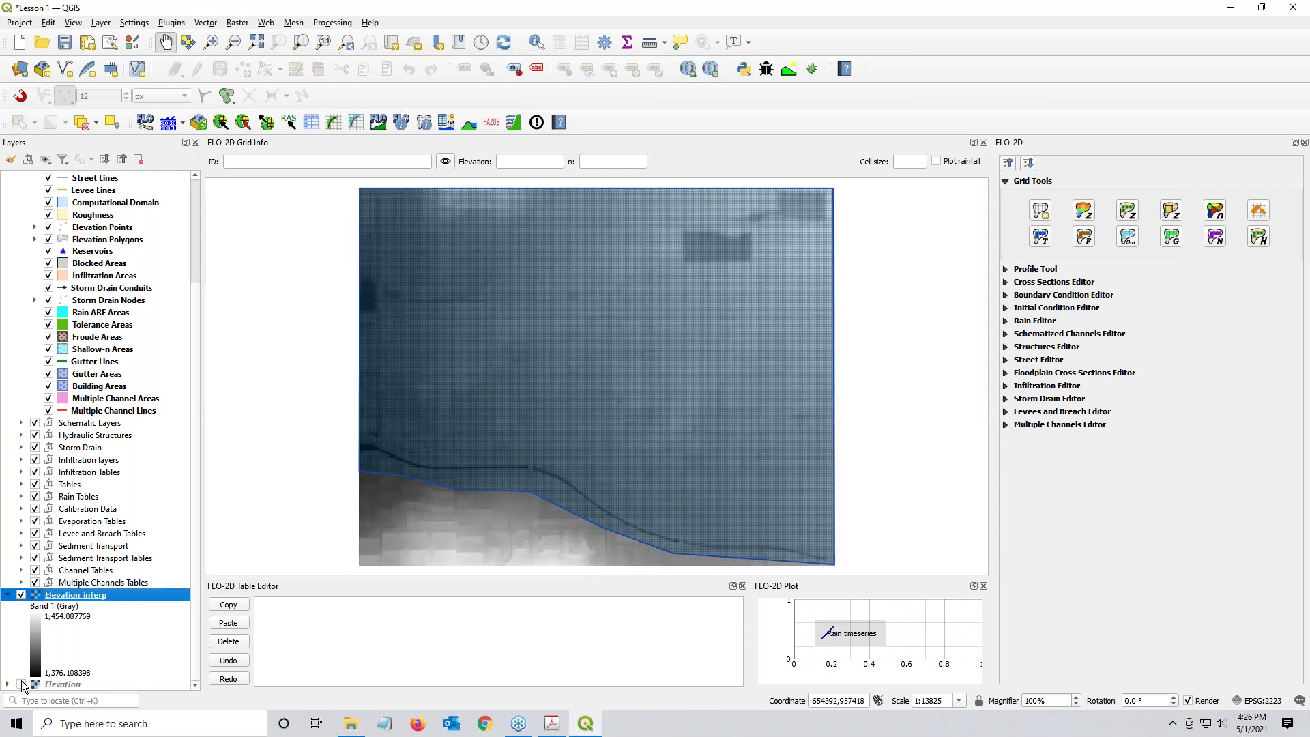
pyautogui.click(20, 684)
pyautogui.click(20, 685)
pyautogui.click(20, 684)
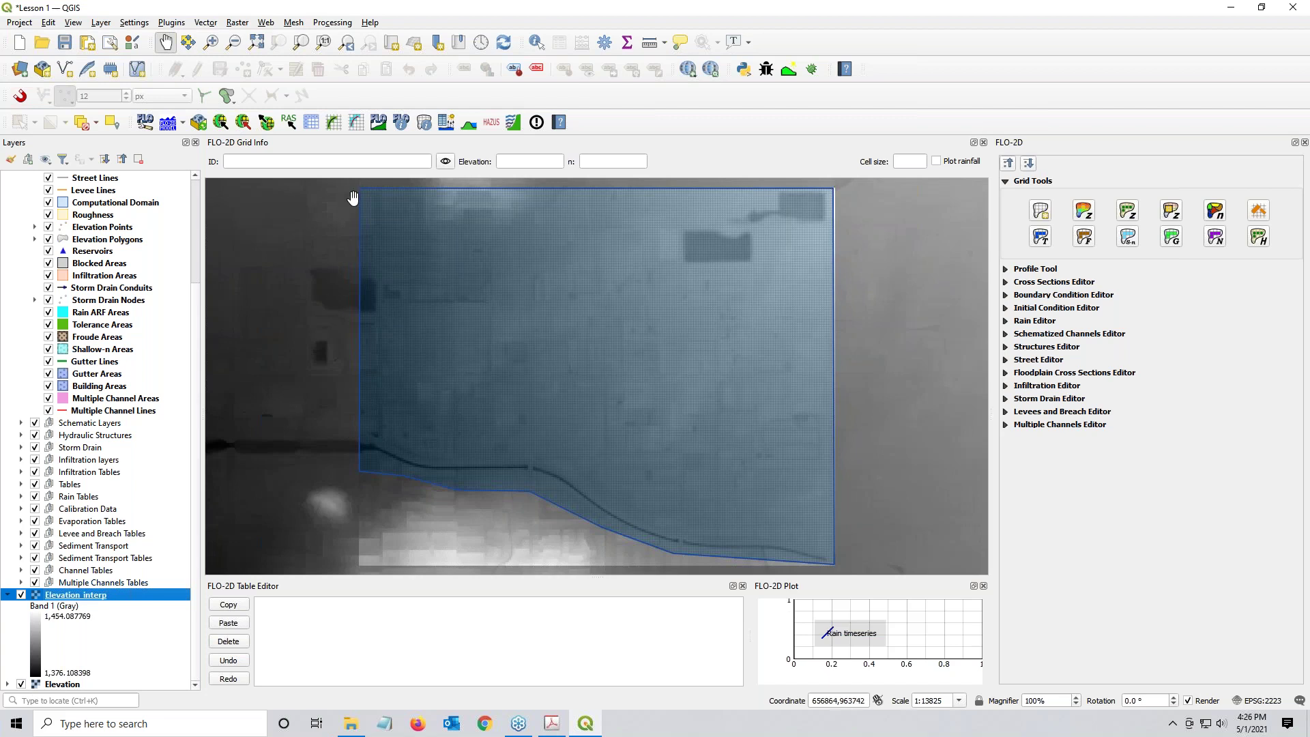
pyautogui.moveTo(381, 257); pyautogui.dragTo(394, 299)
pyautogui.scroll(4, 394, 299)
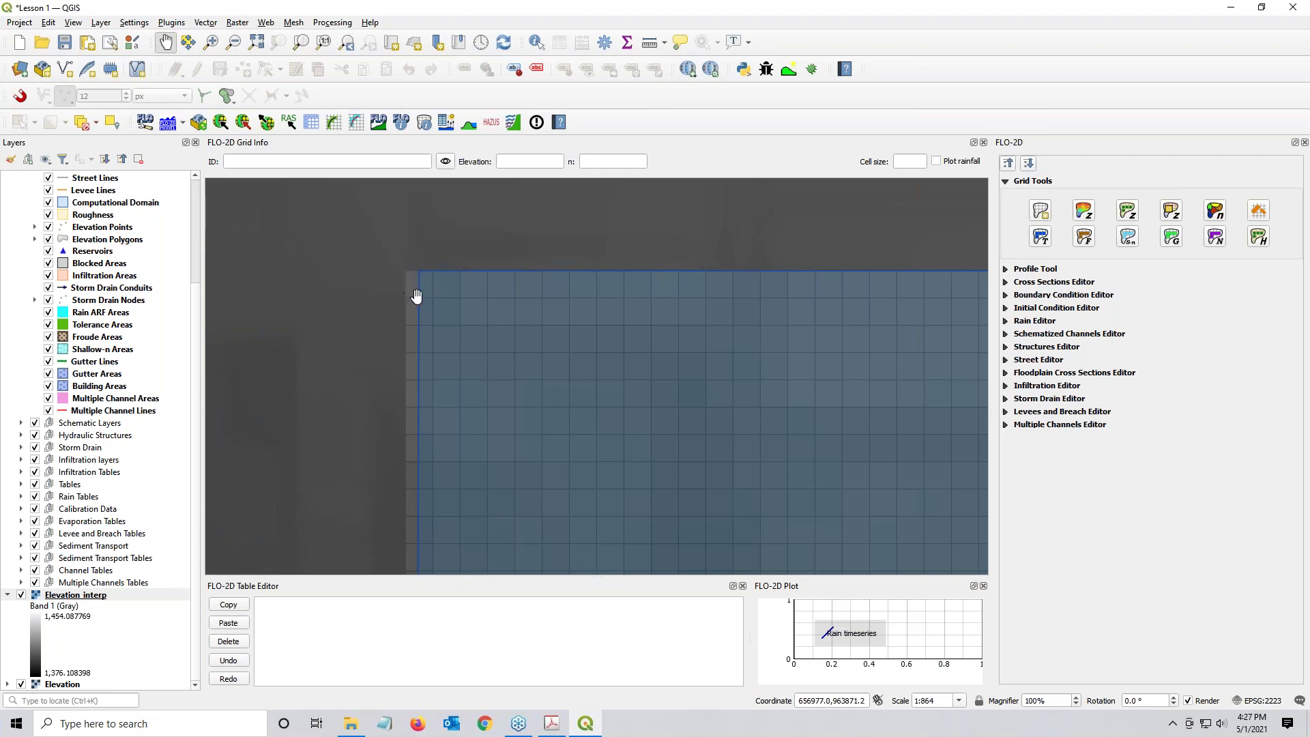
# Step: Hide both elevation rasters and remove the Elevation_interp layer from the project
pyautogui.click(22, 594)
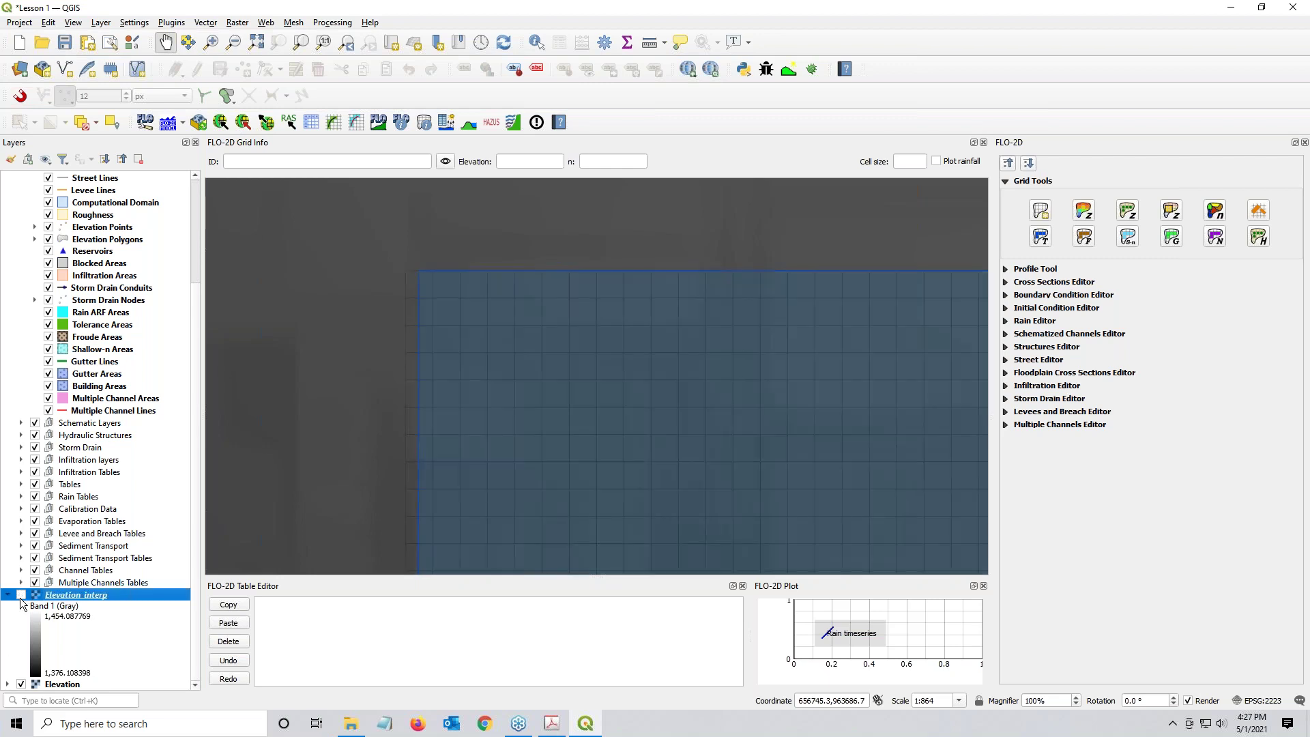
pyautogui.click(21, 684)
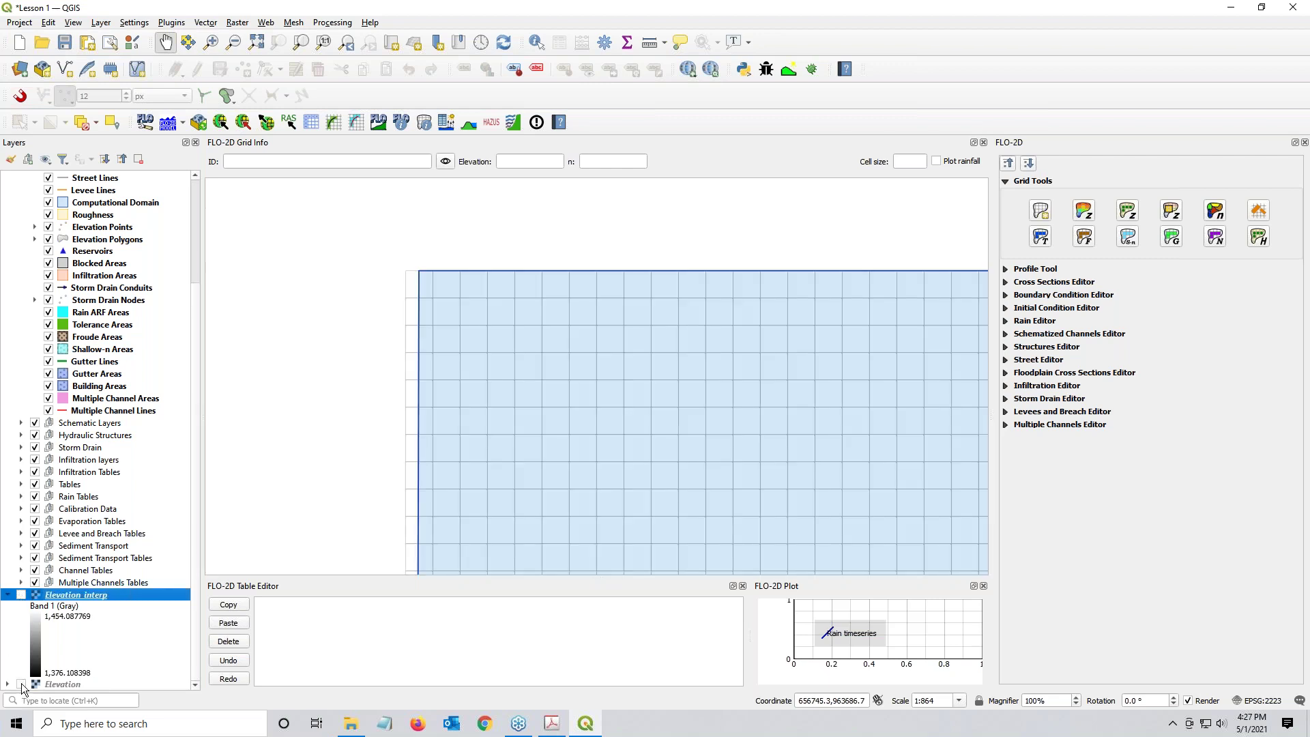
pyautogui.rightClick(76, 597)
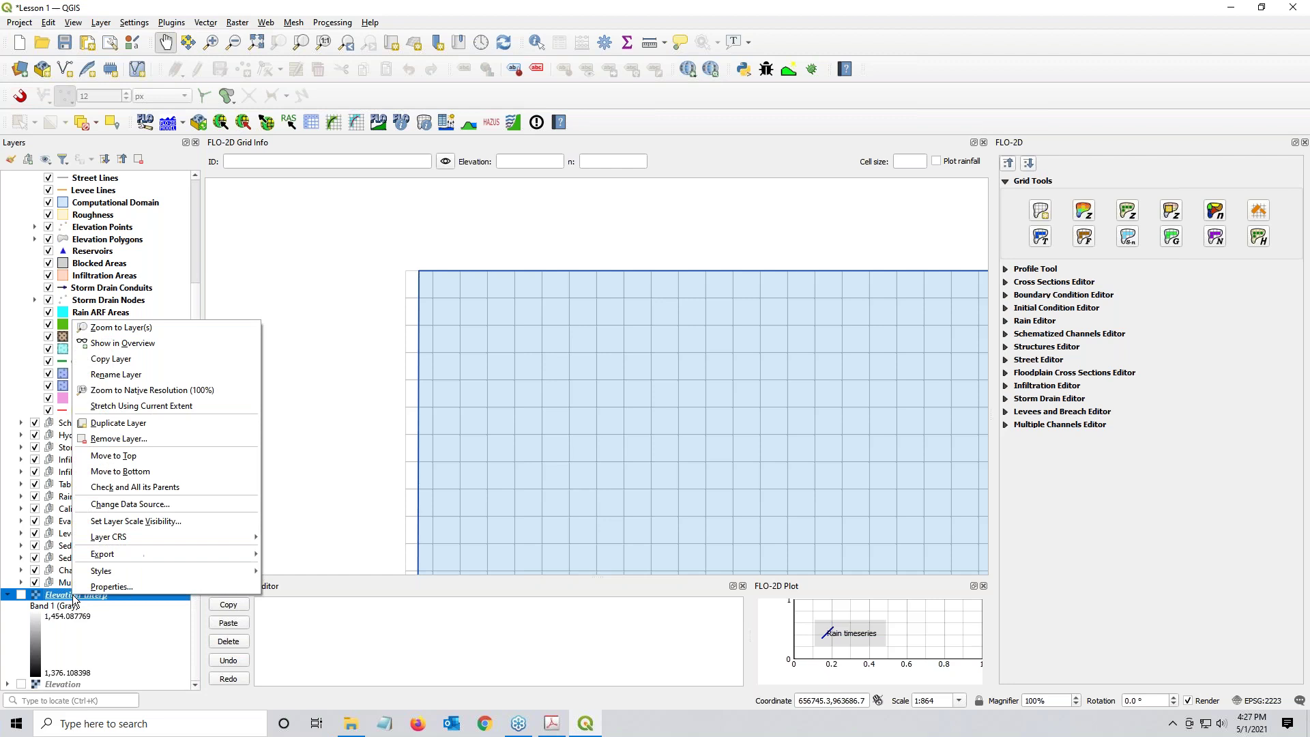
pyautogui.click(122, 439)
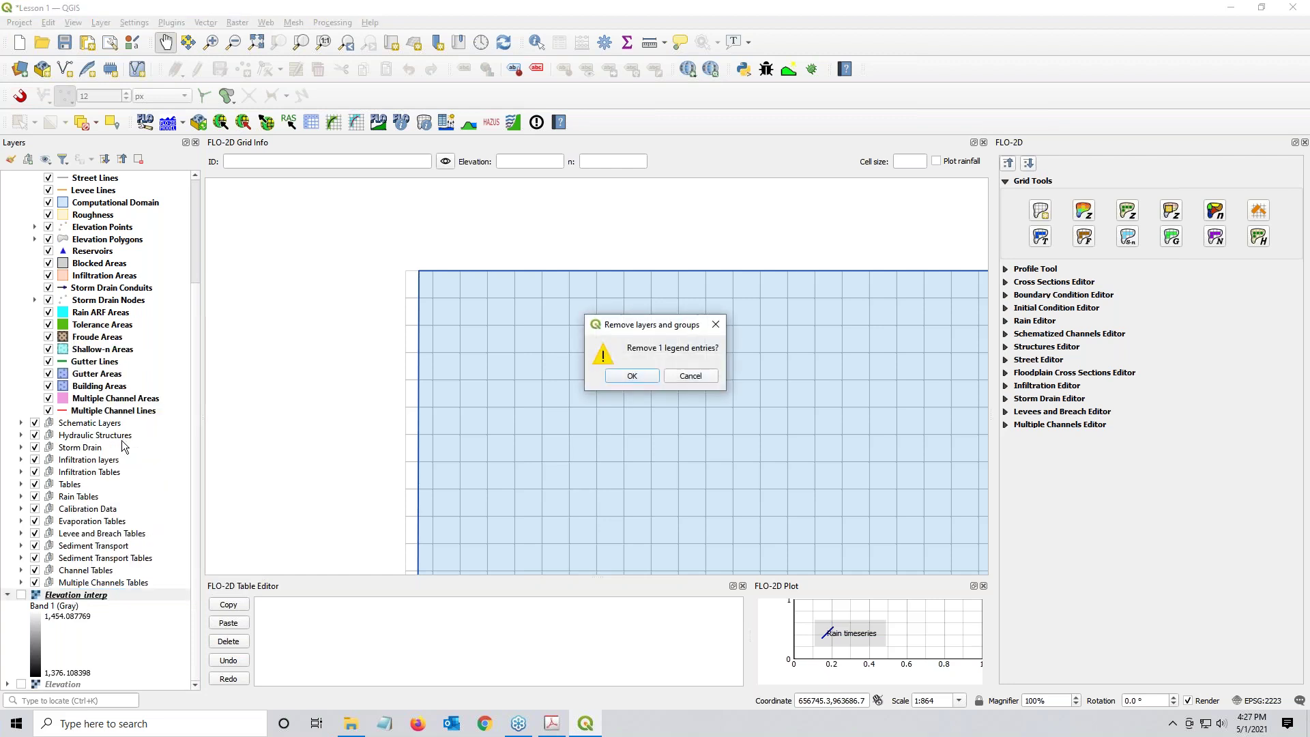
pyautogui.click(632, 376)
pyautogui.scroll(-1, 41, 676)
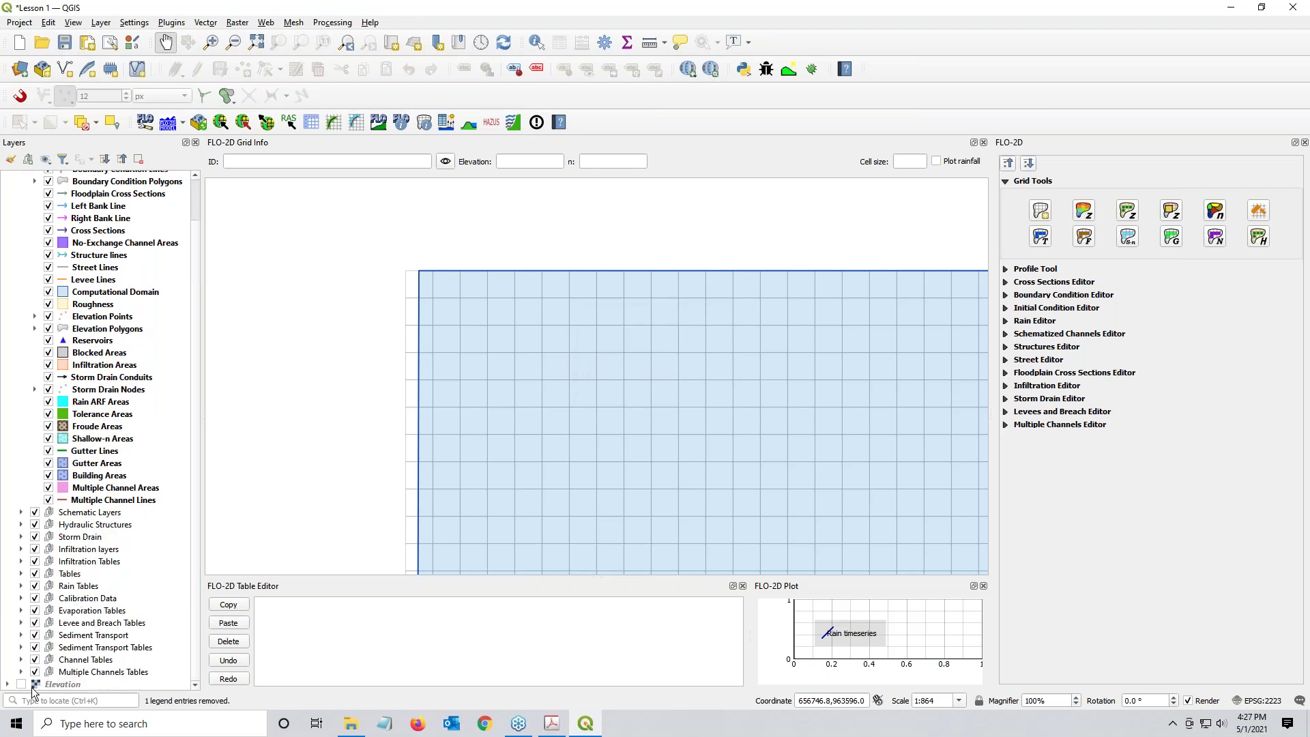
# Step: Toggle the Elevation layer's visibility, leave it hidden, and view the entire computational domain
pyautogui.click(21, 685)
pyautogui.click(21, 685)
pyautogui.click(21, 685)
pyautogui.click(21, 685)
pyautogui.scroll(-2, 387, 450)
pyautogui.moveTo(628, 497); pyautogui.dragTo(476, 369)
pyautogui.scroll(-1, 485, 328)
pyautogui.scroll(-1, 477, 368)
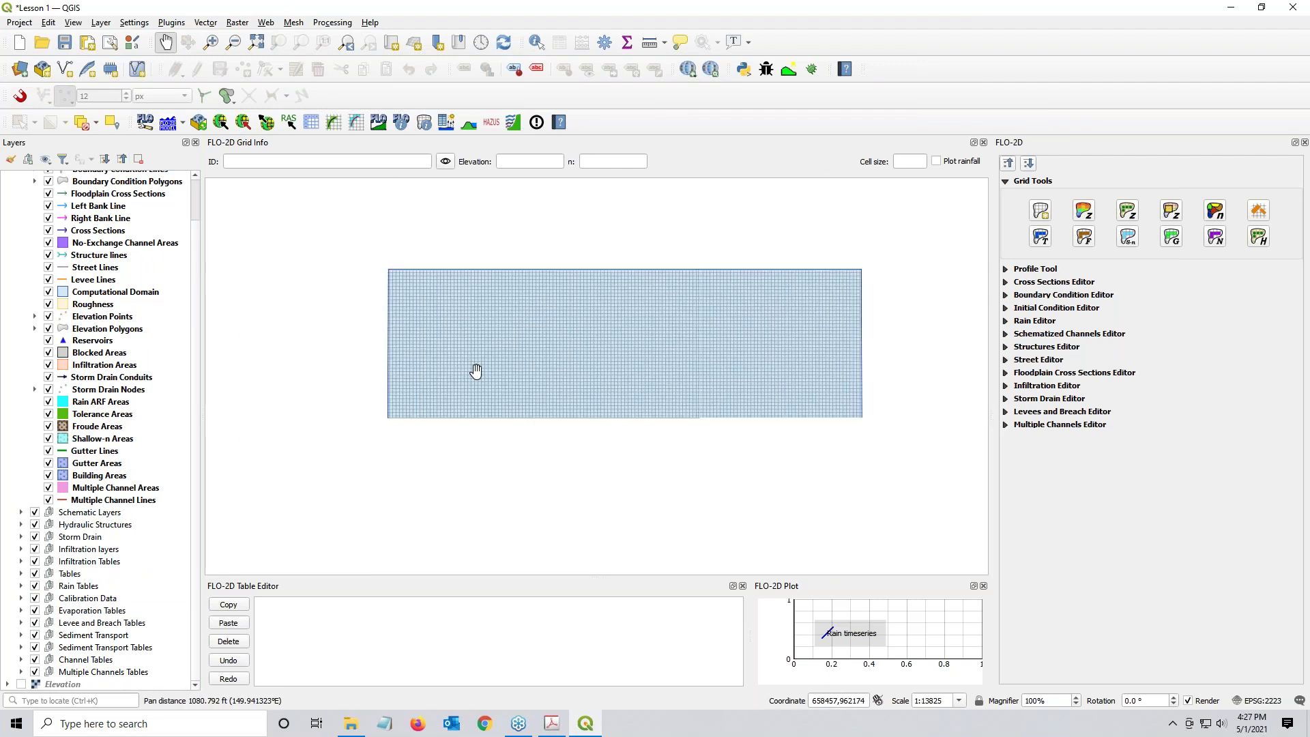
pyautogui.moveTo(537, 426); pyautogui.dragTo(520, 345)
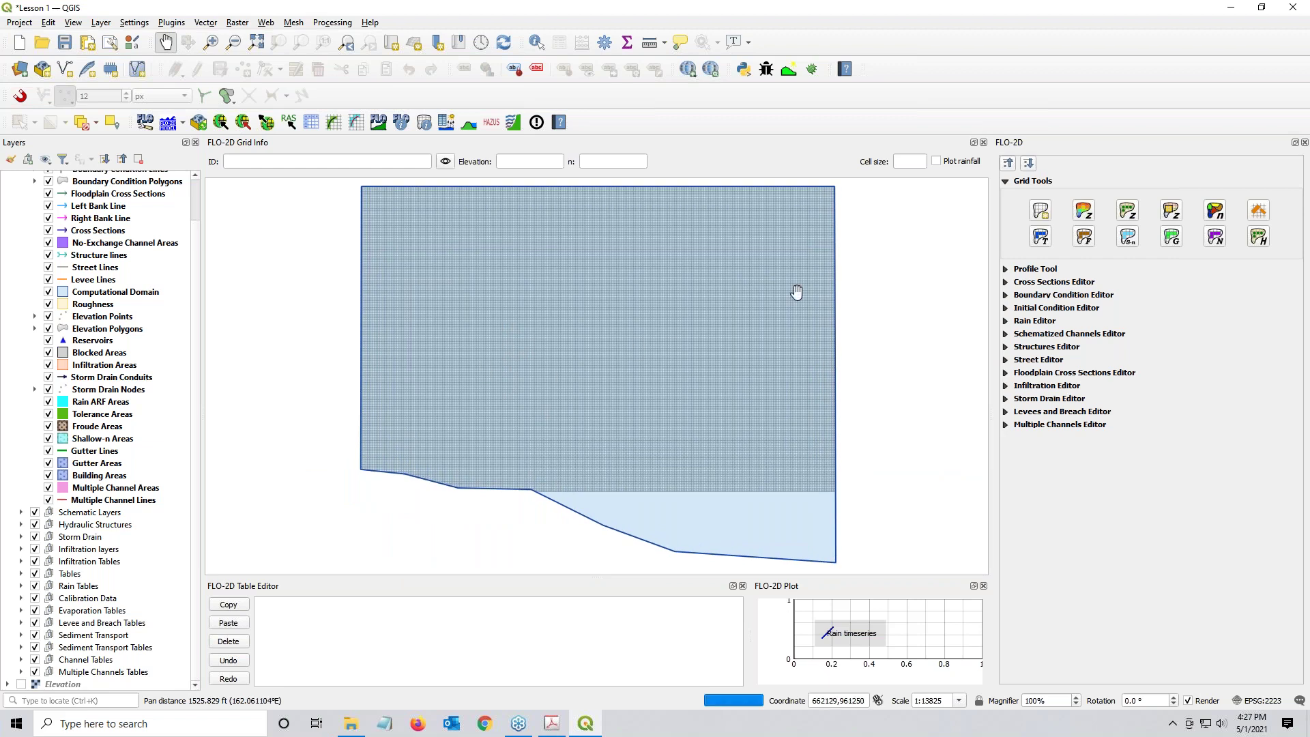
# Step: Read the grid elevation and Manning's data instructions, Steps 6 and 7, in the workshop lessons PDF
pyautogui.click(552, 723)
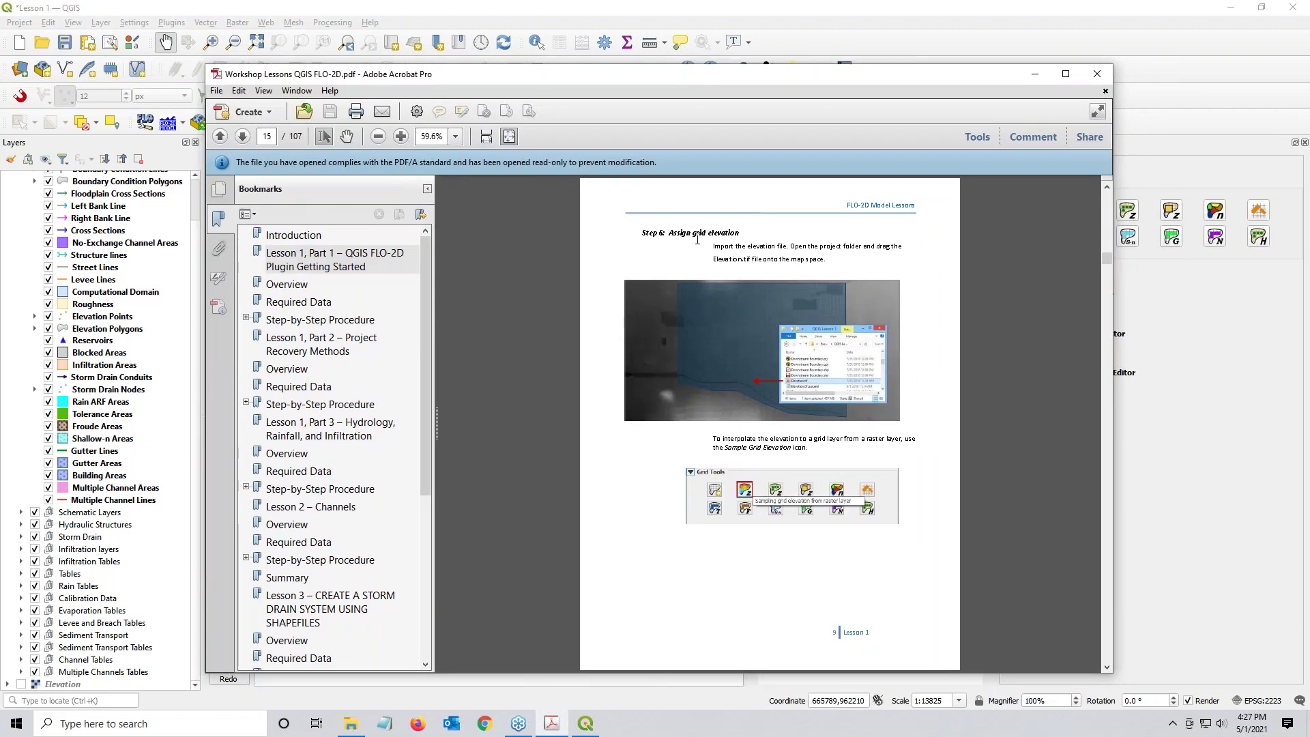
pyautogui.scroll(-1, 698, 240)
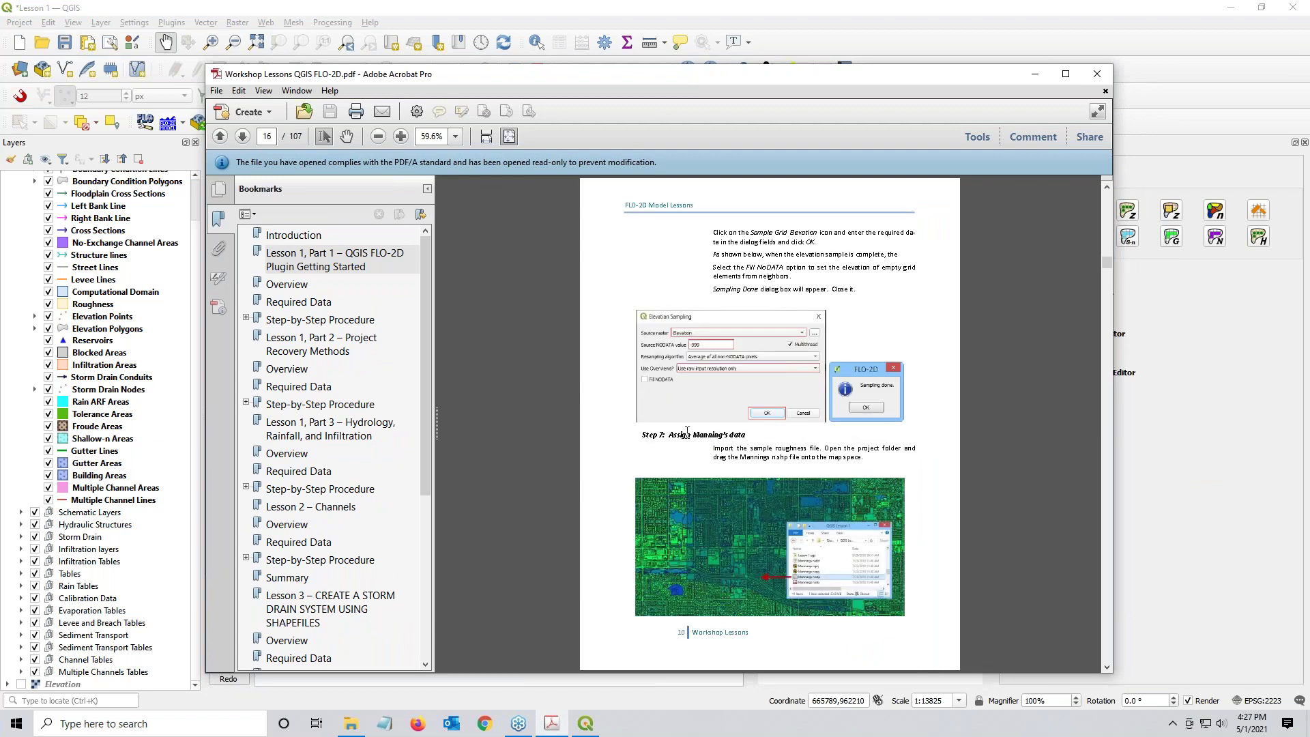
pyautogui.hotkey('alt', 'Tab')
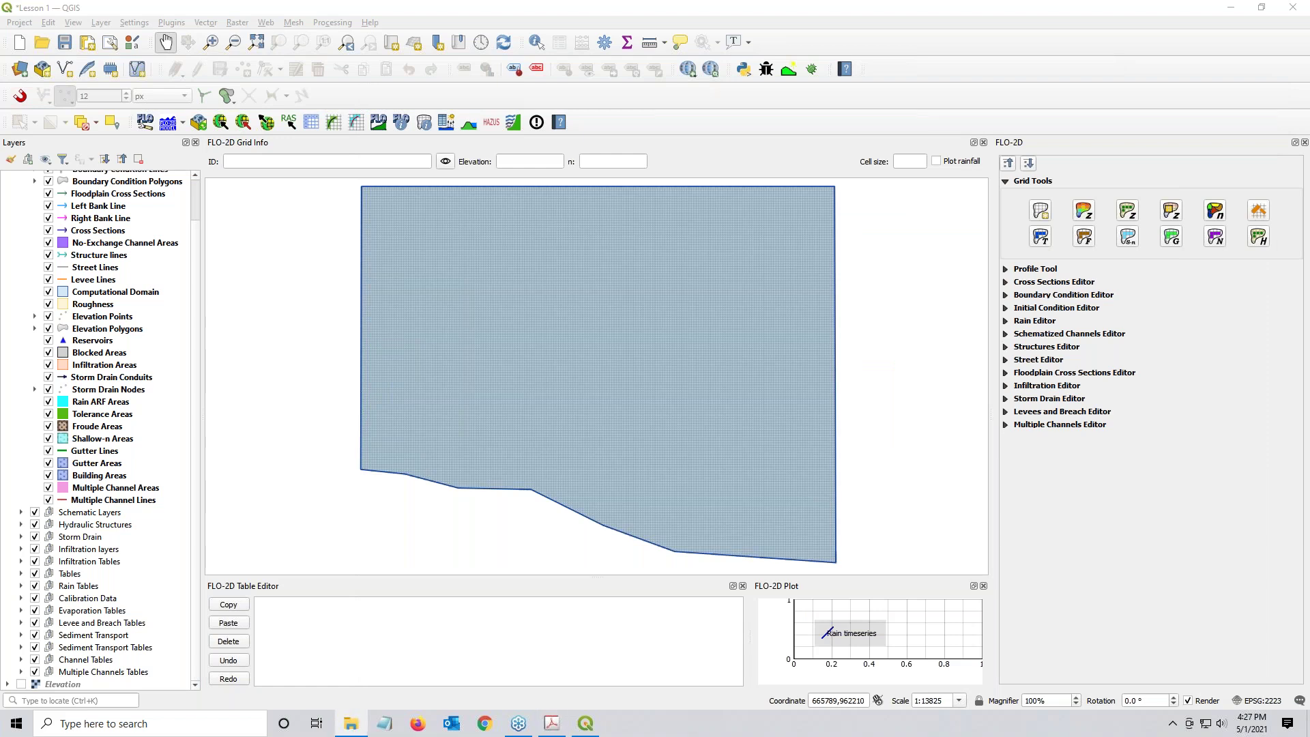
# Step: Add Mannings n.shp from the QGIS Lesson 1 folder in File Explorer to the QGIS map and move it below all other layers
pyautogui.hotkey('alt', 'Tab')
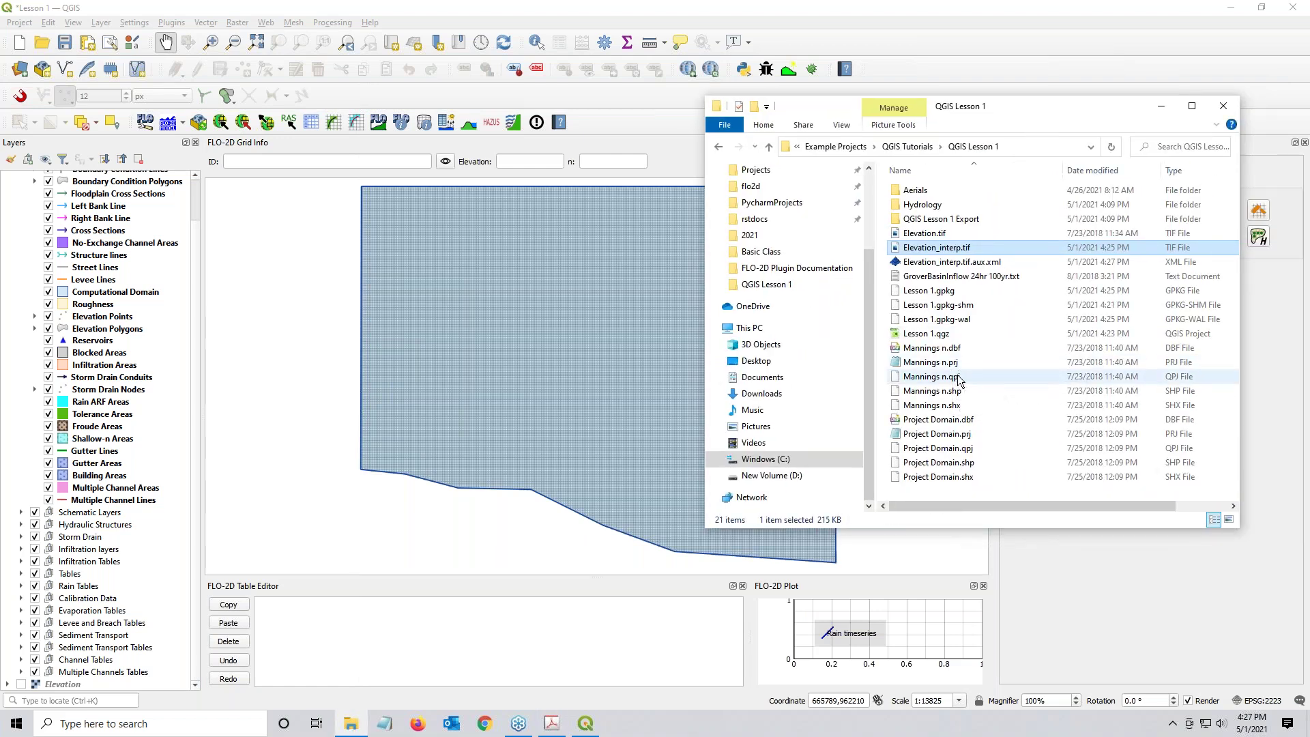
pyautogui.moveTo(946, 394); pyautogui.dragTo(504, 405)
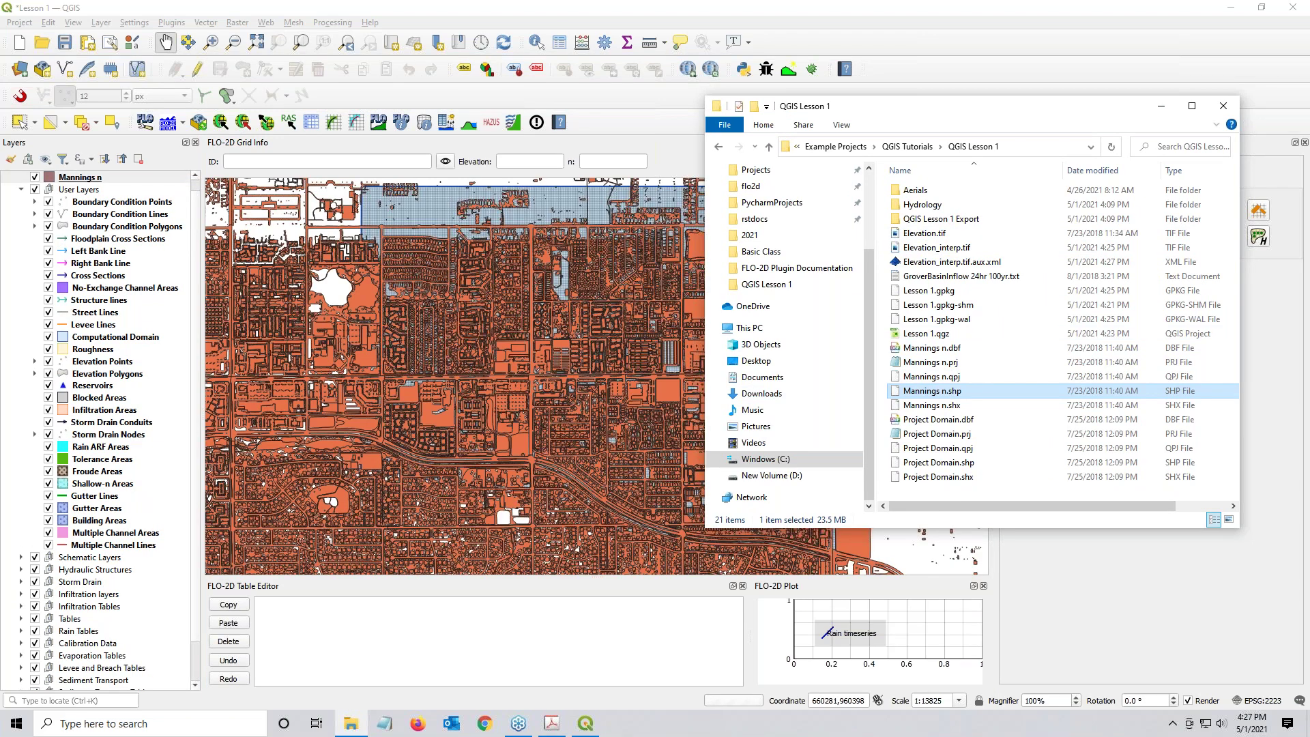
pyautogui.click(1161, 106)
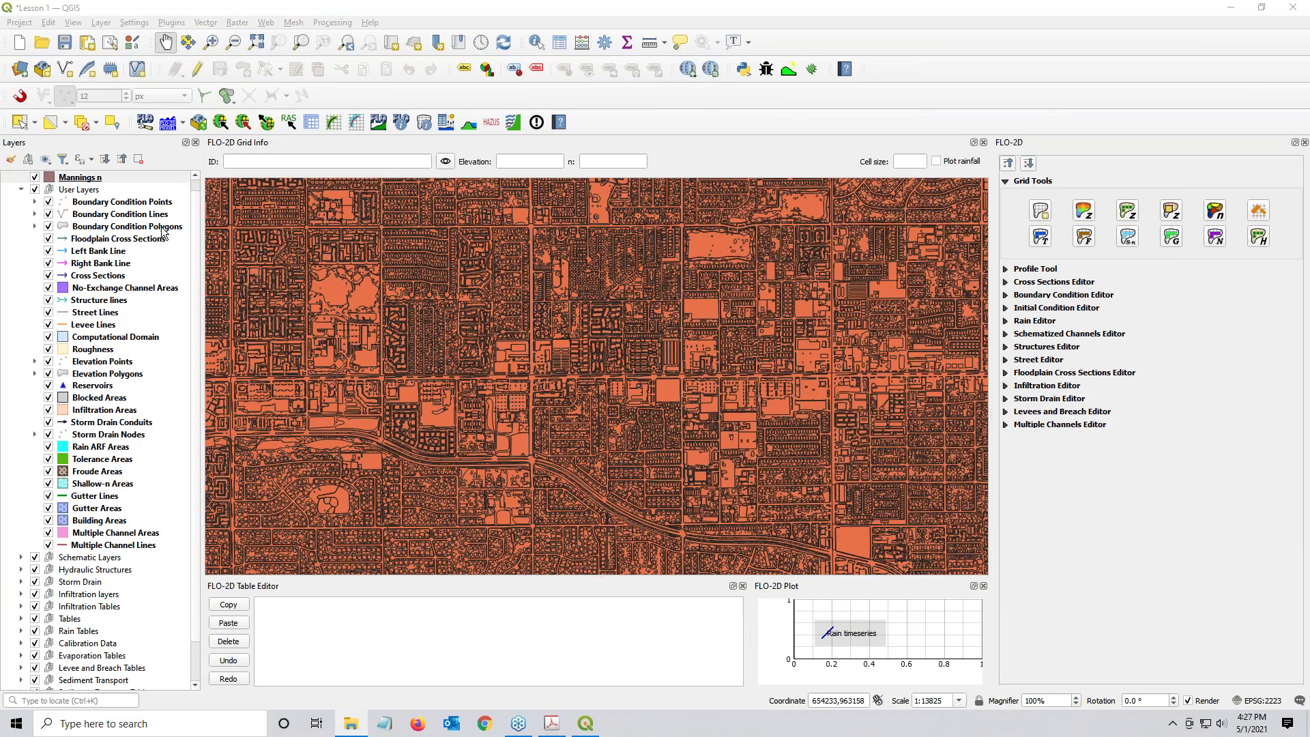
pyautogui.click(87, 177)
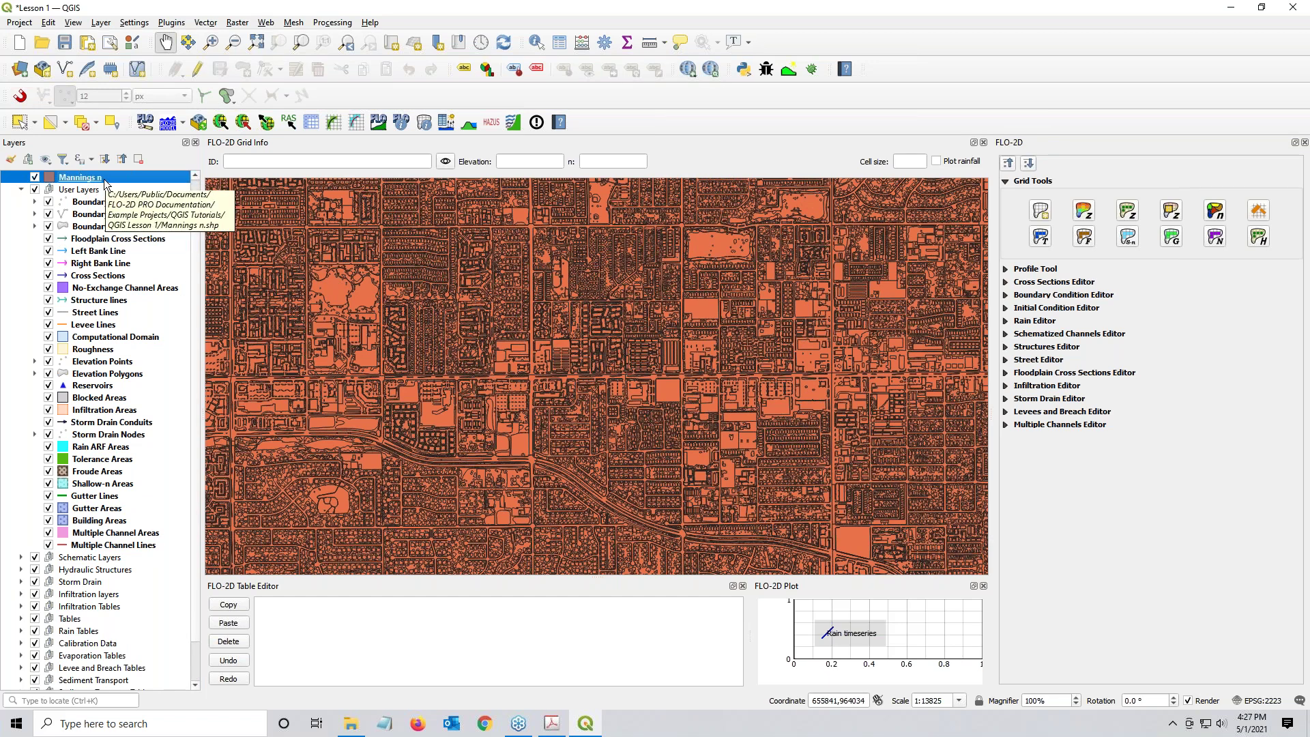
pyautogui.moveTo(93, 179); pyautogui.dragTo(14, 227)
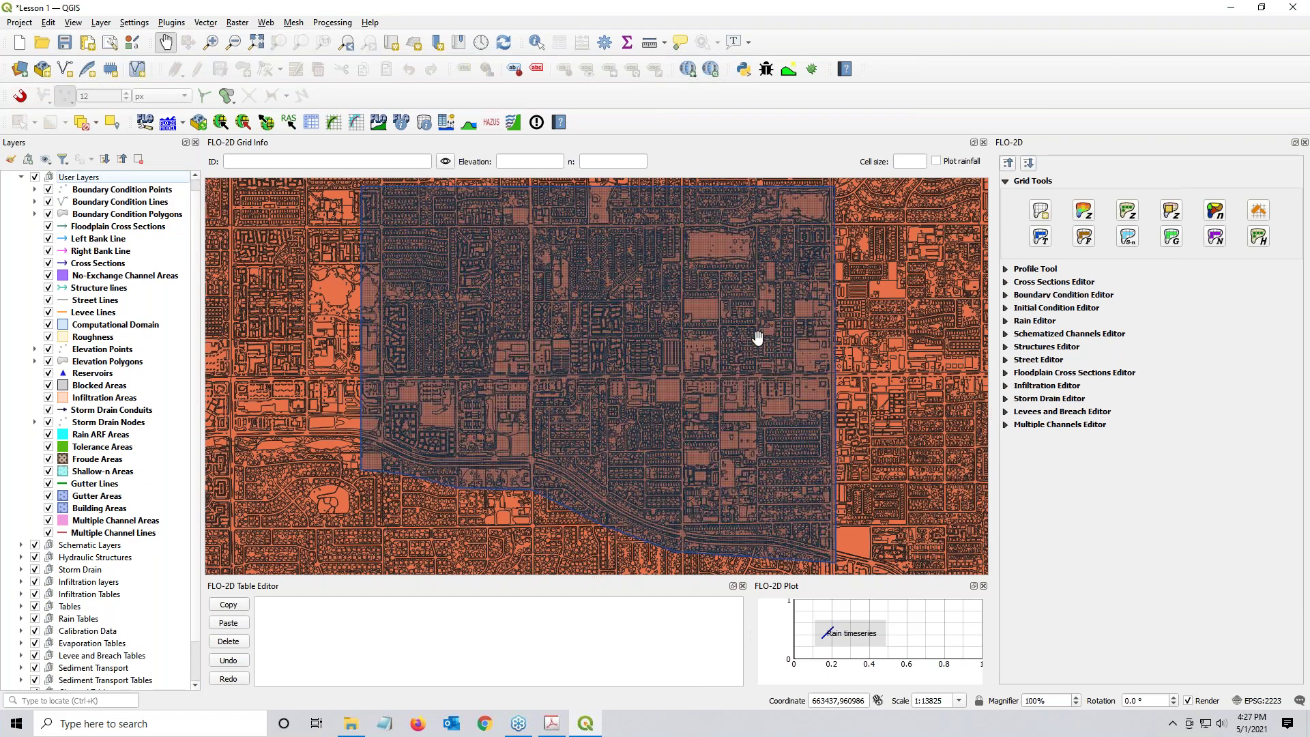
pyautogui.scroll(-1, 102, 614)
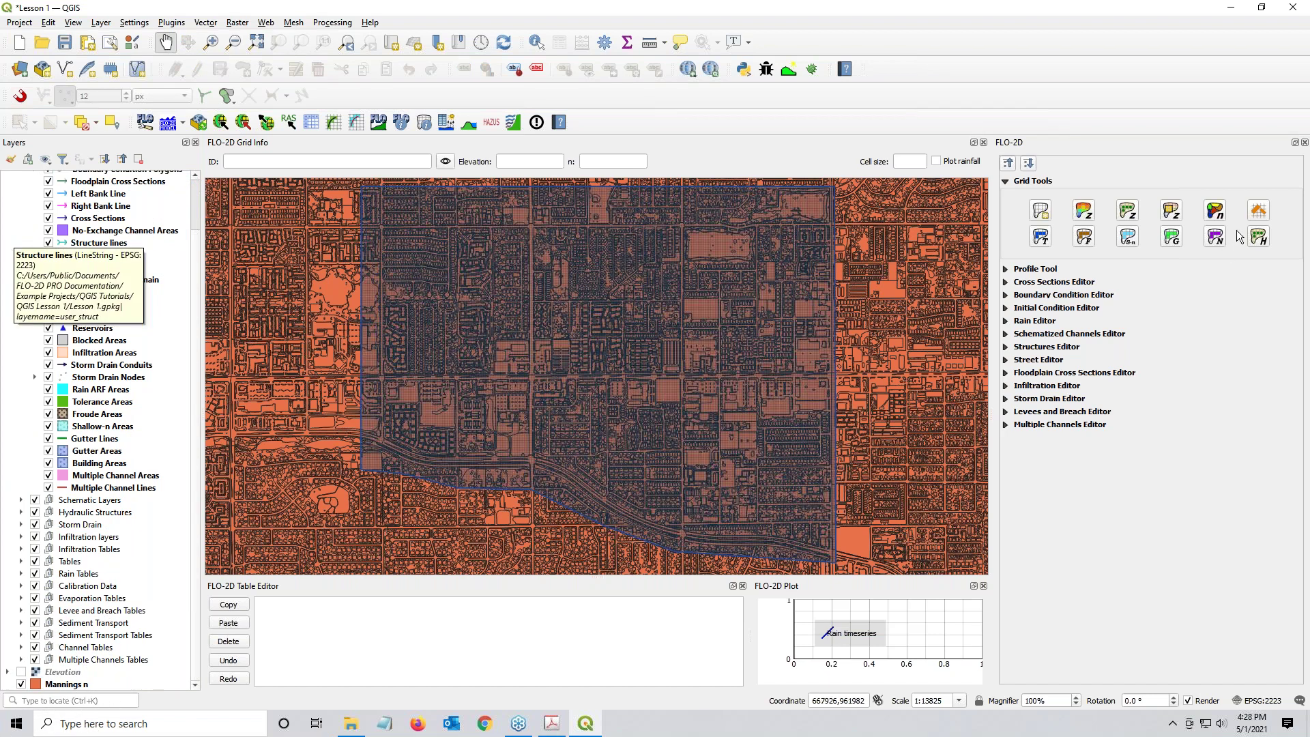
# Step: Sample roughness for all grid elements from the Mannings n layer, using coefficient field n and area averaging
pyautogui.click(1217, 213)
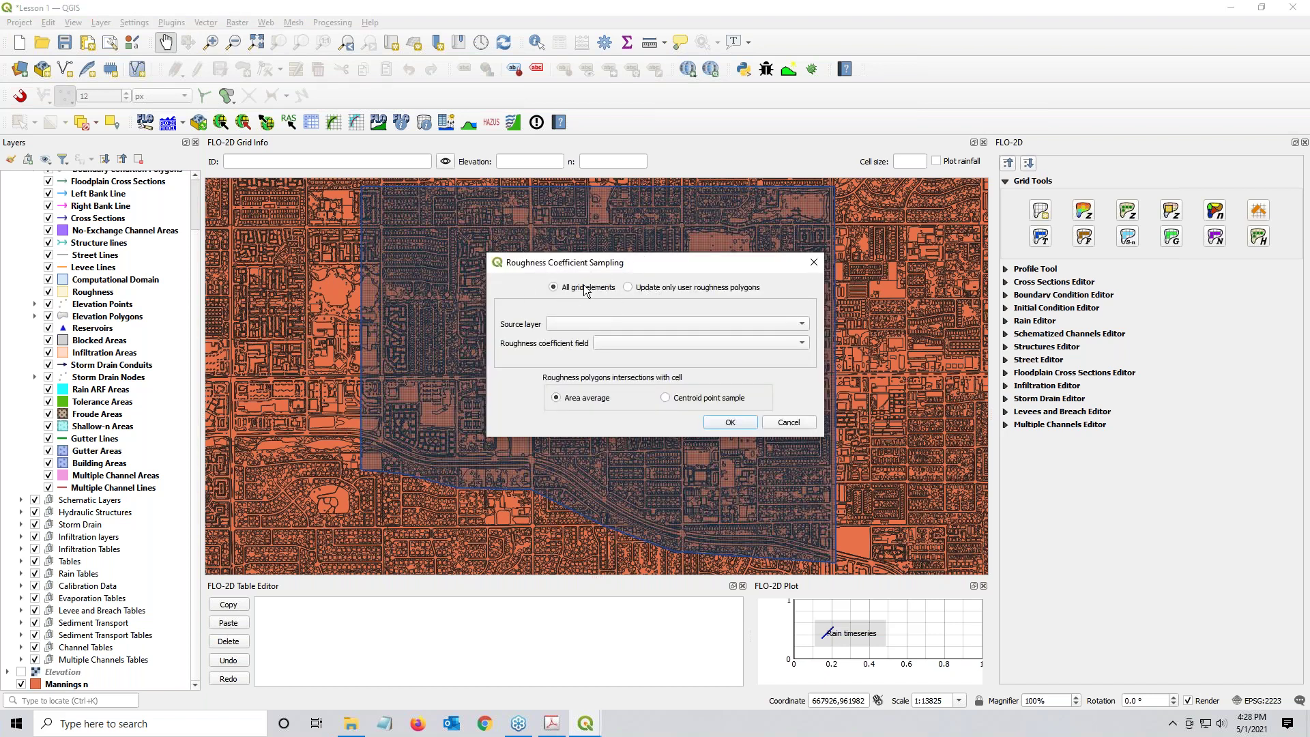
pyautogui.click(598, 326)
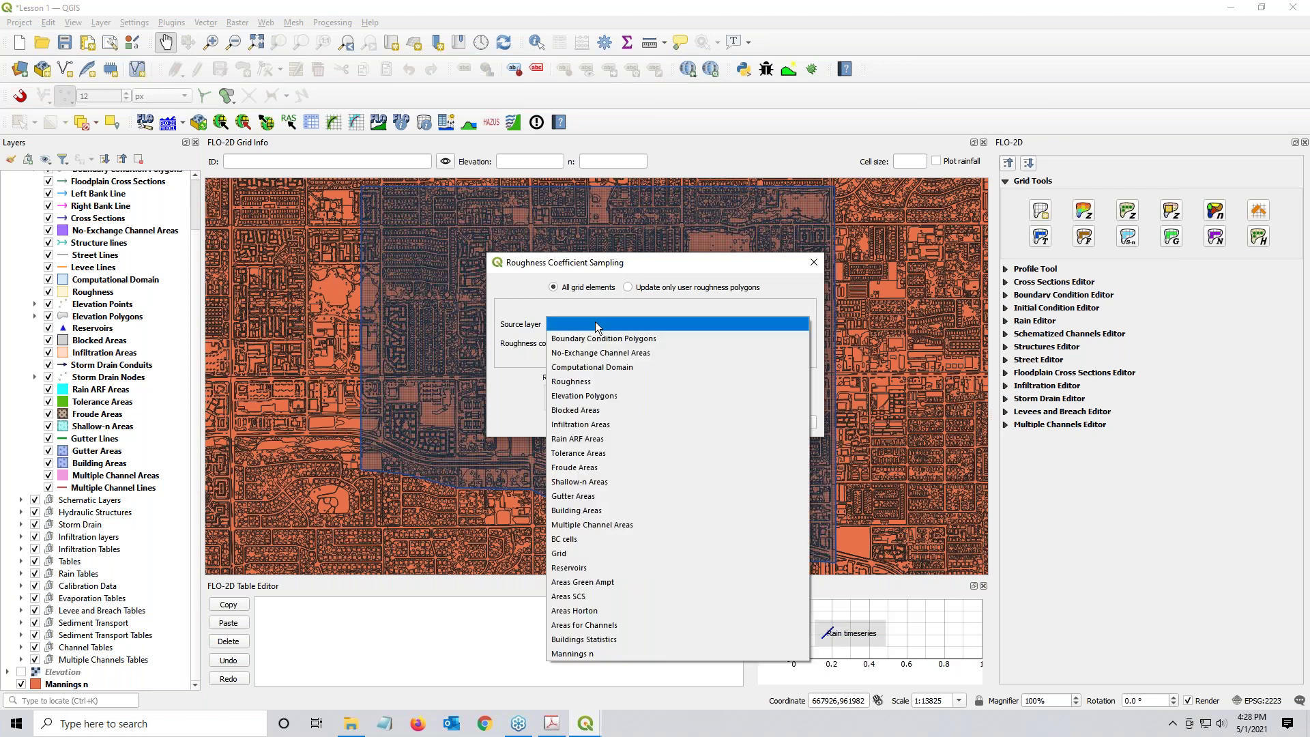
pyautogui.press('m')
pyautogui.press('m')
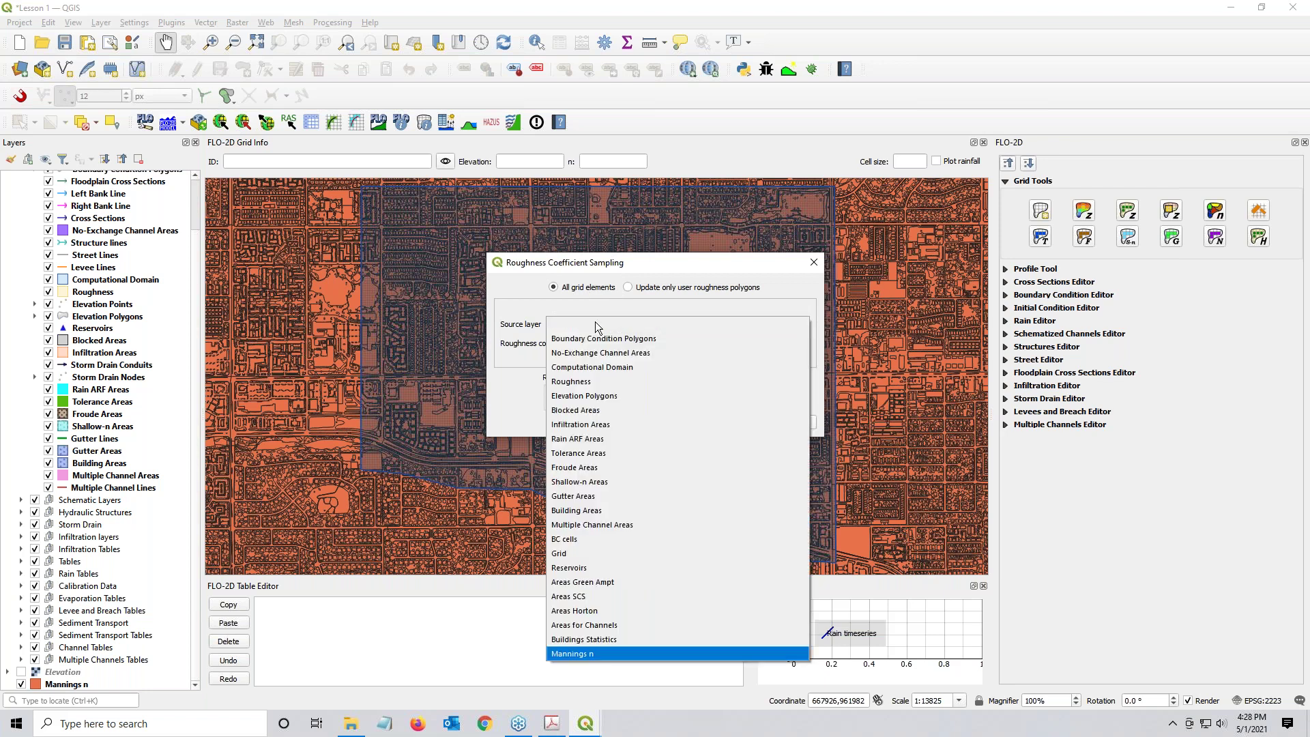
pyautogui.press('Return')
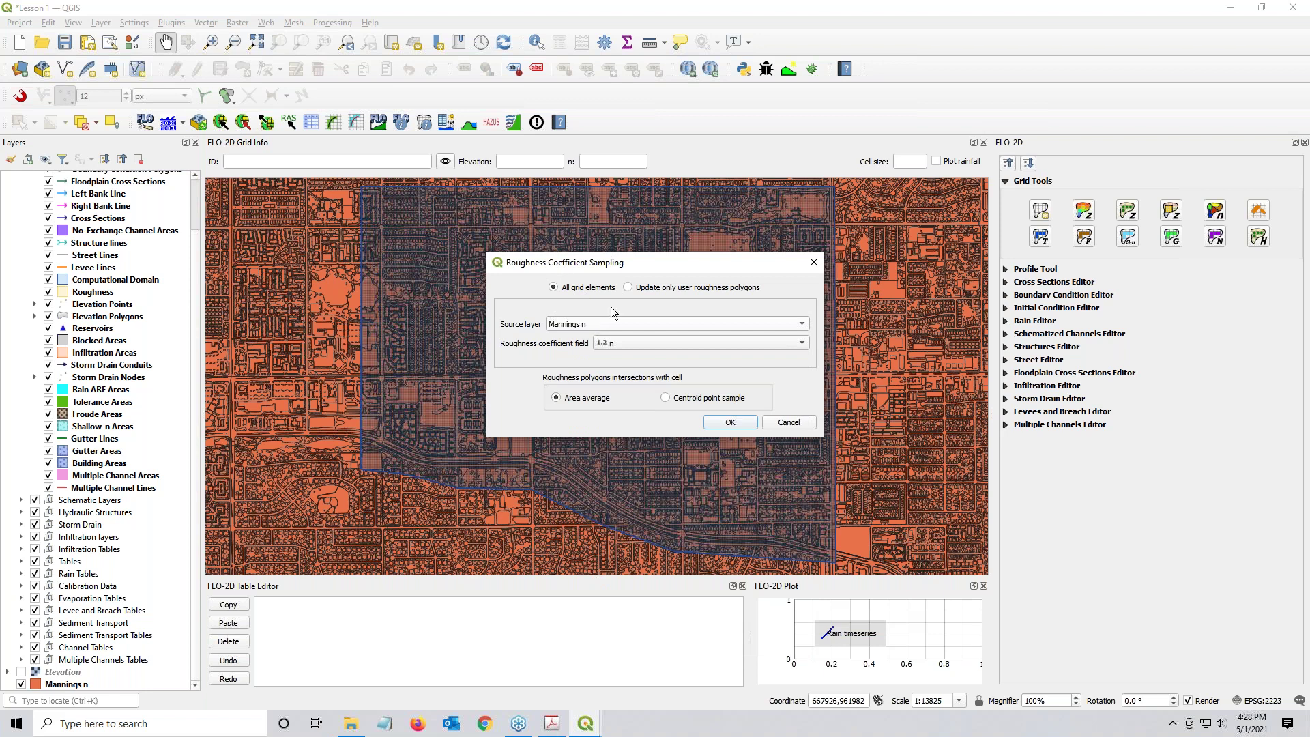
pyautogui.press('ctrl')
pyautogui.press('ctrl')
pyautogui.click(725, 425)
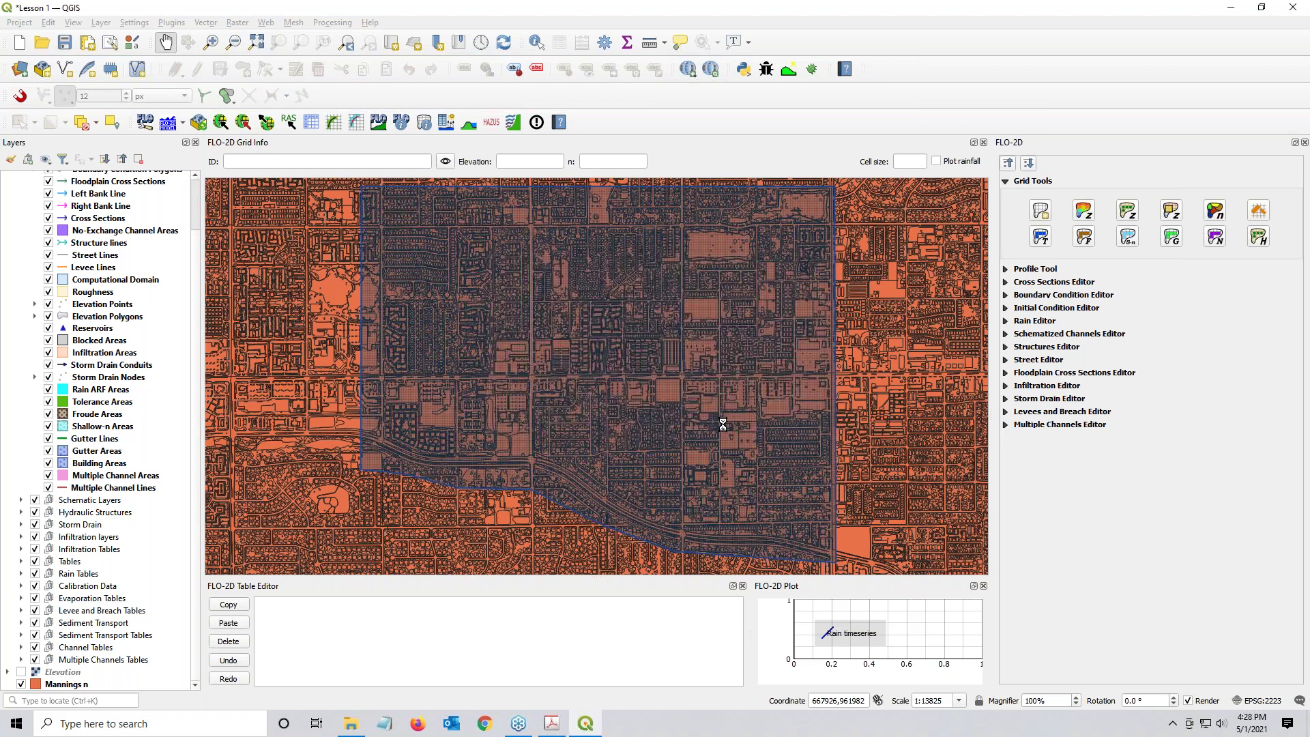
# Step: Check the Manning's sampling instructions in the workshop lessons PDF, then return to QGIS and dismiss the roughness message
pyautogui.click(552, 723)
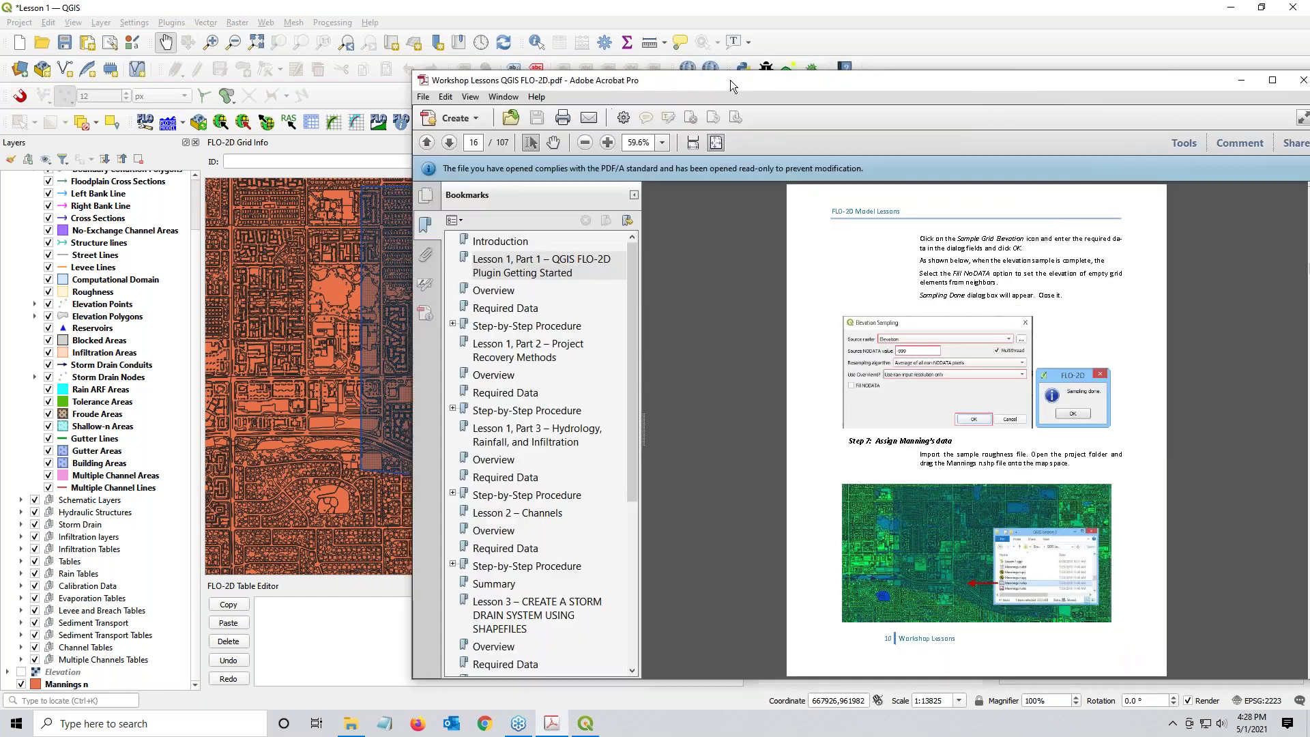
pyautogui.moveTo(730, 80); pyautogui.dragTo(497, 64)
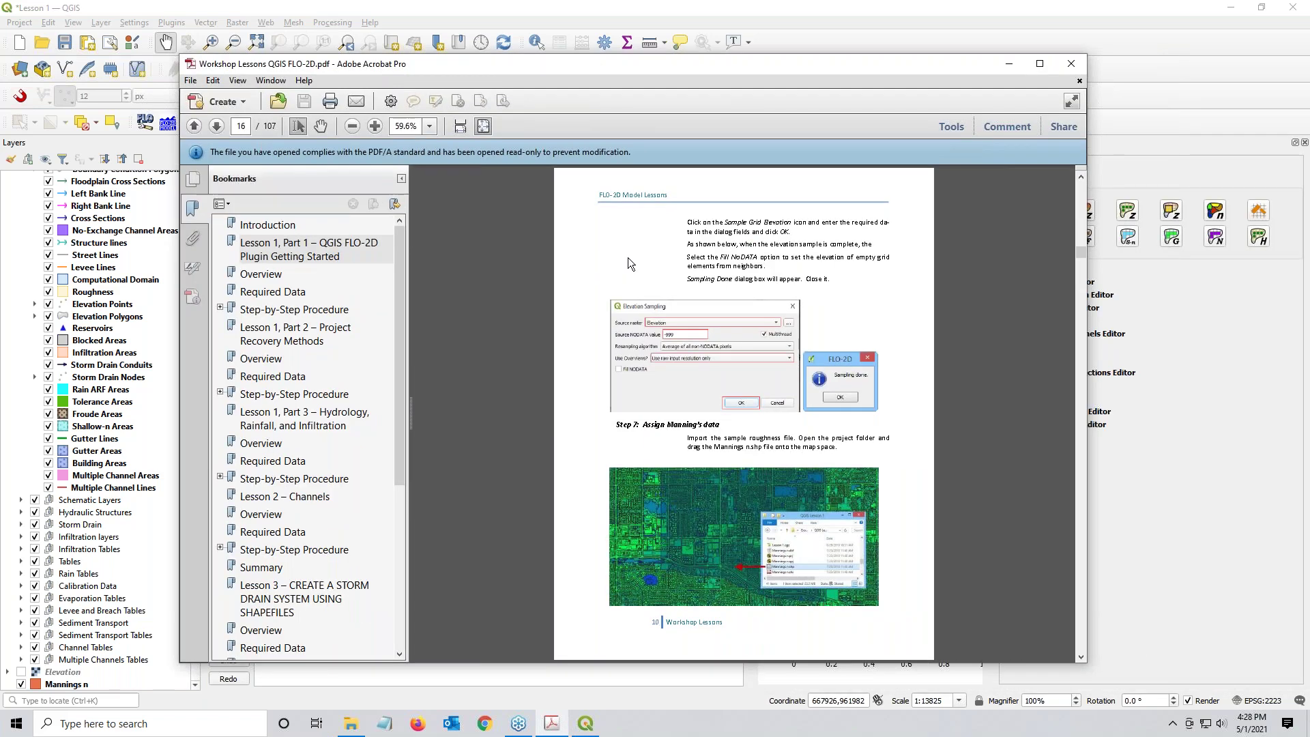
pyautogui.scroll(-1, 628, 257)
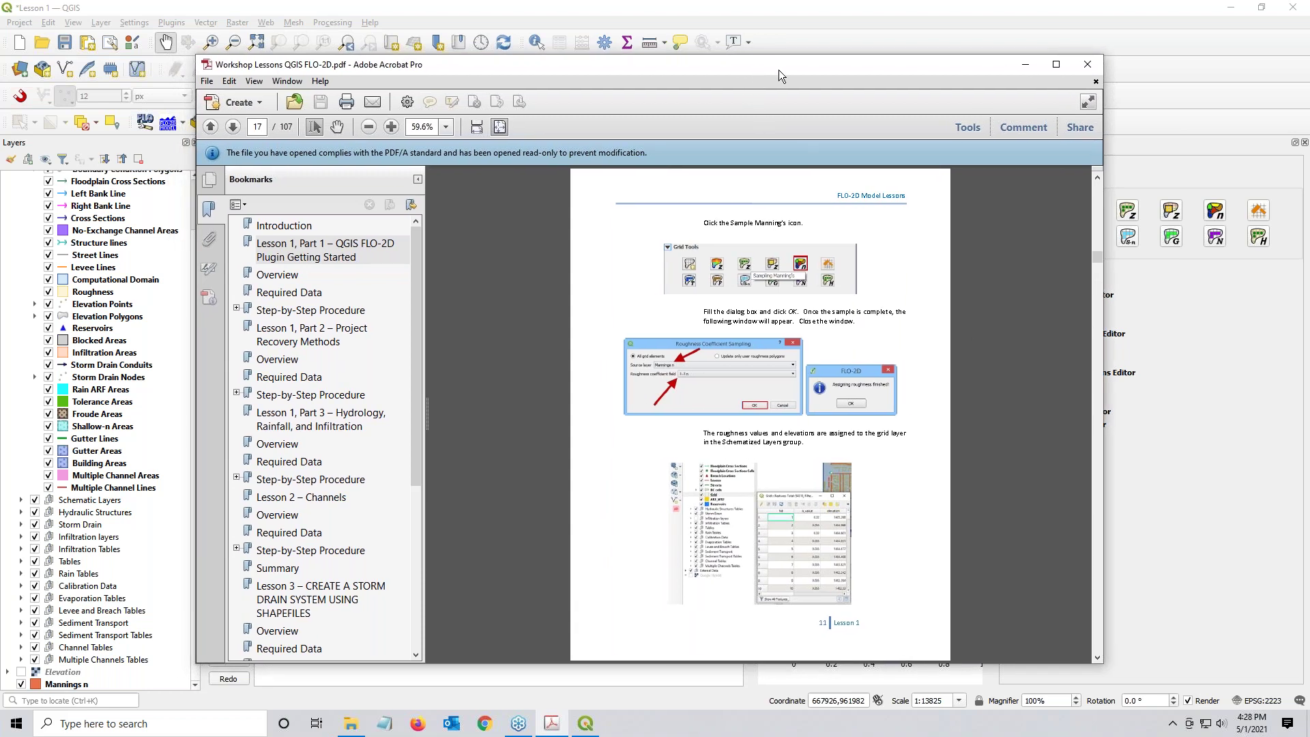
pyautogui.hotkey('alt', 'Tab')
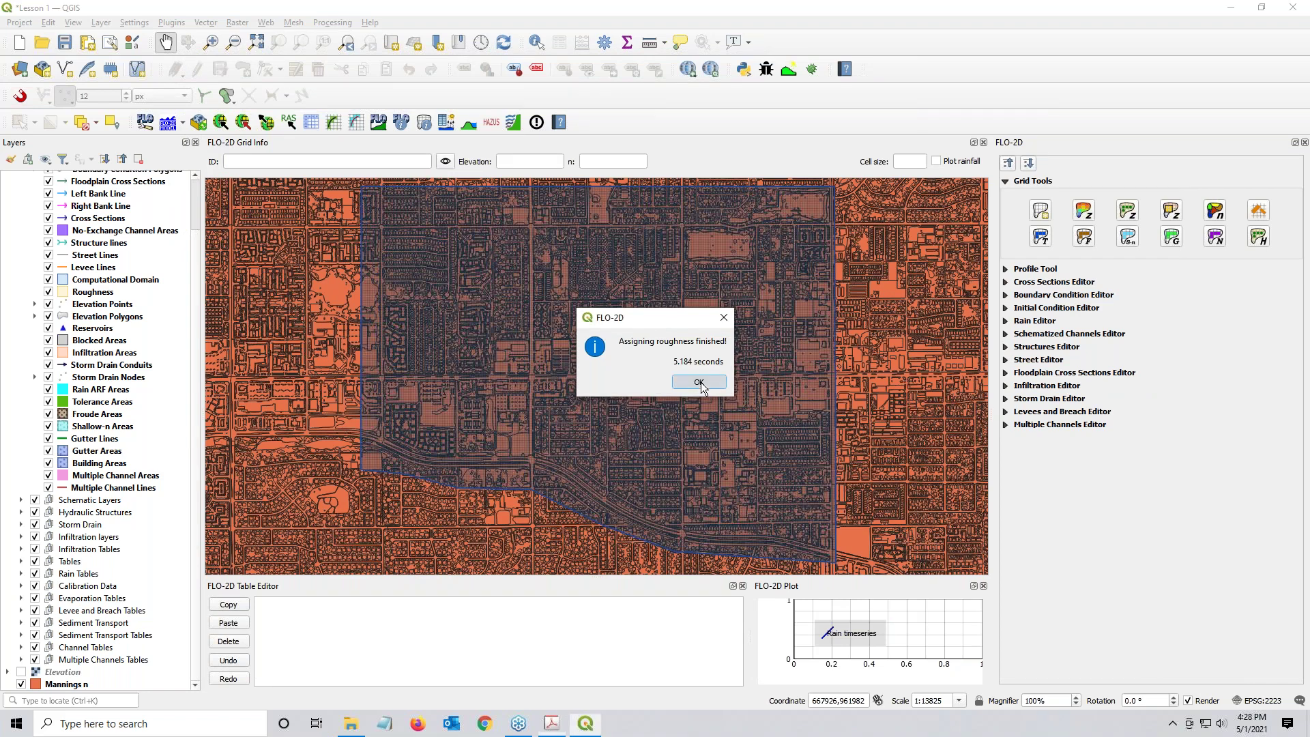
pyautogui.click(699, 383)
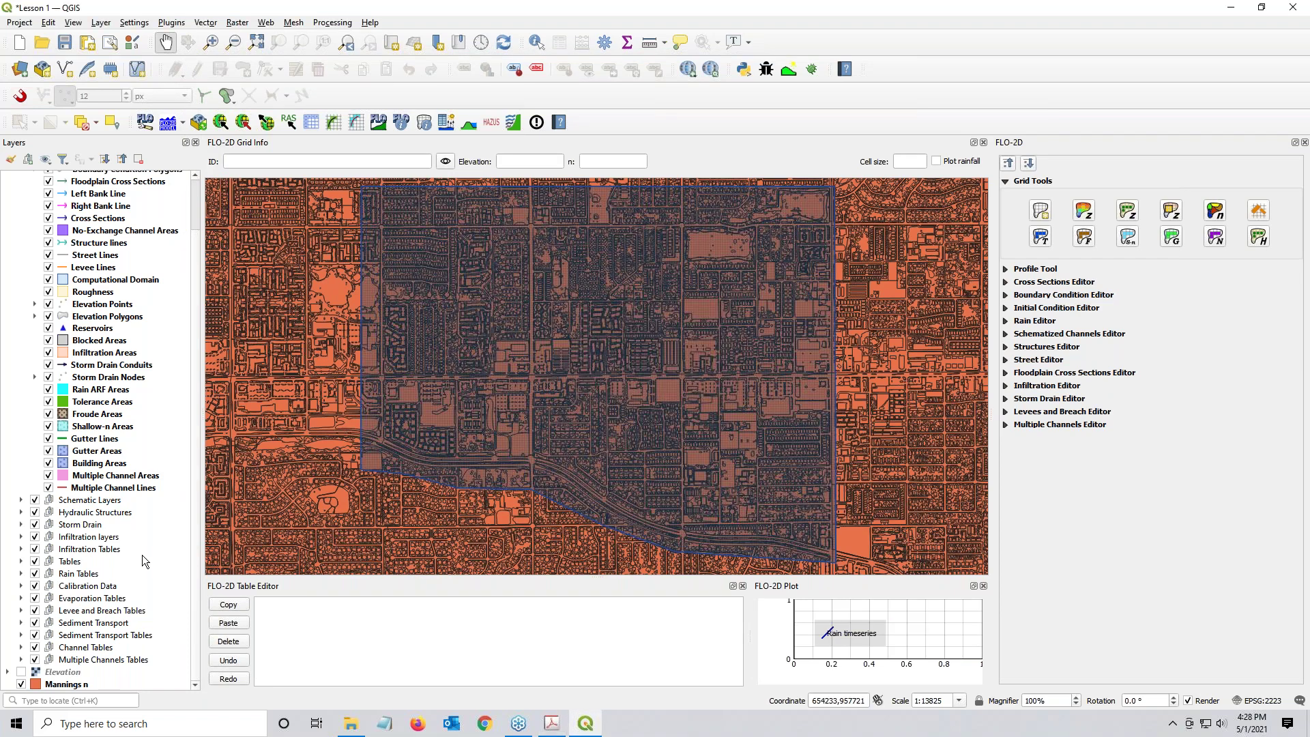
# Step: Hide the Mannings n layer and remove it from the project
pyautogui.click(21, 684)
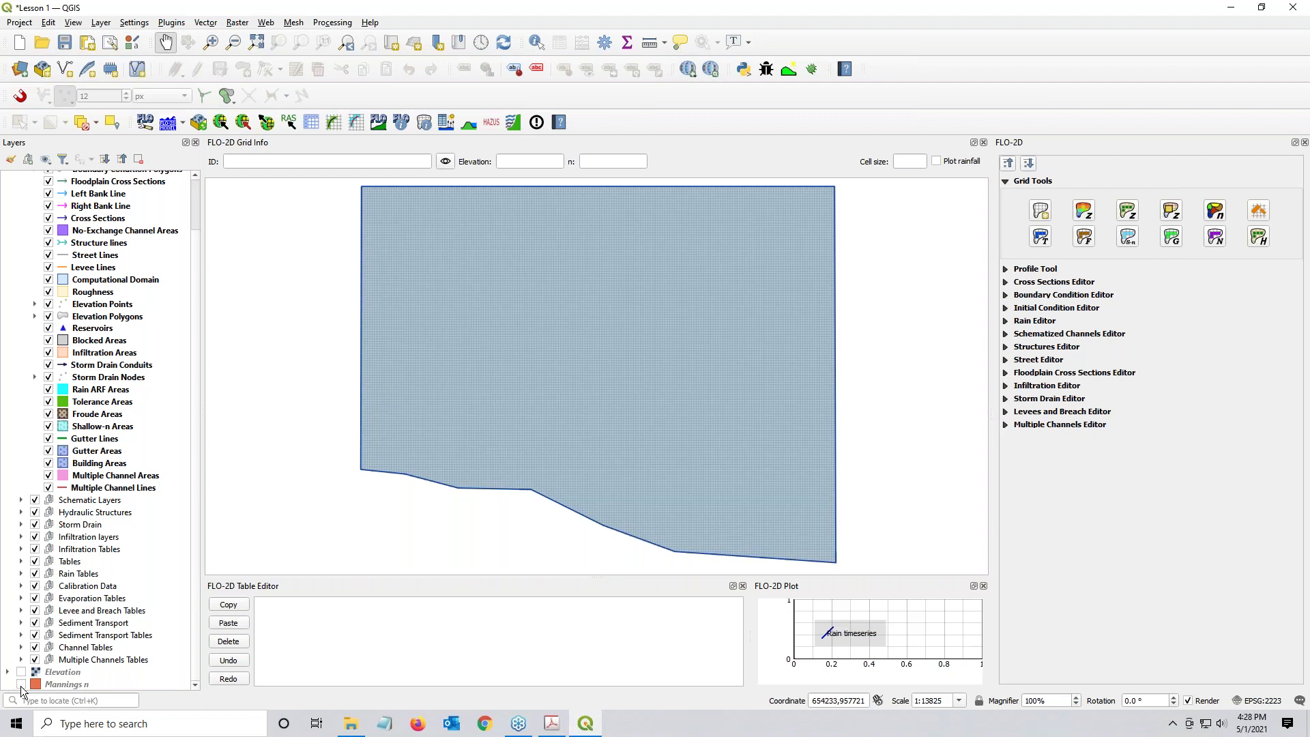
pyautogui.rightClick(56, 683)
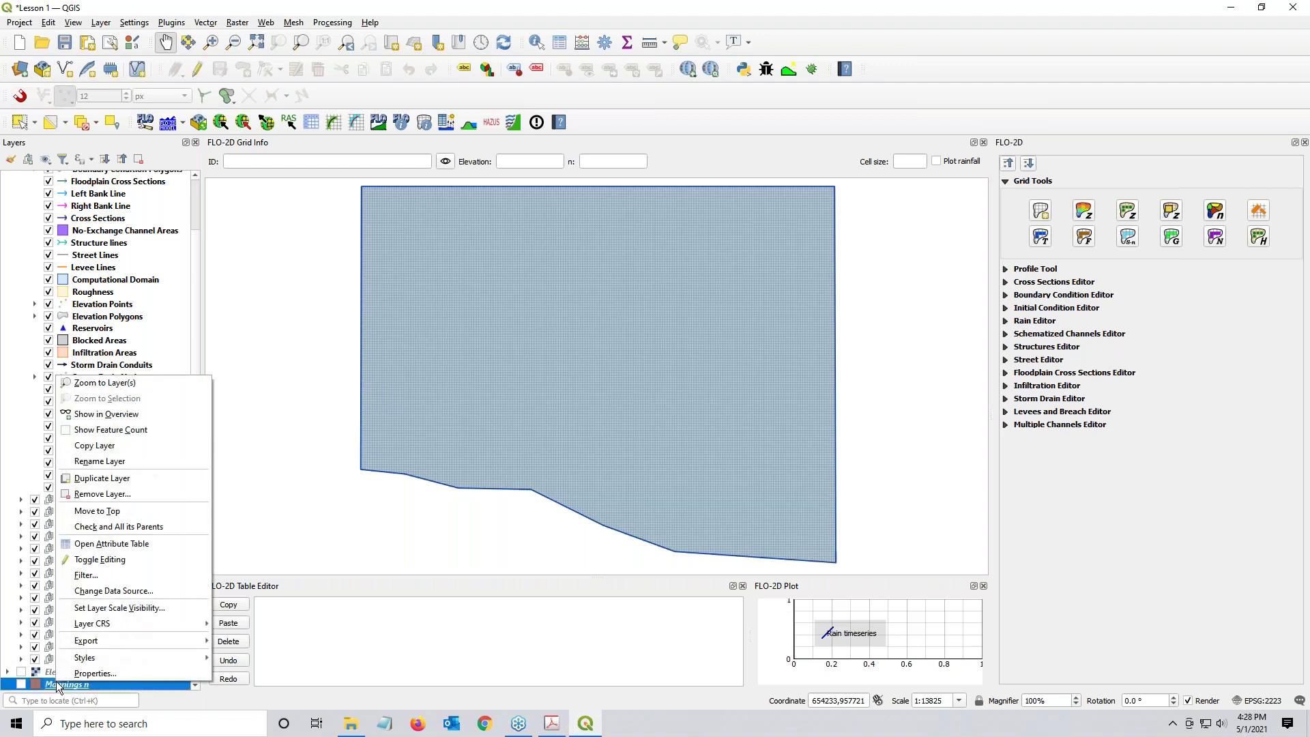
pyautogui.click(99, 495)
pyautogui.click(637, 375)
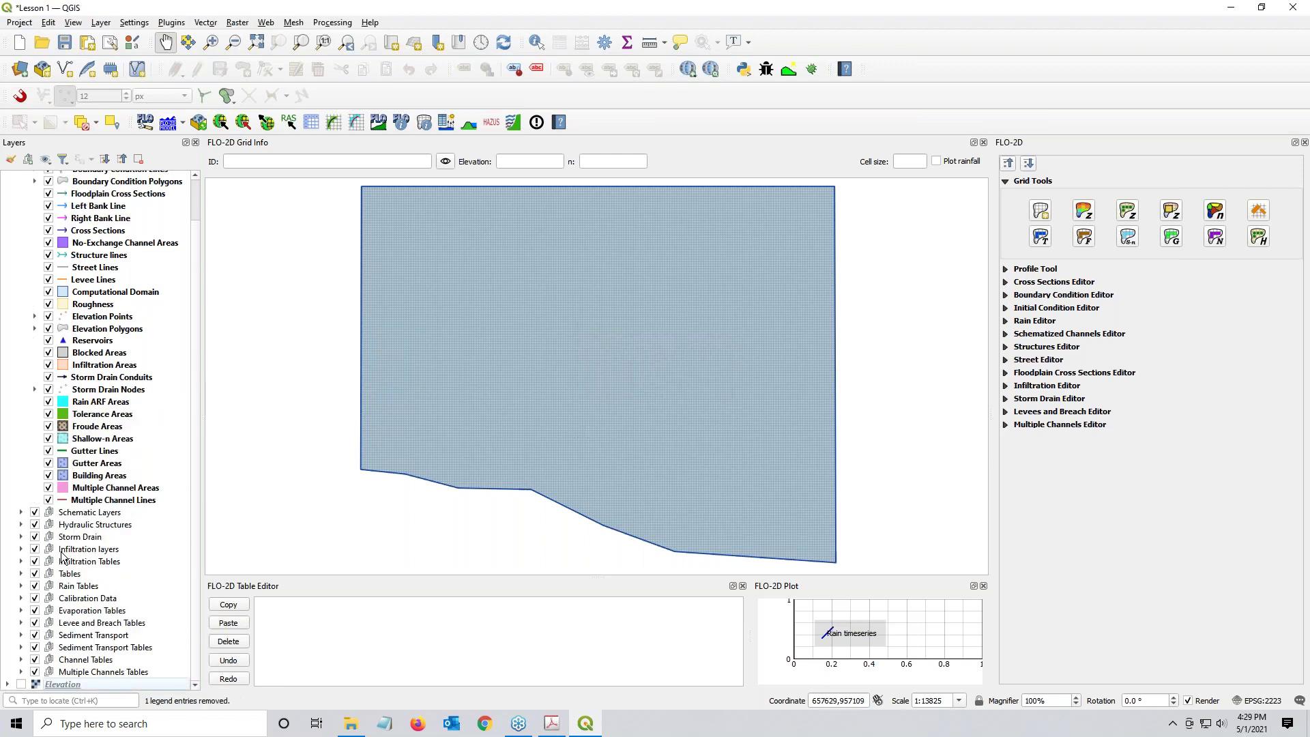
# Step: Expand the Schematic Layers group and open the attribute table of its Grid layer
pyautogui.click(71, 516)
pyautogui.click(21, 512)
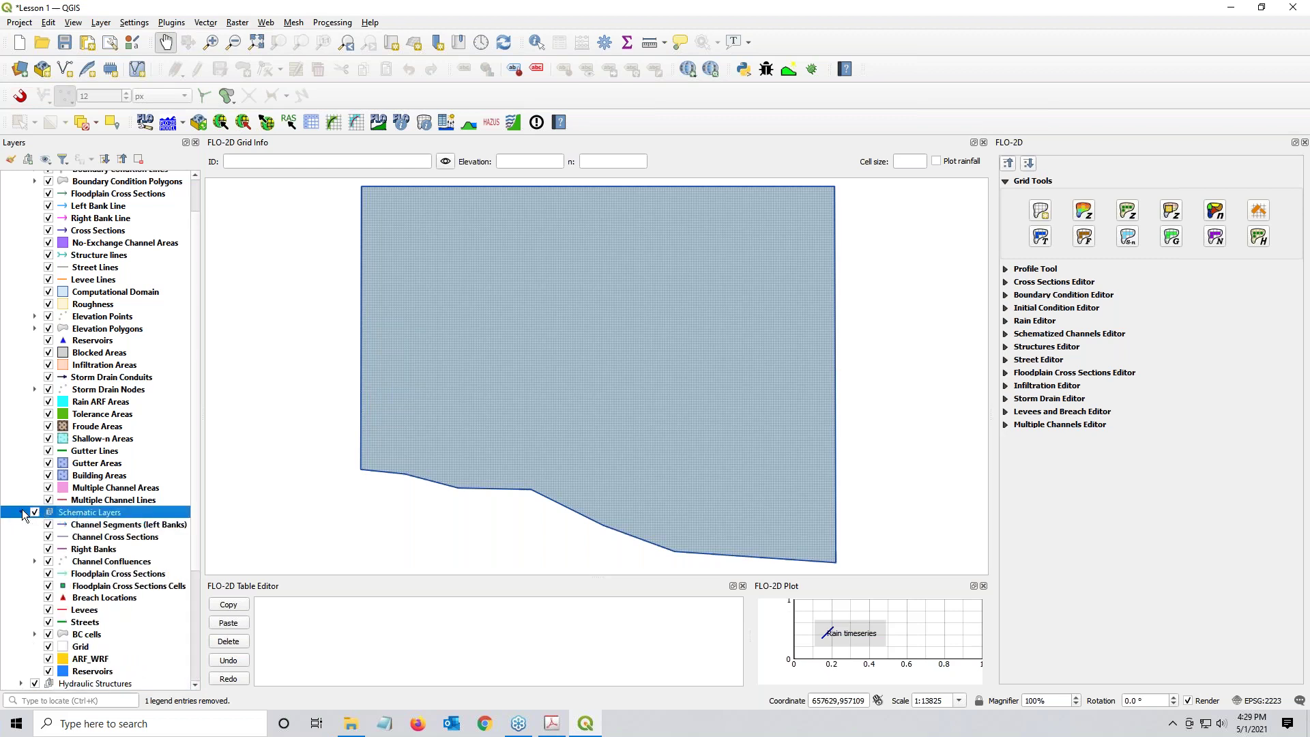
pyautogui.scroll(-4, 23, 516)
pyautogui.scroll(-1, 23, 517)
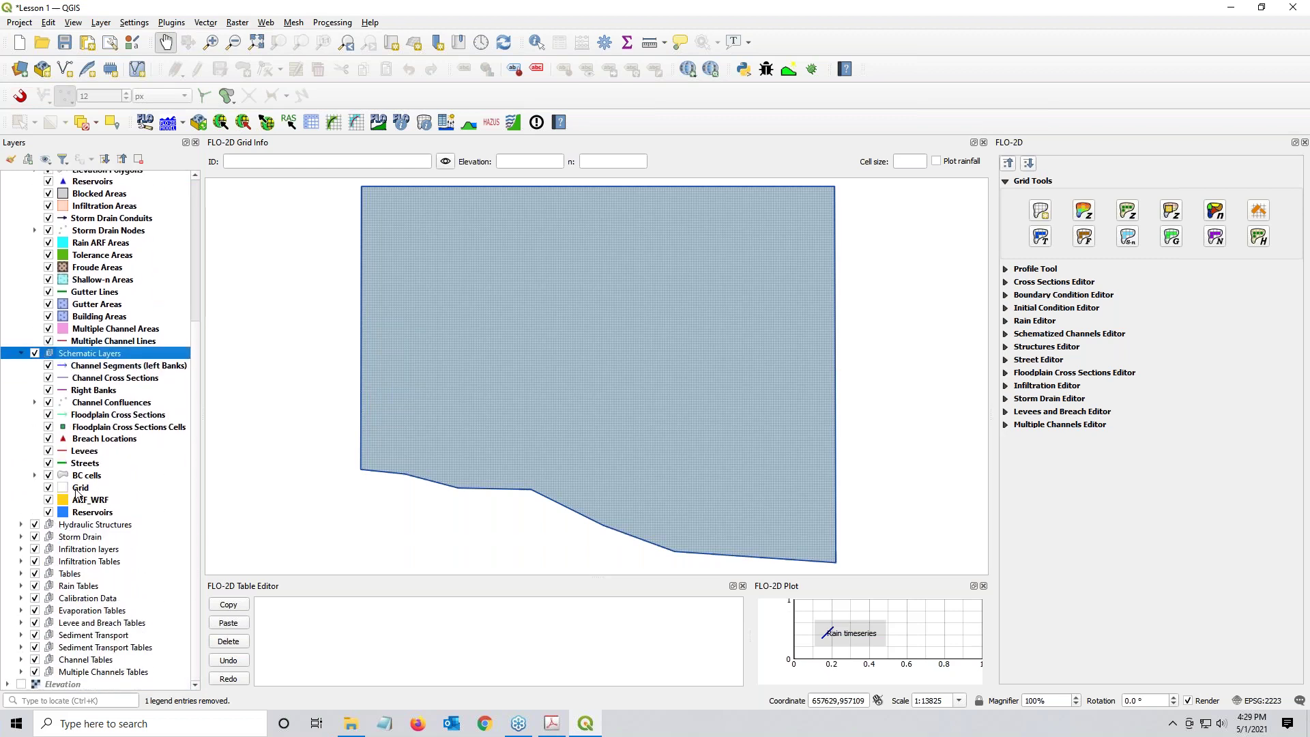
pyautogui.click(77, 489)
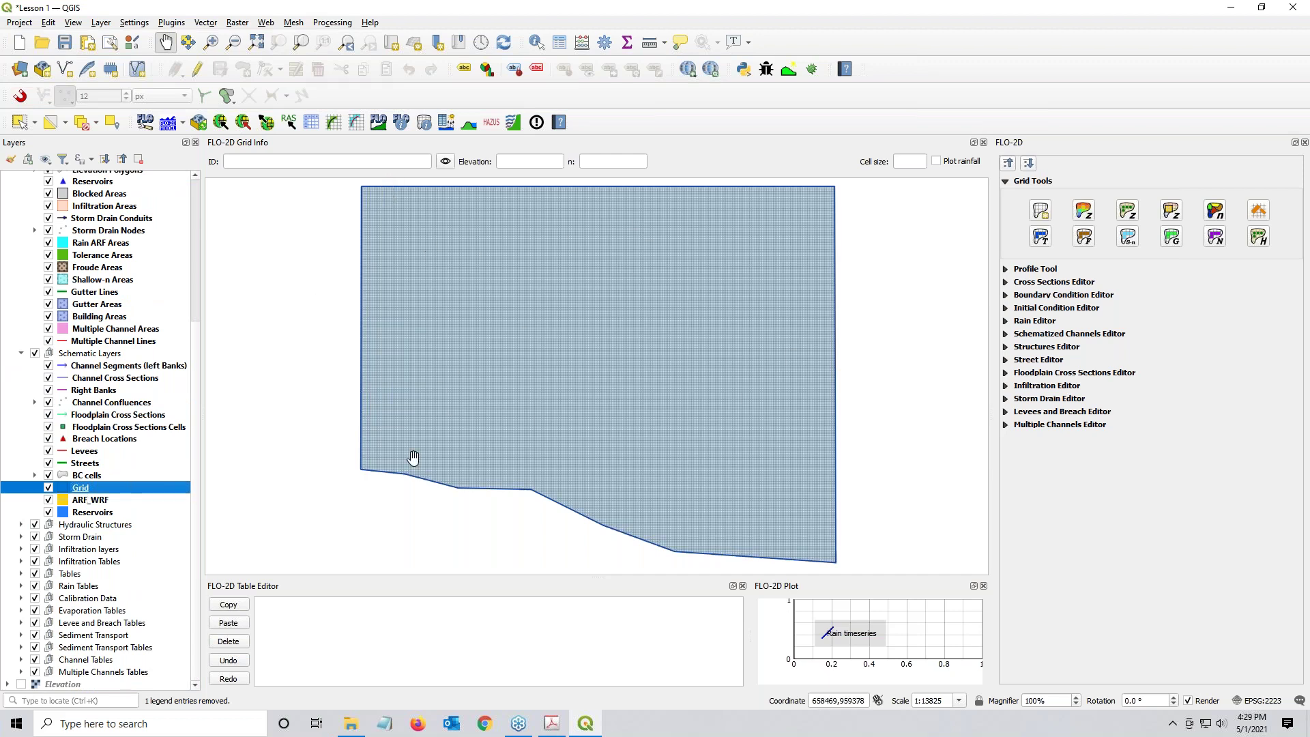
pyautogui.rightClick(80, 490)
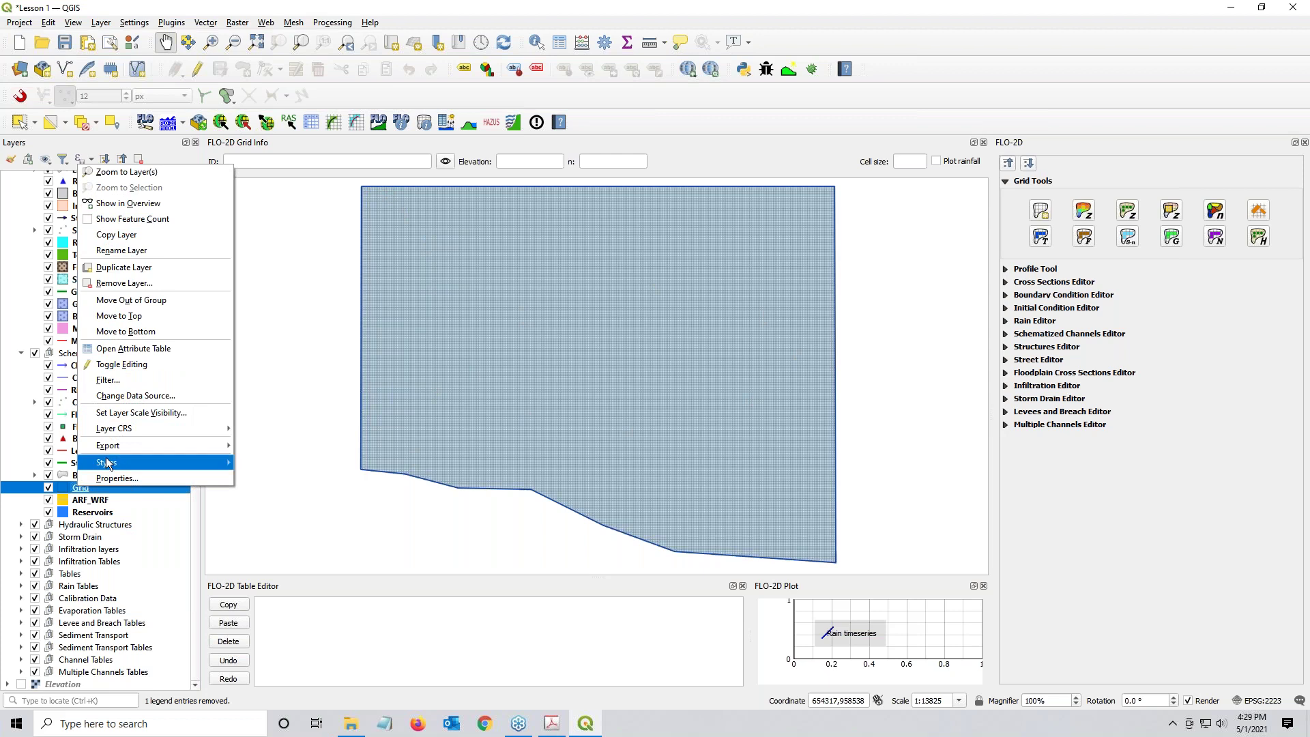
pyautogui.click(136, 349)
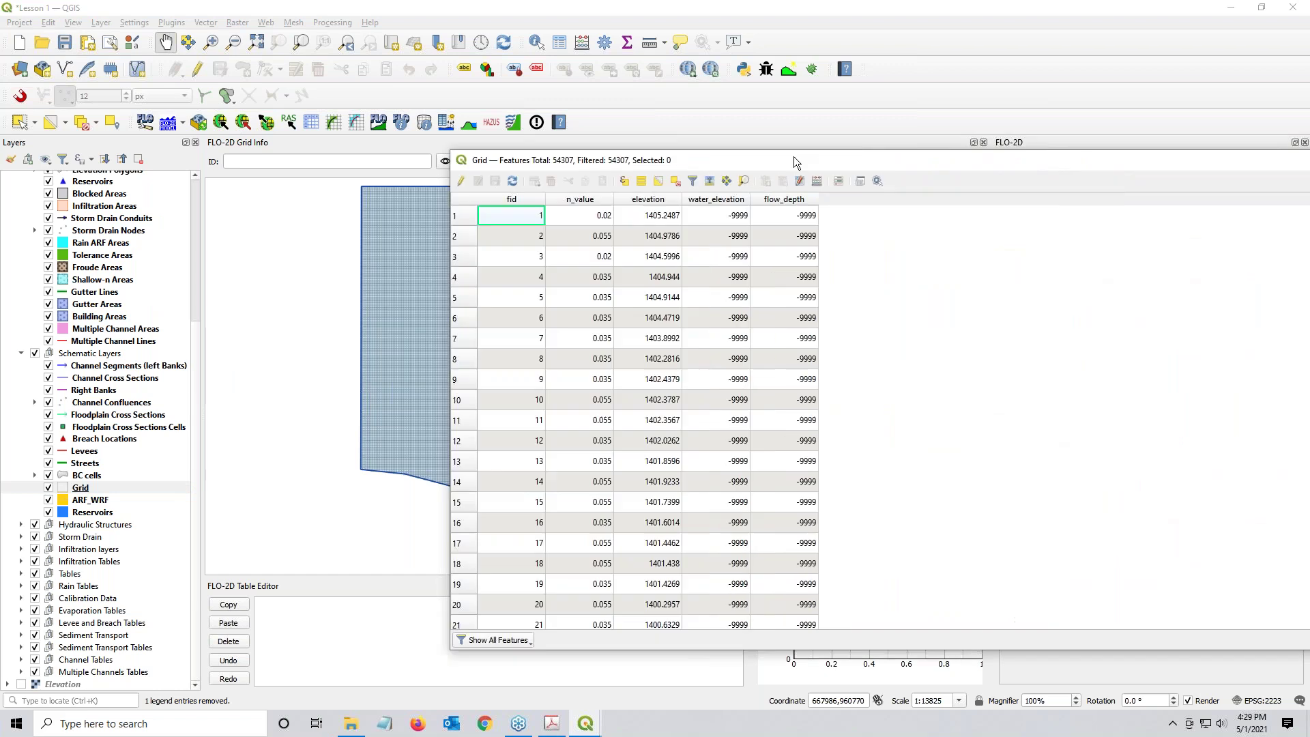
# Step: Reposition and narrow the Grid attribute table window, and review the n_value and elevation entries of the first grid elements
pyautogui.moveTo(793, 157); pyautogui.dragTo(611, 114)
pyautogui.scroll(-7, 1185, 277)
pyautogui.moveTo(1184, 277); pyautogui.dragTo(660, 298)
pyautogui.moveTo(406, 112); pyautogui.dragTo(484, 109)
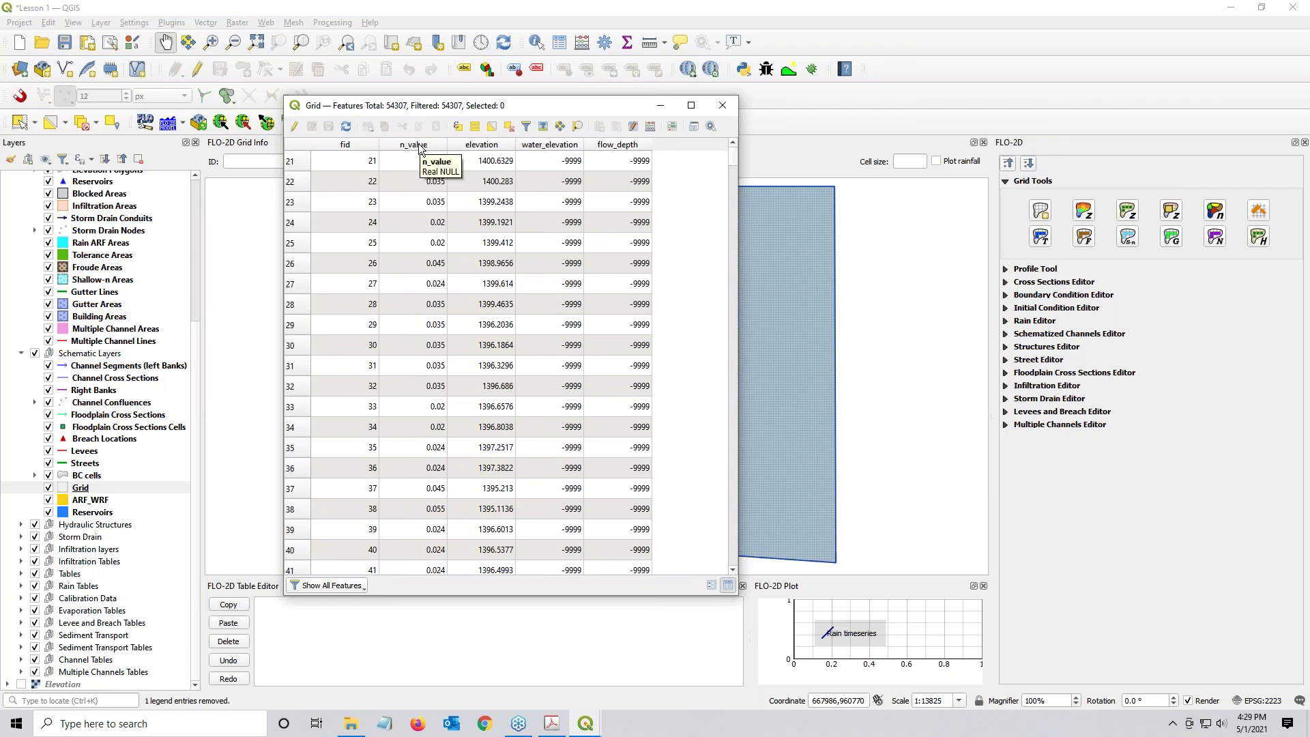
pyautogui.scroll(6, 355, 165)
pyautogui.scroll(1, 353, 157)
pyautogui.click(351, 160)
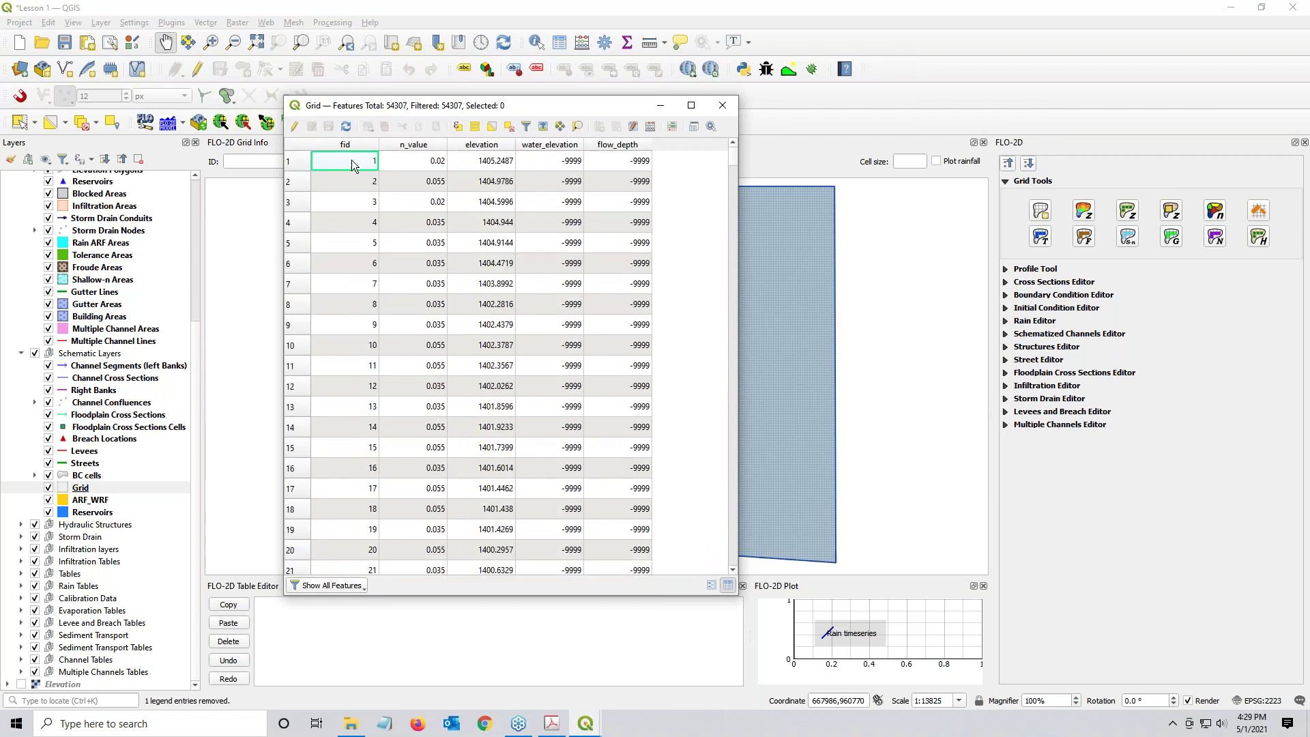
# Step: Sort the Grid table by n_value and by elevation, each ascending and descending, to examine the lowest and highest values
pyautogui.click(413, 146)
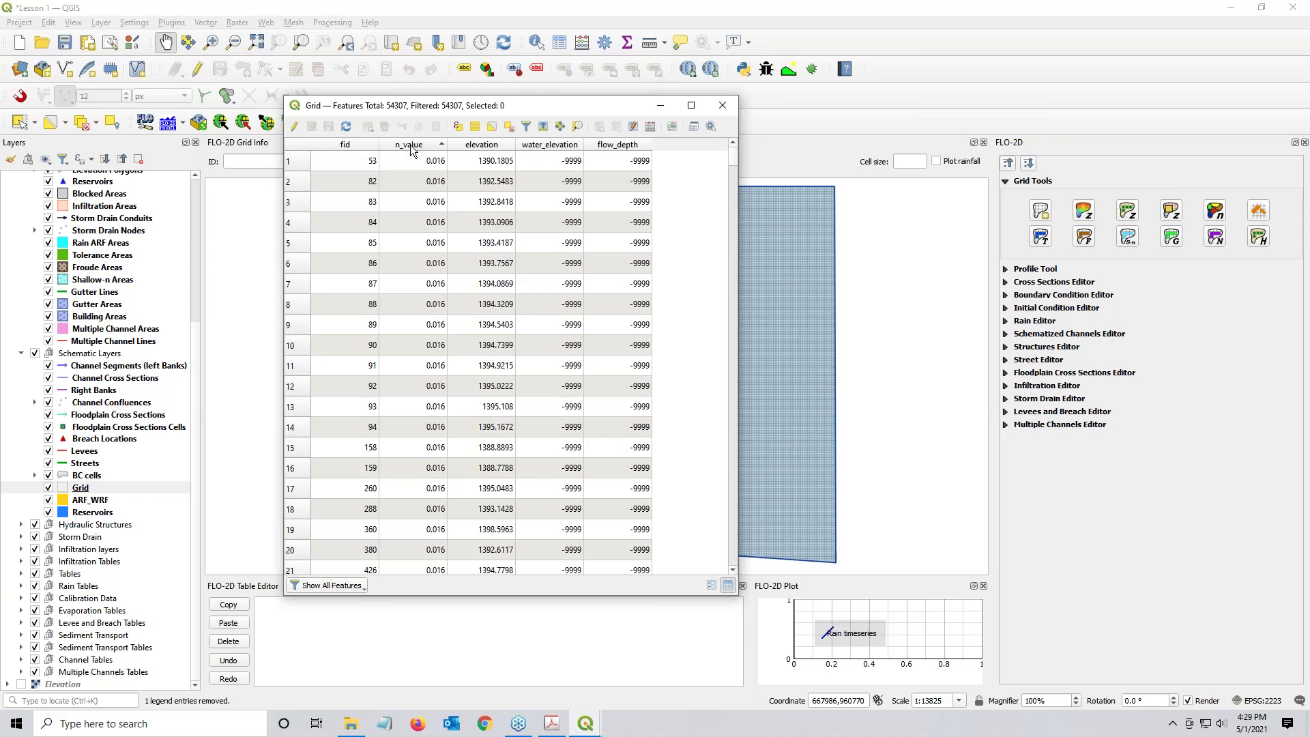
pyautogui.click(411, 146)
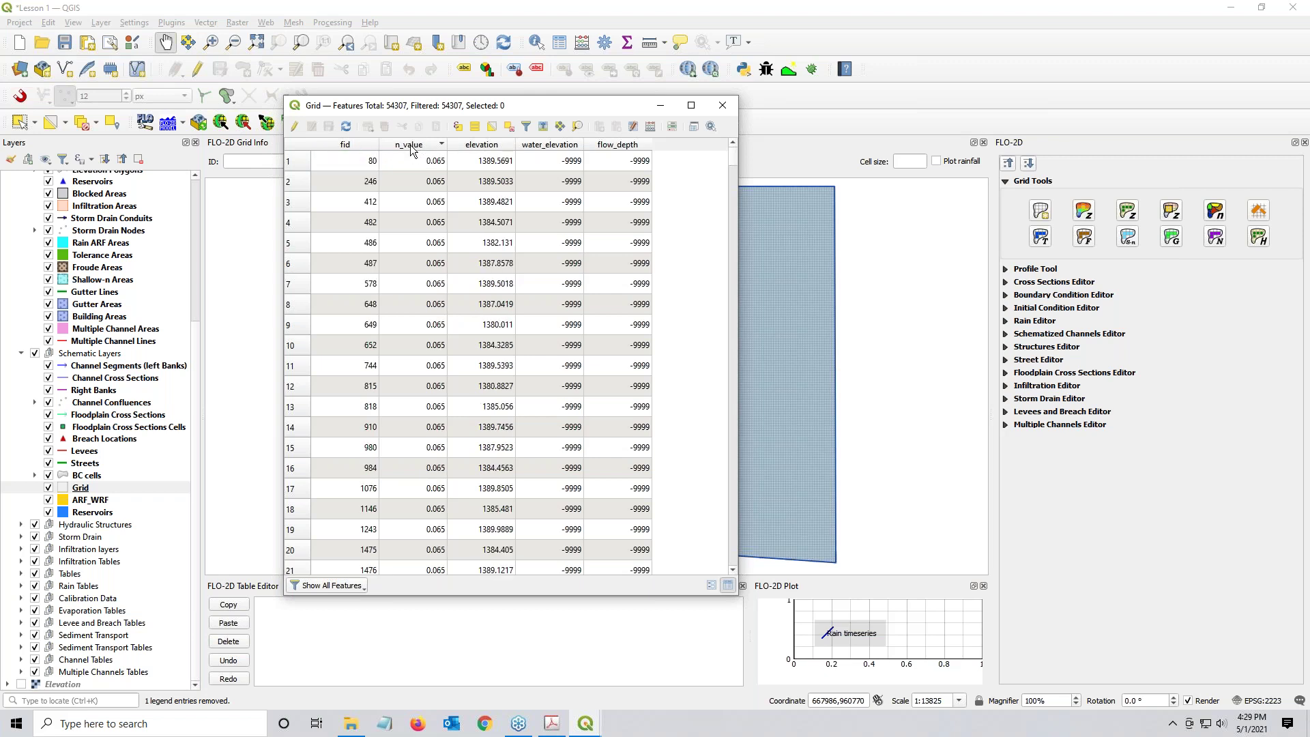
pyautogui.click(480, 146)
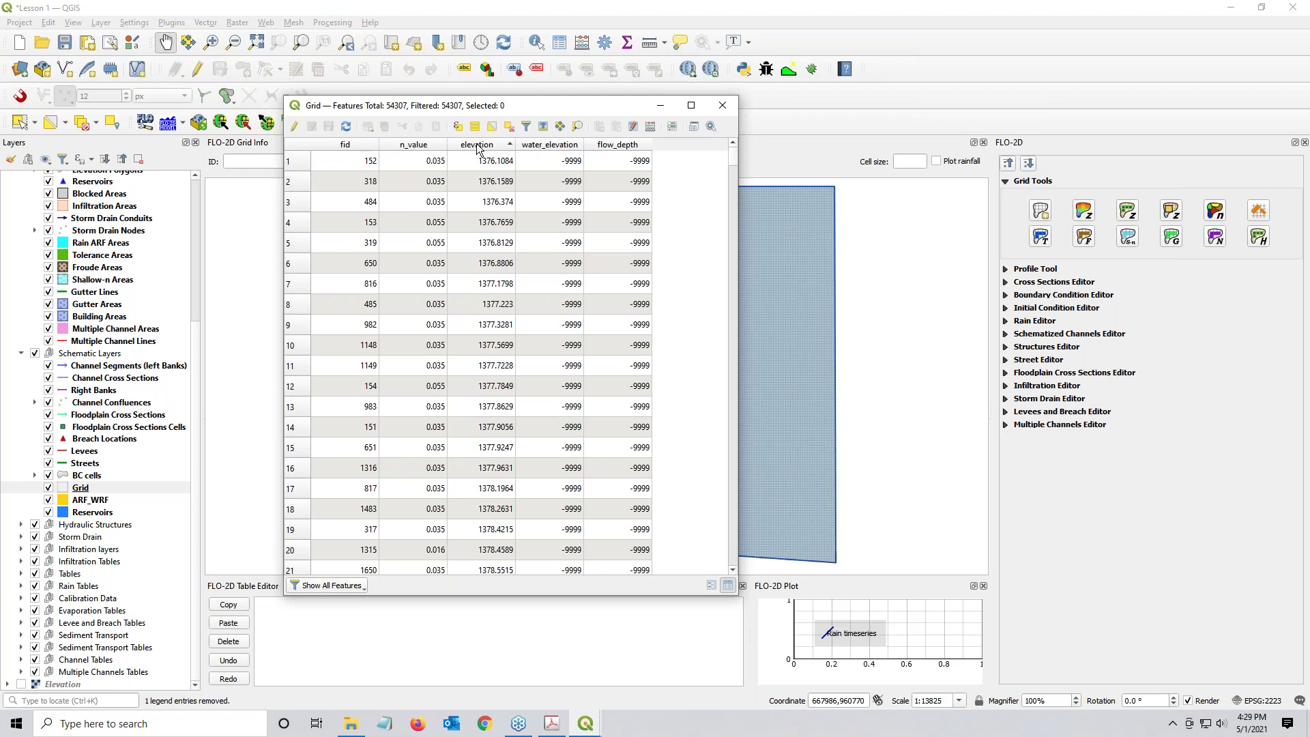
pyautogui.click(478, 146)
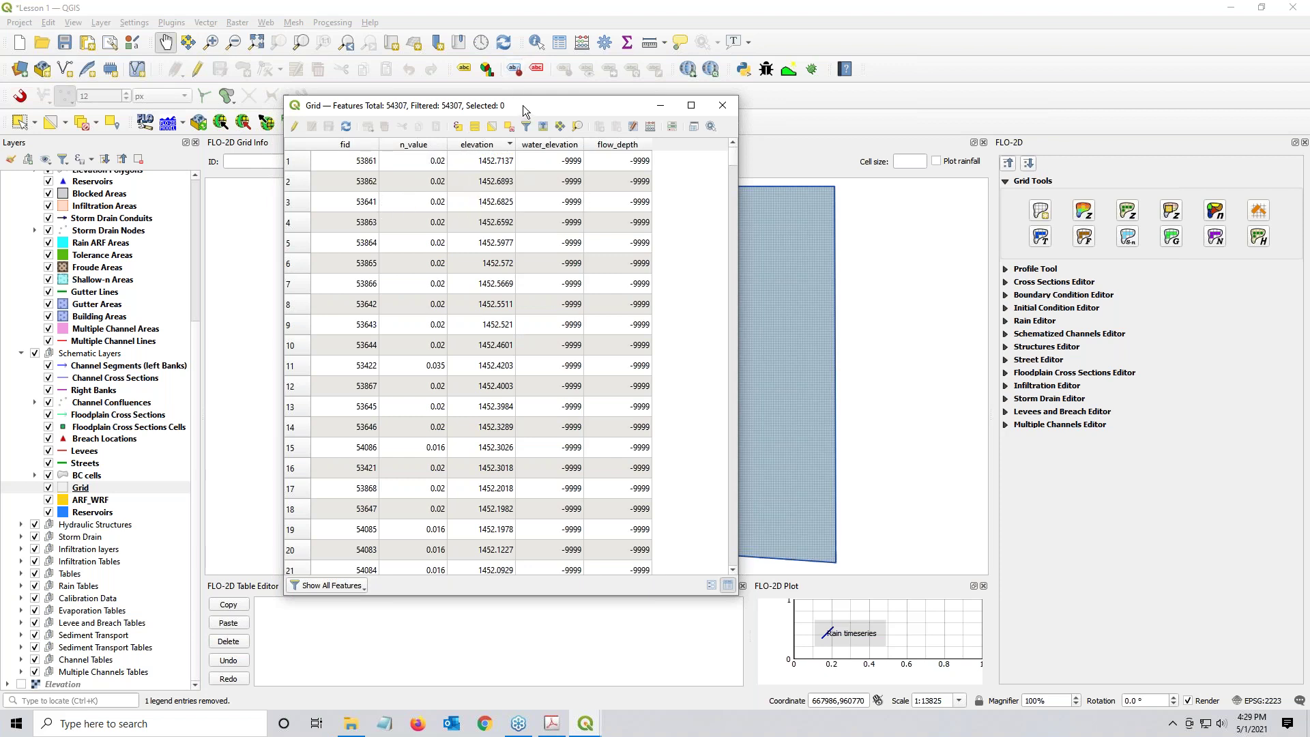
# Step: Sort the Grid table by fid in ascending order and inspect the last grid elements' records
pyautogui.moveTo(529, 105); pyautogui.dragTo(542, 115)
pyautogui.click(361, 156)
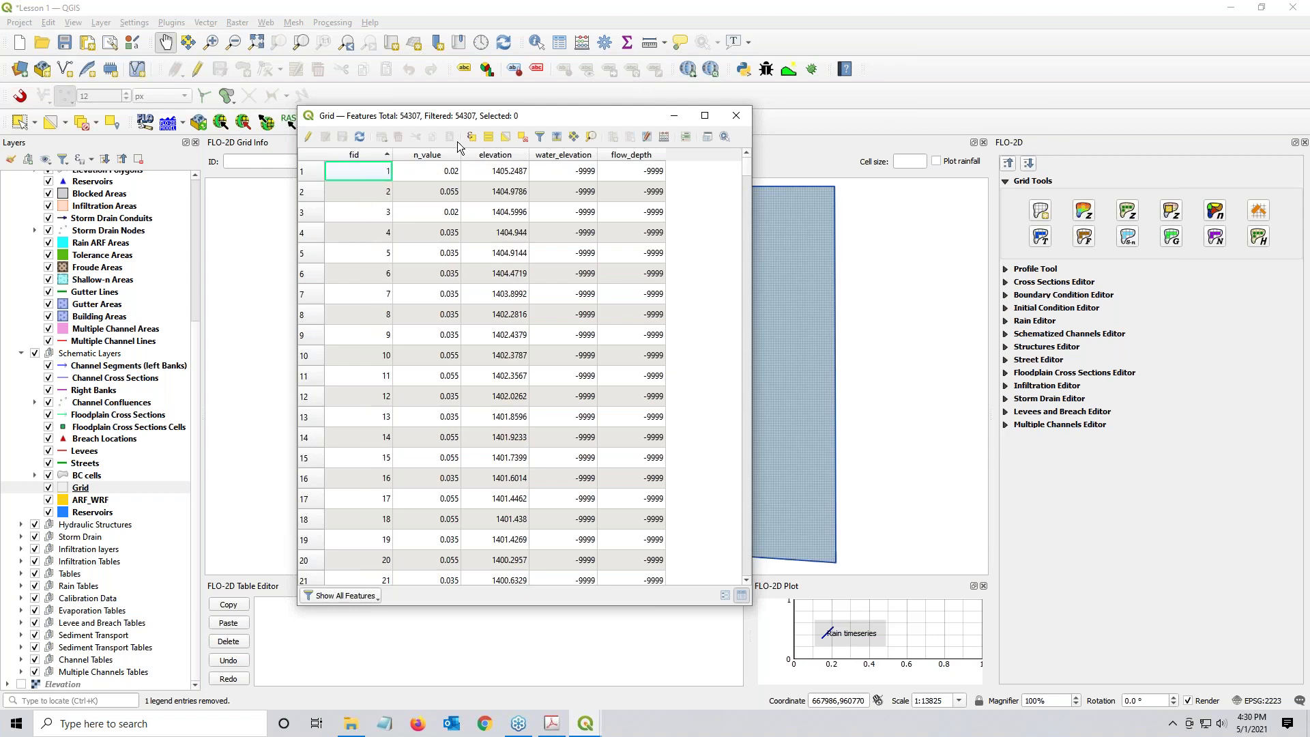
pyautogui.moveTo(746, 176); pyautogui.dragTo(746, 570)
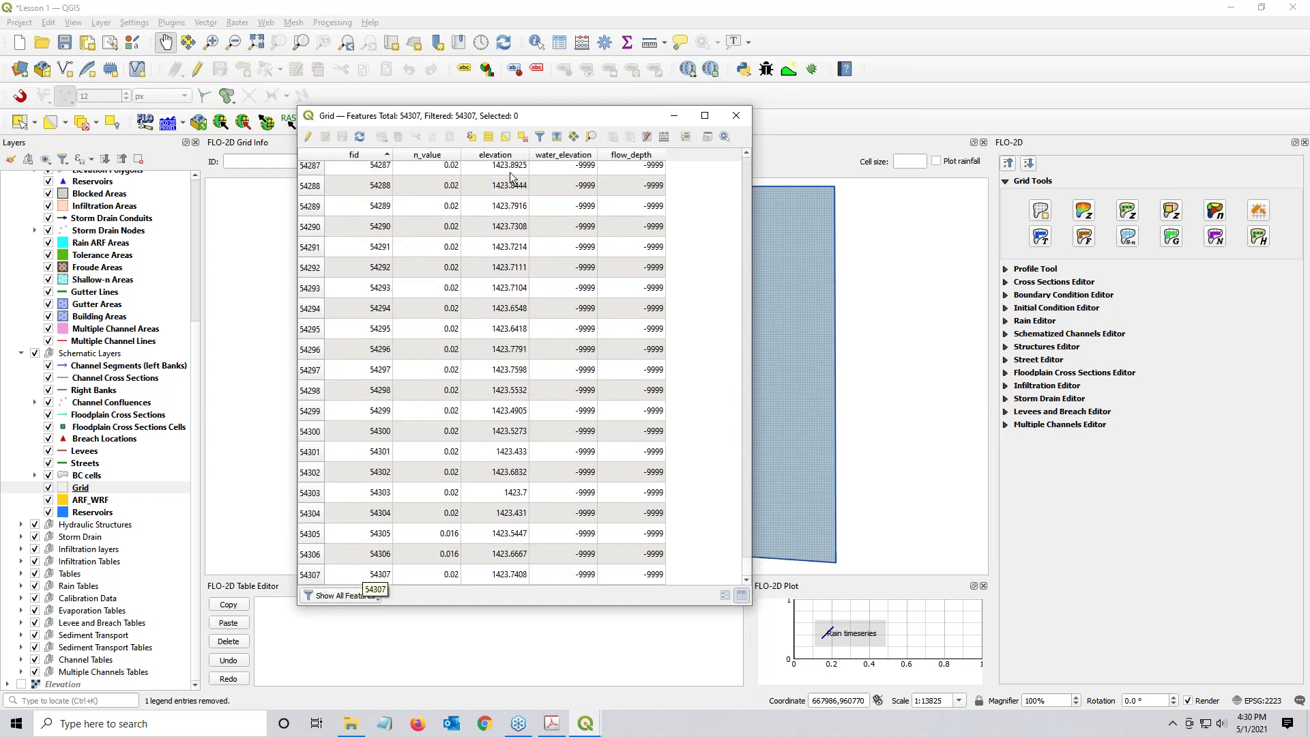
# Step: Close the Grid attribute table and switch to the Workshop Lessons PDF in Adobe Acrobat, maximized, to find Step 8 on assigning control variables
pyautogui.click(738, 113)
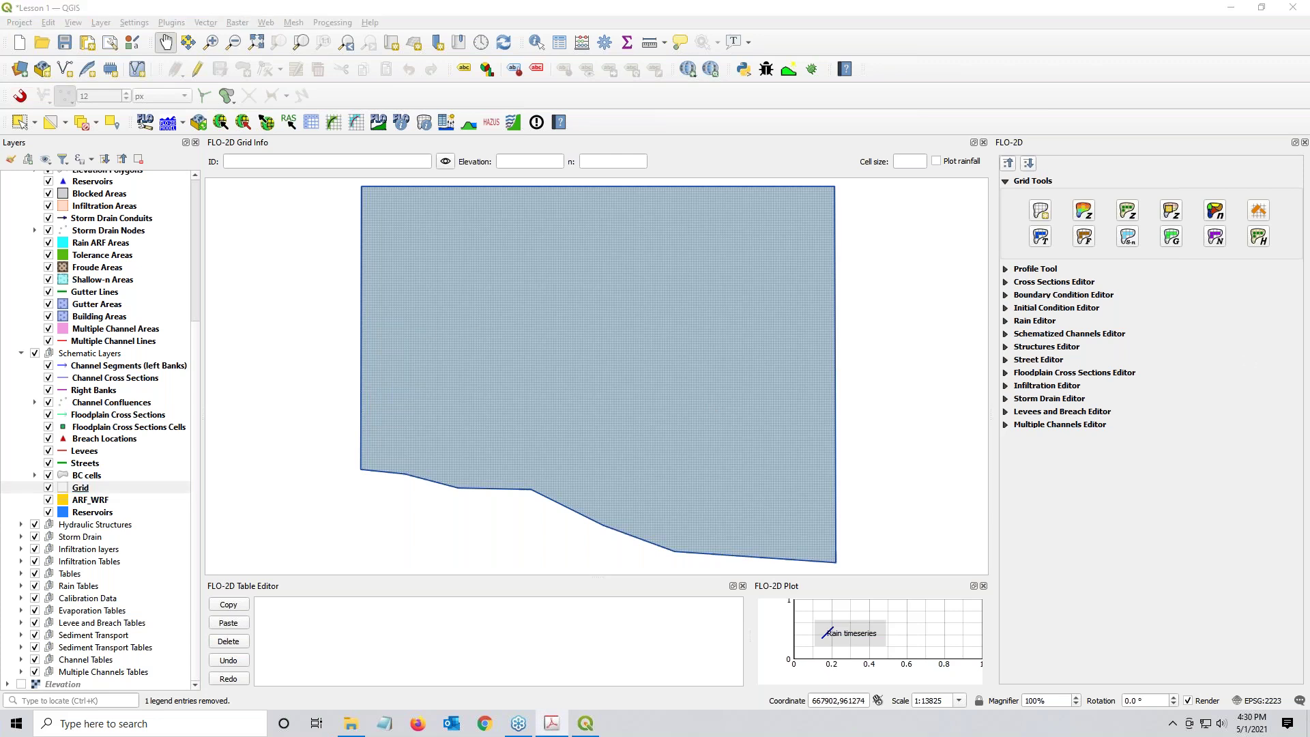
pyautogui.click(551, 724)
pyautogui.scroll(-1, 736, 335)
pyautogui.scroll(-1, 751, 382)
pyautogui.scroll(1, 790, 473)
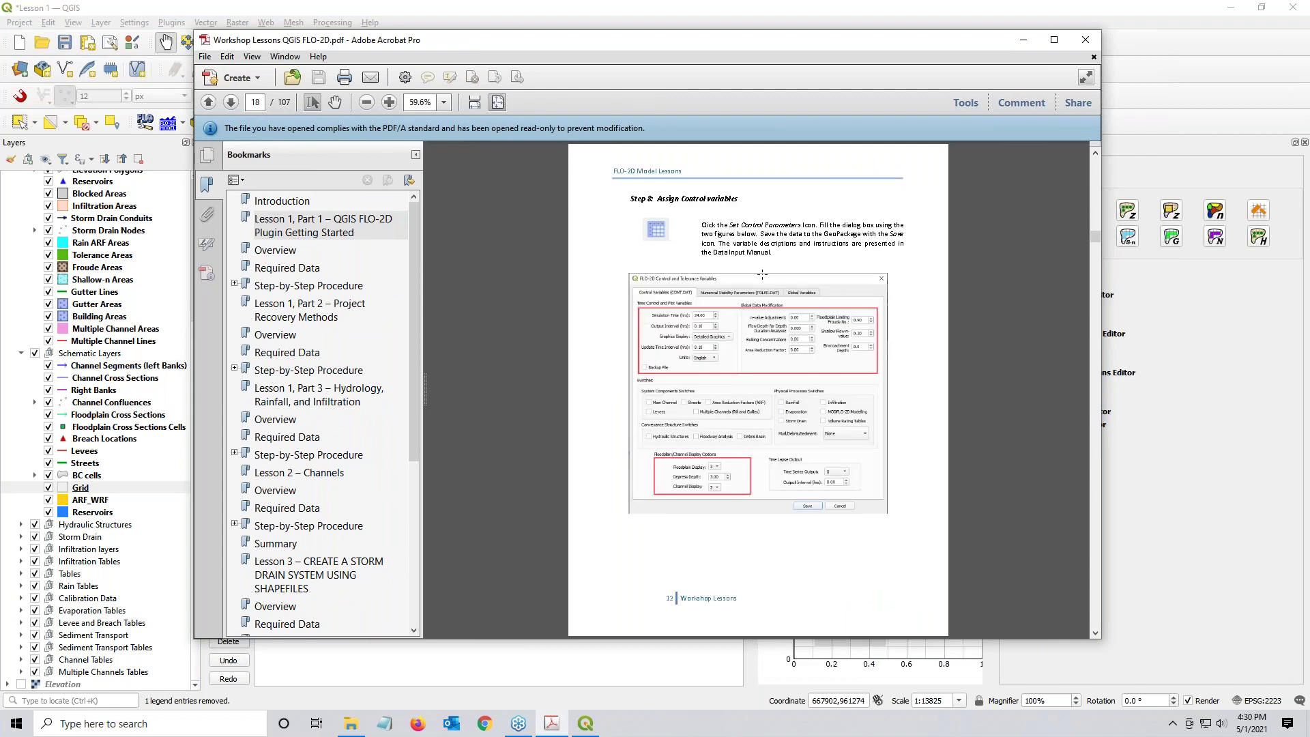
pyautogui.scroll(1, 762, 275)
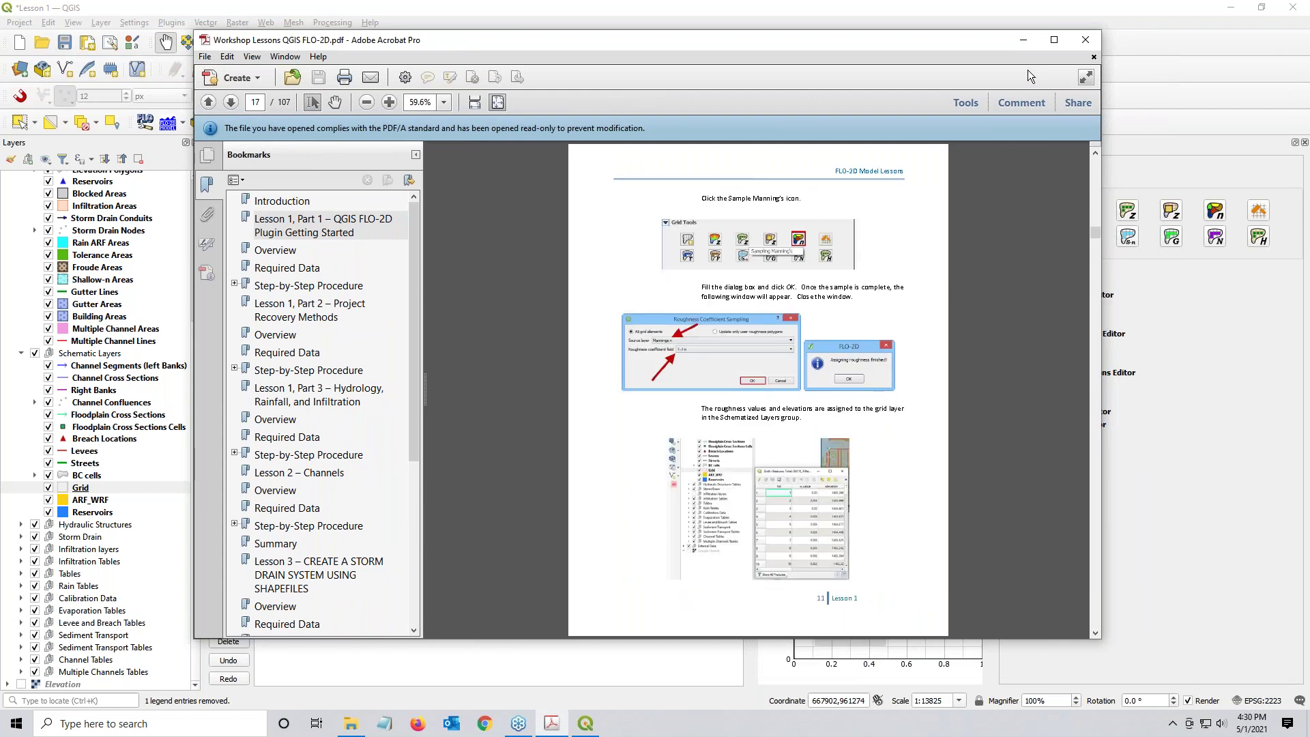
pyautogui.click(1055, 40)
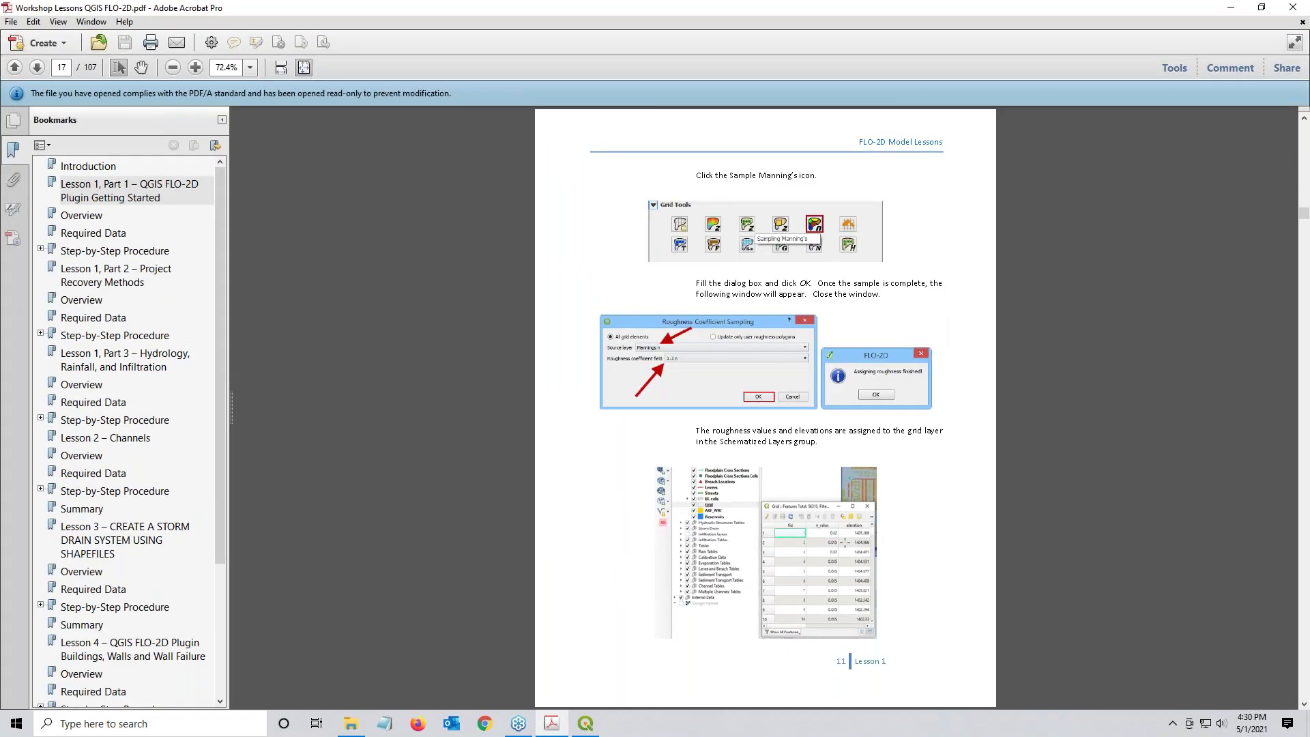
pyautogui.scroll(-1, 783, 612)
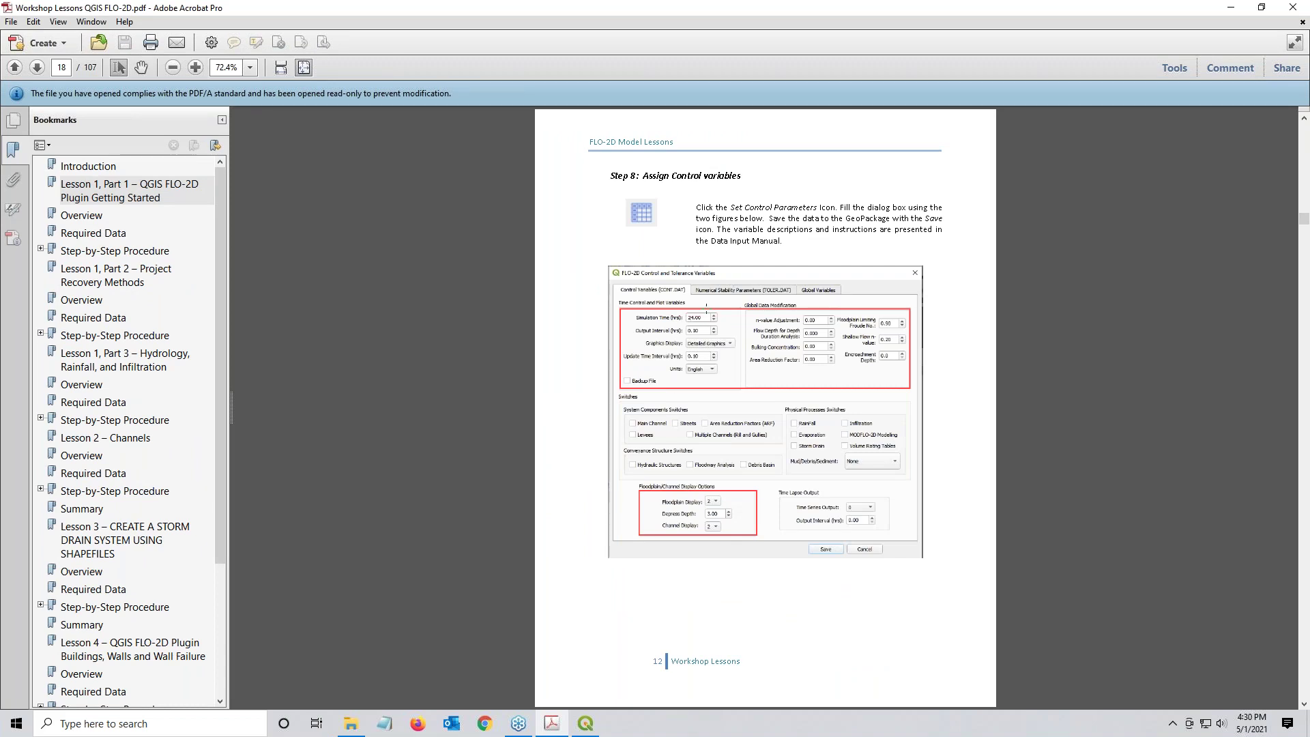
pyautogui.scroll(-1, 706, 309)
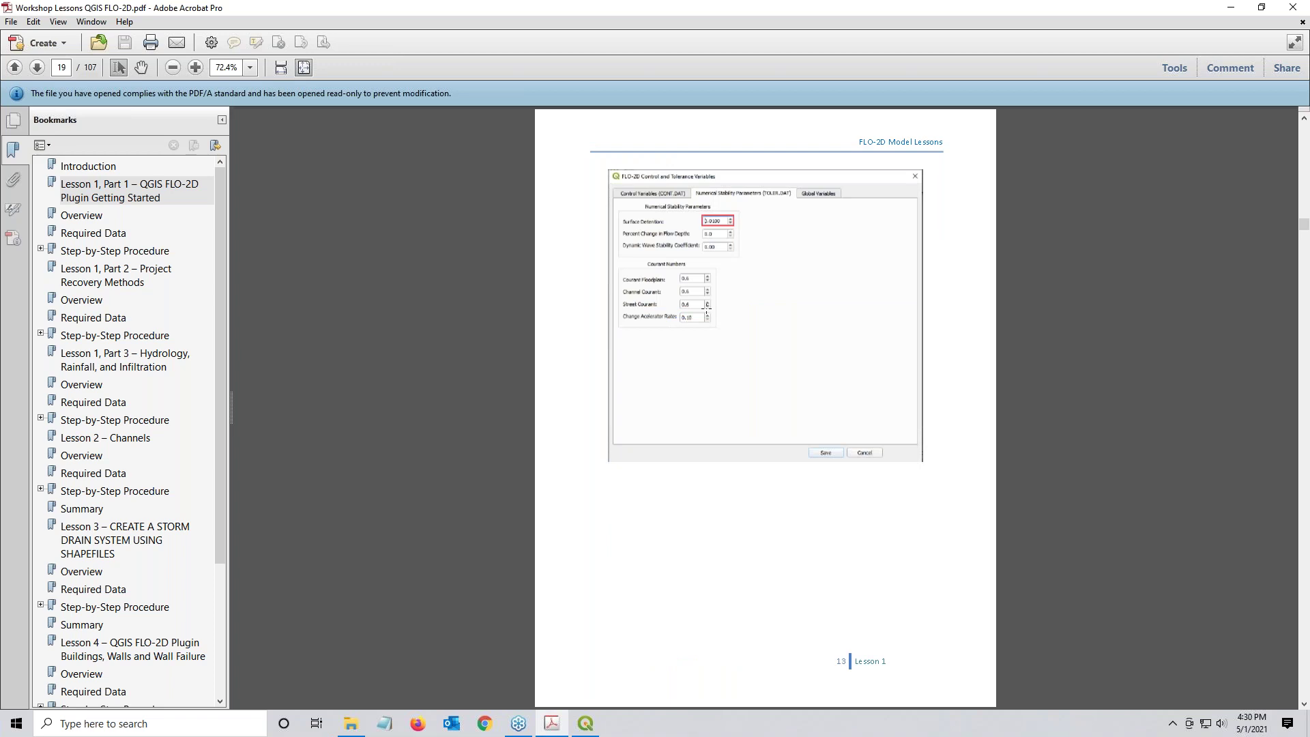
pyautogui.scroll(1, 707, 308)
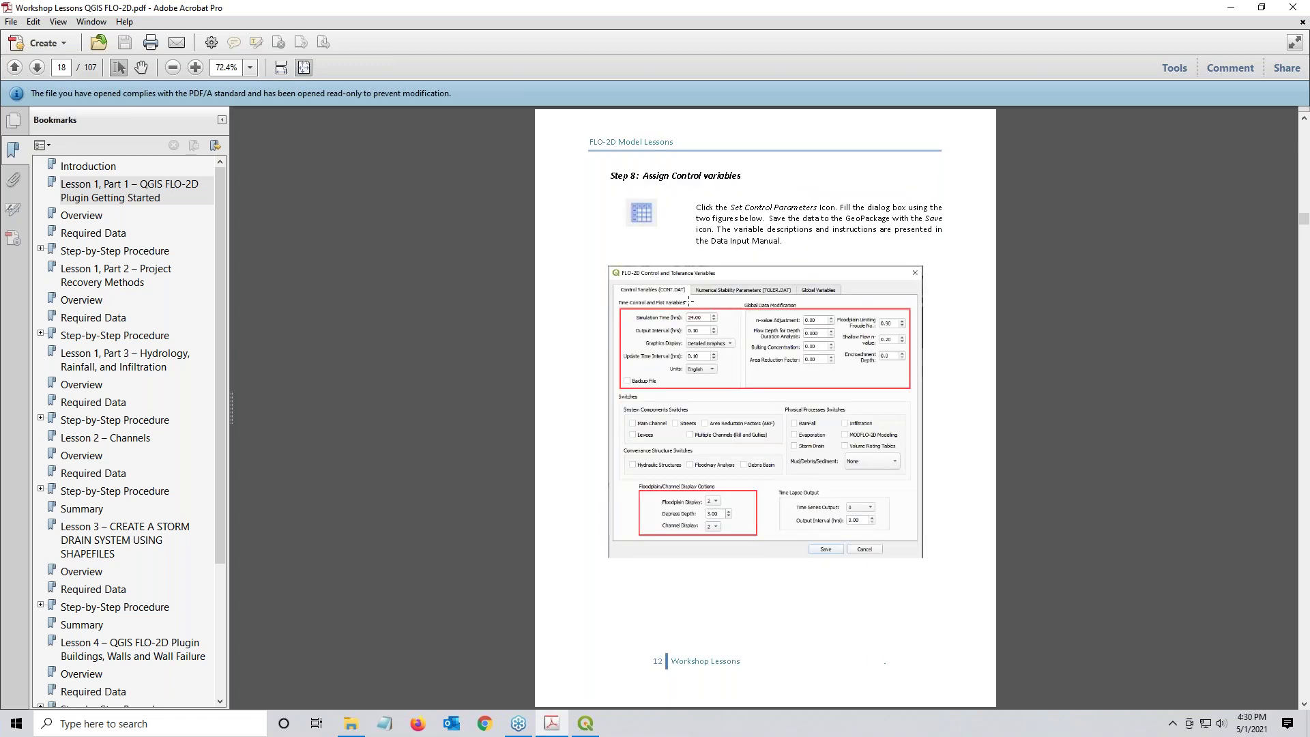
# Step: Fit the PDF to page width and read the Step 8 figures for the control variables and numerical stability parameters
pyautogui.click(282, 67)
pyautogui.scroll(-5, 561, 316)
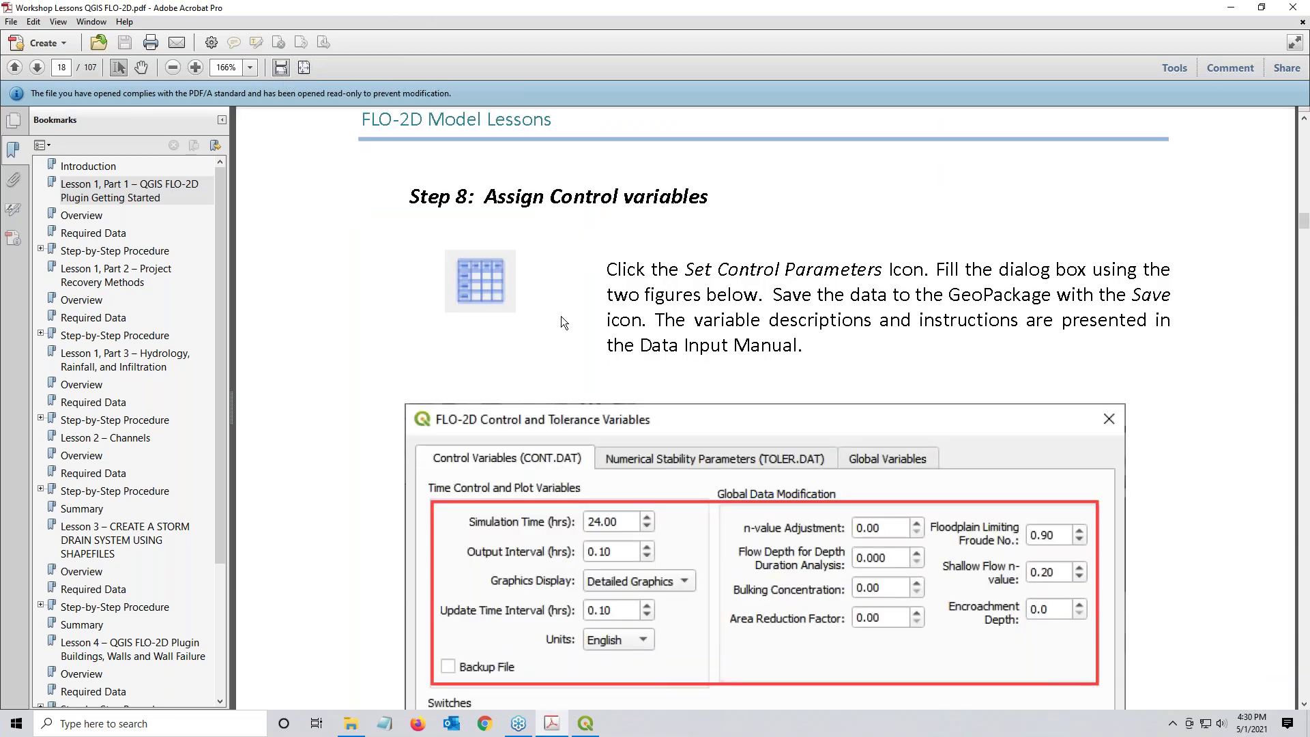
pyautogui.scroll(-3, 571, 273)
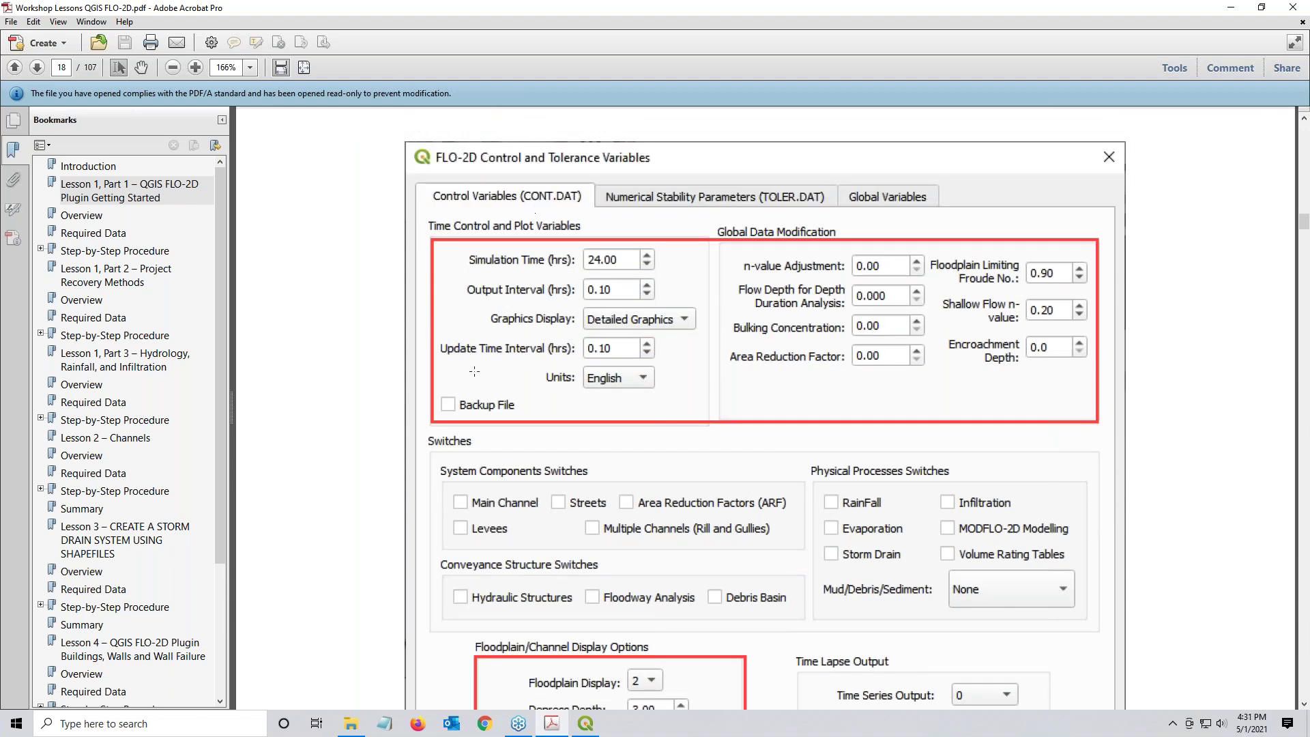
pyautogui.scroll(-5, 846, 600)
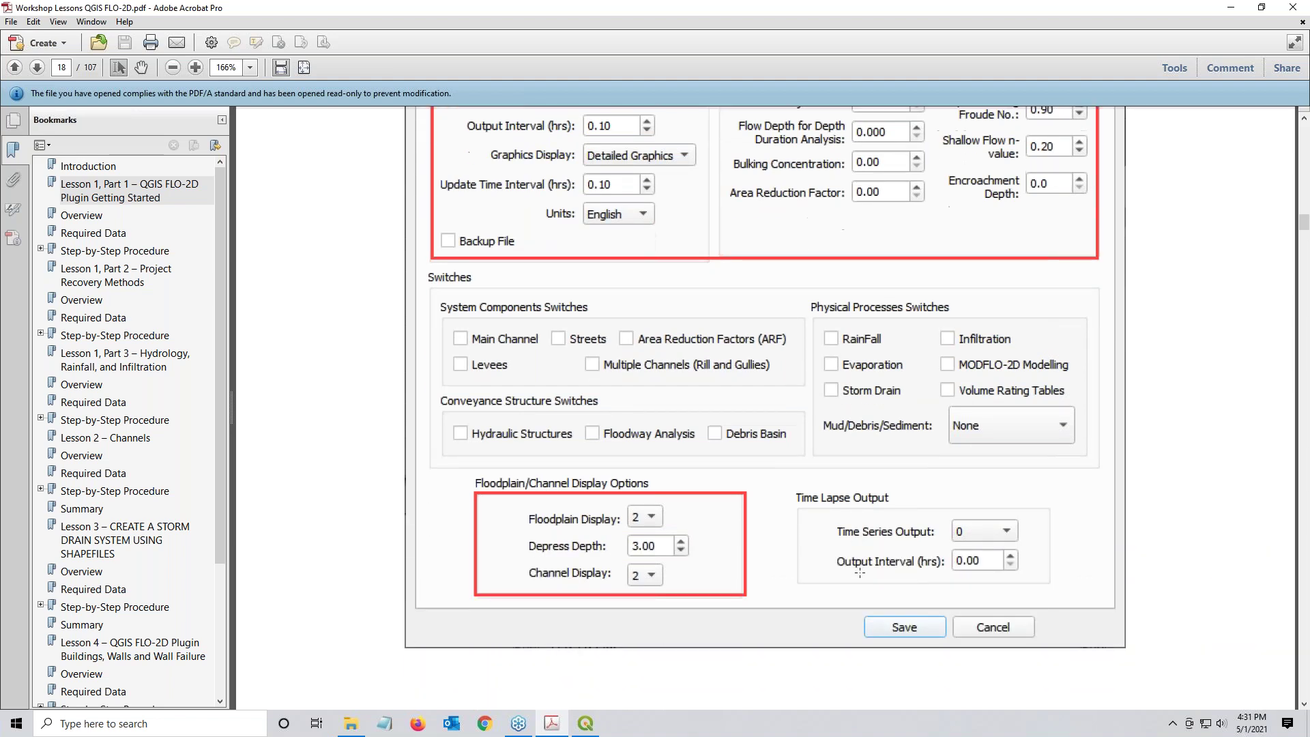
pyautogui.scroll(5, 859, 573)
pyautogui.scroll(-5, 860, 574)
pyautogui.scroll(1, 859, 574)
pyautogui.scroll(-20, 862, 574)
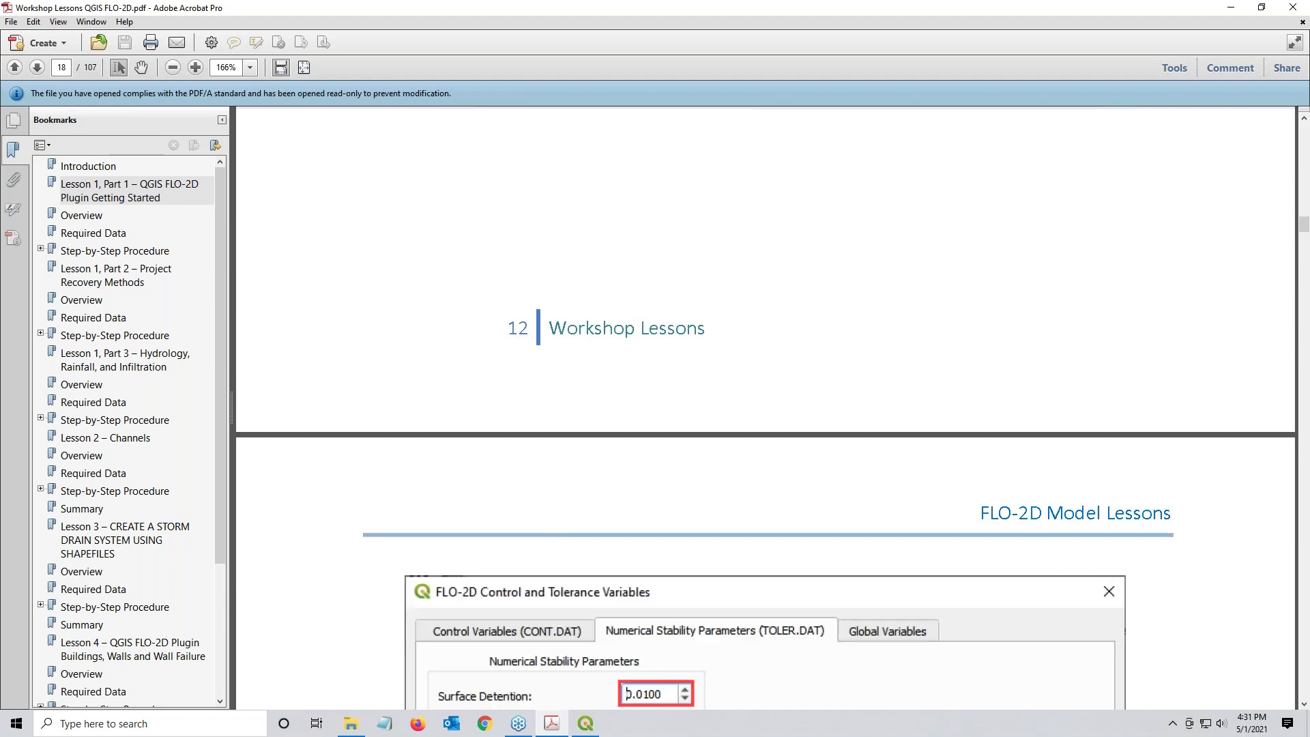
pyautogui.scroll(-4, 737, 282)
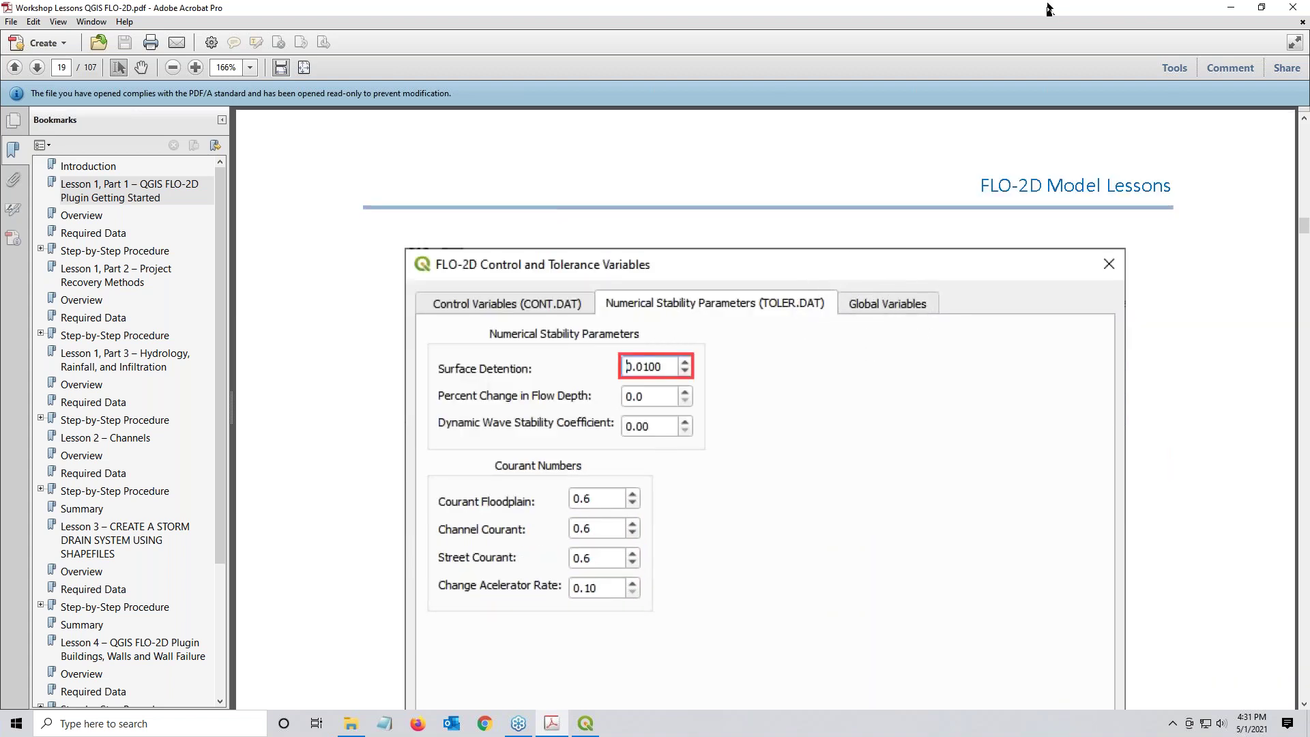
# Step: Back in QGIS, open the FLO-2D control parameters and set simulation time to 24 hours, output interval to 0.1 and update time interval to 0.1
pyautogui.hotkey('alt', 'Tab')
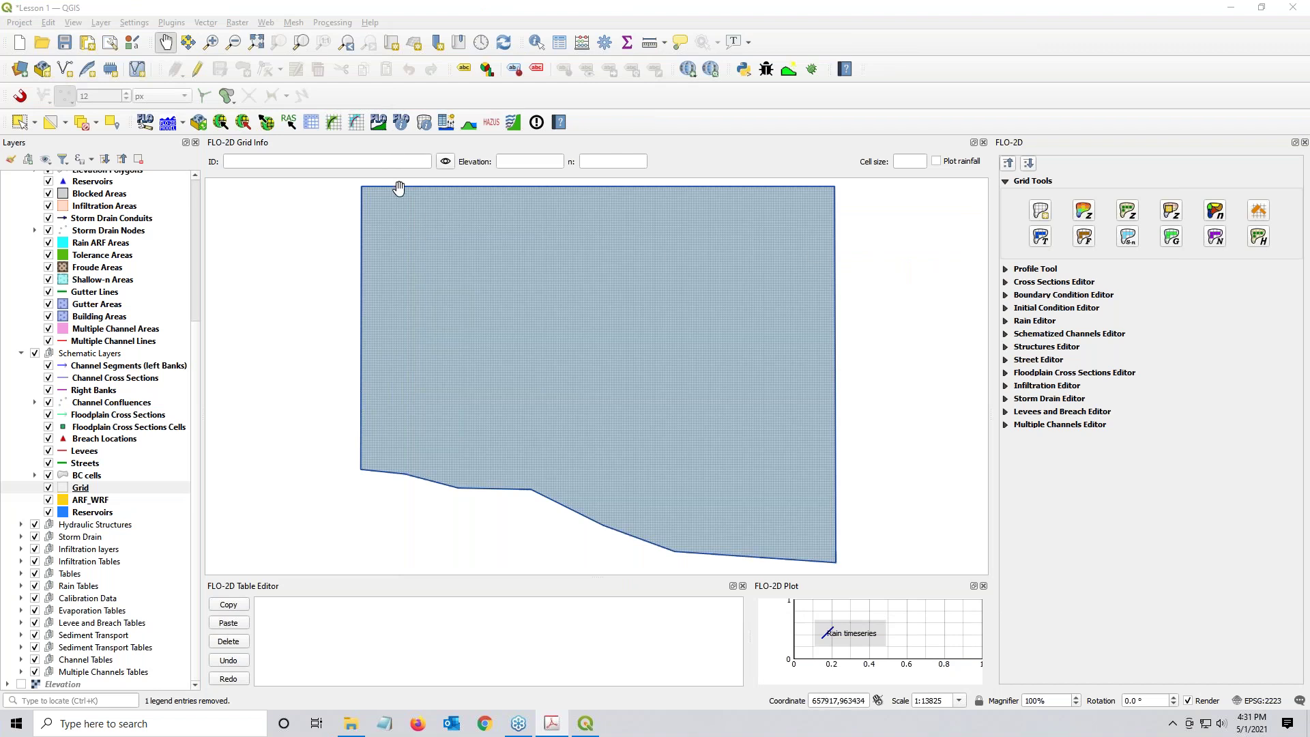
pyautogui.click(311, 123)
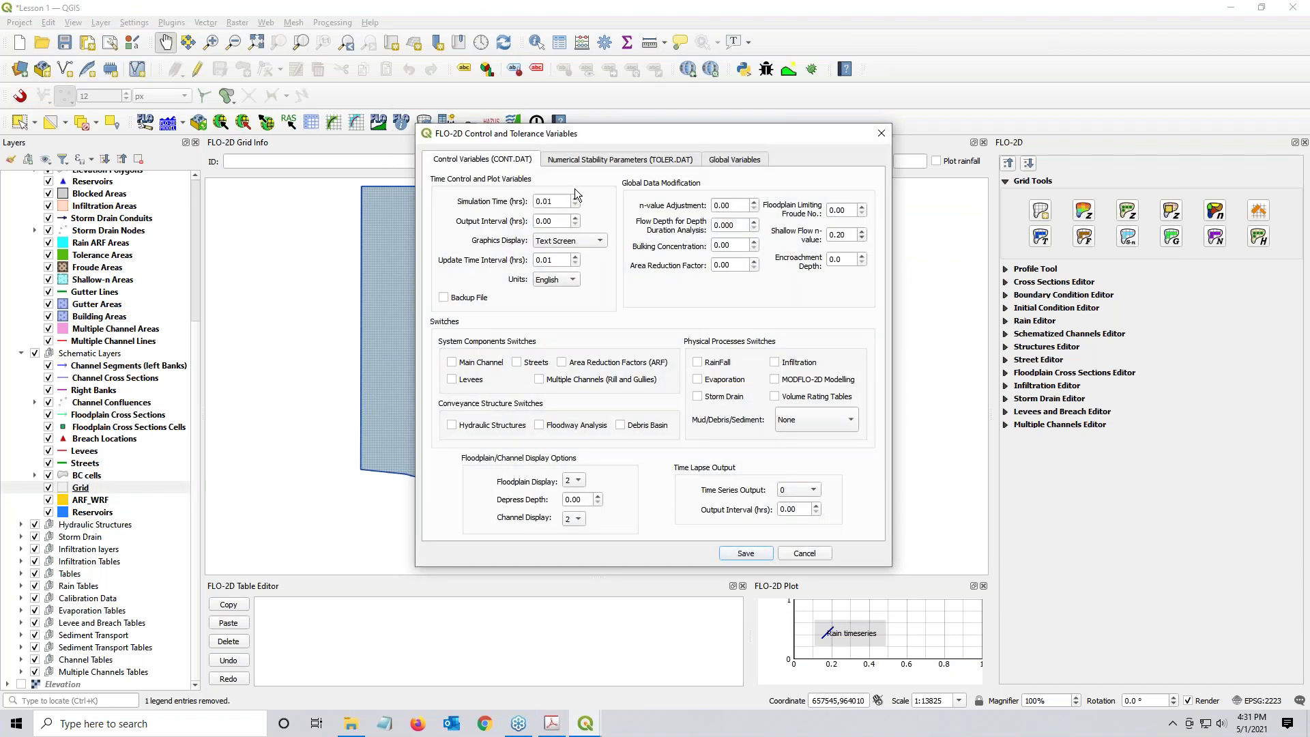
pyautogui.doubleClick(563, 201)
pyautogui.write('24')
pyautogui.press('Tab')
pyautogui.write('0.1')
pyautogui.doubleClick(549, 222)
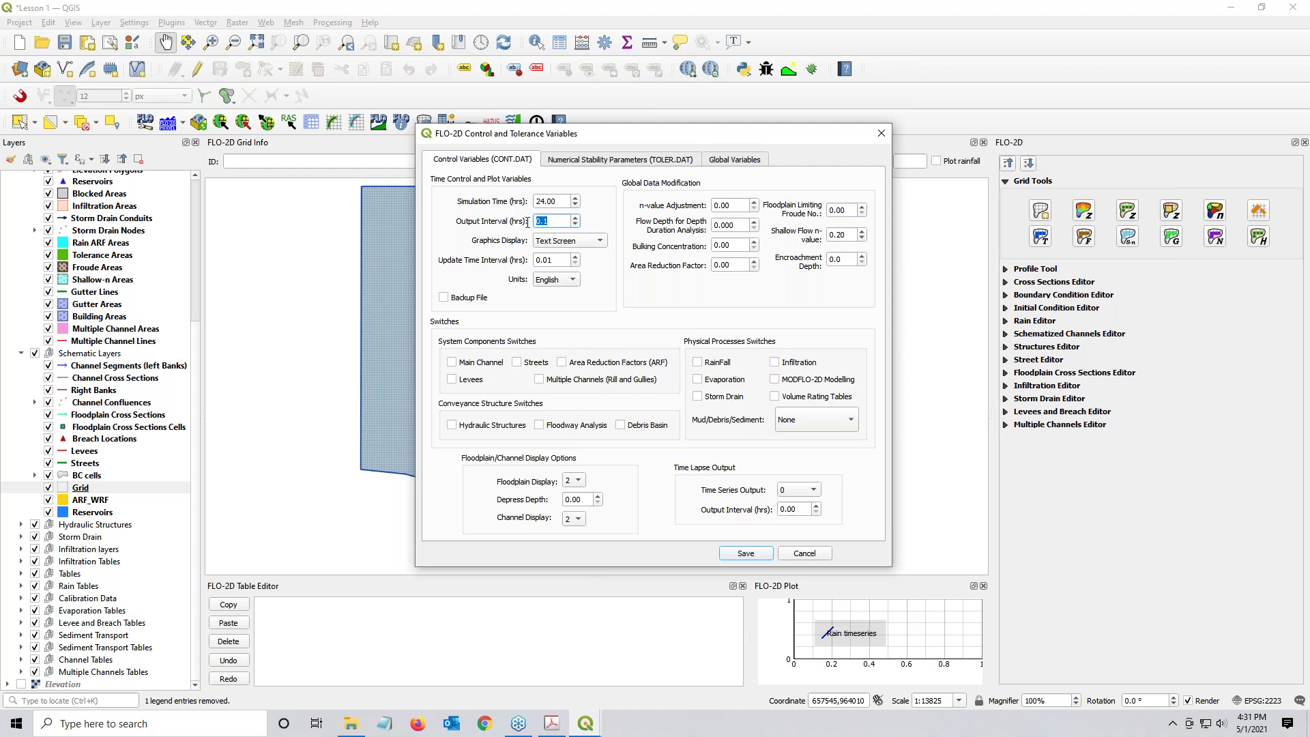
pyautogui.doubleClick(555, 260)
pyautogui.write('.0.1')
pyautogui.doubleClick(544, 259)
# Step: Set the floodplain limiting Froude number to 0.9 and the depress depth to 3.00 in the control variables
pyautogui.doubleClick(854, 212)
pyautogui.write('0.9')
pyautogui.click(849, 236)
pyautogui.doubleClick(849, 236)
pyautogui.doubleClick(584, 501)
pyautogui.write('3.00')
# Step: Set the surface detention to 0.01 in the numerical stability parameters and save the control and tolerance variables
pyautogui.click(623, 161)
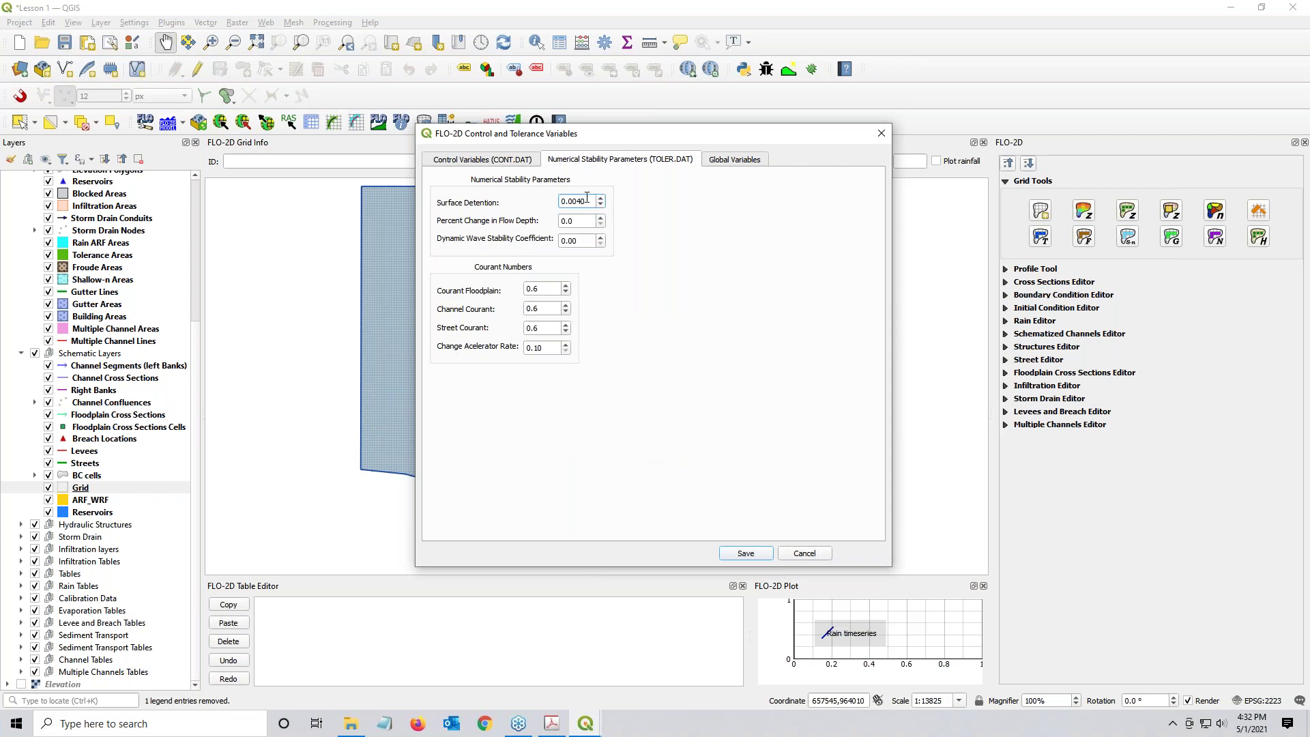
pyautogui.moveTo(585, 200); pyautogui.dragTo(528, 198)
pyautogui.write('0.01')
pyautogui.click(746, 552)
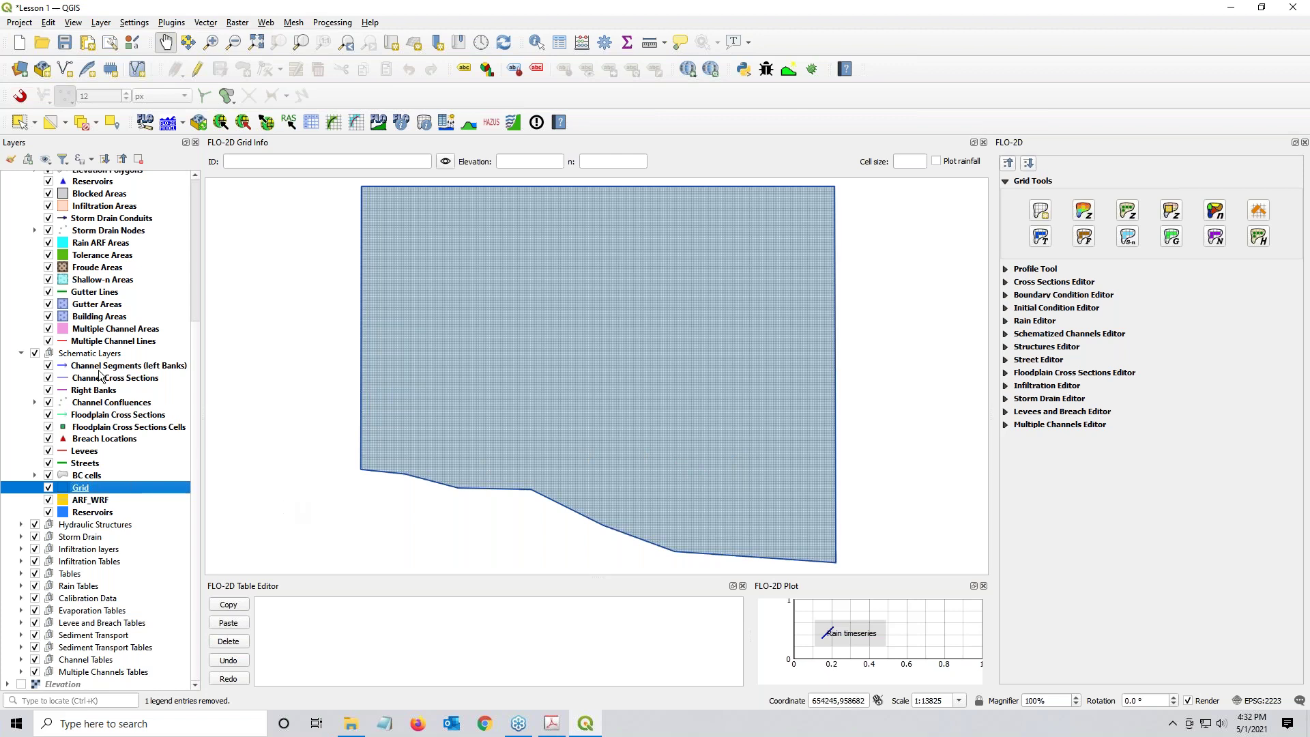
# Step: Return to the lesson PDF in Adobe Acrobat and read Steps 9 to 11 on saving, exporting and running the project
pyautogui.scroll(3, 71, 379)
pyautogui.scroll(3, 71, 379)
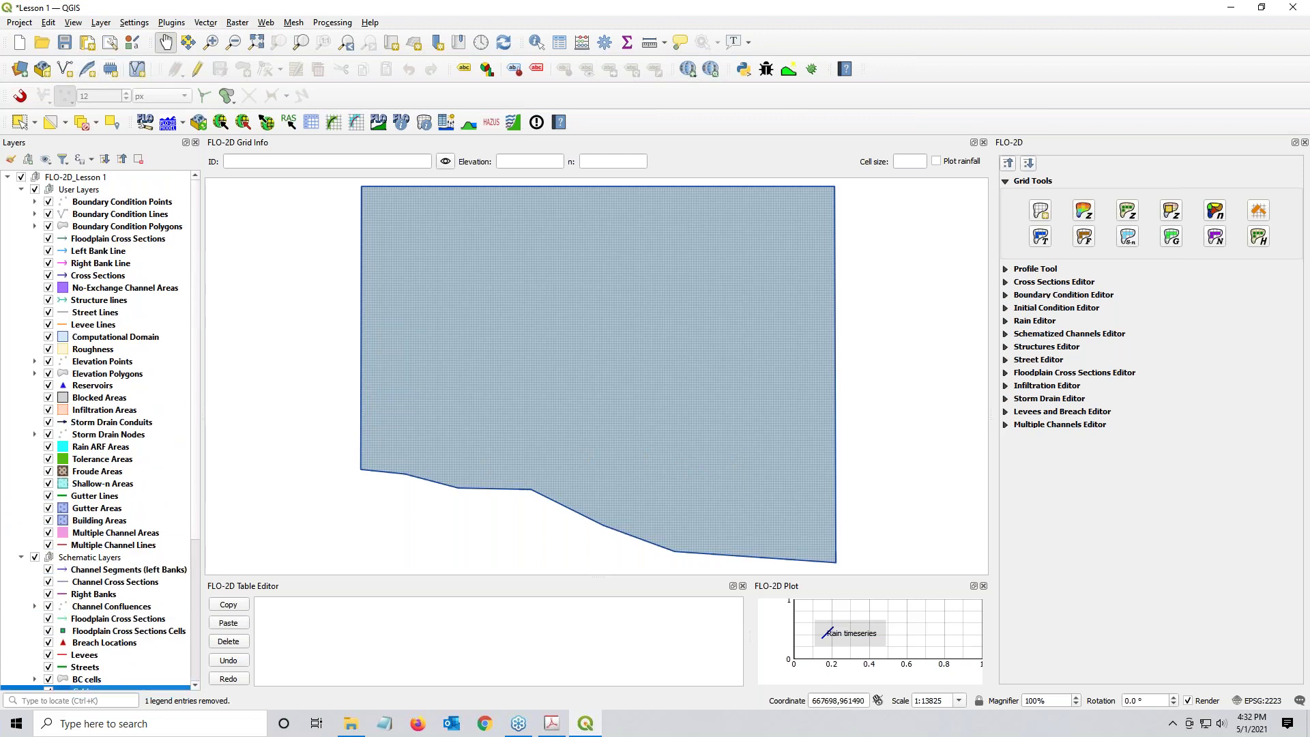
pyautogui.hotkey('alt', 'Tab')
pyautogui.scroll(2, 420, 183)
pyautogui.scroll(-1, 423, 270)
pyautogui.scroll(2, 423, 270)
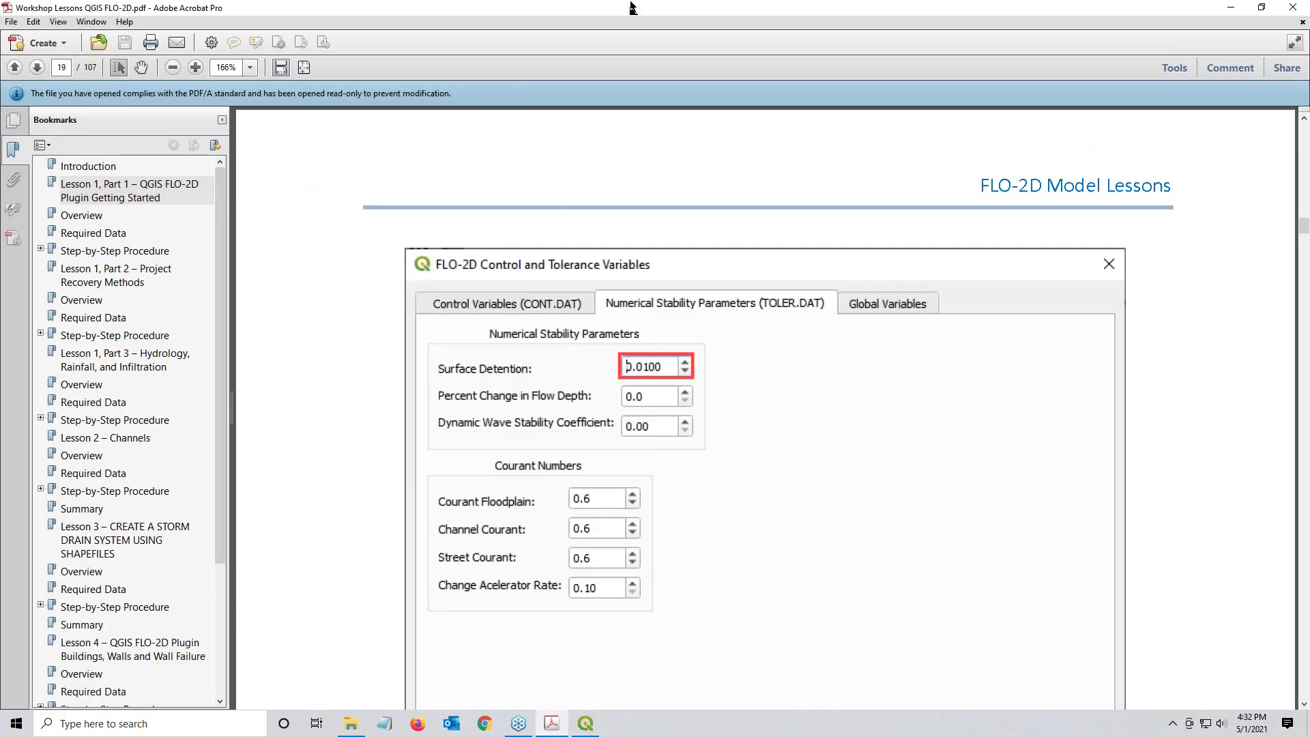
pyautogui.doubleClick(686, 8)
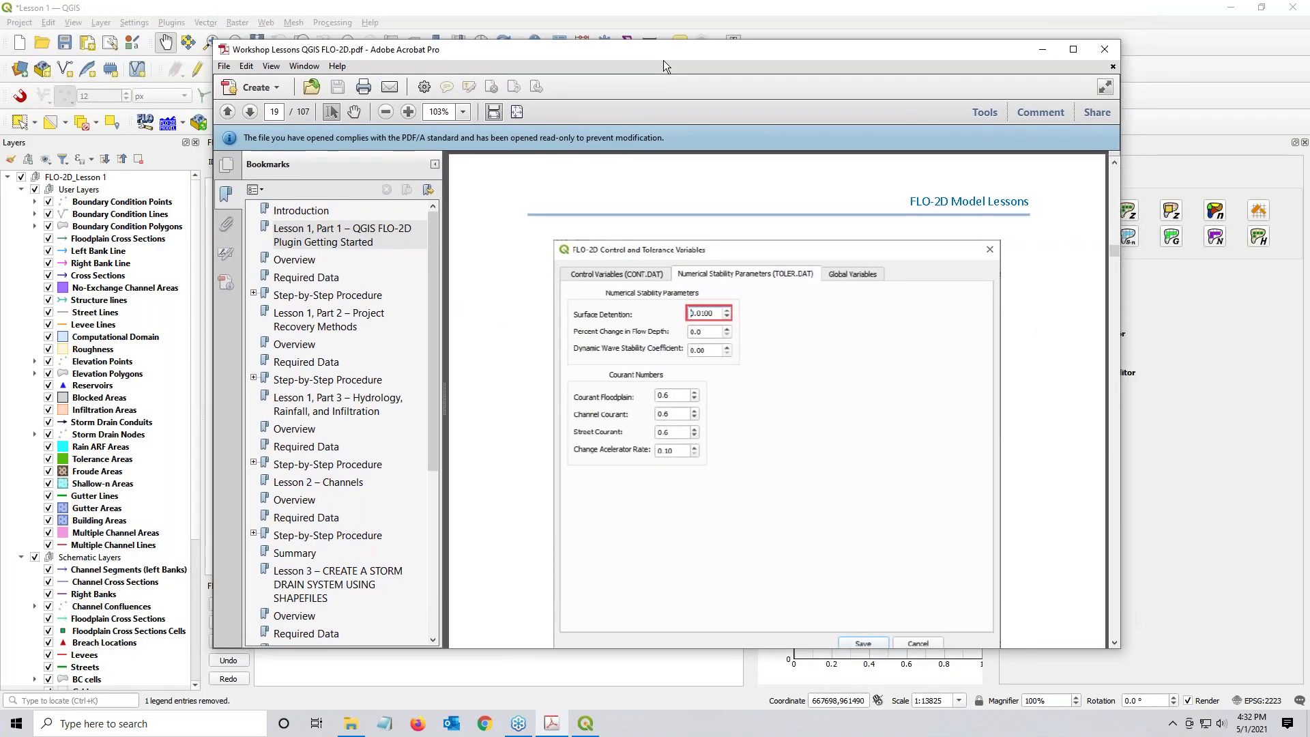
pyautogui.doubleClick(678, 12)
pyautogui.scroll(-10, 459, 325)
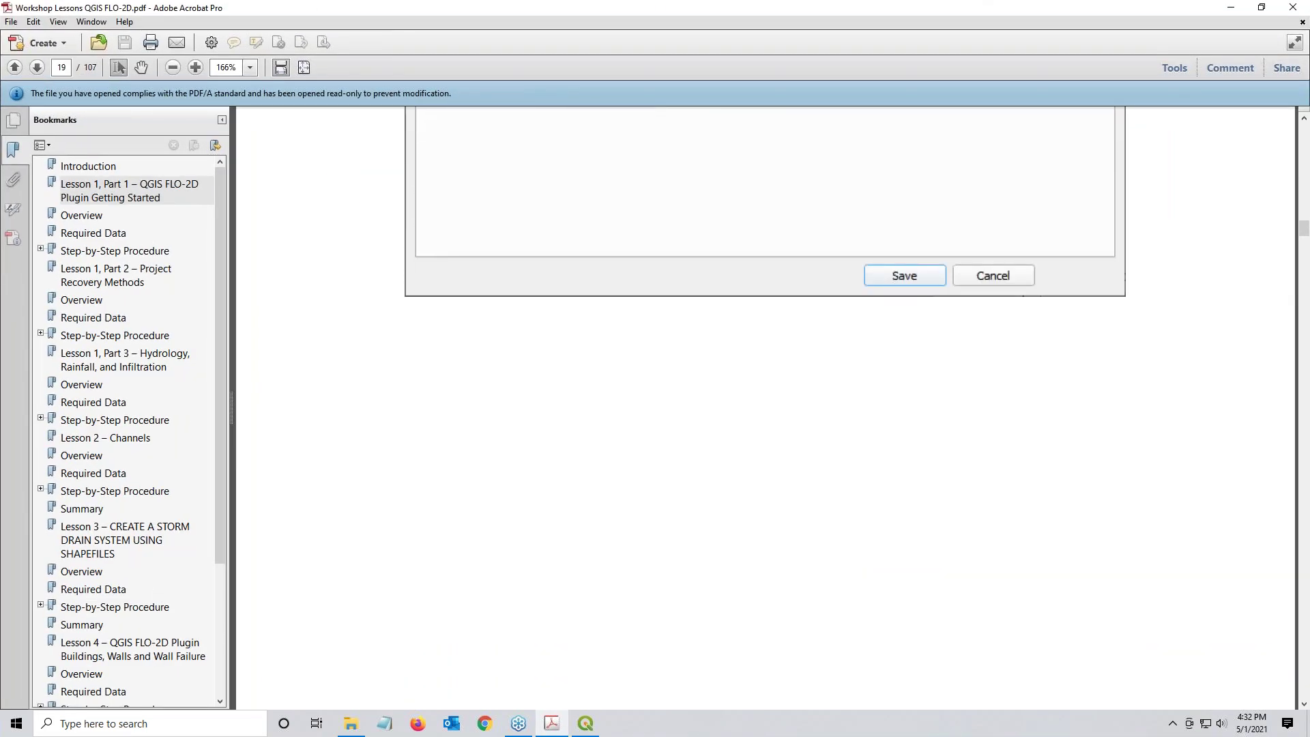
pyautogui.scroll(-12, 468, 338)
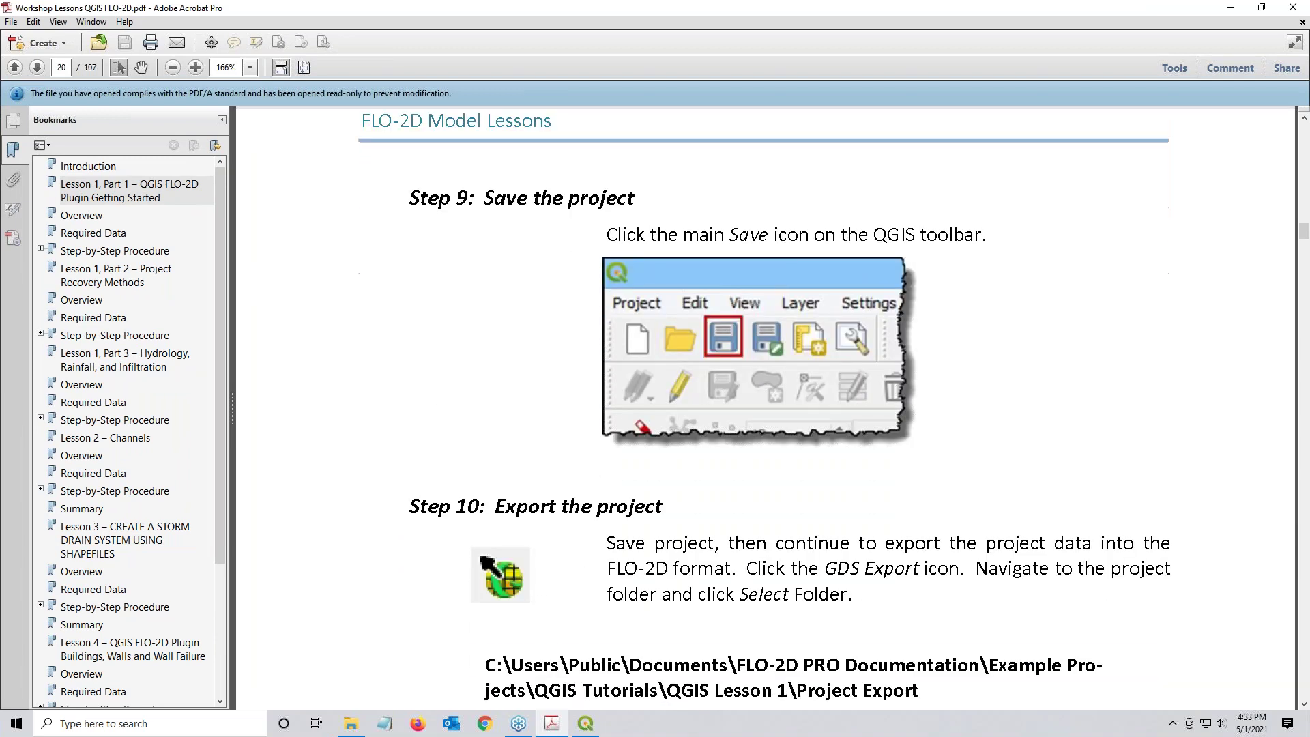
pyautogui.scroll(-5, 772, 409)
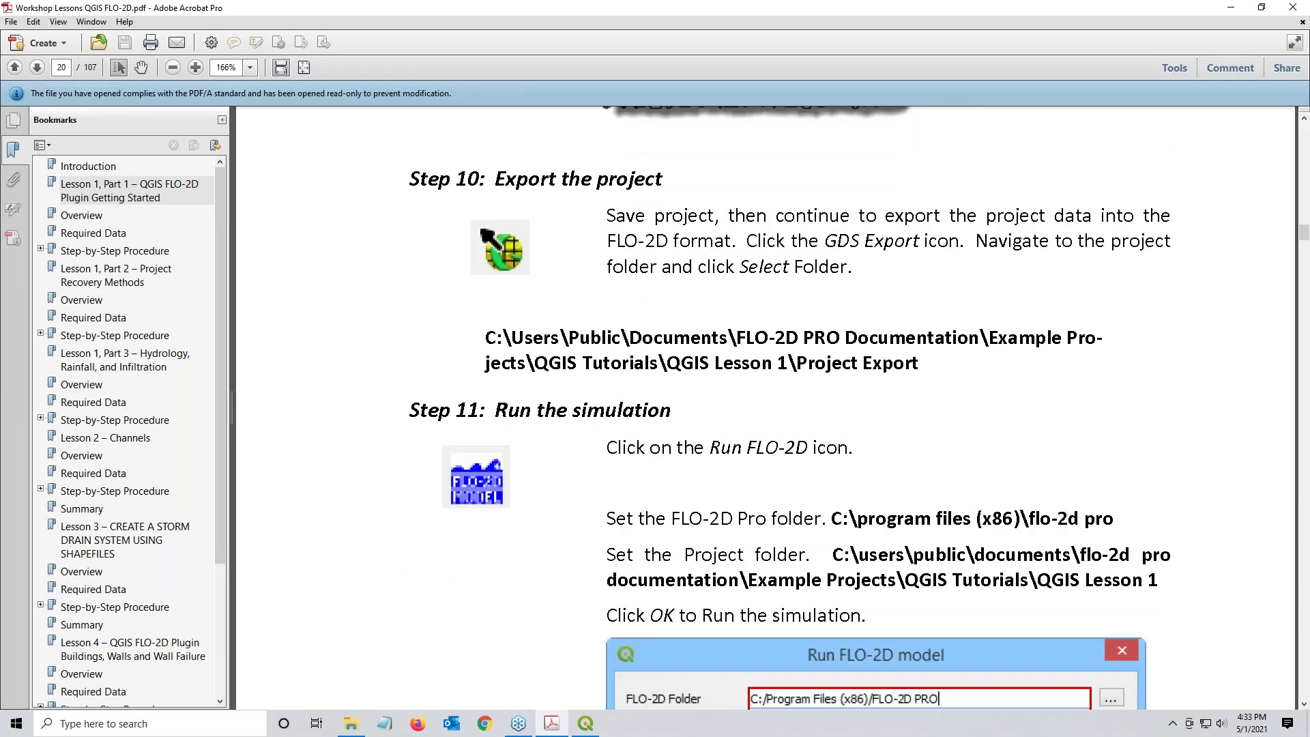
pyautogui.scroll(-2, 771, 409)
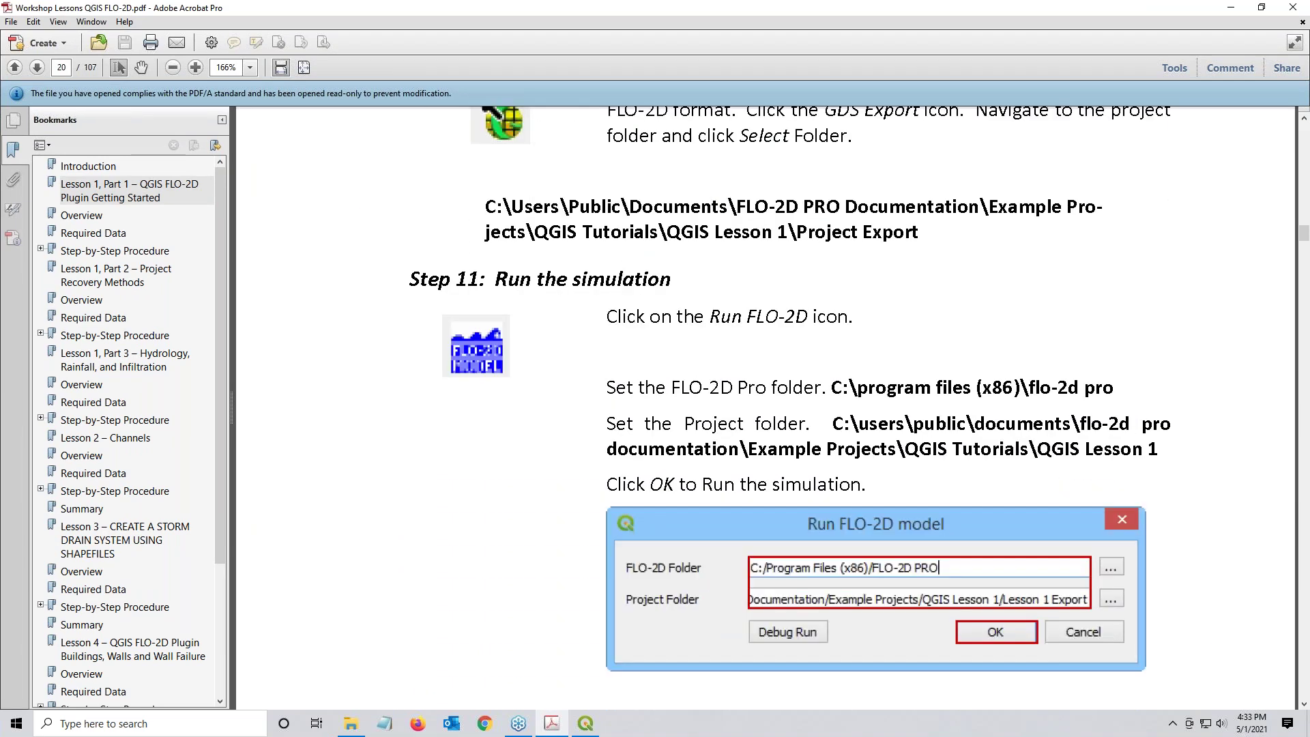
# Step: Switch to QGIS, save the project, and start the GDS export with Rain excluded and Manning's n and Topo included
pyautogui.hotkey('alt', 'Tab')
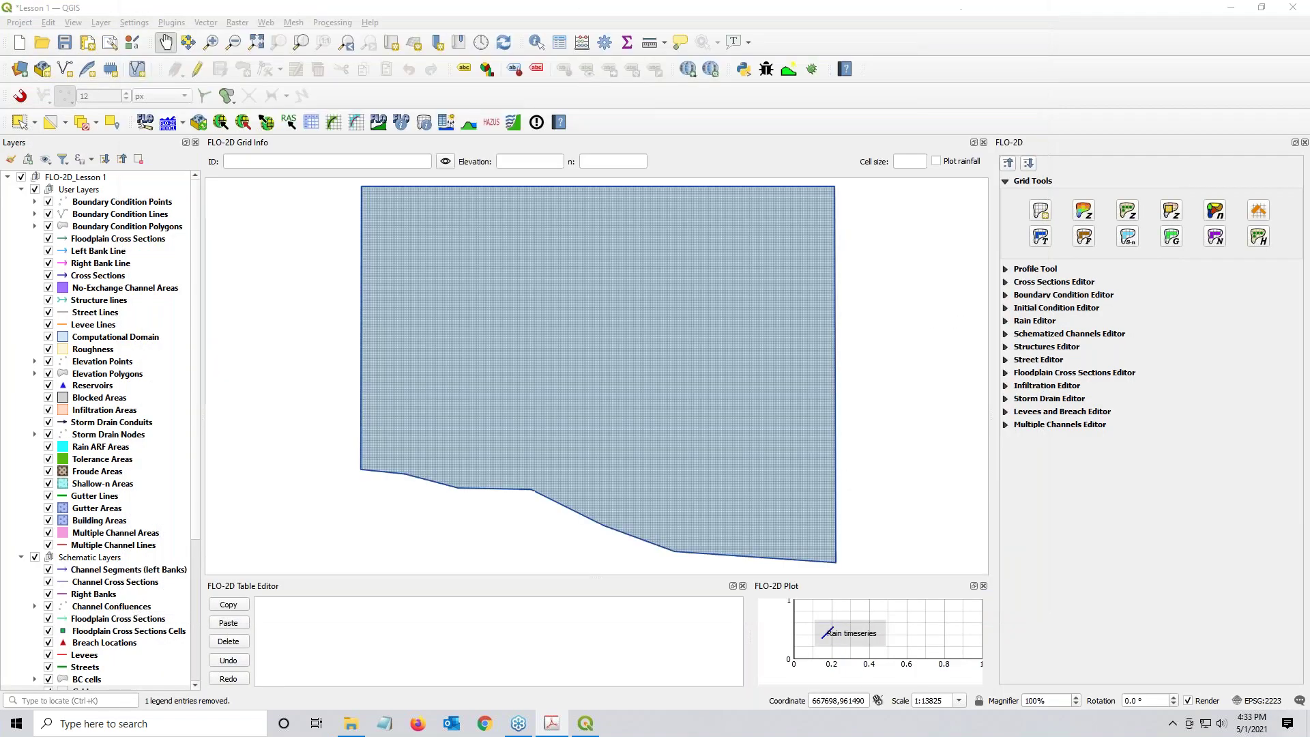
pyautogui.click(68, 45)
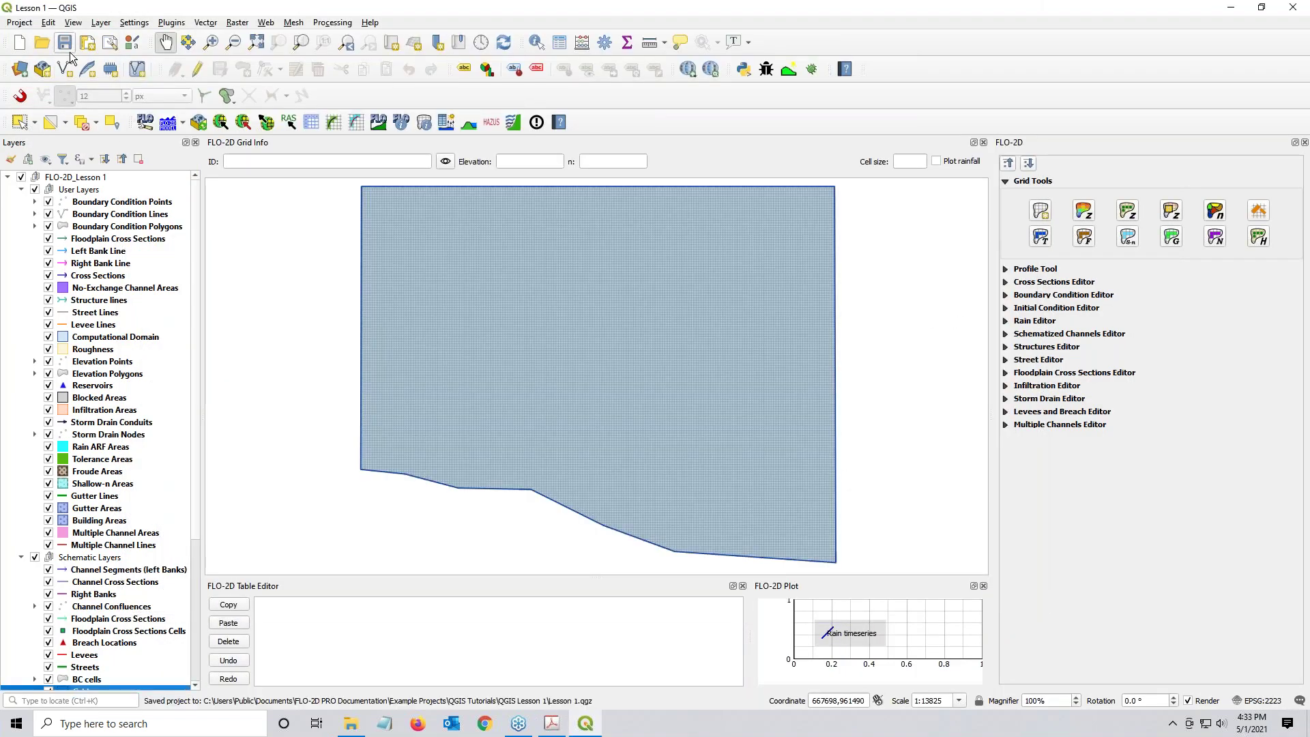
pyautogui.click(265, 124)
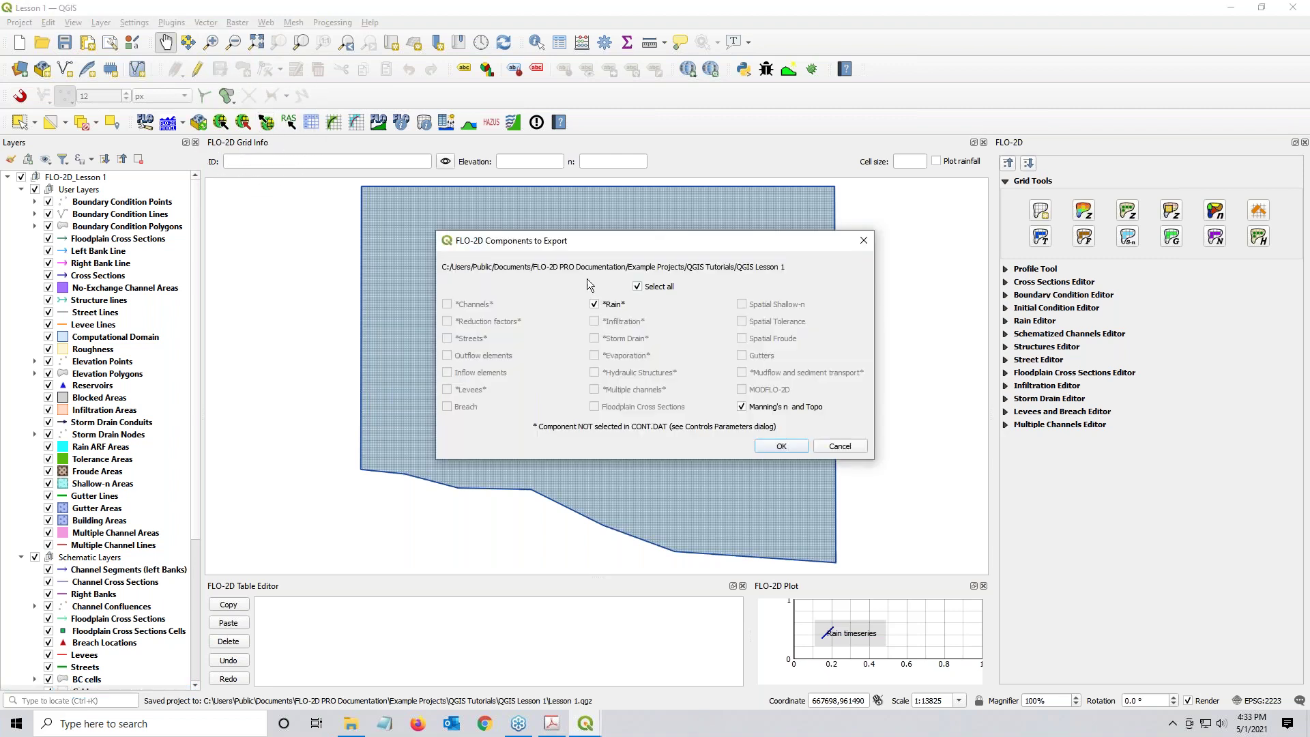
pyautogui.click(606, 307)
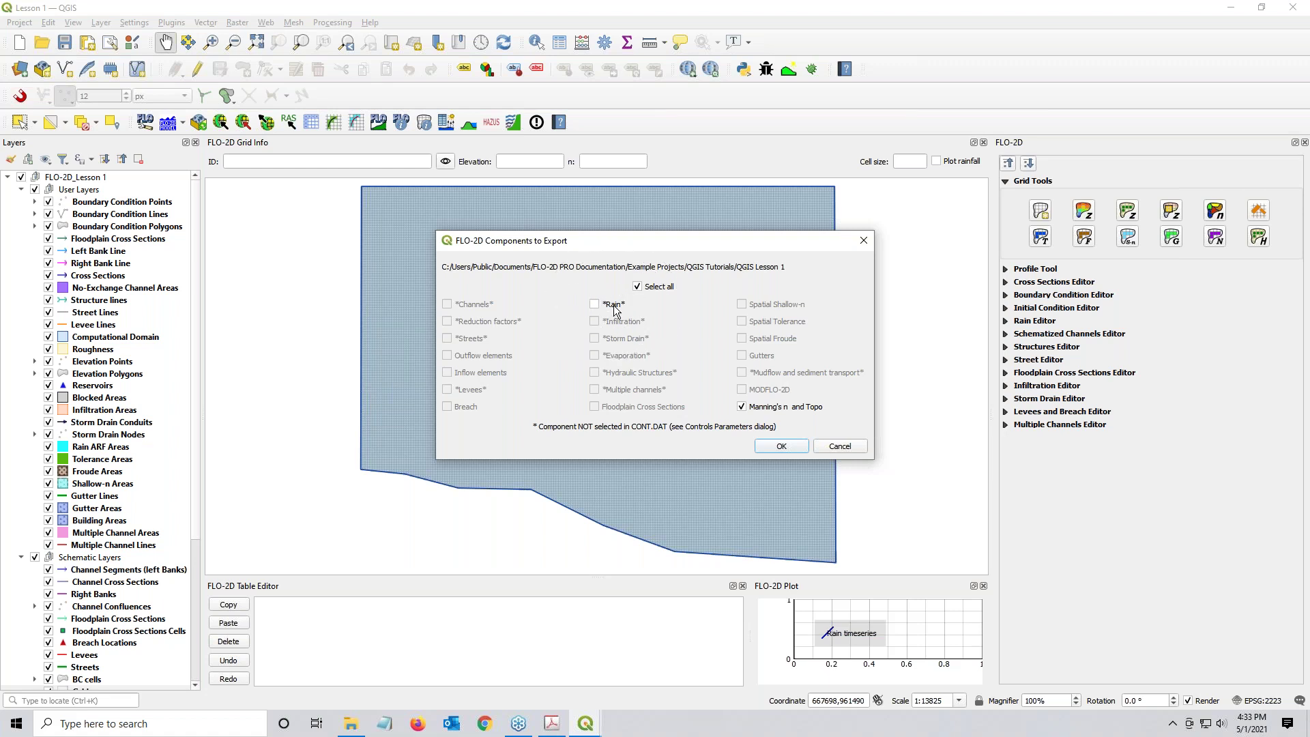
pyautogui.click(778, 447)
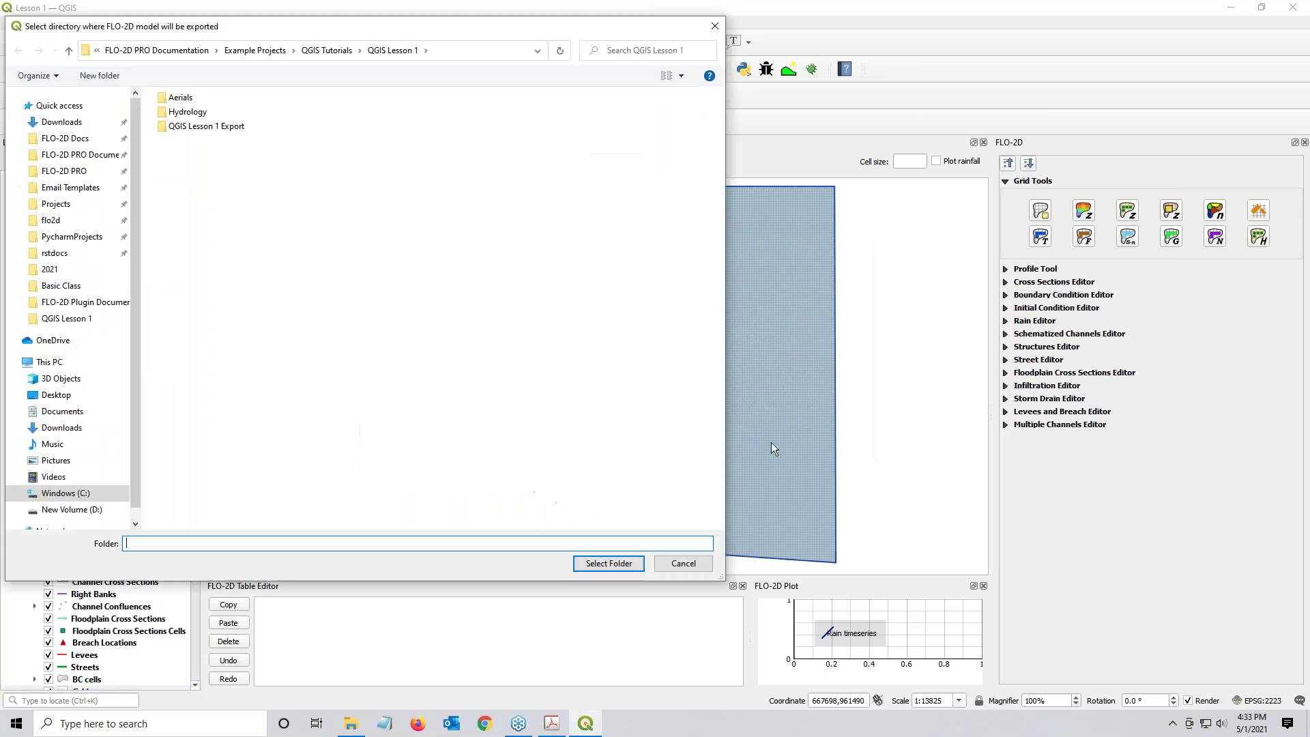
# Step: Export the FLO-2D model files into the QGIS Lesson 1 Export folder and dismiss the export summary
pyautogui.click(194, 127)
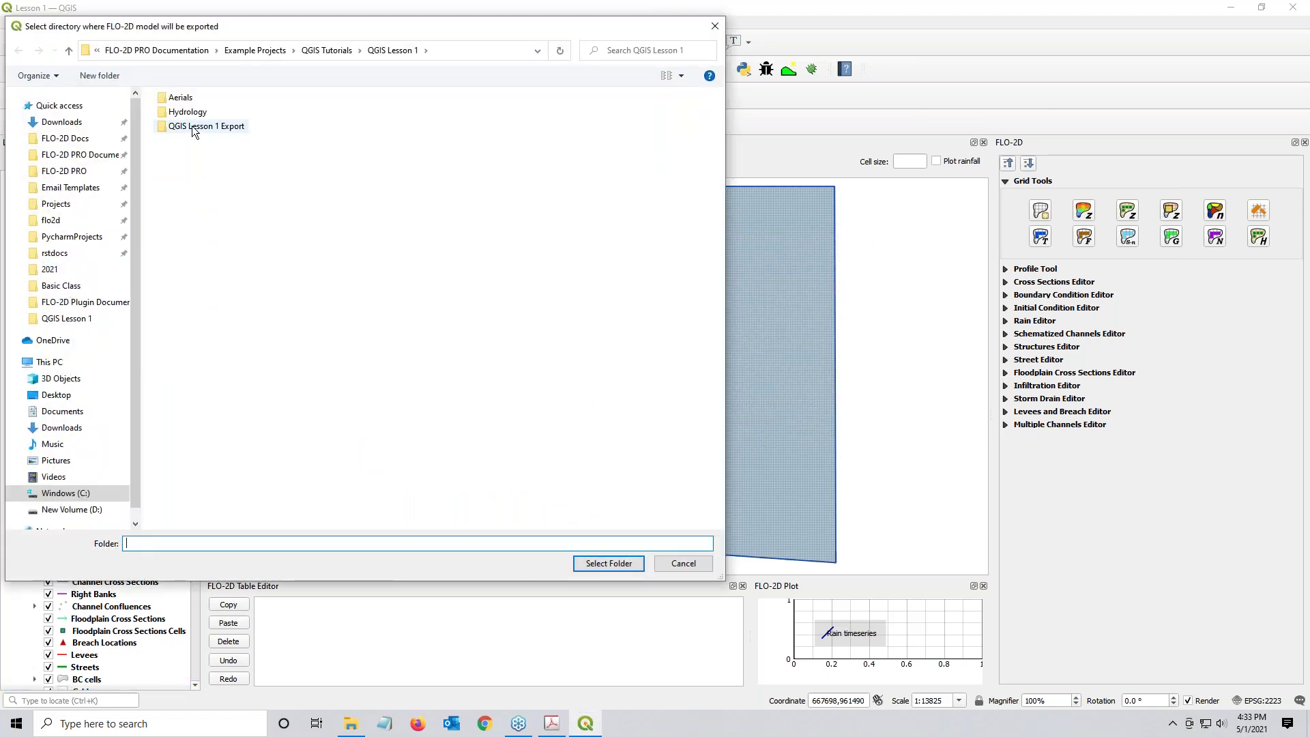
pyautogui.doubleClick(228, 126)
pyautogui.click(604, 562)
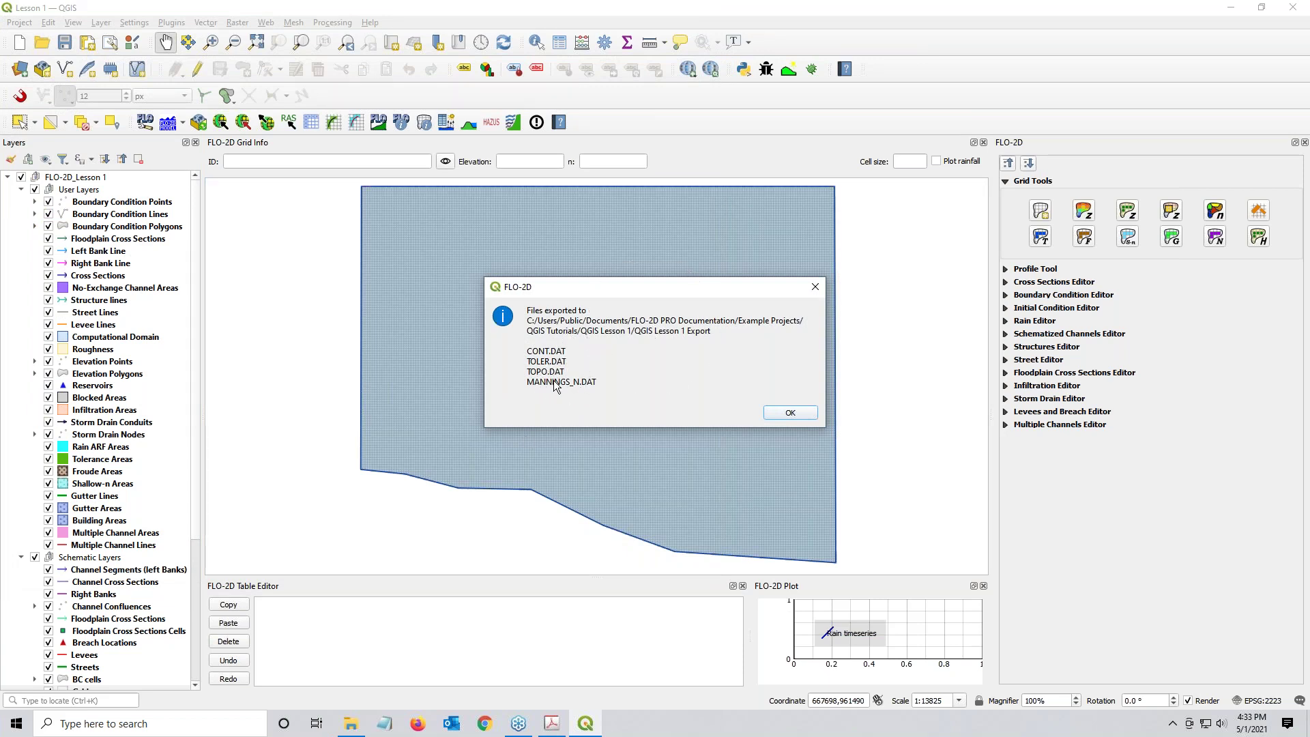
pyautogui.click(804, 415)
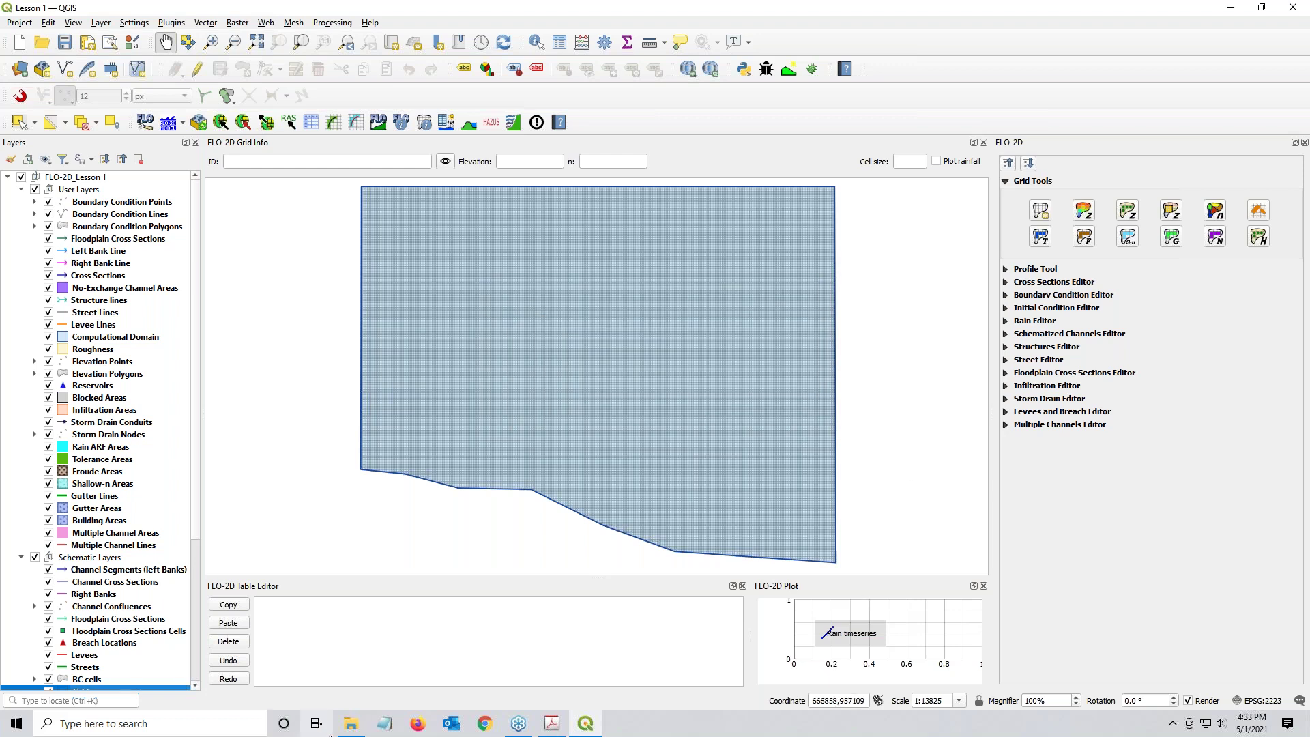
# Step: Open the QGIS Lesson 1 Export folder in File Explorer and open all four exported DAT files in Notepad++
pyautogui.click(351, 724)
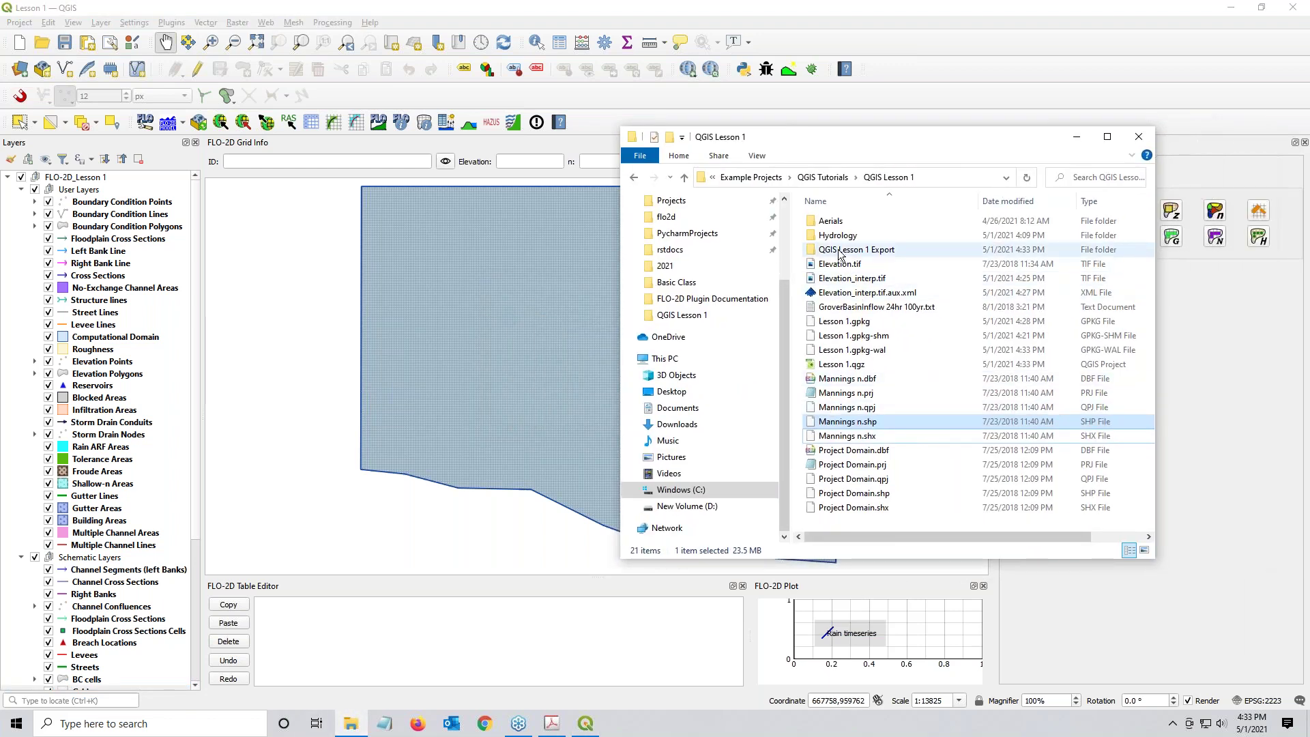
pyautogui.doubleClick(840, 250)
pyautogui.moveTo(841, 274); pyautogui.dragTo(837, 202)
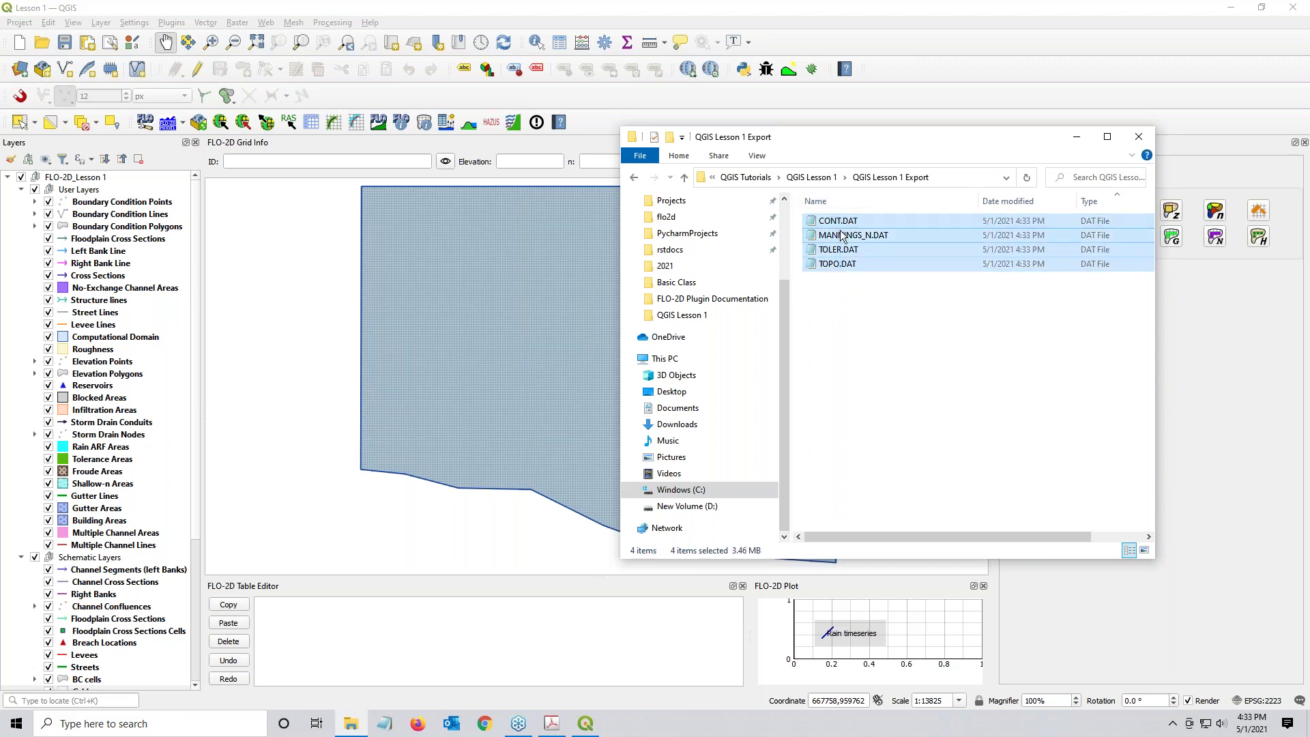
pyautogui.rightClick(842, 233)
pyautogui.moveTo(887, 285)
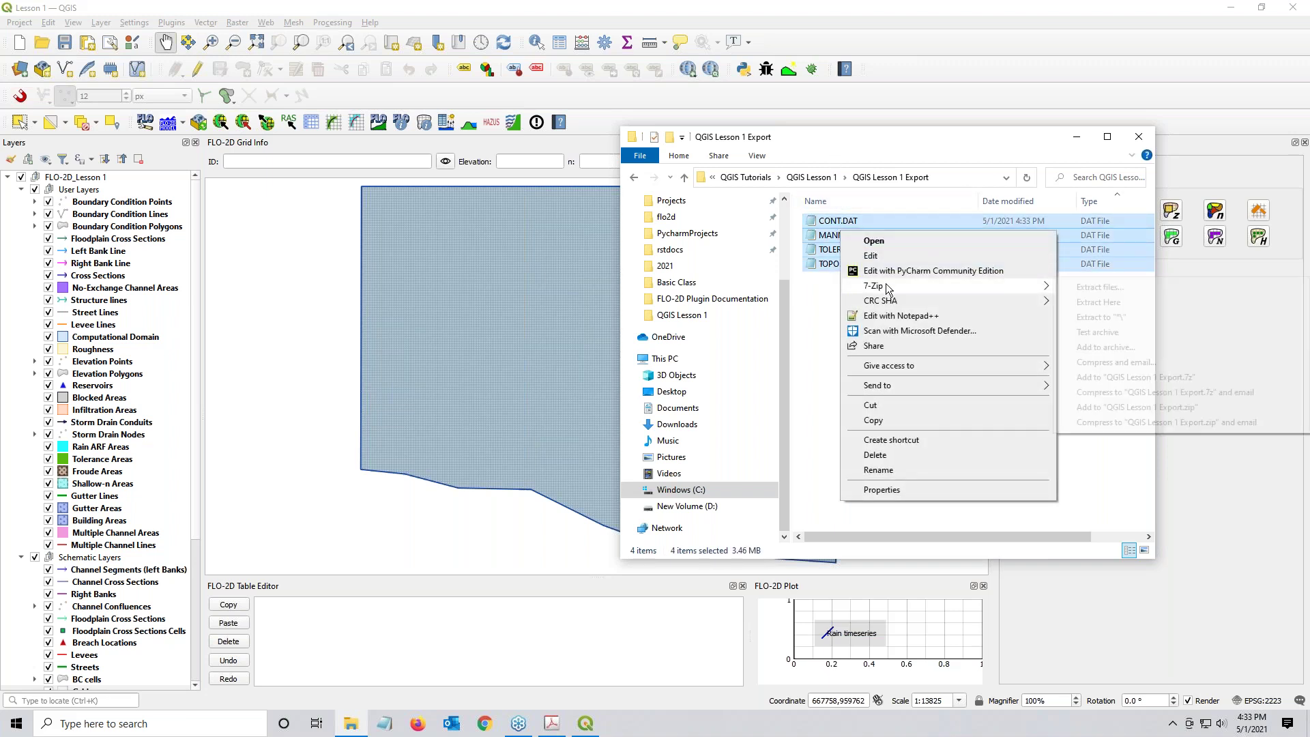
pyautogui.click(900, 315)
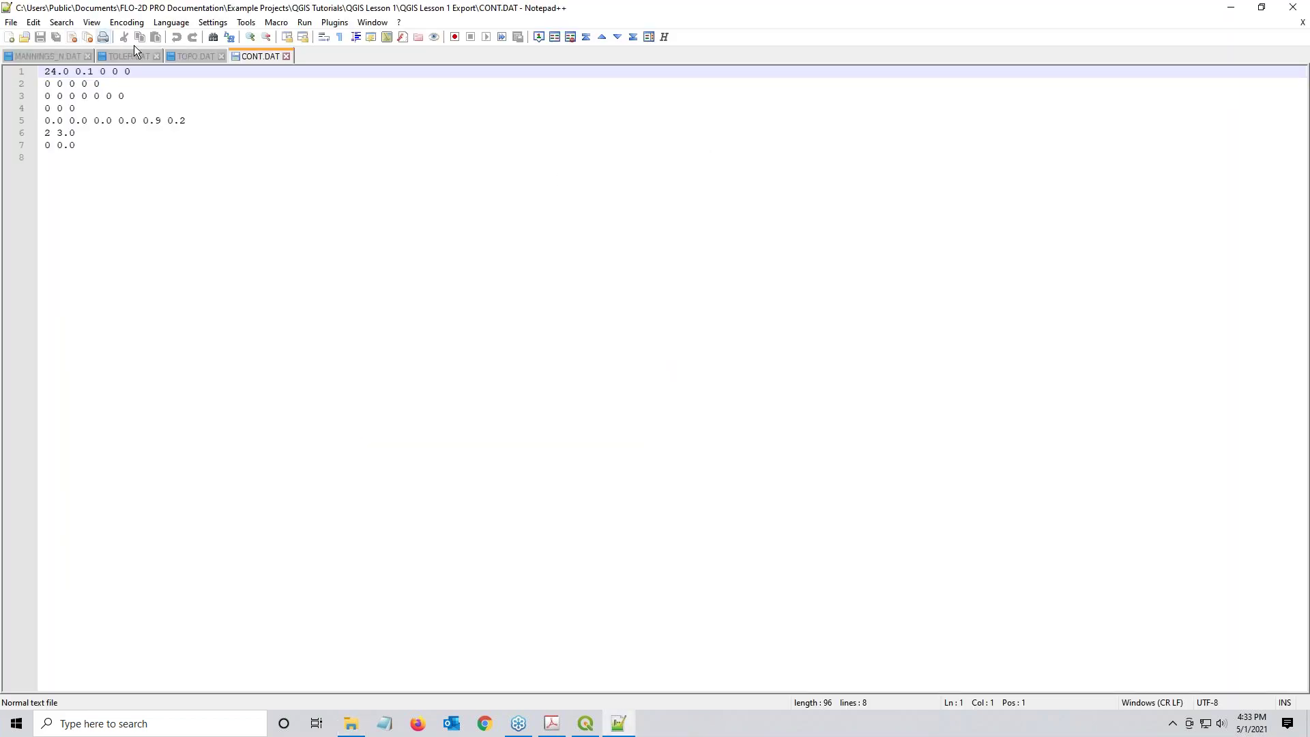
# Step: Review the control variables written in CONT.DAT
pyautogui.moveTo(42, 73); pyautogui.dragTo(122, 150)
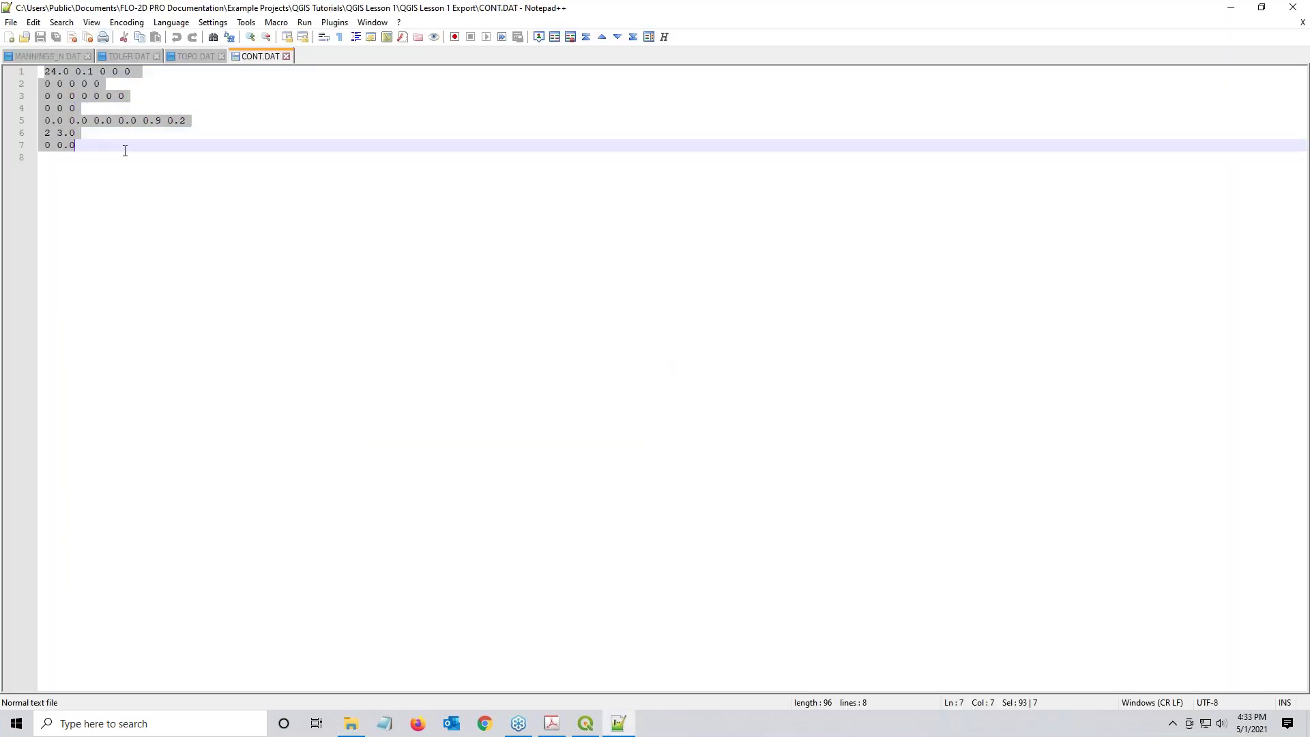
pyautogui.click(120, 153)
pyautogui.moveTo(53, 81); pyautogui.dragTo(42, 110)
pyautogui.click(73, 190)
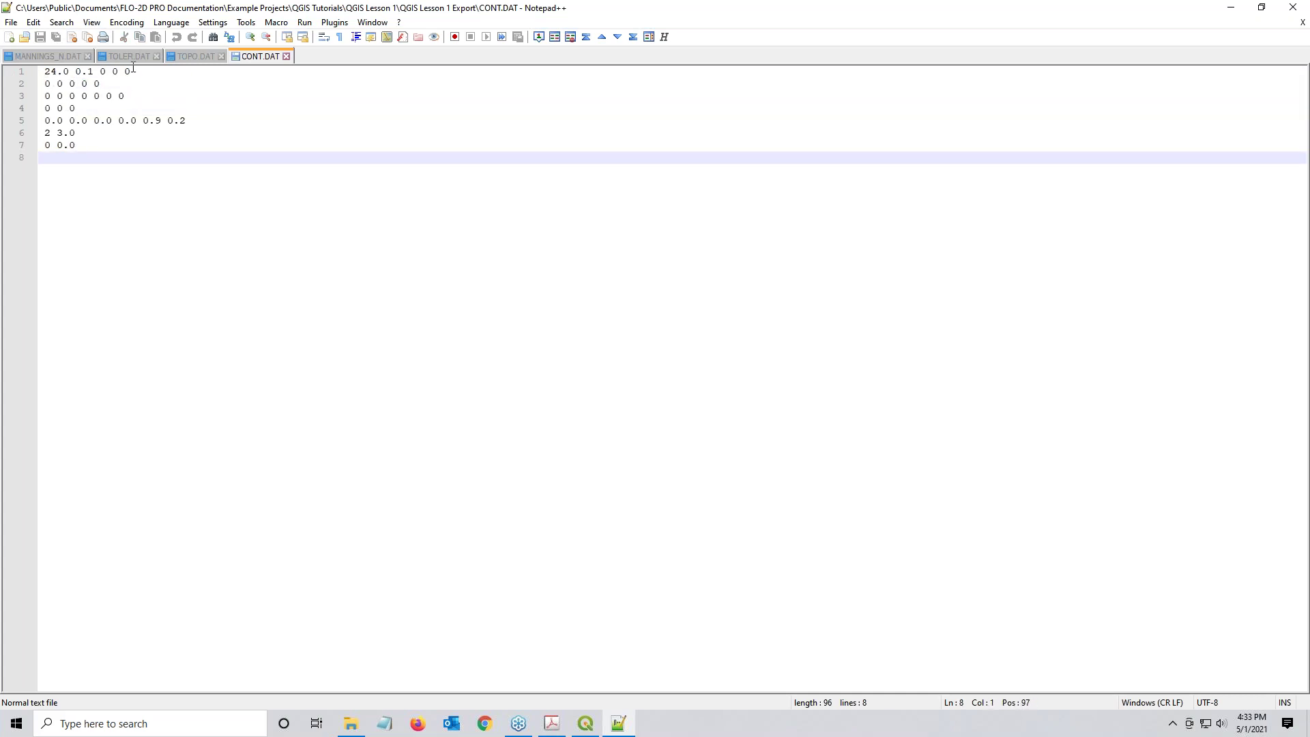
# Step: Examine the grid coordinate and elevation columns in TOPO.DAT
pyautogui.click(194, 56)
pyautogui.click(119, 121)
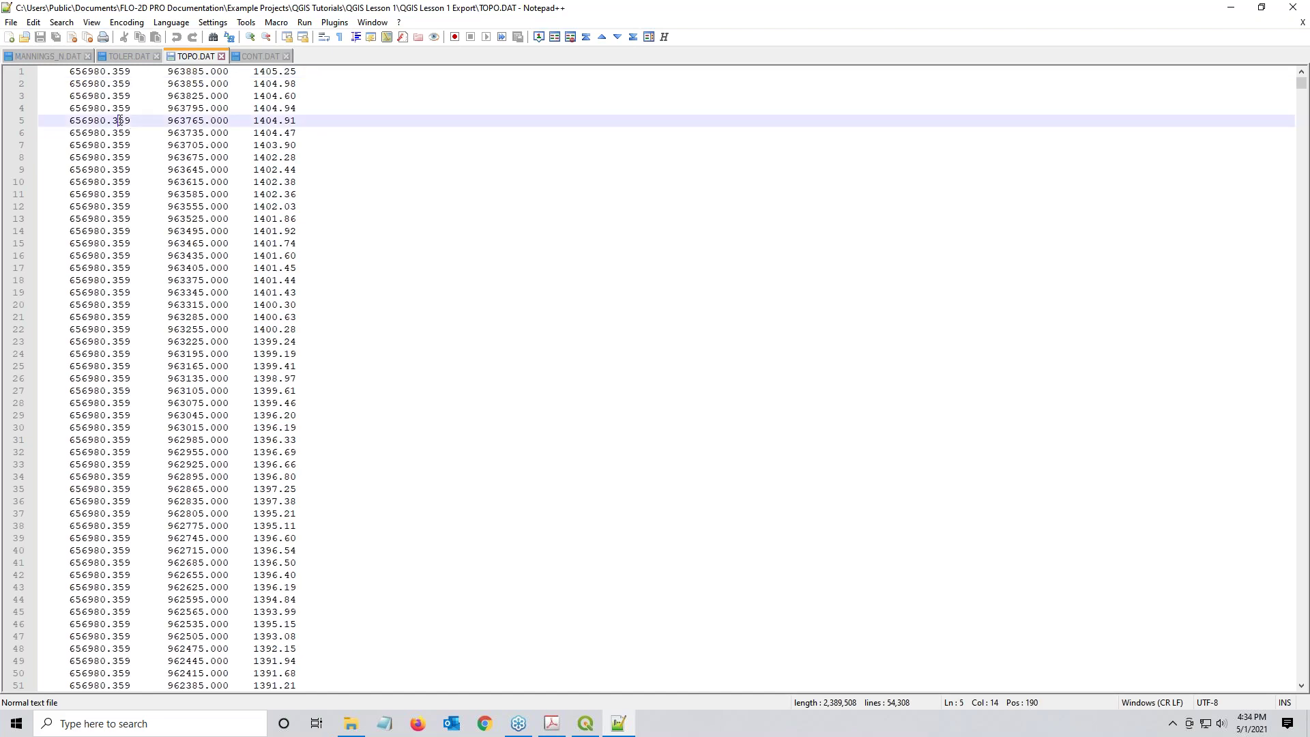
pyautogui.click(276, 95)
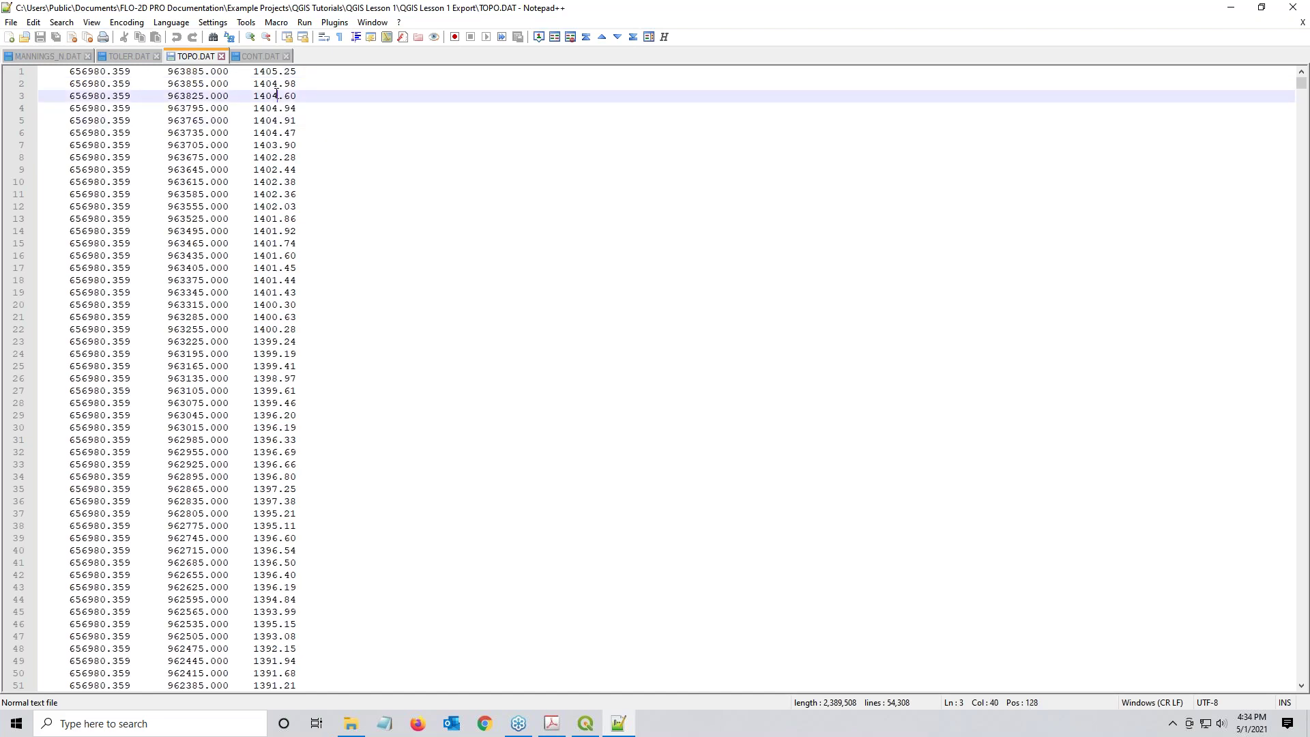
pyautogui.click(107, 71)
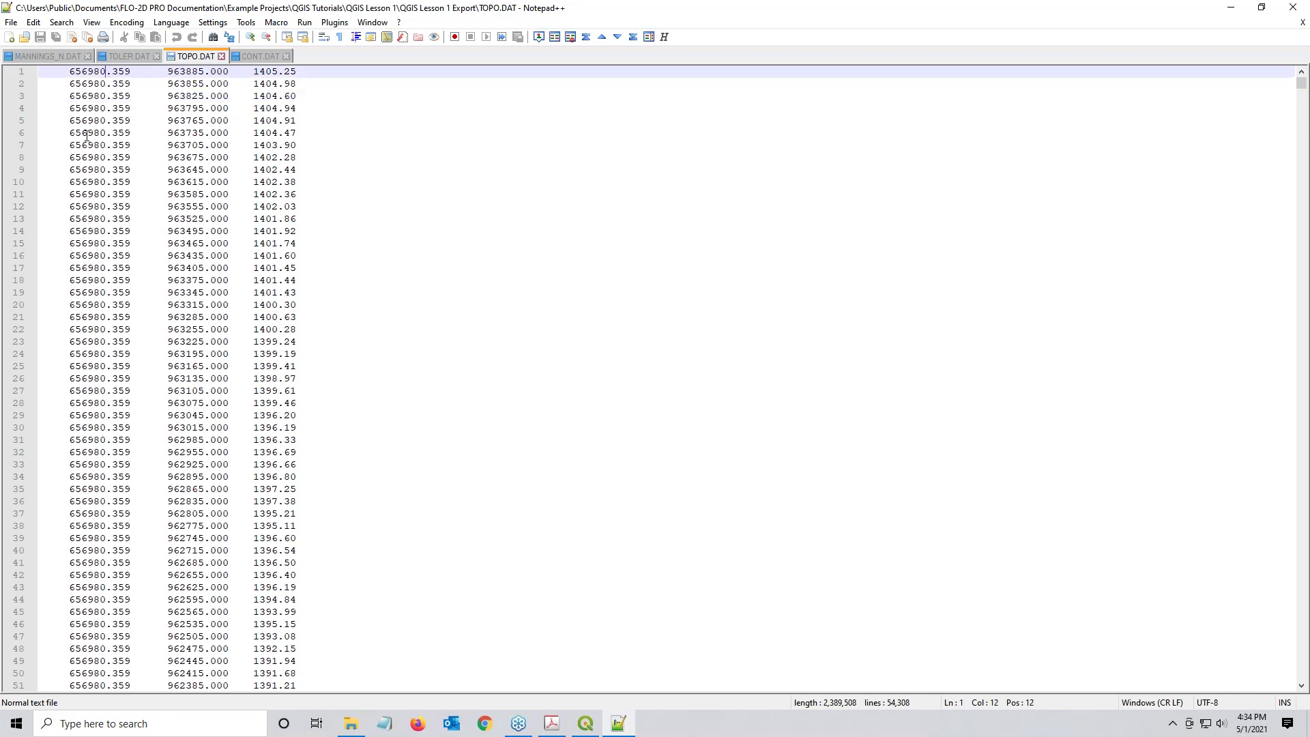
# Step: Review the tolerance values in TOLER.DAT and the grid numbers and roughness values in MANNINGS_N.DAT
pyautogui.click(119, 56)
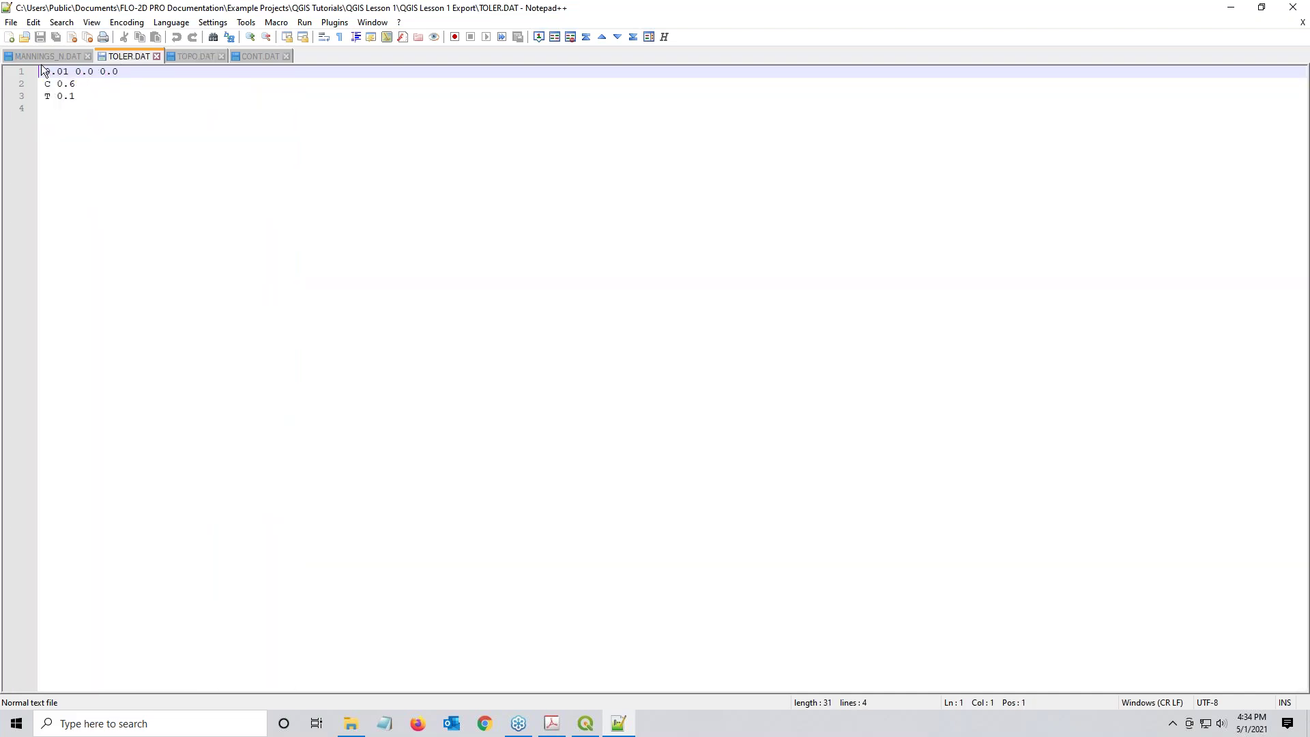
pyautogui.moveTo(44, 71); pyautogui.dragTo(71, 68)
pyautogui.moveTo(92, 96); pyautogui.dragTo(43, 71)
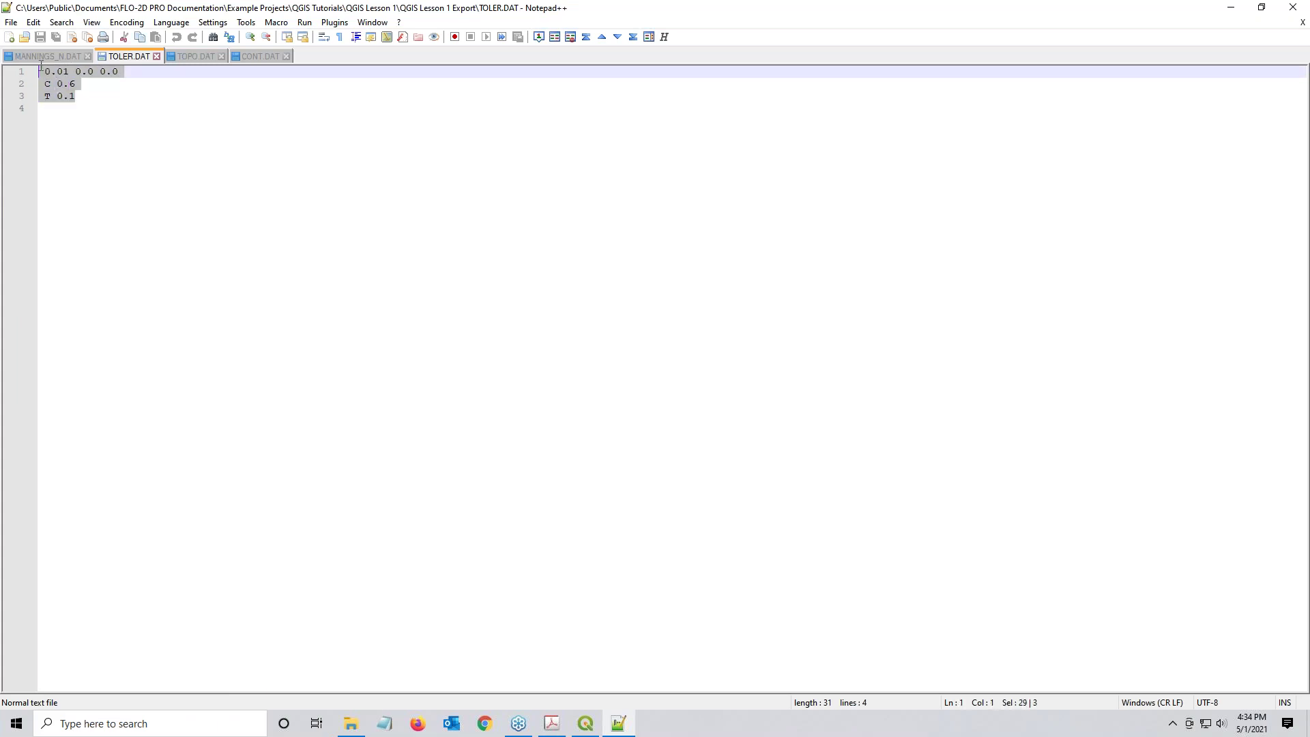
pyautogui.click(92, 132)
pyautogui.click(47, 57)
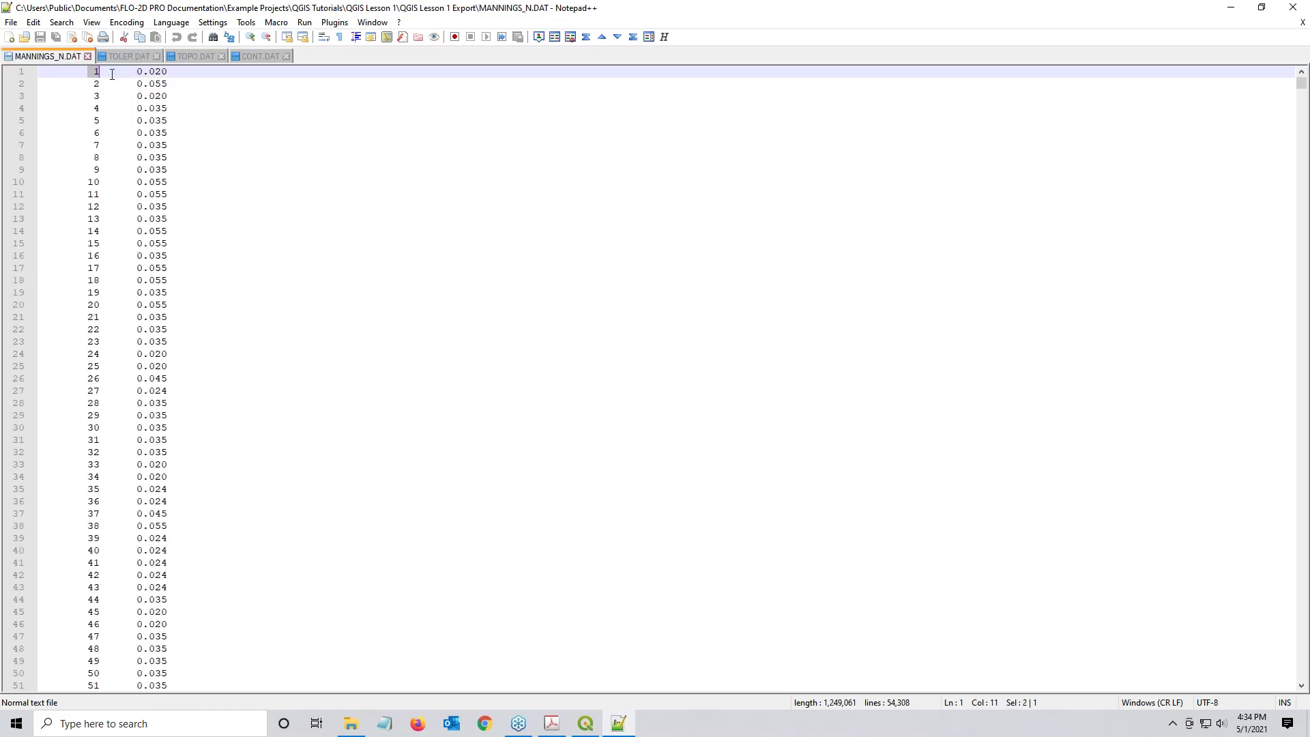
pyautogui.moveTo(137, 71); pyautogui.dragTo(168, 71)
# Step: Close all four DAT files and exit Notepad++
pyautogui.click(88, 57)
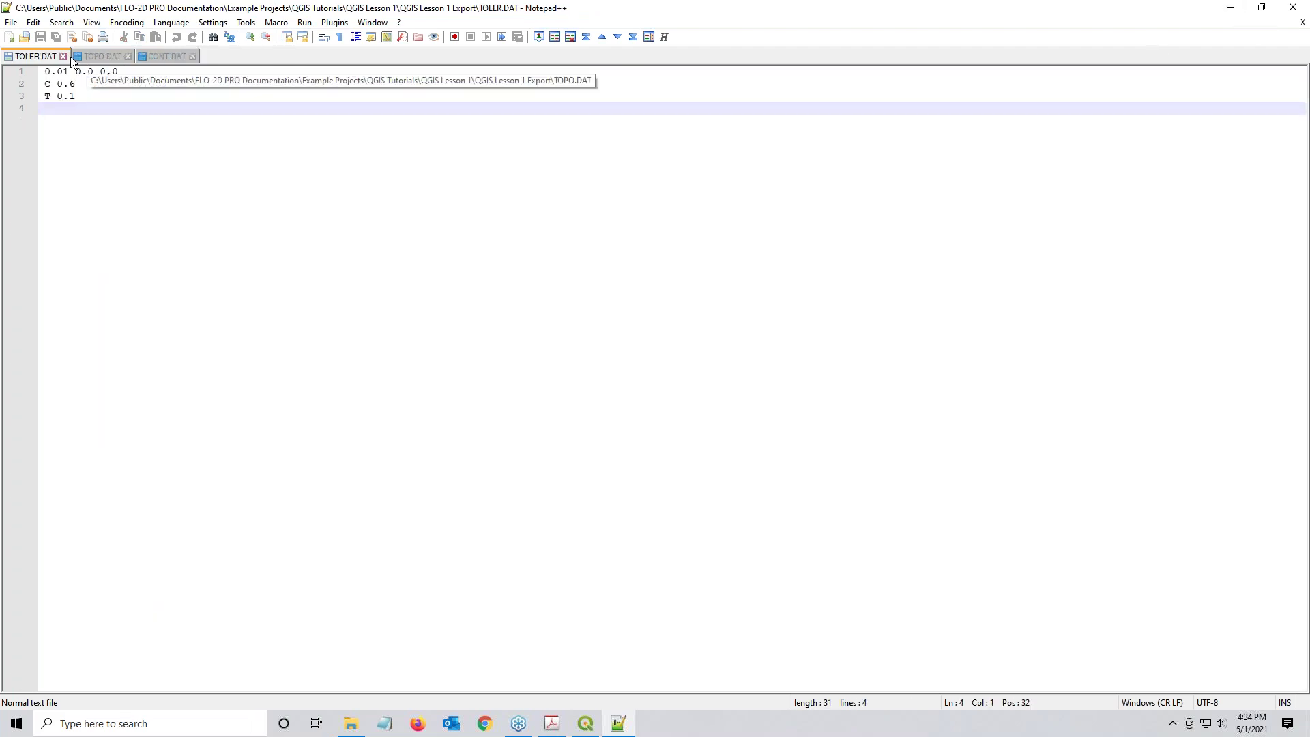
pyautogui.click(59, 56)
pyautogui.click(60, 56)
pyautogui.click(59, 56)
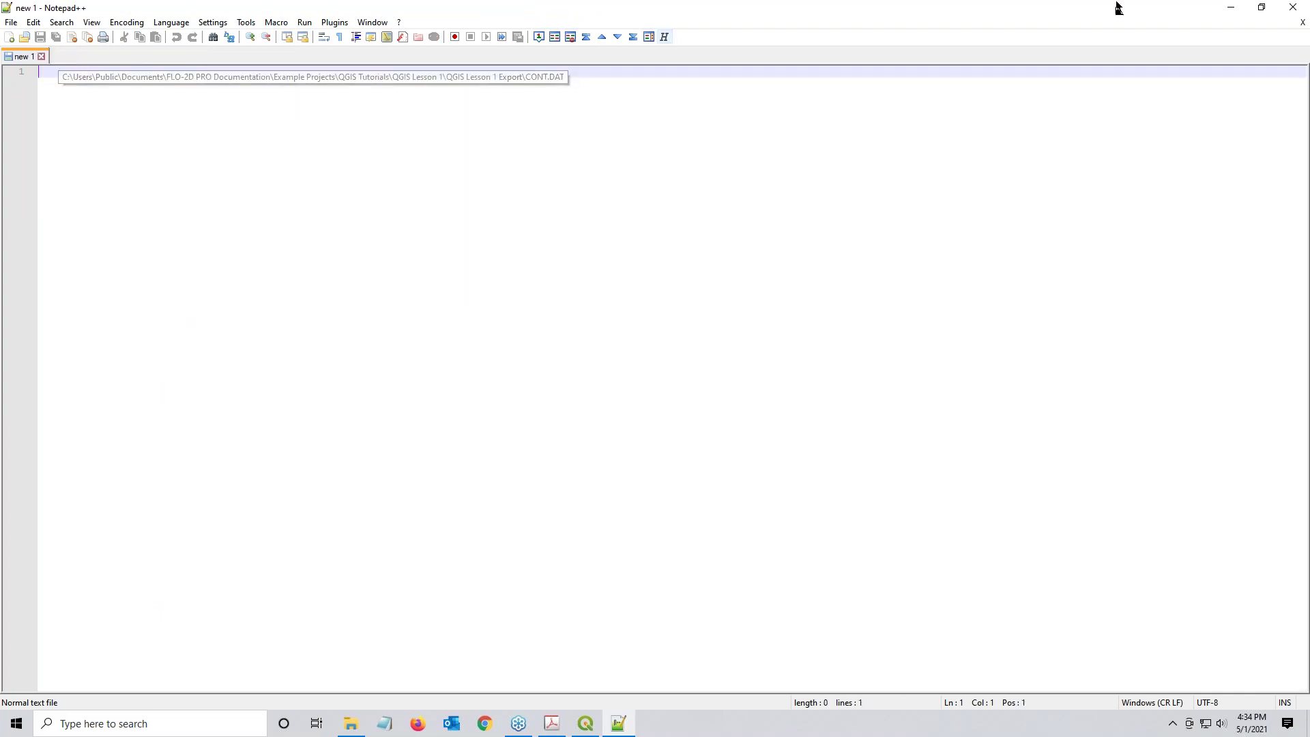
pyautogui.click(1293, 6)
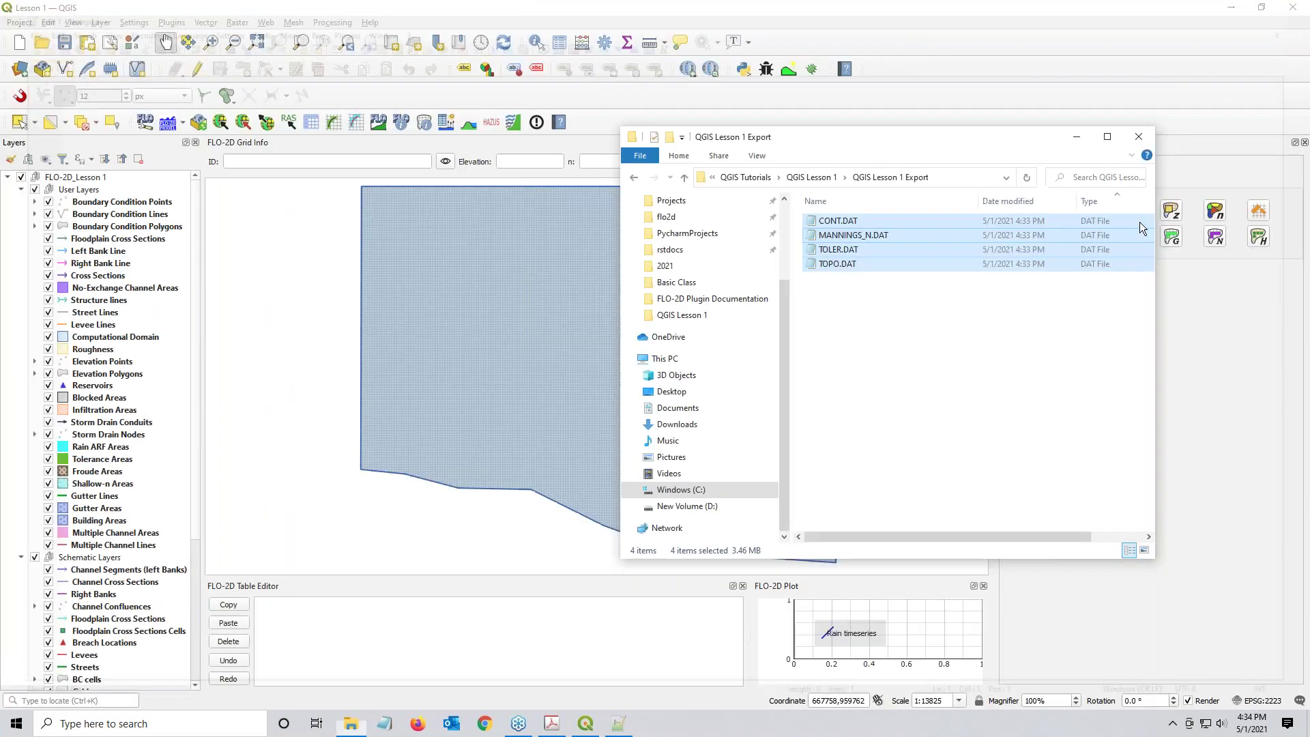
# Step: Return to QGIS, run the FLO-2D model on the QGIS Lesson 1 Export folder, exit the simulation early and close its summary
pyautogui.hotkey('alt', 'Tab')
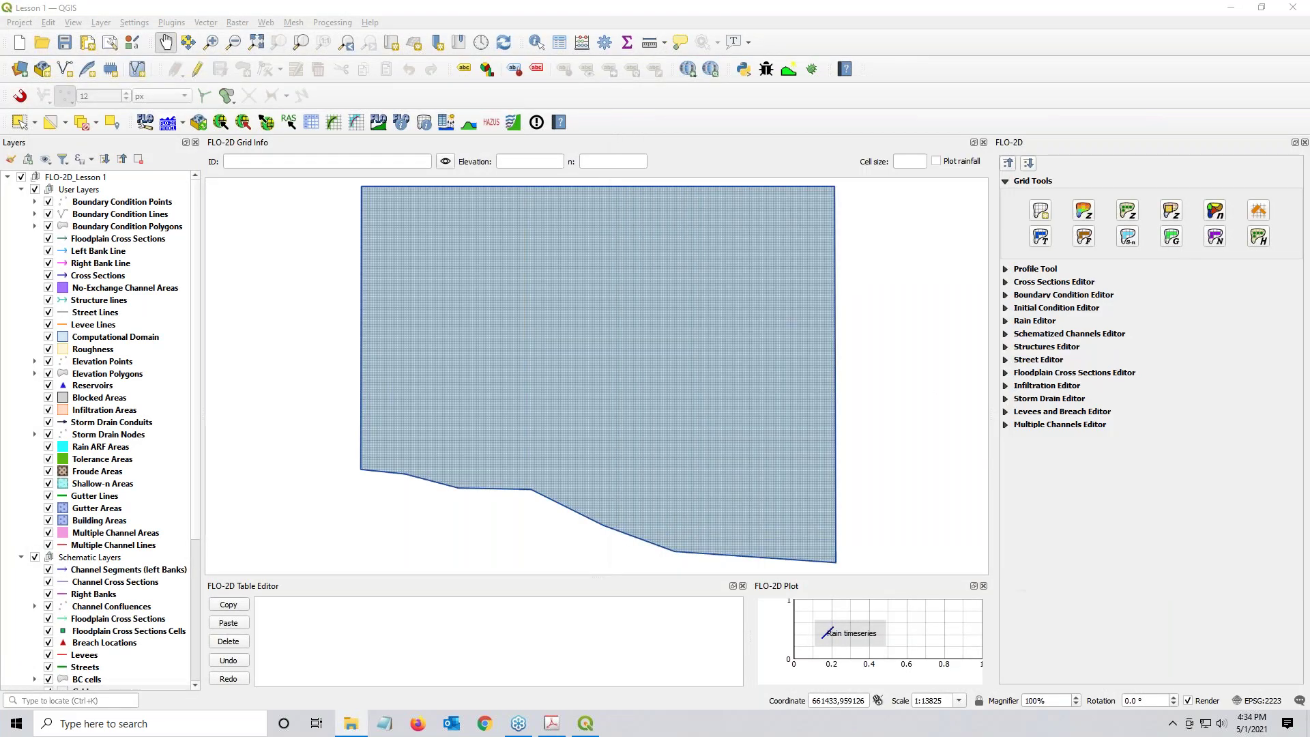
pyautogui.click(168, 123)
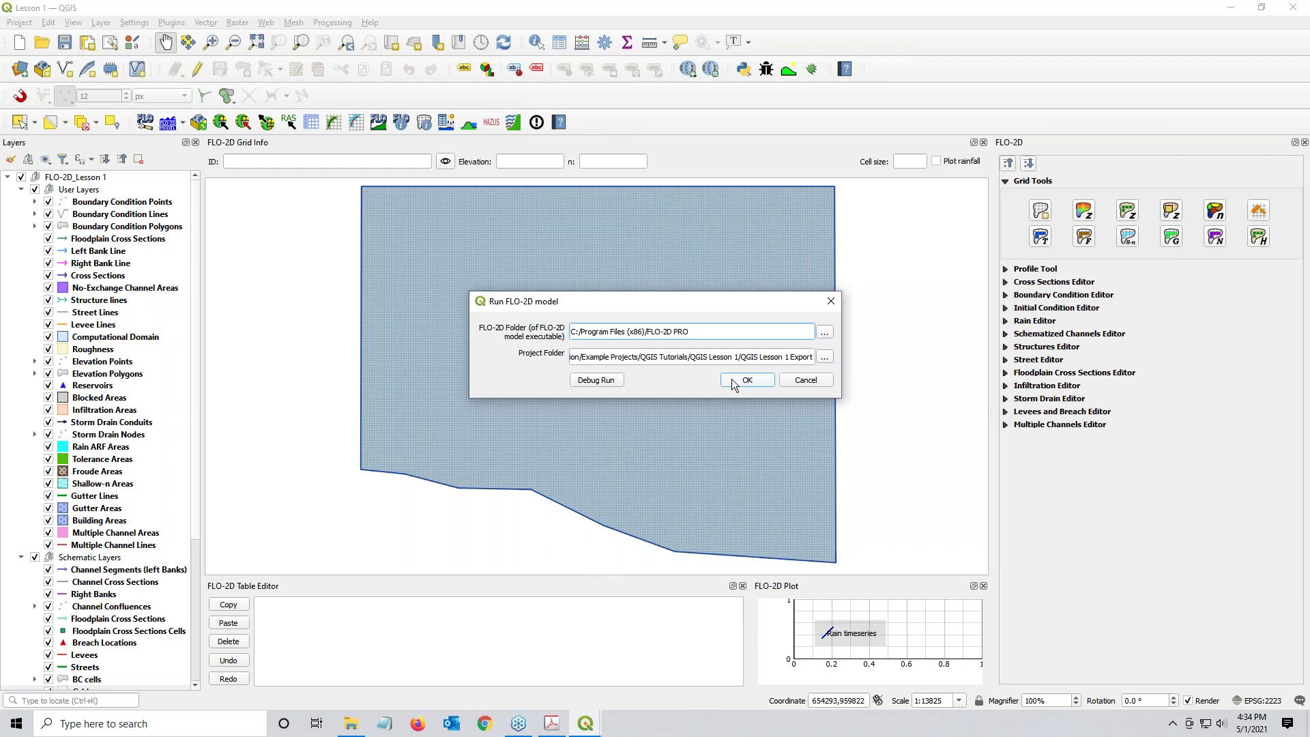
pyautogui.click(737, 381)
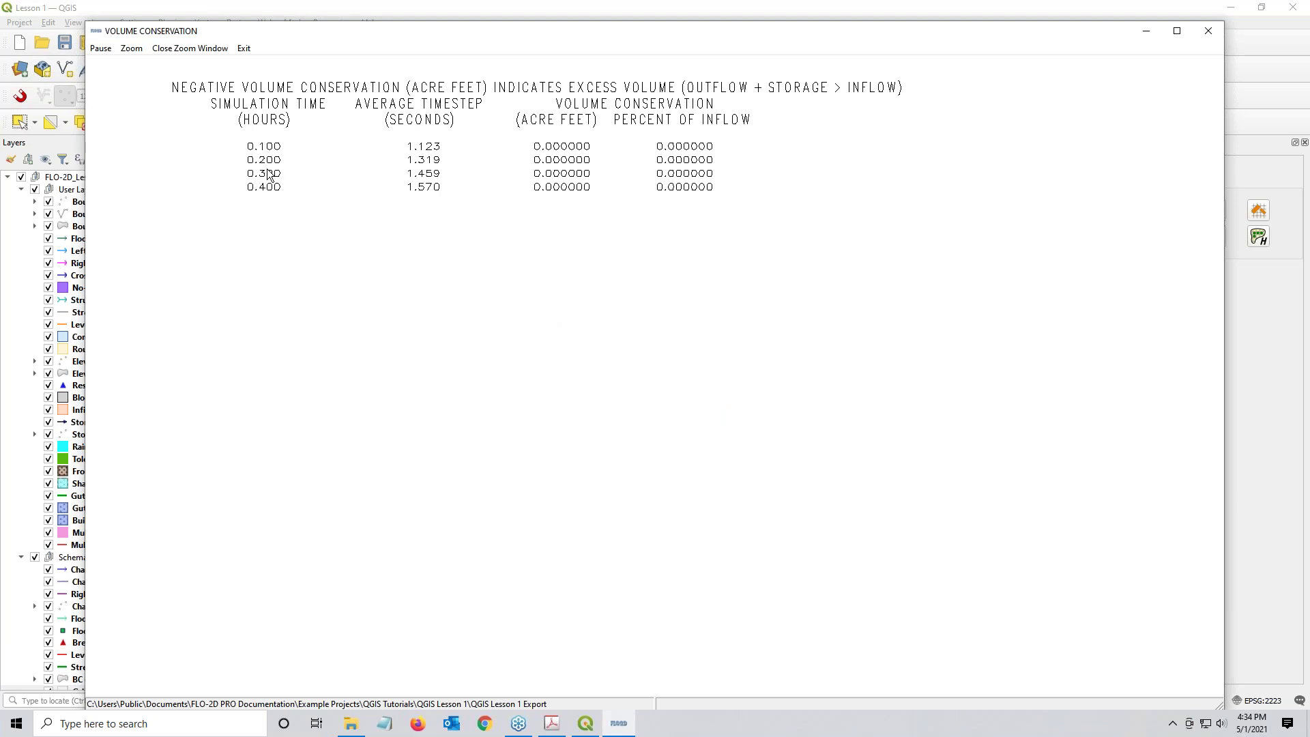
pyautogui.click(244, 48)
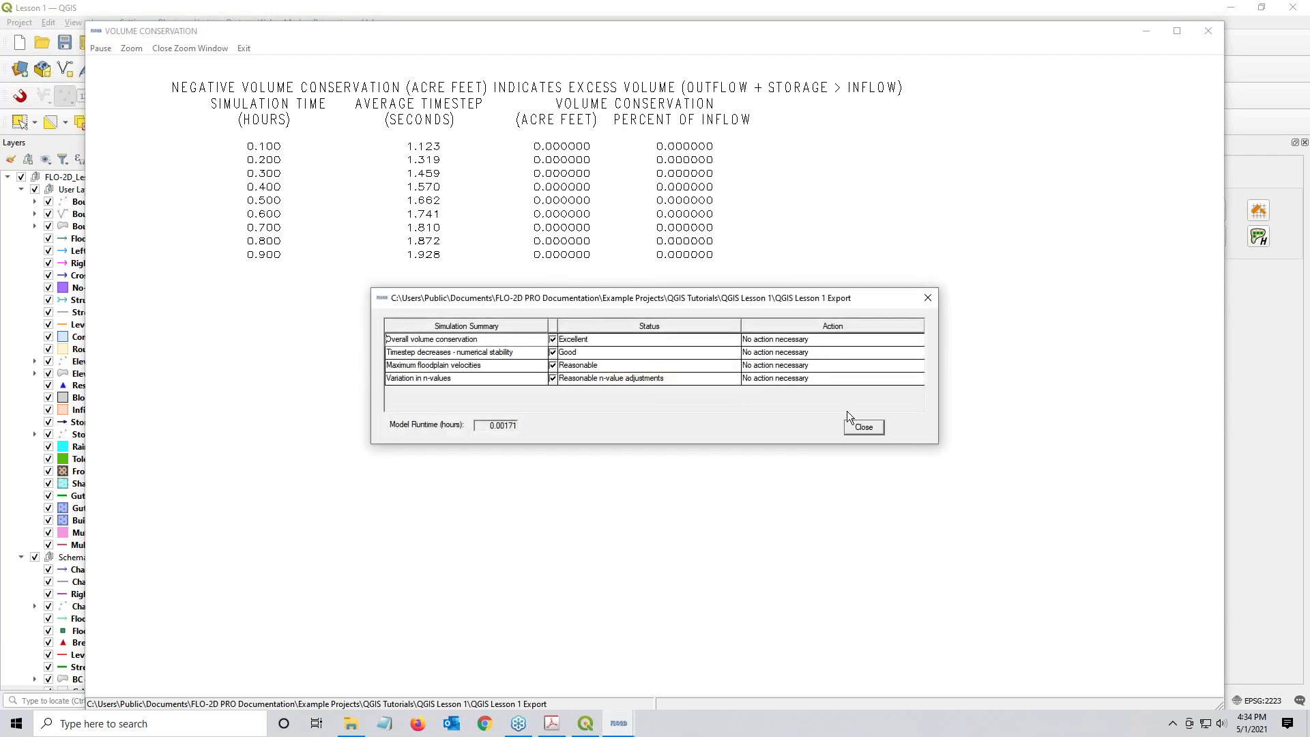
pyautogui.click(861, 427)
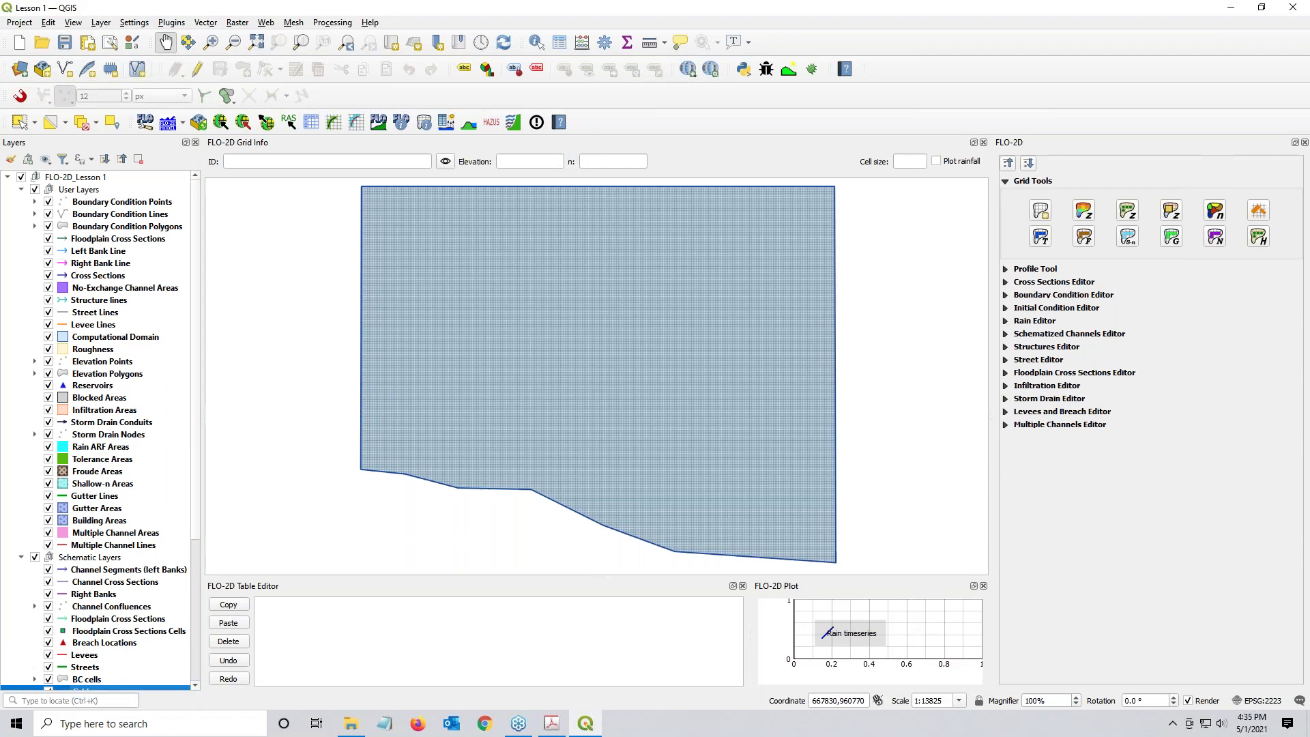
# Step: Open SUMMARY.OUT from the QGIS Lesson 1 Export folder and read through the mass balance and totals
pyautogui.click(928, 390)
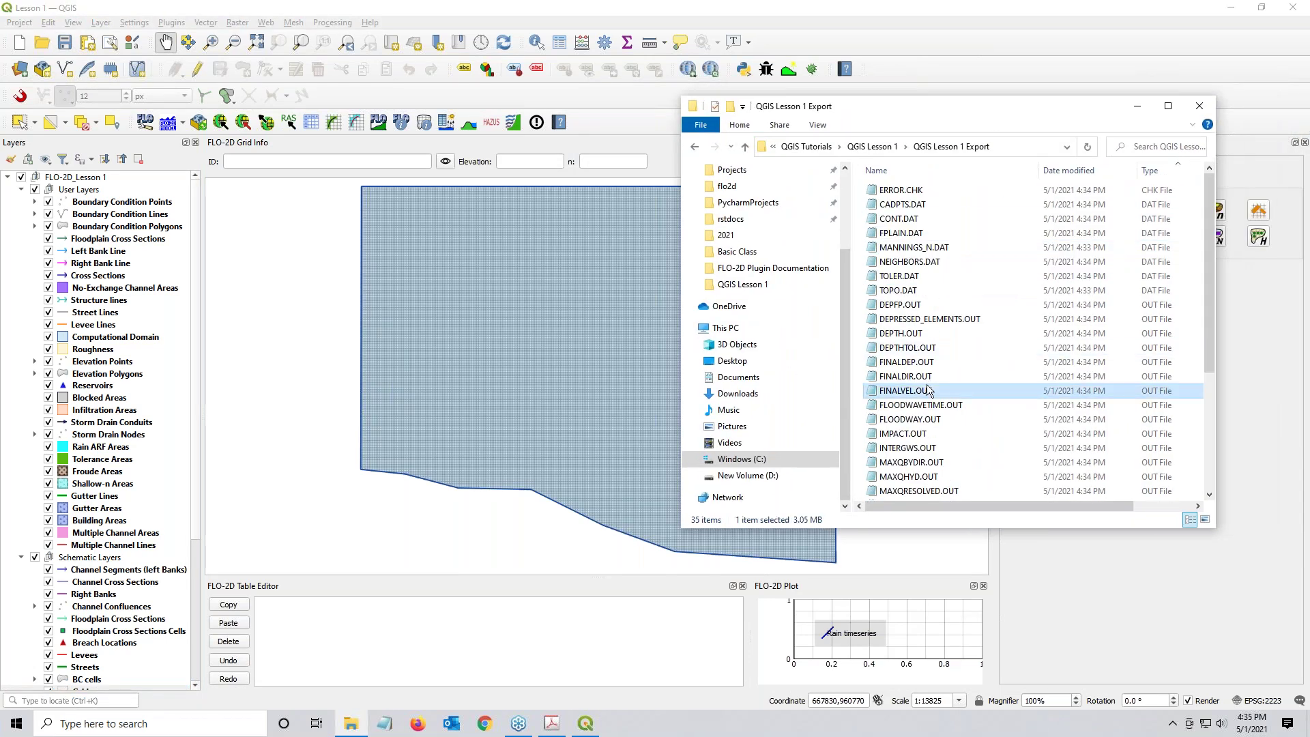
pyautogui.scroll(-5, 928, 390)
pyautogui.click(908, 364)
pyautogui.doubleClick(907, 365)
pyautogui.scroll(-14, 423, 442)
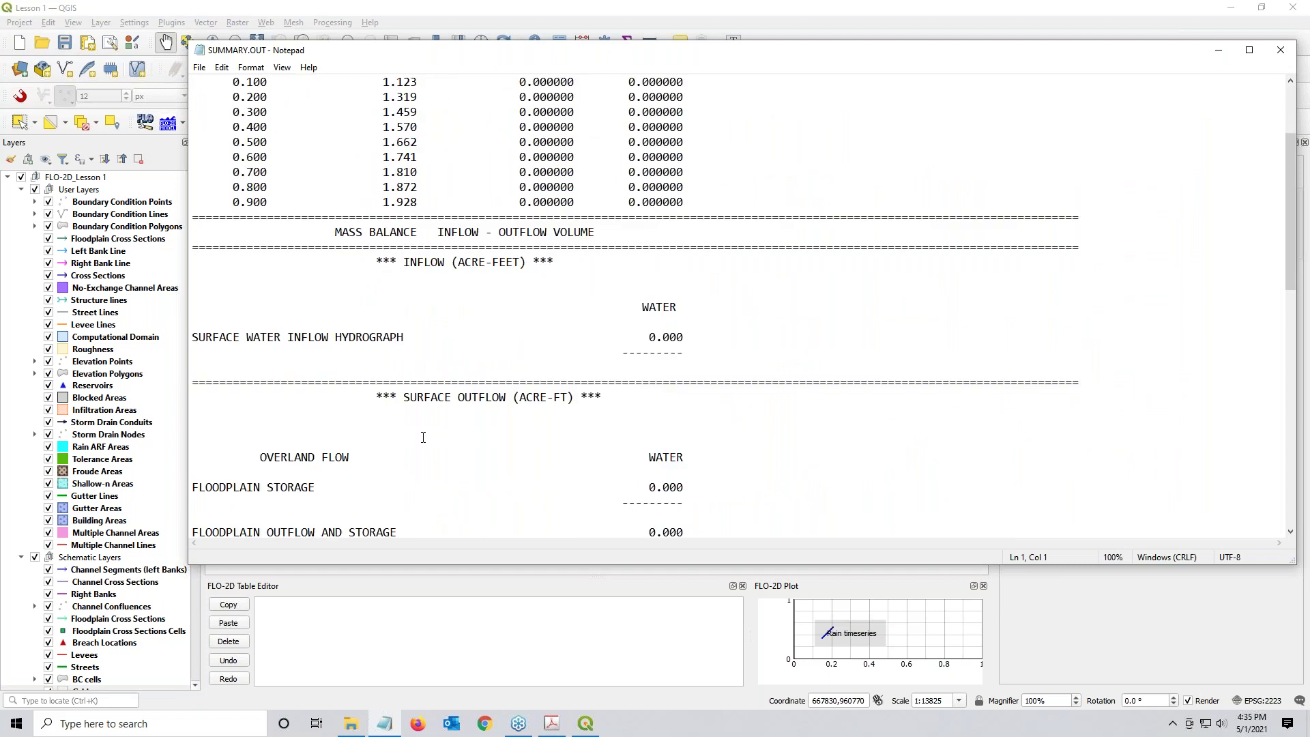
pyautogui.scroll(-1, 423, 437)
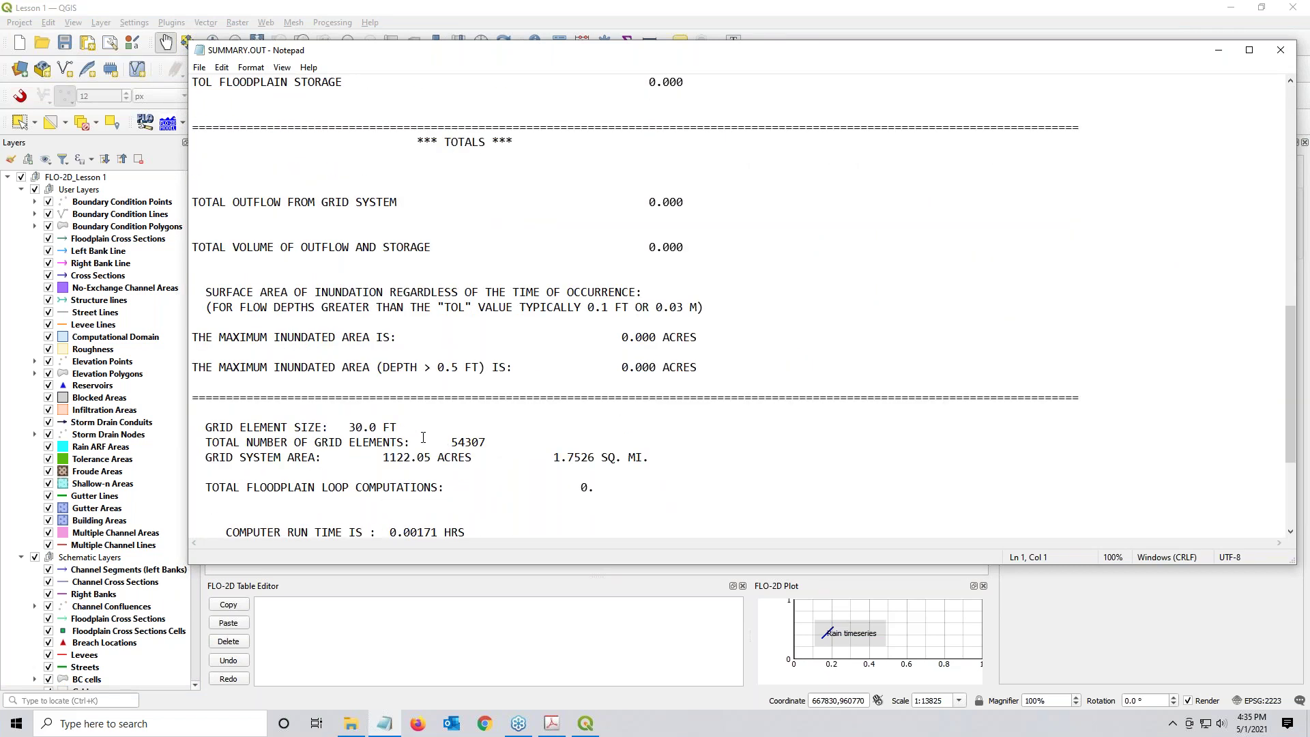
# Step: Check the grid element size, number of grid elements and grid system area in SUMMARY.OUT, and close the file and its folder
pyautogui.moveTo(199, 428); pyautogui.dragTo(483, 433)
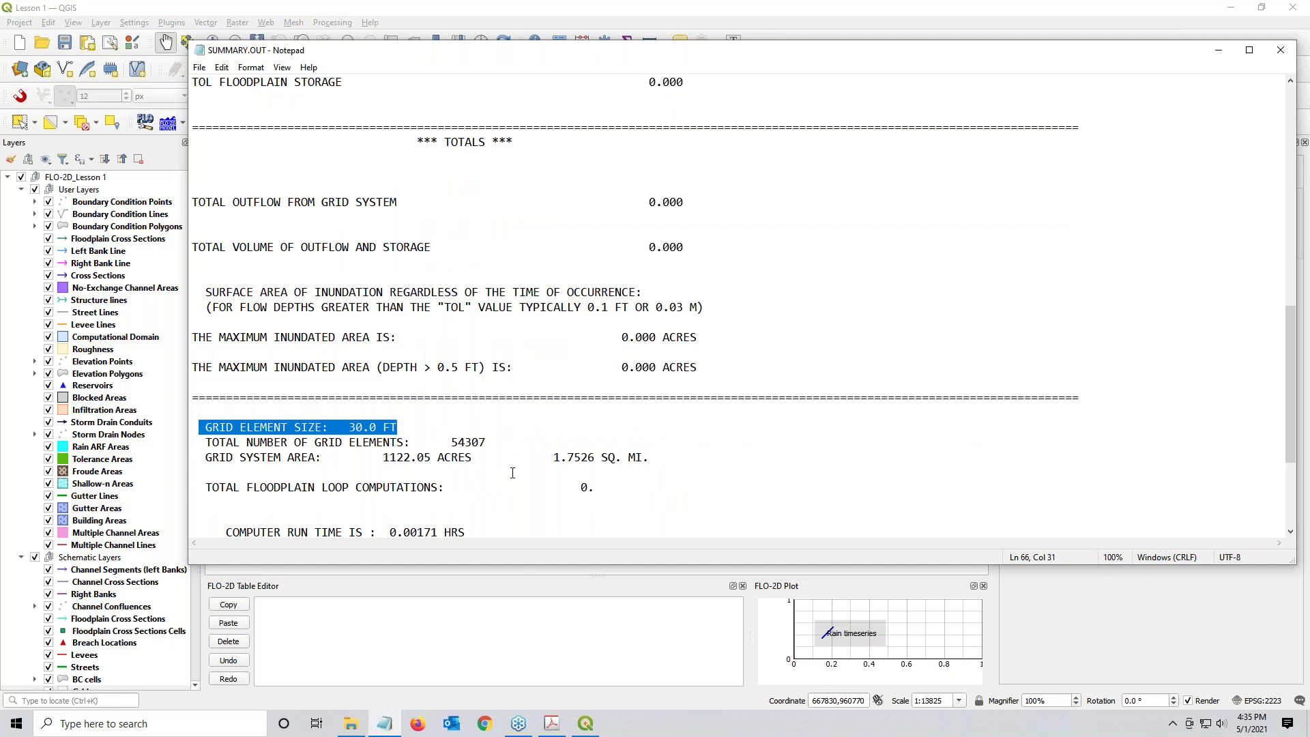
pyautogui.moveTo(447, 442); pyautogui.dragTo(486, 442)
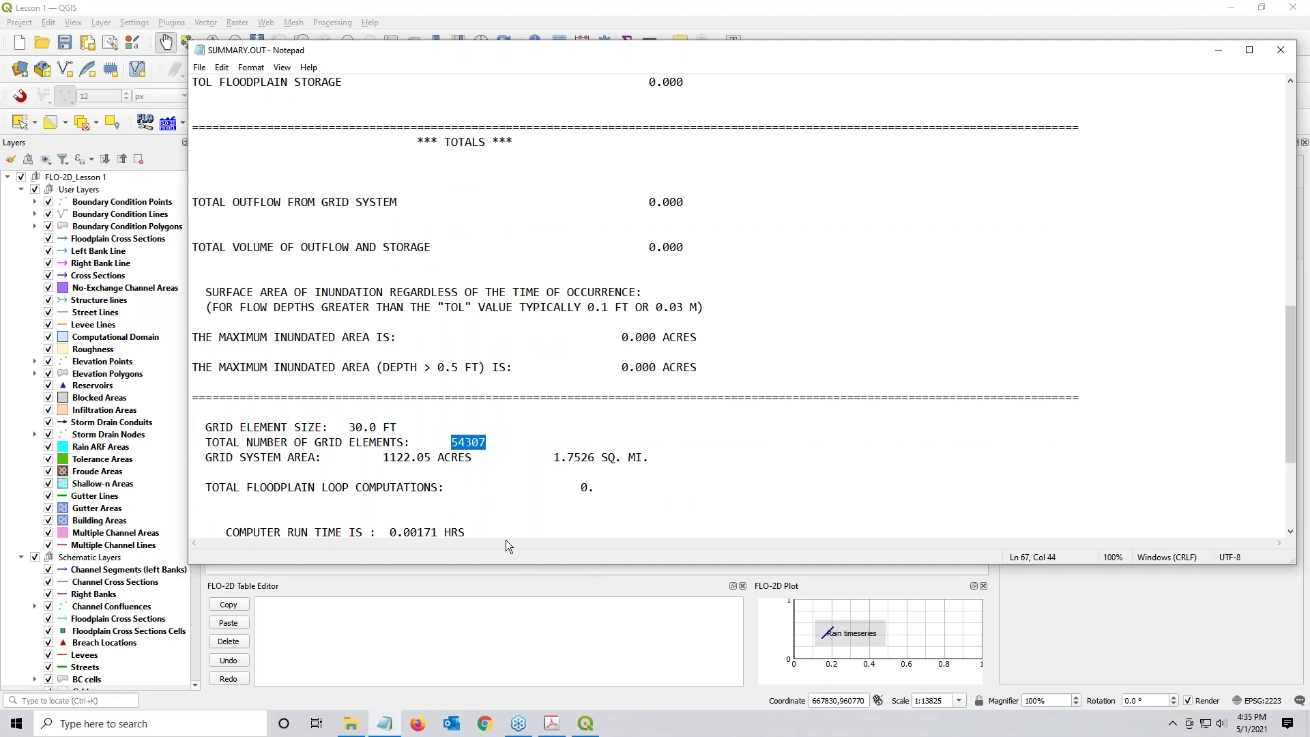
pyautogui.moveTo(376, 442); pyautogui.dragTo(648, 458)
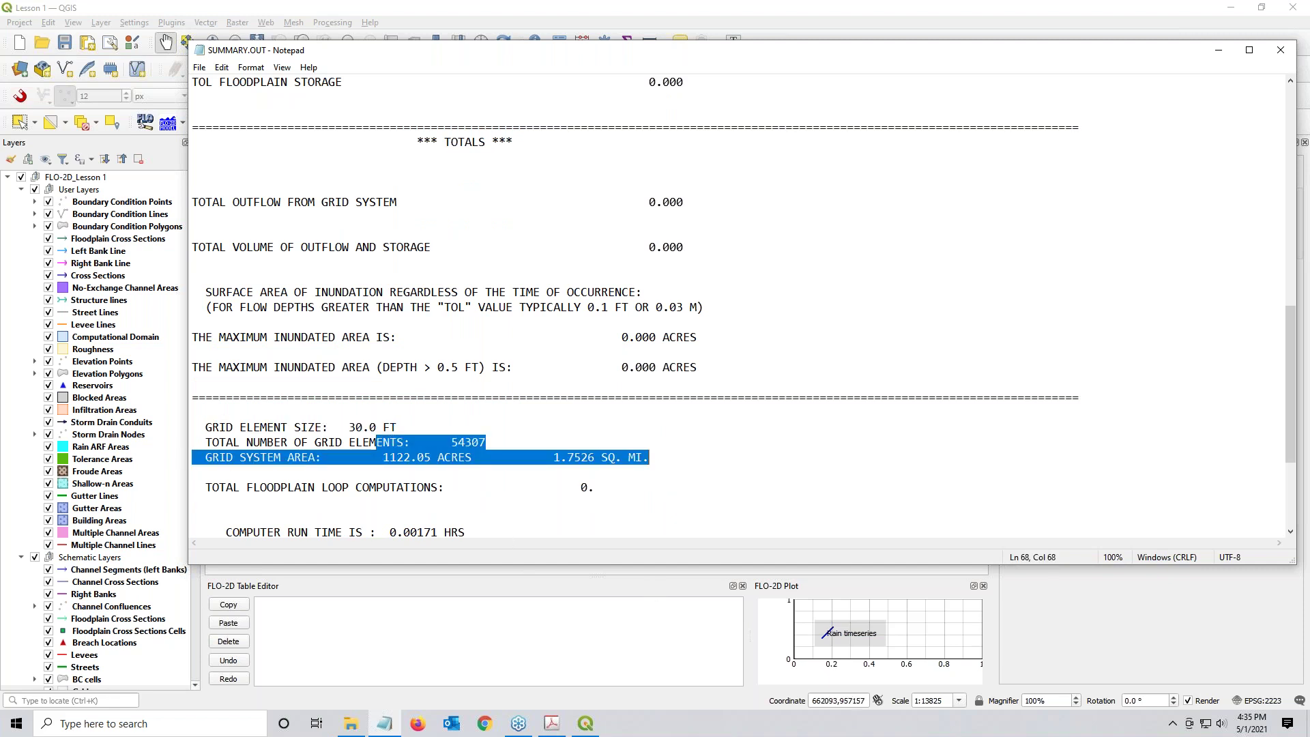
pyautogui.click(1275, 56)
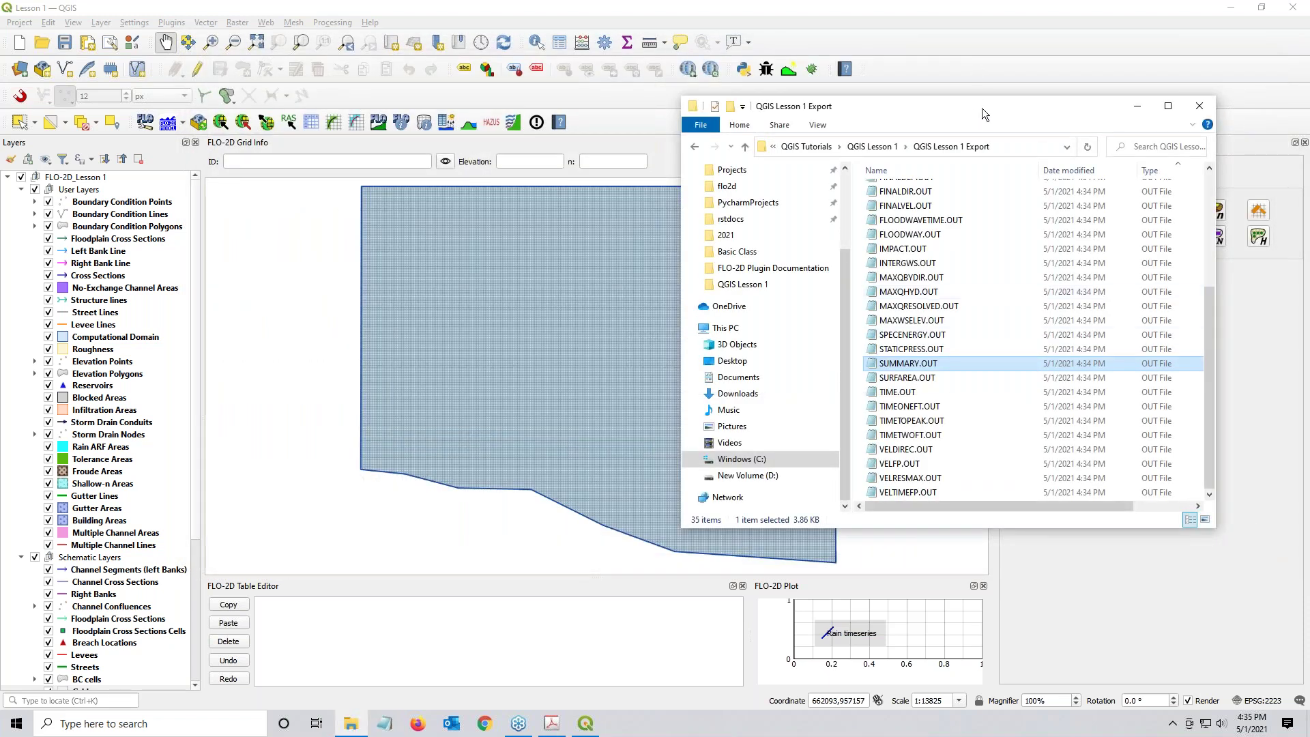
pyautogui.hotkey('alt', 'F4')
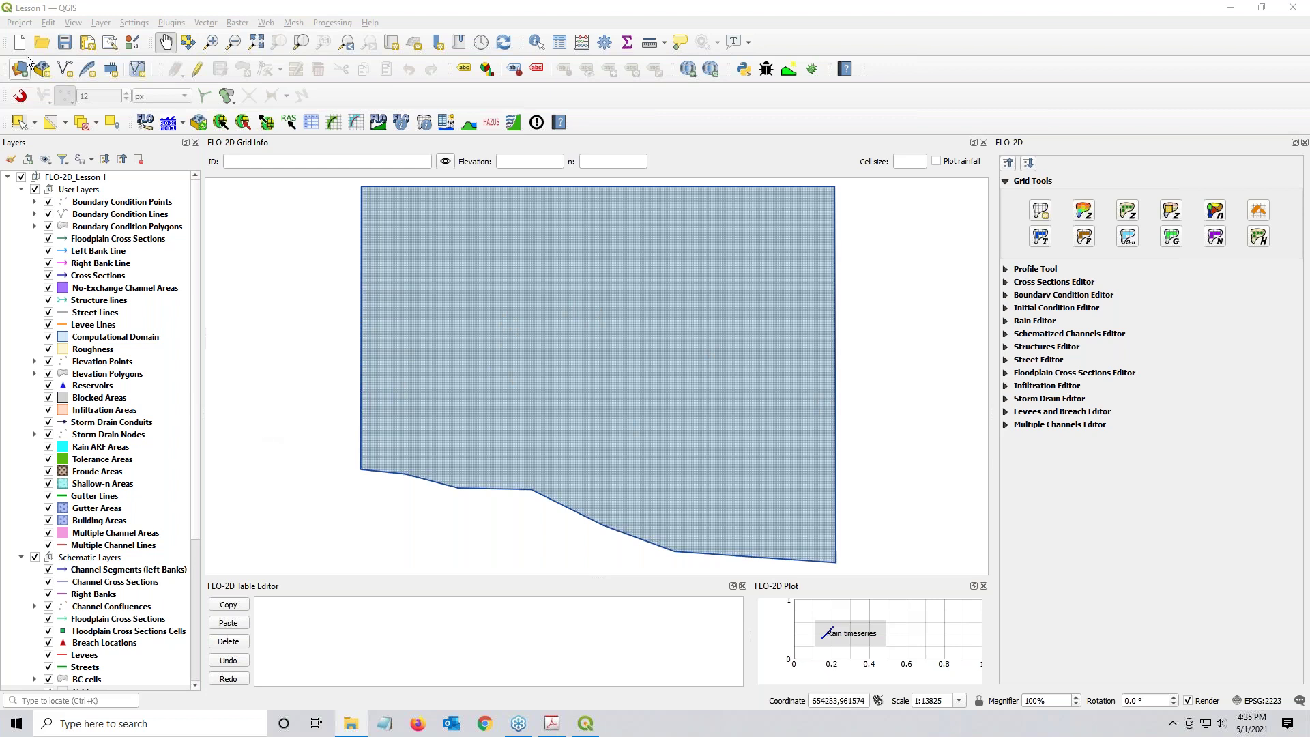
# Step: Save the Lesson 1 project and switch to the lesson PDF in Adobe Acrobat
pyautogui.click(64, 44)
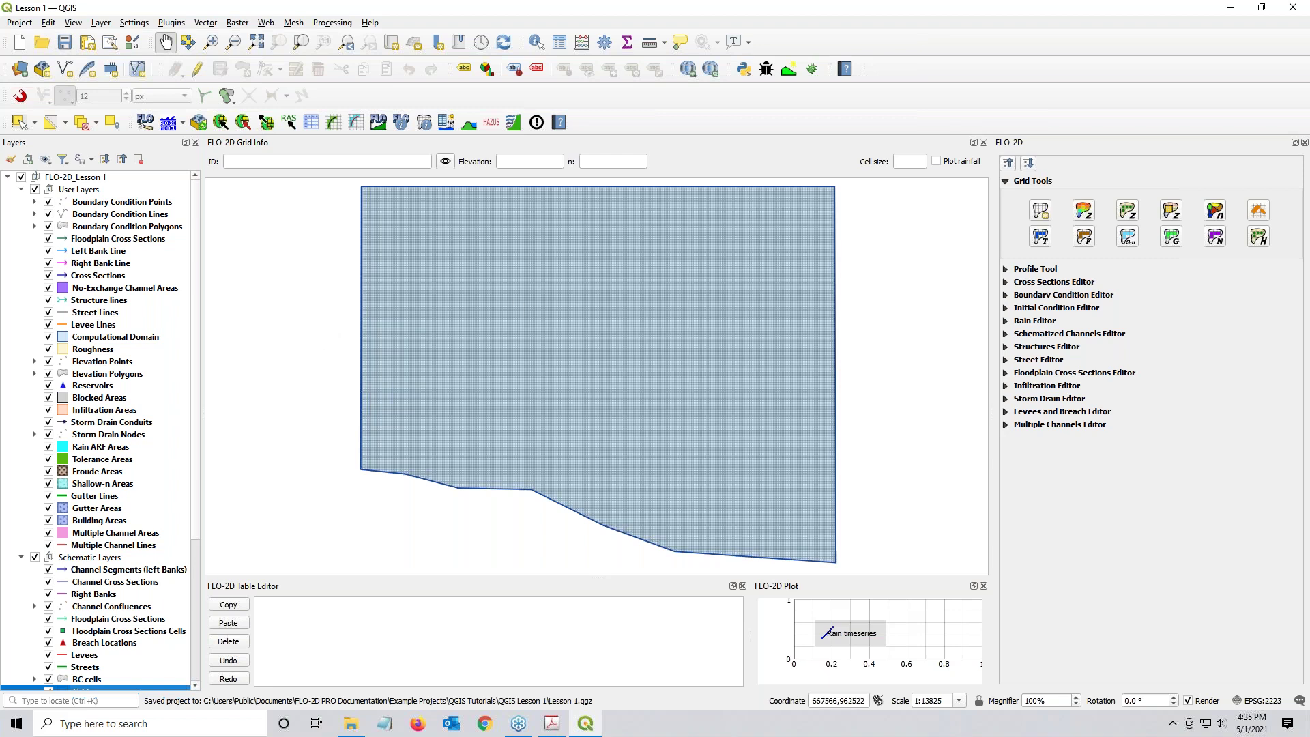
pyautogui.hotkey('alt', 'Tab')
pyautogui.press('super+Up')
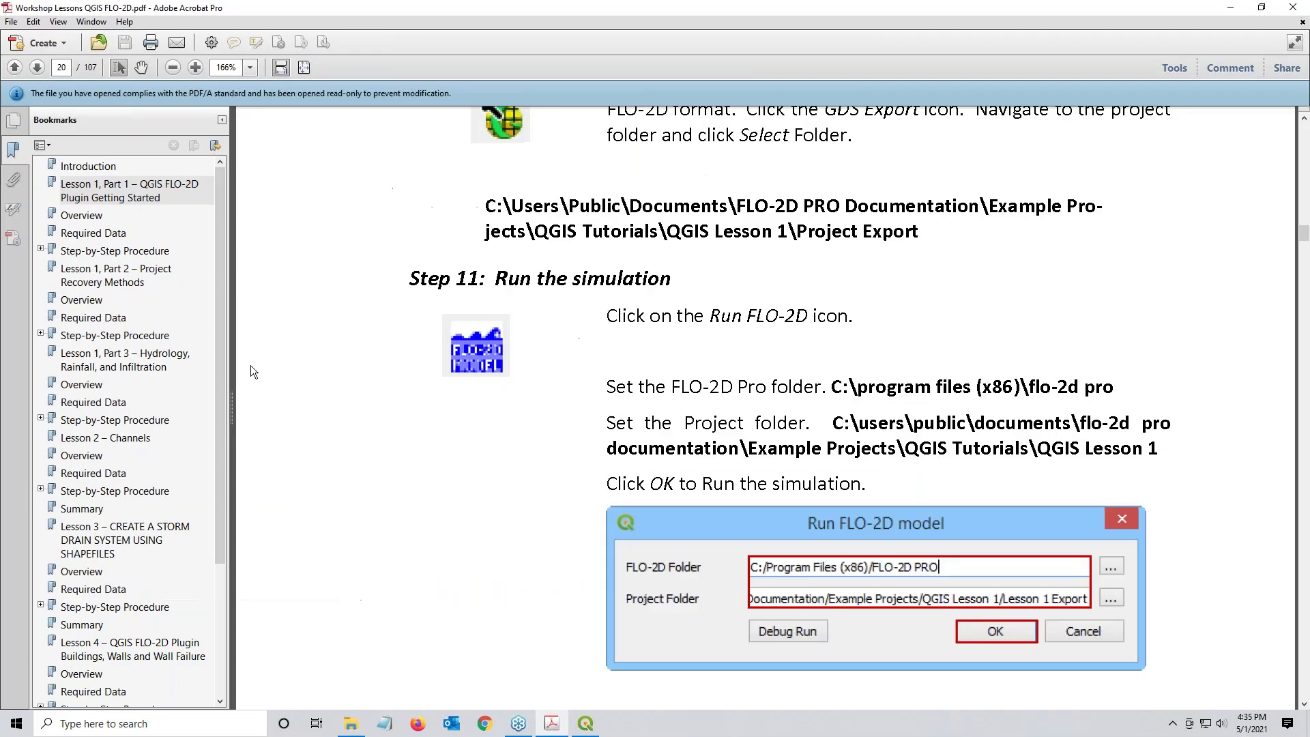
# Step: Go to Lesson 1, Part 2 – Project Recovery Methods and read the overview and required data files
pyautogui.click(98, 274)
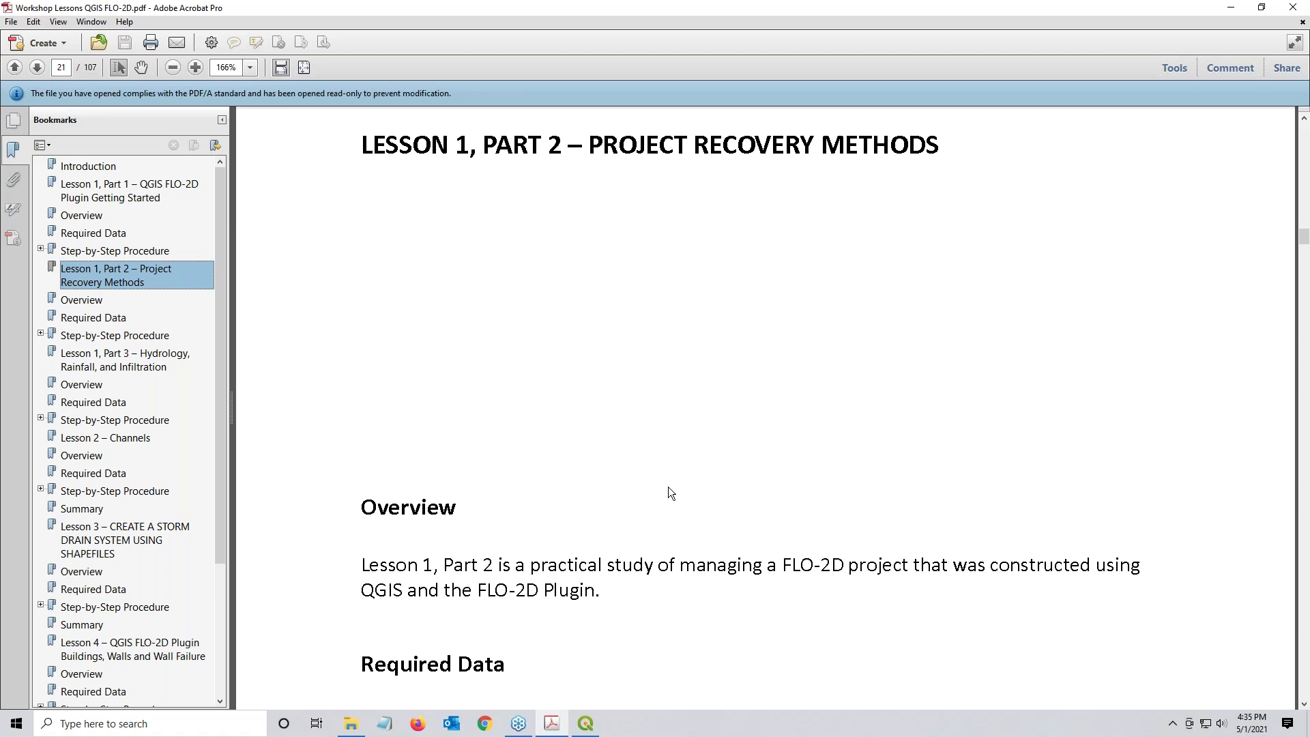
pyautogui.scroll(-10, 669, 486)
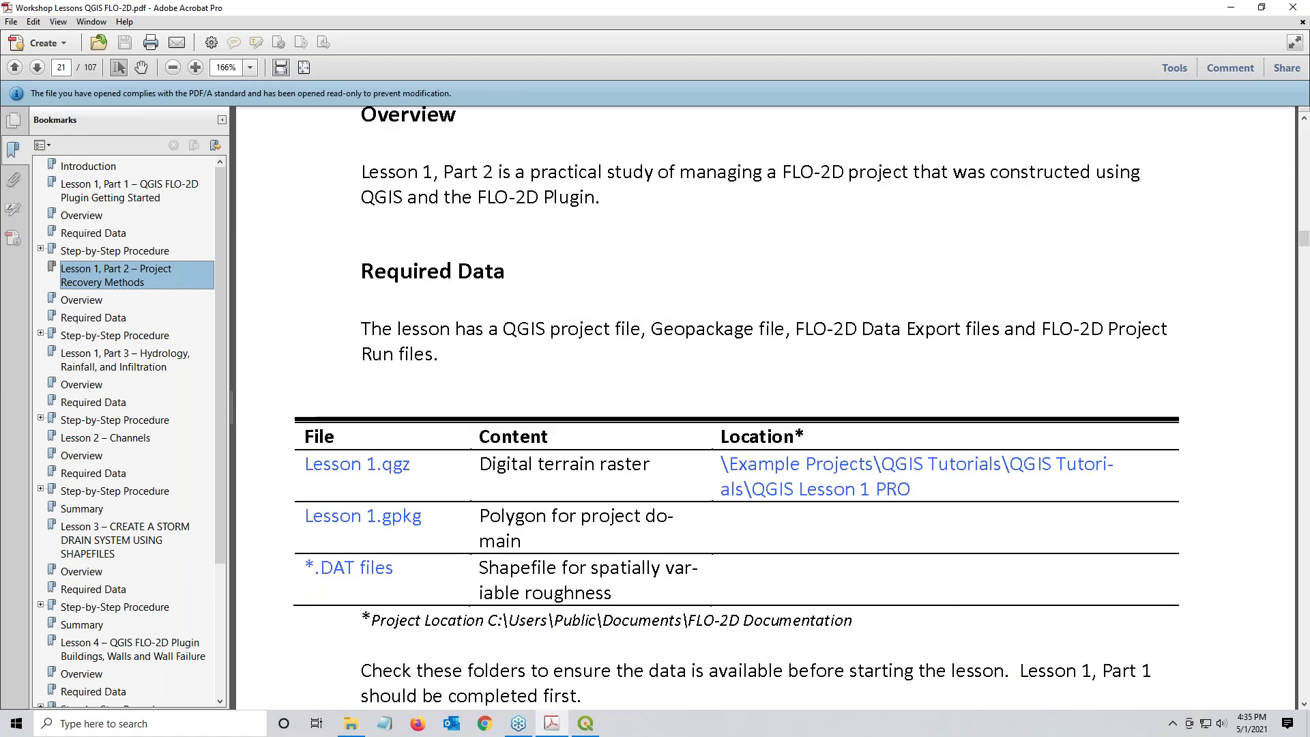
pyautogui.moveTo(363, 398); pyautogui.dragTo(411, 399)
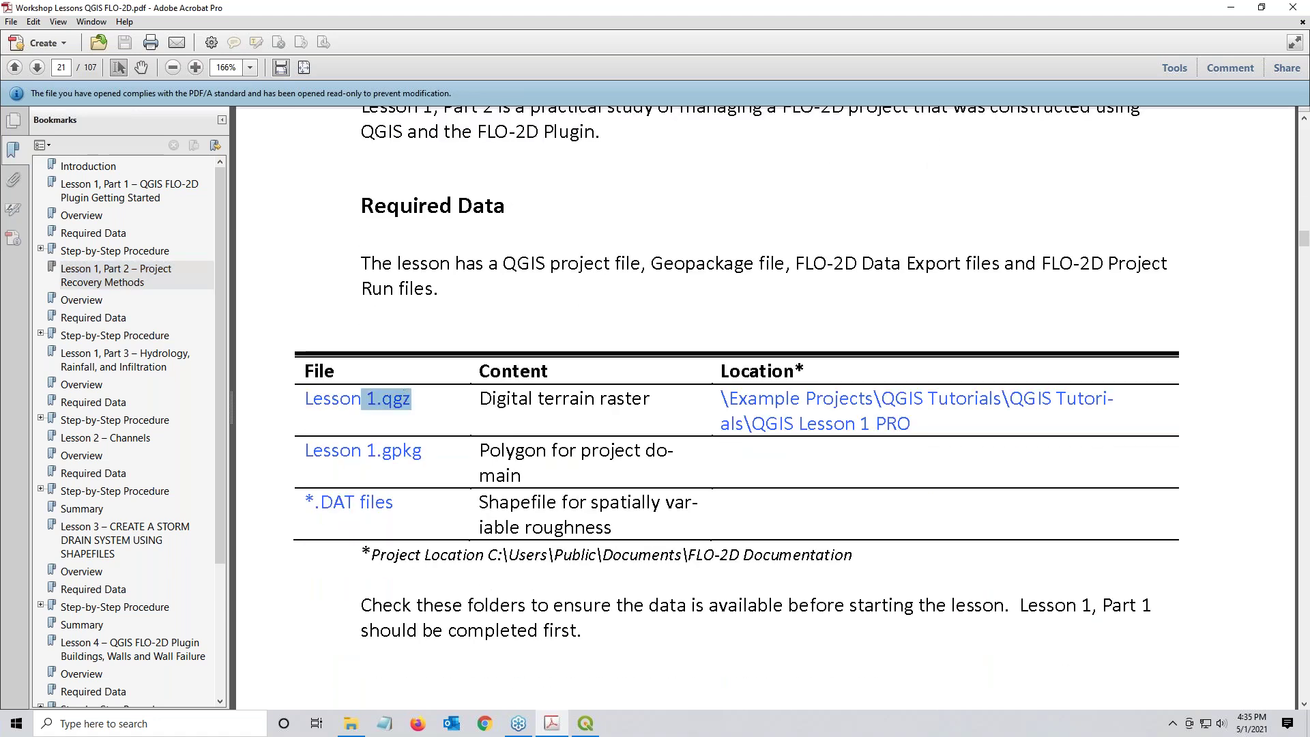
pyautogui.moveTo(365, 450); pyautogui.dragTo(422, 451)
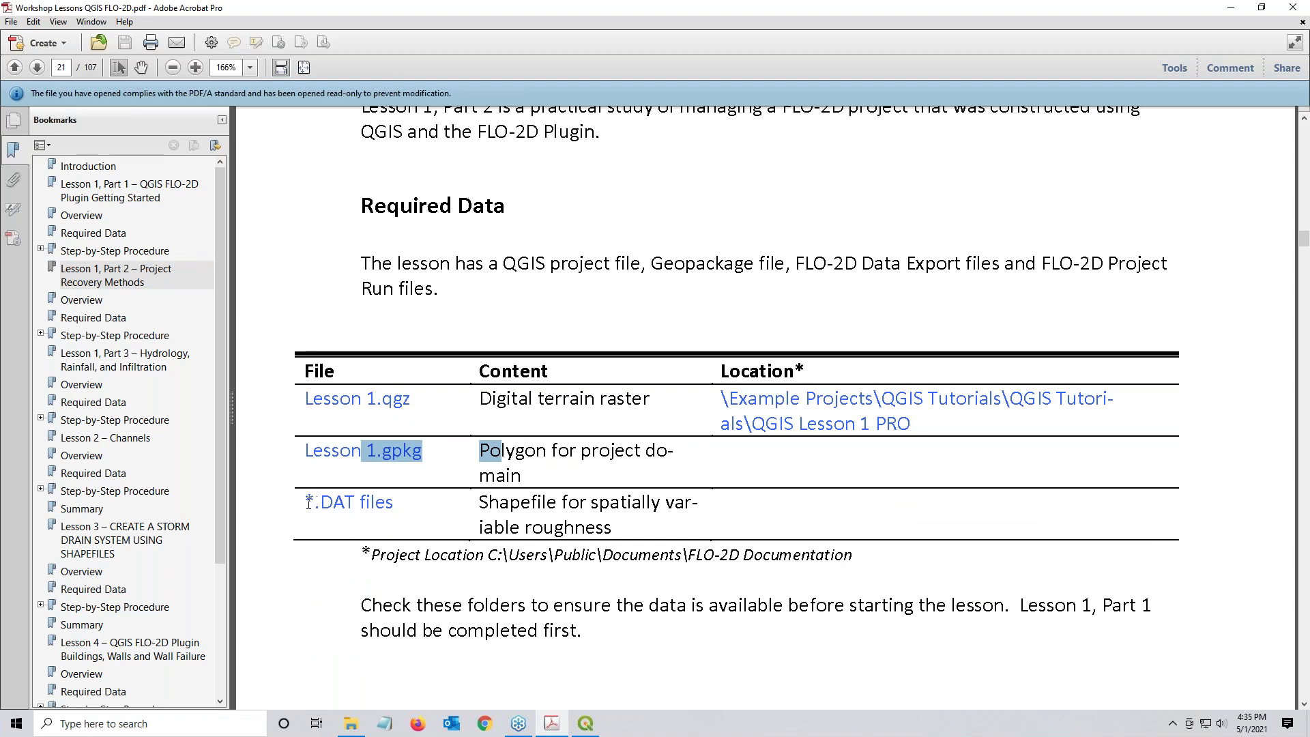
pyautogui.moveTo(304, 503); pyautogui.dragTo(448, 496)
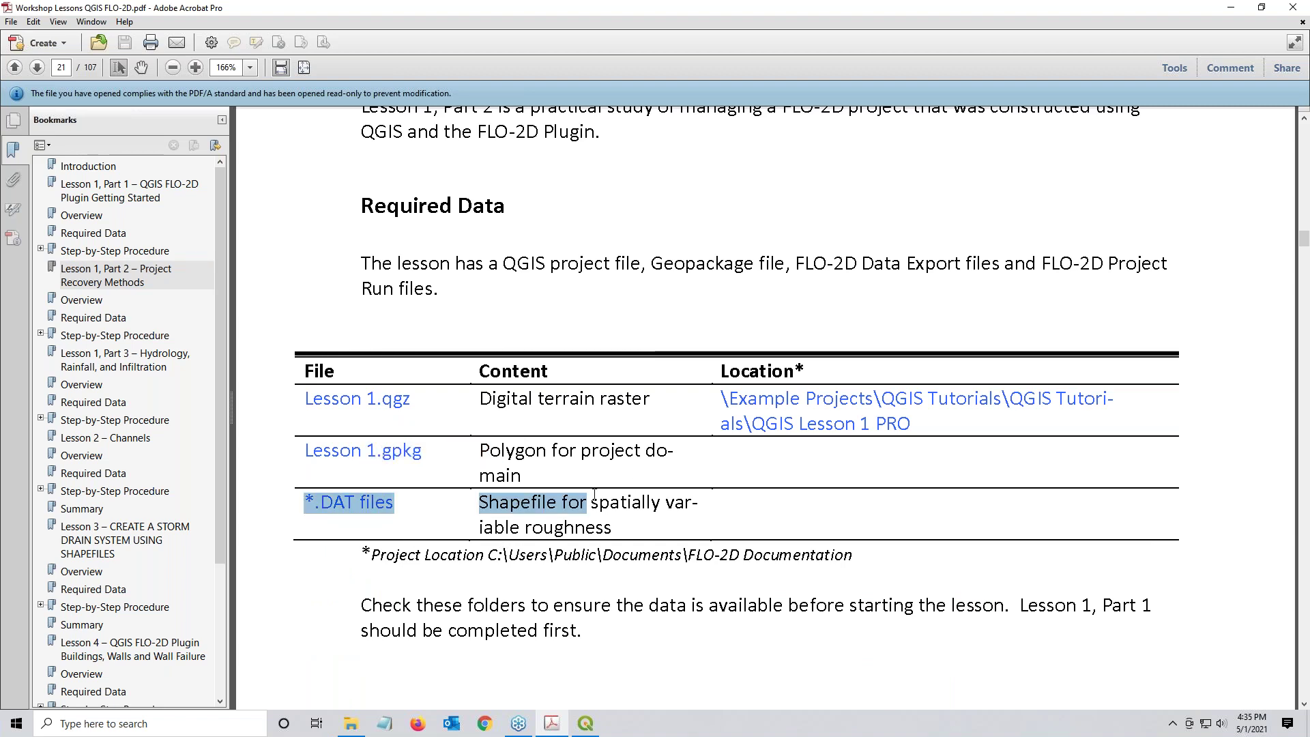
# Step: Go to the Step-by-Step Procedure of Lesson 1, Part 2 and read the list of recovery steps
pyautogui.click(314, 501)
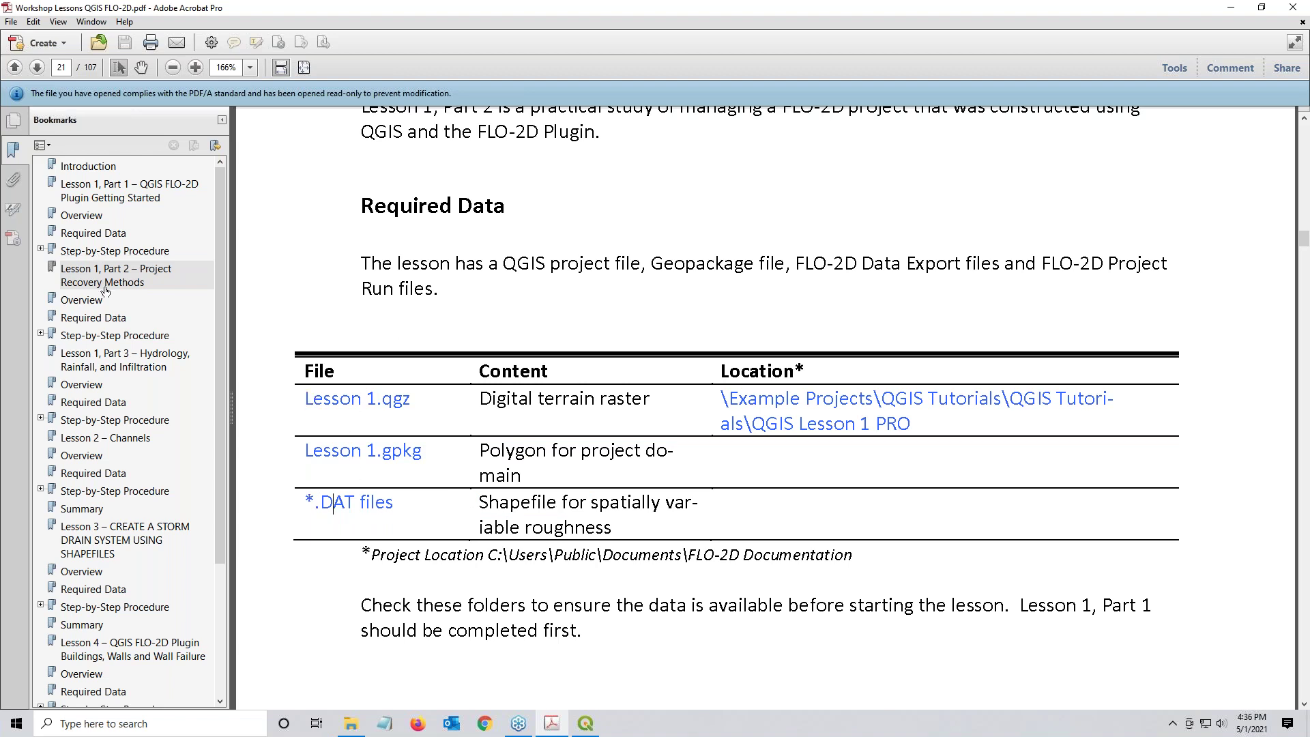
pyautogui.click(81, 300)
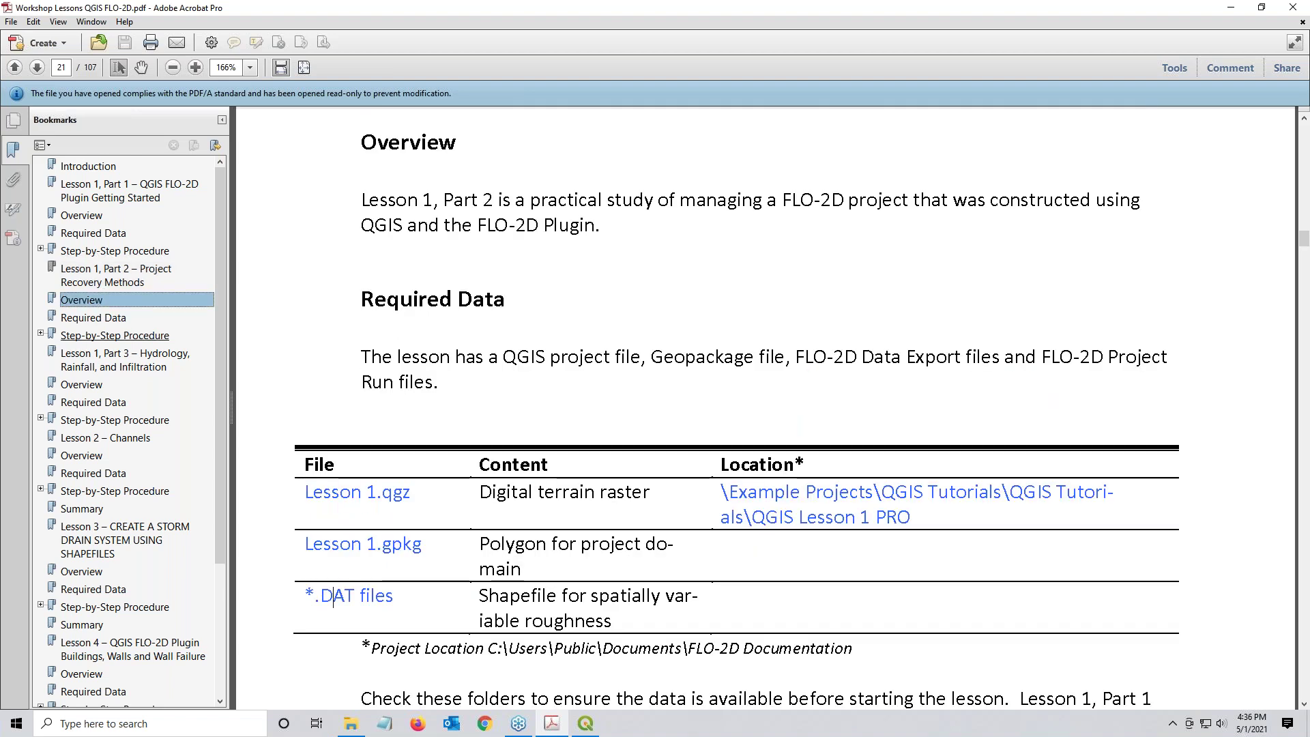
pyautogui.click(82, 336)
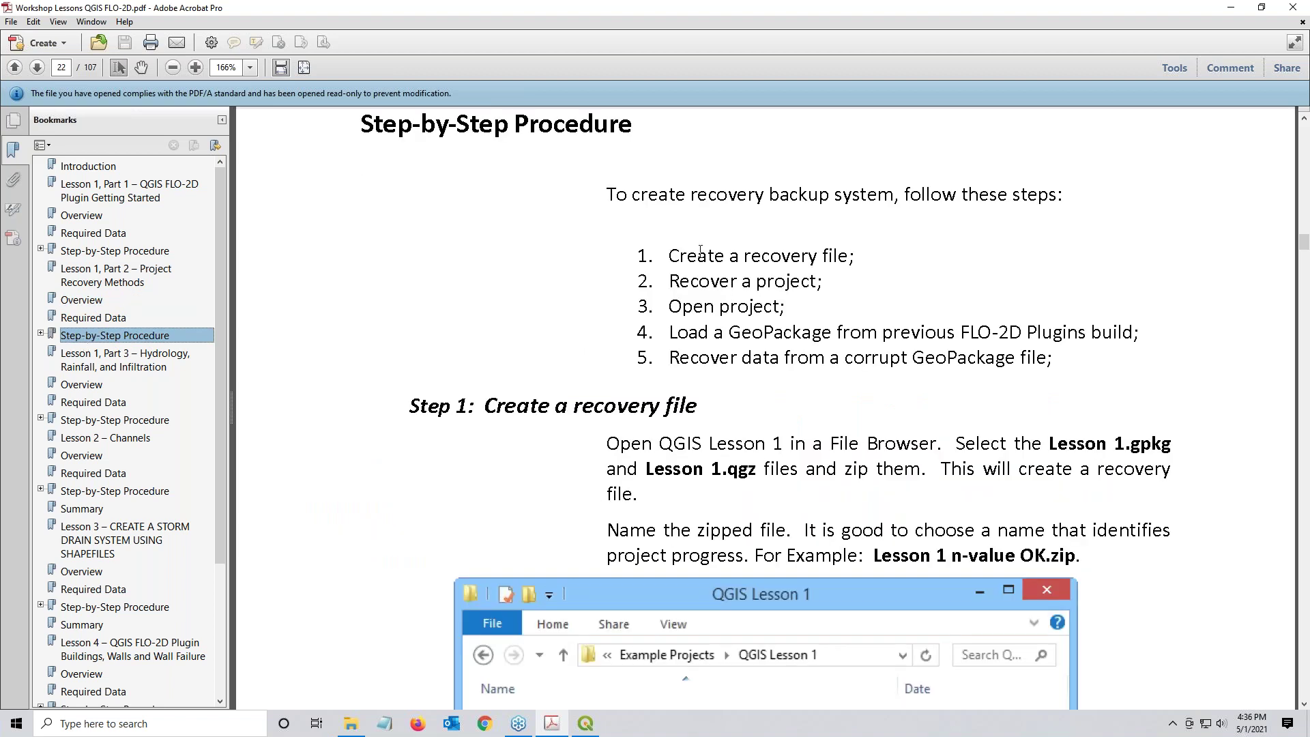
pyautogui.moveTo(674, 256); pyautogui.dragTo(739, 282)
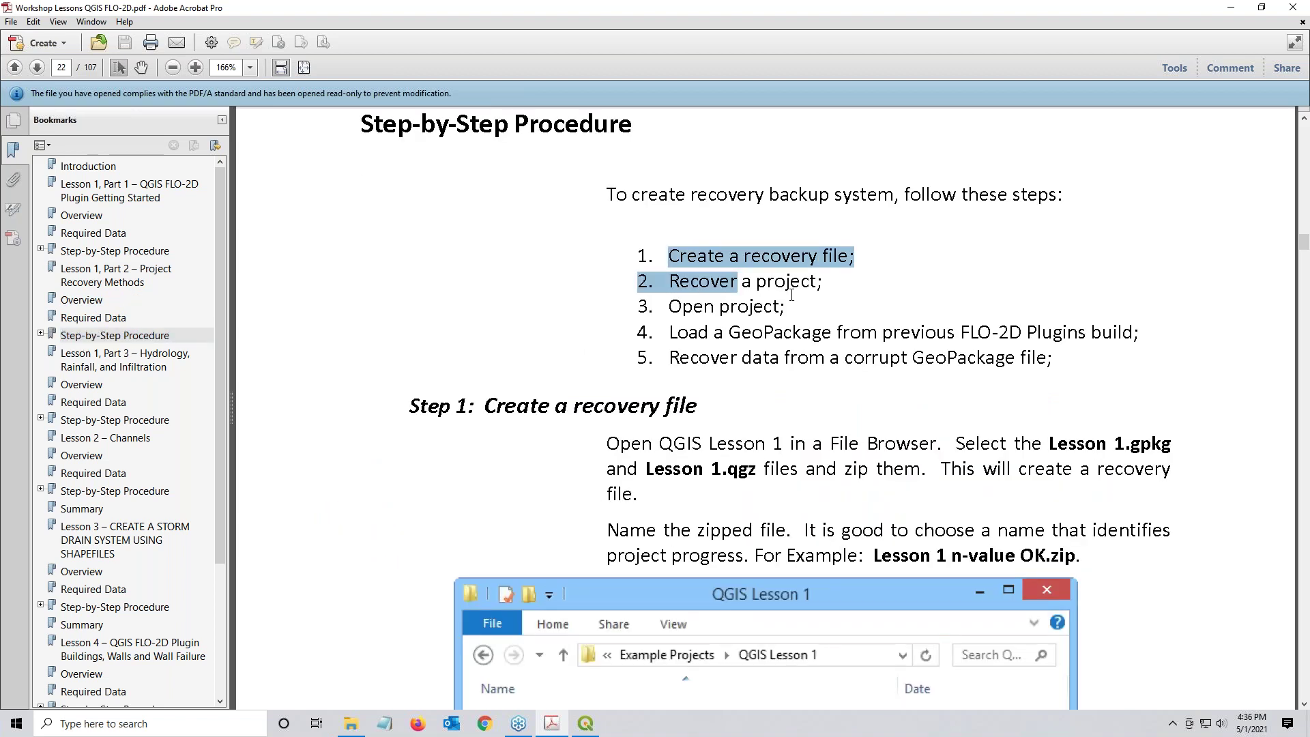
pyautogui.click(810, 281)
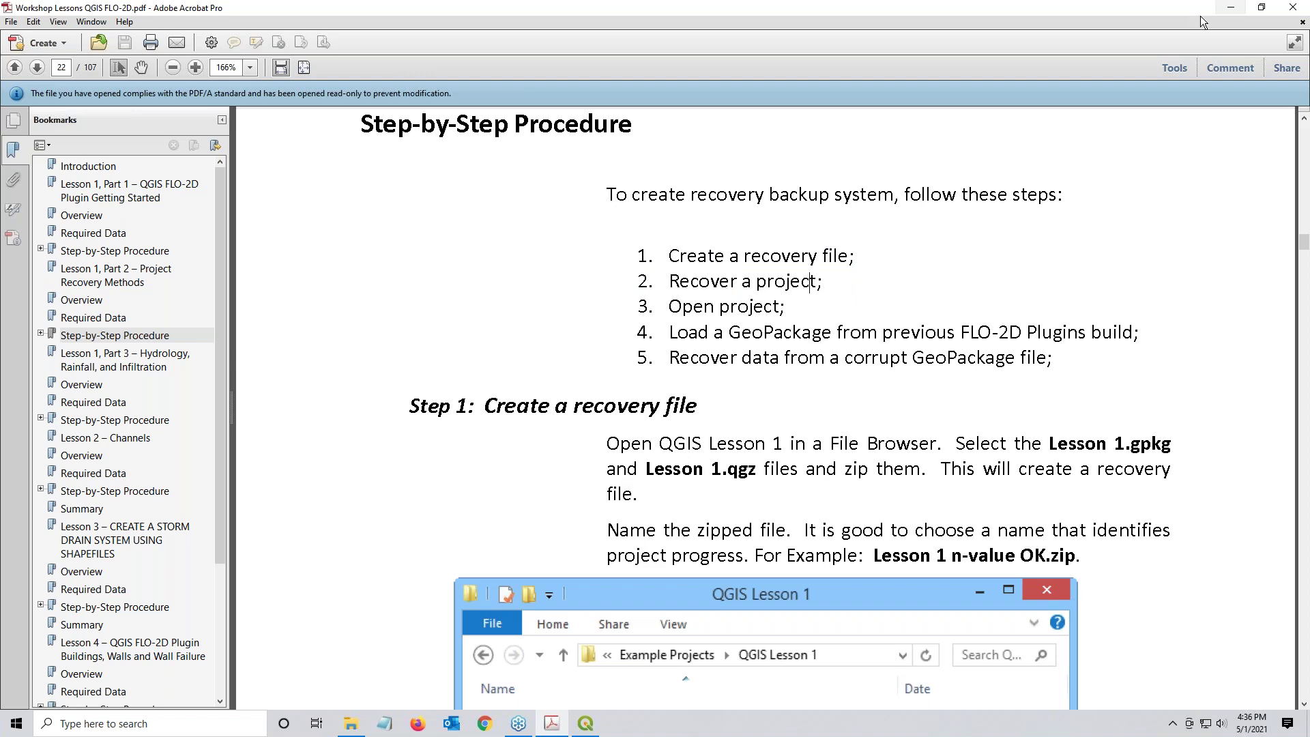
# Step: Read the lesson's Step 1 on creating a recovery file and Step 2 on recovering a project
pyautogui.scroll(-3, 671, 307)
pyautogui.scroll(-9, 520, 550)
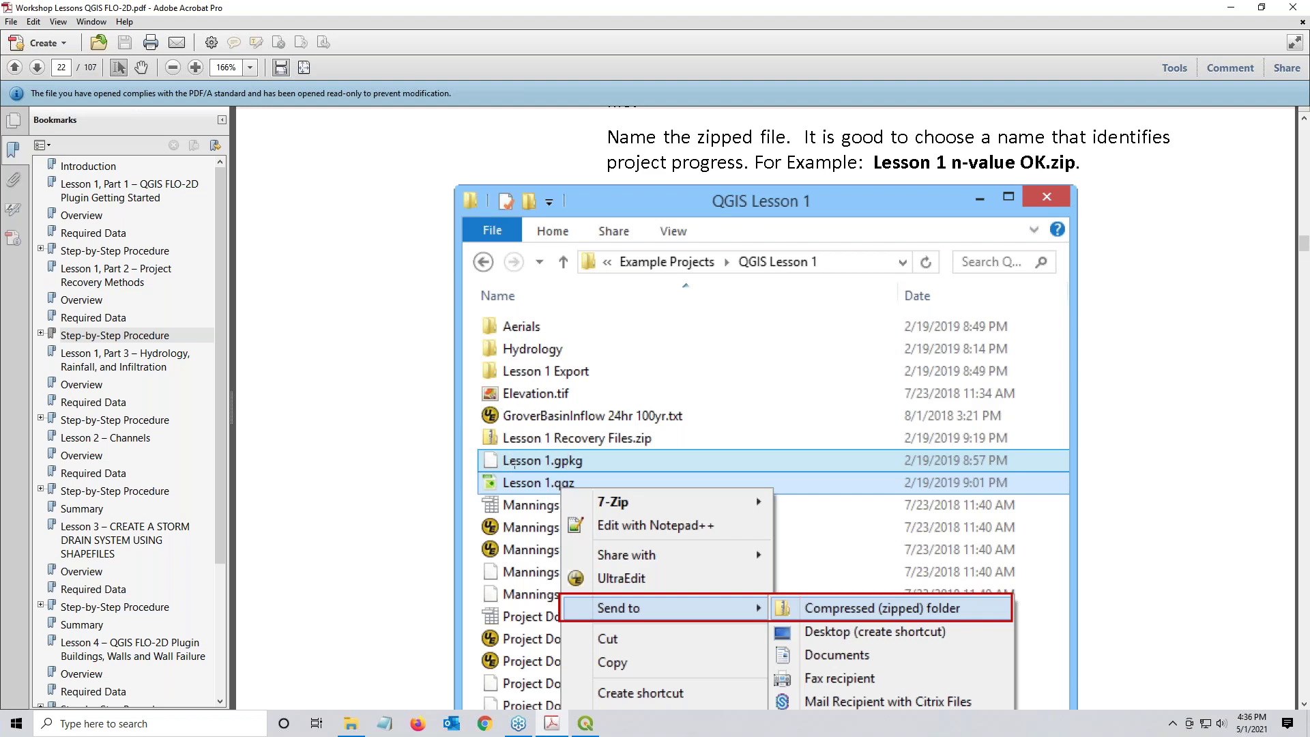
pyautogui.scroll(-19, 516, 470)
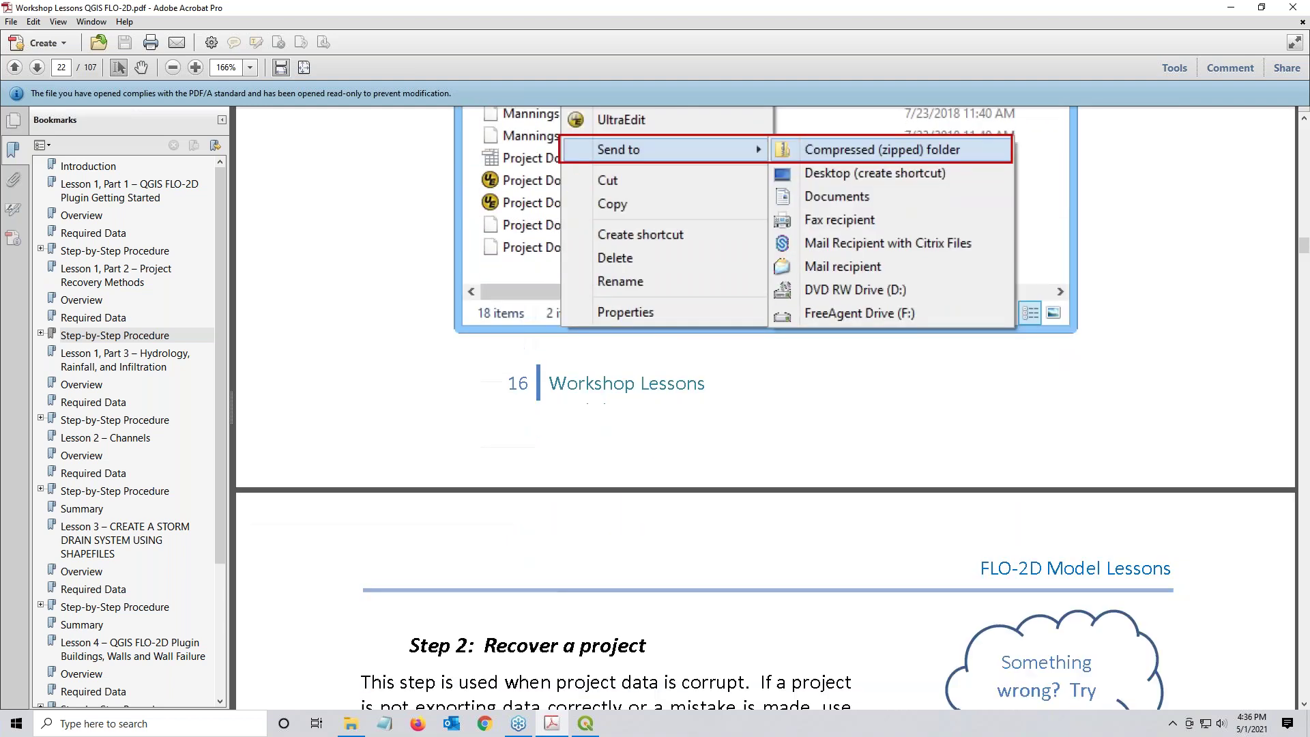
pyautogui.scroll(-13, 511, 473)
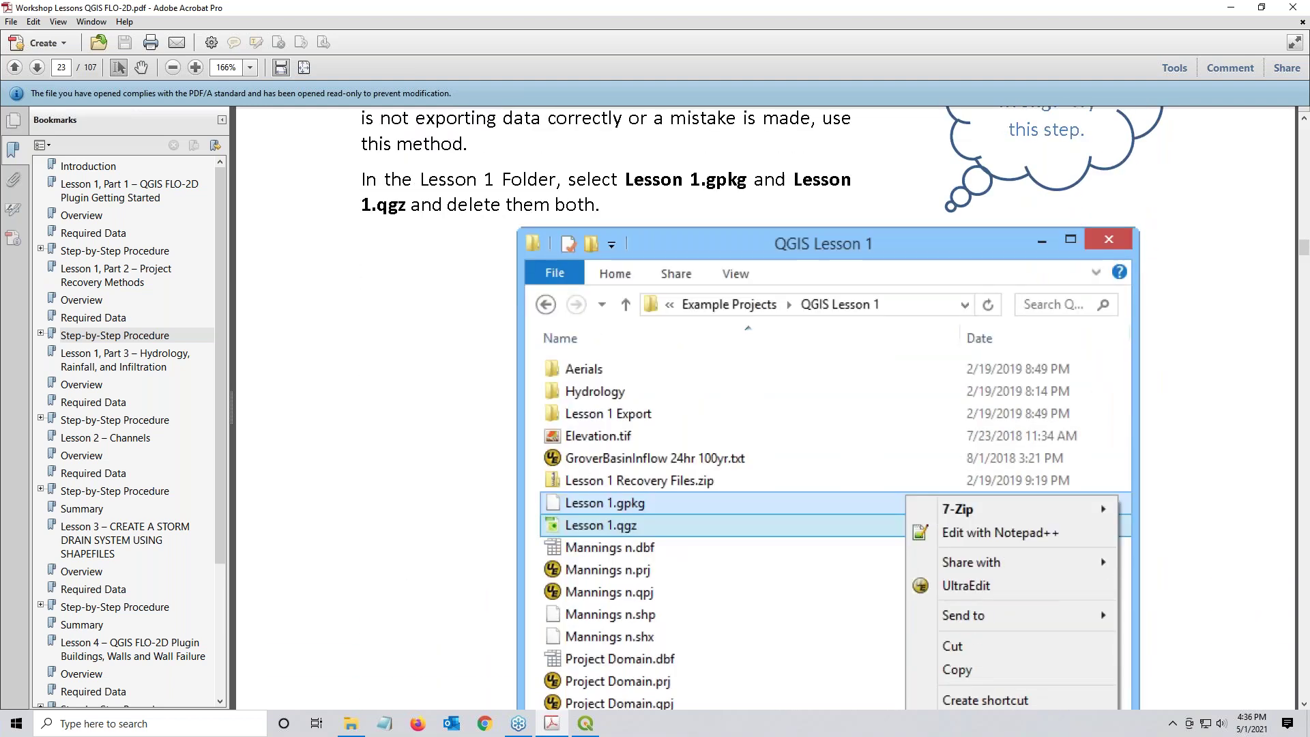
pyautogui.scroll(-20, 639, 519)
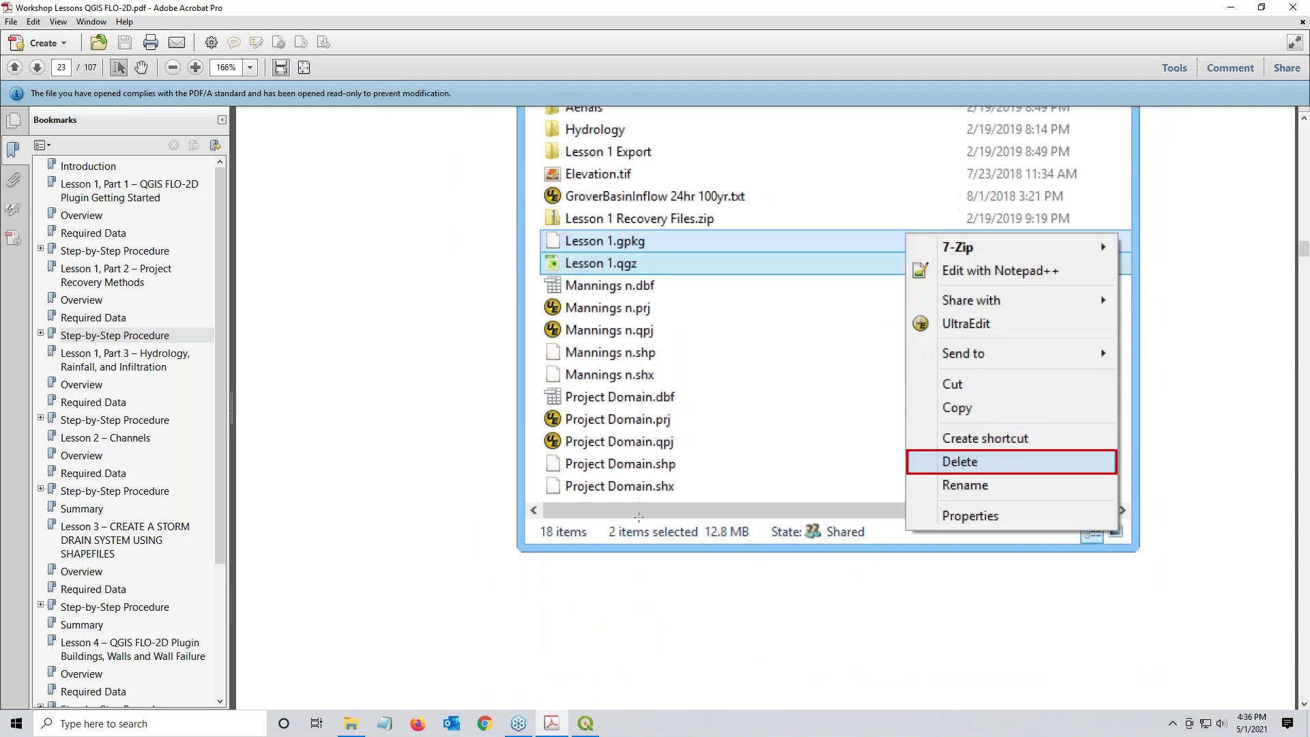
pyautogui.scroll(-19, 764, 410)
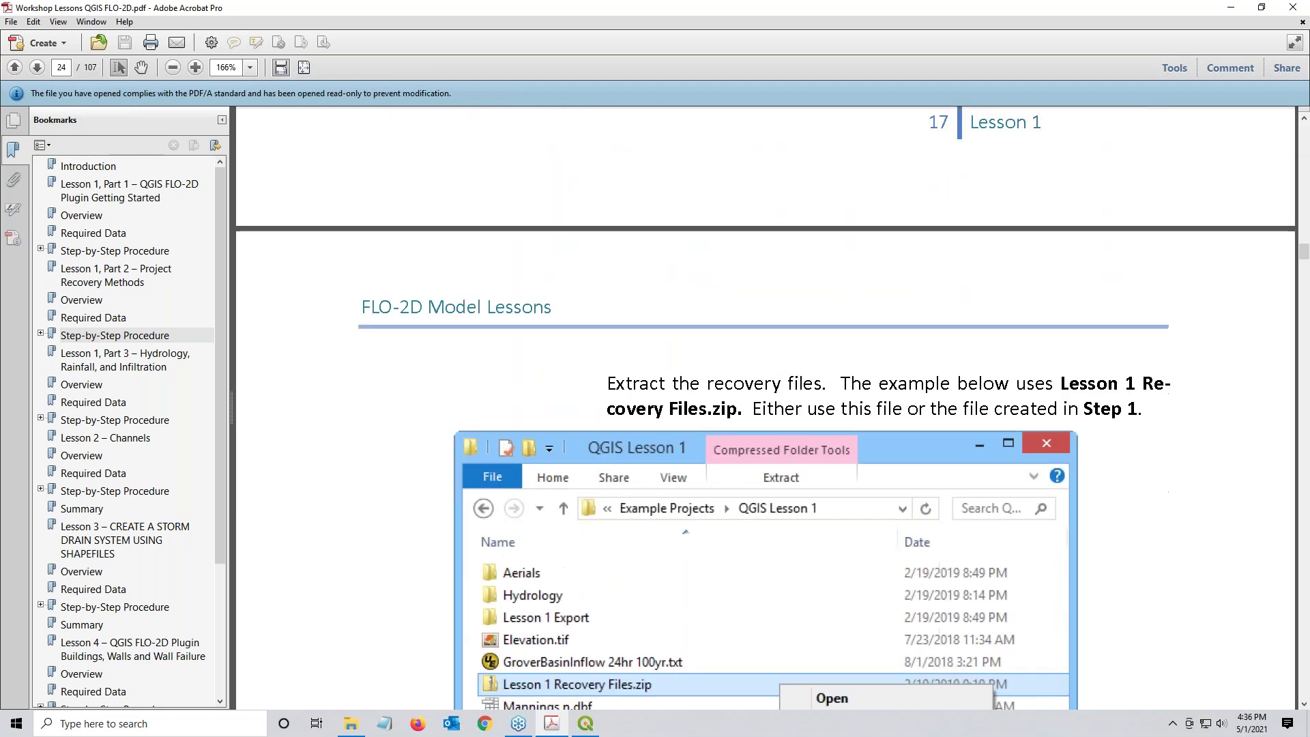
pyautogui.scroll(-13, 764, 409)
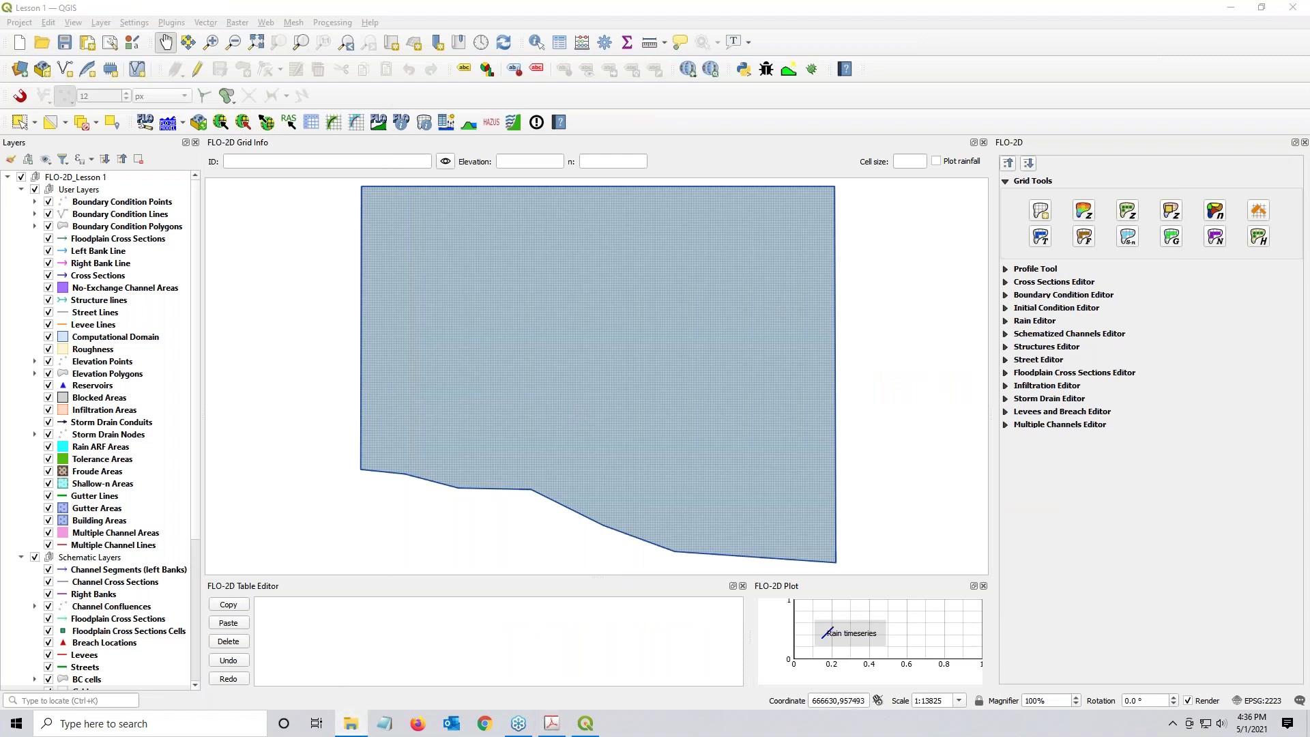
# Step: Check the Lesson 1.gpkg-shm and Lesson 1.gpkg-wal files in the QGIS Lesson 1 folder, and close QGIS
pyautogui.hotkey('alt', 'Tab')
pyautogui.click(788, 241)
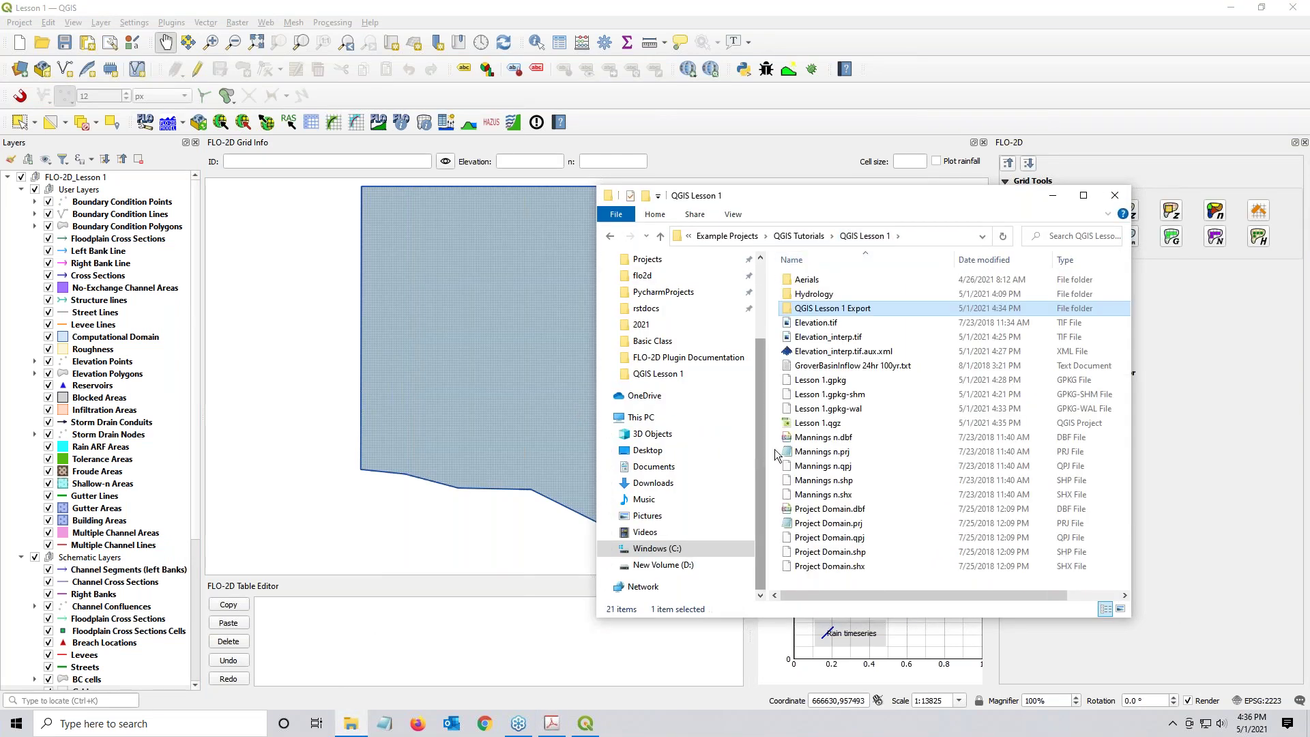
pyautogui.click(832, 394)
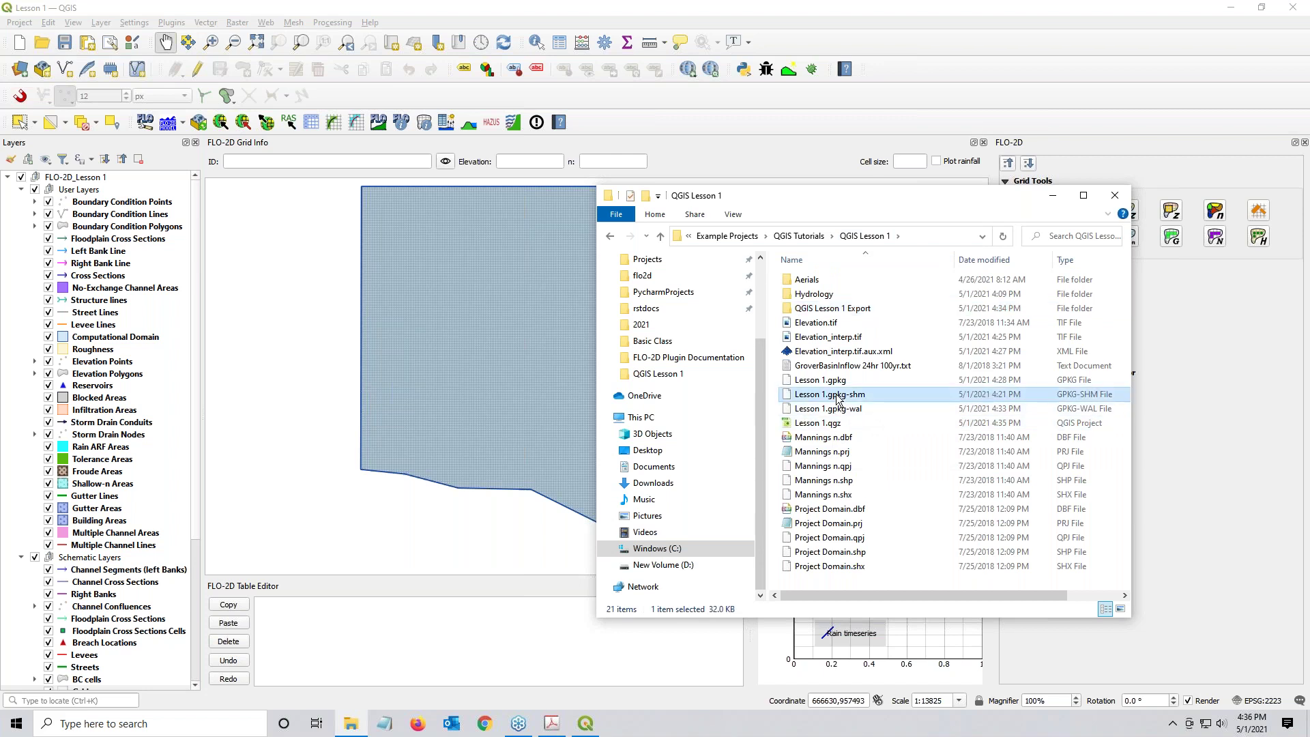
pyautogui.keyDown('ctrl'); pyautogui.click(839, 409); pyautogui.keyUp('ctrl')
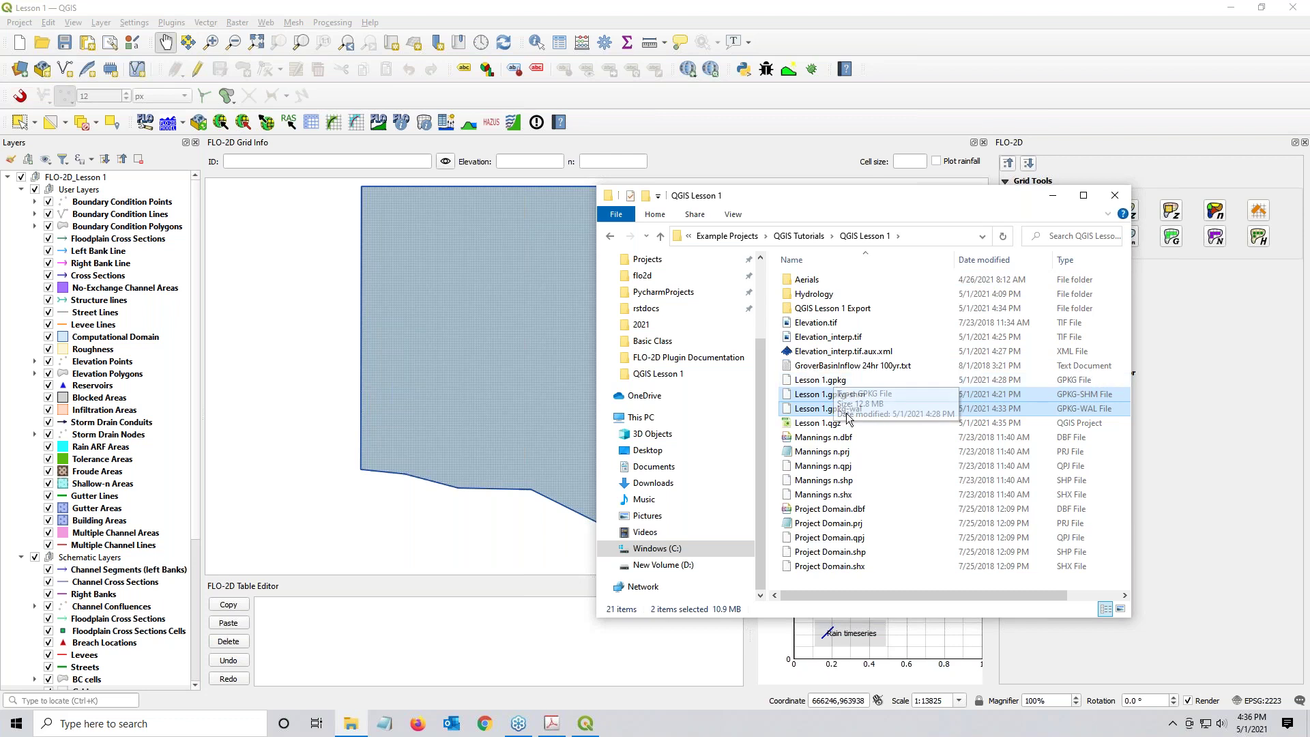
pyautogui.click(1242, 31)
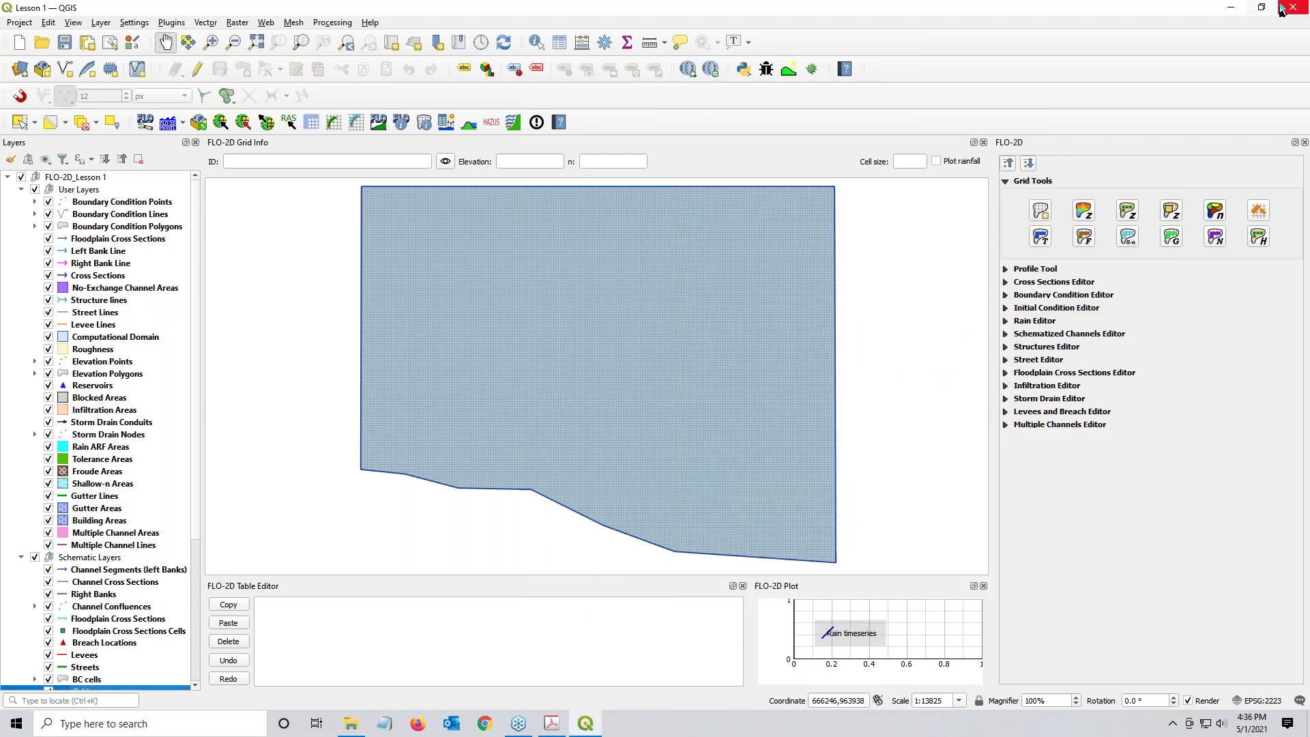
pyautogui.click(1282, 10)
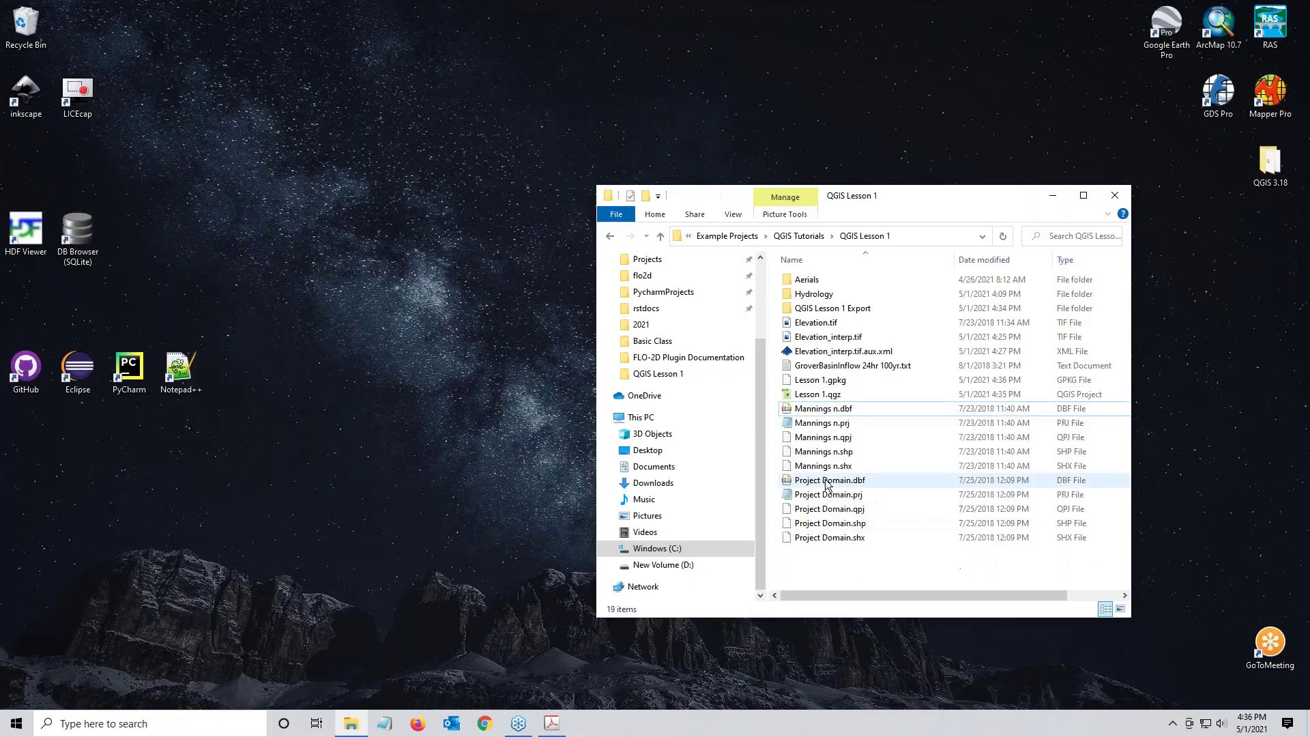
# Step: Compress Lesson 1.gpkg and Lesson 1.qgz together into the archive QGIS Lesson 1.7z with 7-Zip
pyautogui.click(836, 394)
pyautogui.keyDown('ctrl'); pyautogui.click(832, 380); pyautogui.keyUp('ctrl')
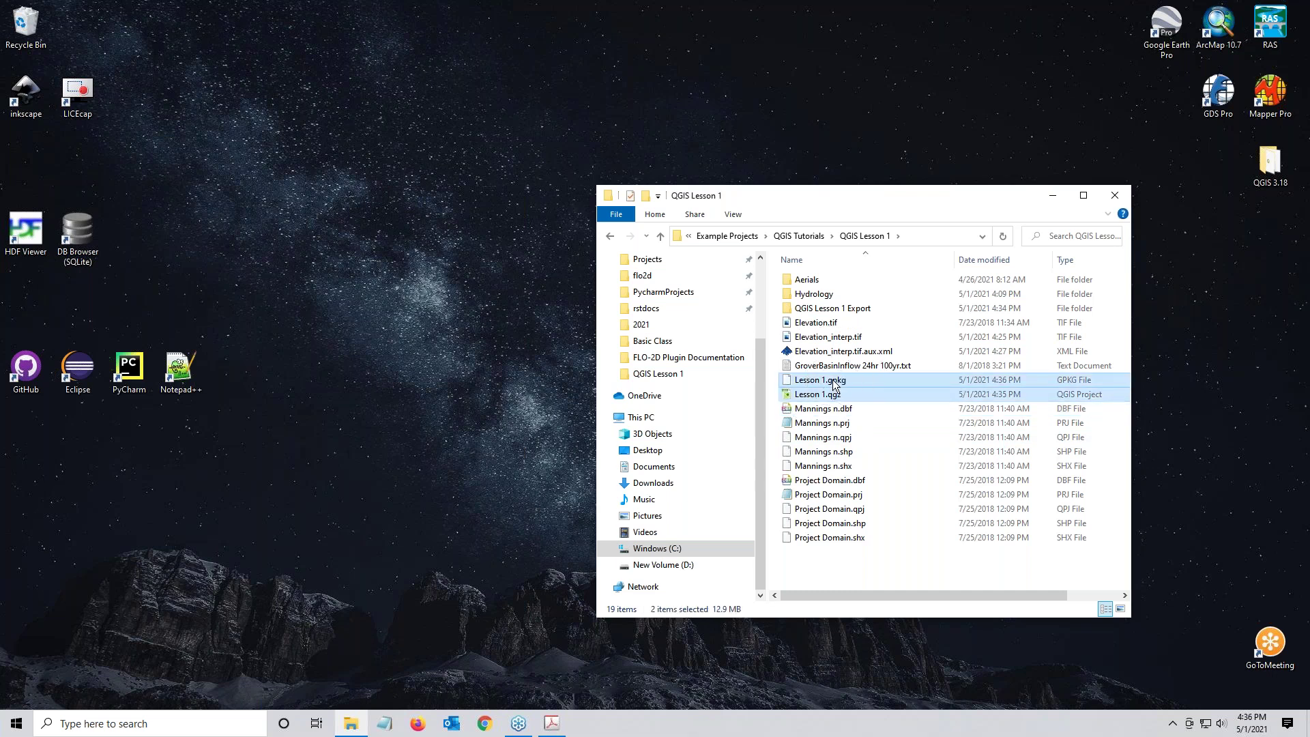
pyautogui.rightClick(833, 384)
pyautogui.moveTo(861, 409)
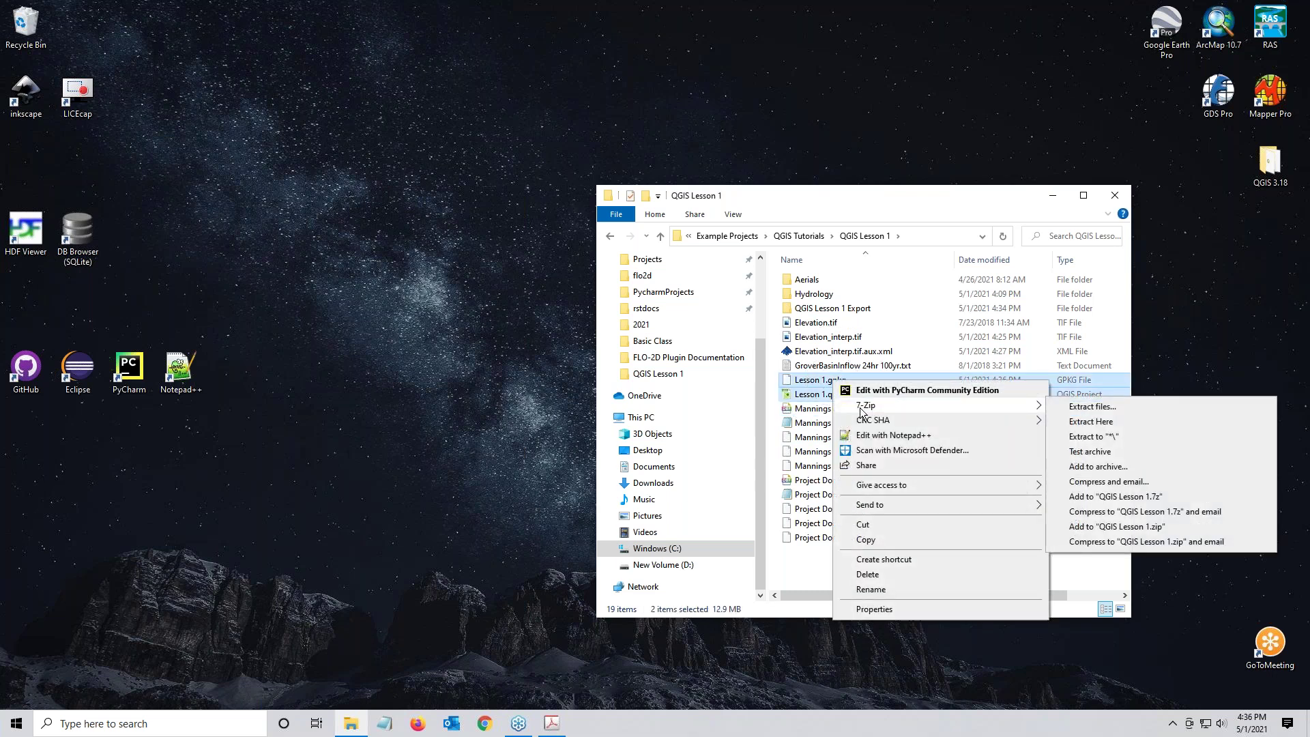
pyautogui.moveTo(942, 504)
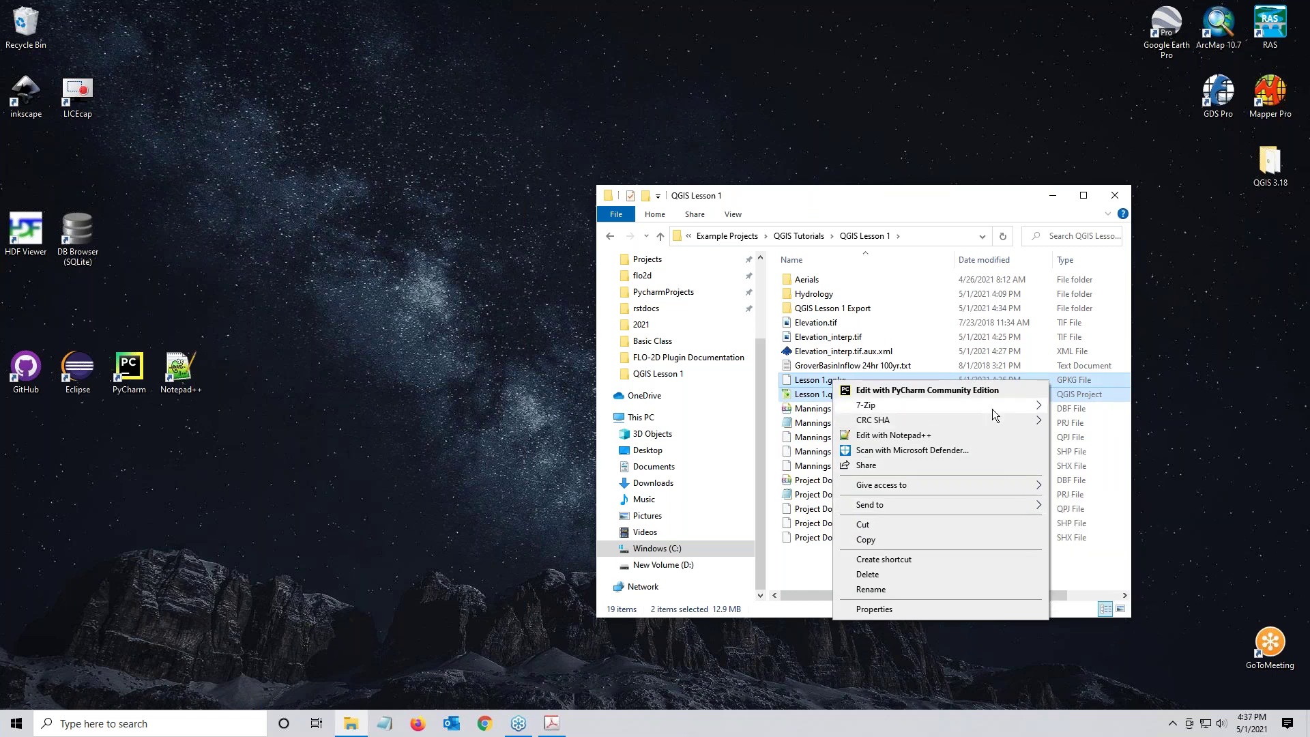
pyautogui.moveTo(1010, 406)
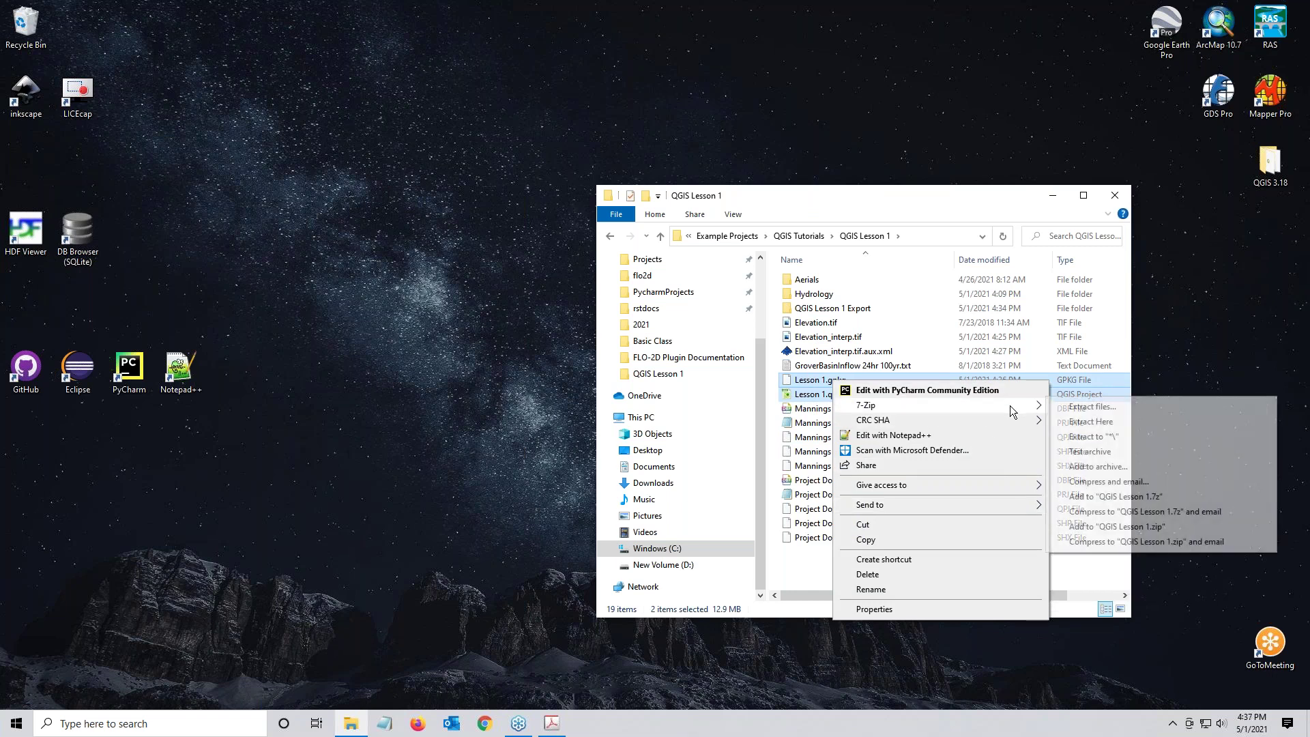
pyautogui.click(1129, 498)
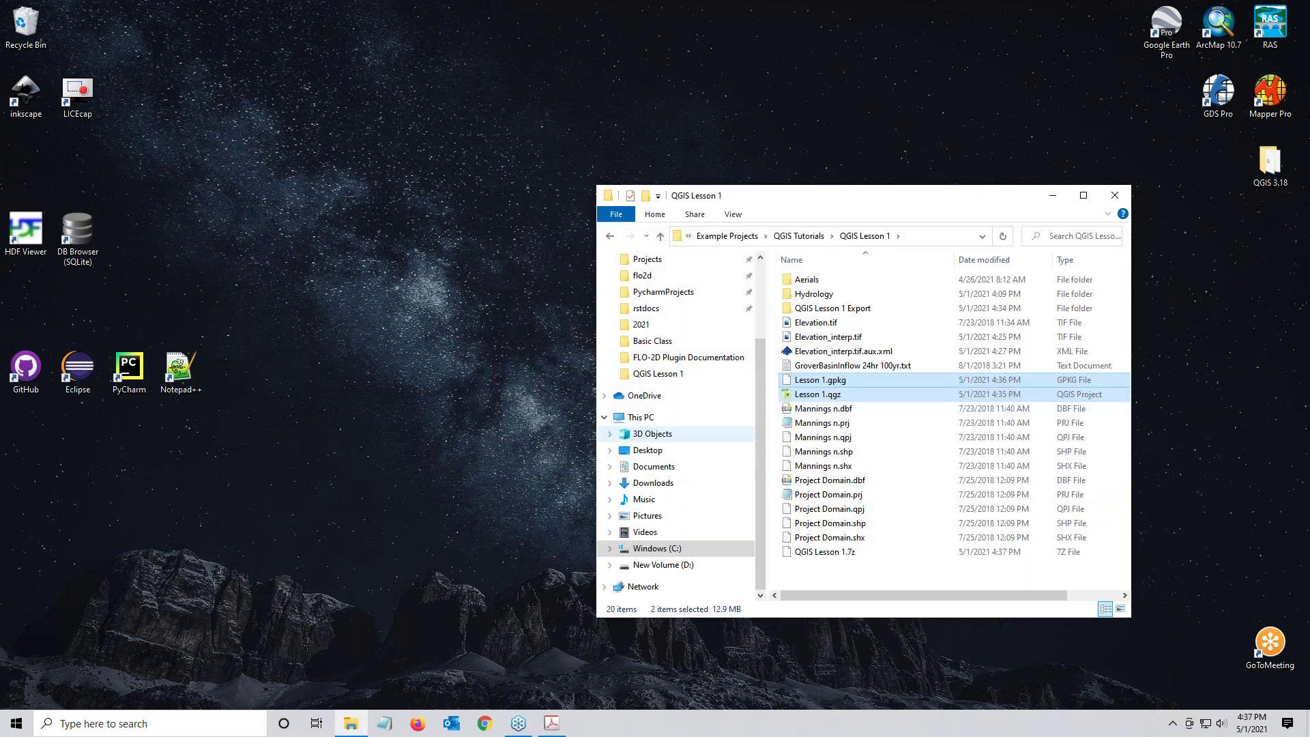
# Step: Widen the folder window to show file sizes, and rename the QGIS Lesson 1.7z archive as Elev and manings ok.7z
pyautogui.click(857, 554)
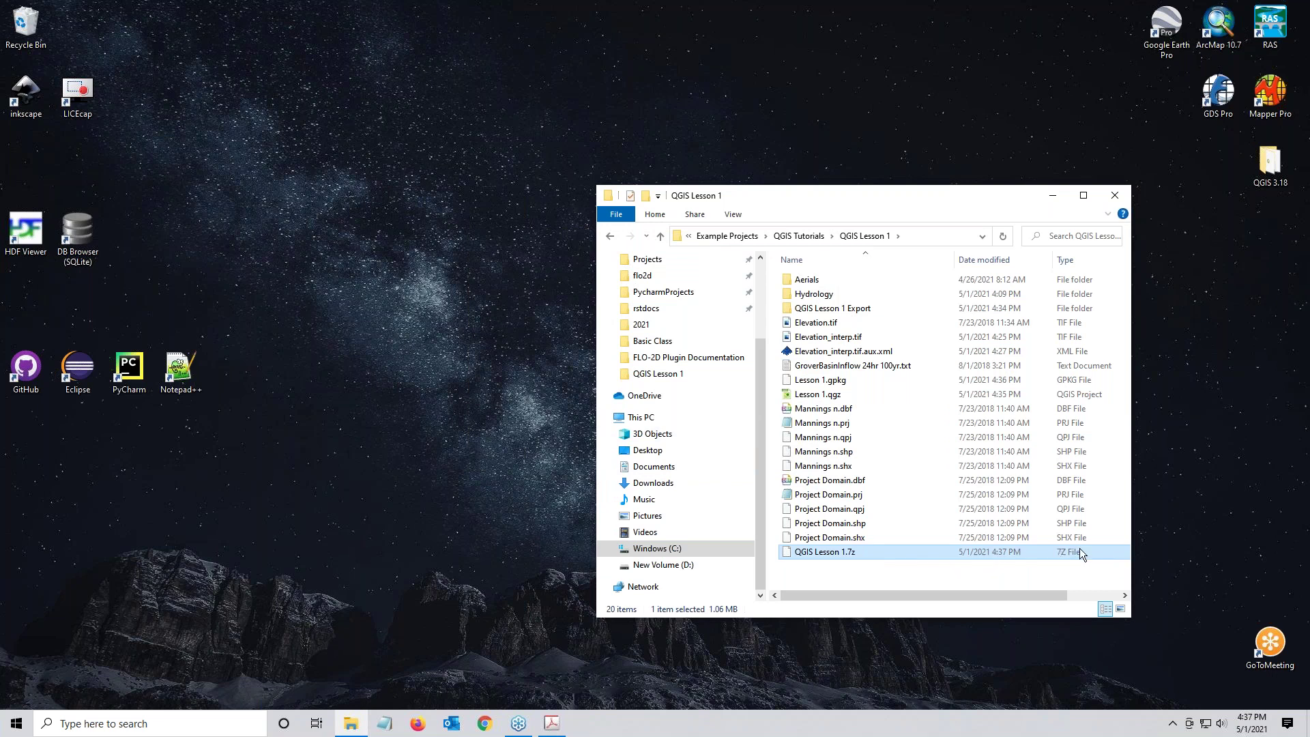
pyautogui.moveTo(1134, 529); pyautogui.dragTo(1226, 529)
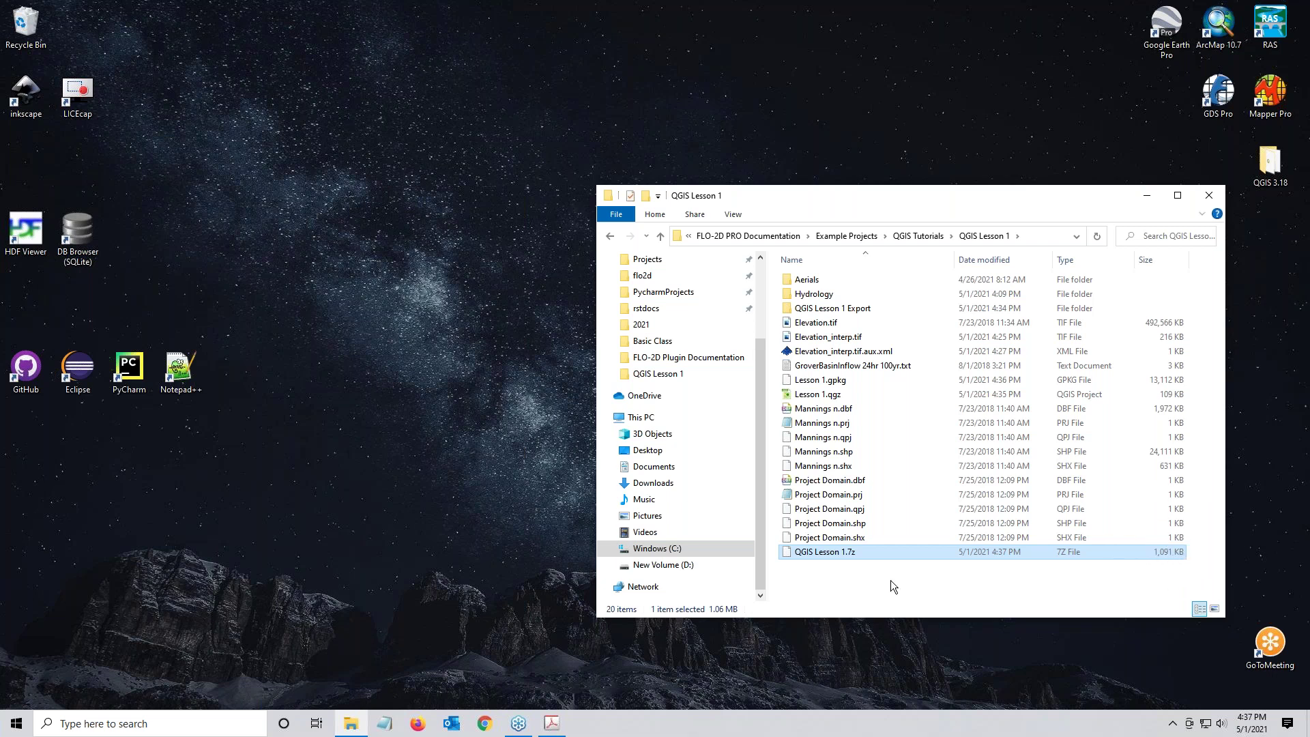
pyautogui.rightClick(812, 552)
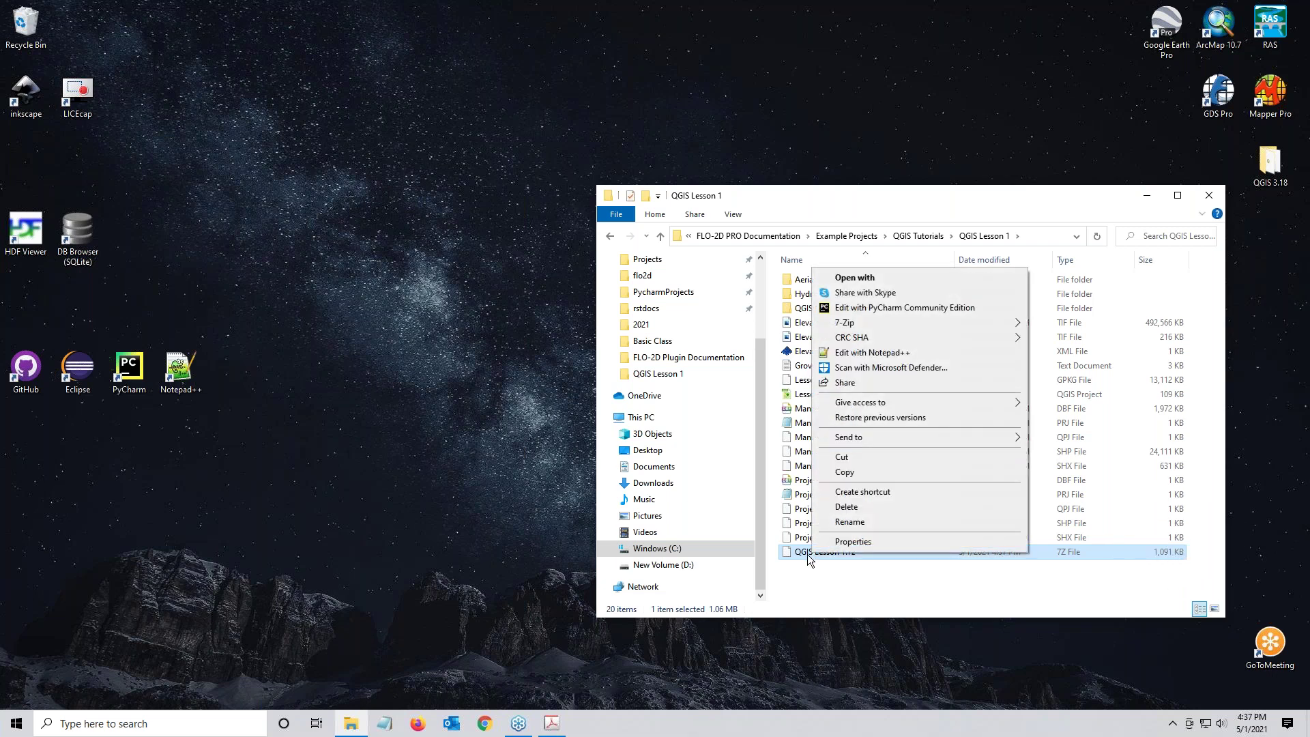
pyautogui.press('m')
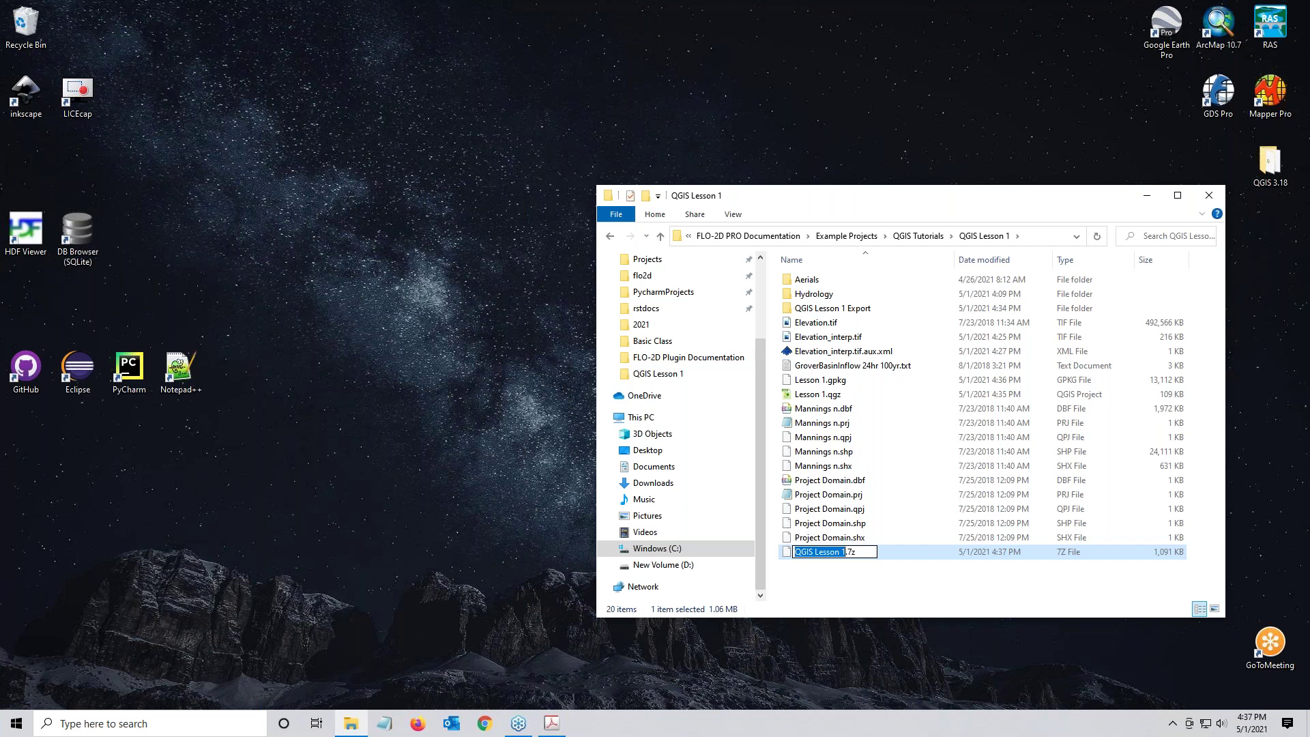
pyautogui.write('E')
pyautogui.write('lev and ')
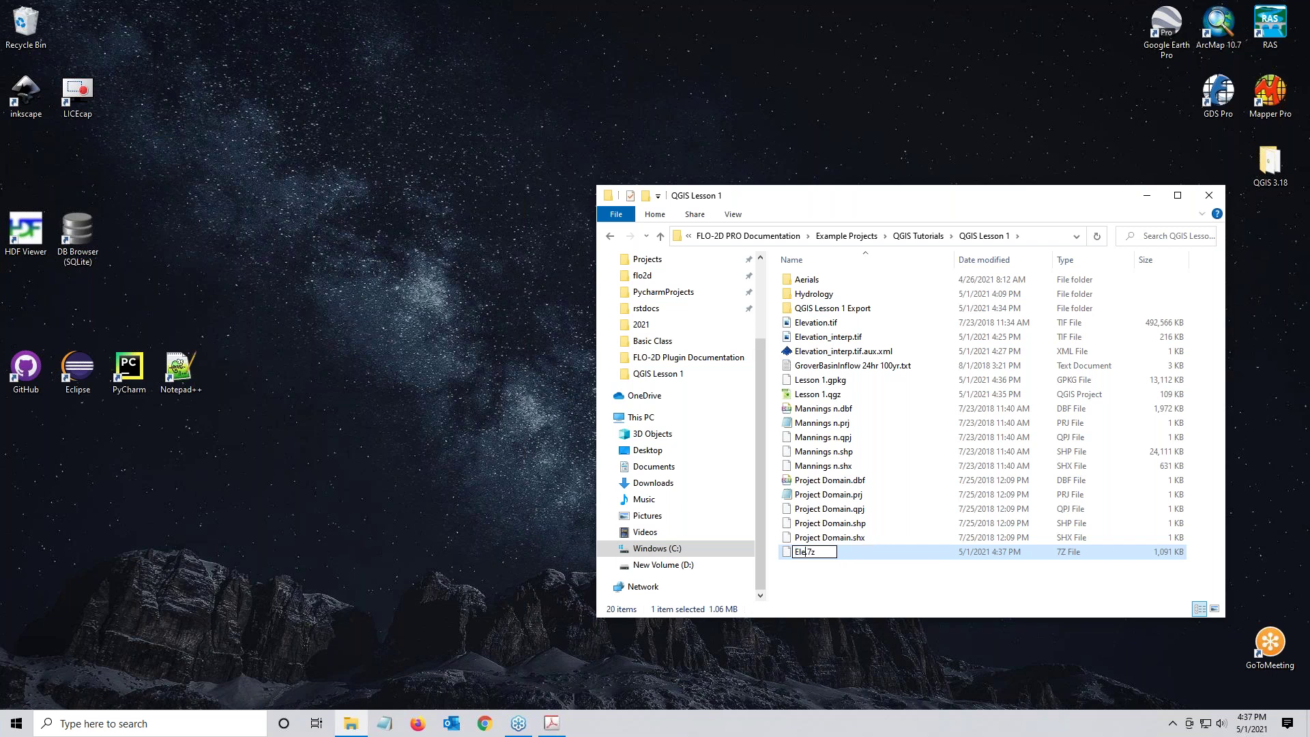
pyautogui.write('manings ok')
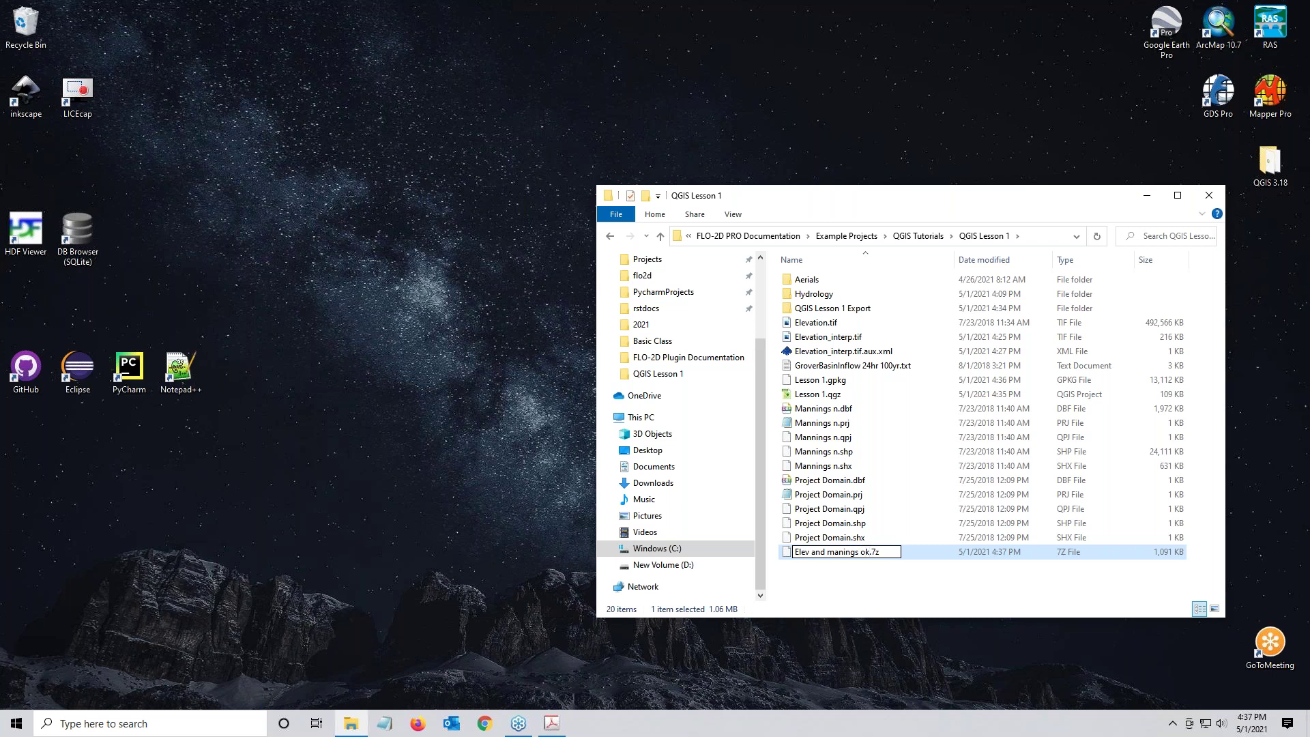
pyautogui.press('Return')
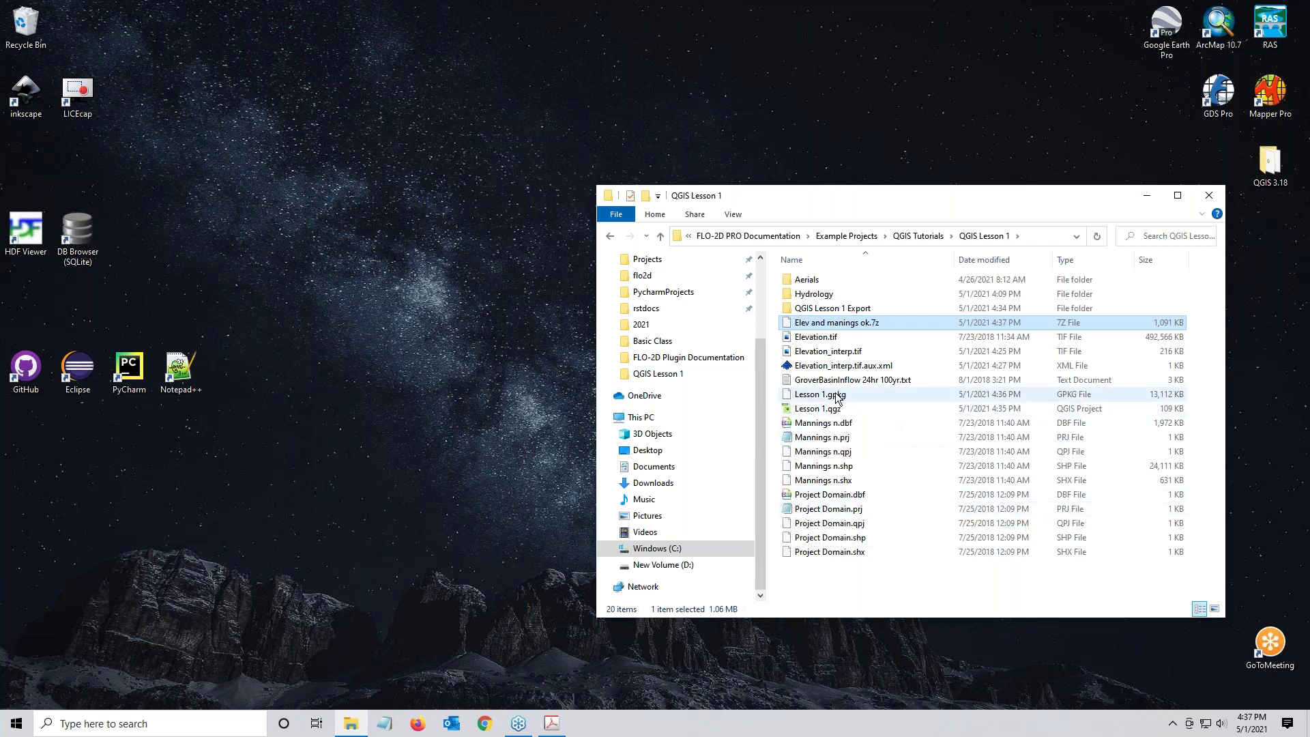
# Step: Delete Lesson 1.gpkg and Lesson 1.qgz from the QGIS Lesson 1 folder
pyautogui.click(837, 395)
pyautogui.click(862, 325)
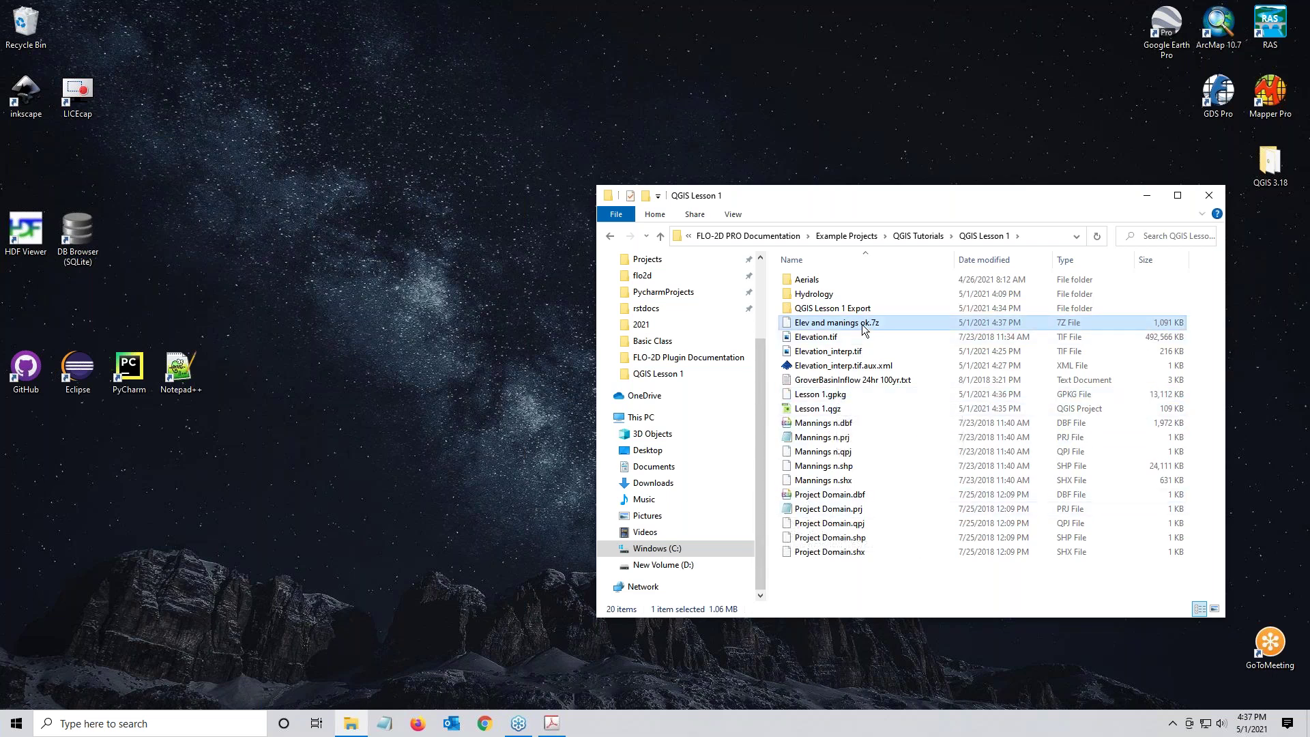
pyautogui.click(846, 396)
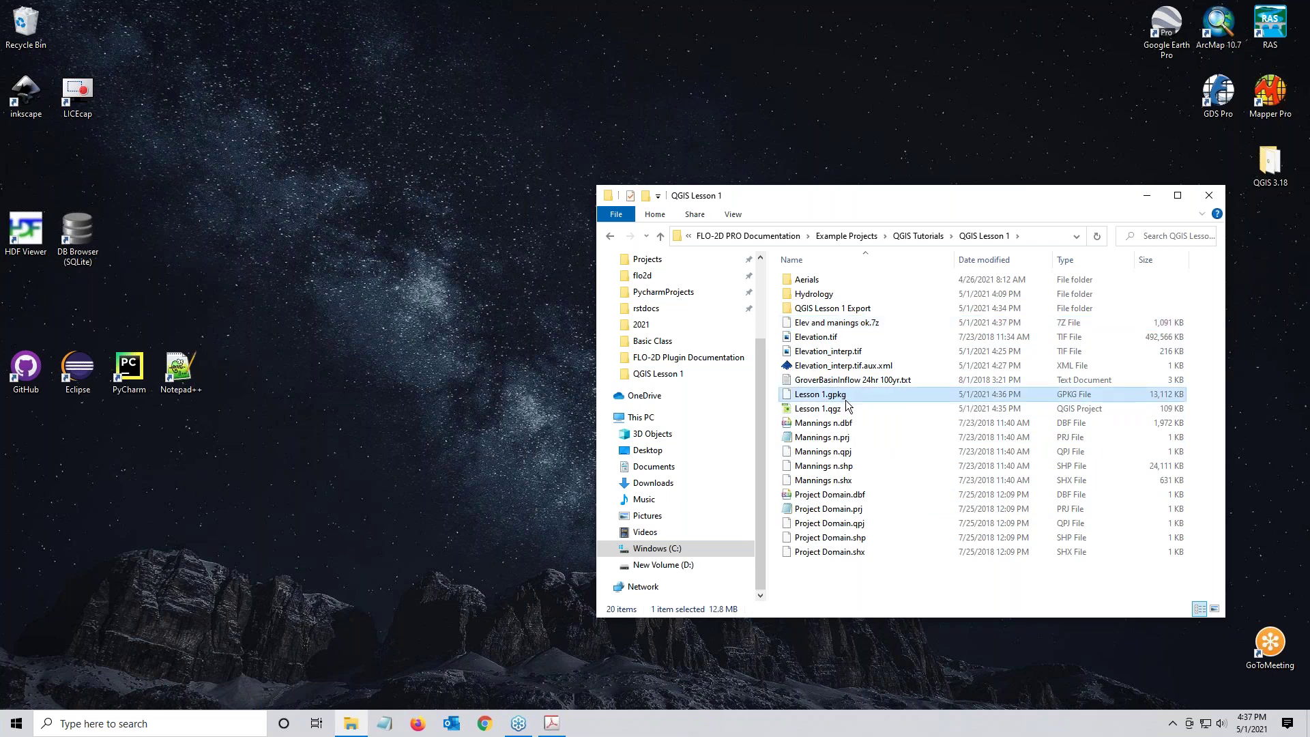
pyautogui.keyDown('ctrl'); pyautogui.click(842, 410); pyautogui.keyUp('ctrl')
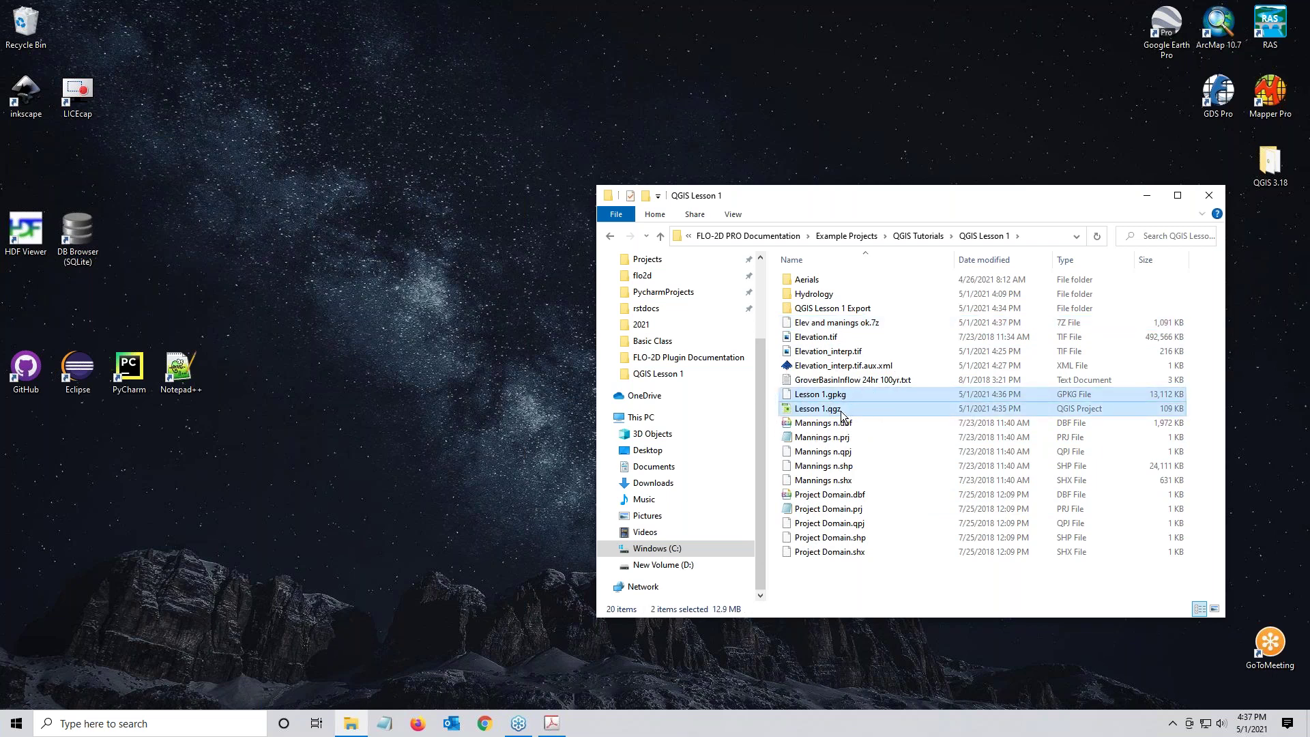
pyautogui.press('Delete')
pyautogui.click(862, 324)
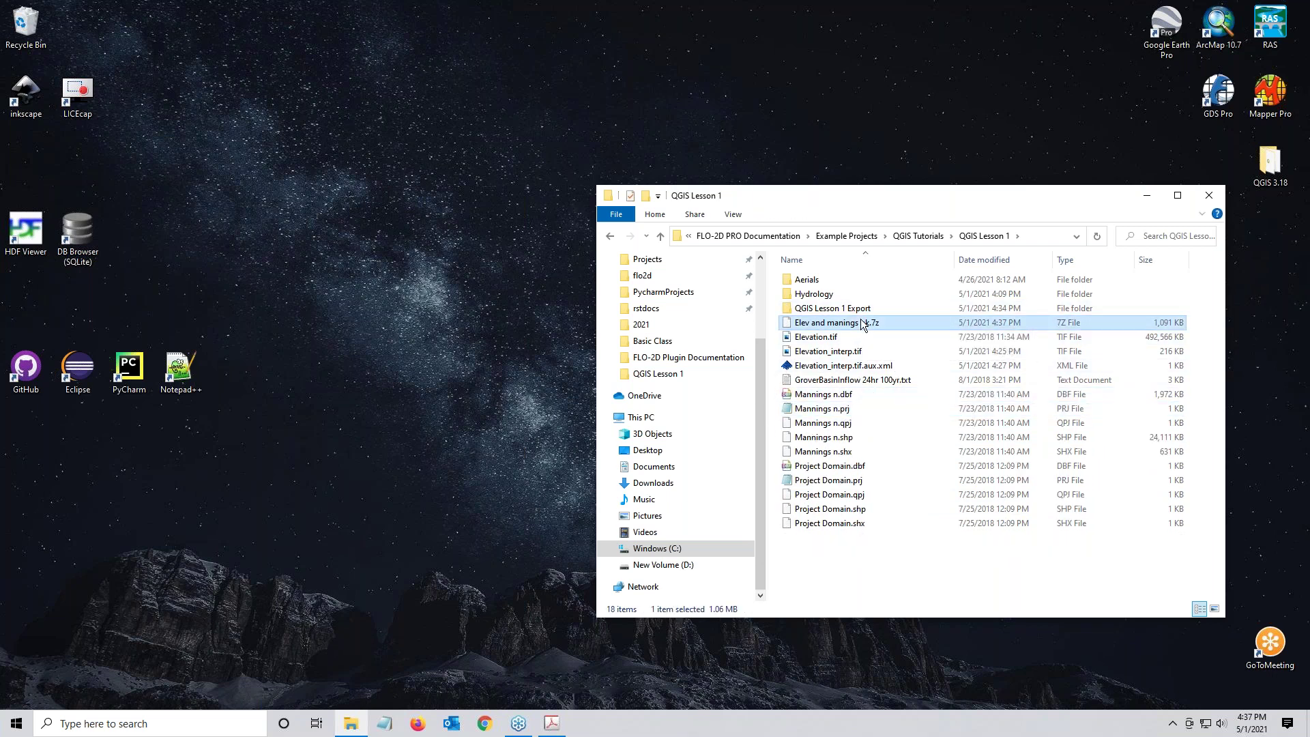
pyautogui.rightClick(861, 323)
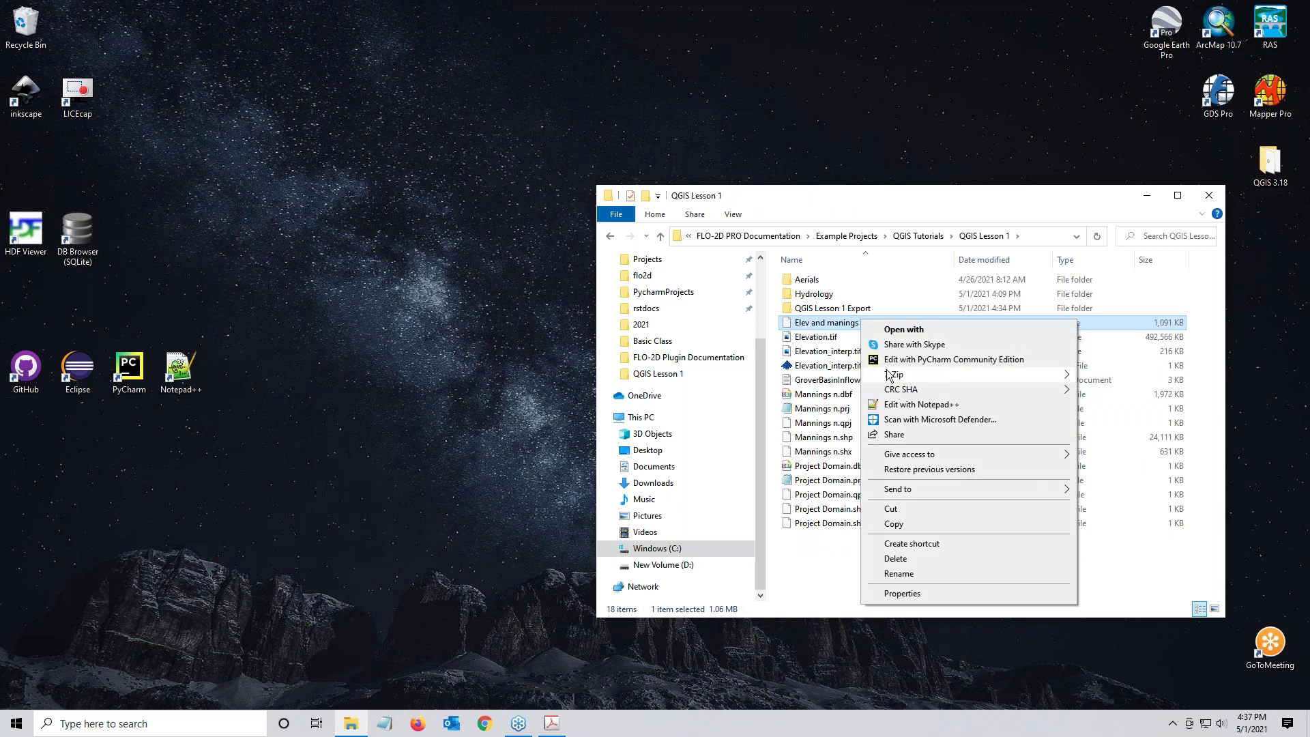
pyautogui.moveTo(890, 376)
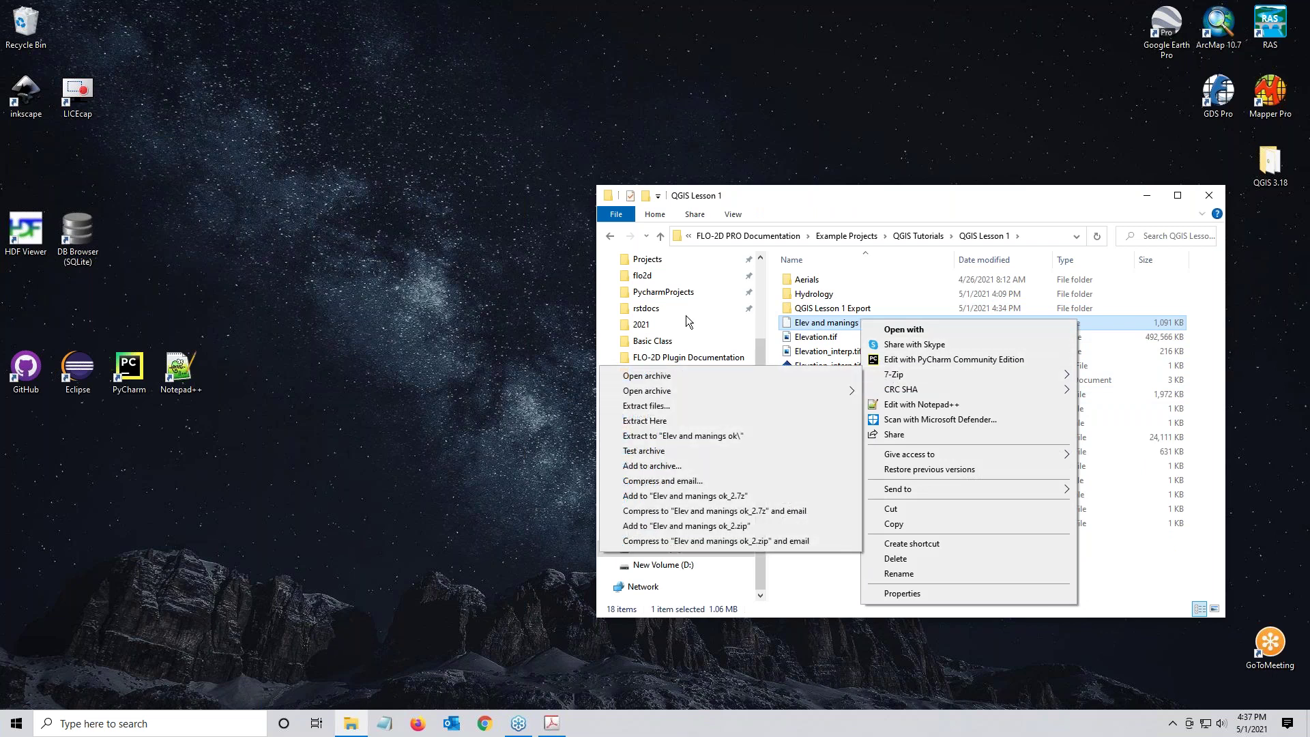
pyautogui.press('Escape')
pyautogui.press('Escape')
pyautogui.press('F2')
pyautogui.press('Escape')
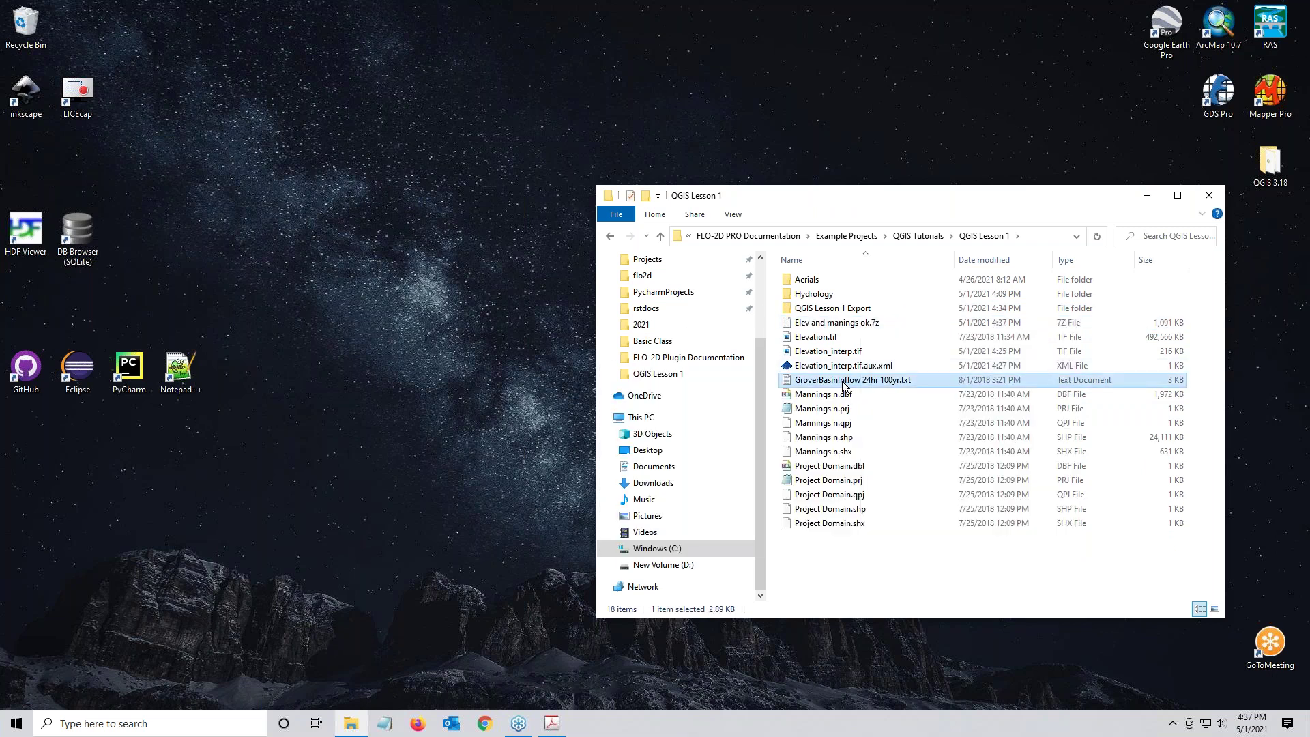
# Step: Extract the Elev and manings ok.7z archive directly into the QGIS Lesson 1 folder with 7-Zip
pyautogui.rightClick(850, 323)
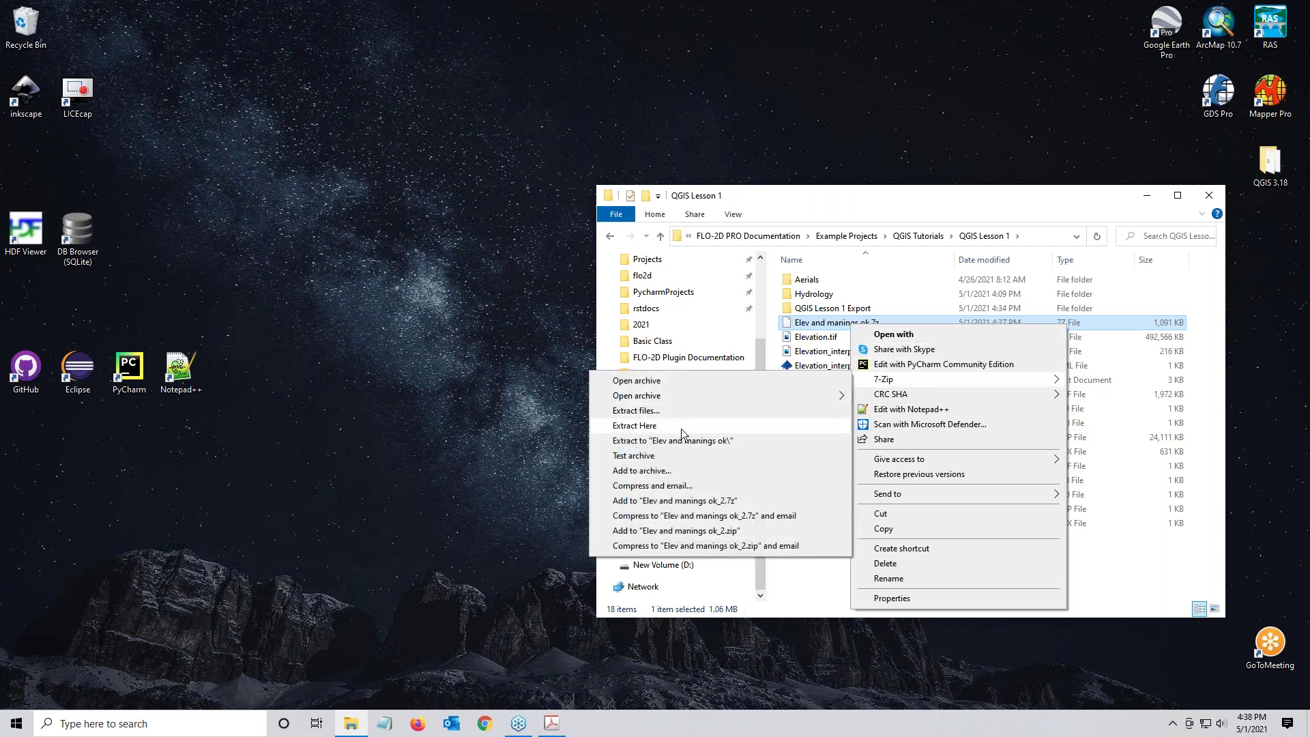
pyautogui.click(791, 578)
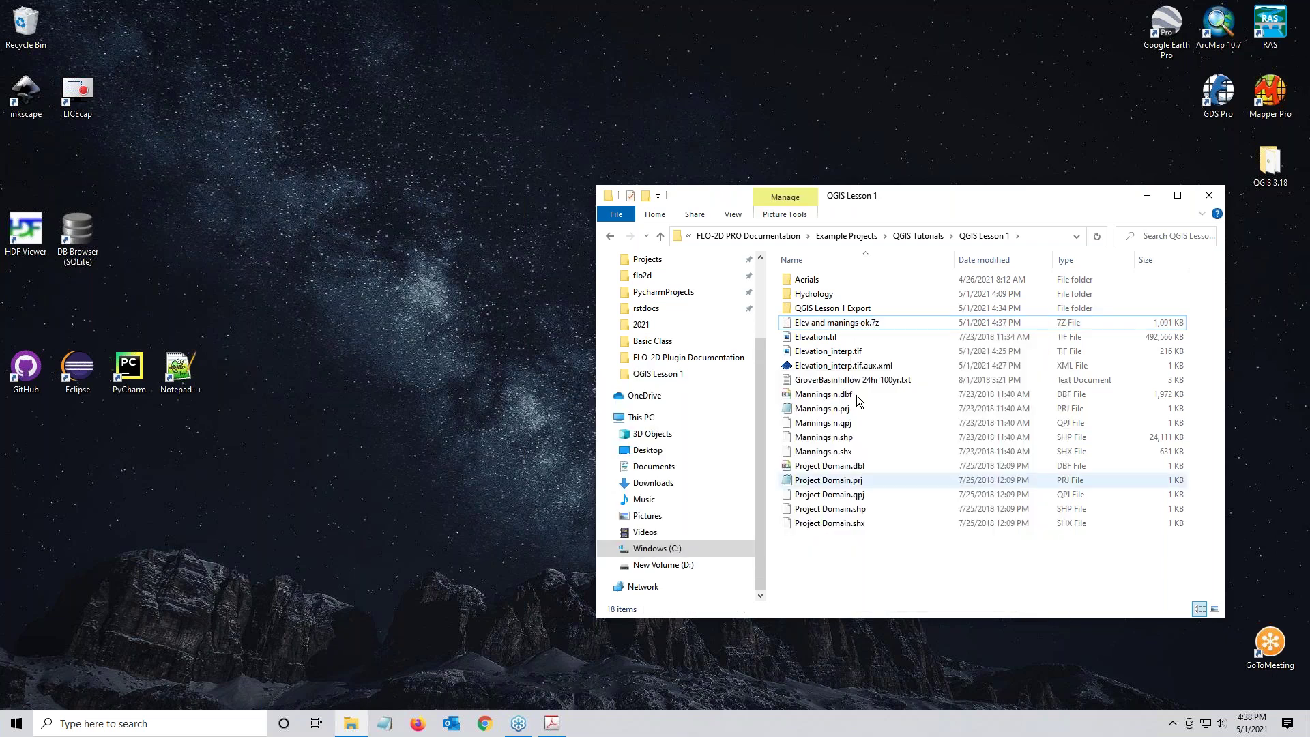
pyautogui.rightClick(867, 325)
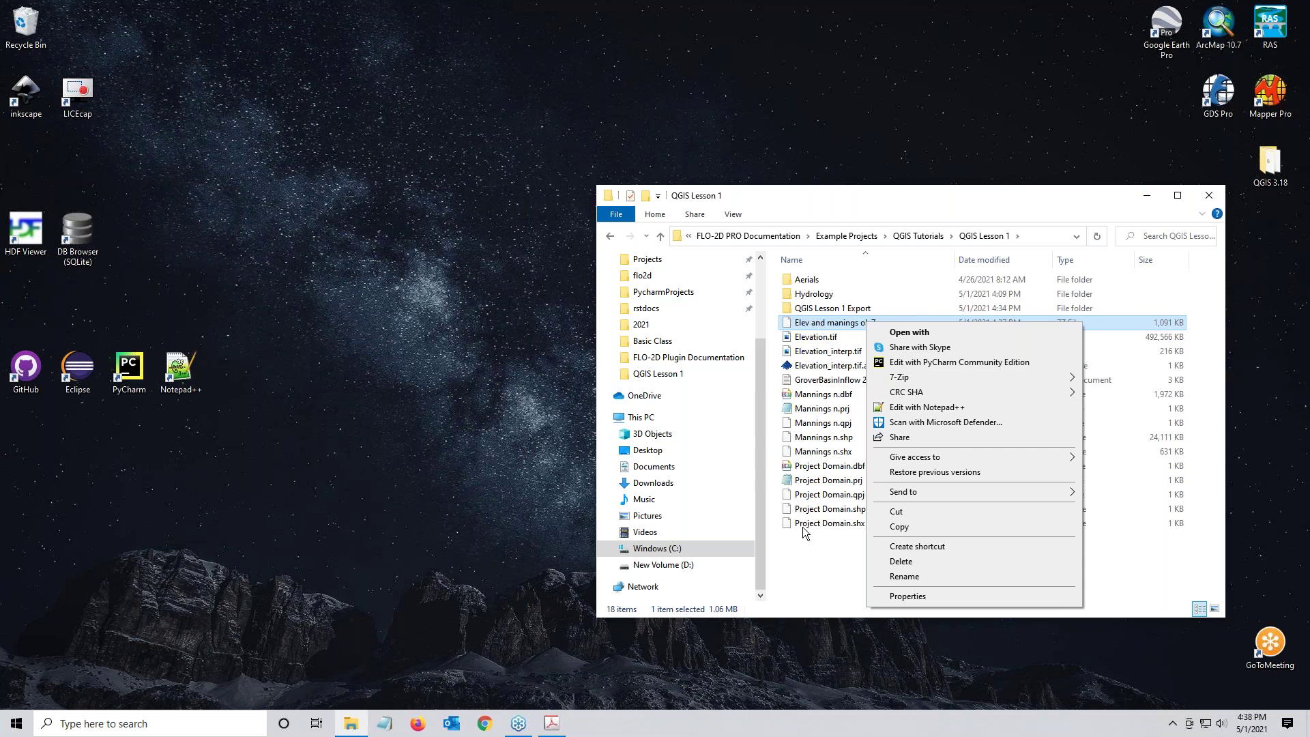
pyautogui.moveTo(899, 380)
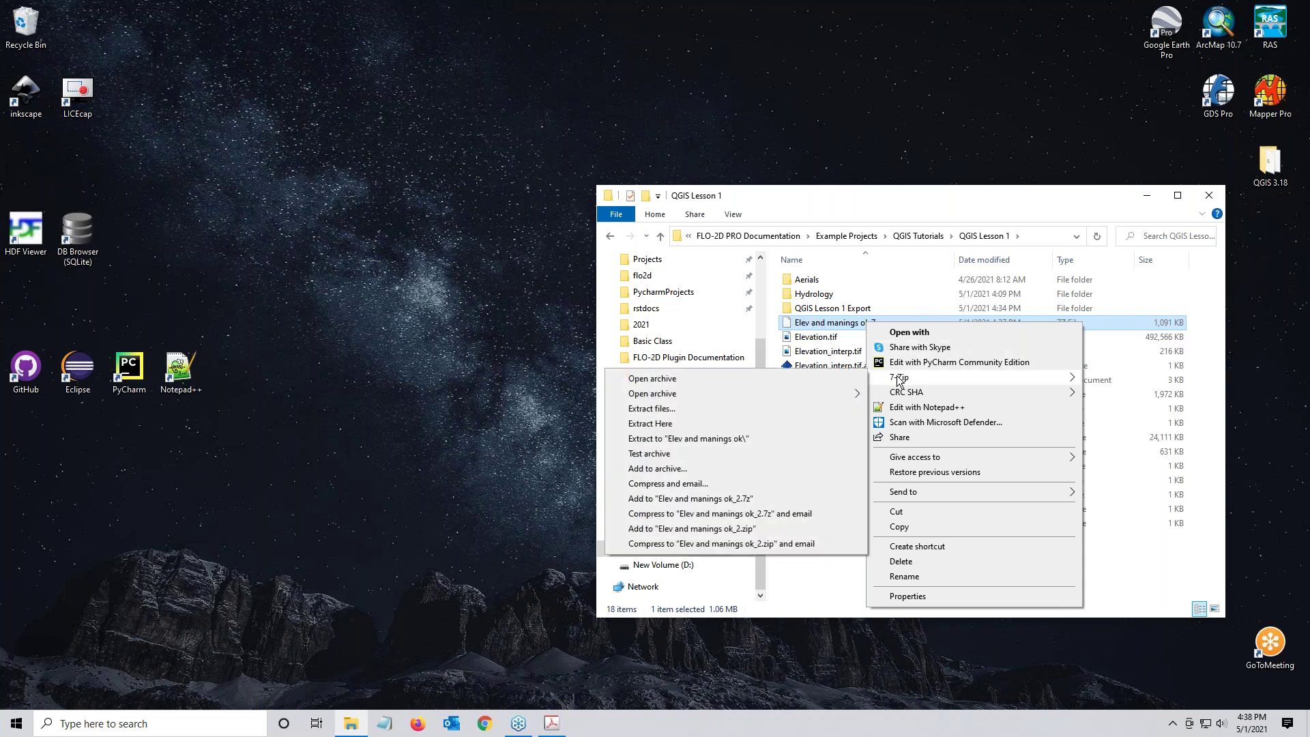
pyautogui.click(789, 422)
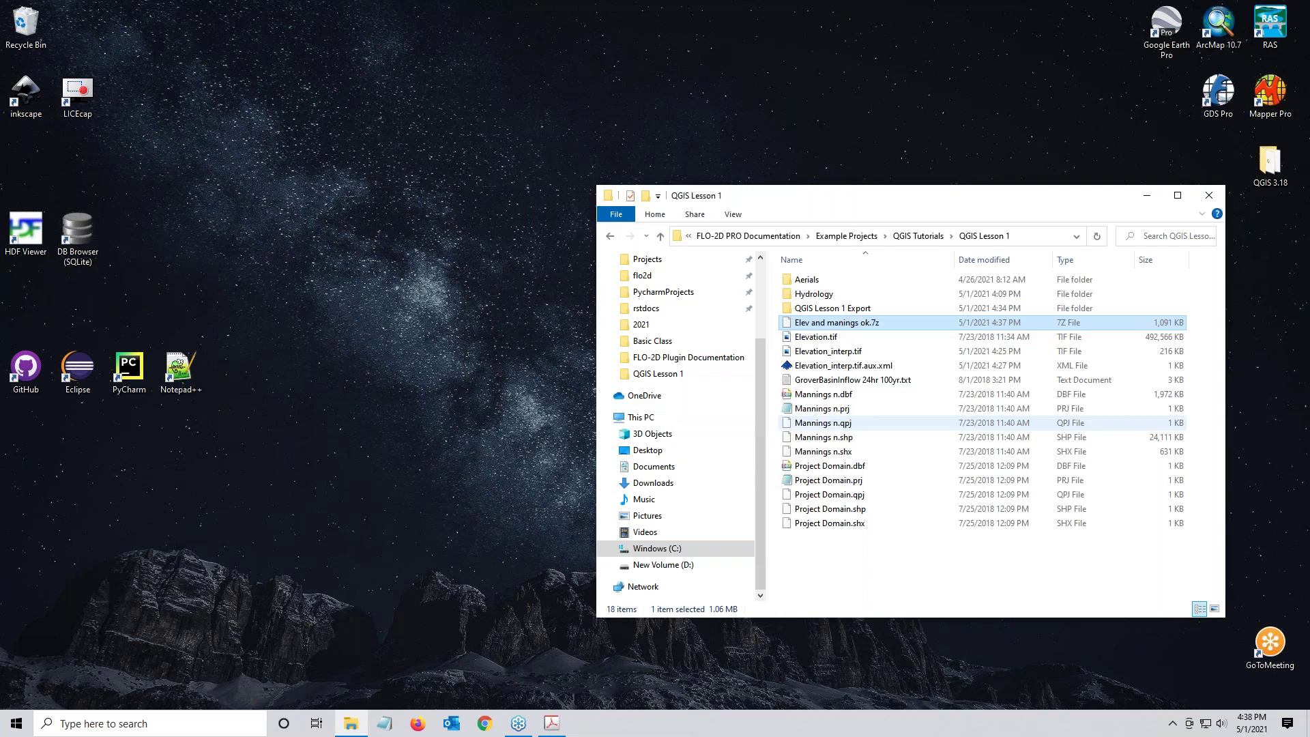
# Step: Open the recovered Lesson 1.qgz project in QGIS, and bring up the QGIS Lesson 1 folder to check its files
pyautogui.click(833, 410)
pyautogui.doubleClick(830, 409)
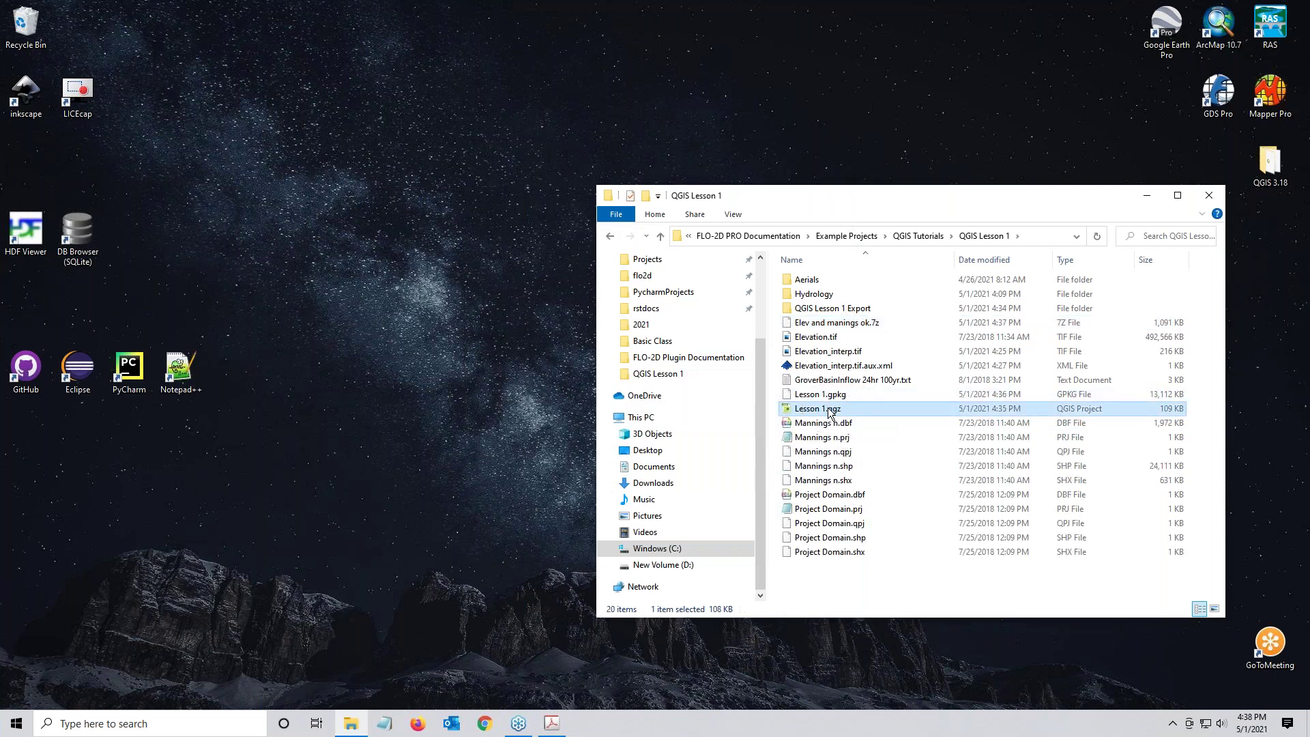
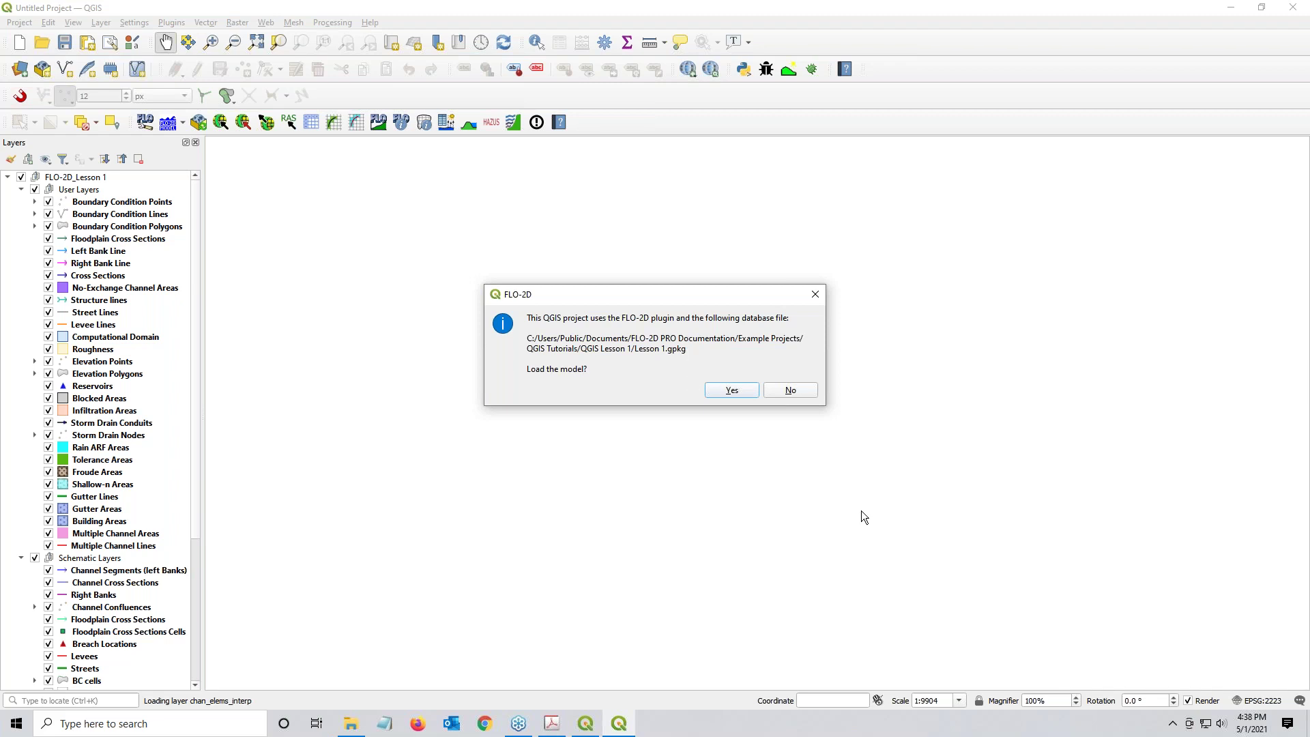
pyautogui.click(351, 723)
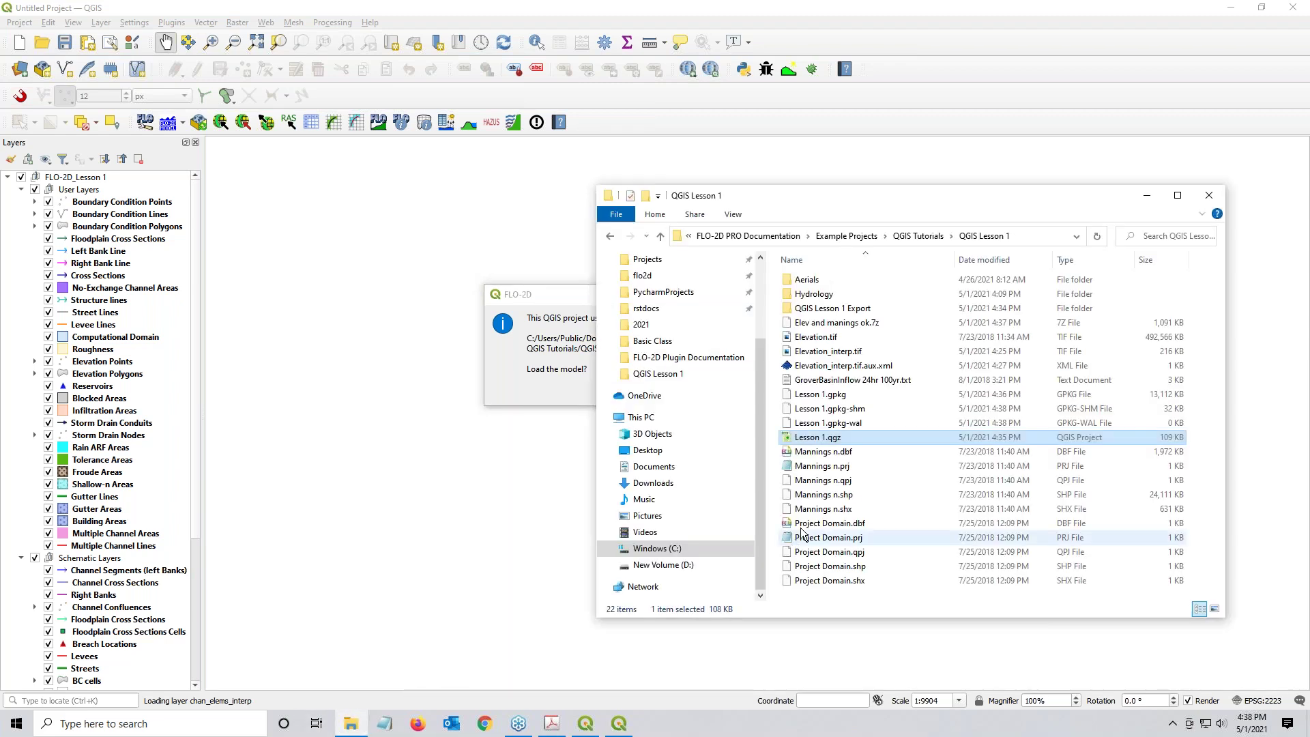
# Step: Put away the project folder window and load the FLO-2D model from Lesson 1.gpkg
pyautogui.click(822, 453)
pyautogui.click(831, 440)
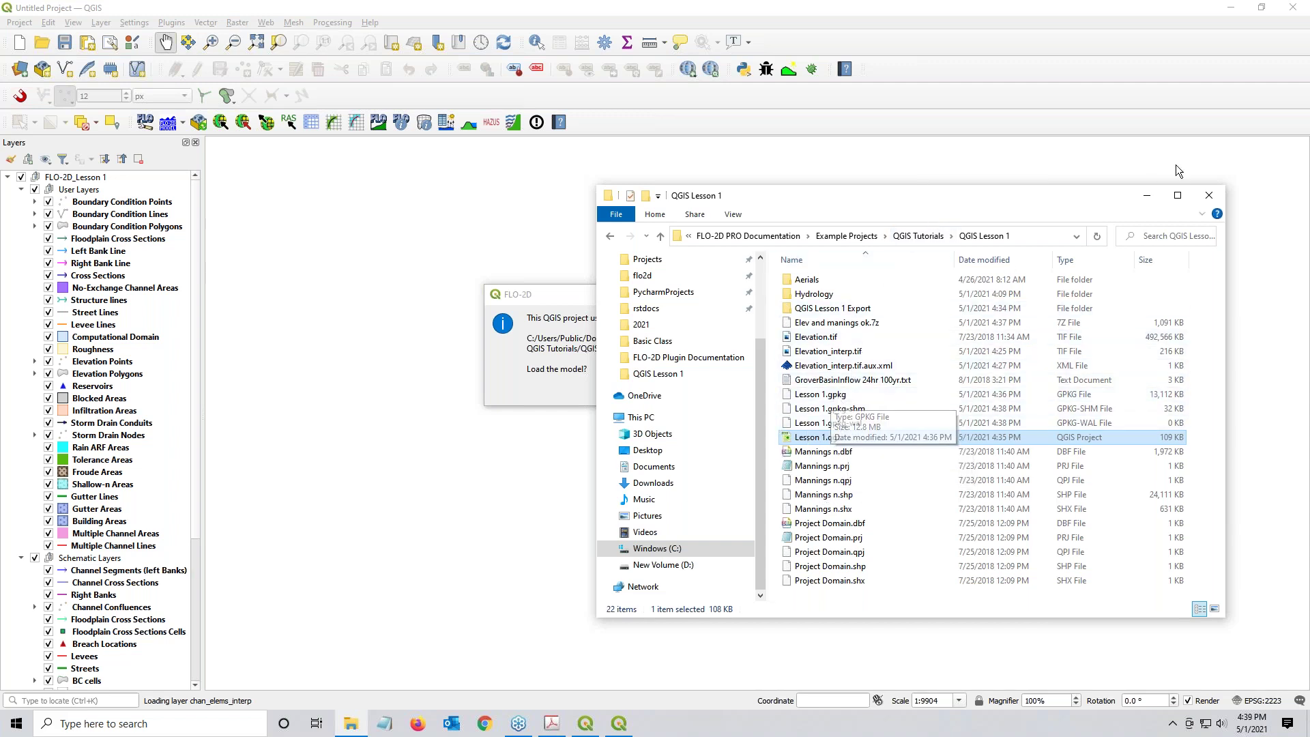
pyautogui.click(1147, 195)
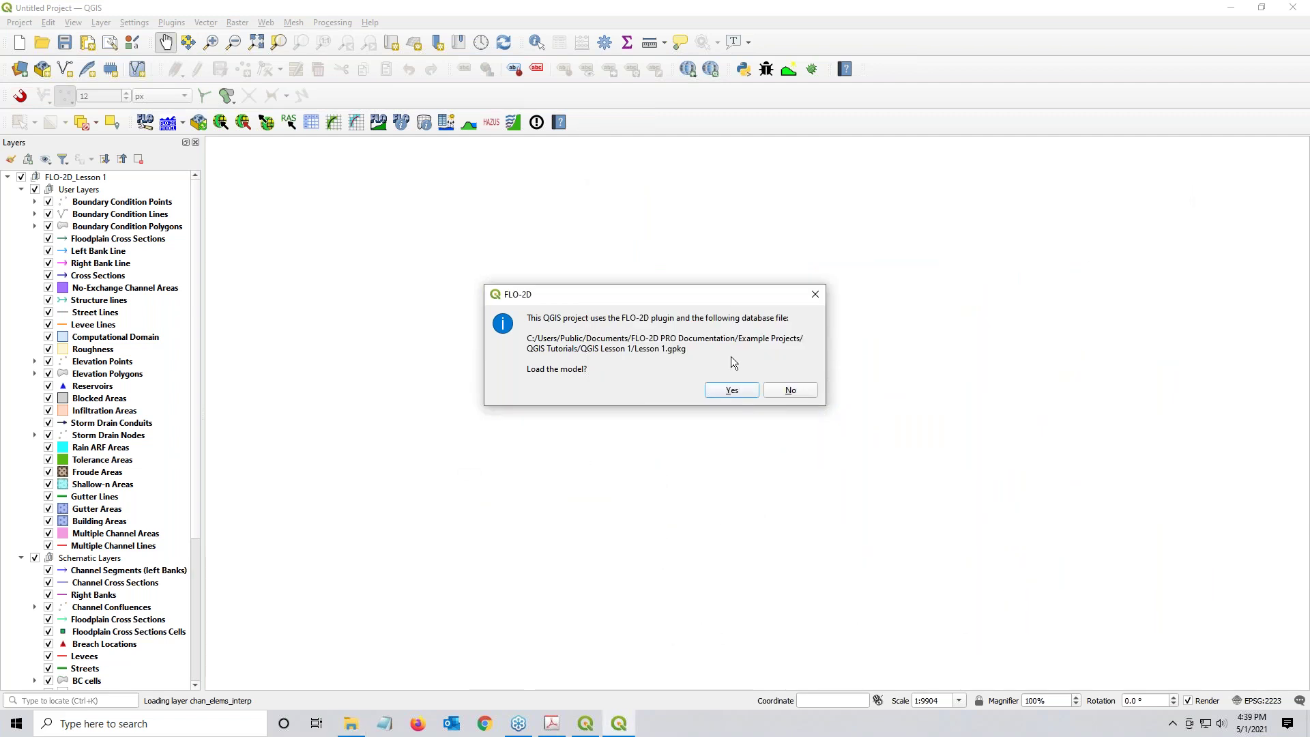
pyautogui.click(737, 391)
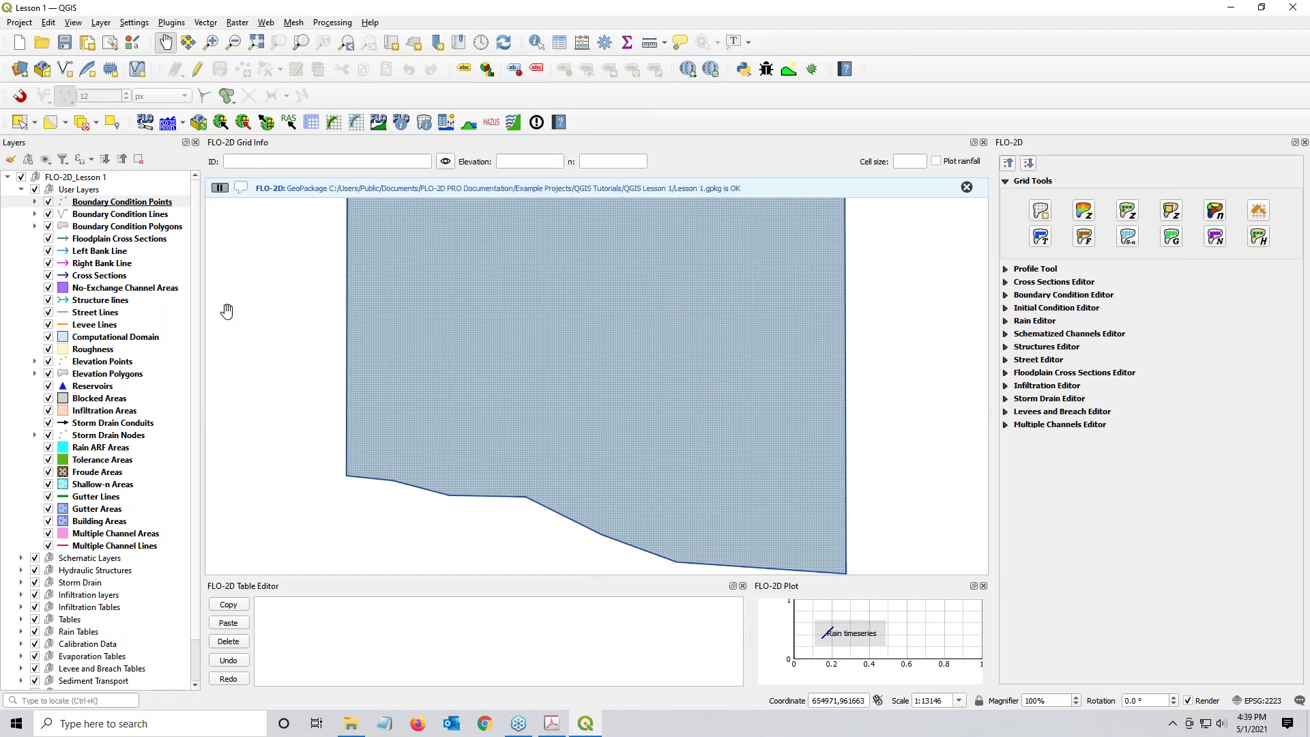
# Step: Switch to the Workshop Lessons PDF in Acrobat and examine the overview and required data of Lesson 1, Part 3
pyautogui.hotkey('alt', 'Tab')
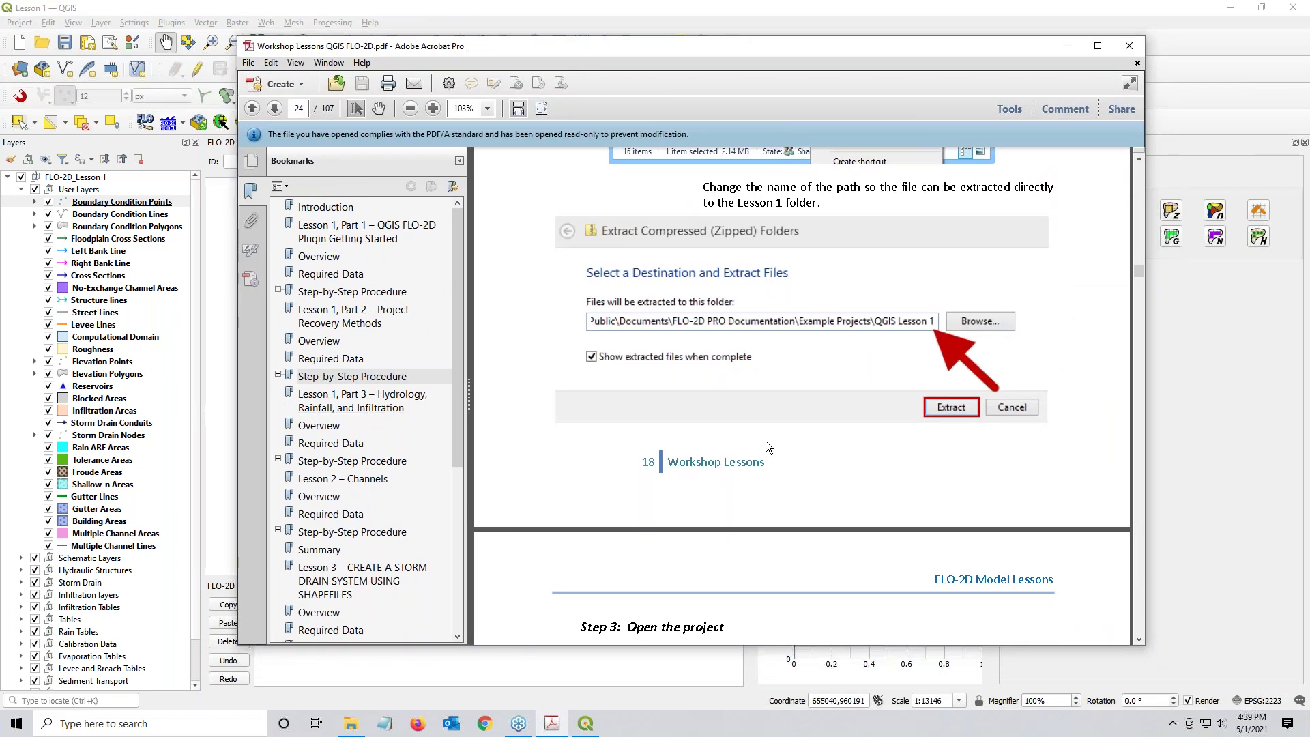
pyautogui.scroll(-2, 505, 259)
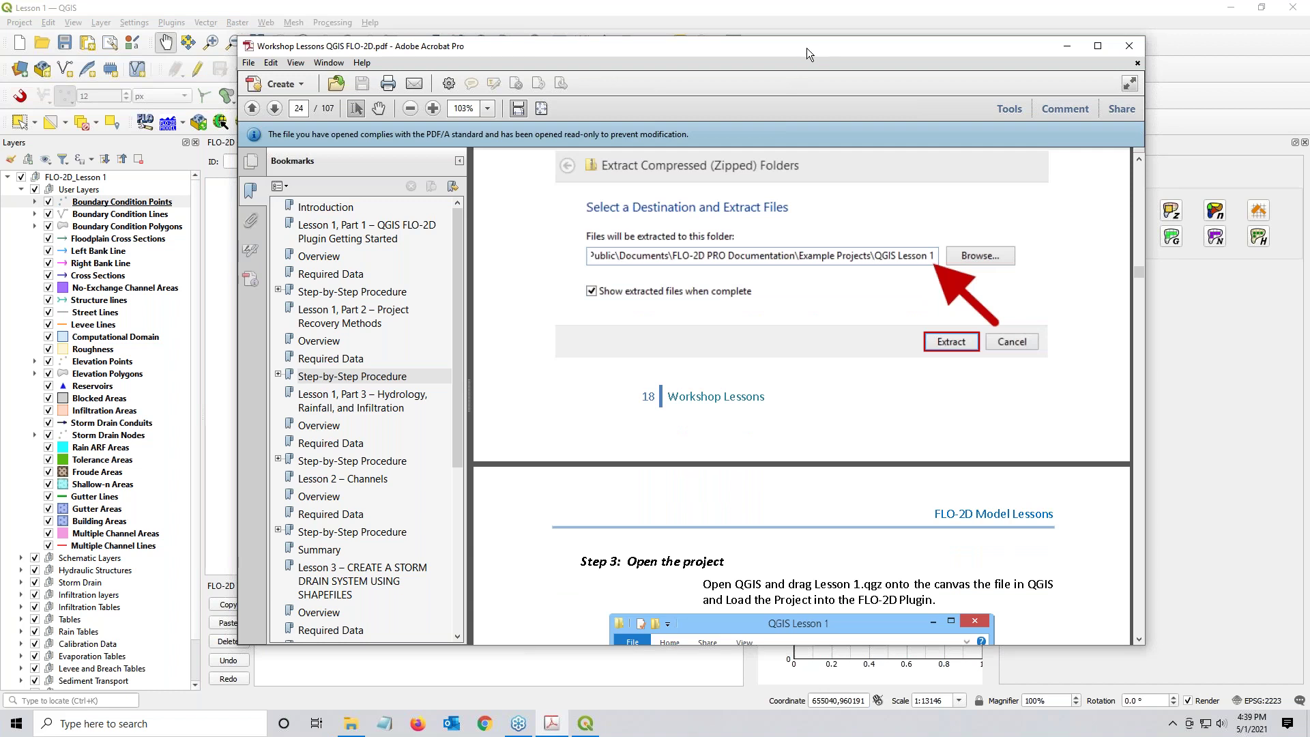
pyautogui.moveTo(807, 48); pyautogui.dragTo(820, 58)
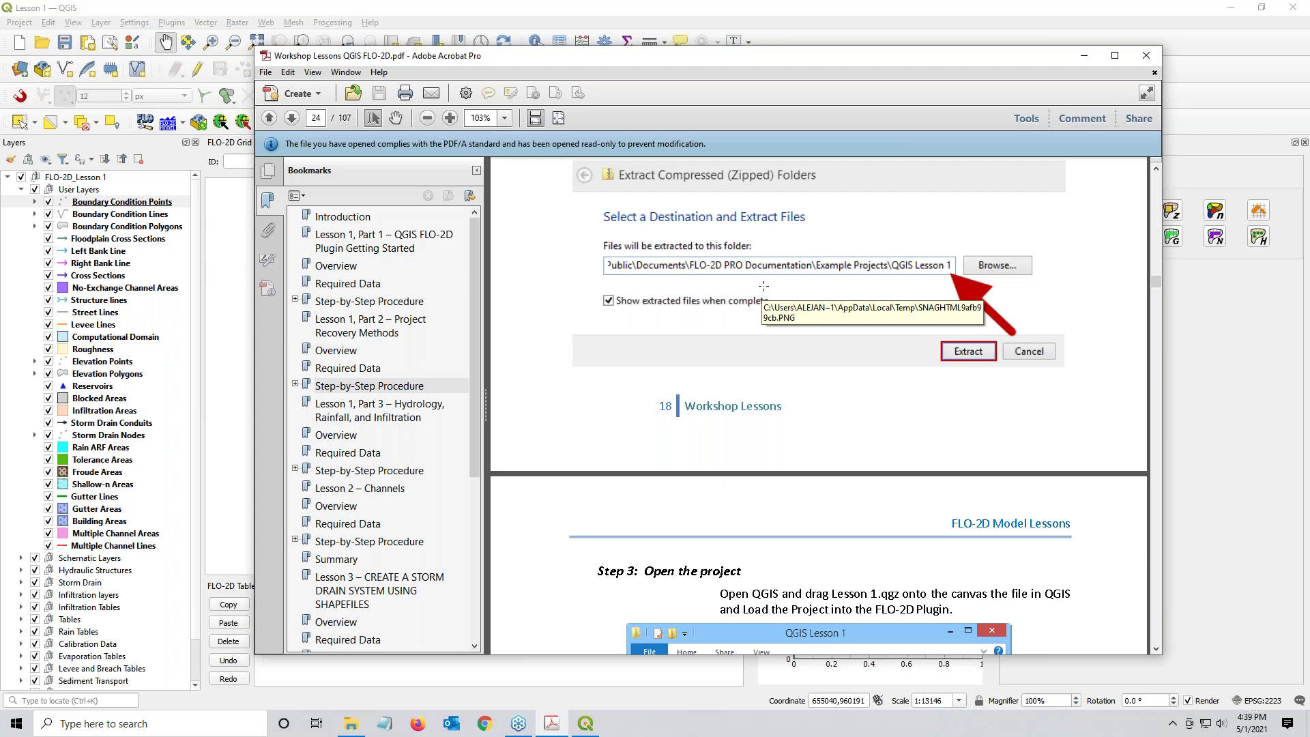
pyautogui.click(348, 414)
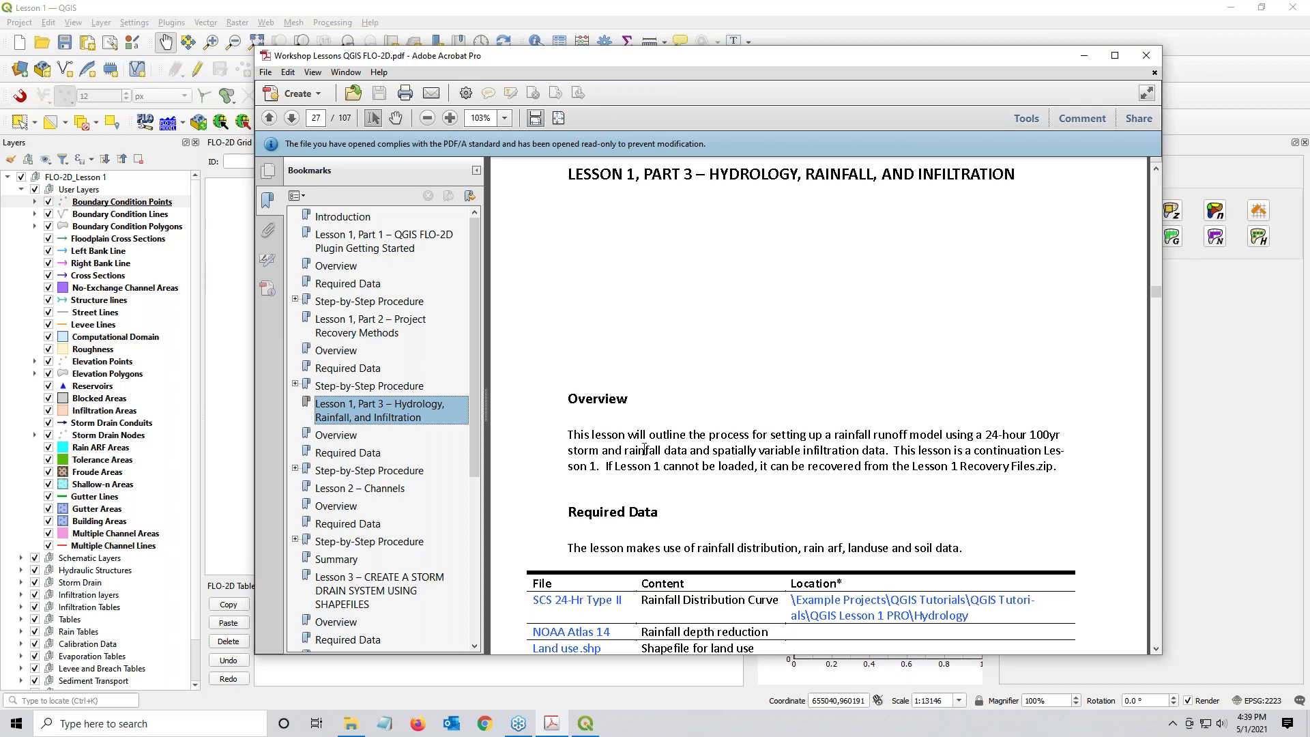
pyautogui.scroll(-2, 644, 449)
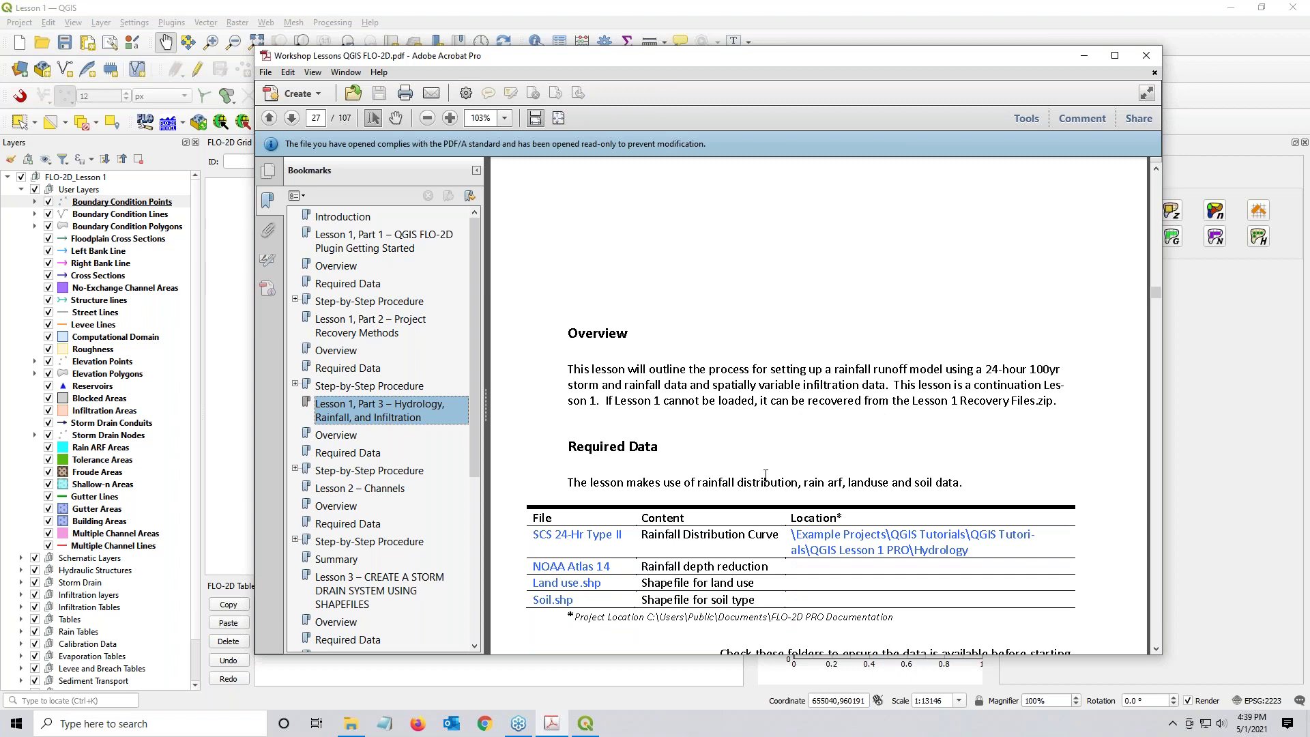
pyautogui.scroll(-1, 668, 514)
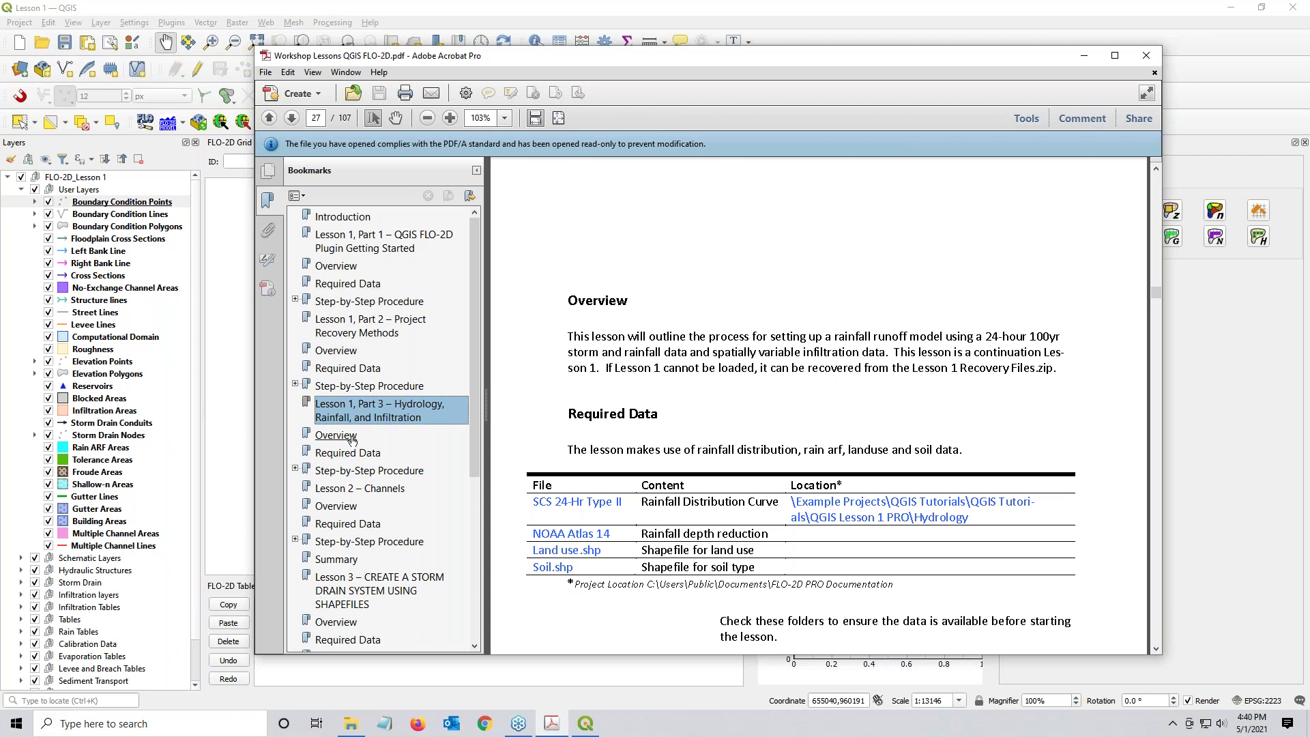
pyautogui.scroll(-18, 763, 438)
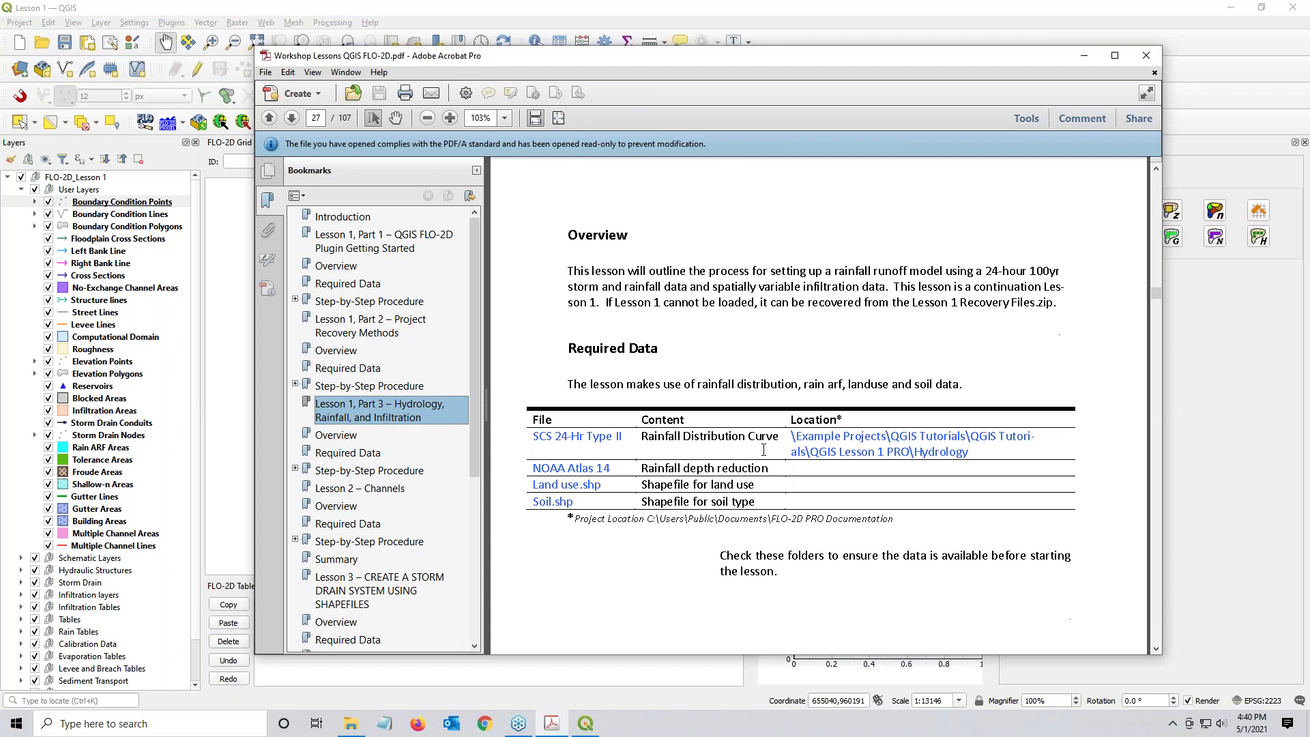
# Step: Read the Part 3 step-by-step procedure through the aerial image import instructions, then return to QGIS
pyautogui.scroll(-2, 791, 332)
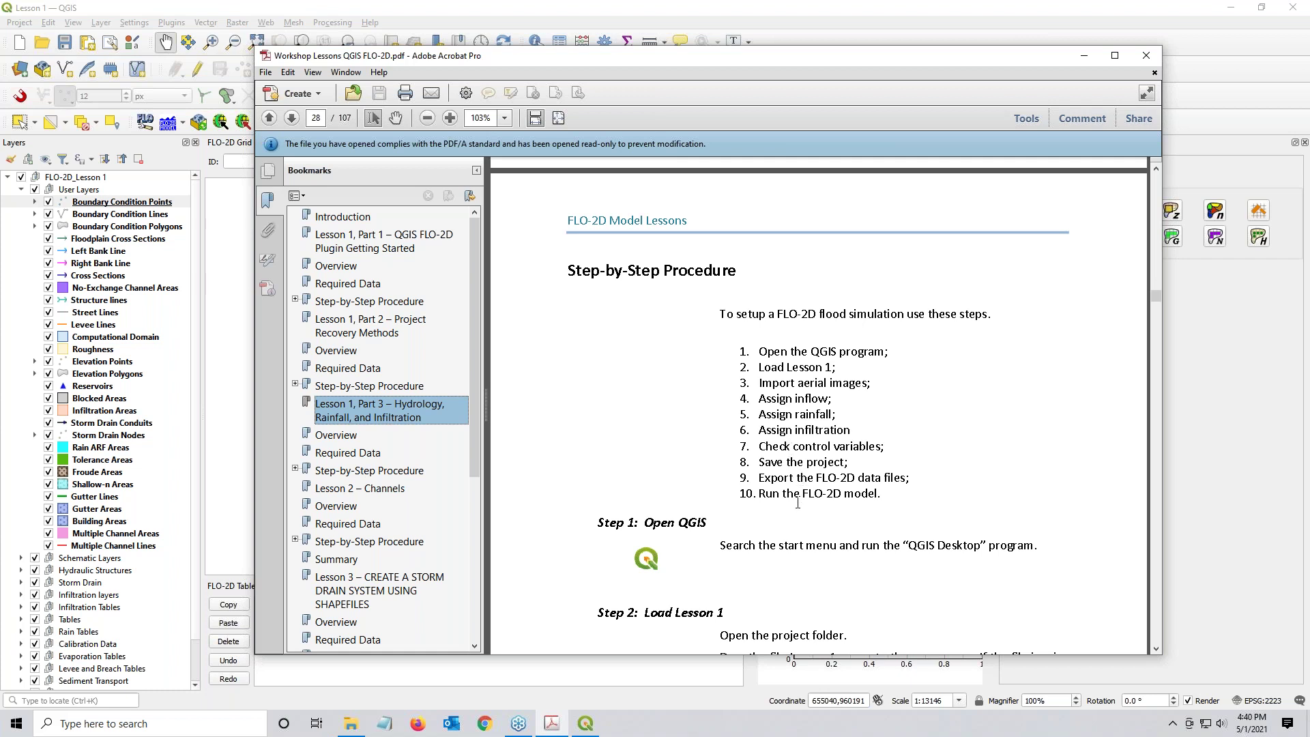
pyautogui.moveTo(847, 61)
pyautogui.mouseDown()
pyautogui.moveTo(1309, 61)
pyautogui.moveTo(759, 11)
pyautogui.moveTo(833, 51)
pyautogui.mouseUp()
pyautogui.scroll(-10, 731, 429)
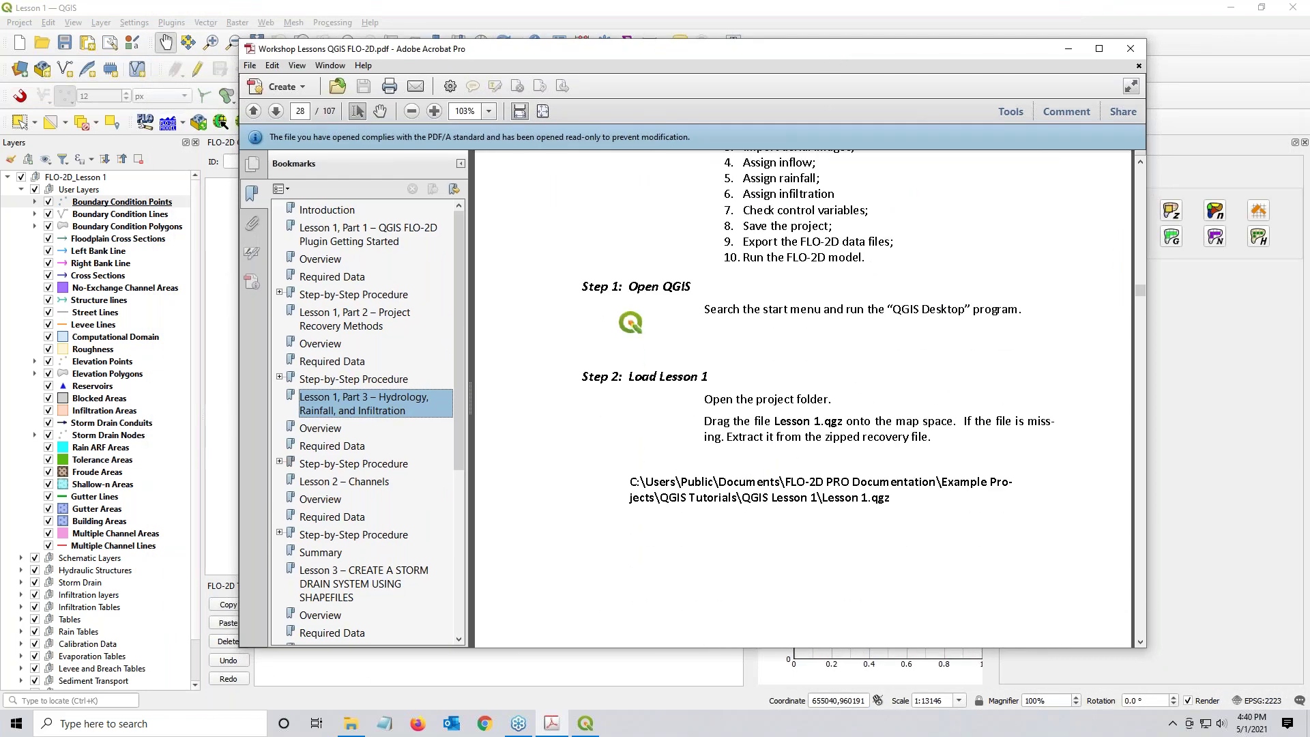
pyautogui.scroll(-5, 803, 403)
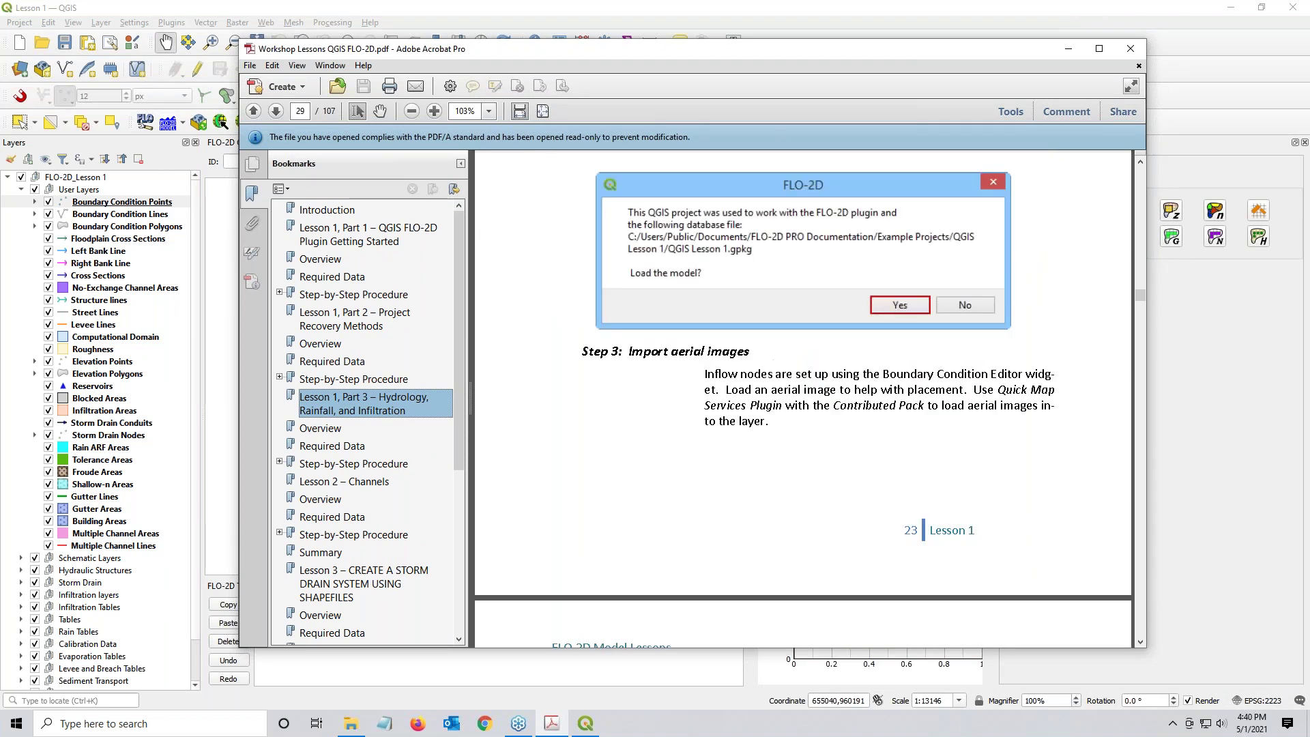
pyautogui.scroll(-2, 802, 403)
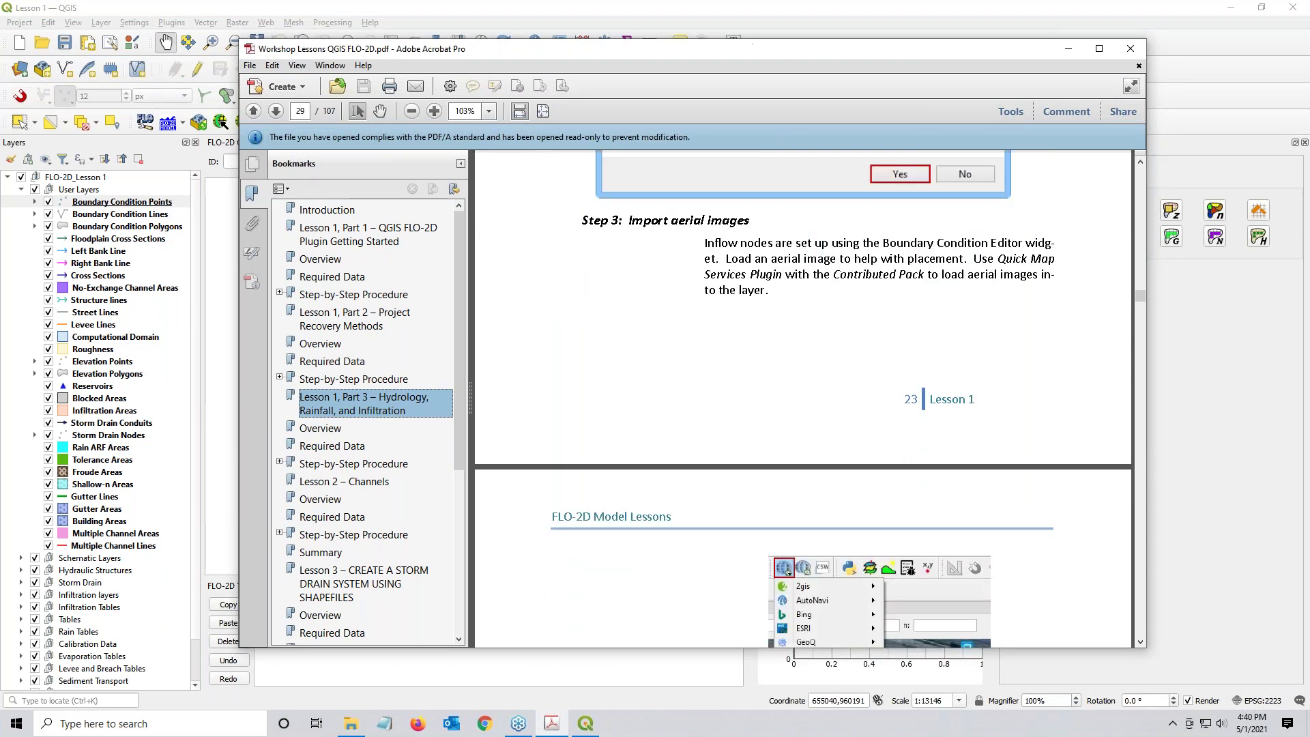
pyautogui.moveTo(743, 52); pyautogui.dragTo(0, 52)
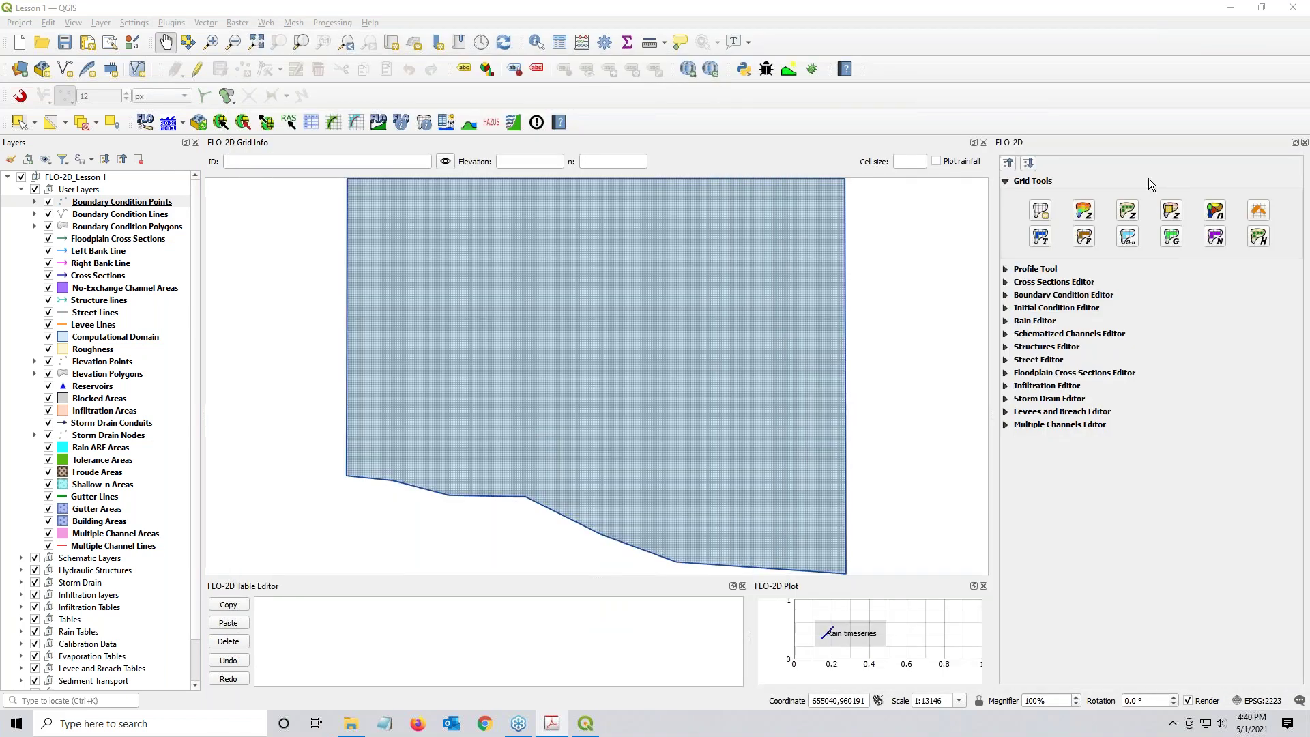
# Step: Add the Google Satellite basemap to the project with QuickMapServices
pyautogui.click(690, 72)
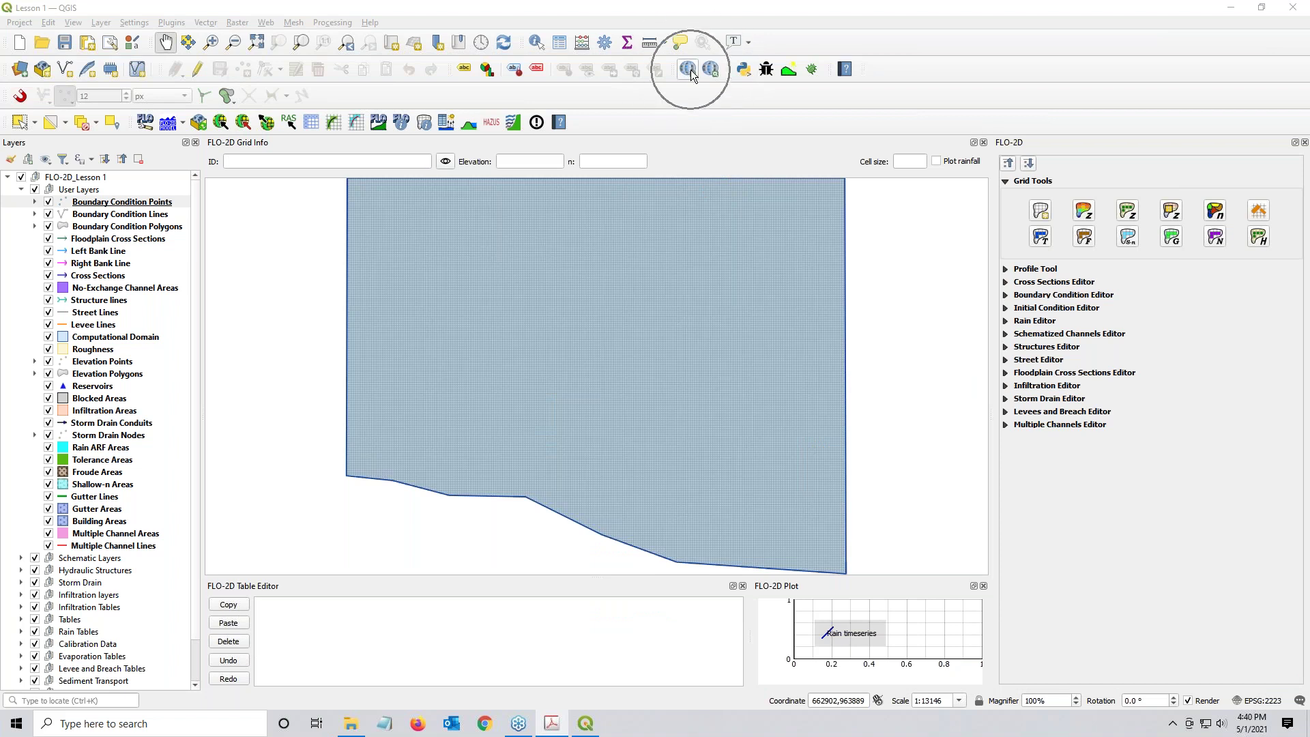
pyautogui.click(691, 72)
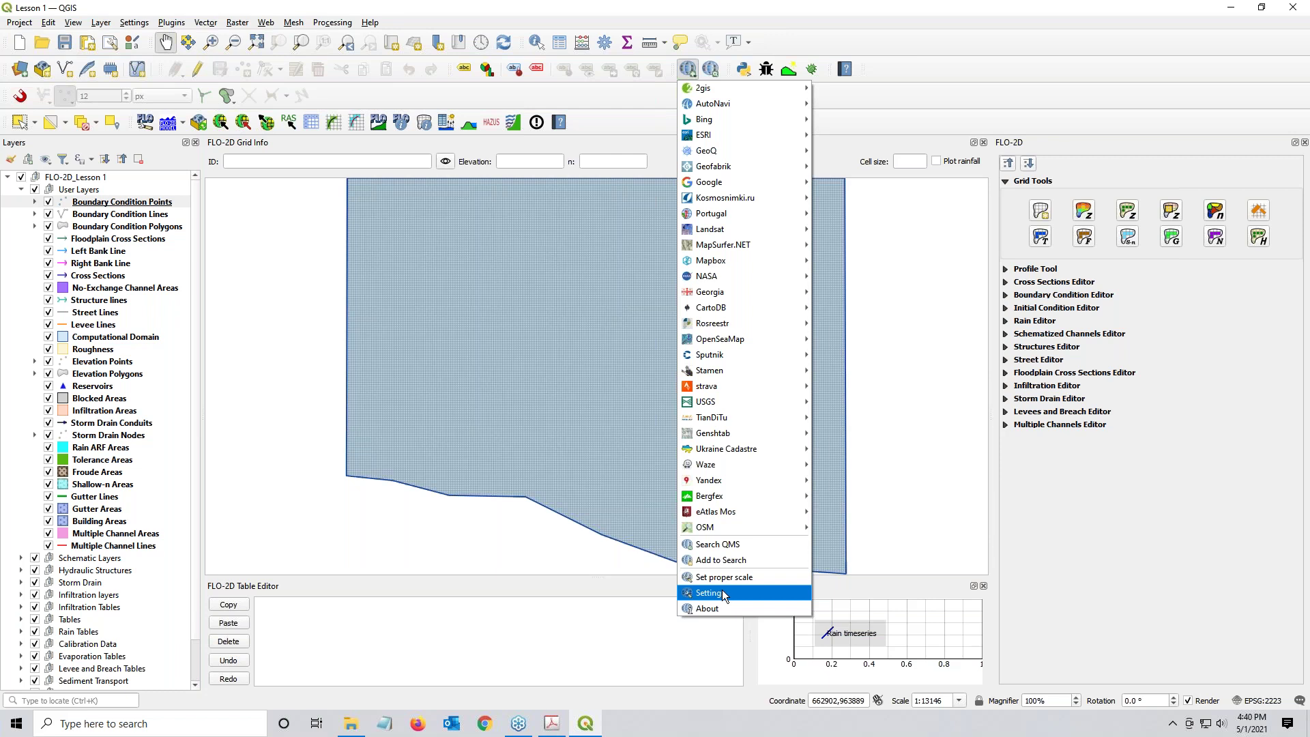
pyautogui.moveTo(710, 189)
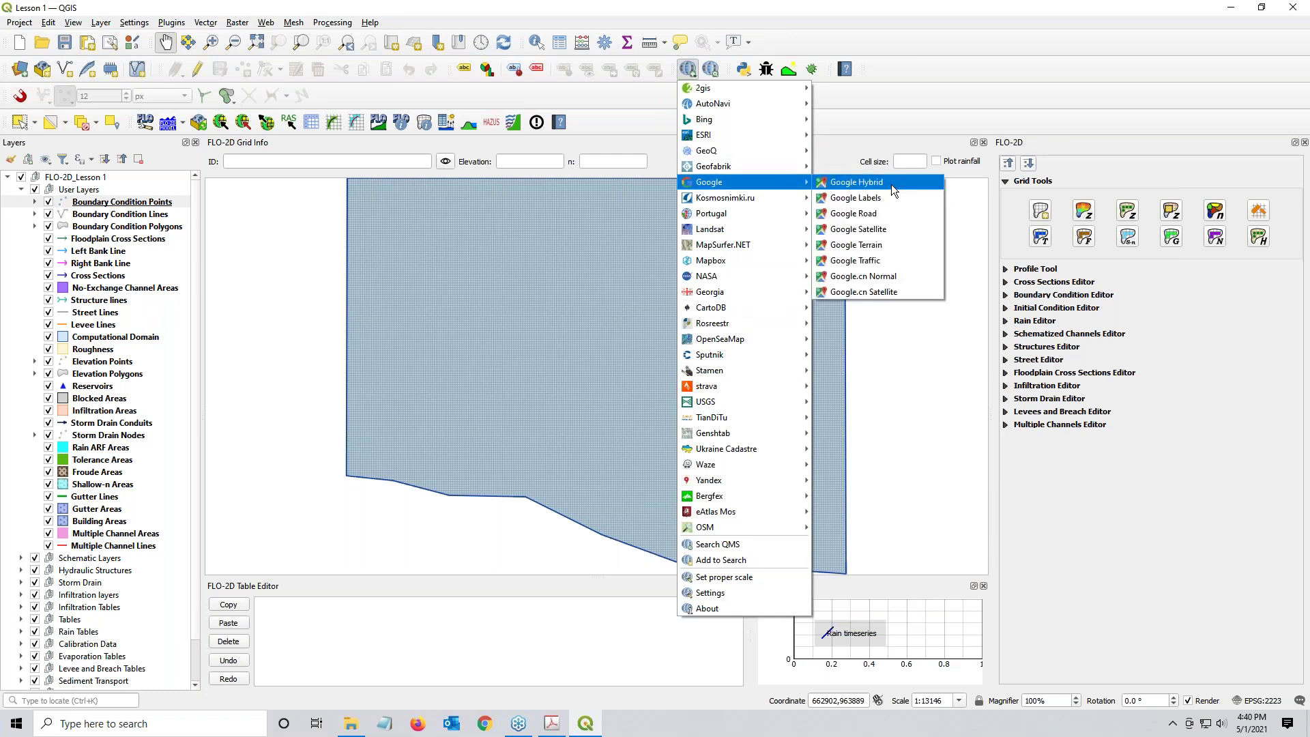
pyautogui.click(888, 228)
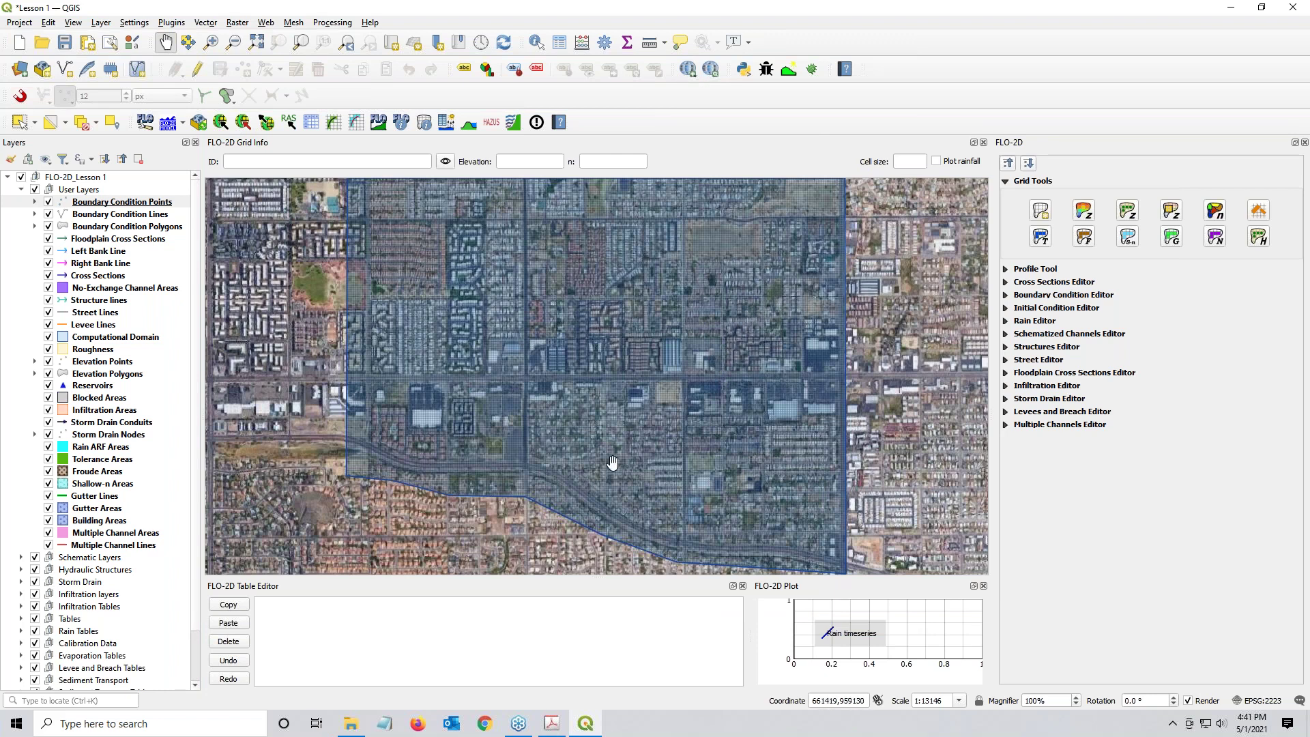
# Step: Examine the PDF's Step 4 instructions for adding the inflow node and its hydrograph, and return to QGIS
pyautogui.click(551, 723)
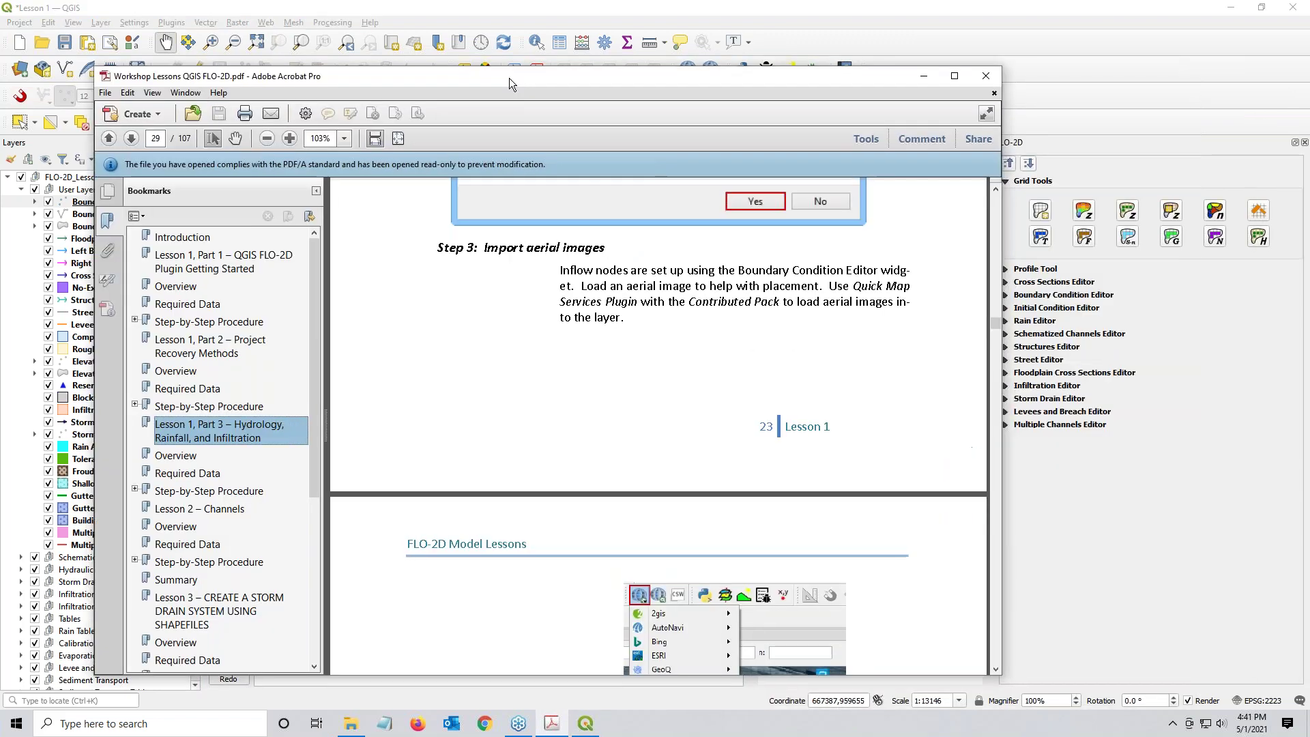
pyautogui.scroll(-1, 596, 420)
pyautogui.scroll(-6, 597, 421)
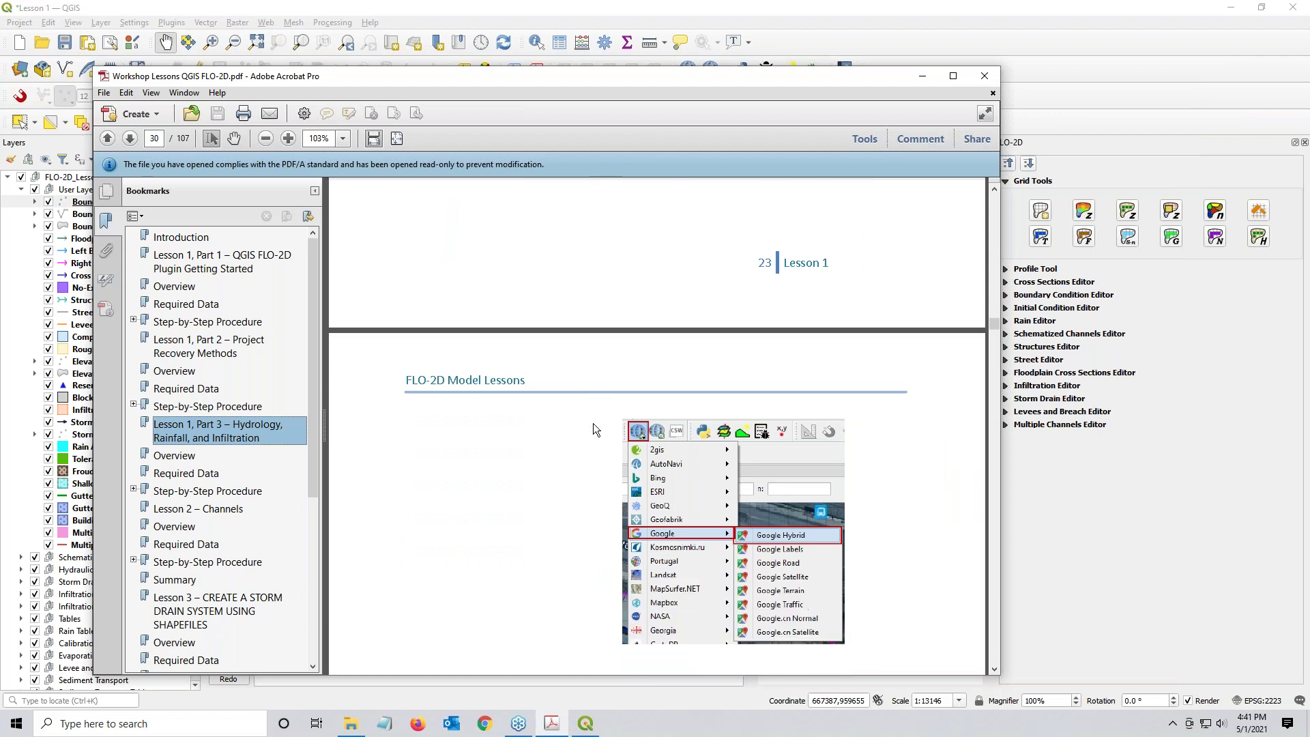
pyautogui.scroll(-4, 593, 423)
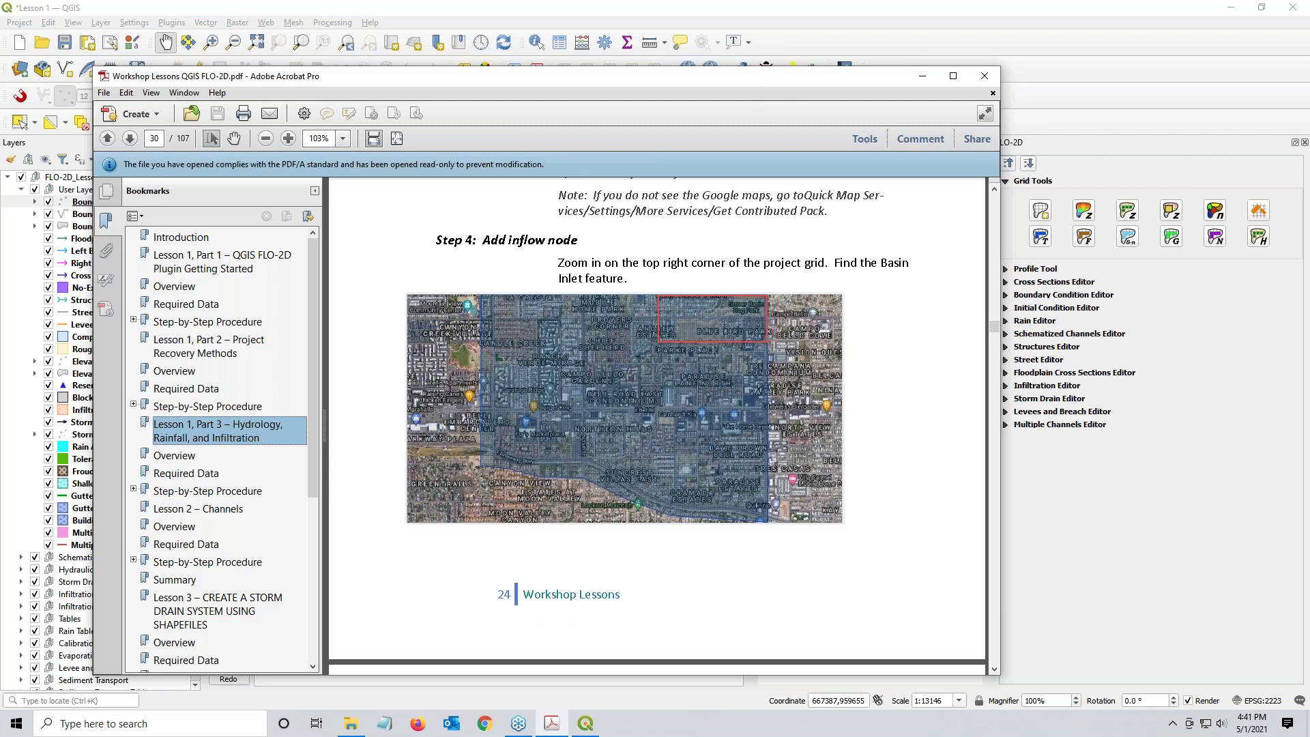
pyautogui.scroll(-6, 550, 262)
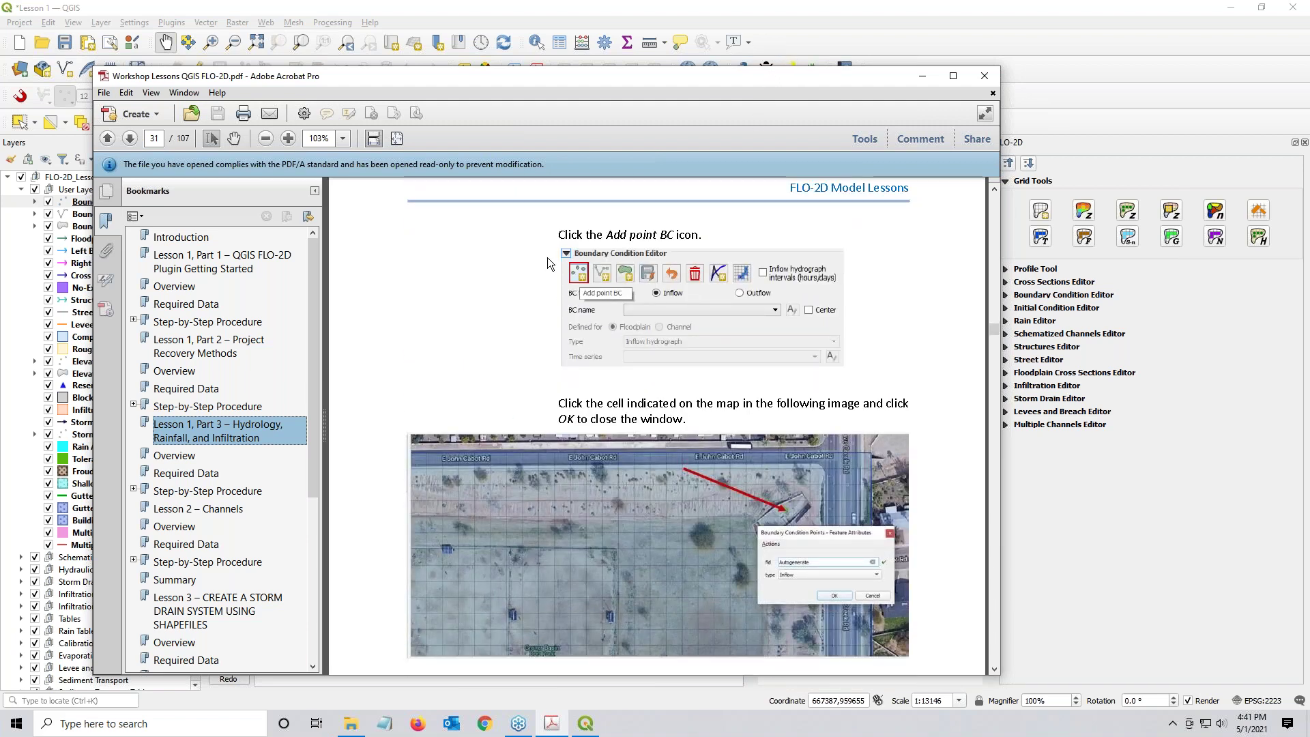
pyautogui.scroll(-3, 548, 263)
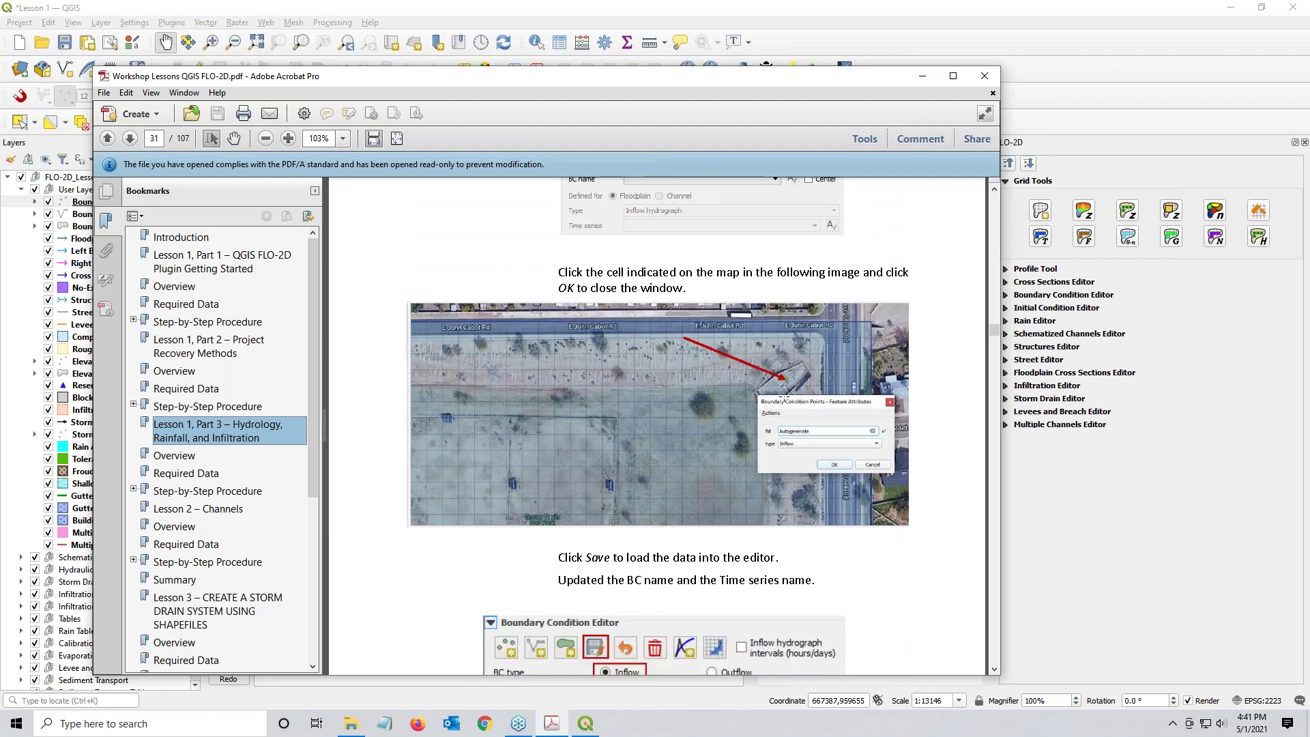
pyautogui.scroll(-3, 783, 400)
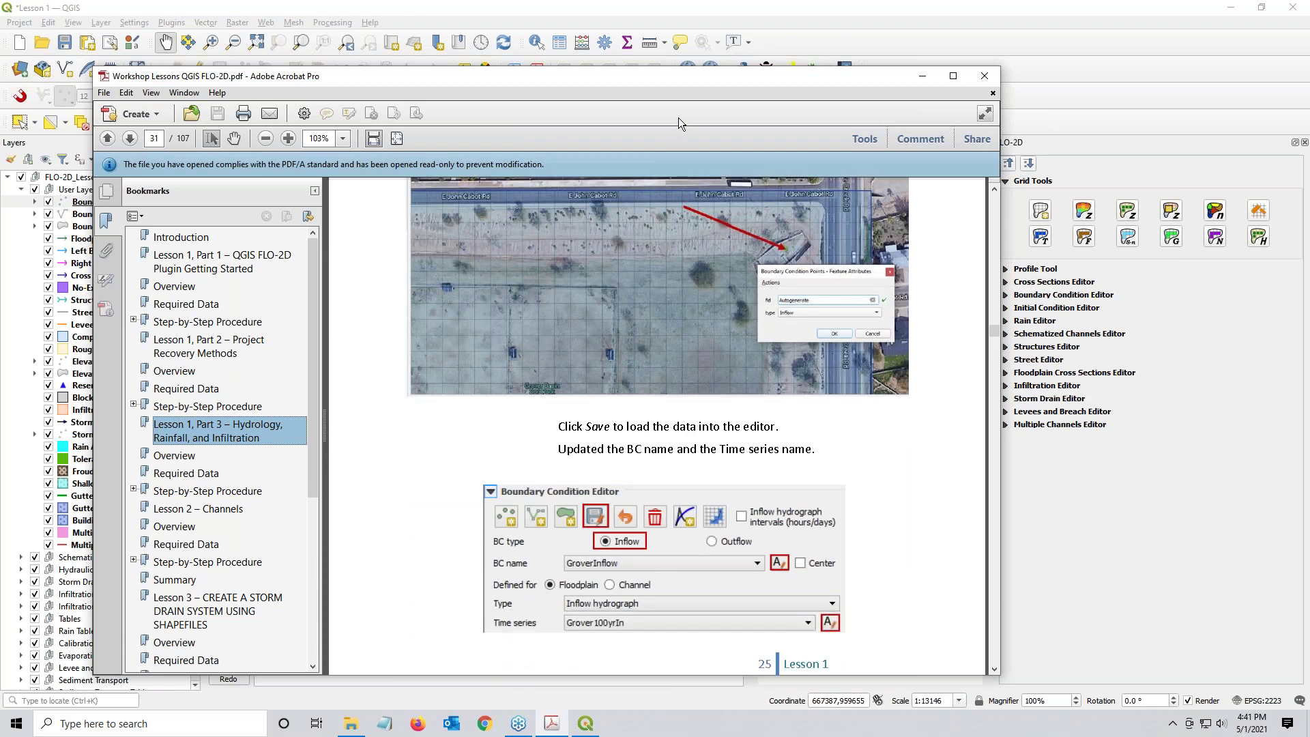
pyautogui.scroll(-10, 784, 399)
pyautogui.scroll(-6, 625, 254)
pyautogui.scroll(8, 625, 254)
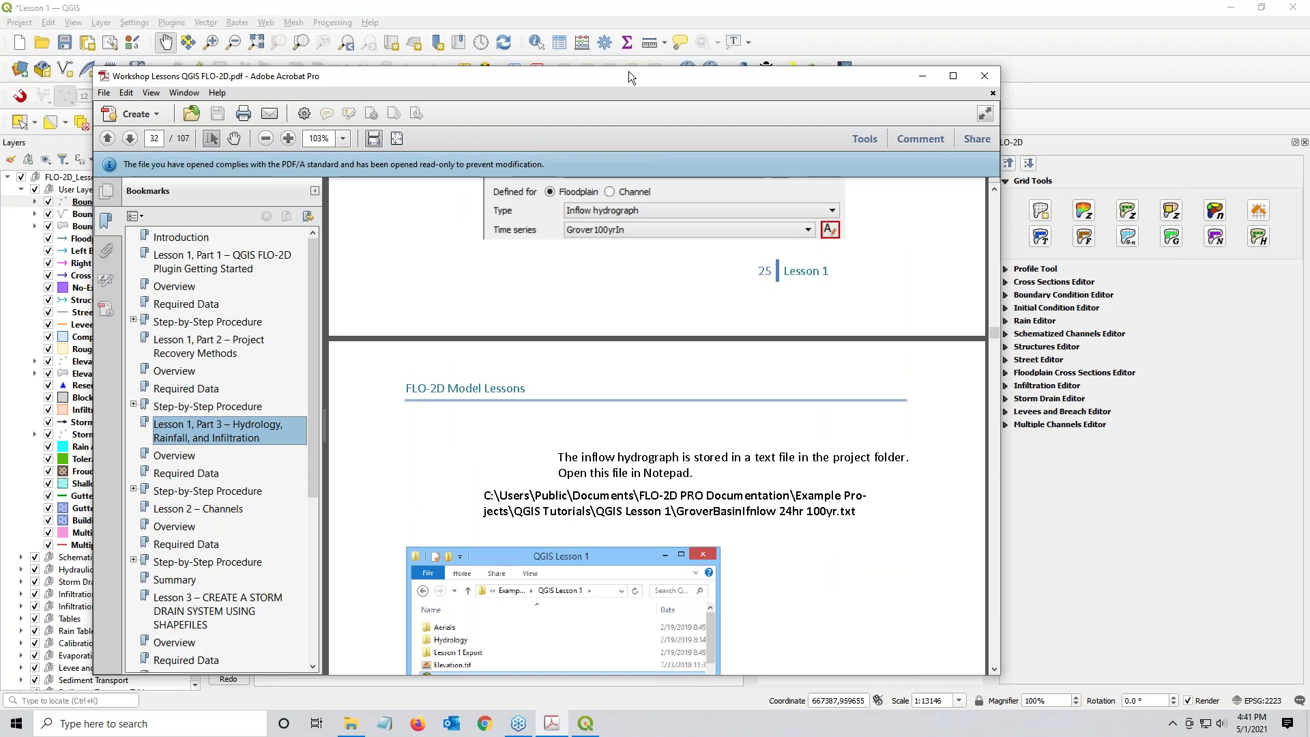
pyautogui.click(628, 66)
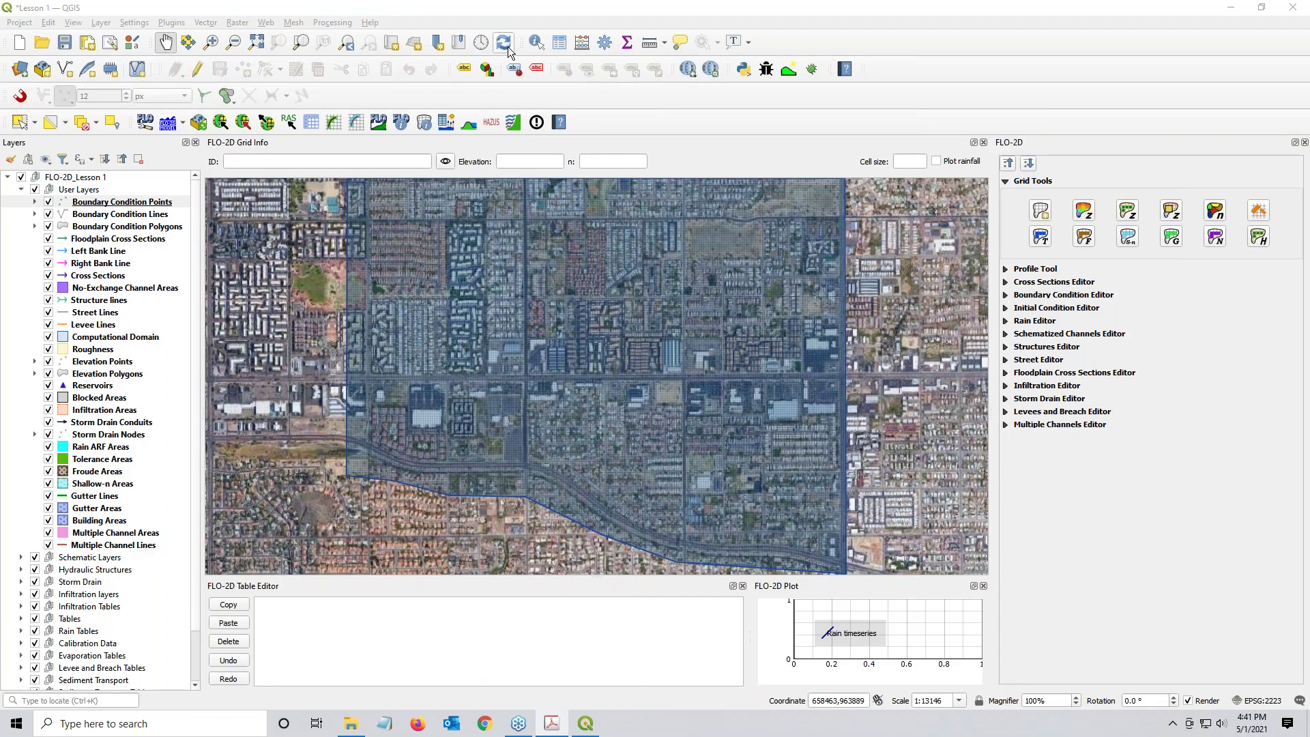
# Step: Add an Inflow boundary condition point on the basin inlet in the grid's northeast corner and save it into the Boundary Condition Editor
pyautogui.moveTo(785, 202); pyautogui.dragTo(751, 314)
pyautogui.scroll(2, 717, 318)
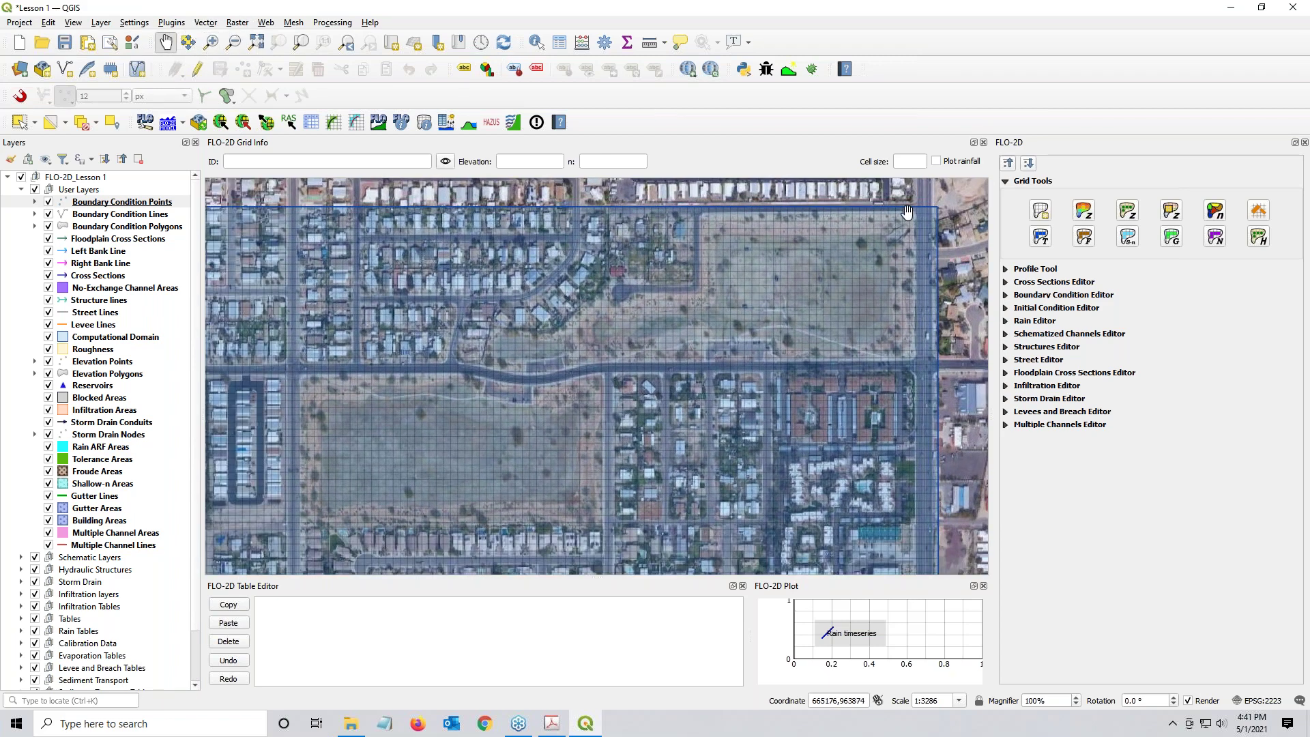
pyautogui.scroll(2, 907, 213)
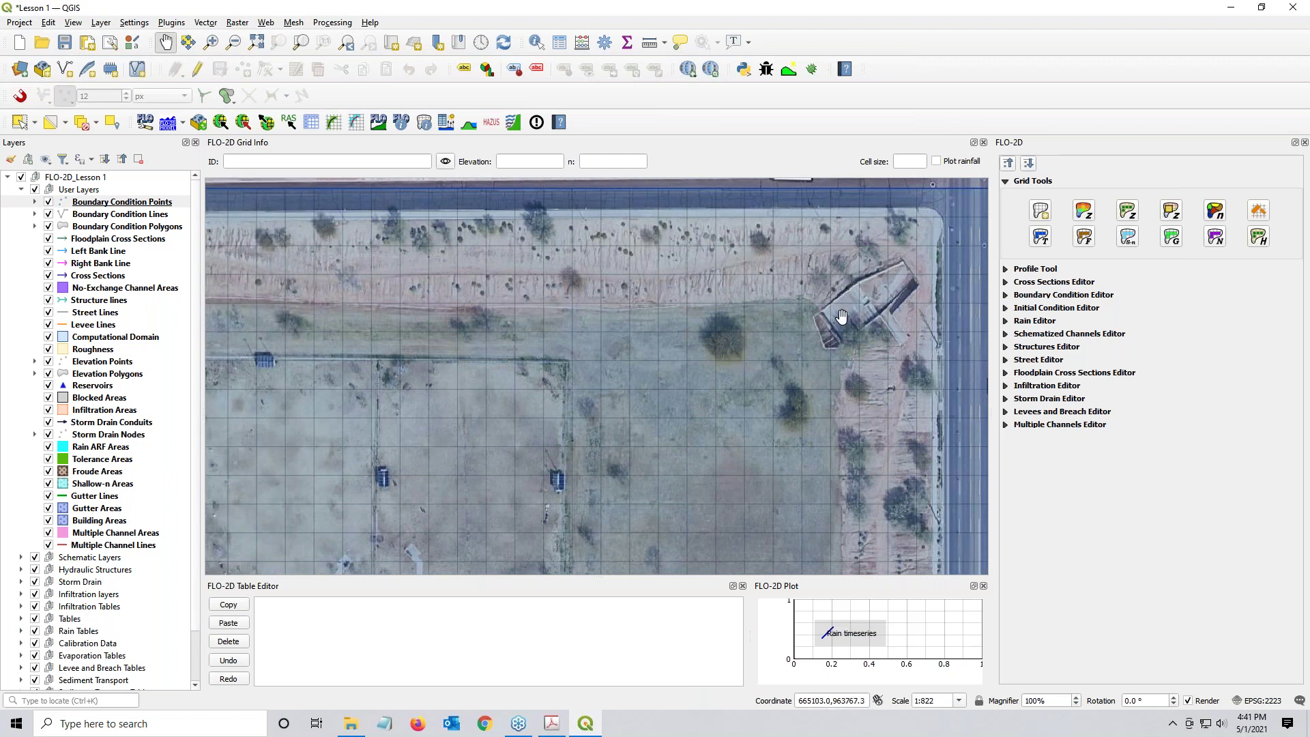
pyautogui.click(1009, 163)
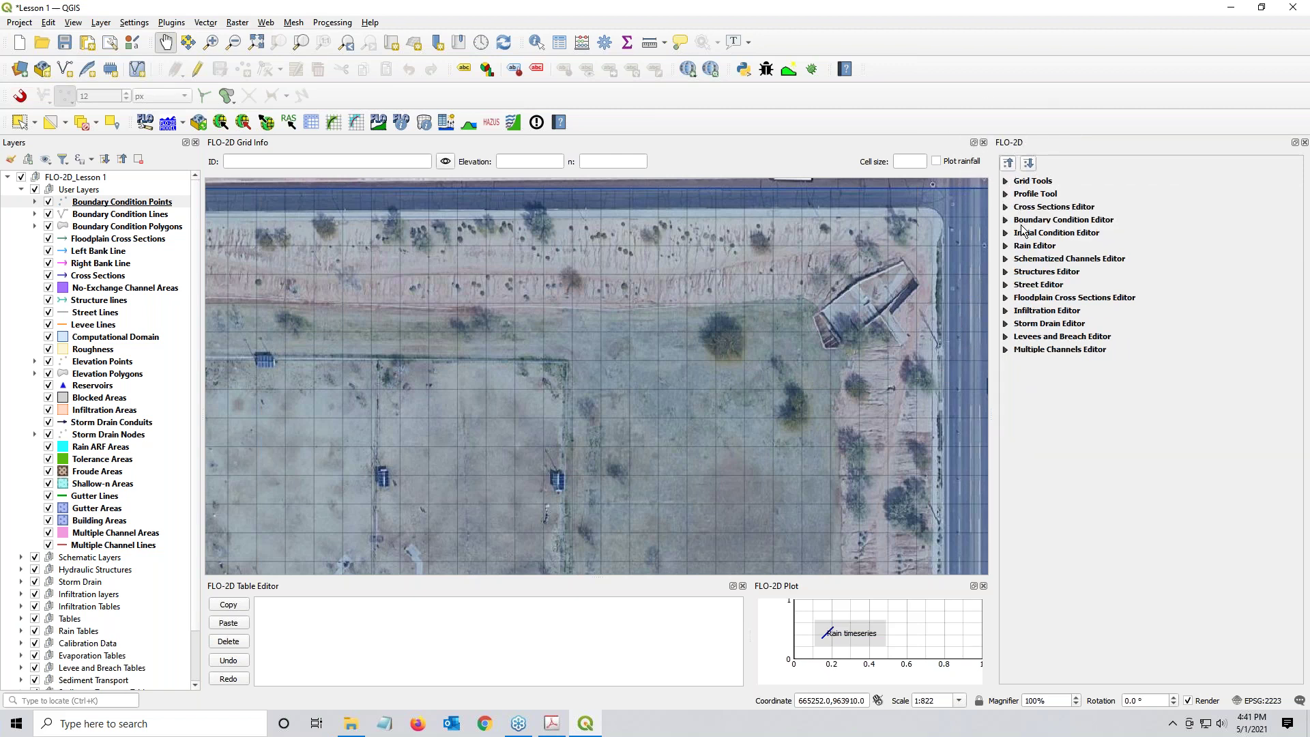
pyautogui.click(1023, 221)
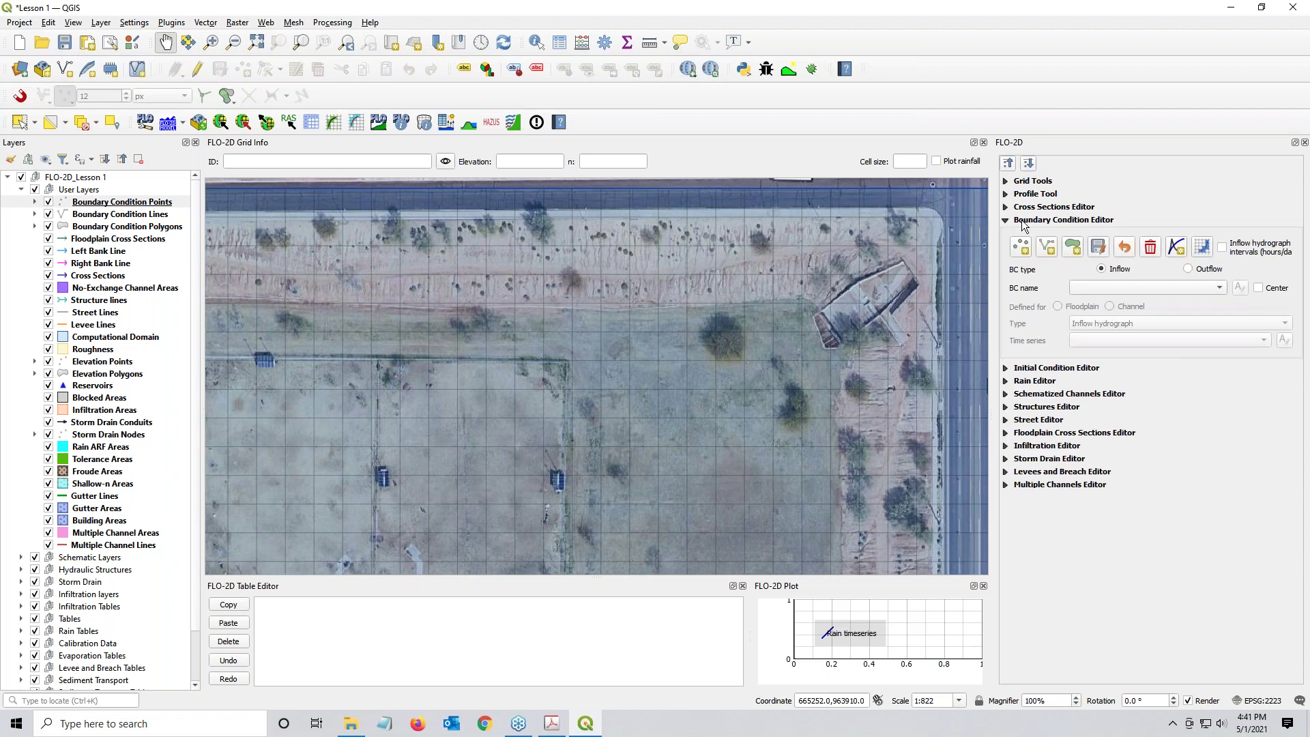
pyautogui.click(1020, 248)
pyautogui.click(1021, 249)
pyautogui.click(847, 314)
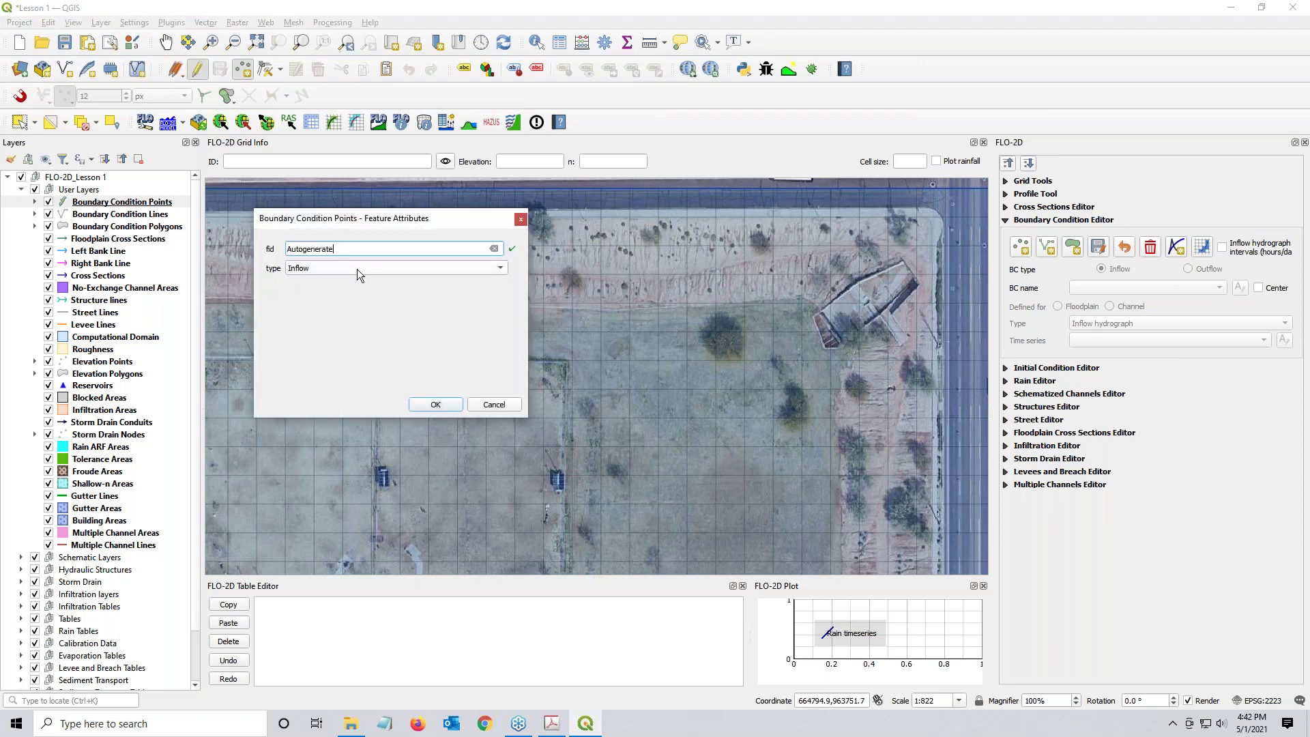
pyautogui.click(436, 404)
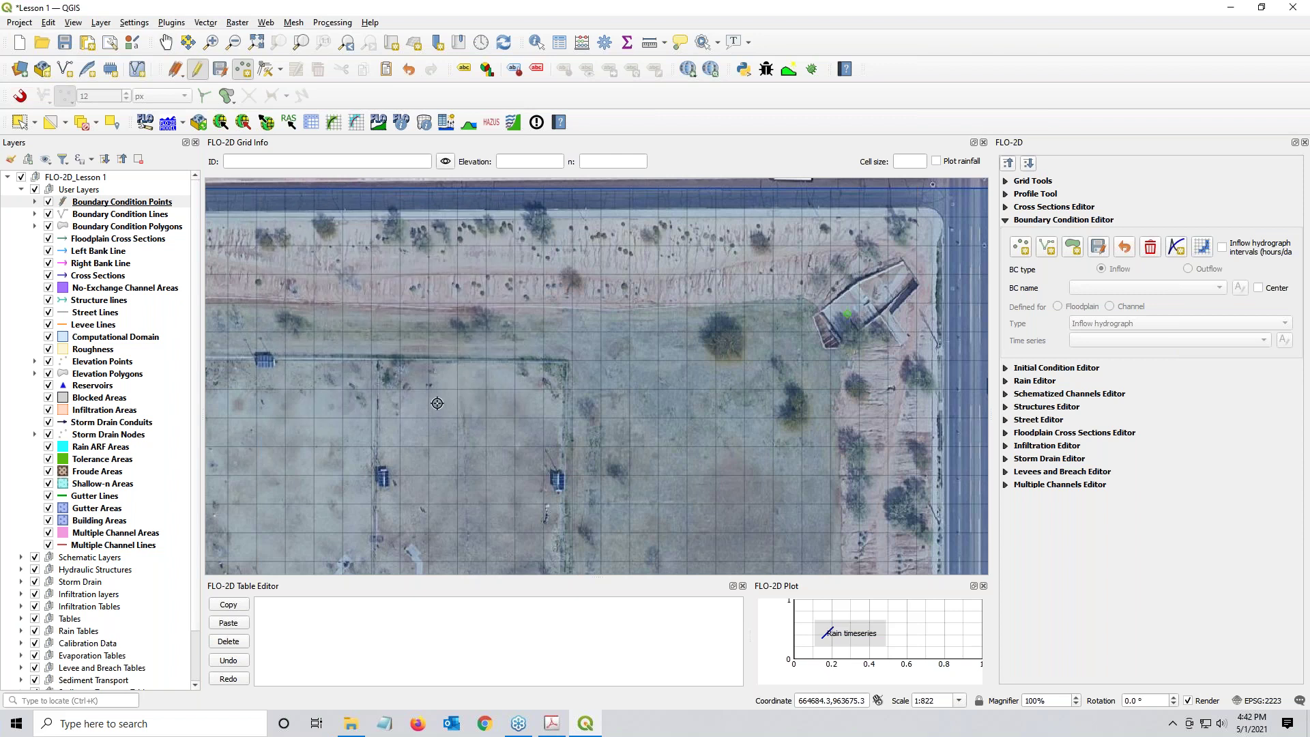
pyautogui.click(1098, 247)
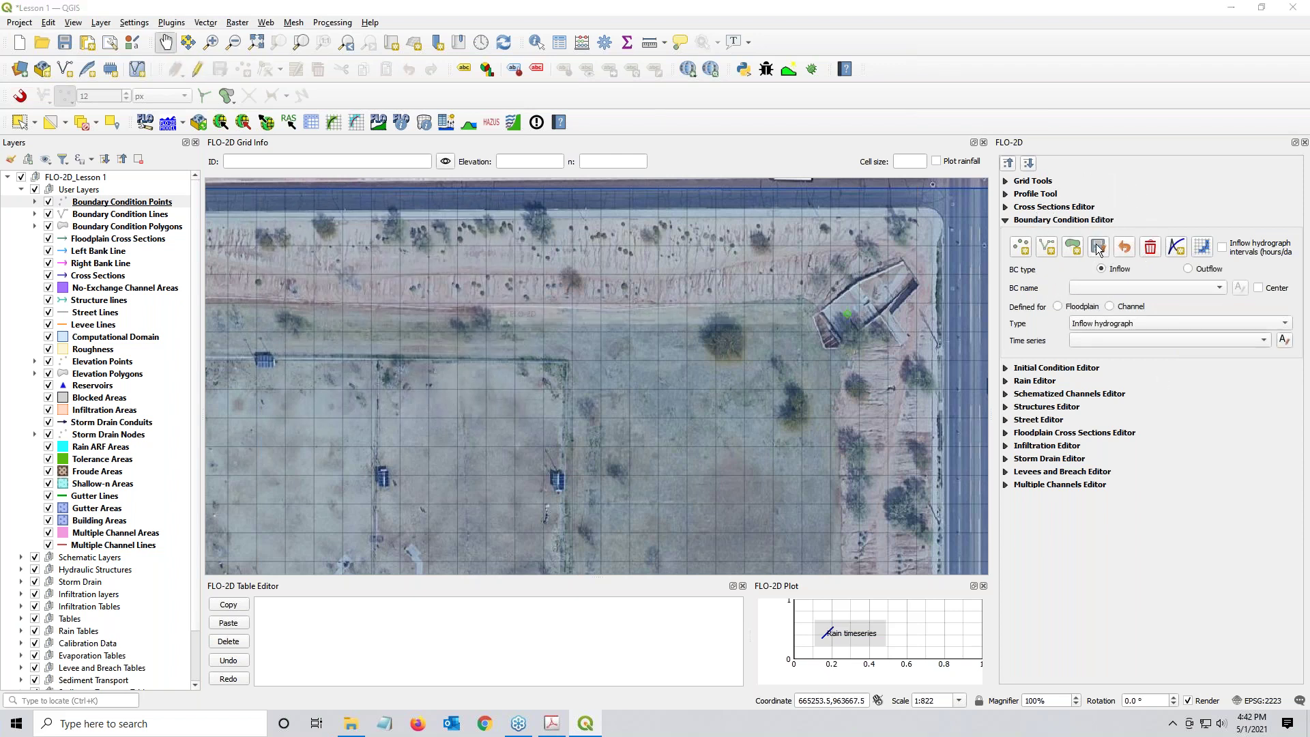
pyautogui.click(788, 386)
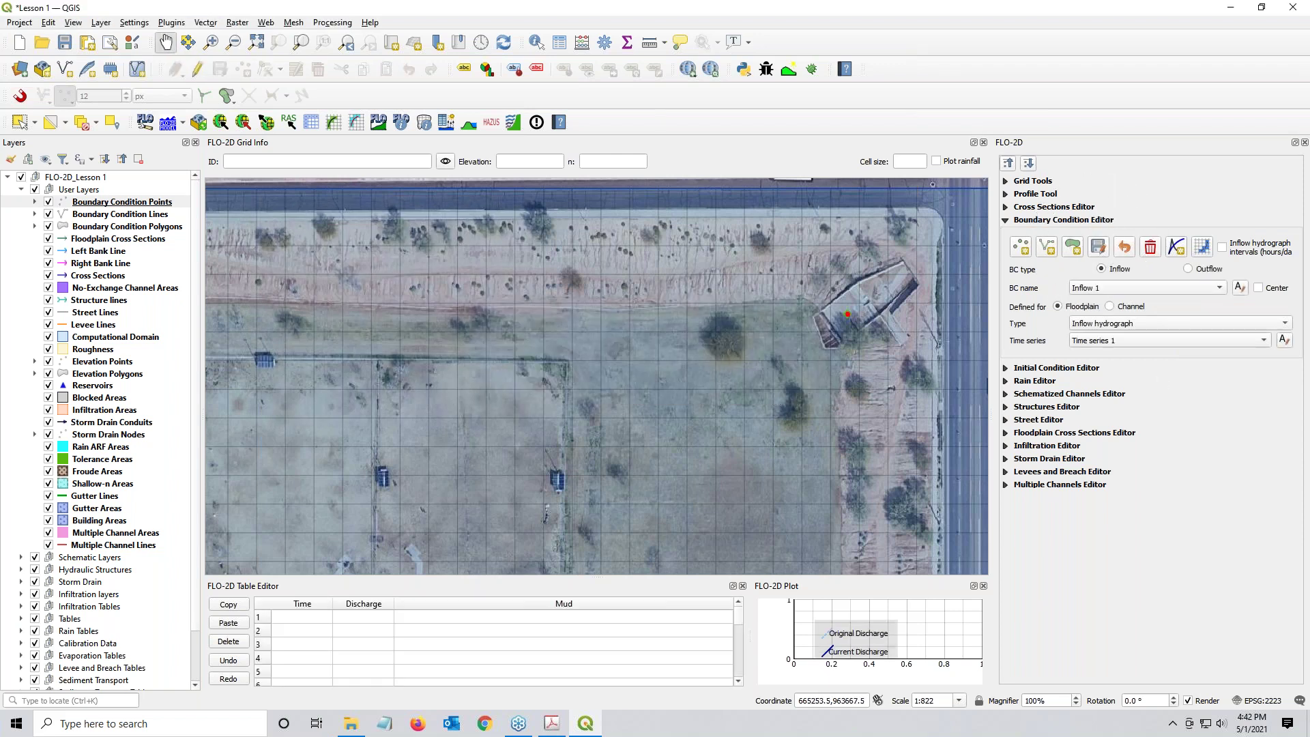
# Step: Rename the inflow boundary condition to GroverIn1
pyautogui.click(1238, 288)
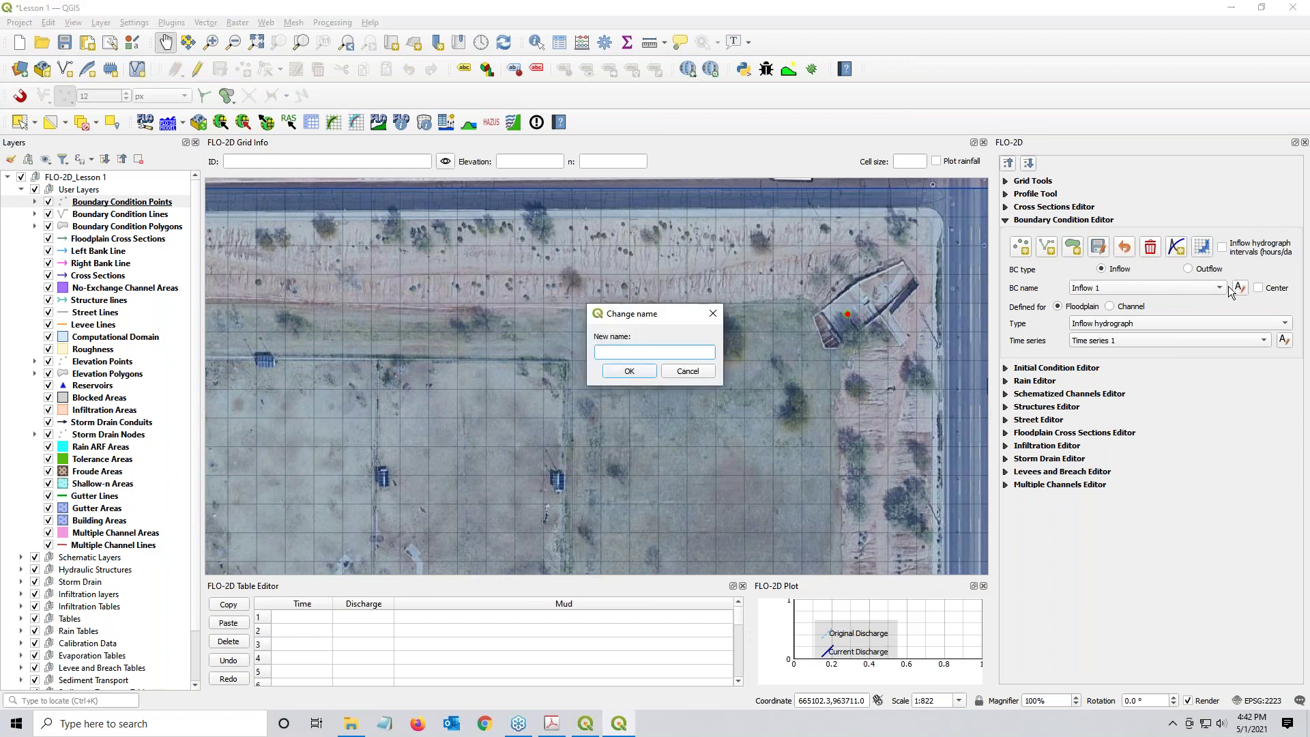
pyautogui.write('GroverIn1')
pyautogui.click(629, 372)
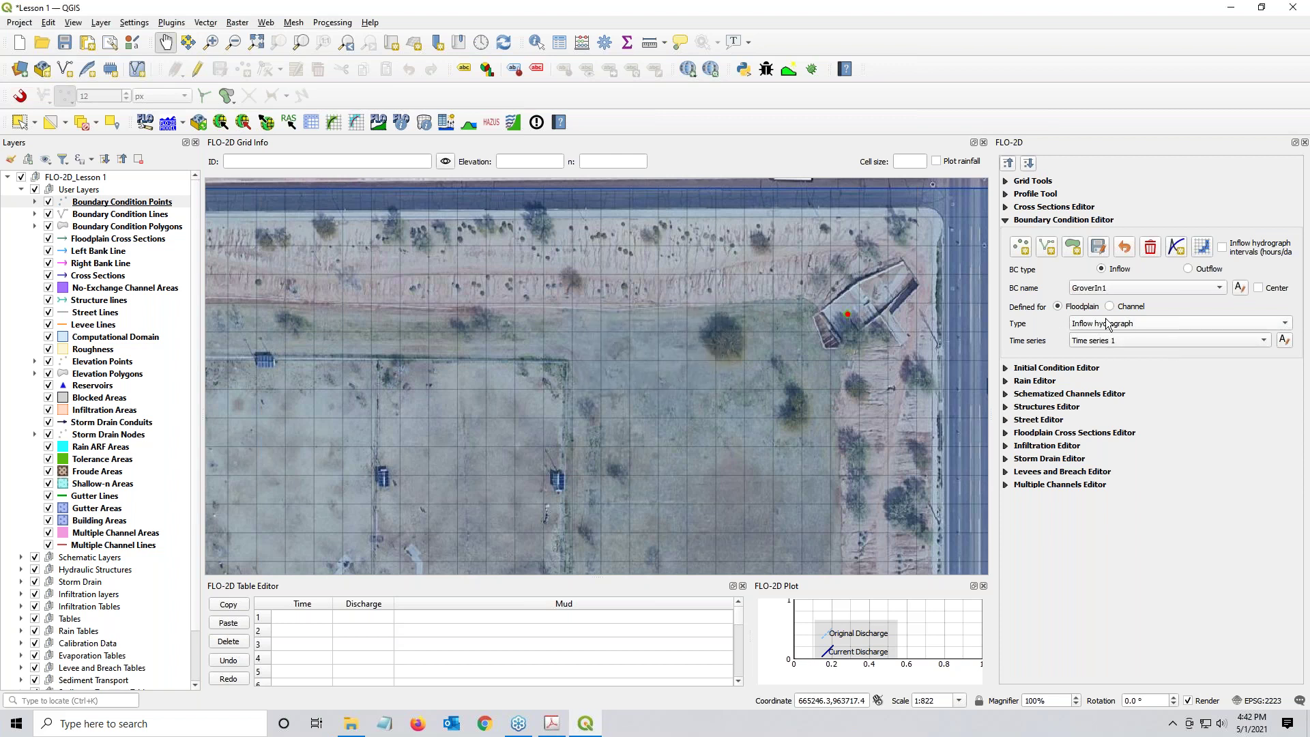
# Step: Rename the inflow hydrograph's time series to GroverIn1 24hr 100yr
pyautogui.click(1085, 309)
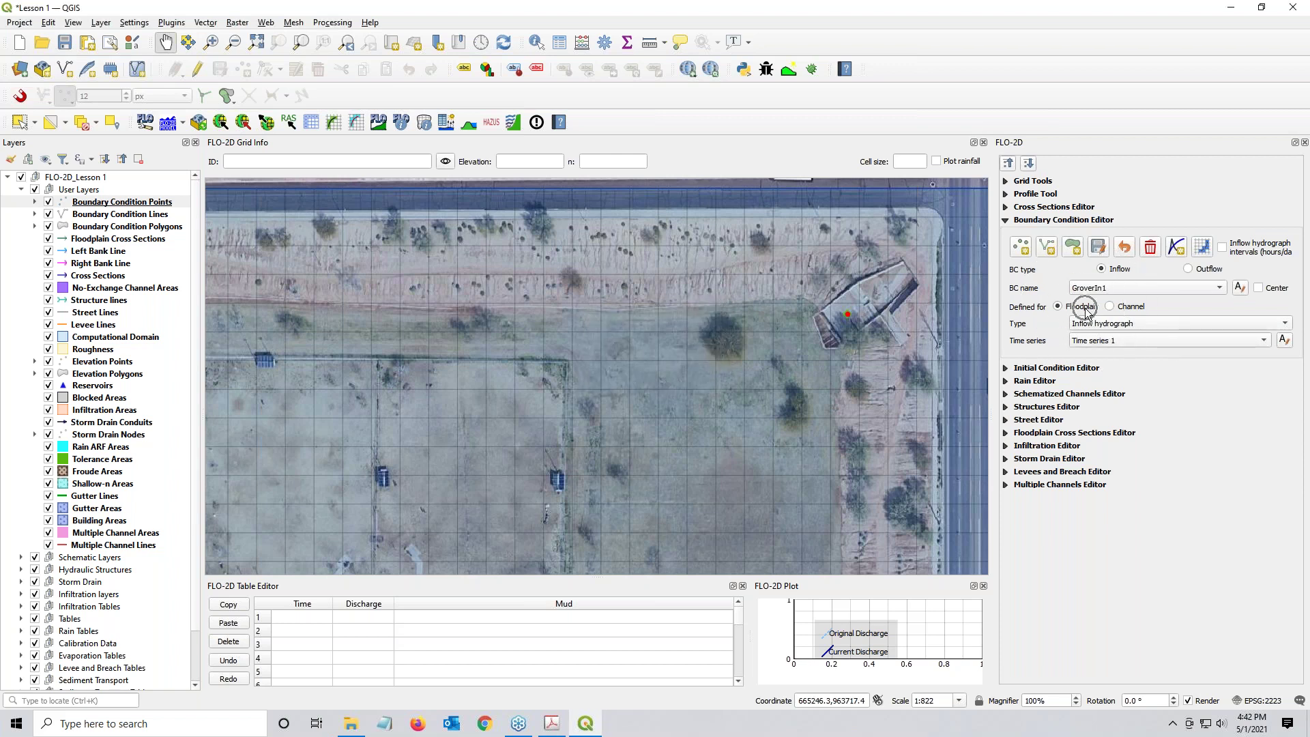
pyautogui.click(1104, 343)
pyautogui.click(1285, 341)
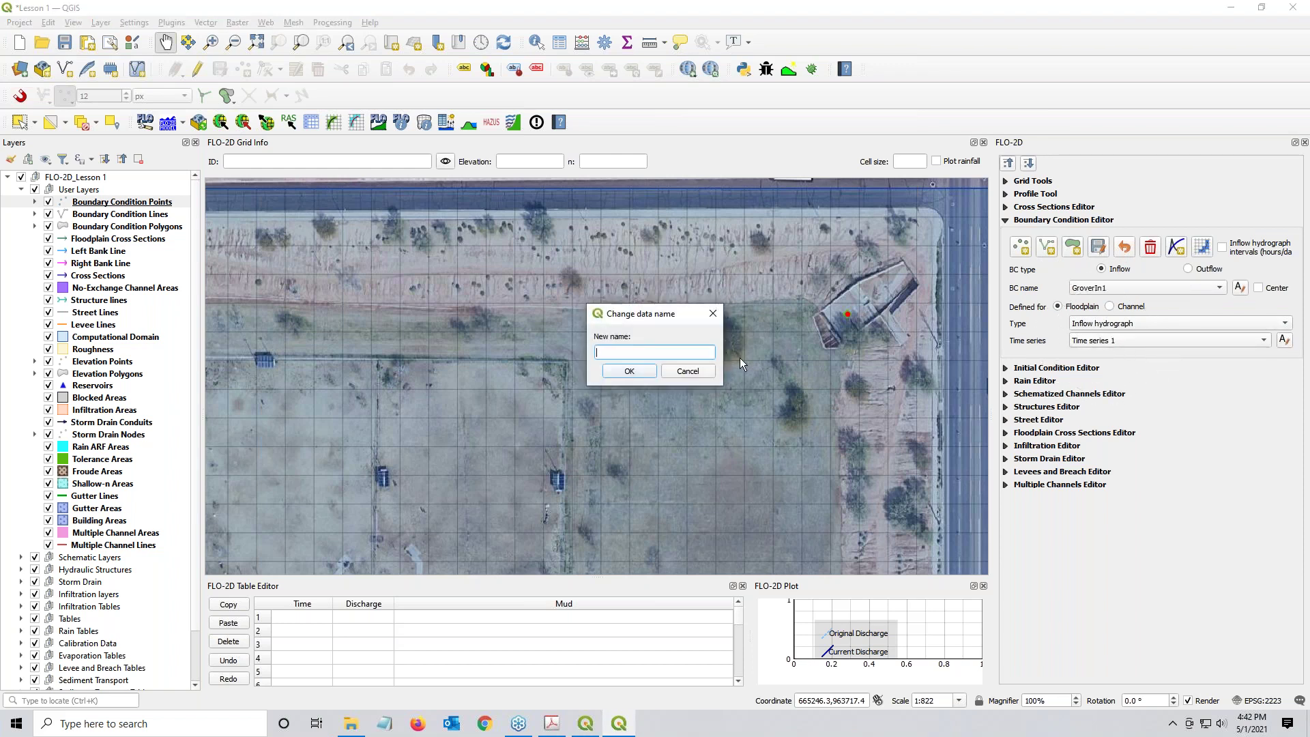
pyautogui.write('GroverIn1 24hr 100yr')
pyautogui.click(629, 372)
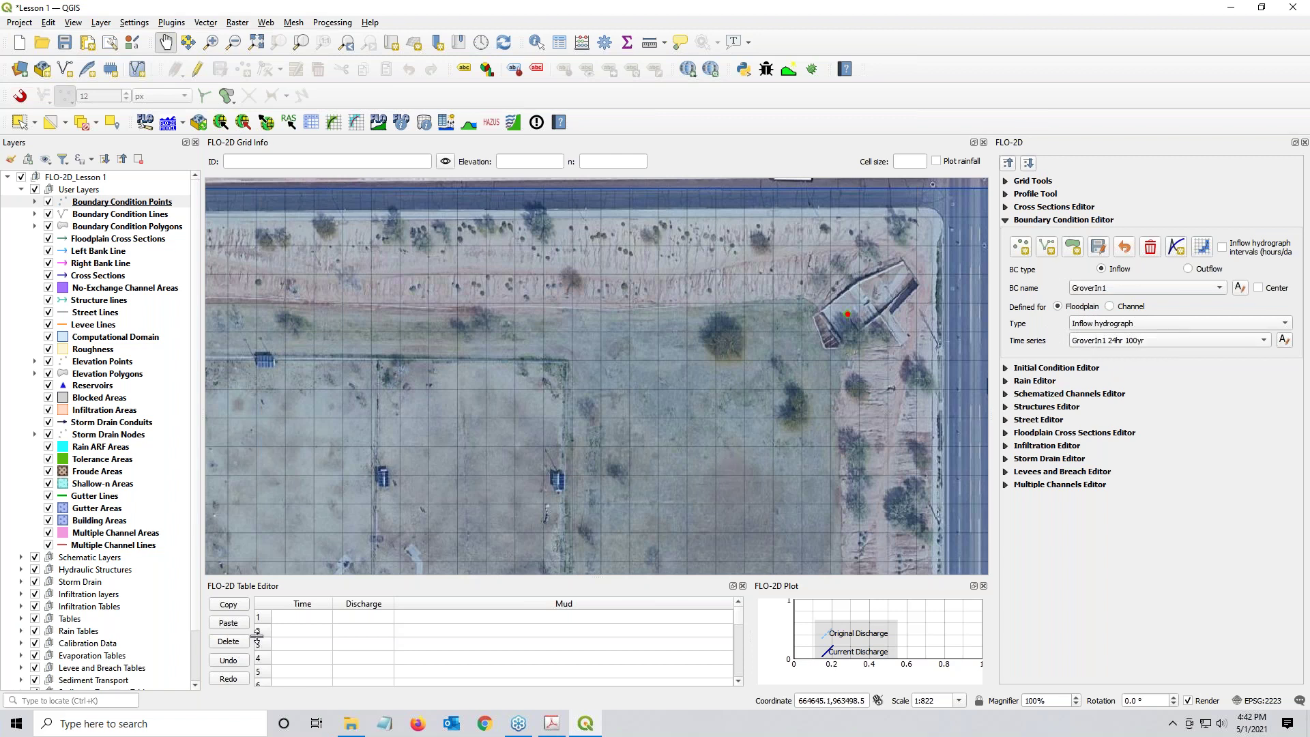
# Step: Open GroverBasinInflow 24hr 100yr.txt from the QGIS Lesson 1 folder in Notepad and copy all its hydrograph data
pyautogui.click(352, 724)
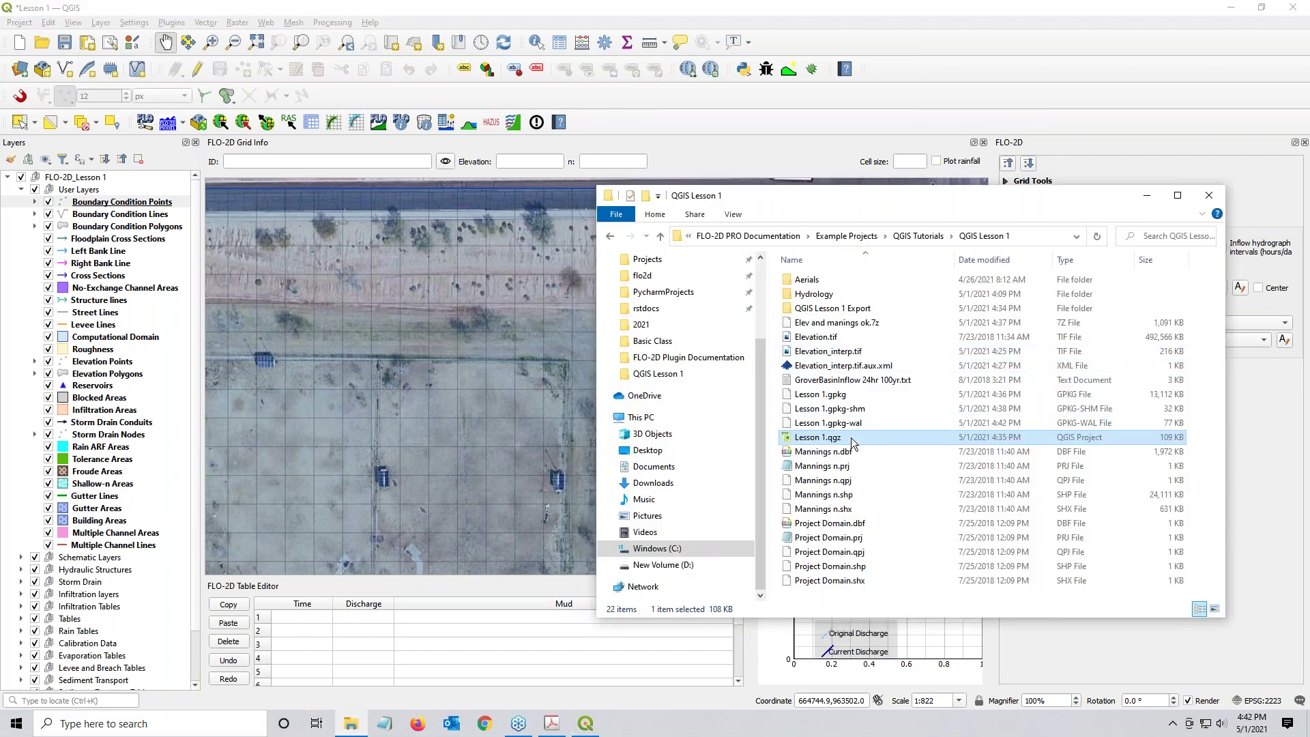
pyautogui.click(871, 384)
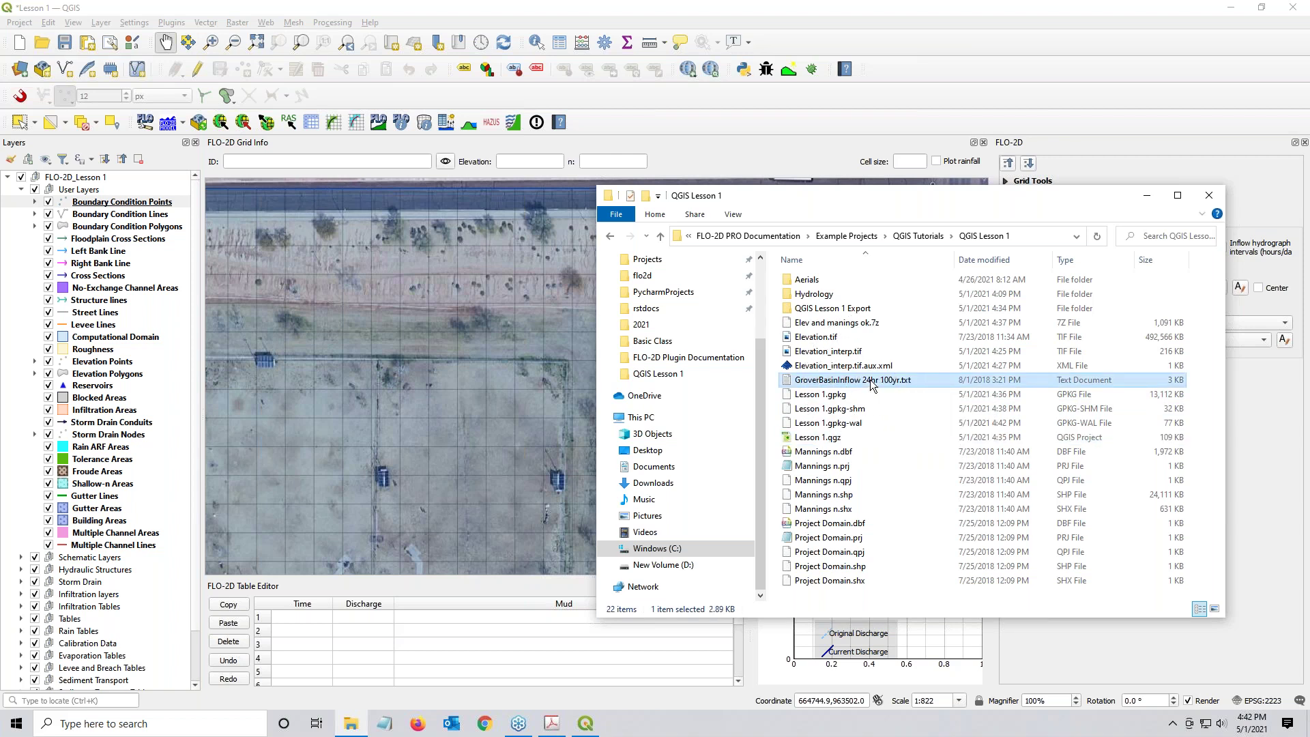
pyautogui.doubleClick(871, 383)
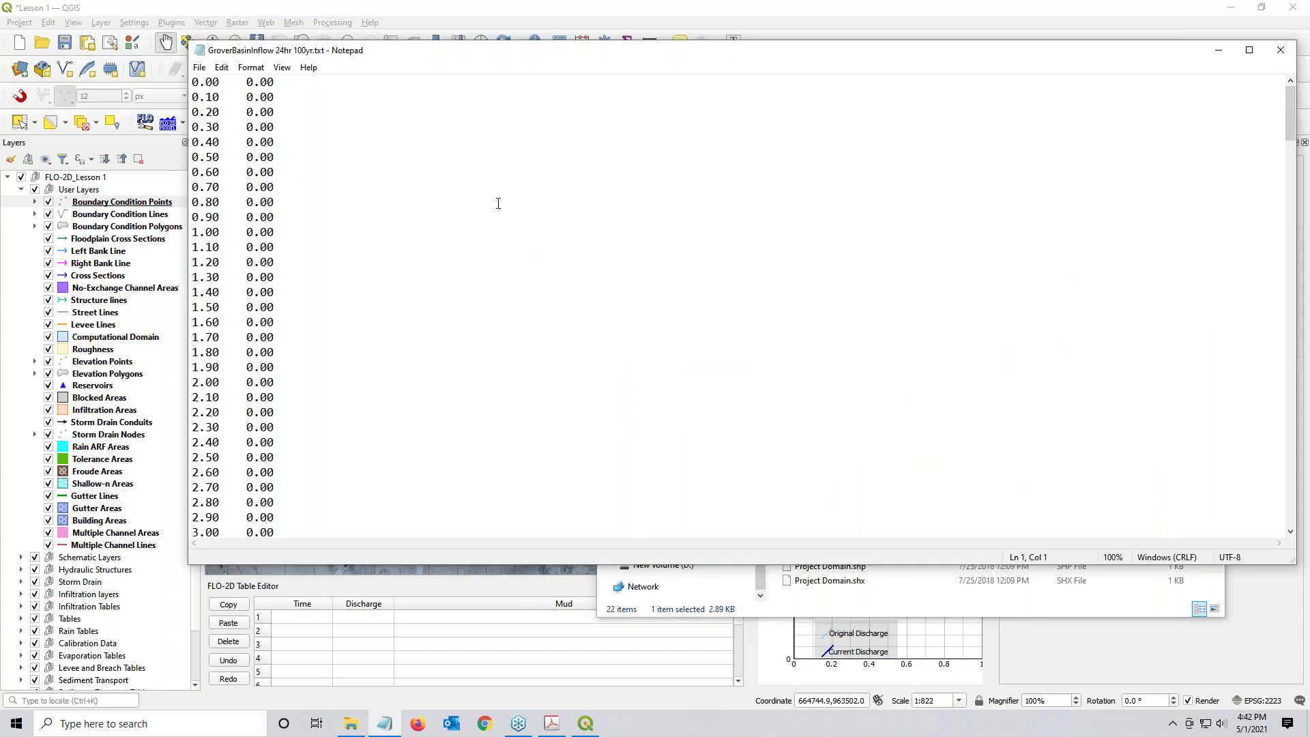
pyautogui.moveTo(1299, 216); pyautogui.dragTo(582, 199)
pyautogui.click(260, 202)
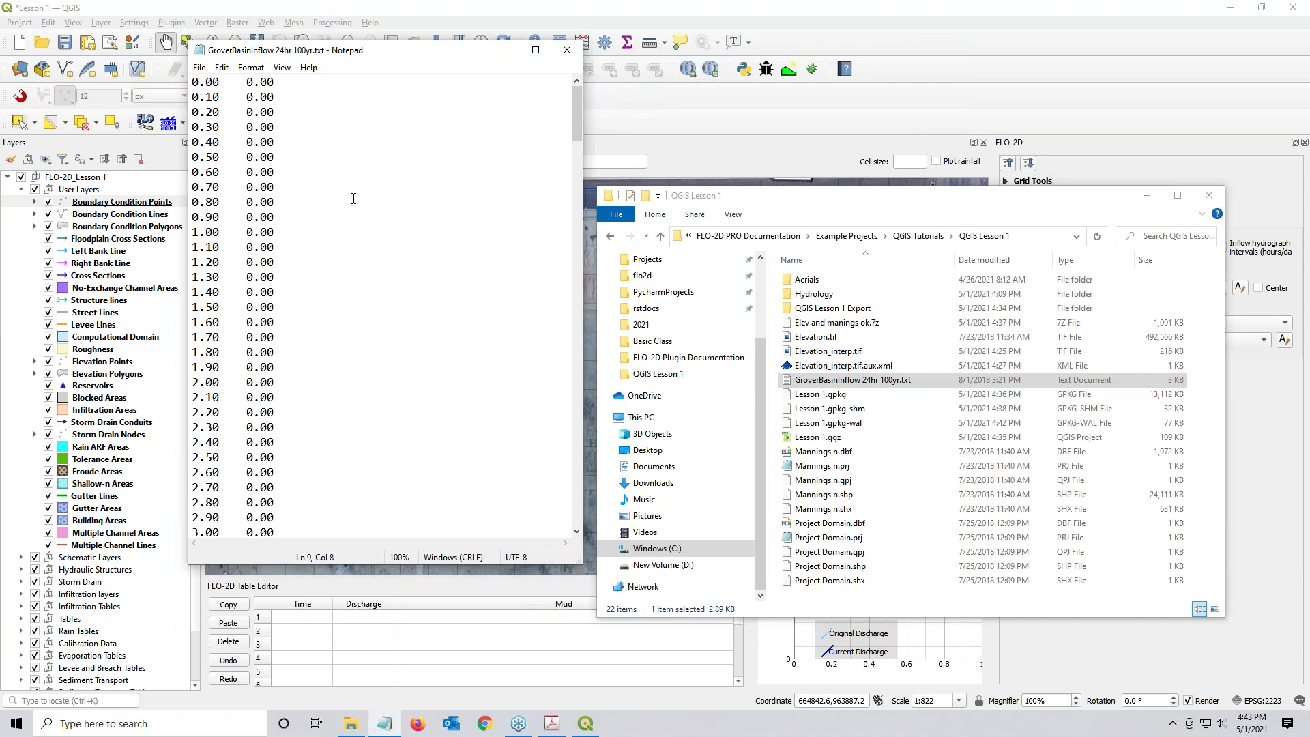
pyautogui.hotkey('ctrl', 'a')
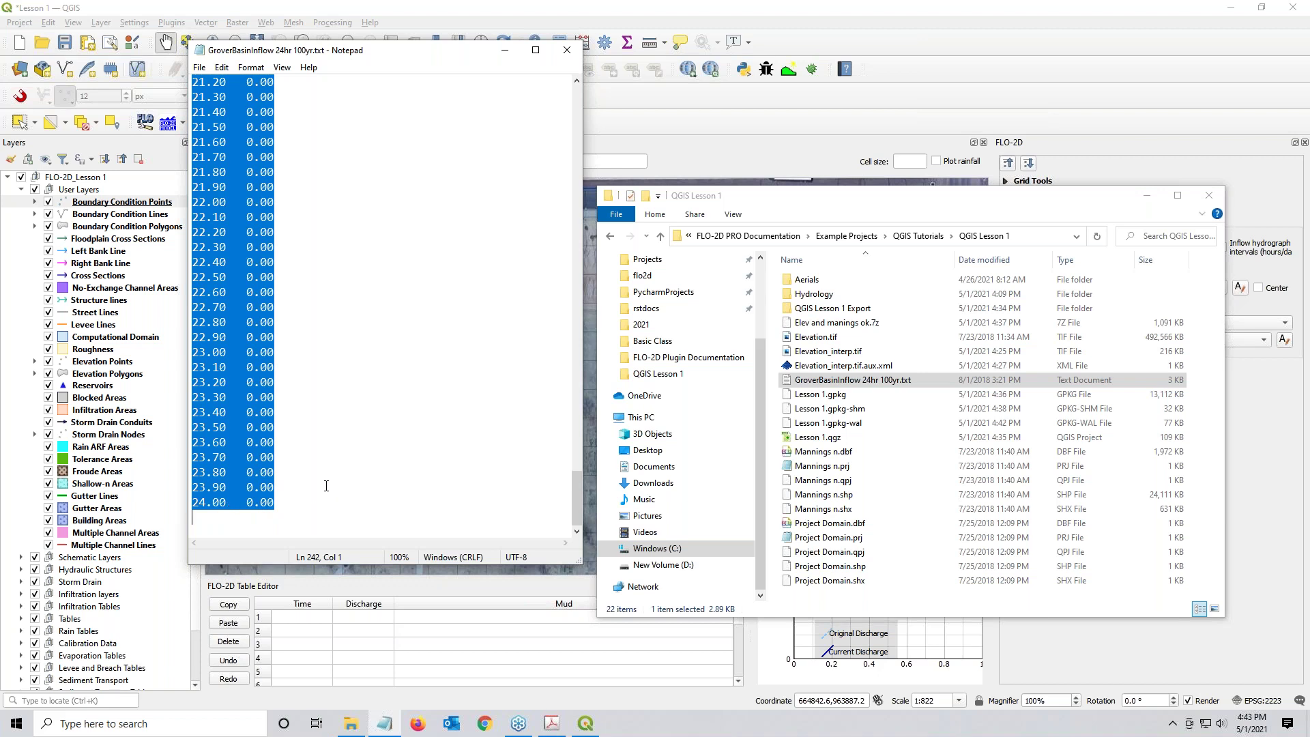
pyautogui.click(505, 50)
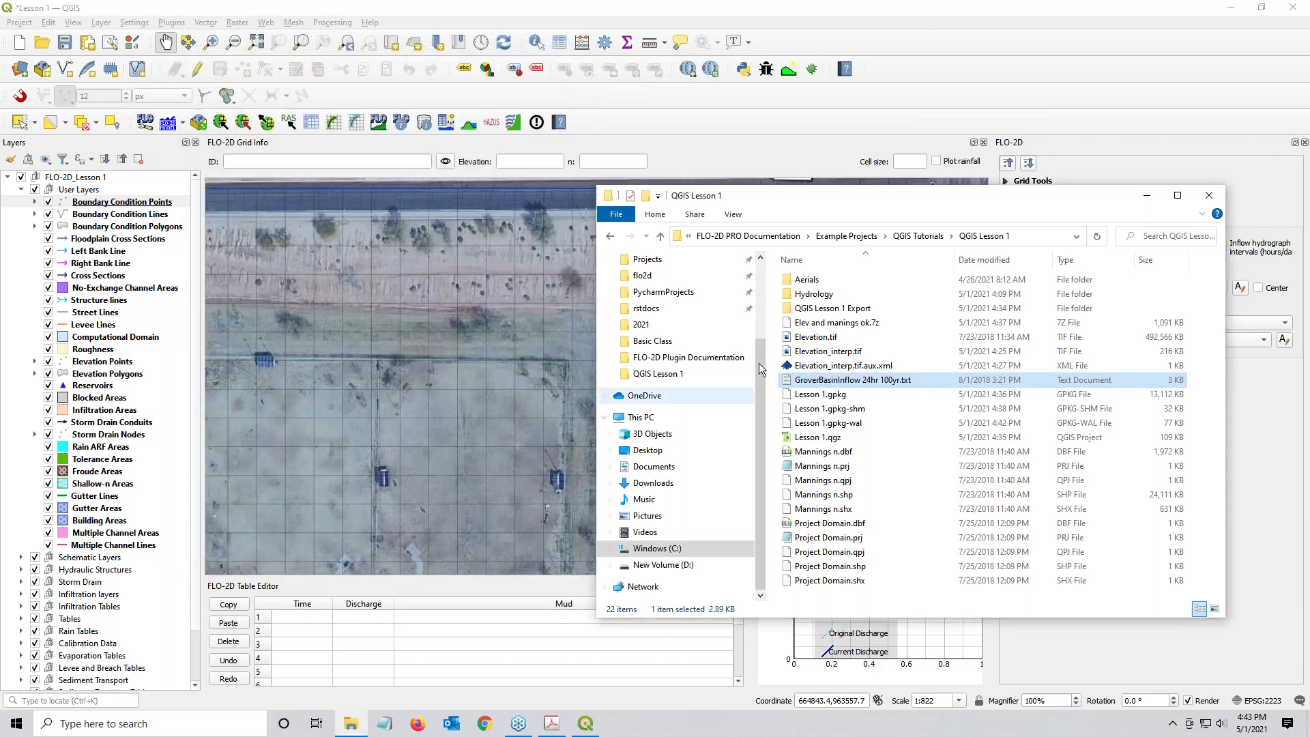
# Step: Back in QGIS, paste the copied hydrograph into the FLO-2D Table Editor starting at the first Time cell
pyautogui.moveTo(837, 200); pyautogui.dragTo(1307, 68)
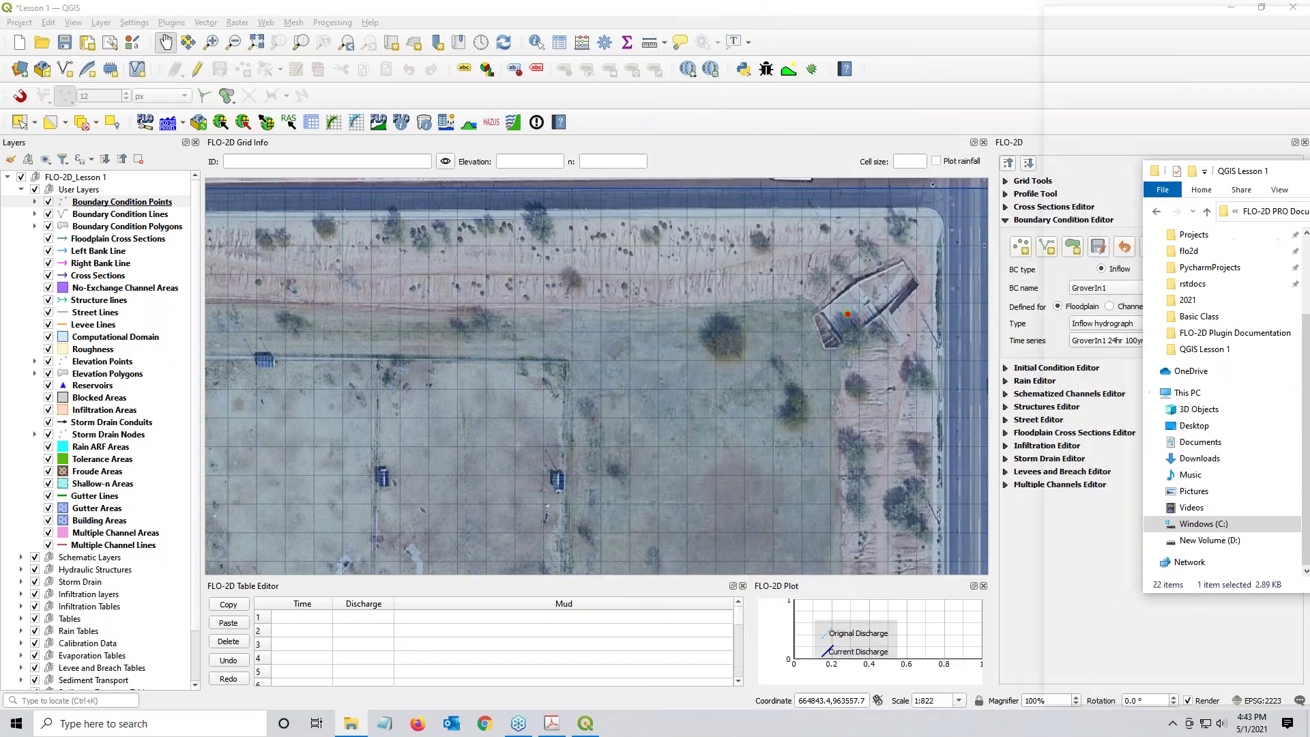
pyautogui.click(450, 569)
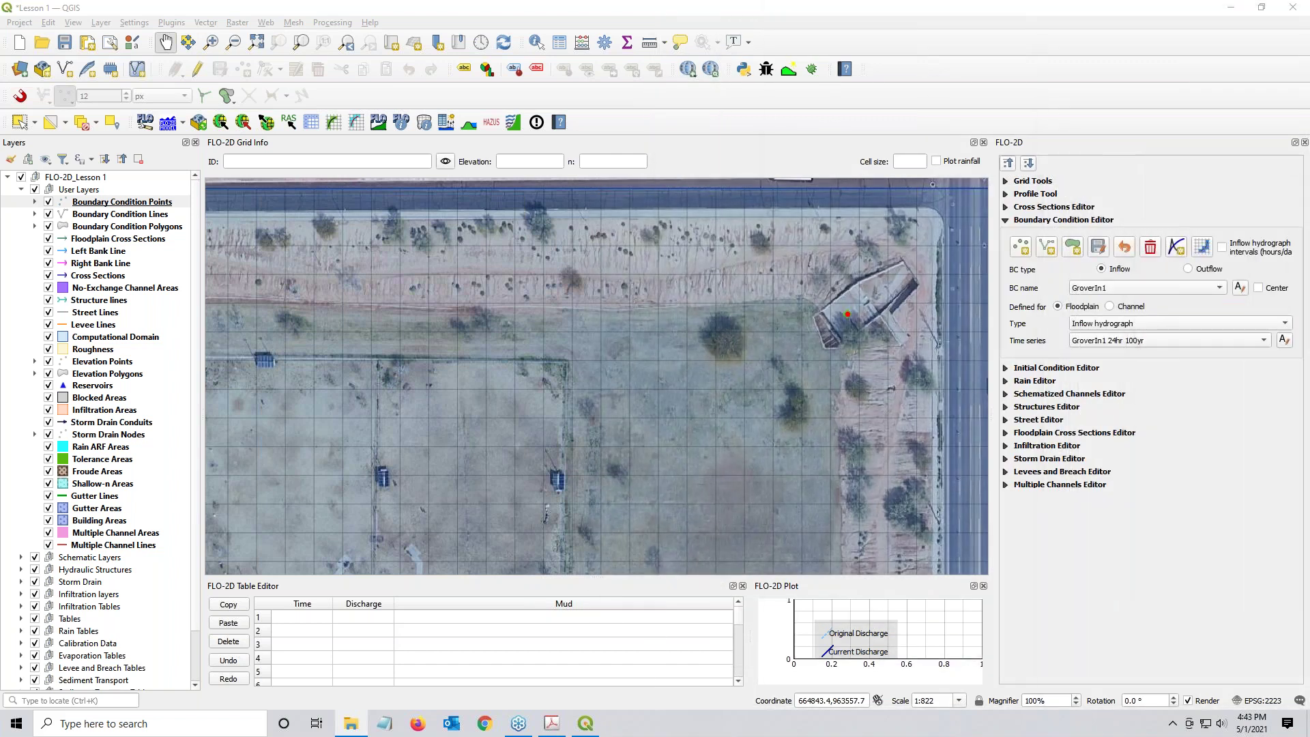
pyautogui.click(301, 615)
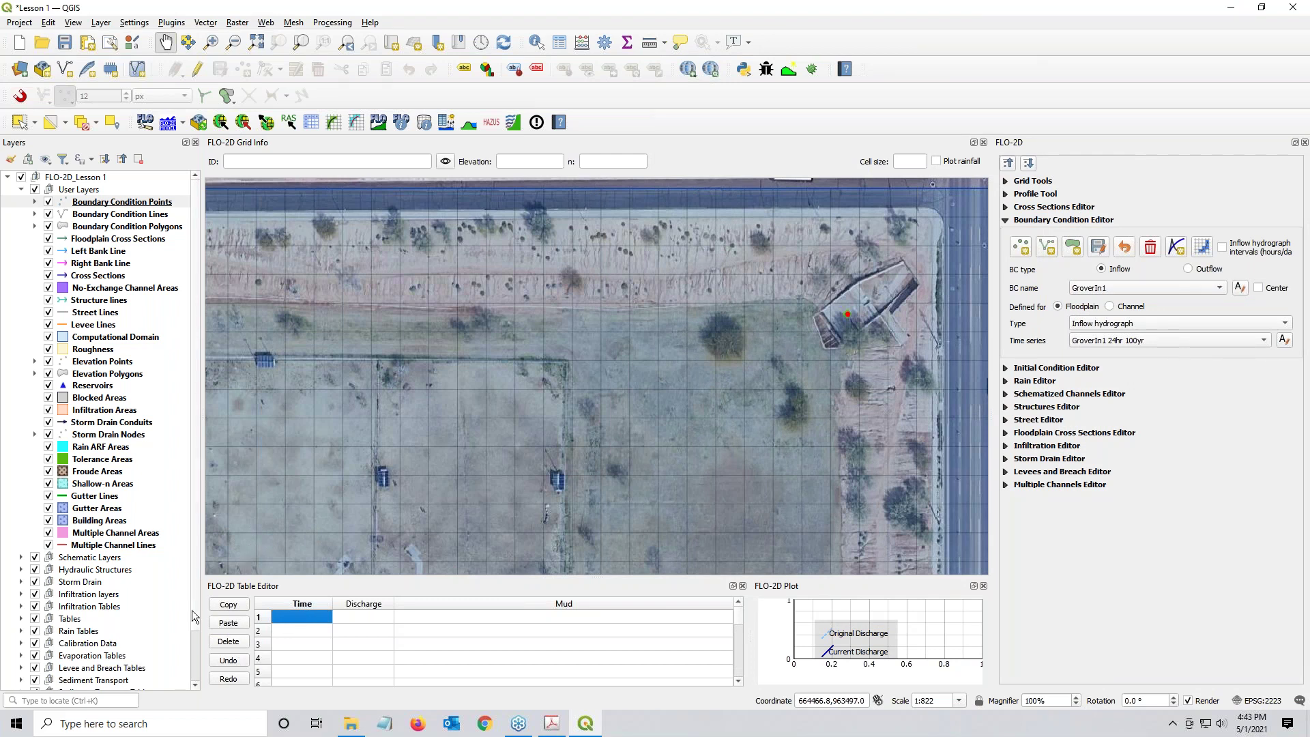
pyautogui.click(228, 623)
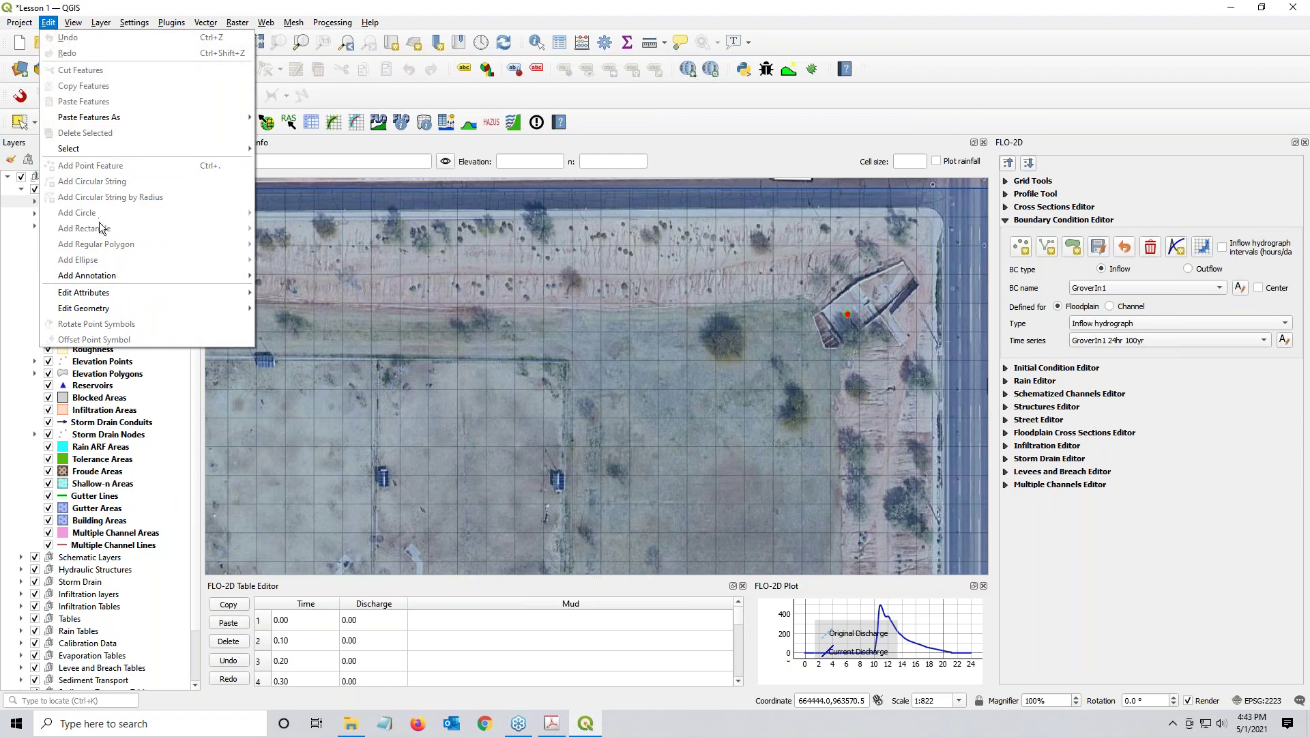
pyautogui.moveTo(73, 23)
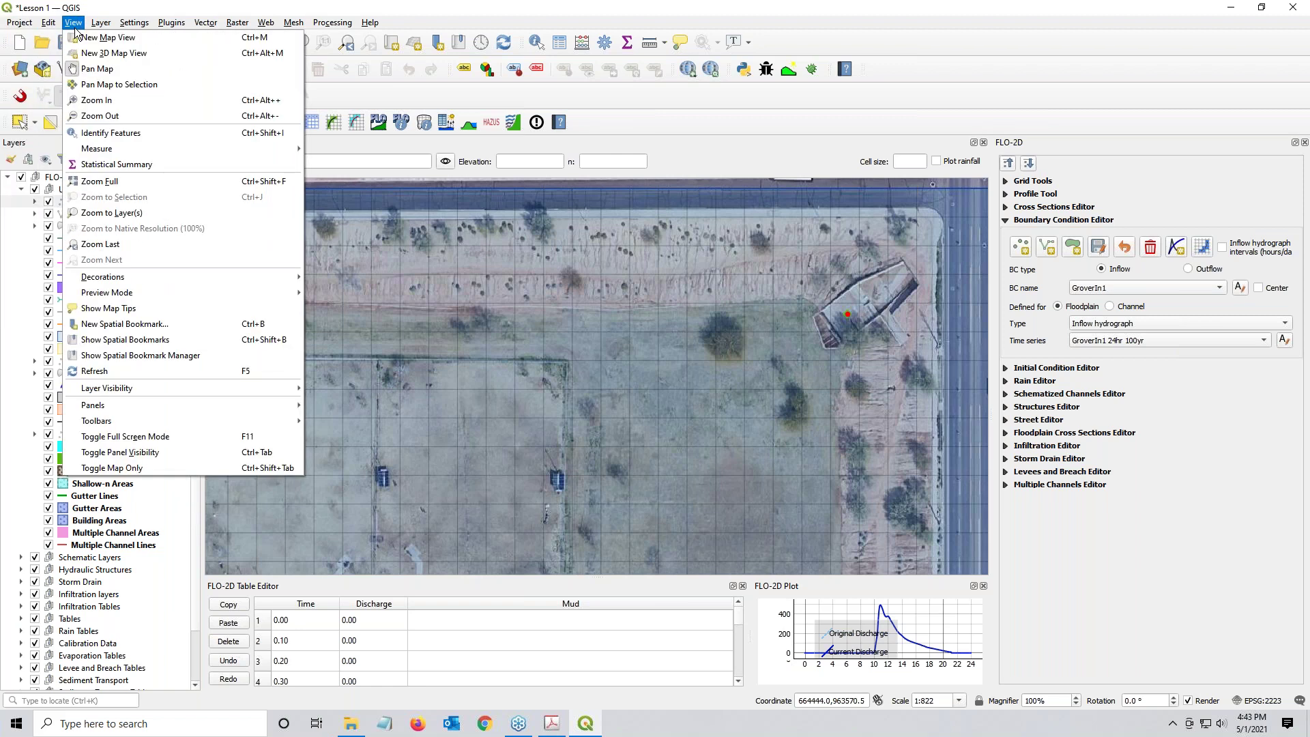
pyautogui.moveTo(120, 406)
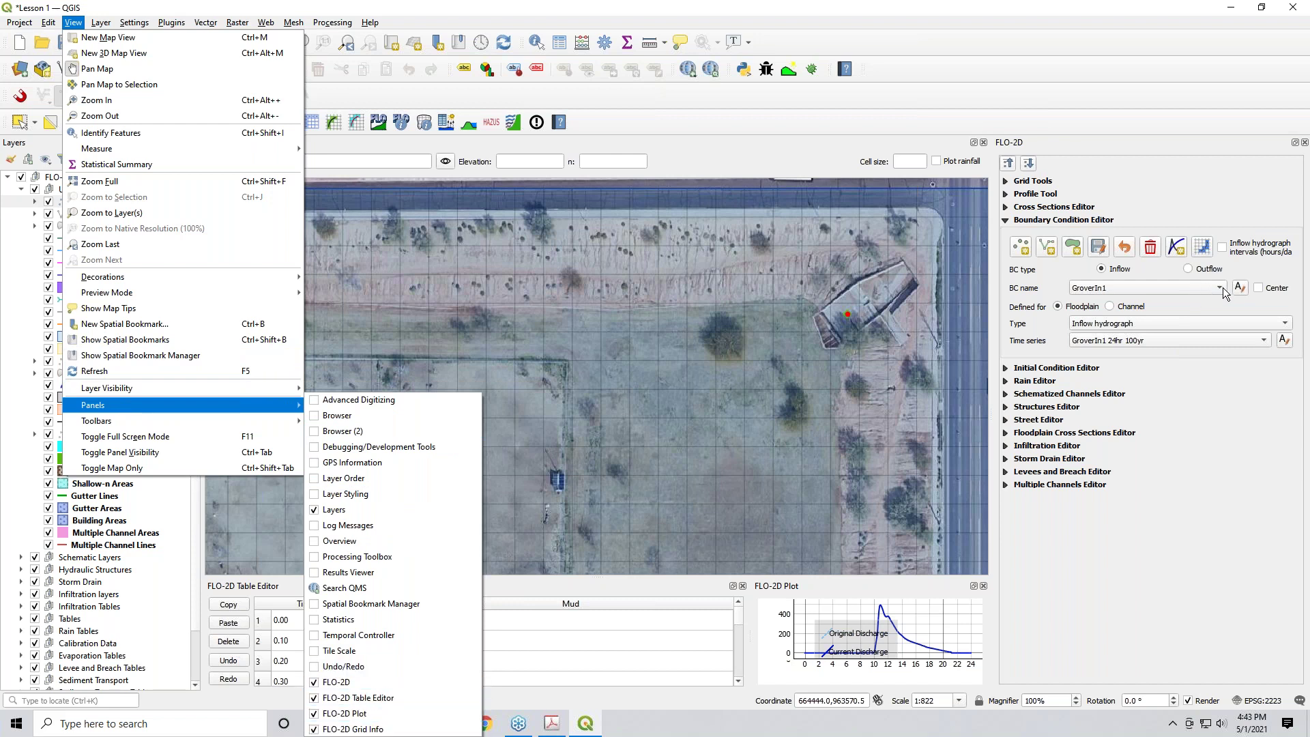
pyautogui.press('Escape')
pyautogui.press('Escape')
pyautogui.click(287, 624)
pyautogui.click(360, 622)
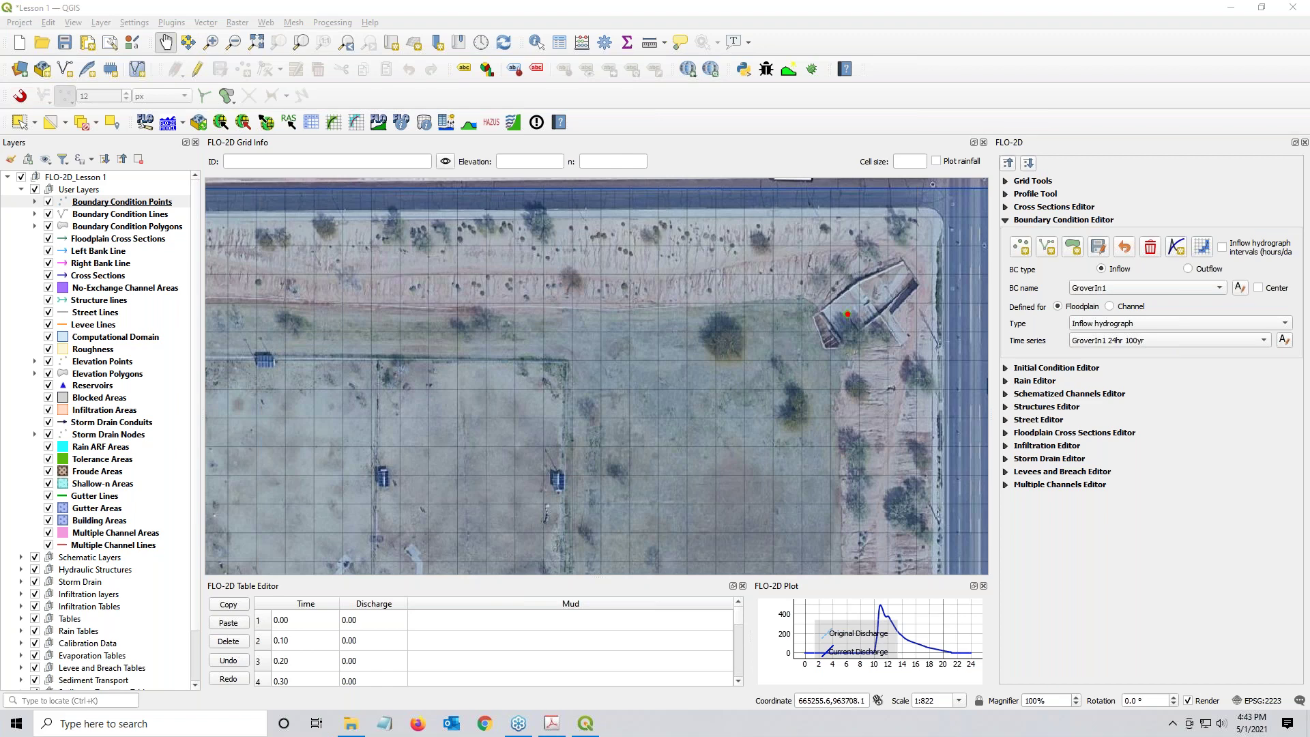
# Step: Switch to the lesson PDF and review the hydrograph copy and paste instructions up to Step 5, Assign rainfall
pyautogui.hotkey('alt', 'Tab')
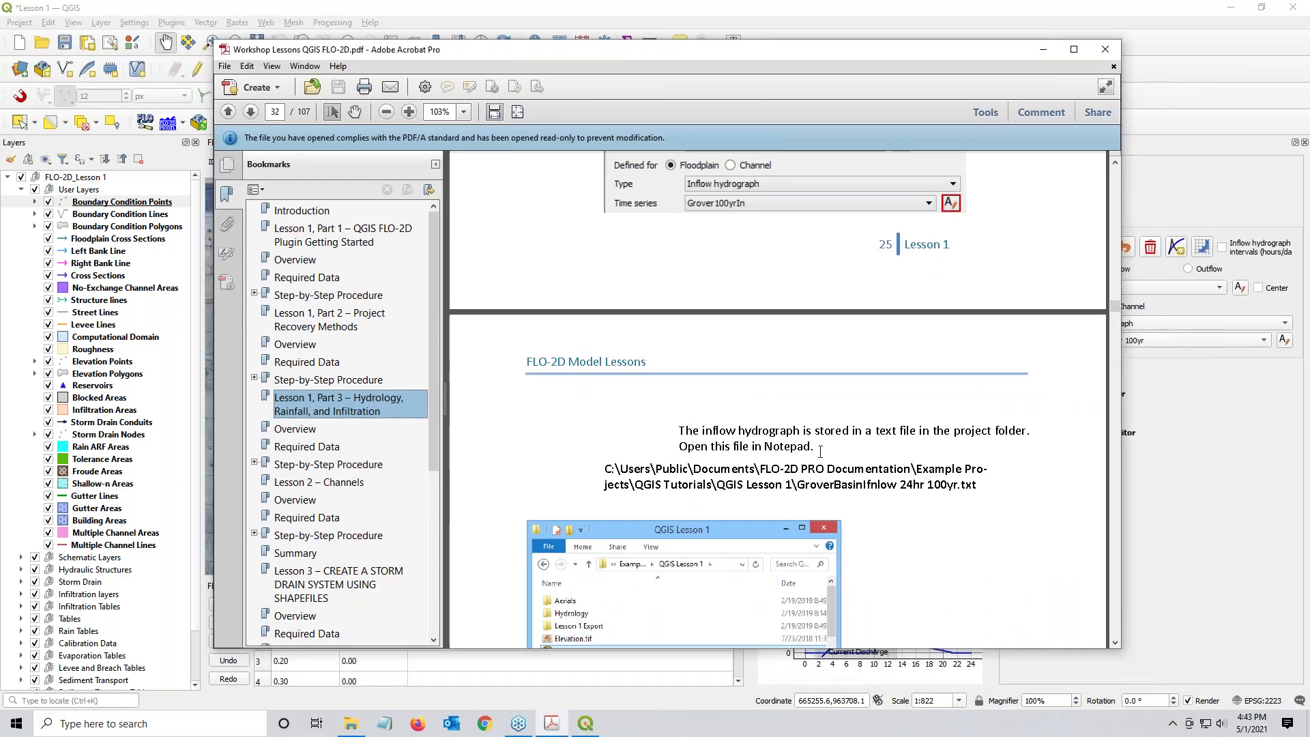
pyautogui.scroll(-5, 821, 452)
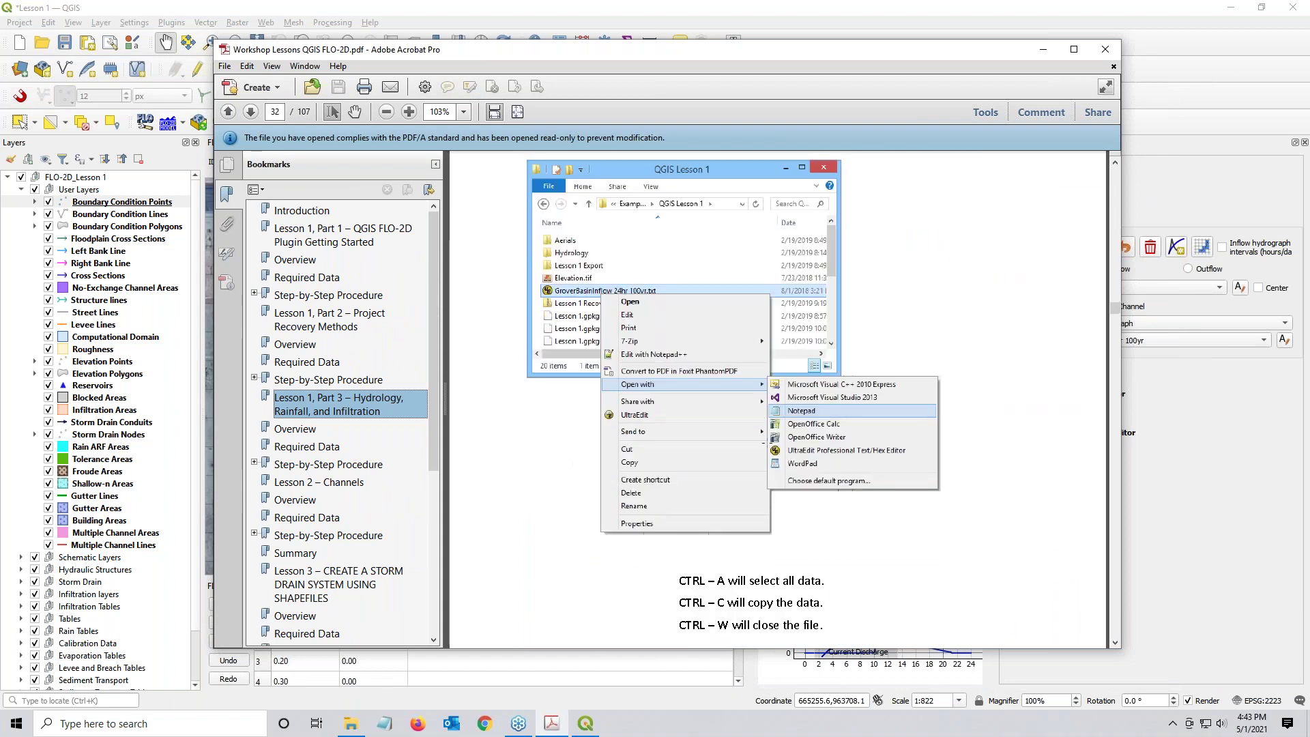
pyautogui.scroll(-11, 778, 399)
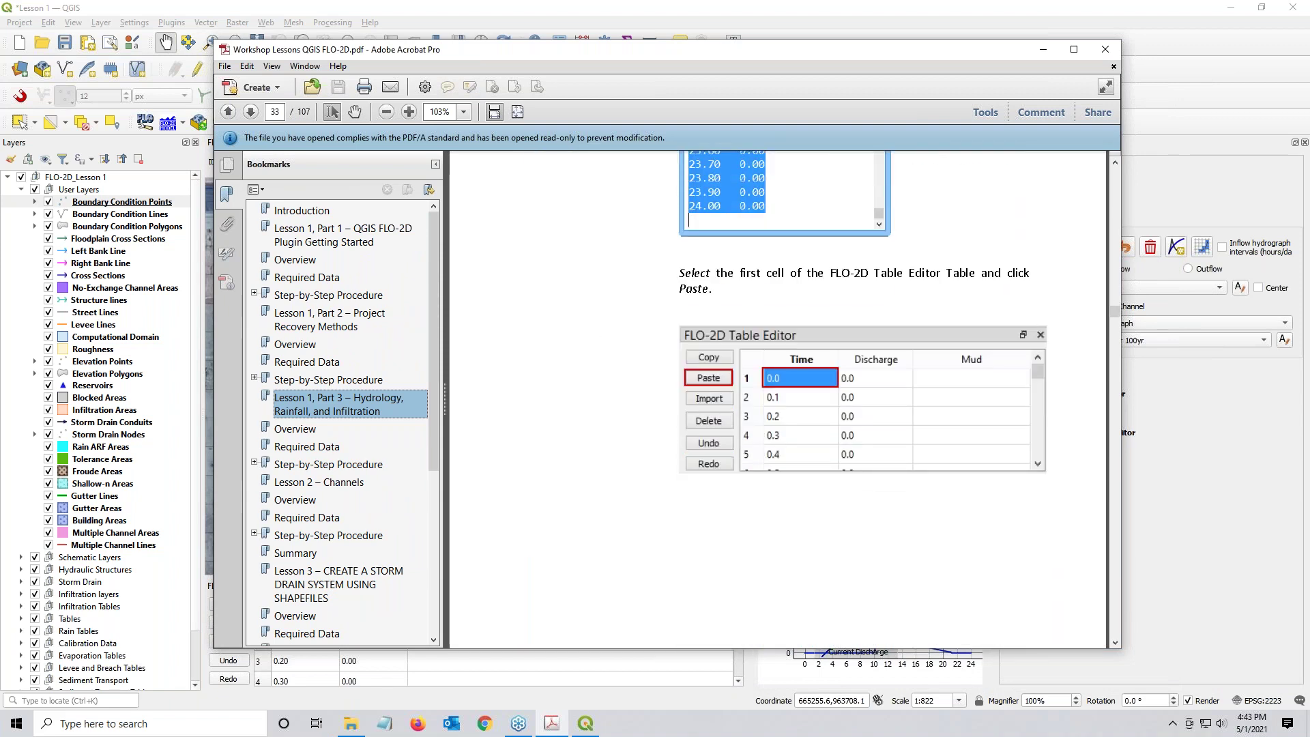
pyautogui.scroll(1, 778, 399)
pyautogui.scroll(4, 782, 247)
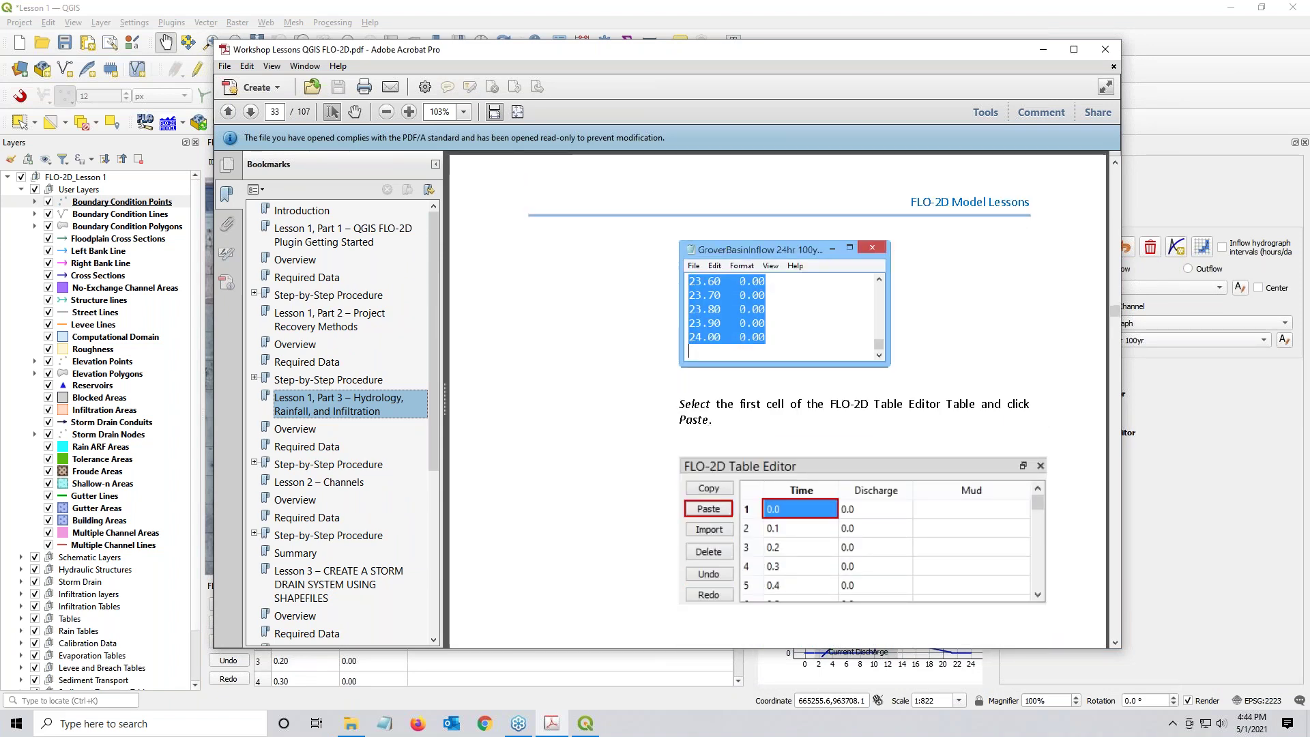
pyautogui.scroll(-5, 782, 247)
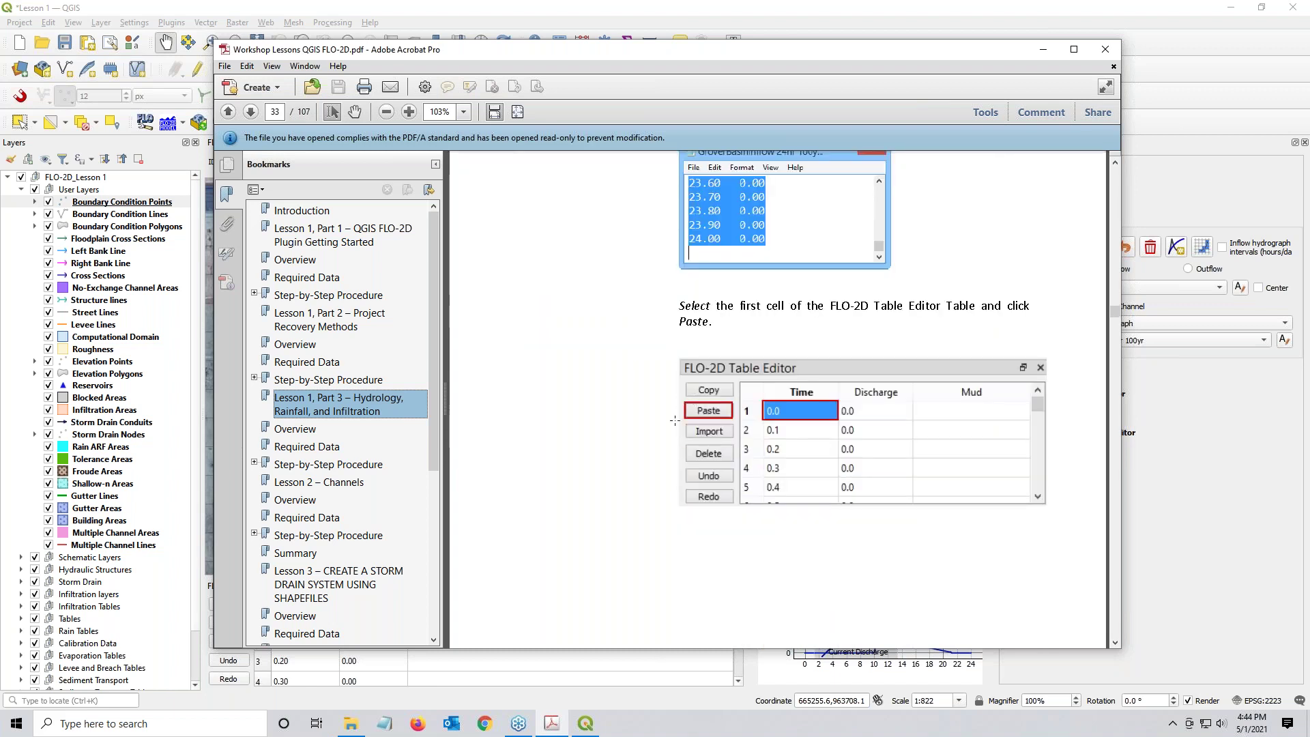
pyautogui.scroll(-10, 674, 420)
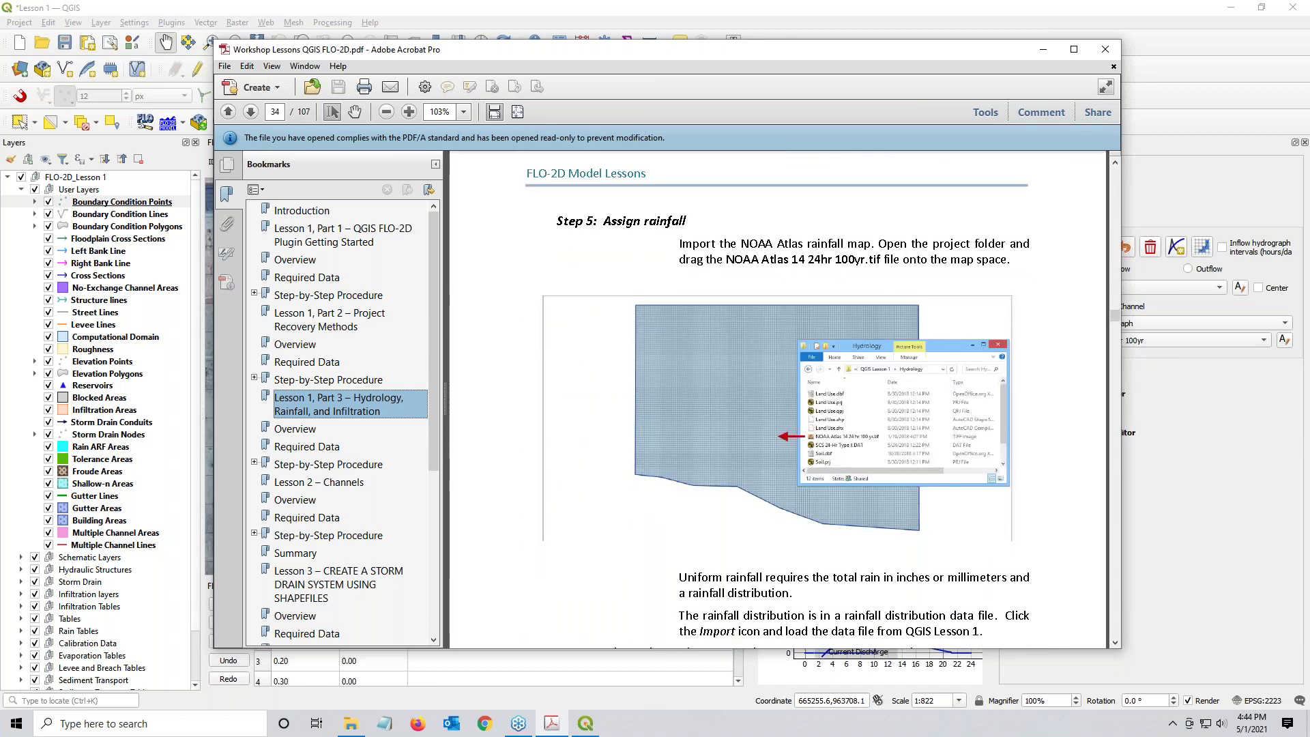
# Step: Read the PDF's Step 5 rainfall and depth area reduction instructions through to the start of Step 6, Assign infiltration
pyautogui.moveTo(819, 56); pyautogui.dragTo(759, 49)
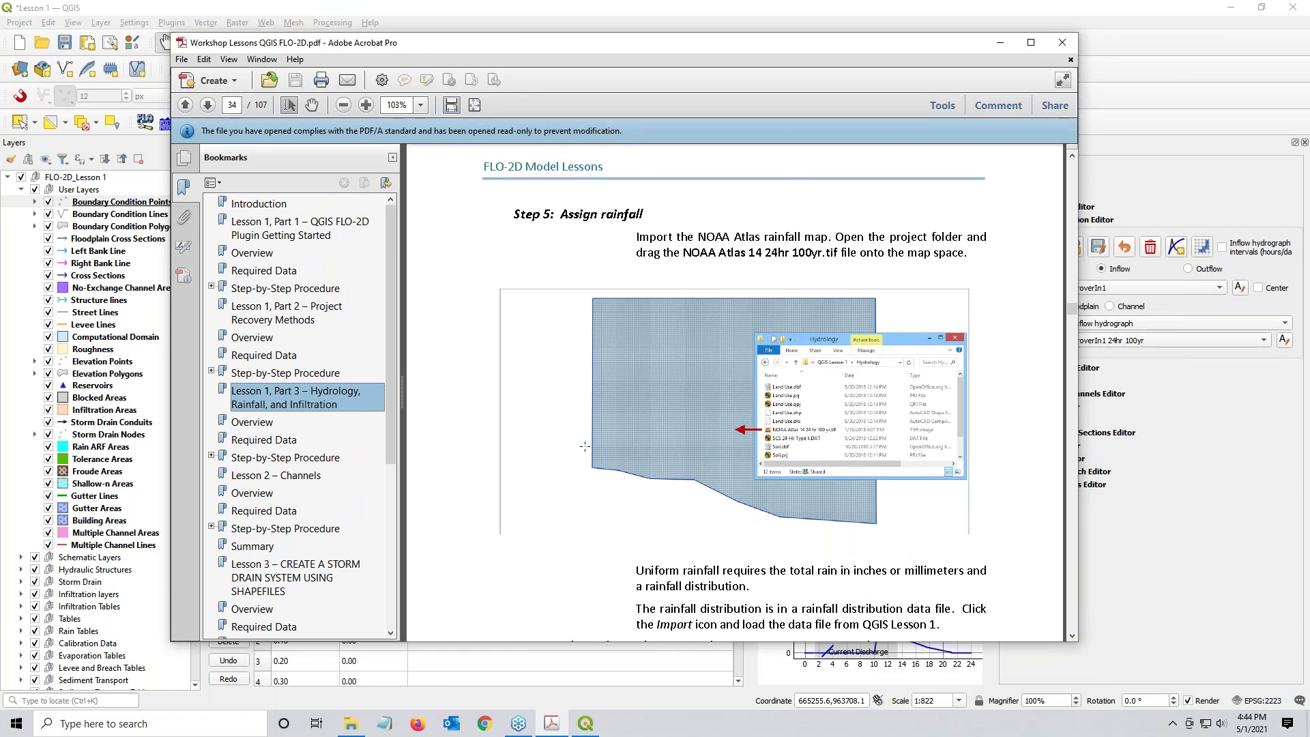
pyautogui.scroll(-10, 585, 447)
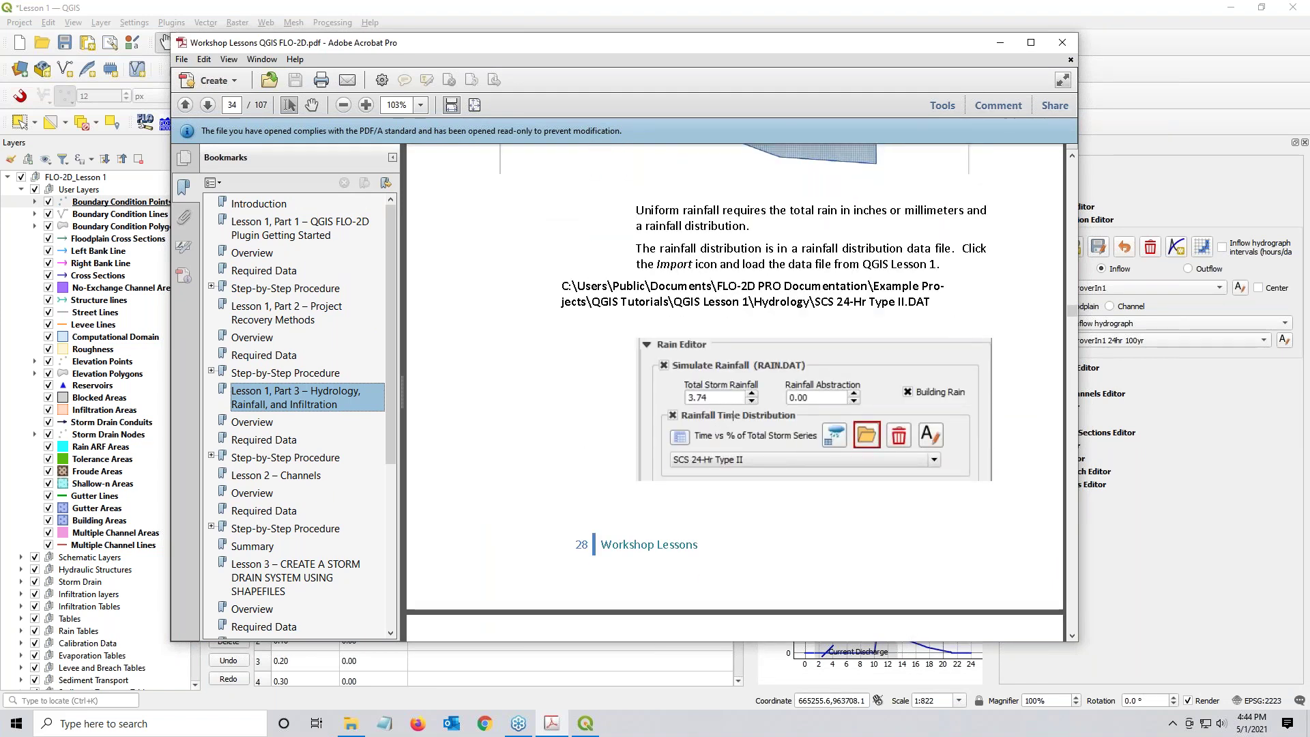
pyautogui.scroll(-9, 660, 397)
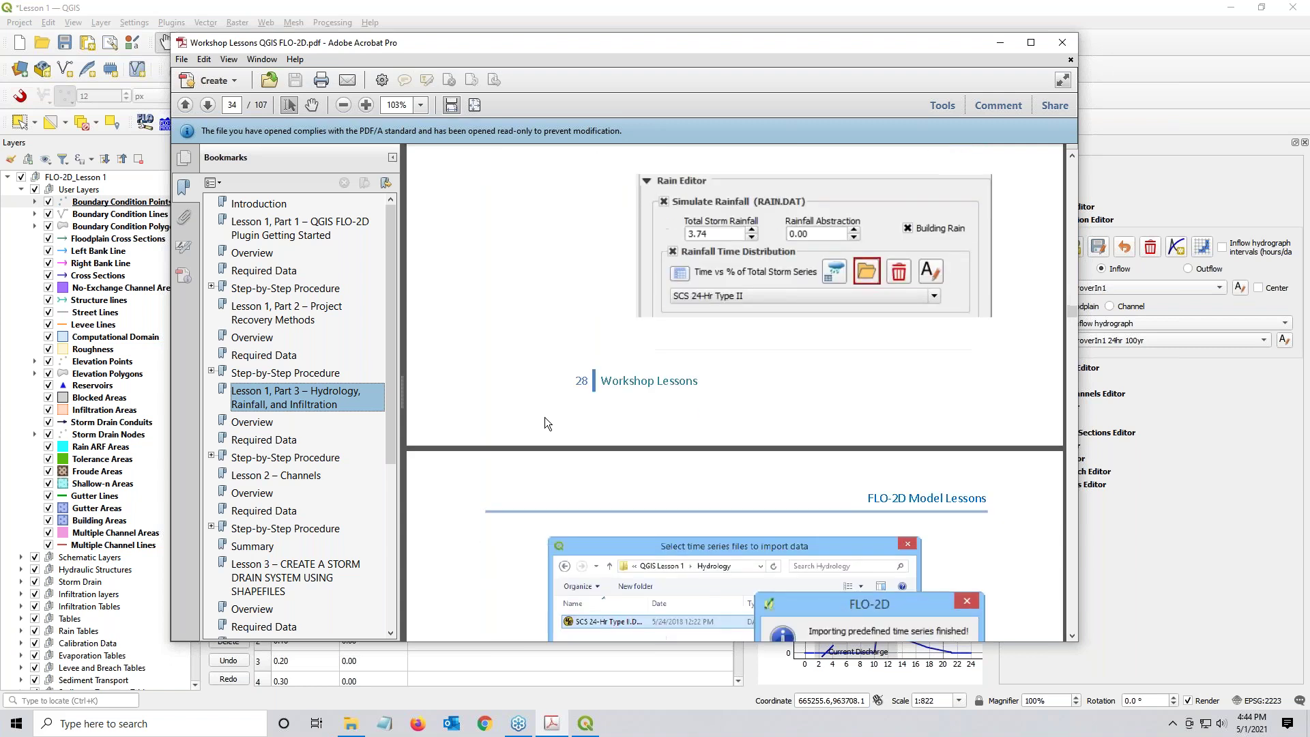
pyautogui.scroll(-4, 600, 440)
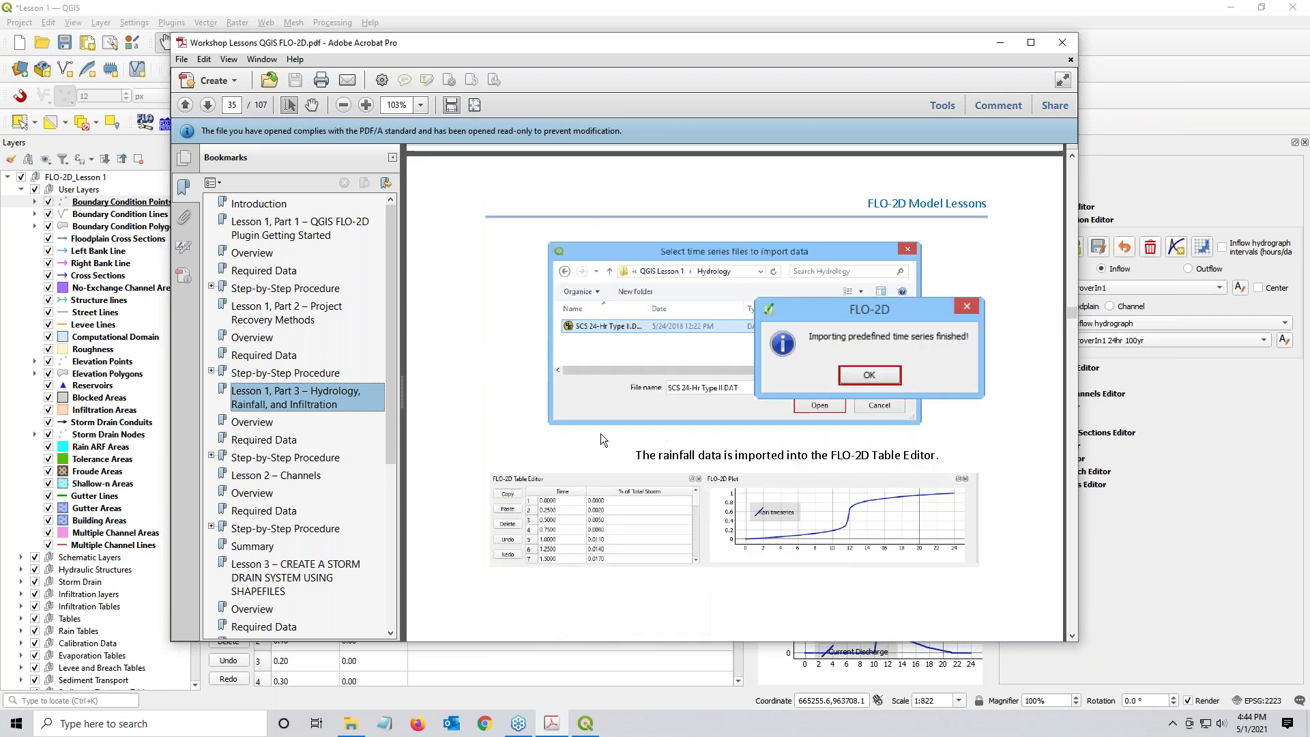
pyautogui.scroll(-5, 735, 392)
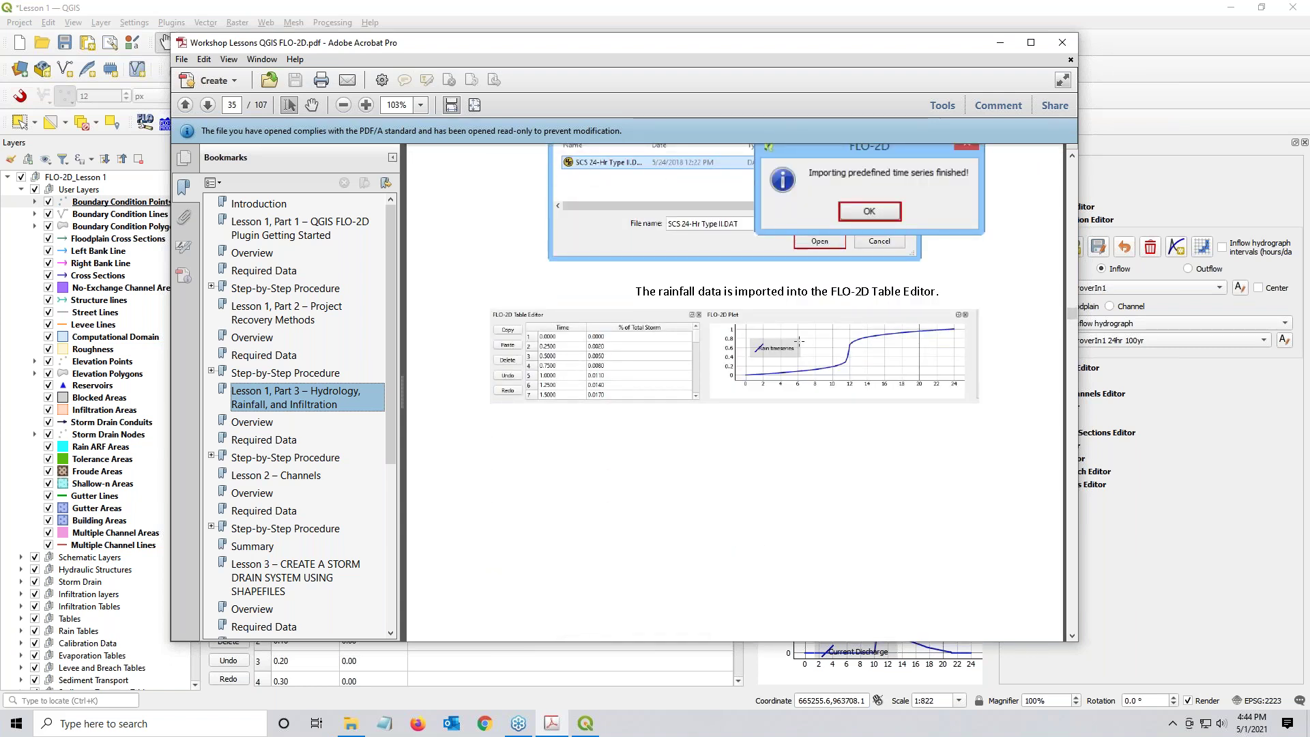
pyautogui.scroll(-15, 799, 341)
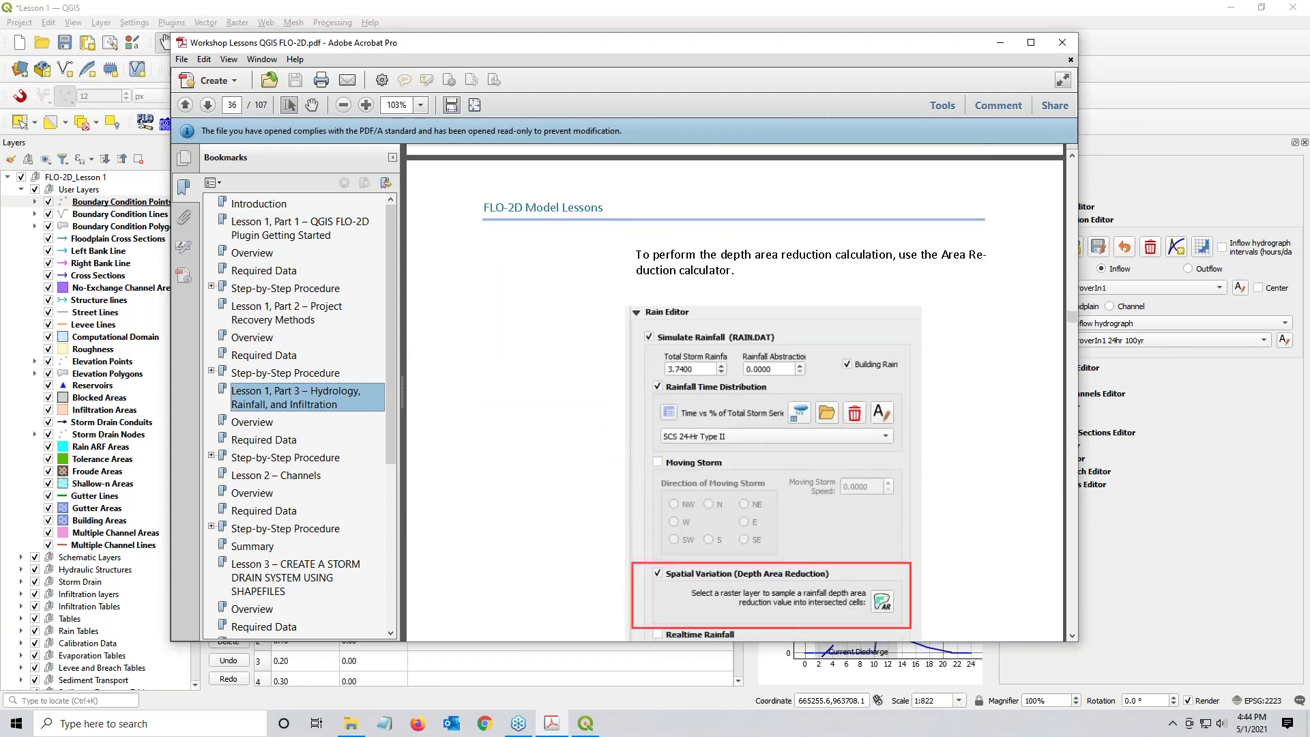
pyautogui.scroll(-2, 800, 317)
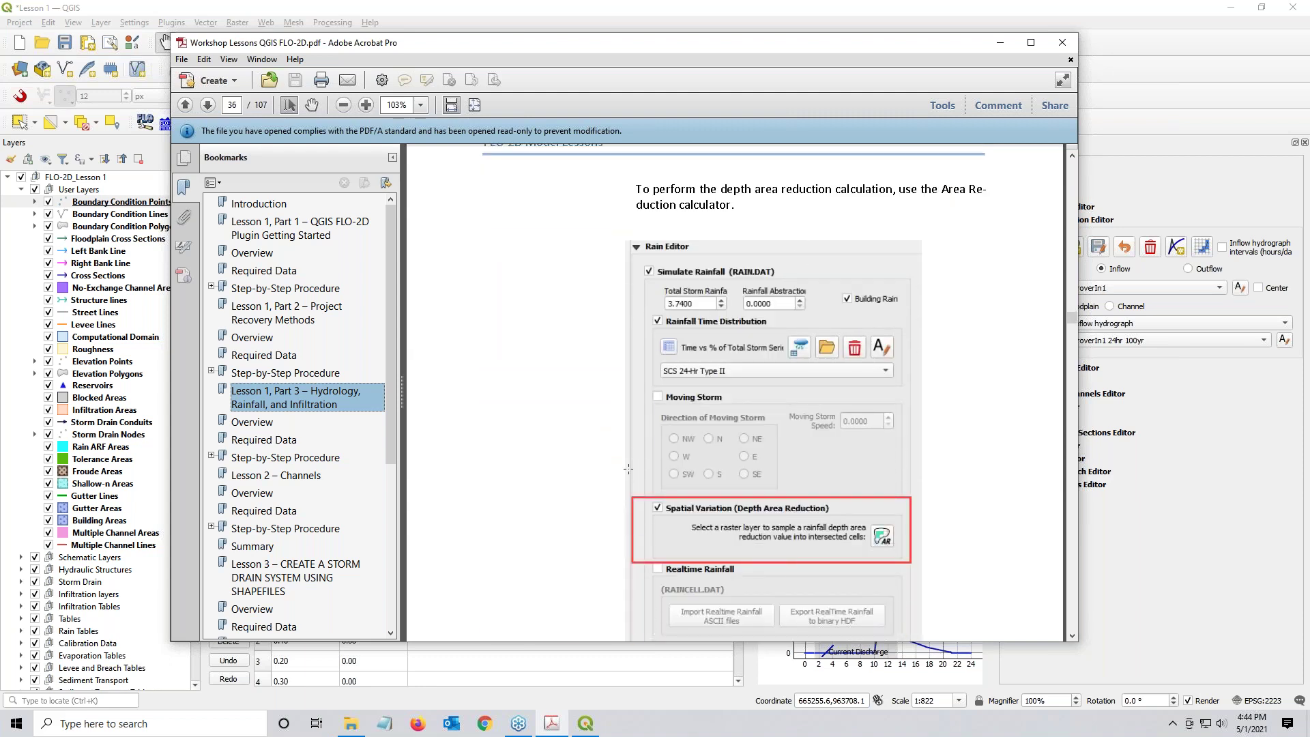
pyautogui.scroll(-2, 591, 492)
pyautogui.scroll(-3, 591, 492)
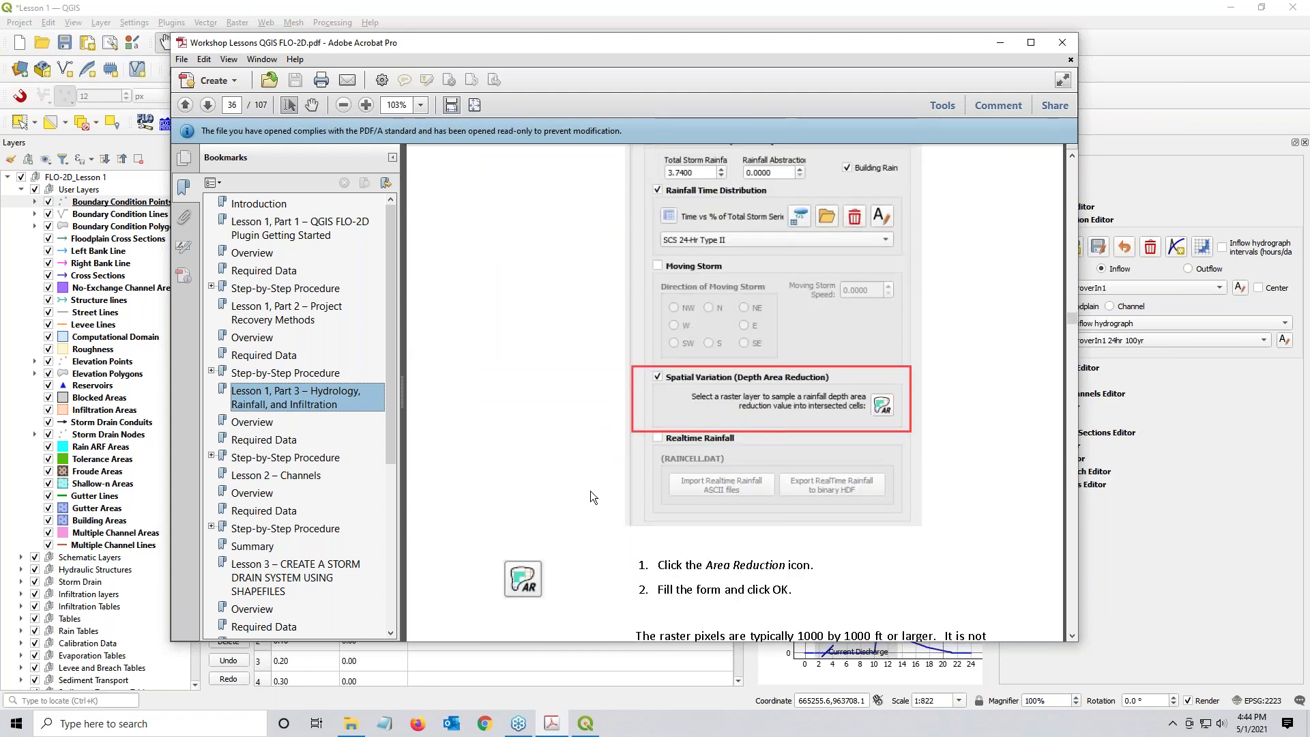
pyautogui.scroll(-3, 591, 490)
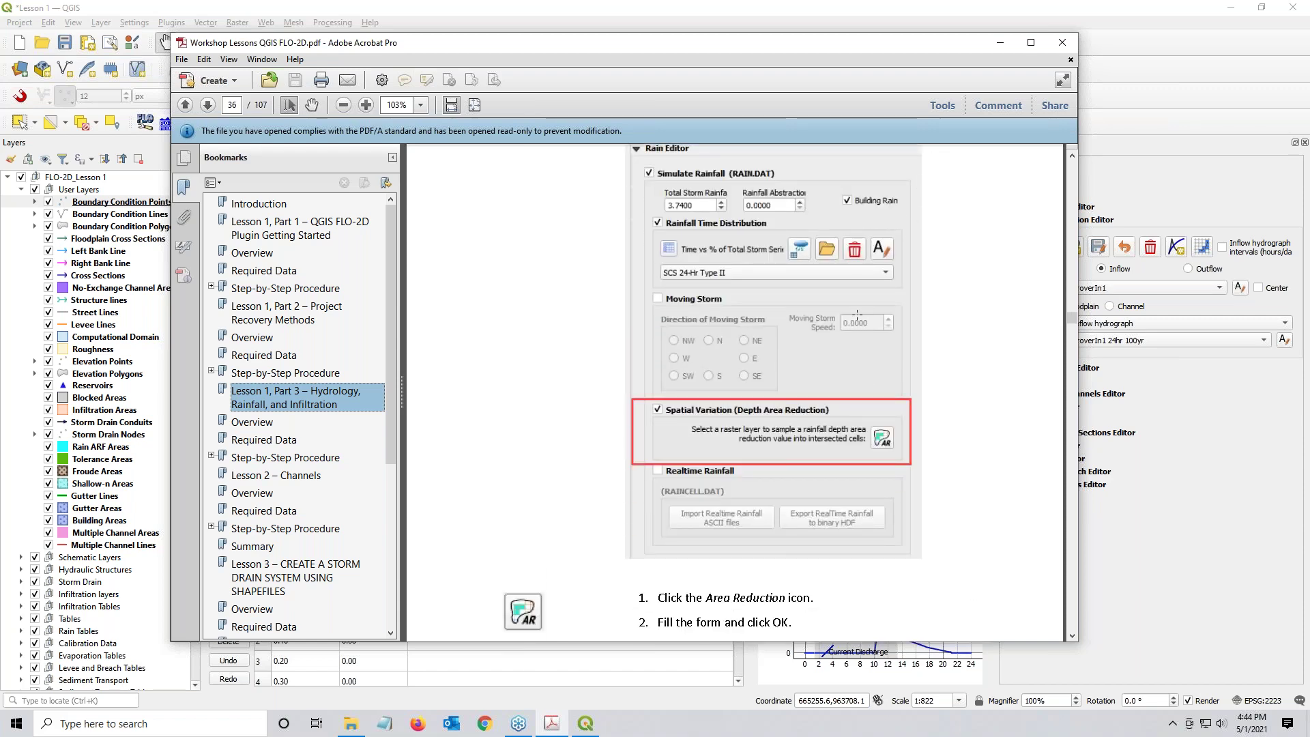
pyautogui.scroll(-14, 726, 469)
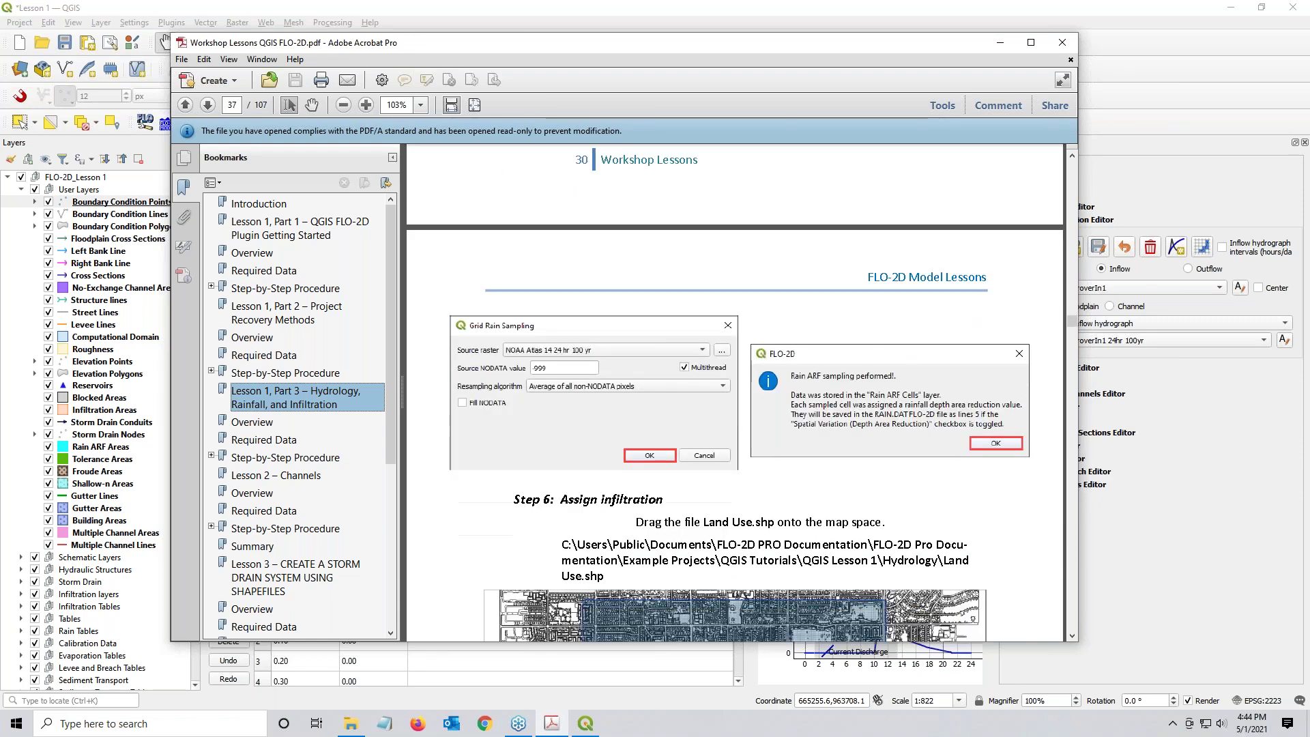
pyautogui.scroll(-10, 726, 469)
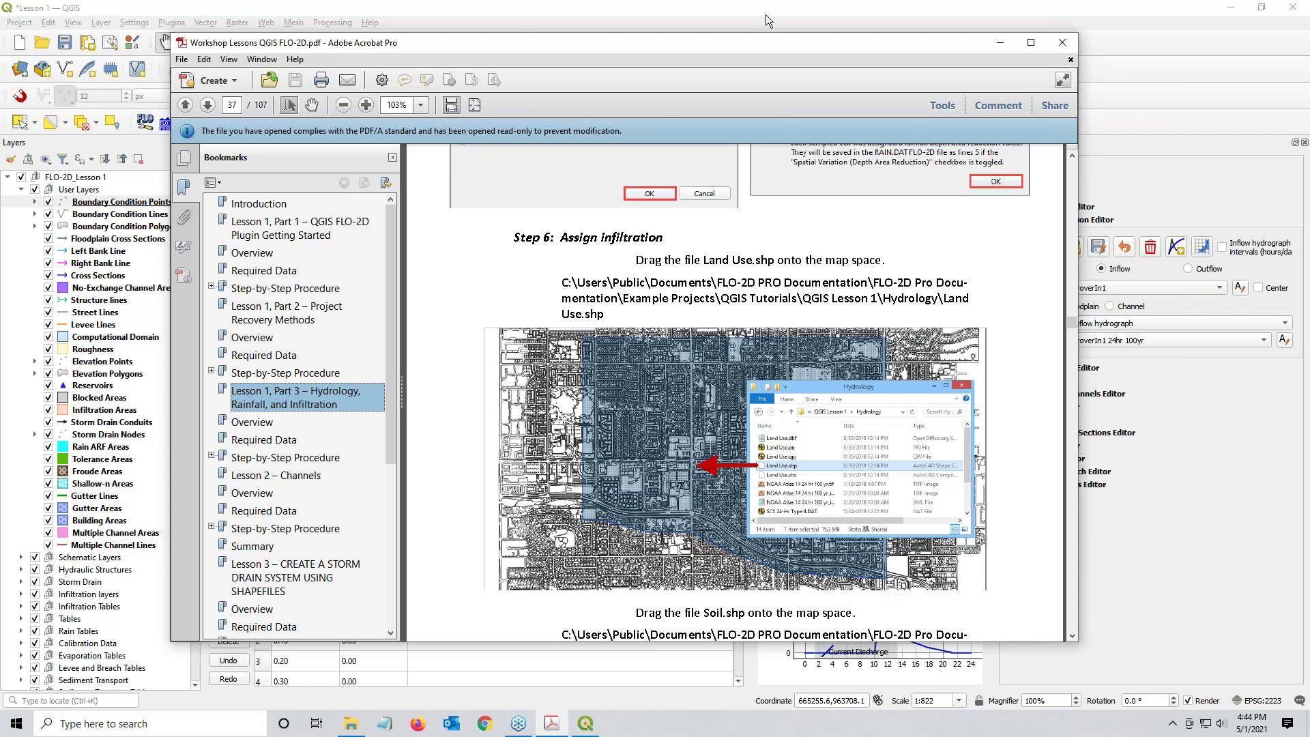
# Step: Return to QGIS, schematize the inflow boundary condition onto the grid, and collapse the Boundary Condition Editor
pyautogui.click(773, 14)
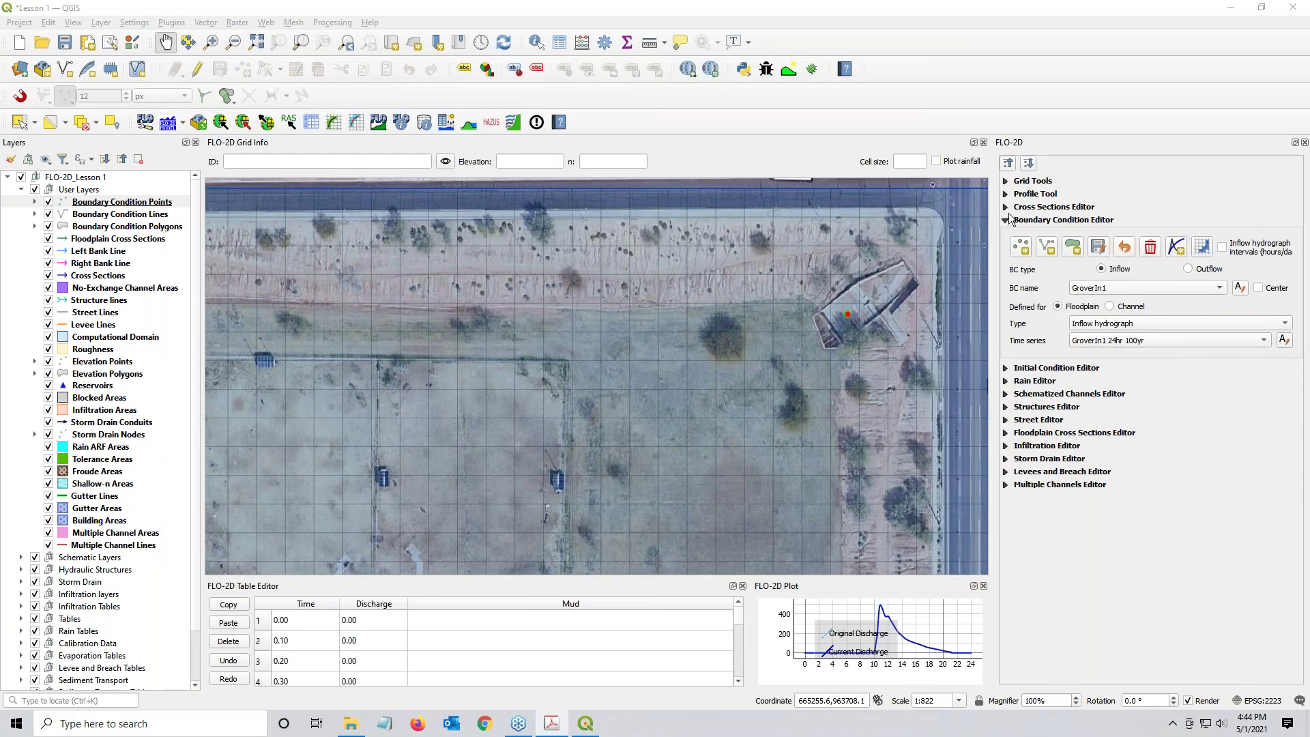
pyautogui.click(1203, 248)
pyautogui.click(752, 375)
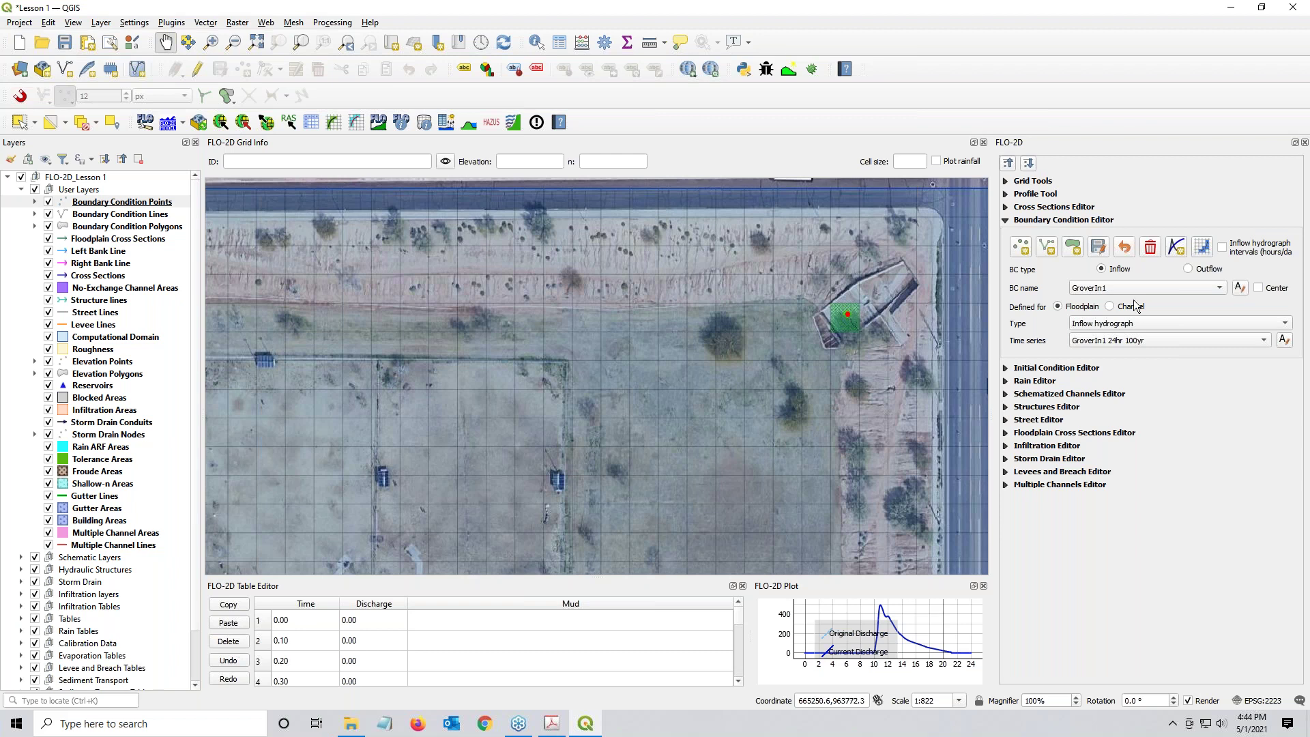
pyautogui.click(1004, 222)
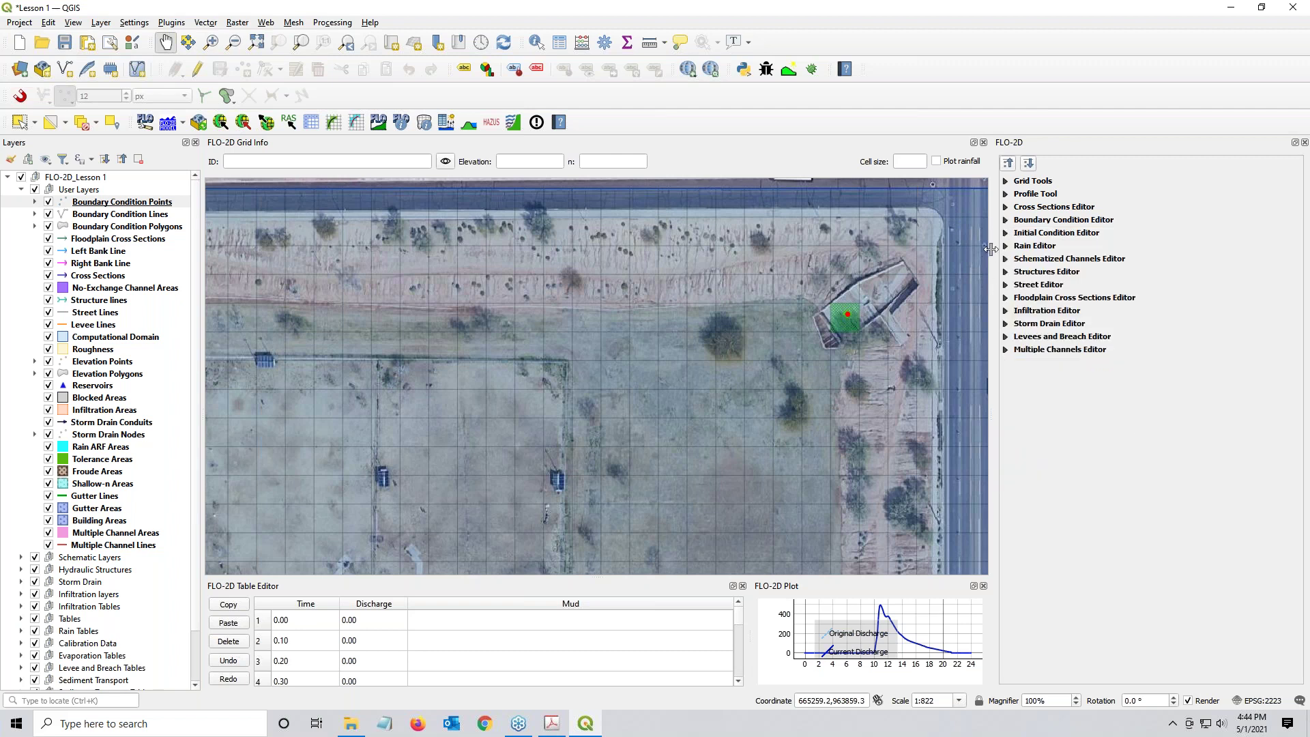
# Step: Enable Simulate Rainfall in the Rain Editor, with a total storm rainfall of 3.74 and Building Rain turned on
pyautogui.click(1006, 246)
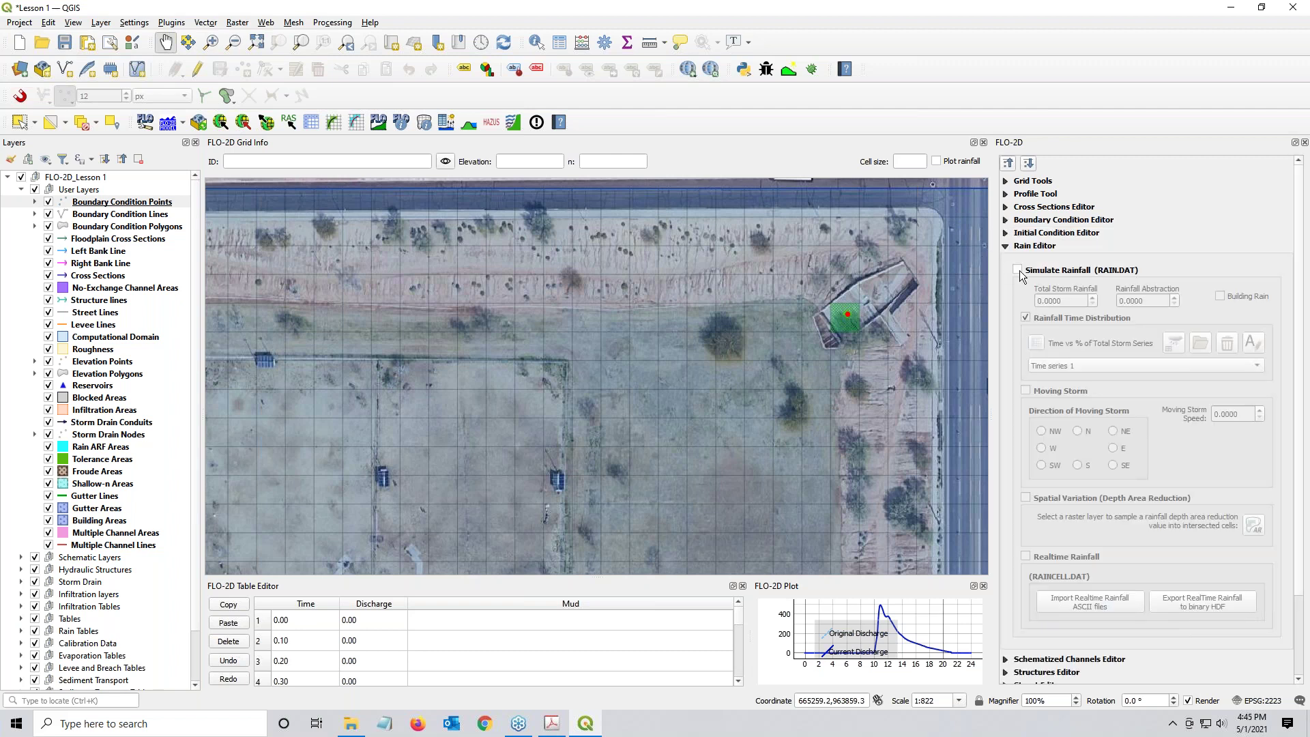
pyautogui.click(1019, 271)
pyautogui.moveTo(1066, 301); pyautogui.dragTo(1007, 306)
pyautogui.write('3.74')
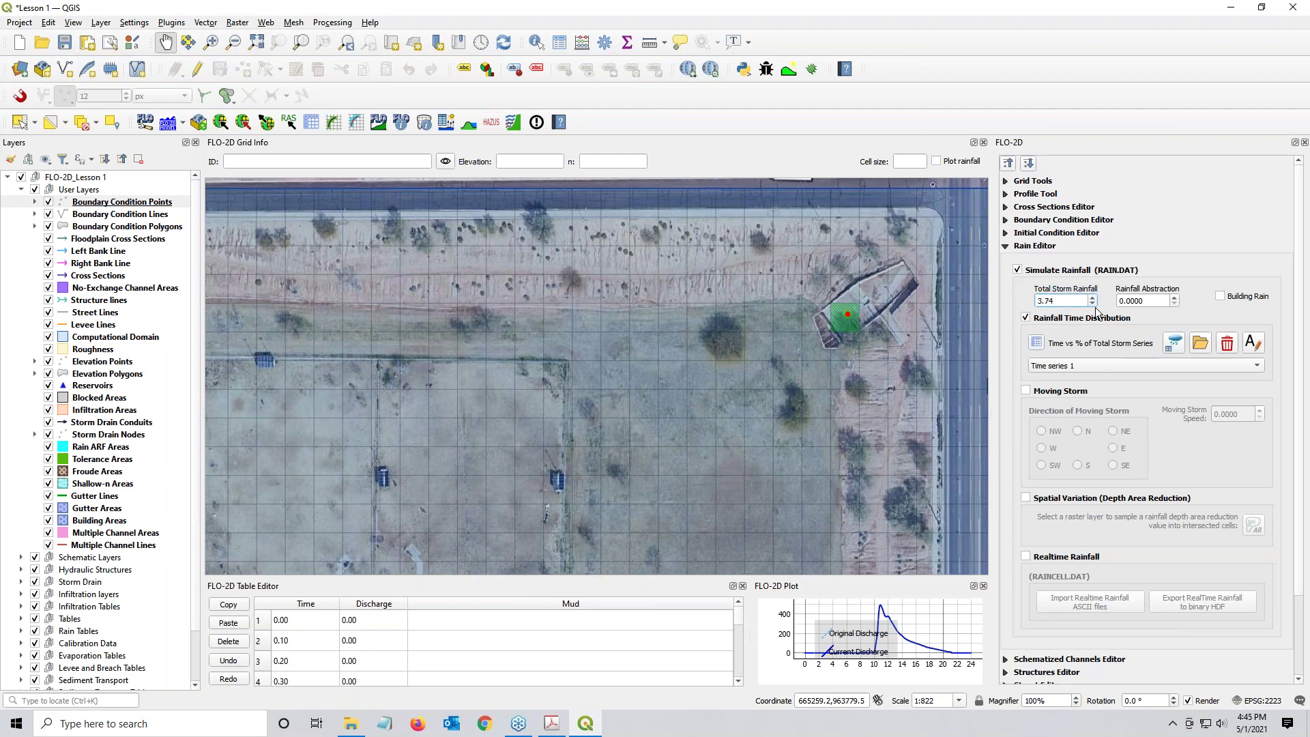
pyautogui.click(1221, 297)
# Step: Import SCS 24-Hr Type II.DAT from the Rainfall Distributions folder as the rainfall time distribution
pyautogui.click(1202, 344)
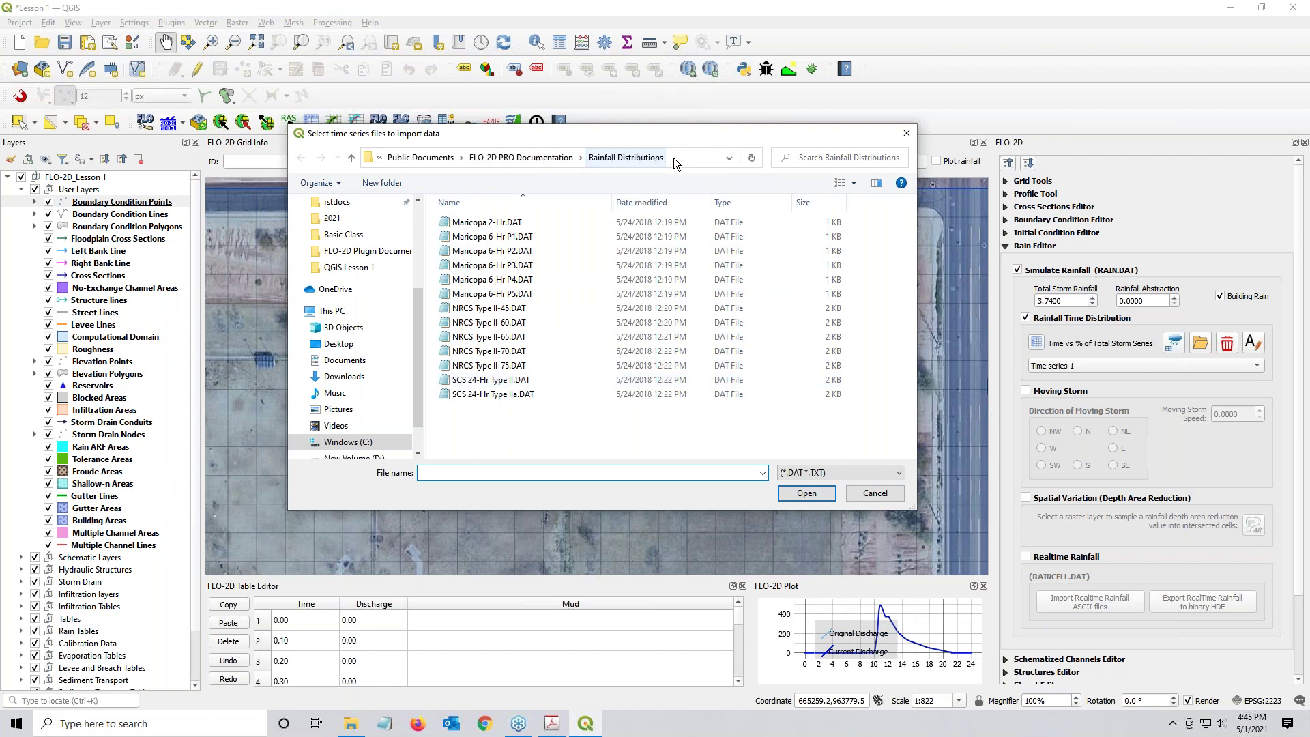
pyautogui.click(530, 379)
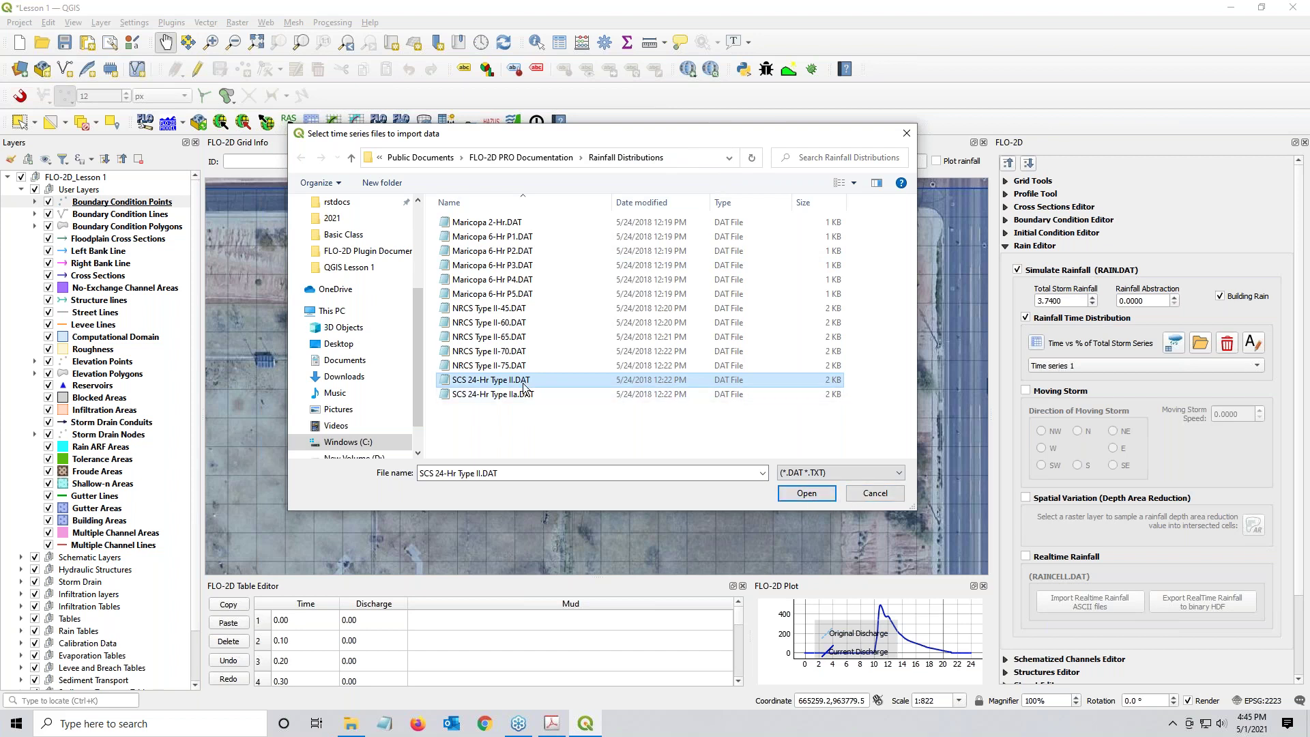
pyautogui.click(810, 497)
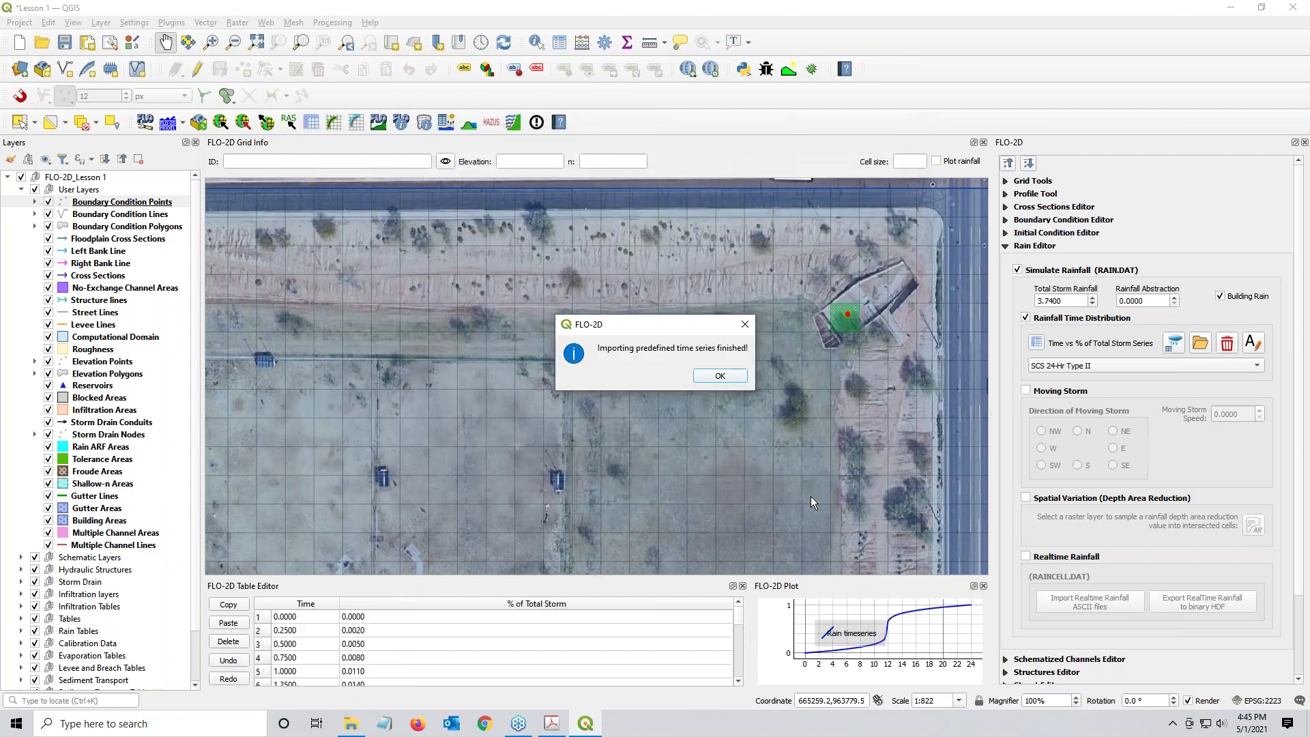
pyautogui.click(720, 377)
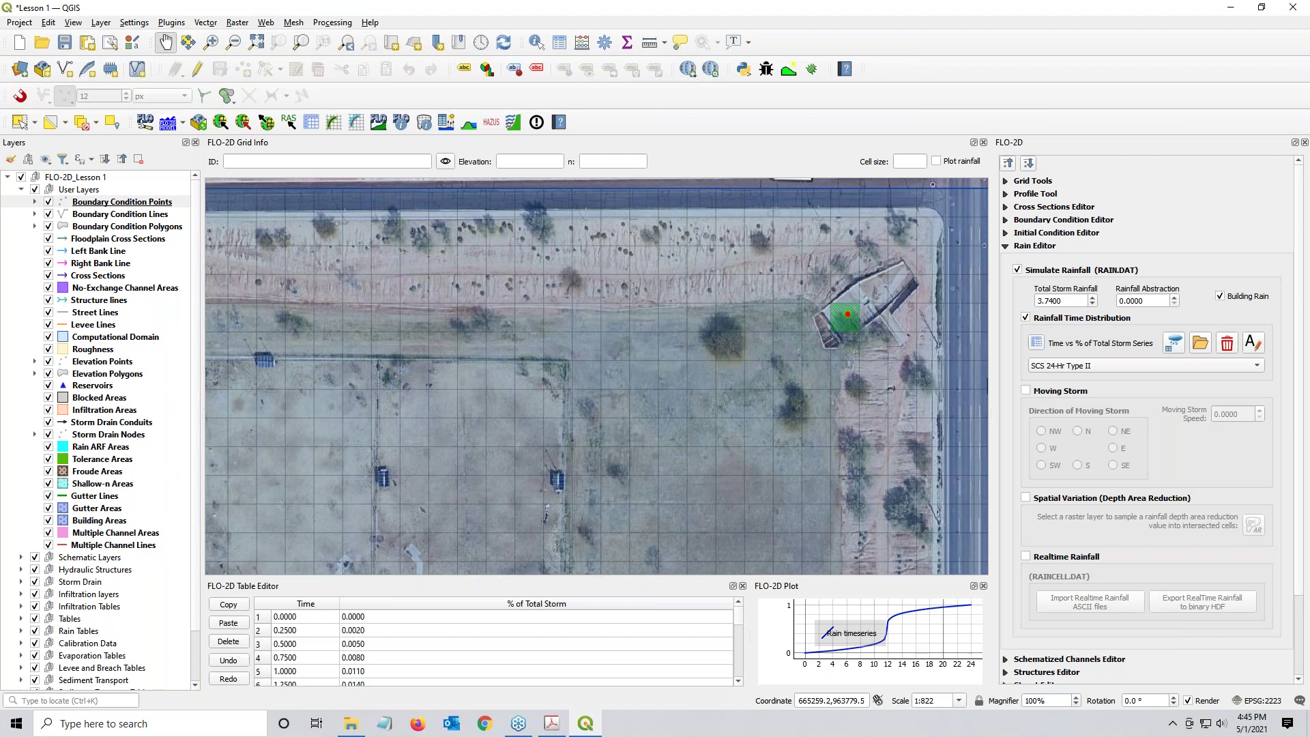
# Step: Examine the rainfall table in Maricopa 2-Hr.DAT from the Rainfall Distributions folder, close it, and return File Explorer to the QGIS Lesson 1 folder
pyautogui.hotkey('alt', 'Tab')
pyautogui.scroll(2, 686, 318)
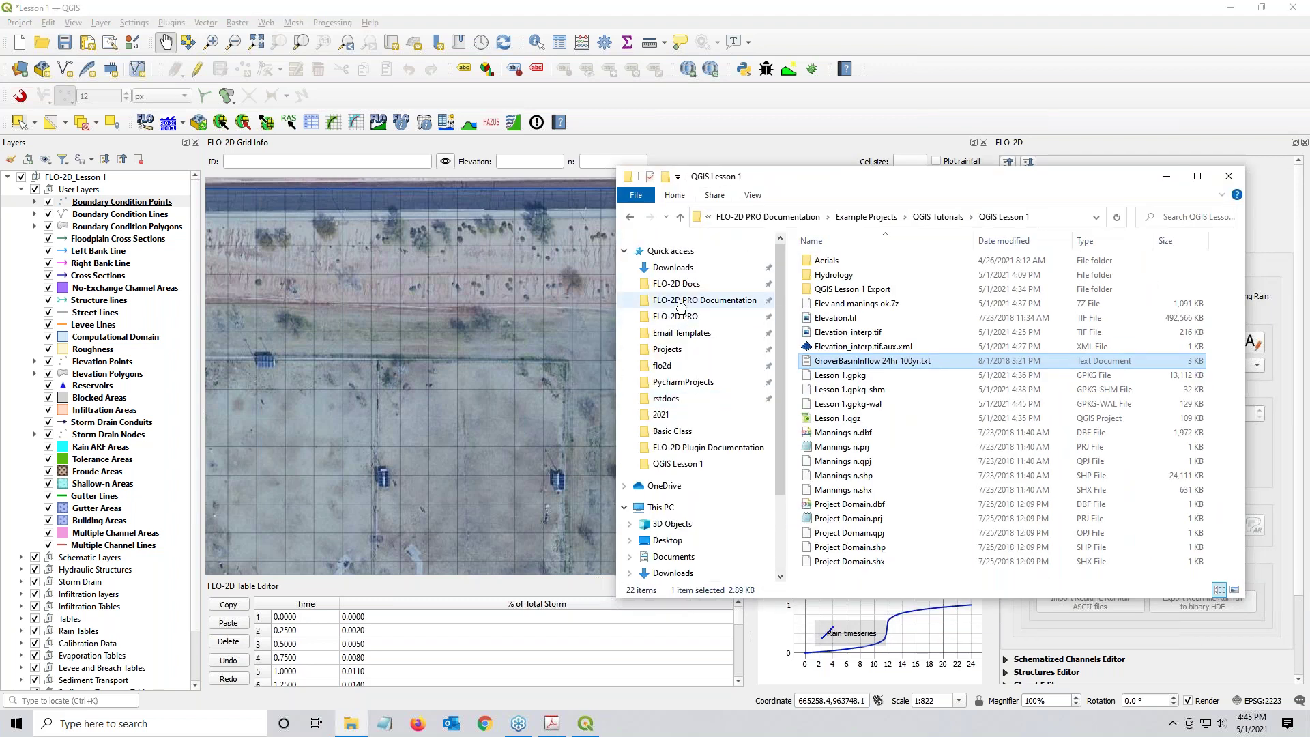
pyautogui.click(680, 302)
pyautogui.doubleClick(829, 302)
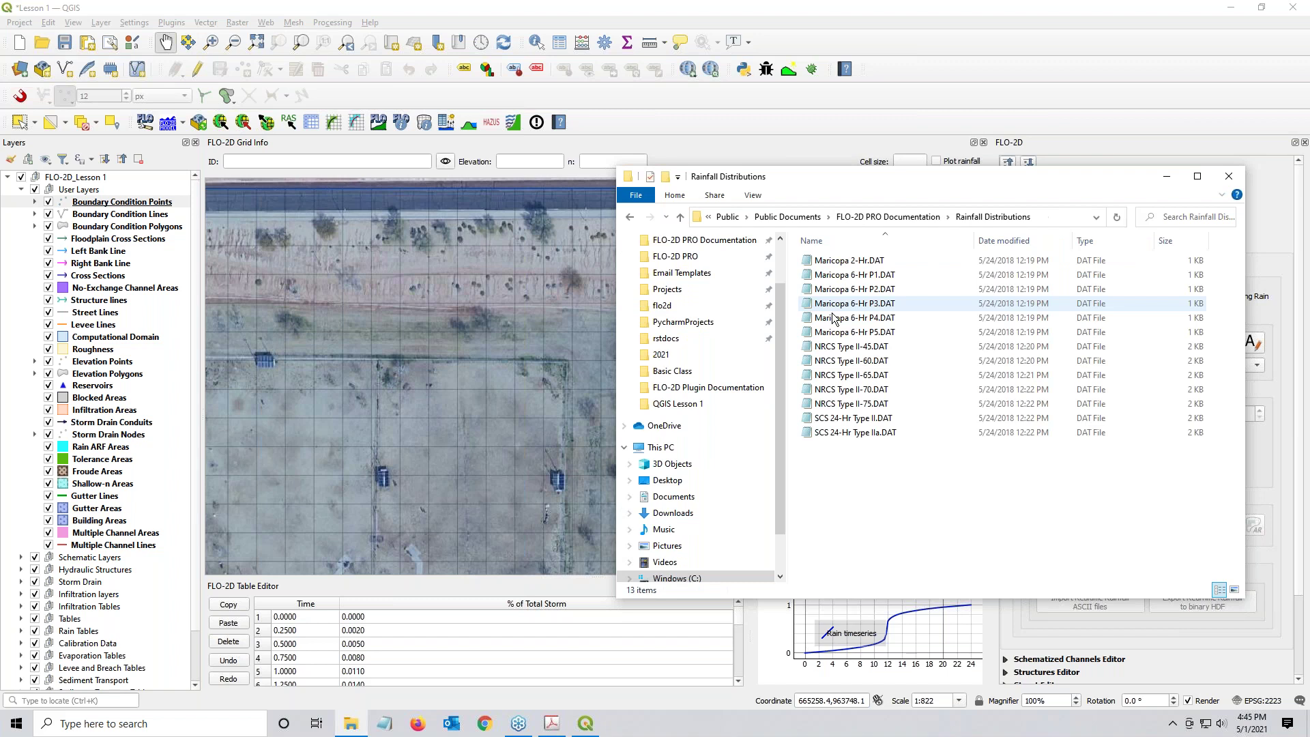
pyautogui.doubleClick(838, 262)
pyautogui.moveTo(240, 82); pyautogui.dragTo(288, 82)
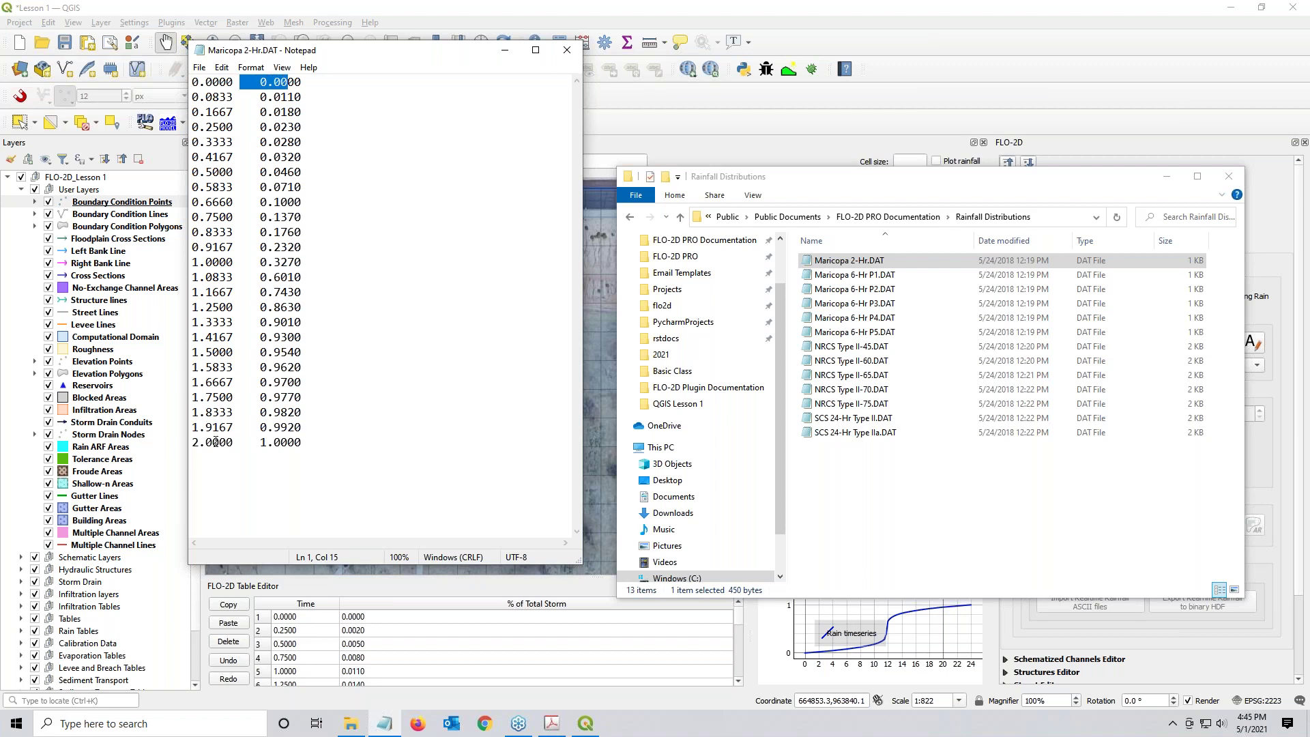
pyautogui.click(208, 112)
pyautogui.click(555, 54)
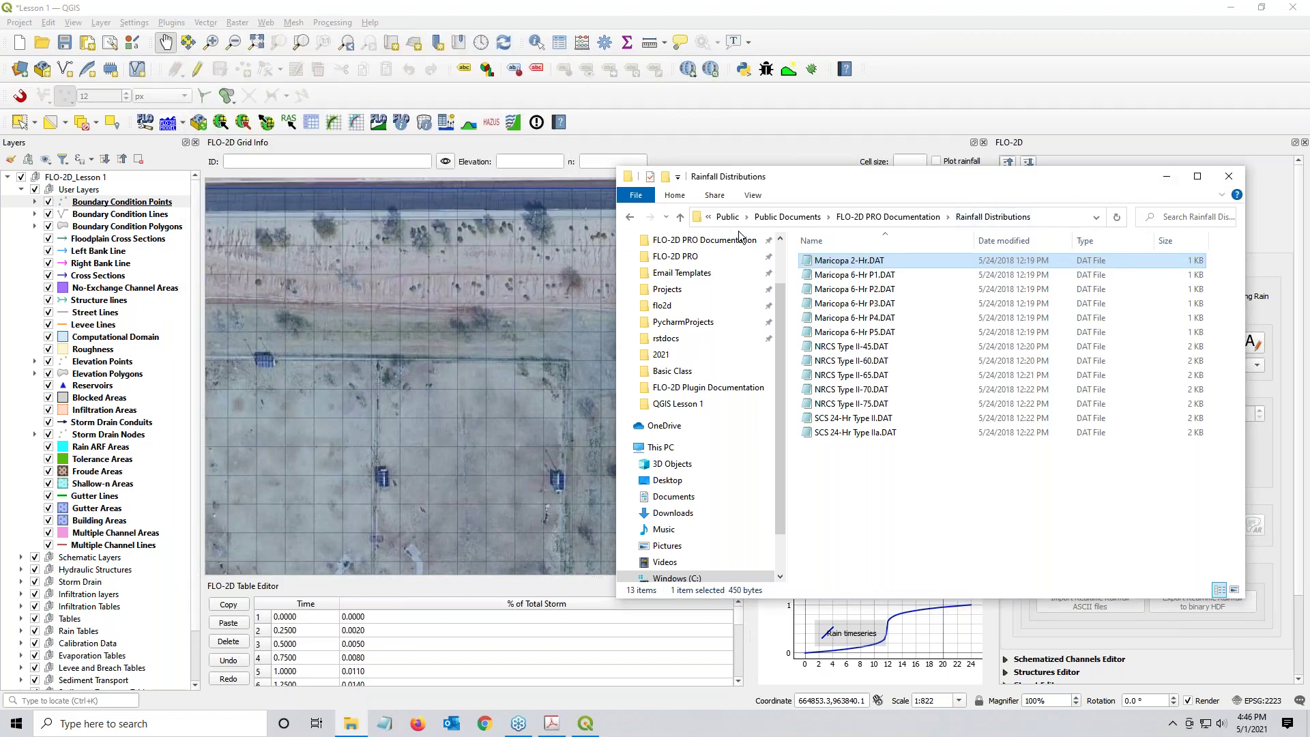
pyautogui.hotkey('alt', 'Up')
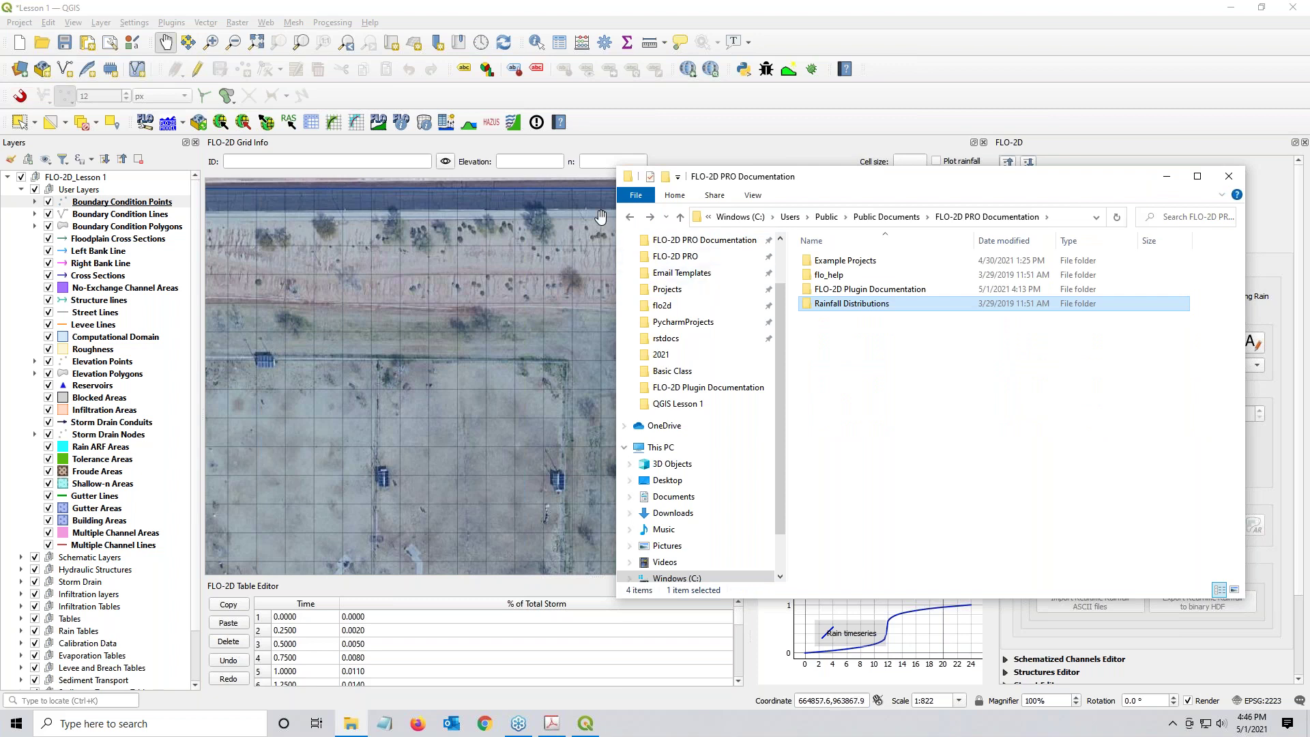
pyautogui.click(630, 218)
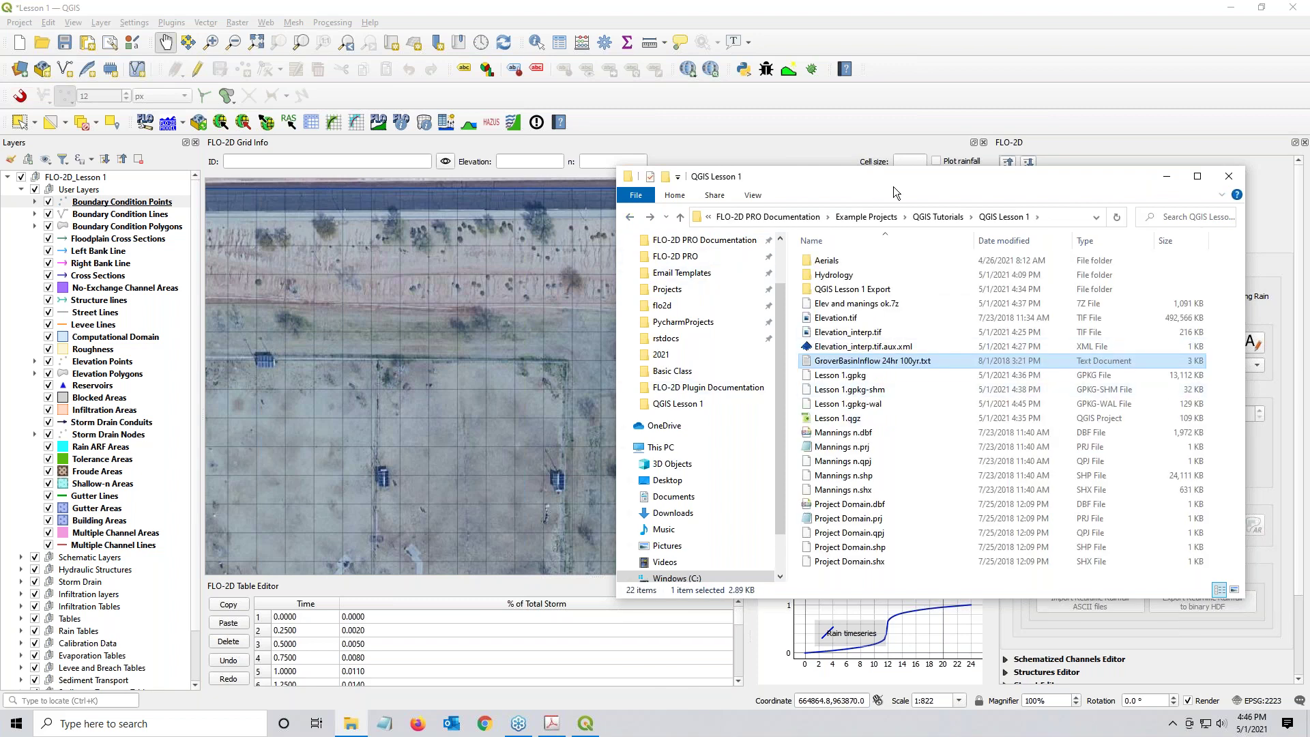
pyautogui.click(1167, 176)
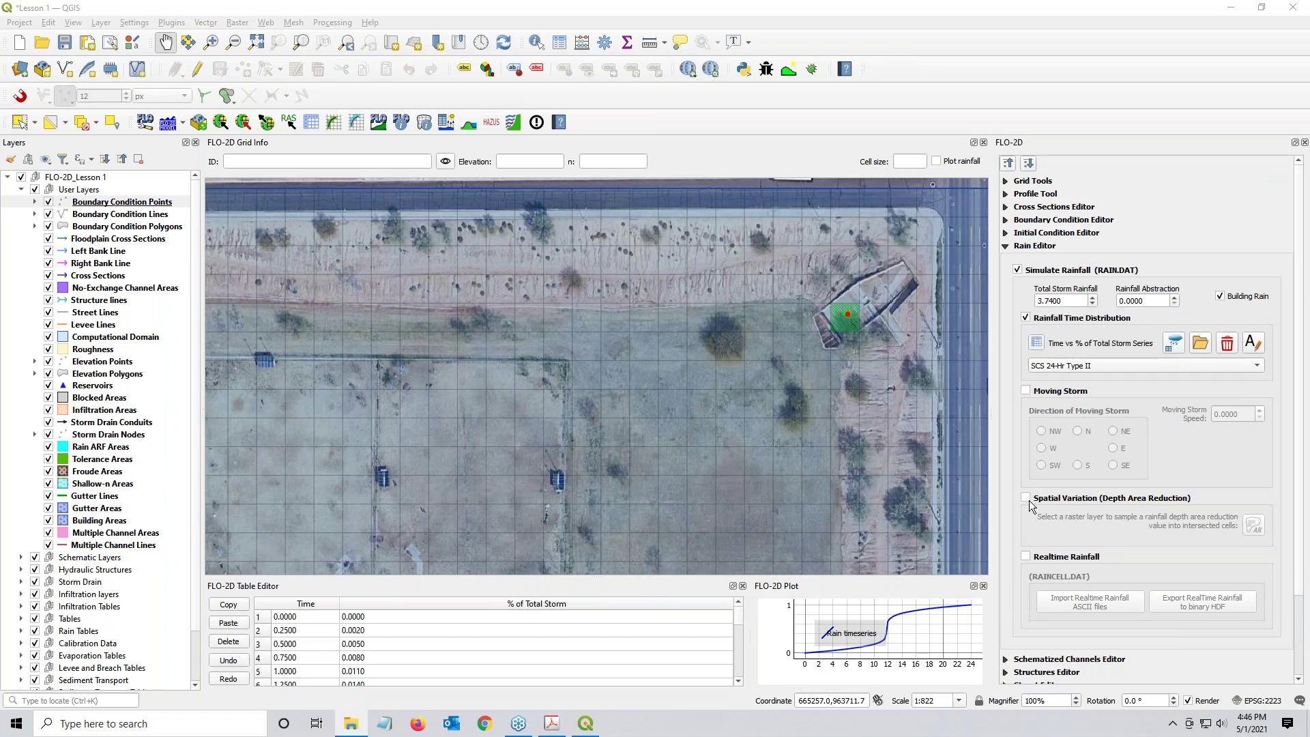
# Step: Add NOAA Atlas 14 24 hr 100 yr.tif from the Hydrology folder of QGIS Lesson 1 to the map
pyautogui.hotkey('alt', 'Tab')
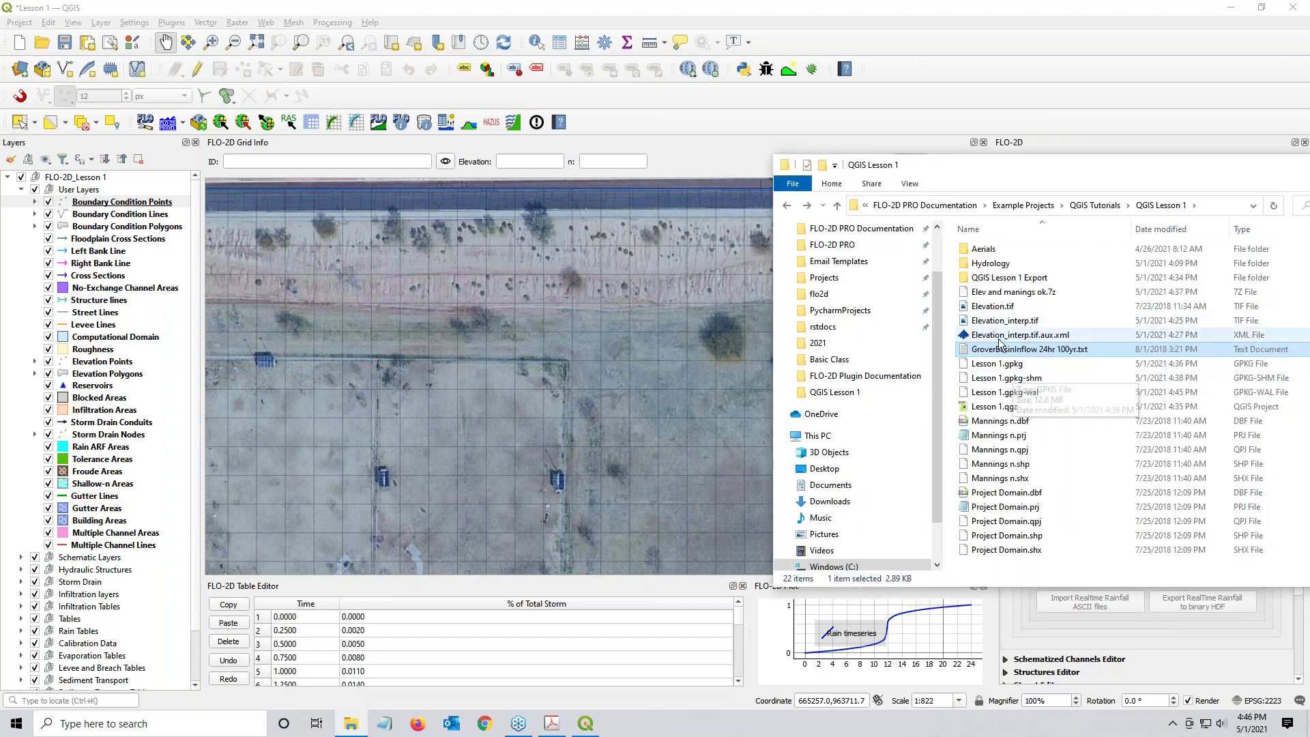
pyautogui.doubleClick(988, 264)
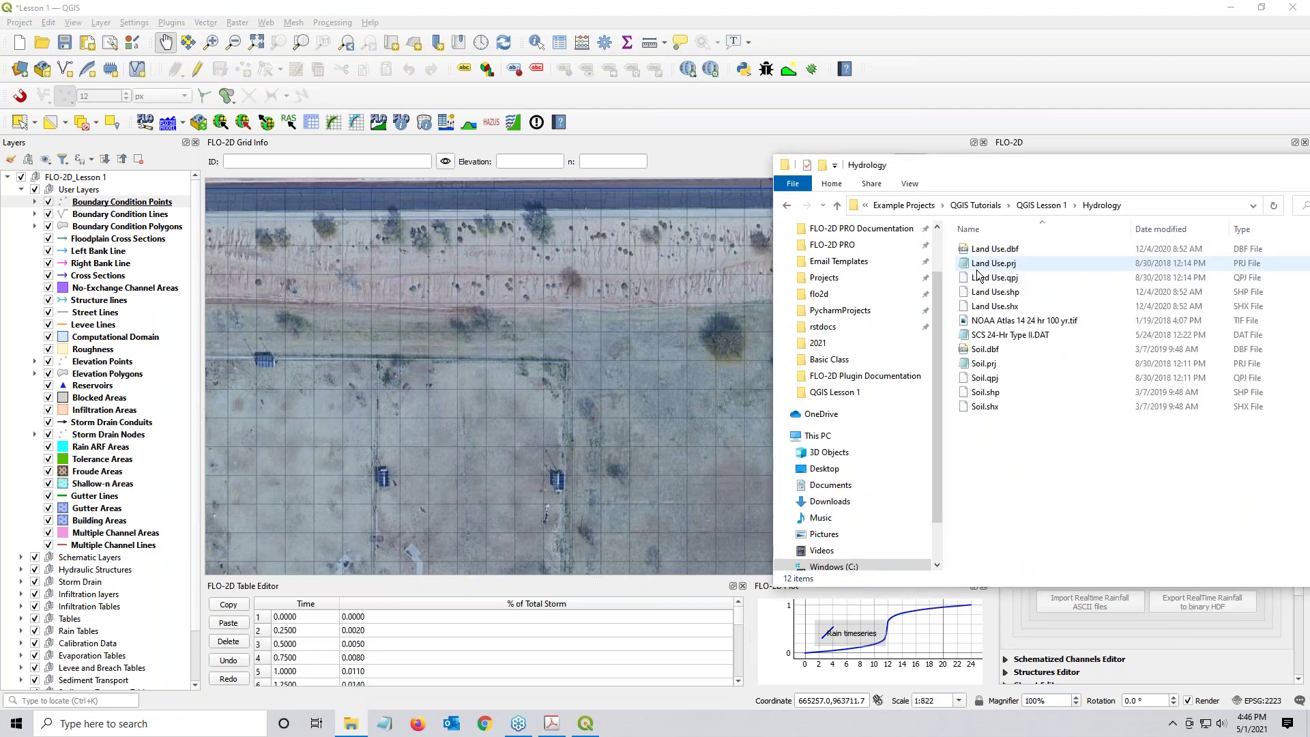
pyautogui.click(1094, 206)
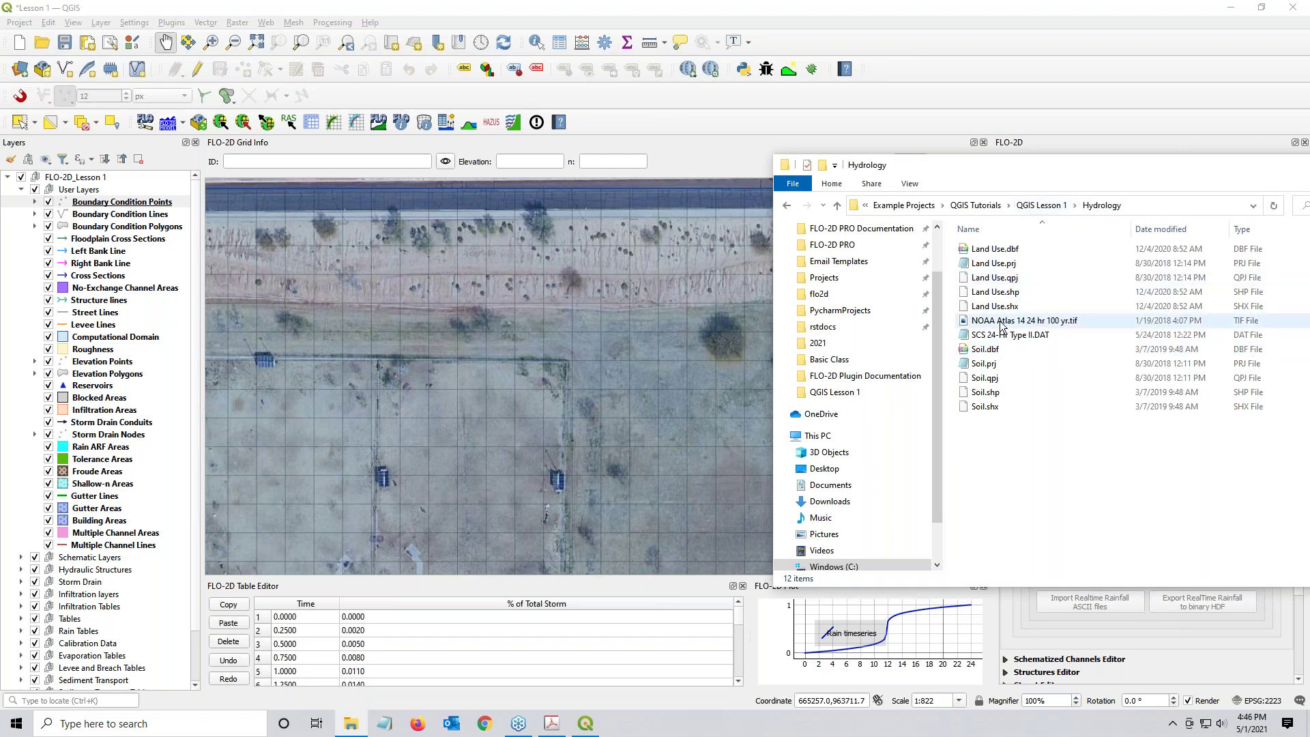
pyautogui.moveTo(1002, 322); pyautogui.dragTo(599, 382)
pyautogui.click(682, 273)
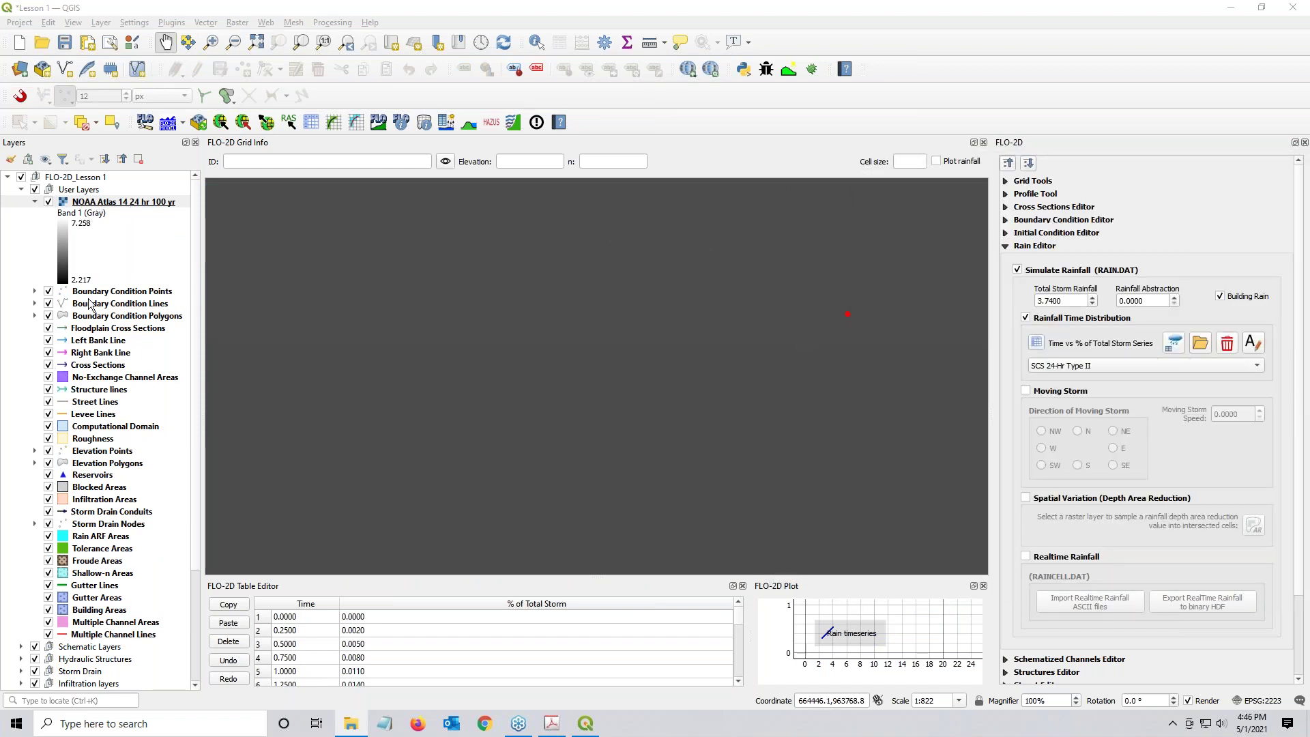
# Step: View the full extent of the NOAA Atlas 14 24 hr 100 yr raster and move it beneath the satellite basemap in the layer order
pyautogui.click(111, 294)
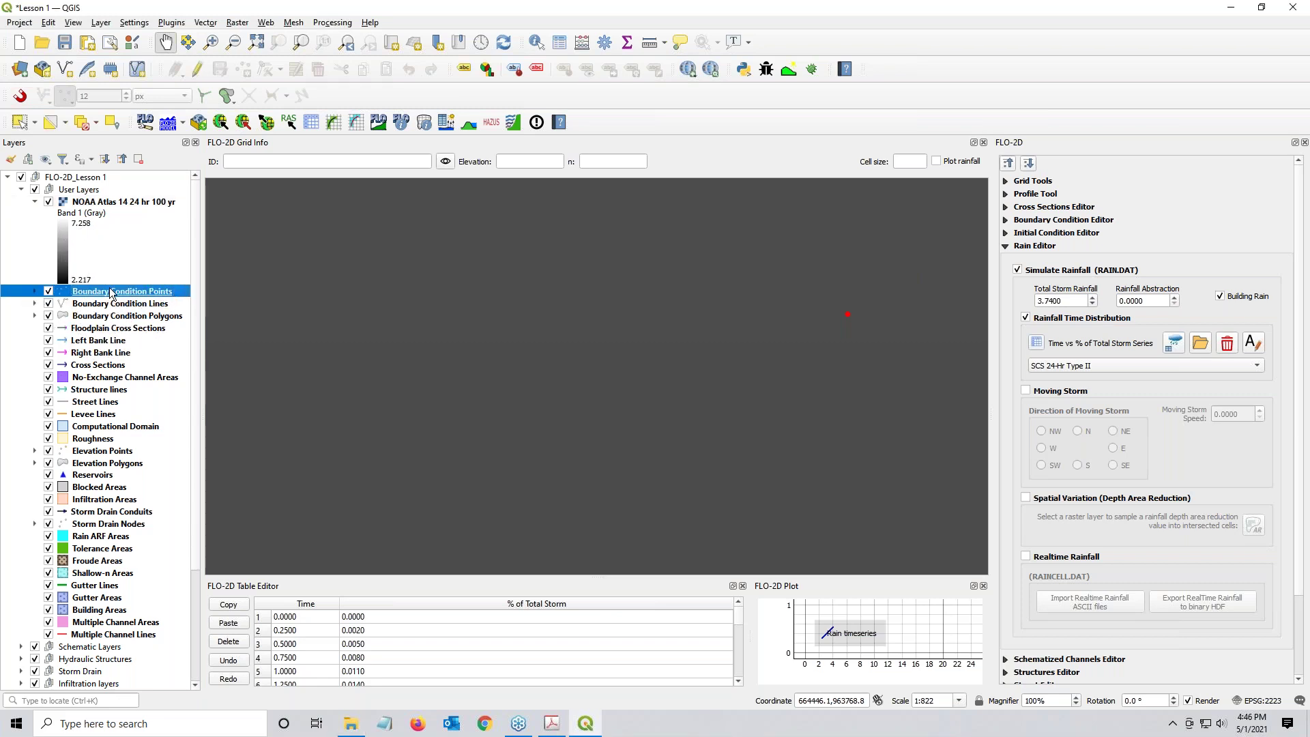
pyautogui.click(124, 203)
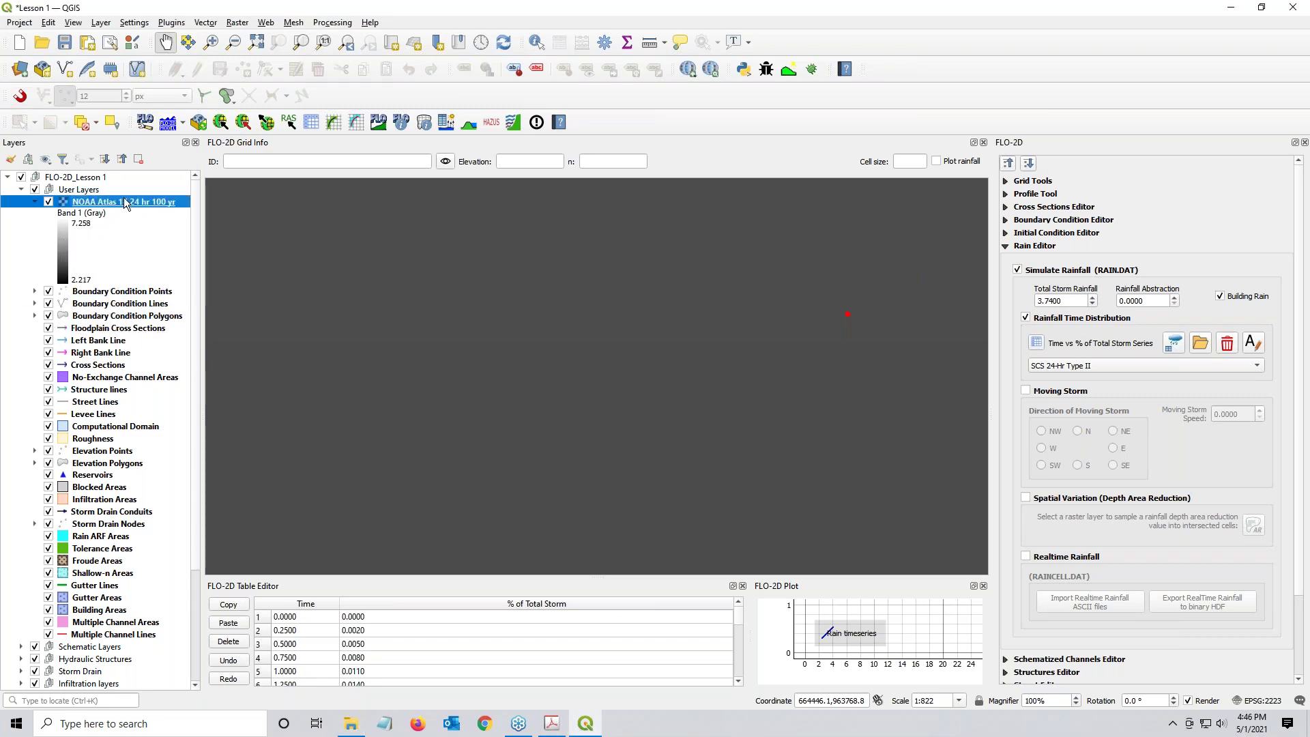
pyautogui.rightClick(125, 202)
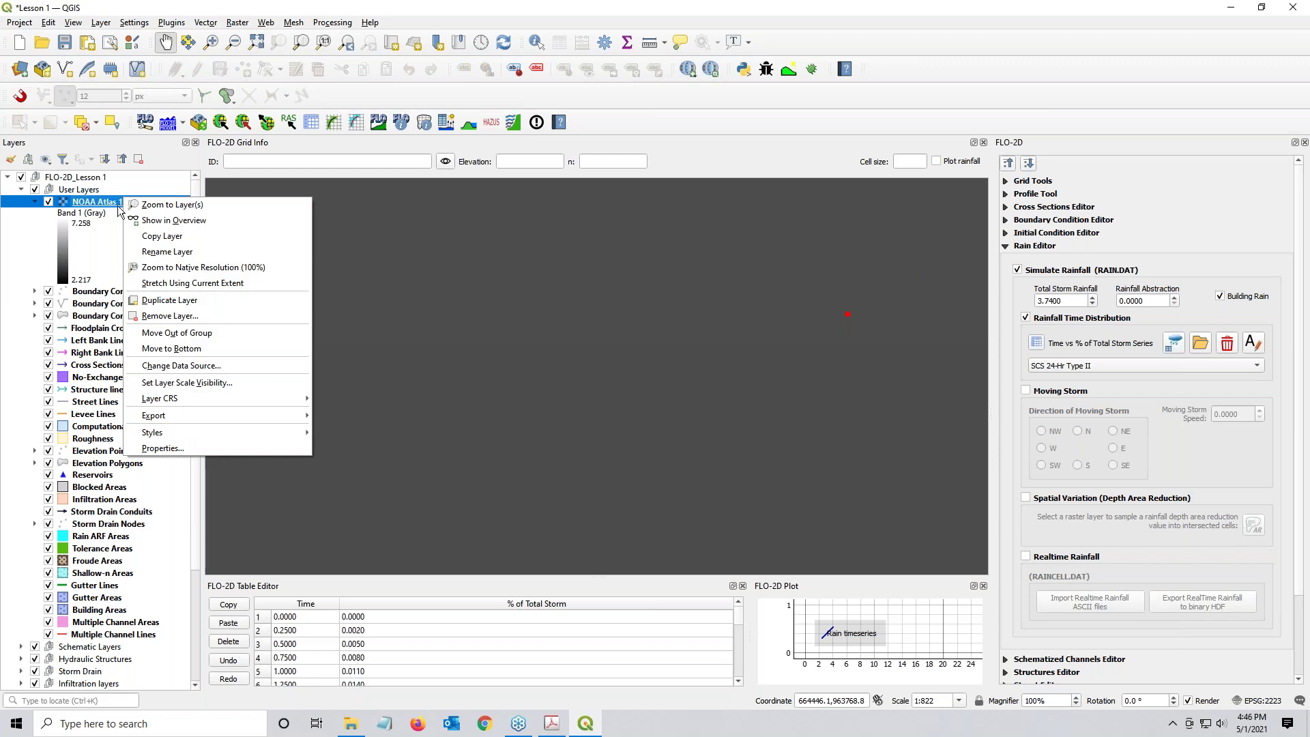
pyautogui.click(171, 205)
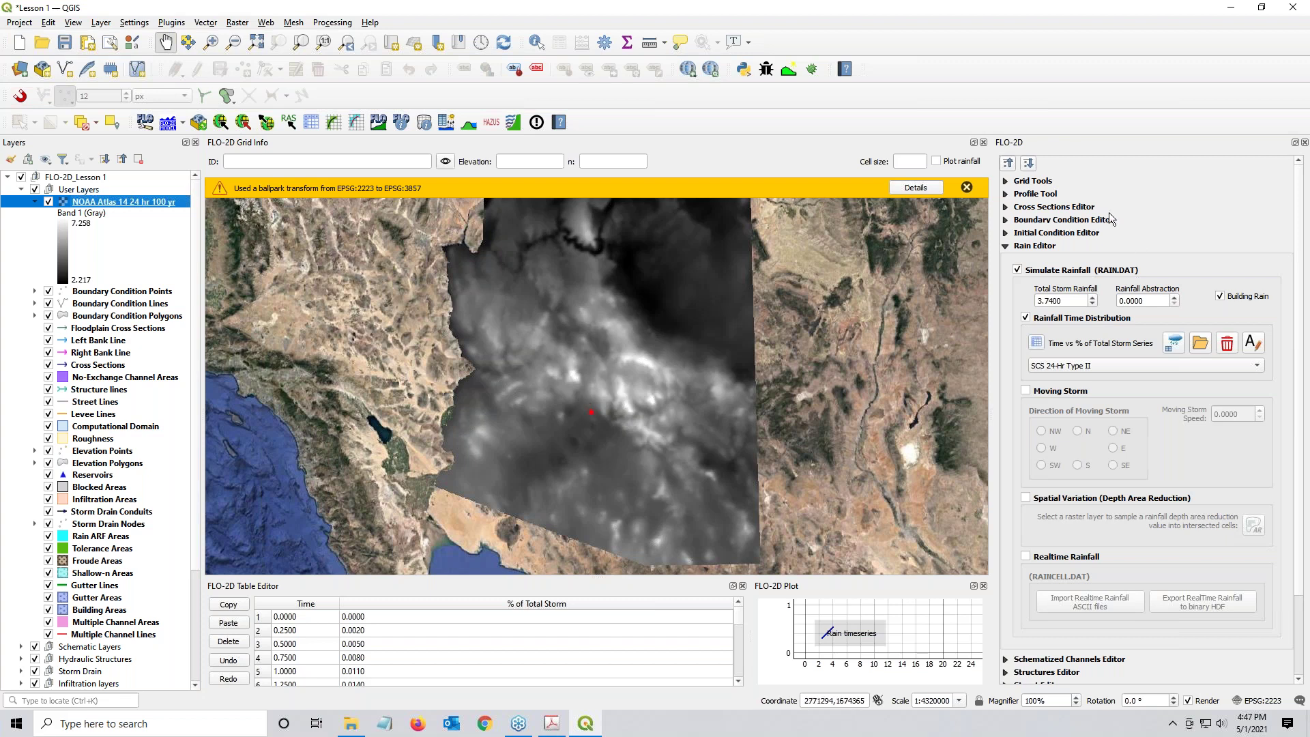
pyautogui.click(967, 189)
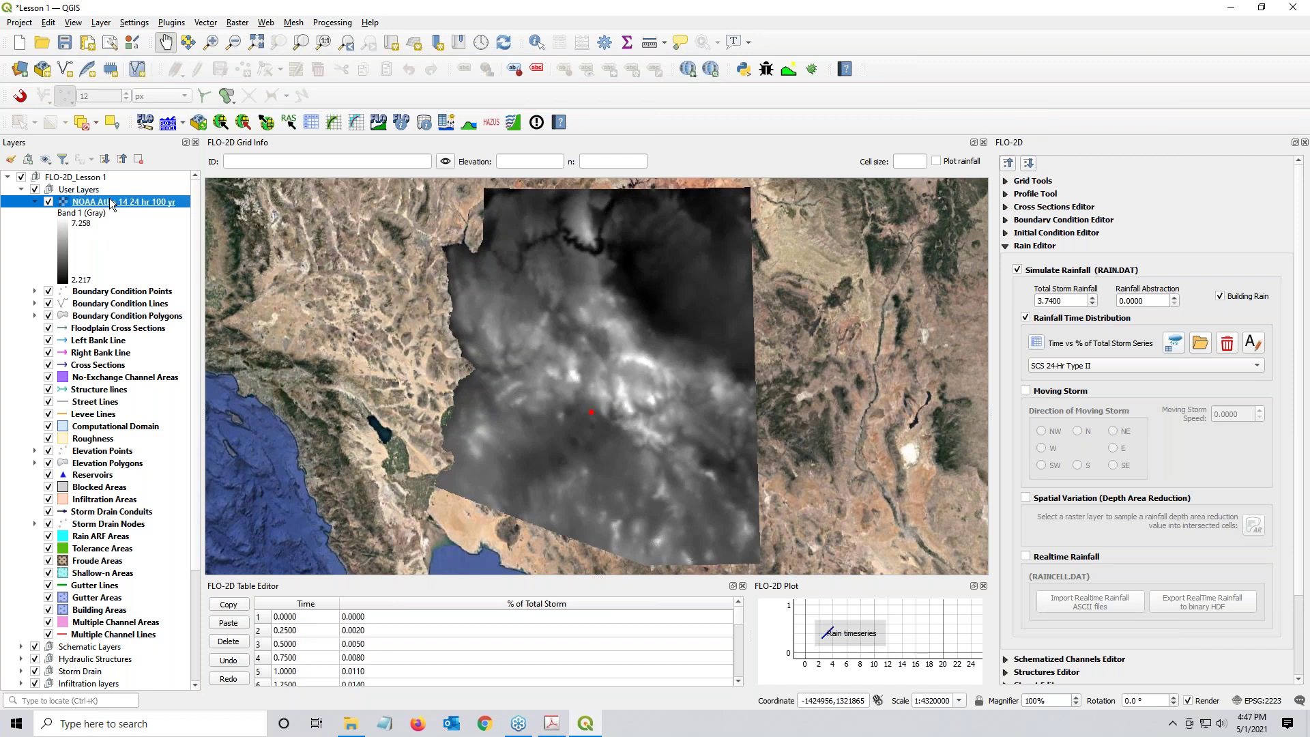
pyautogui.moveTo(111, 205); pyautogui.dragTo(17, 312)
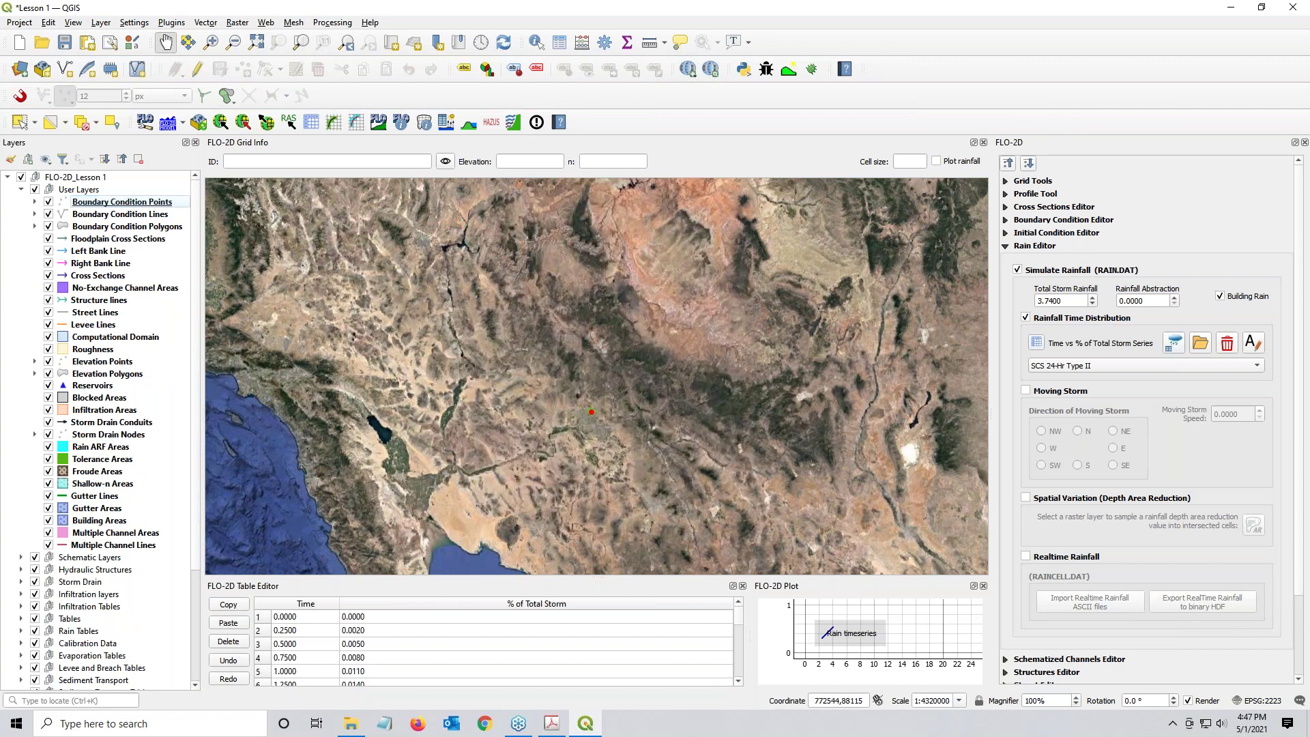
# Step: Zoom the map to the extent of the Computational Domain layer
pyautogui.click(86, 337)
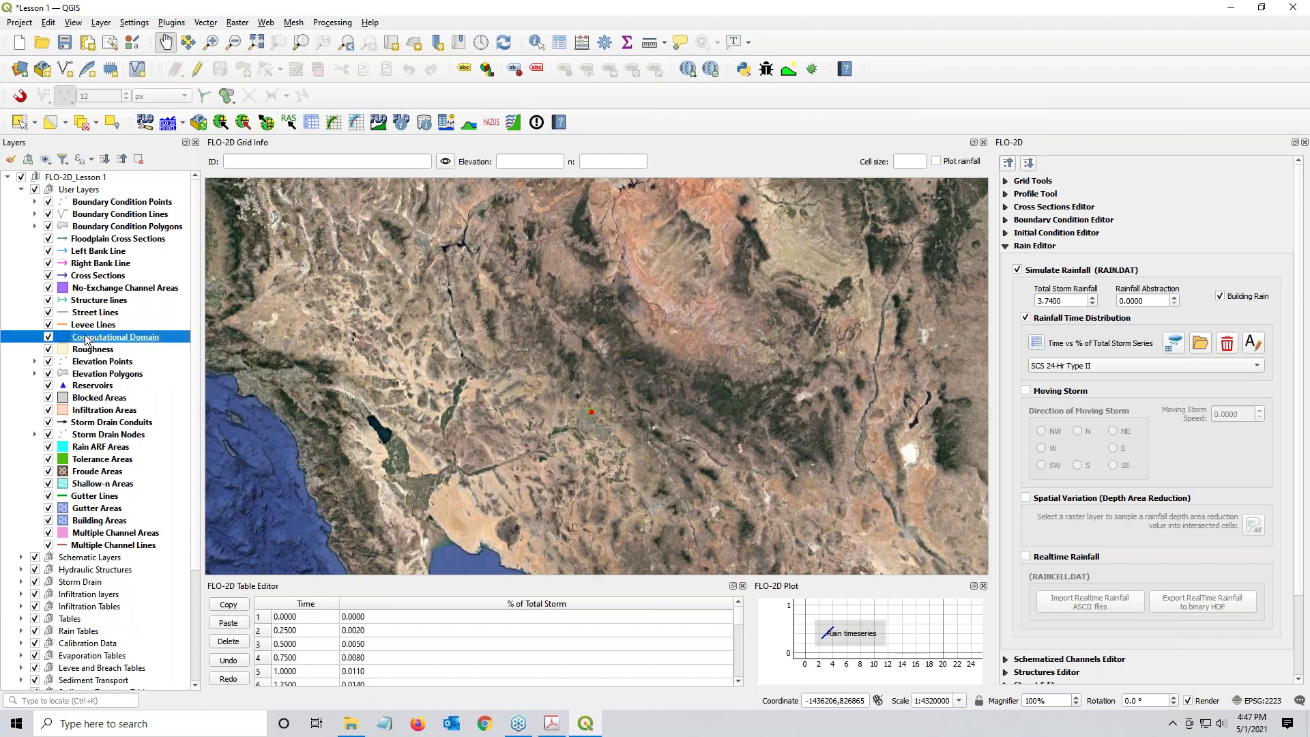
pyautogui.rightClick(88, 342)
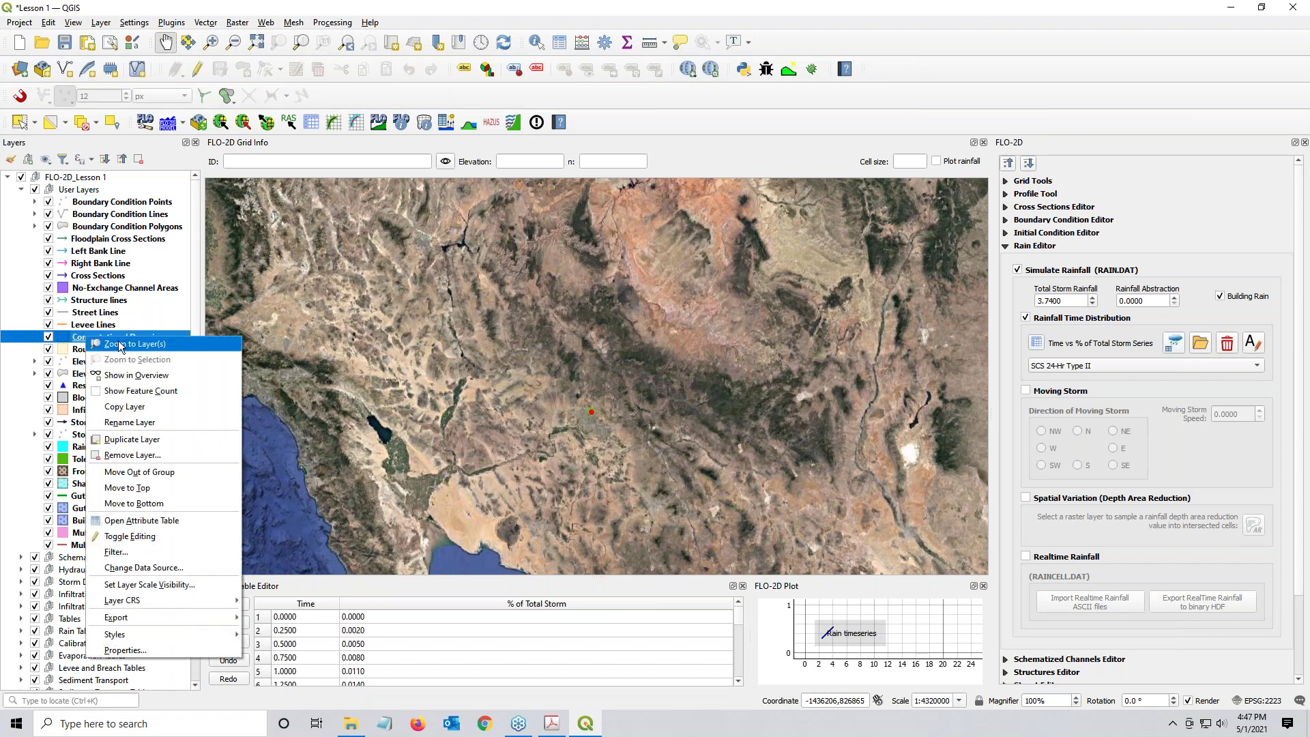
pyautogui.click(75, 341)
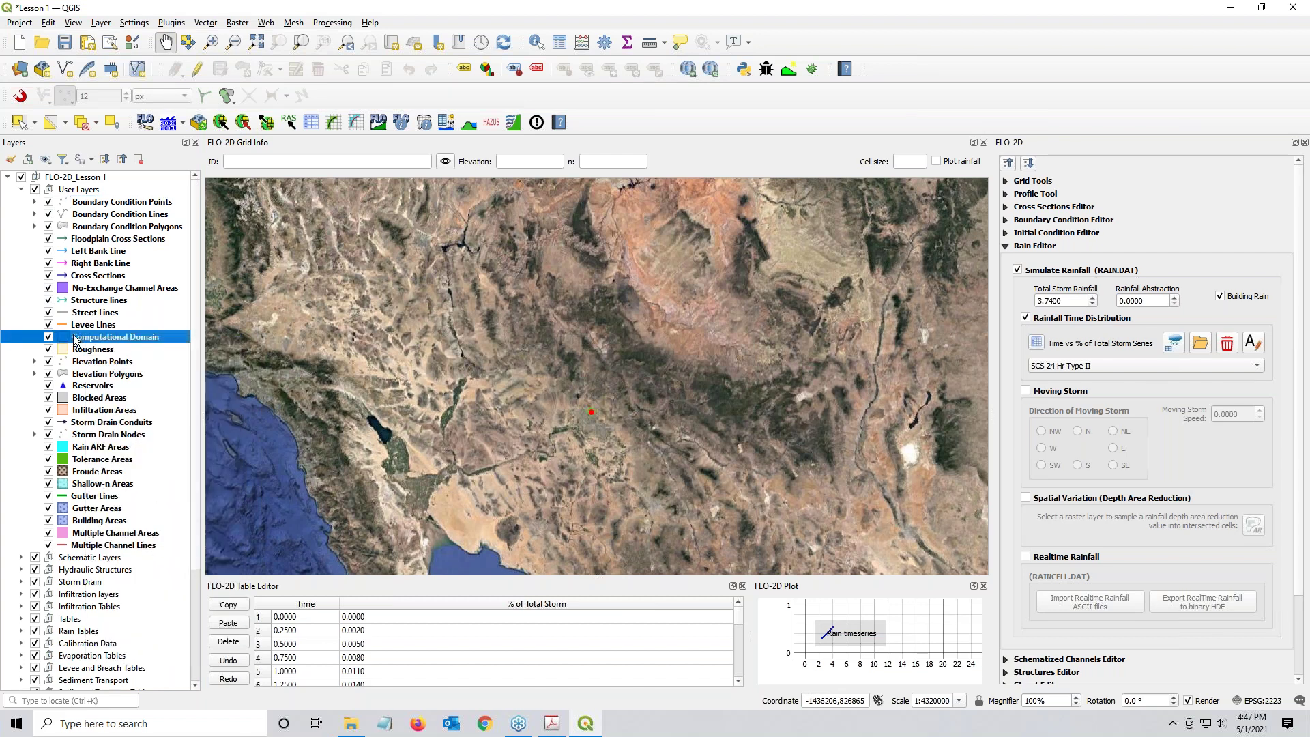
pyautogui.rightClick(76, 341)
pyautogui.click(125, 352)
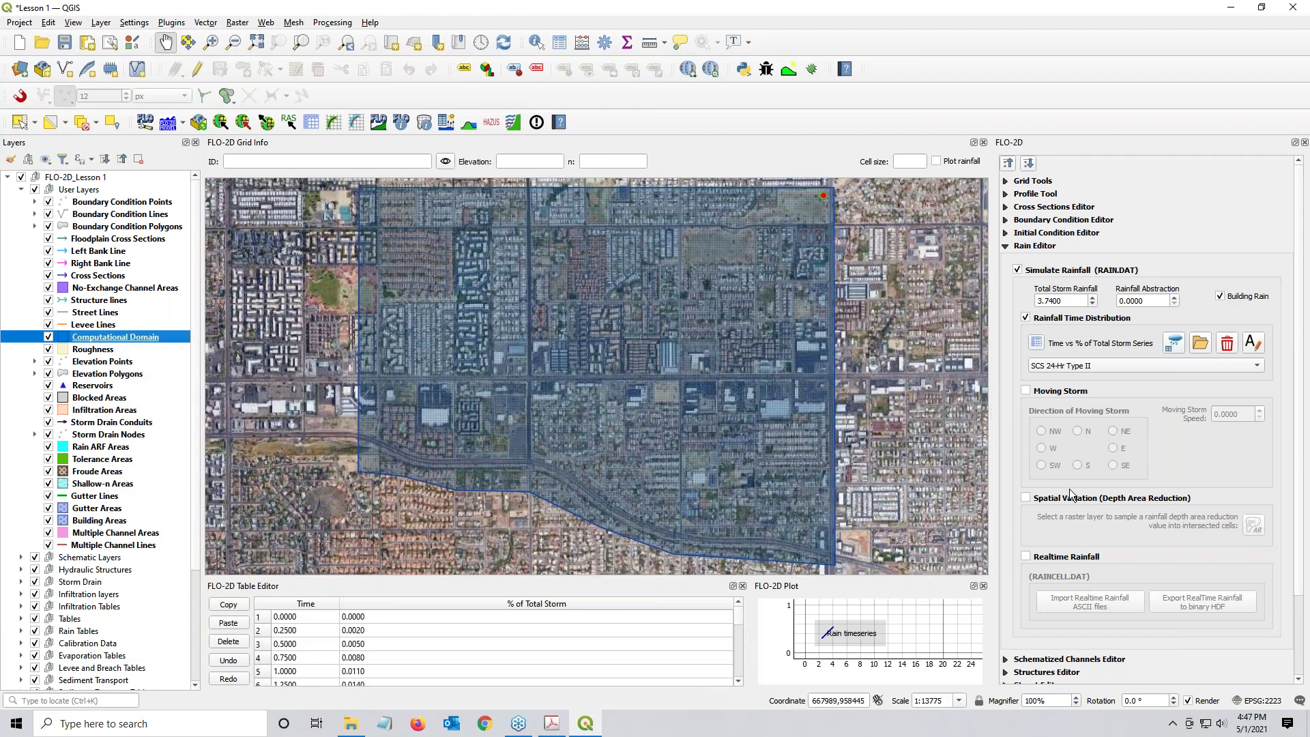
# Step: Enable rainfall Spatial Variation (Depth Area Reduction) and select NOAA Atlas 14 24 hr 100 yr as the source raster for grid rain sampling
pyautogui.moveTo(1030, 503)
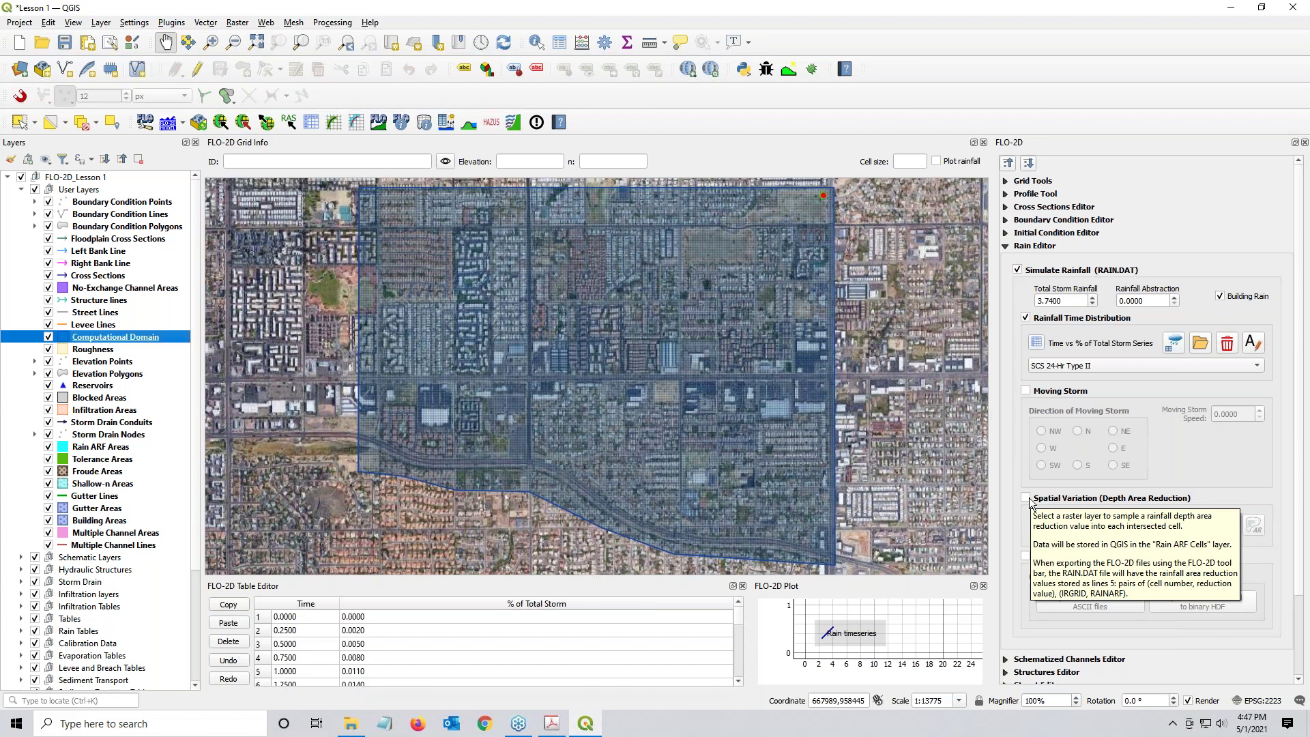
pyautogui.click(1027, 499)
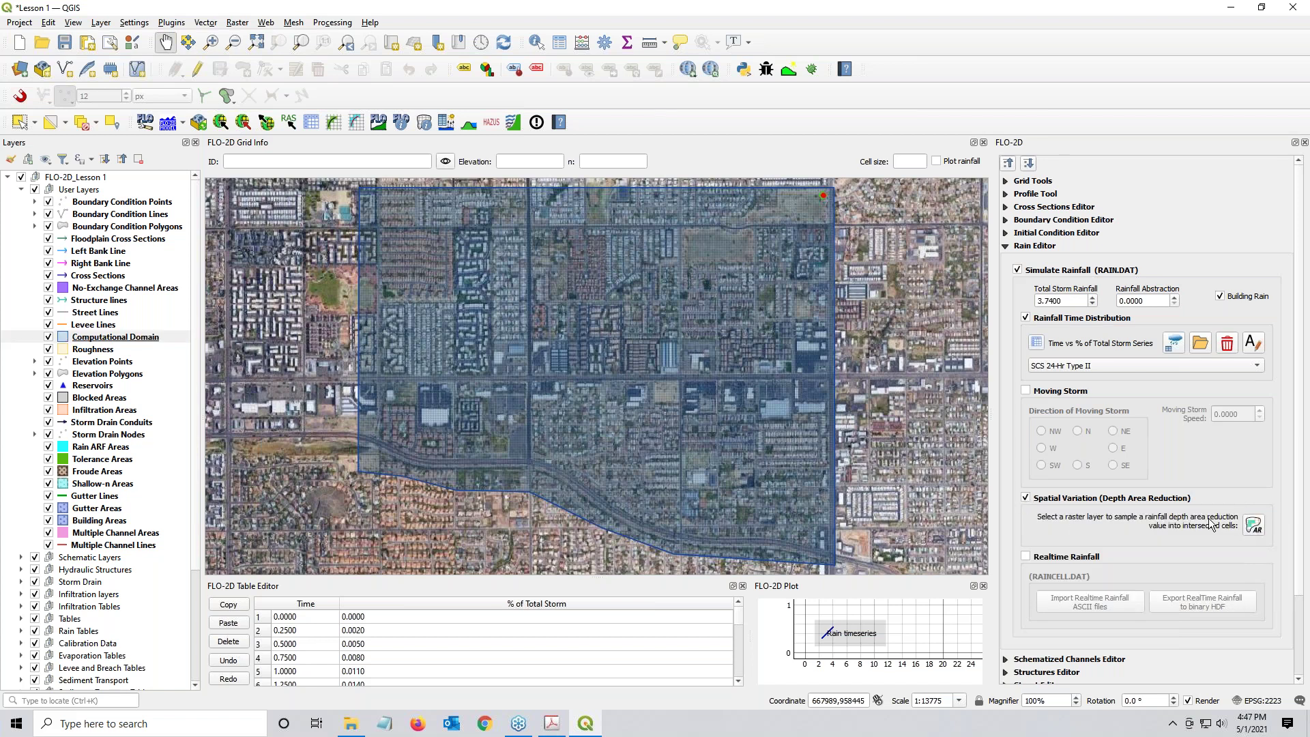
pyautogui.click(1254, 525)
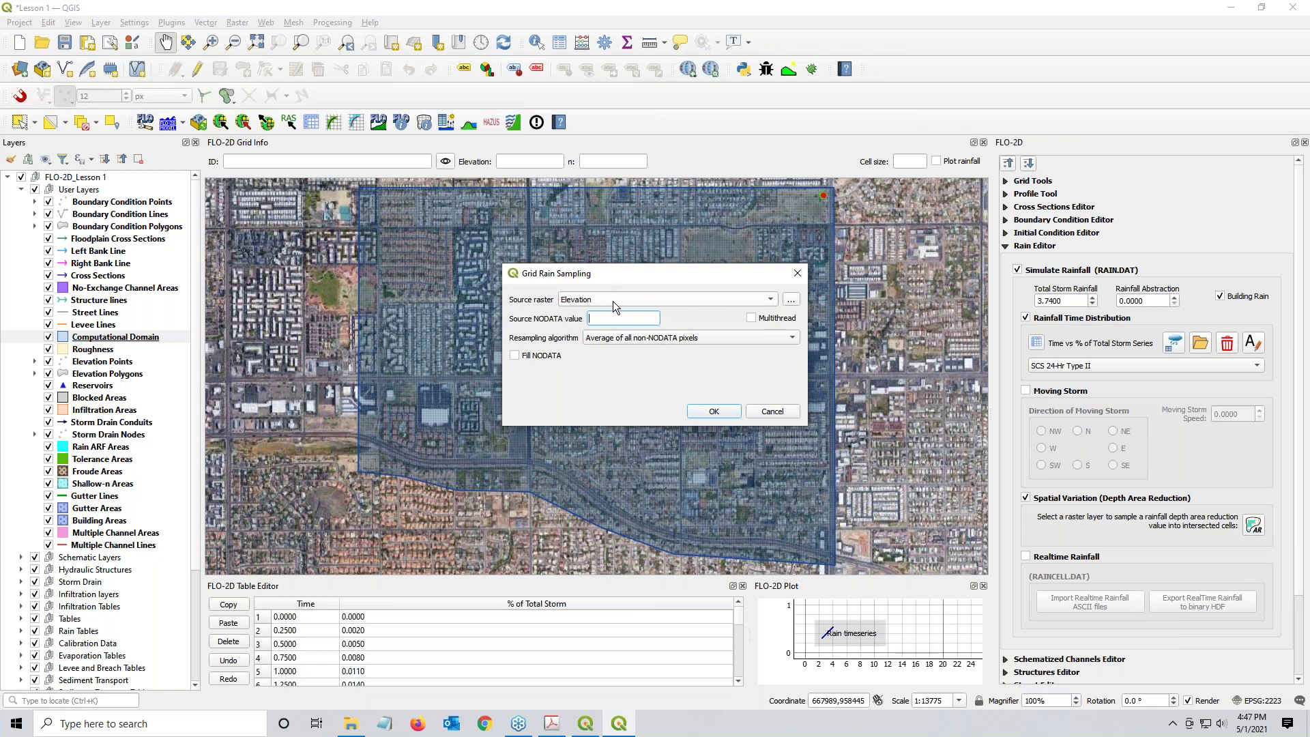
pyautogui.click(585, 300)
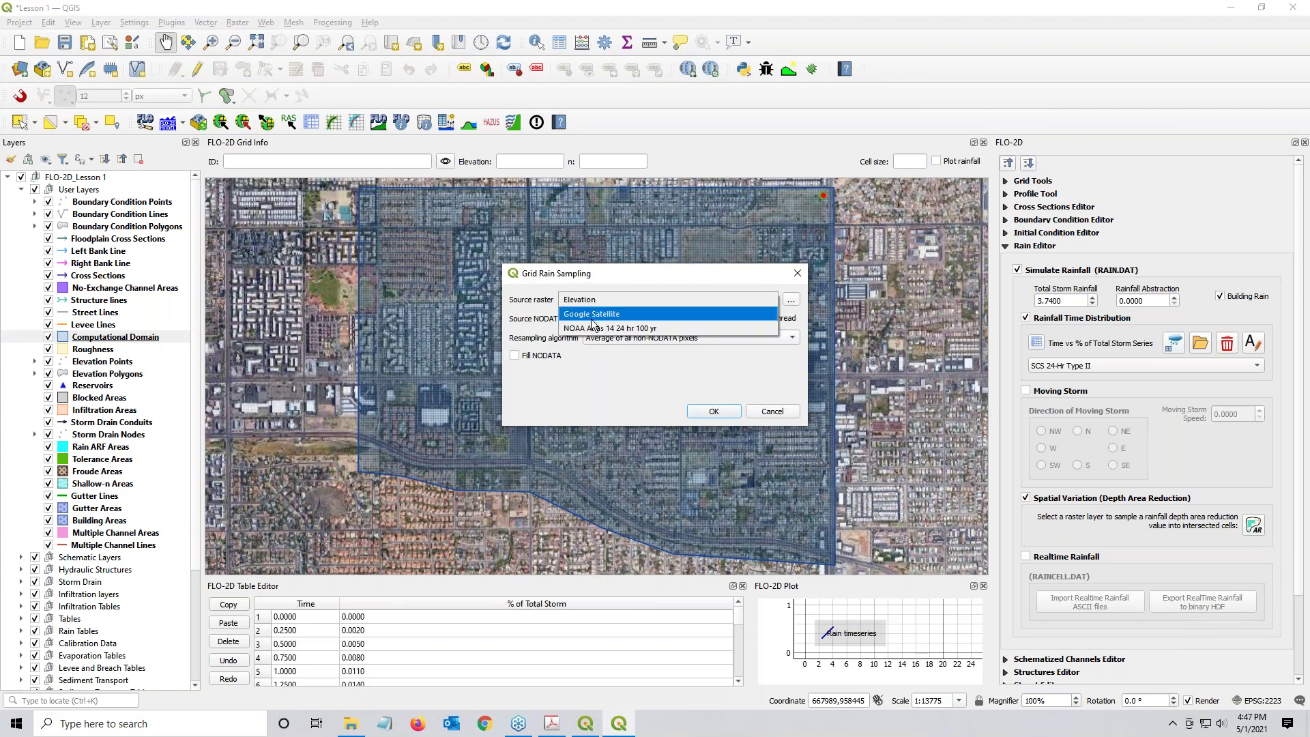
pyautogui.click(592, 330)
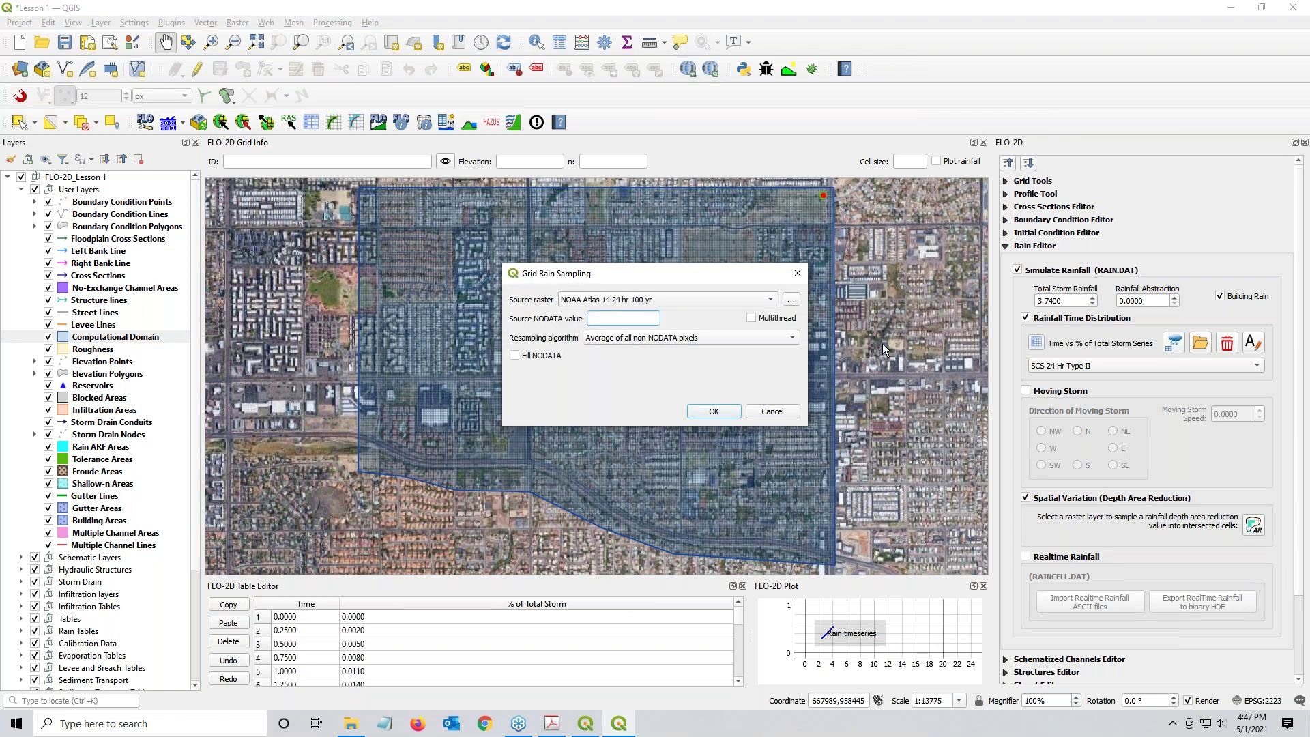
# Step: Run the rain sampling with NODATA value -9999, Multithread enabled and Maximum value from all non-NODATA pixels, and collapse the Rain Editor
pyautogui.write('-9999')
pyautogui.click(753, 319)
pyautogui.click(690, 335)
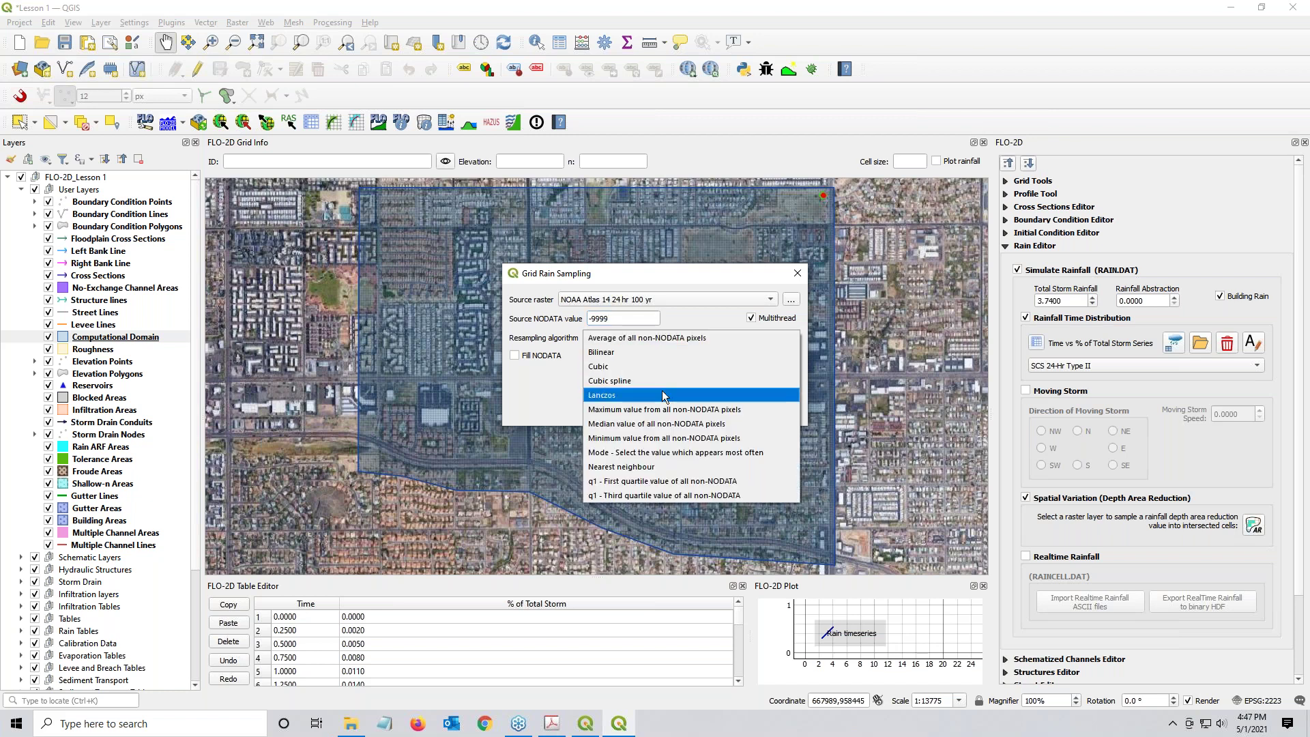
pyautogui.click(662, 409)
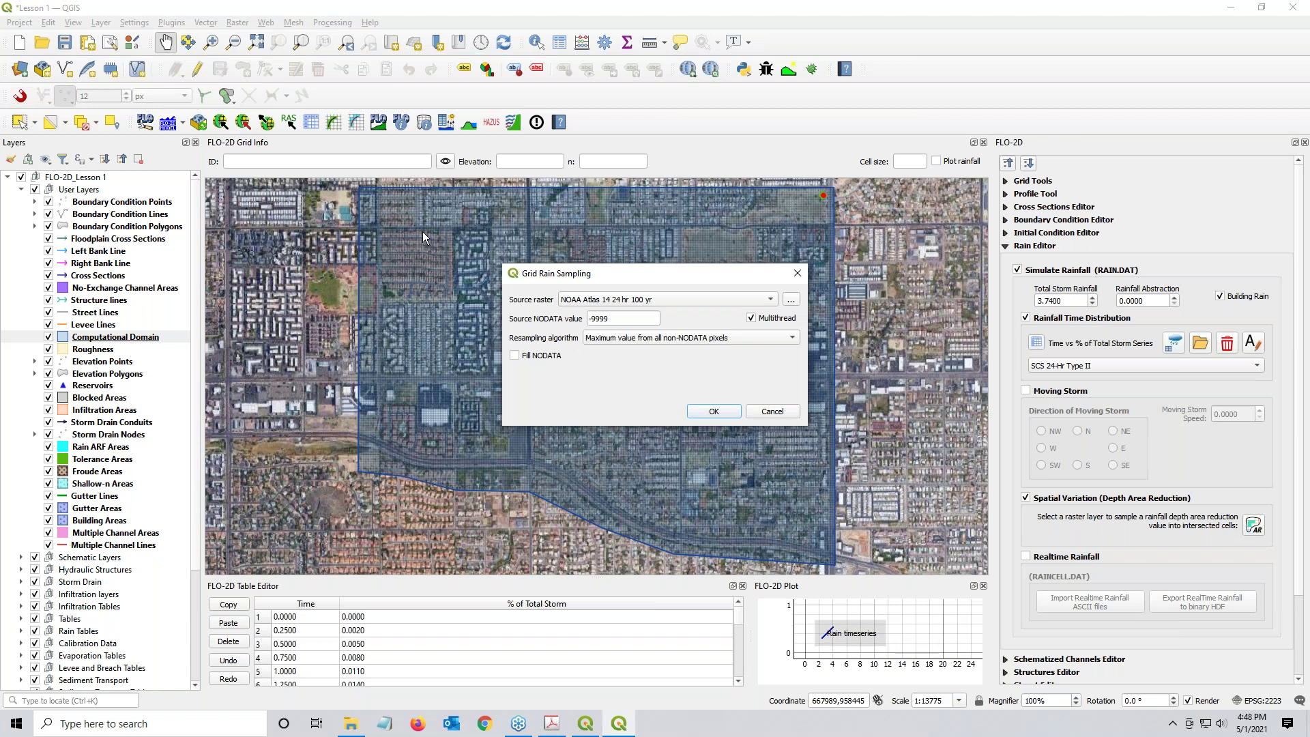
pyautogui.click(655, 339)
pyautogui.click(714, 410)
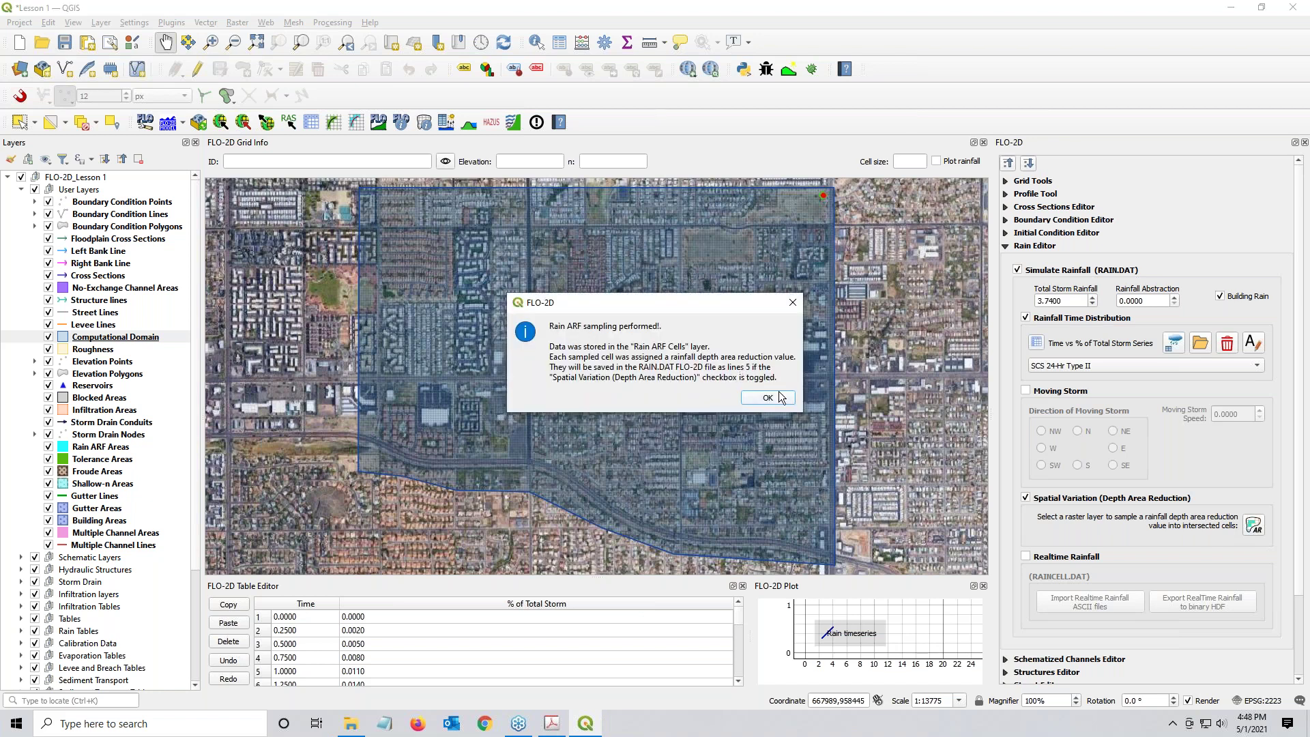
pyautogui.click(768, 400)
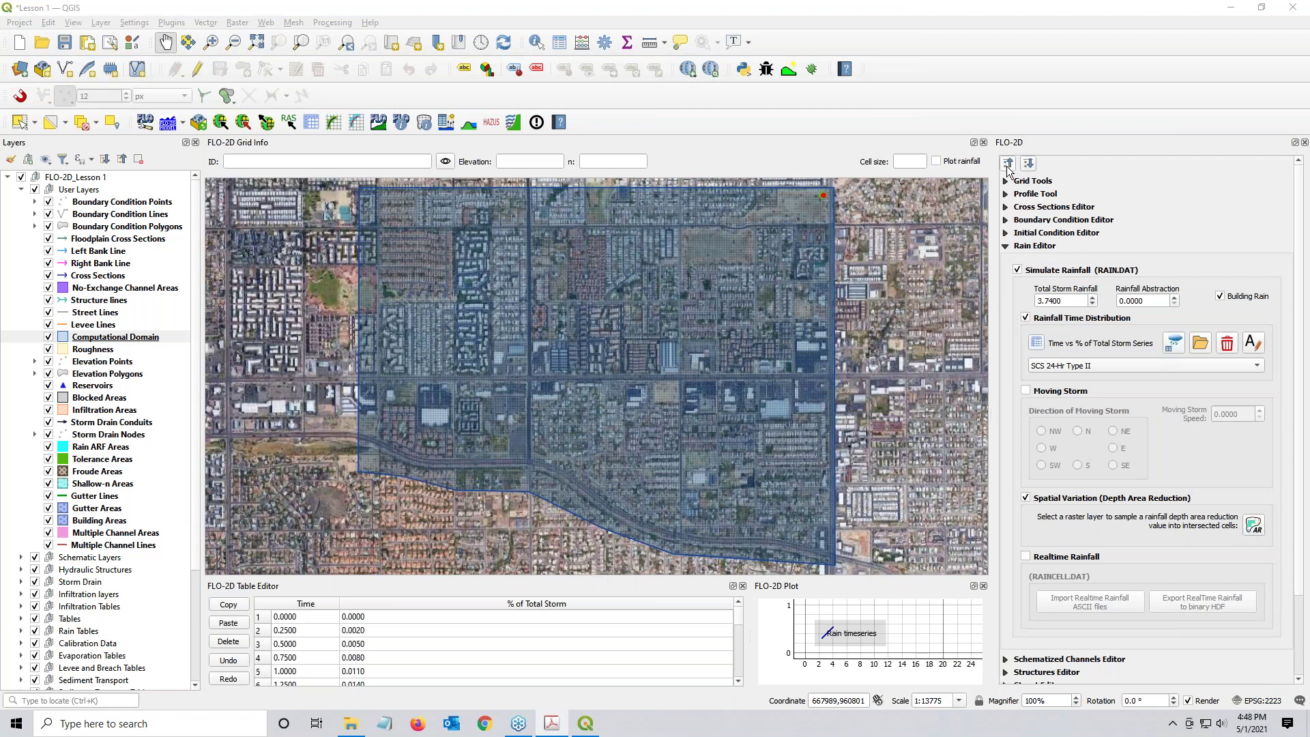
pyautogui.click(1009, 165)
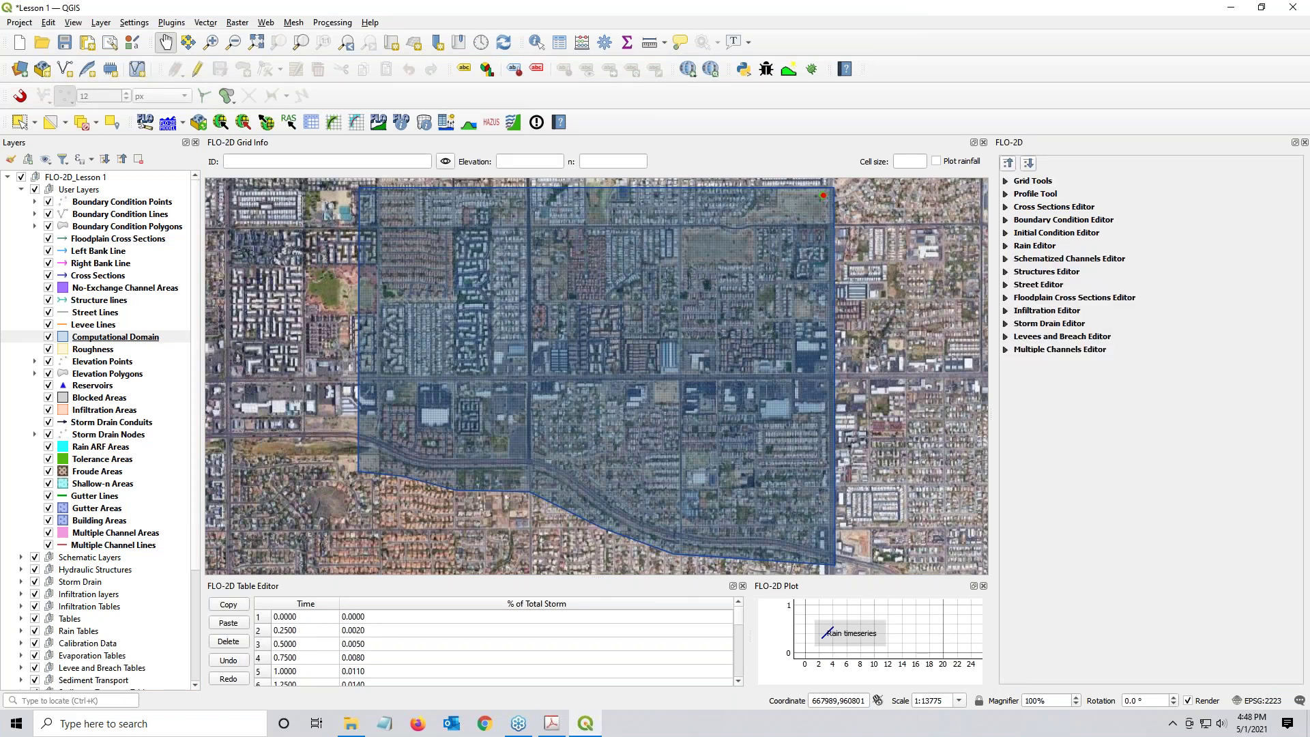
# Step: Read Step 6: Assign infiltration in the Workshop Lessons QGIS FLO-2D PDF, covering the shapefiles to load and the Global Infiltration settings
pyautogui.click(552, 724)
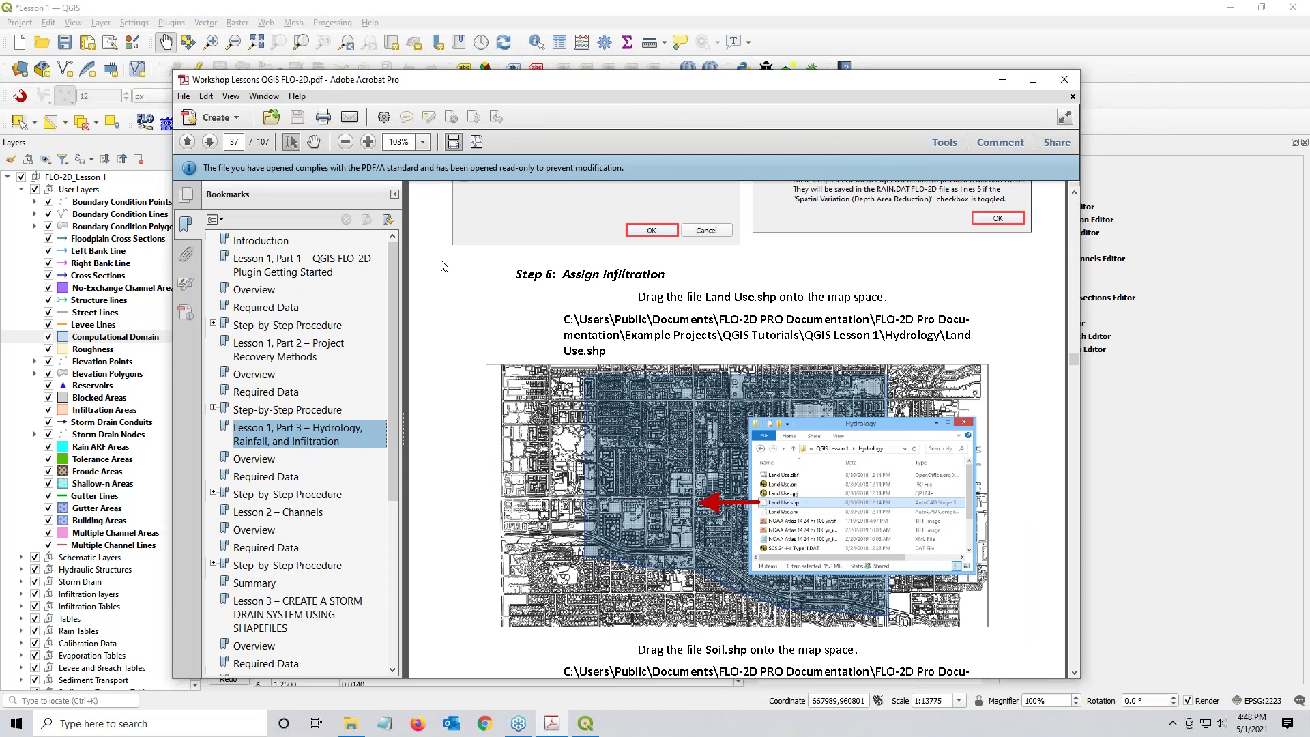
pyautogui.click(464, 272)
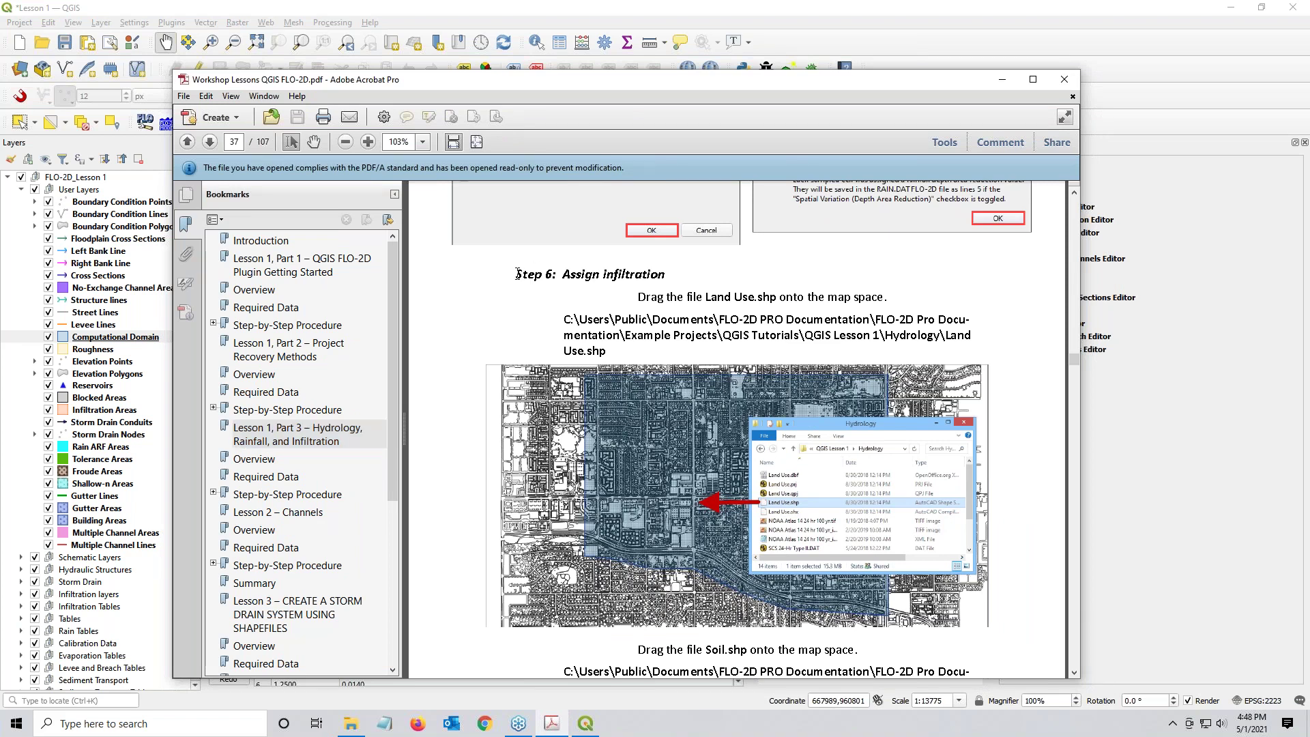
pyautogui.moveTo(517, 274); pyautogui.dragTo(722, 271)
pyautogui.click(666, 279)
pyautogui.doubleClick(646, 325)
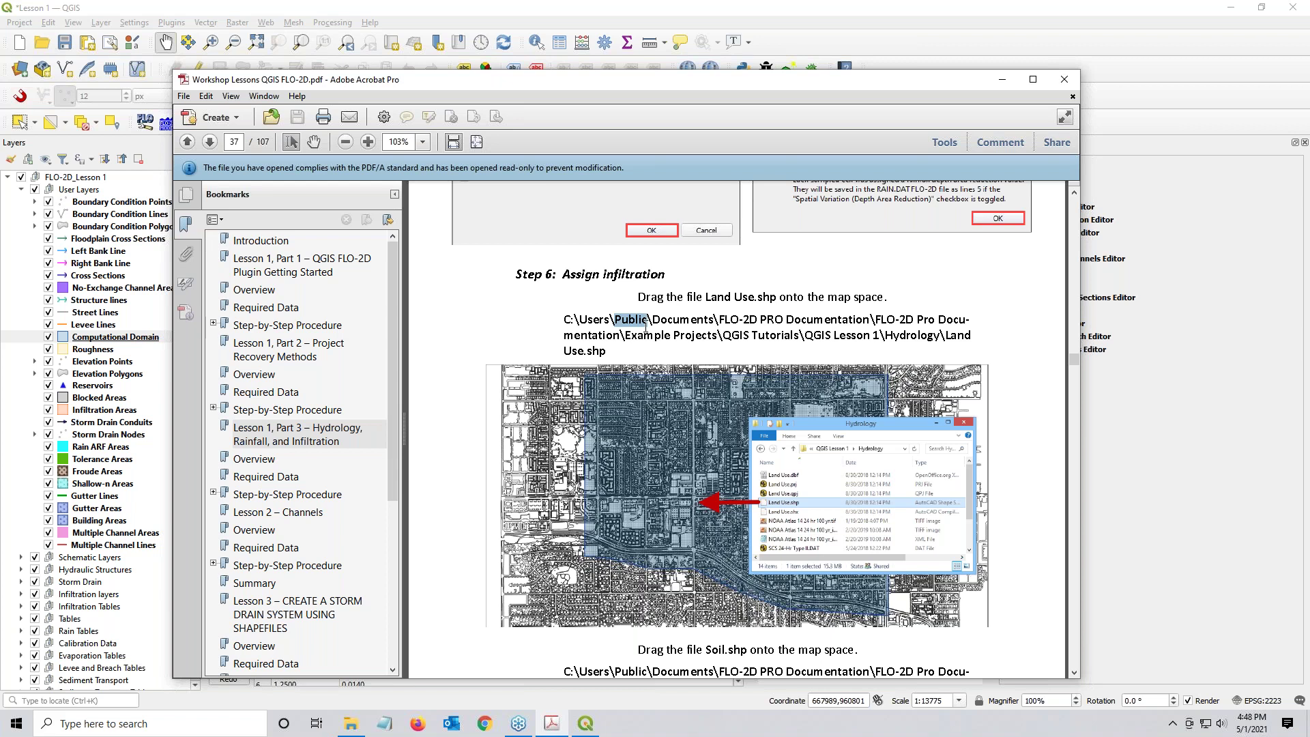
pyautogui.click(607, 334)
pyautogui.scroll(-2, 741, 429)
pyautogui.scroll(1, 606, 302)
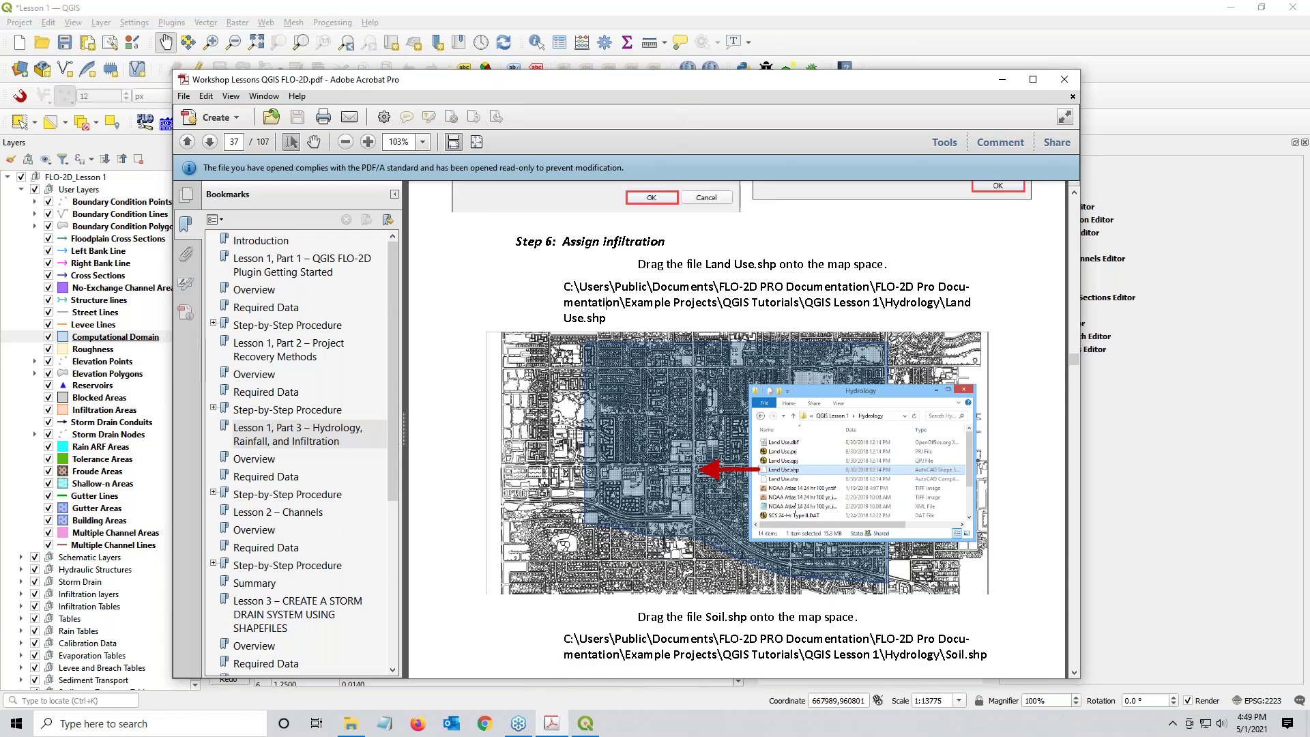
pyautogui.scroll(-15, 794, 509)
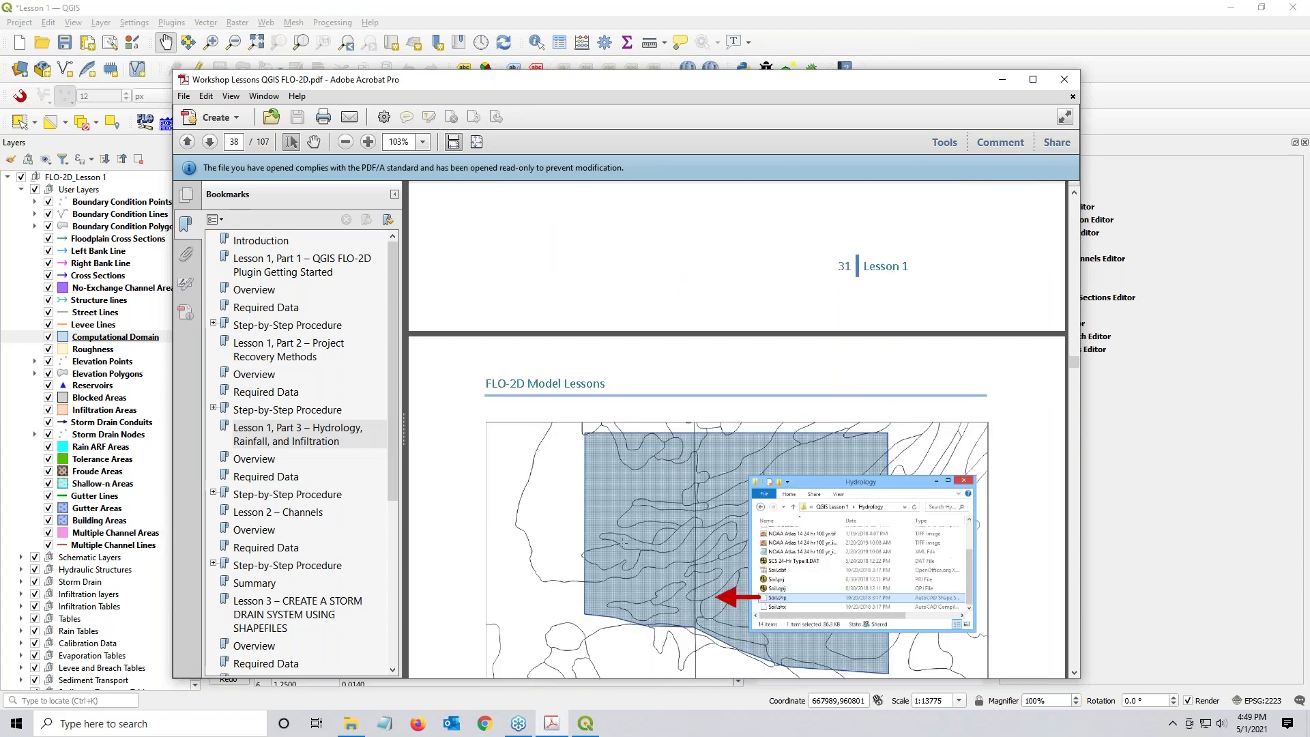
pyautogui.scroll(-13, 737, 430)
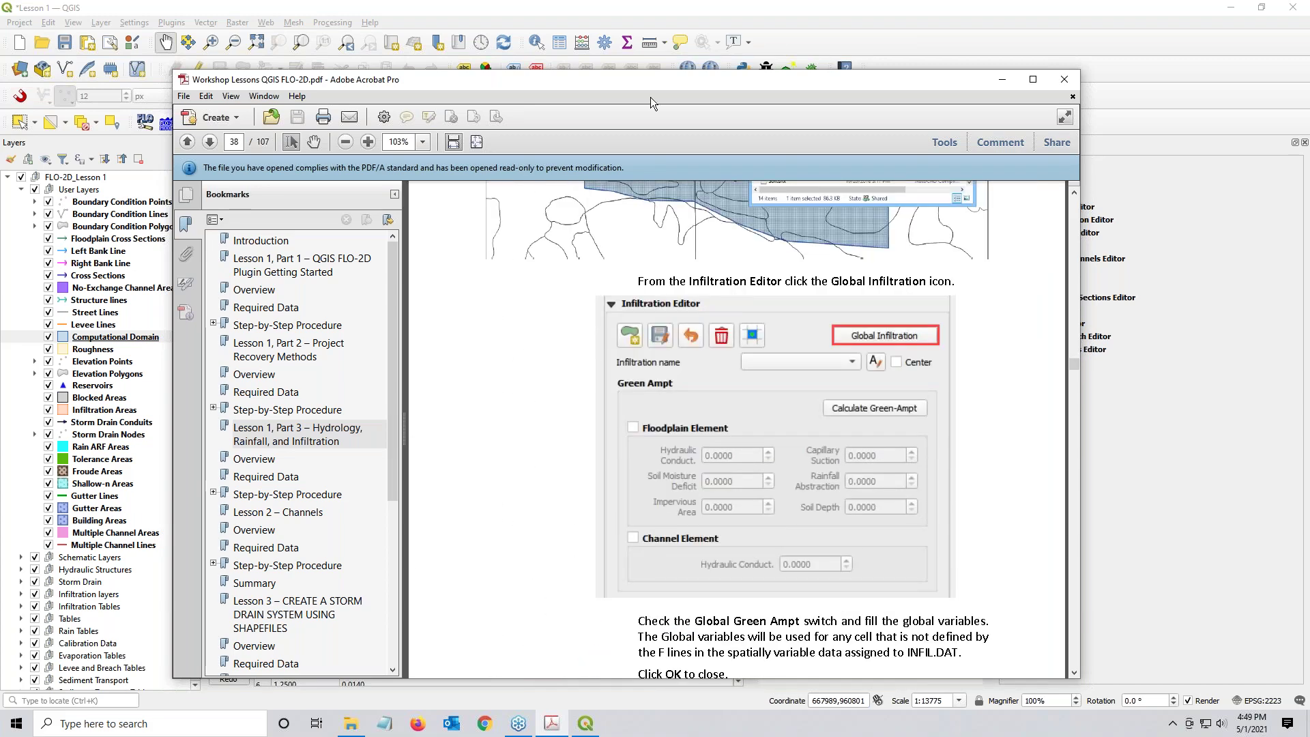
# Step: Add Land Use.shp and Soil.shp from the QGIS Lesson 1 Hydrology folder to the QGIS map
pyautogui.hotkey('alt', 'Tab')
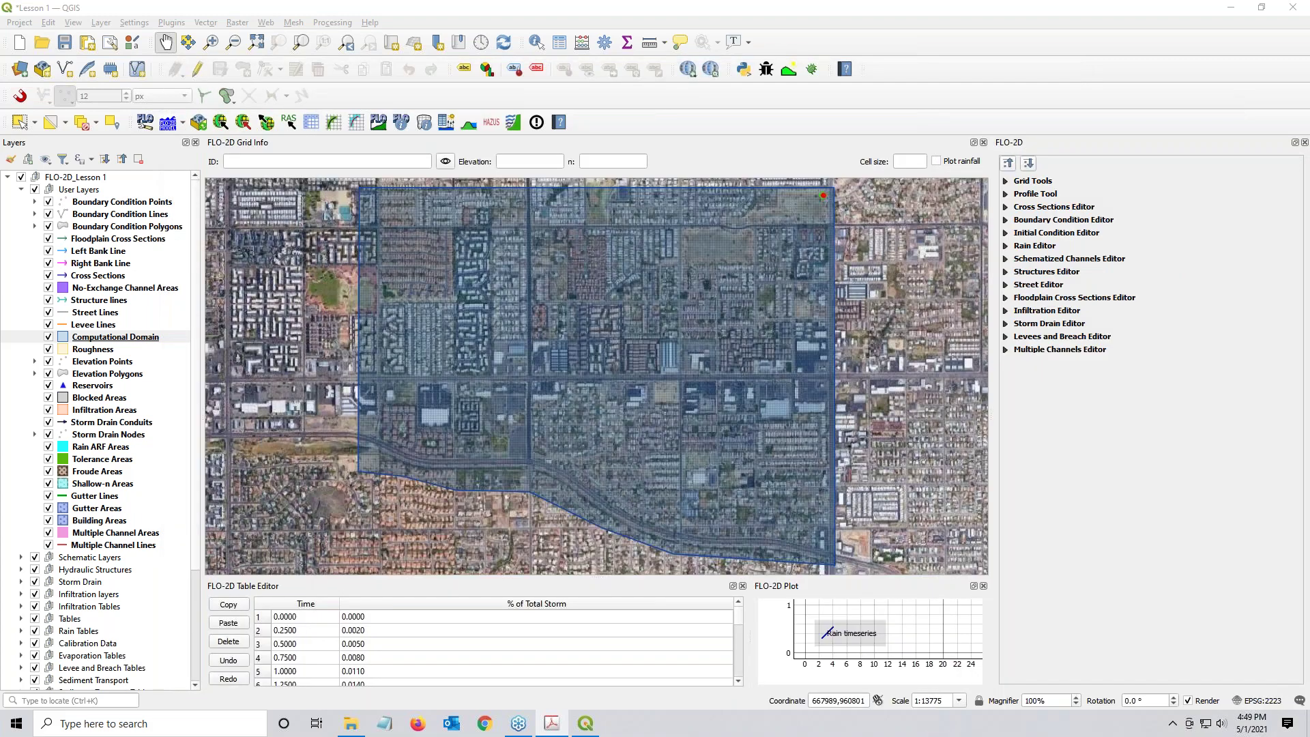
pyautogui.hotkey('alt', 'Tab')
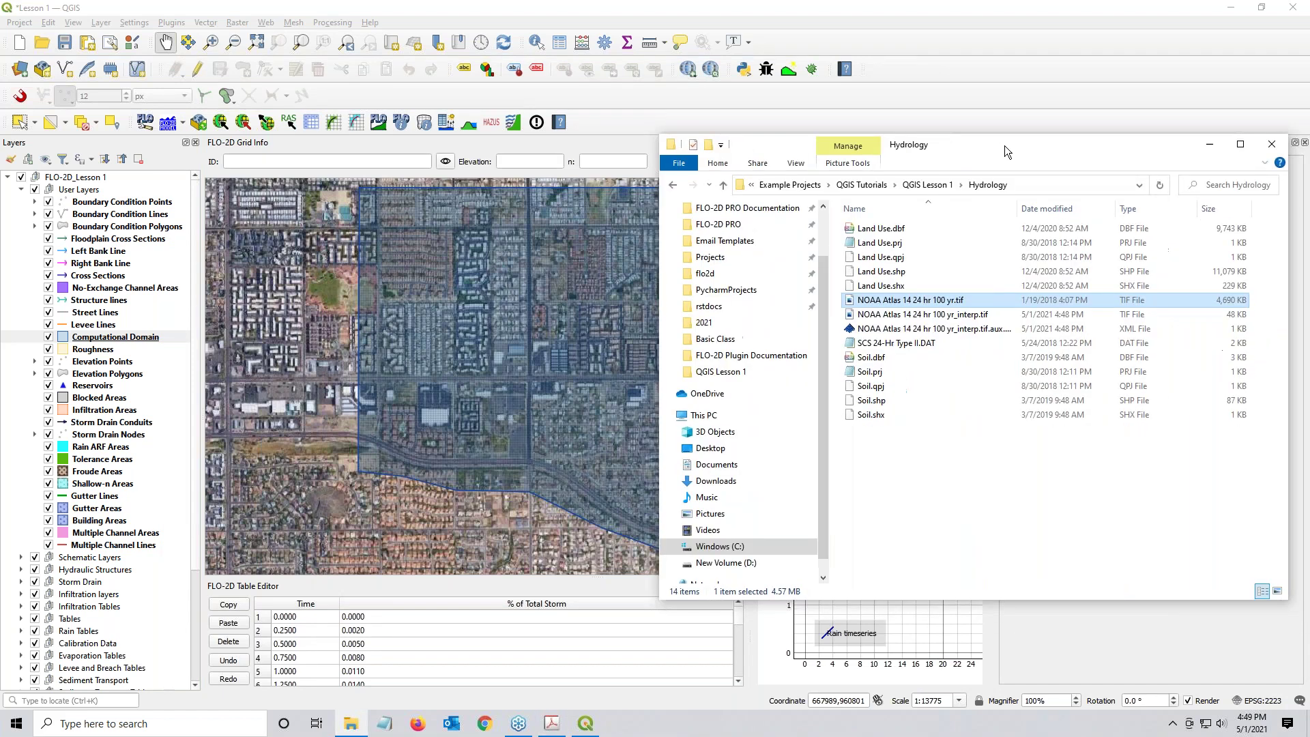
pyautogui.moveTo(1005, 145); pyautogui.dragTo(894, 111)
pyautogui.click(793, 239)
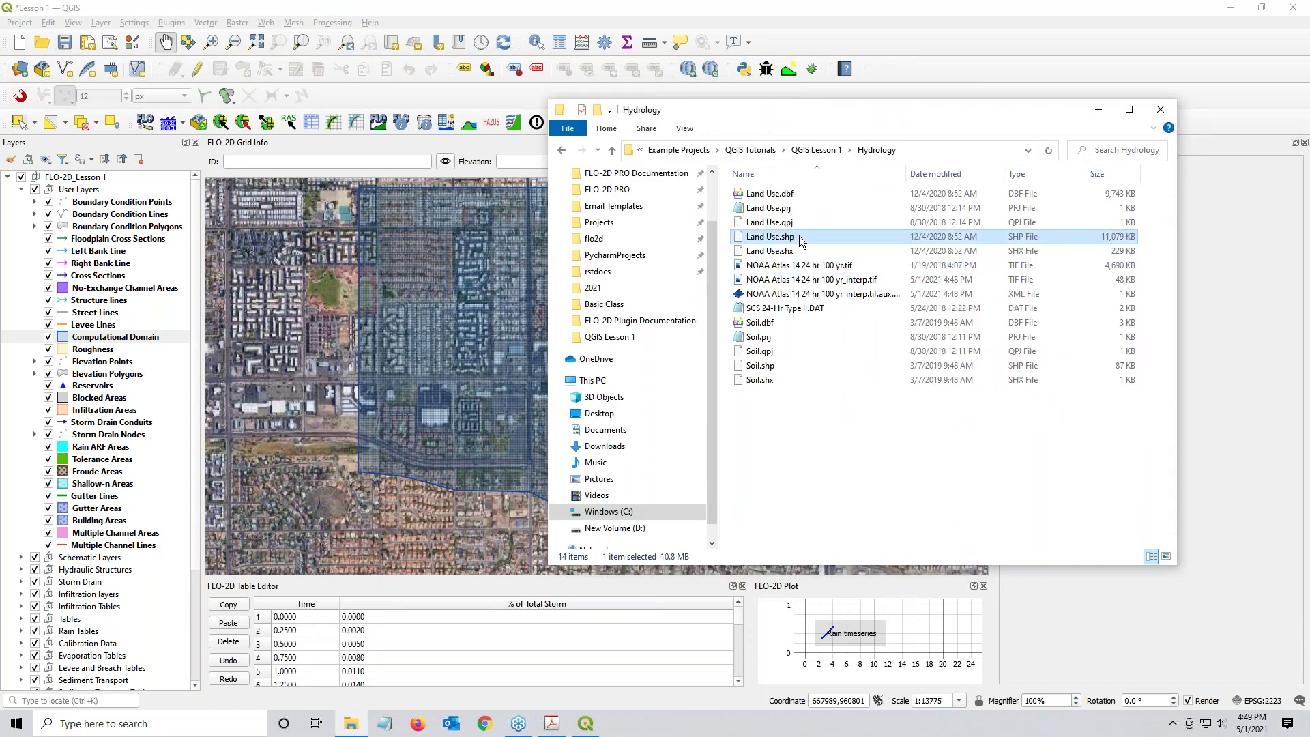
pyautogui.keyDown('ctrl'); pyautogui.click(771, 367); pyautogui.keyUp('ctrl')
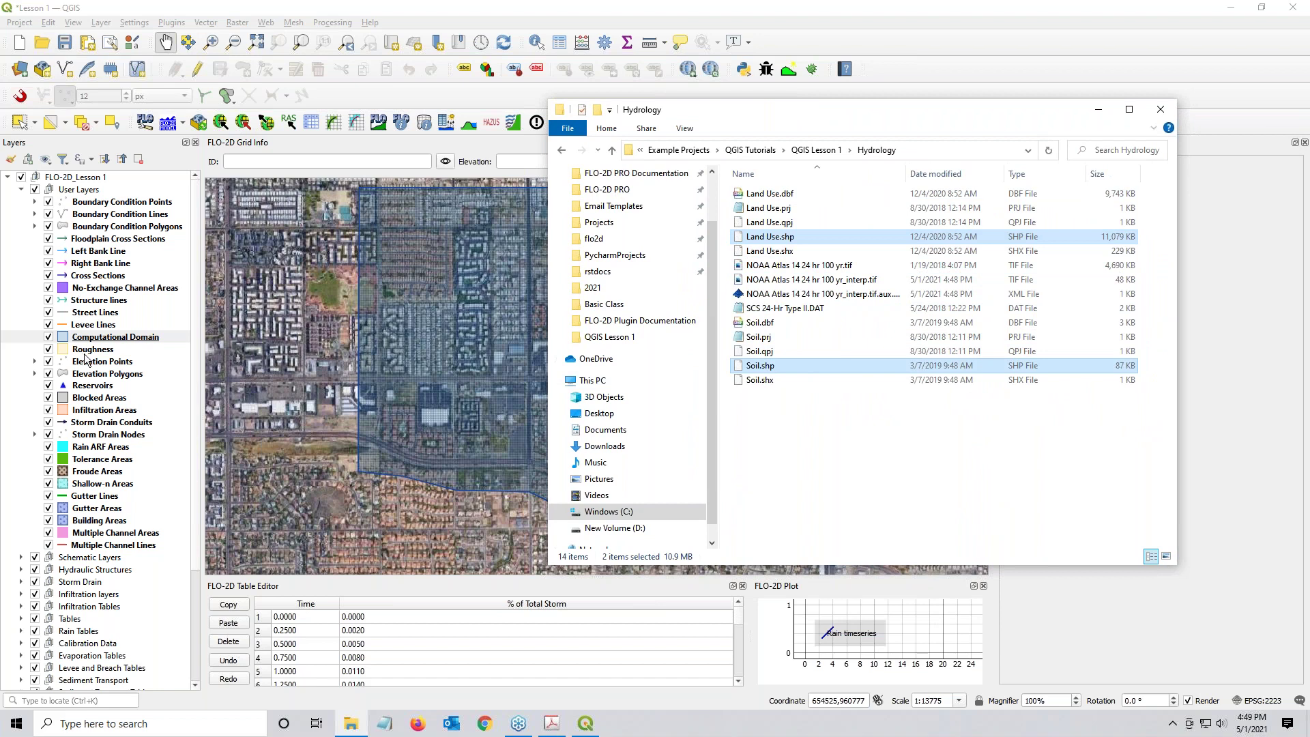
pyautogui.click(63, 337)
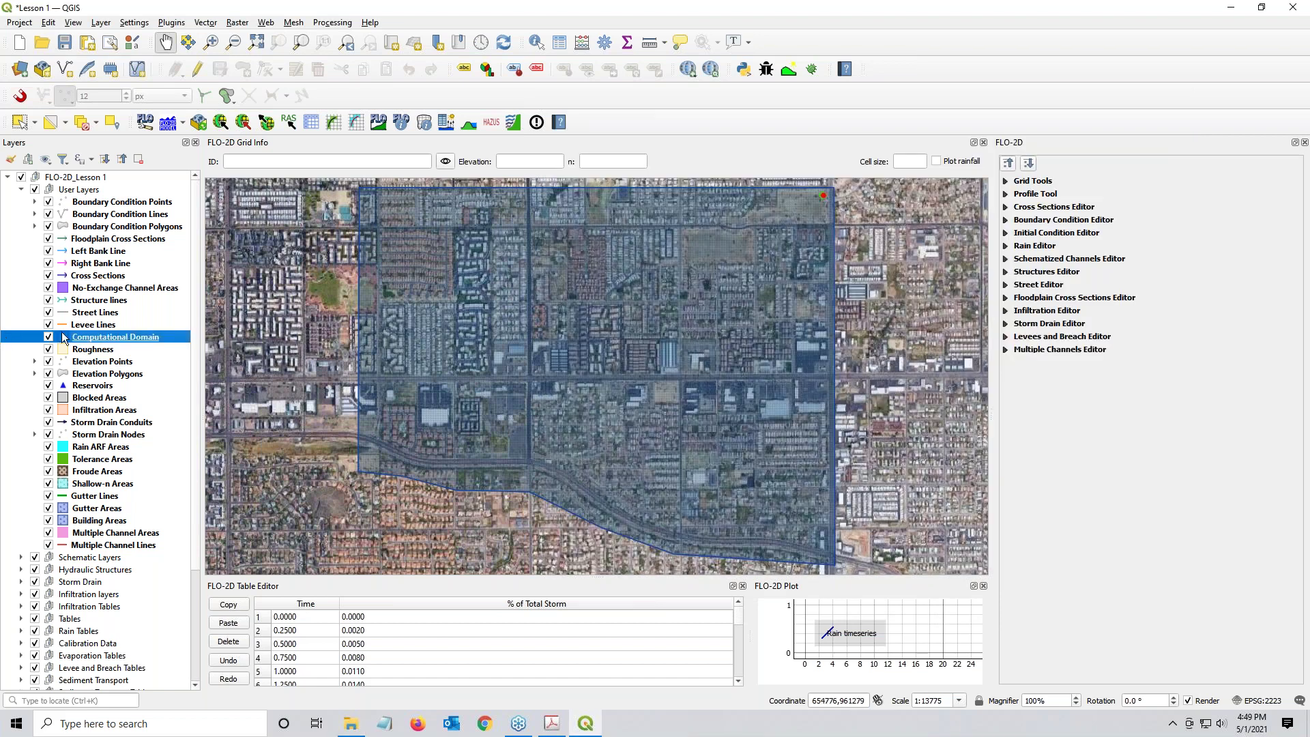
pyautogui.click(351, 727)
pyautogui.moveTo(763, 367); pyautogui.dragTo(443, 386)
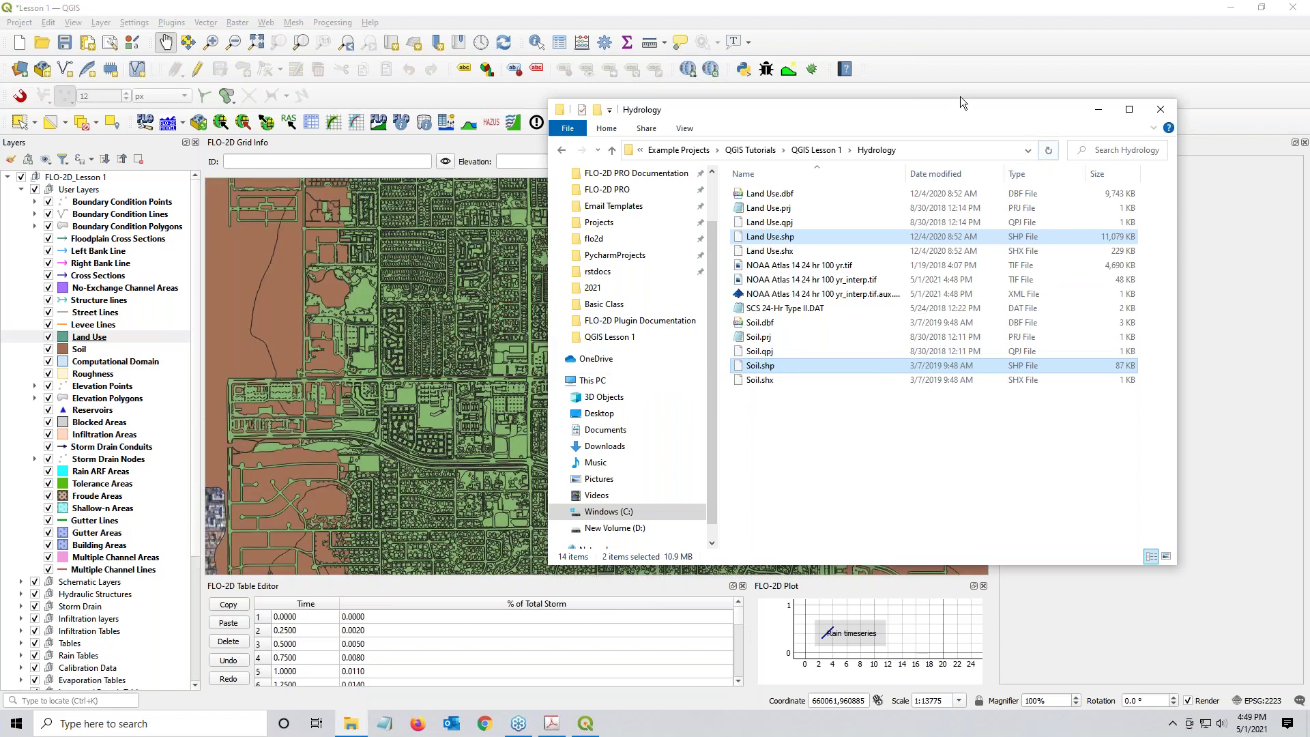
# Step: Move the Land Use and Soil layers out of the User Layers group to the bottom of the layer order
pyautogui.click(960, 96)
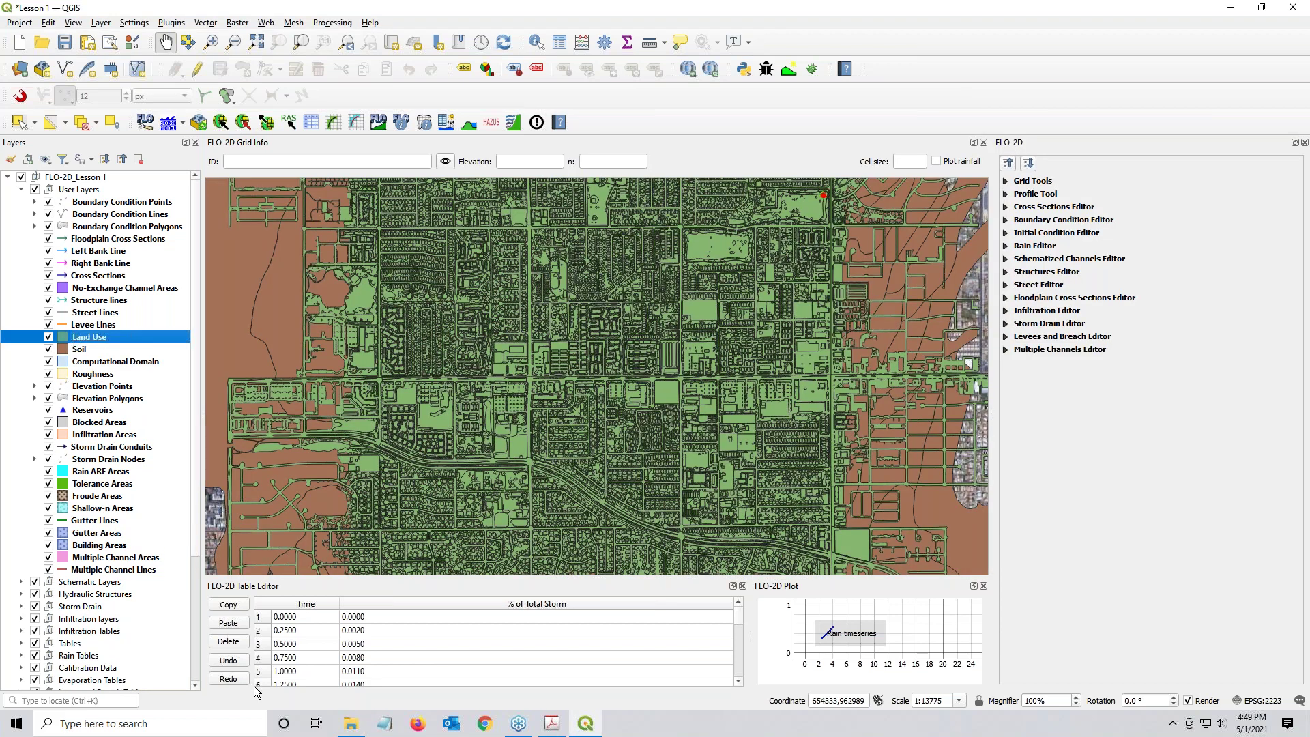
pyautogui.keyDown('shift'); pyautogui.click(80, 352); pyautogui.keyUp('shift')
pyautogui.moveTo(81, 352); pyautogui.dragTo(29, 400)
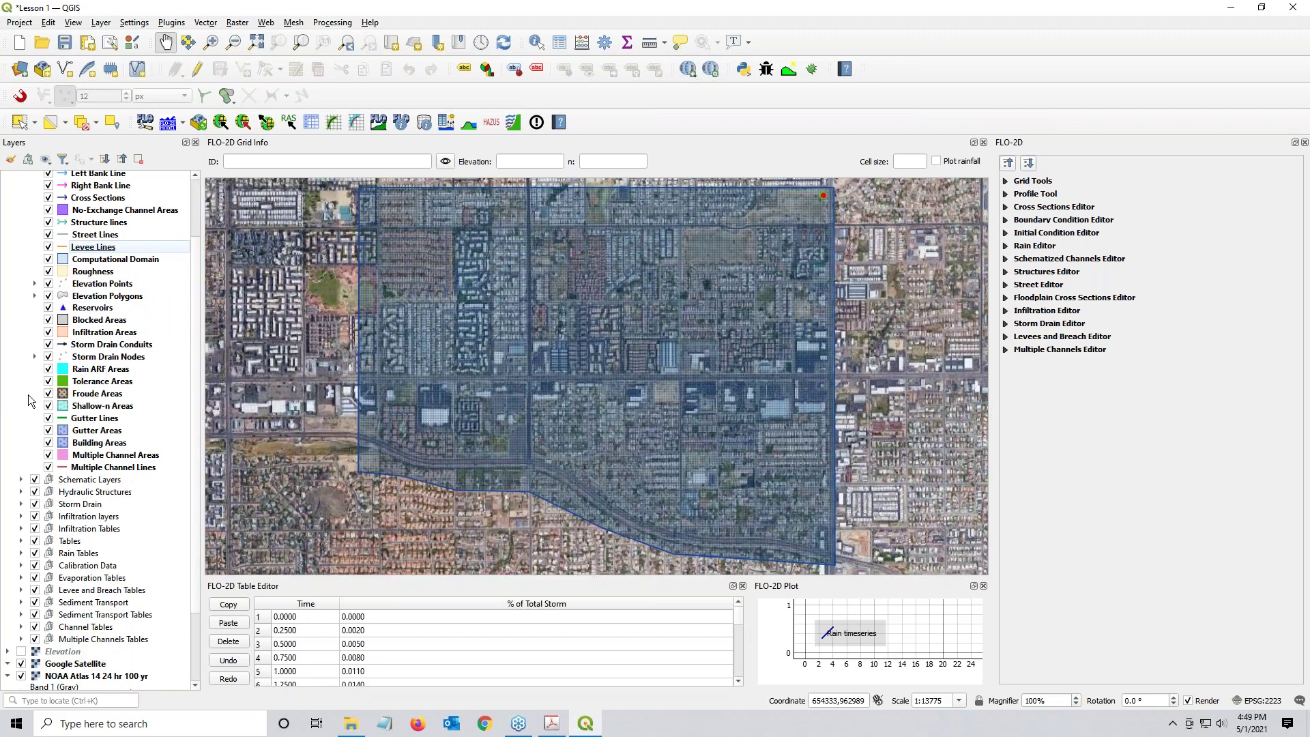
pyautogui.scroll(-2, 35, 443)
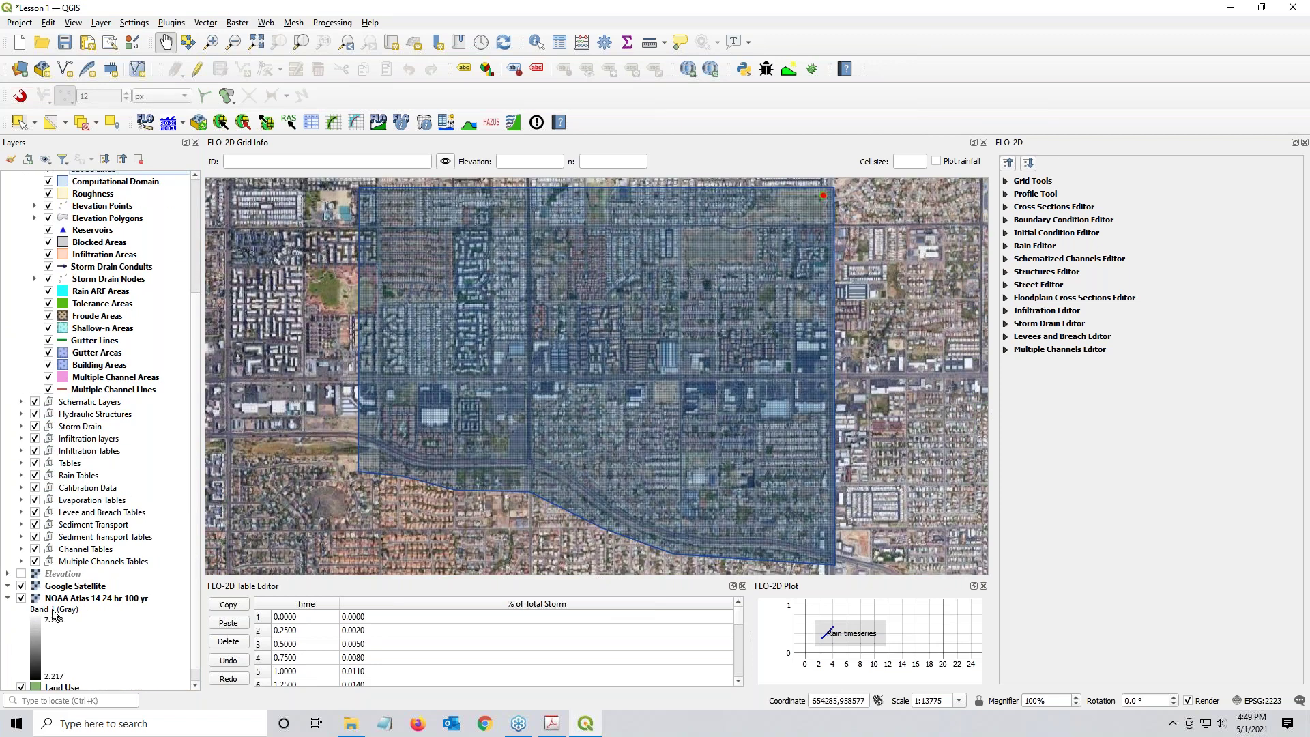
# Step: Hide the Google Satellite basemap and remove the NOAA Atlas 14 24 hr 100 yr raster from the project
pyautogui.click(21, 586)
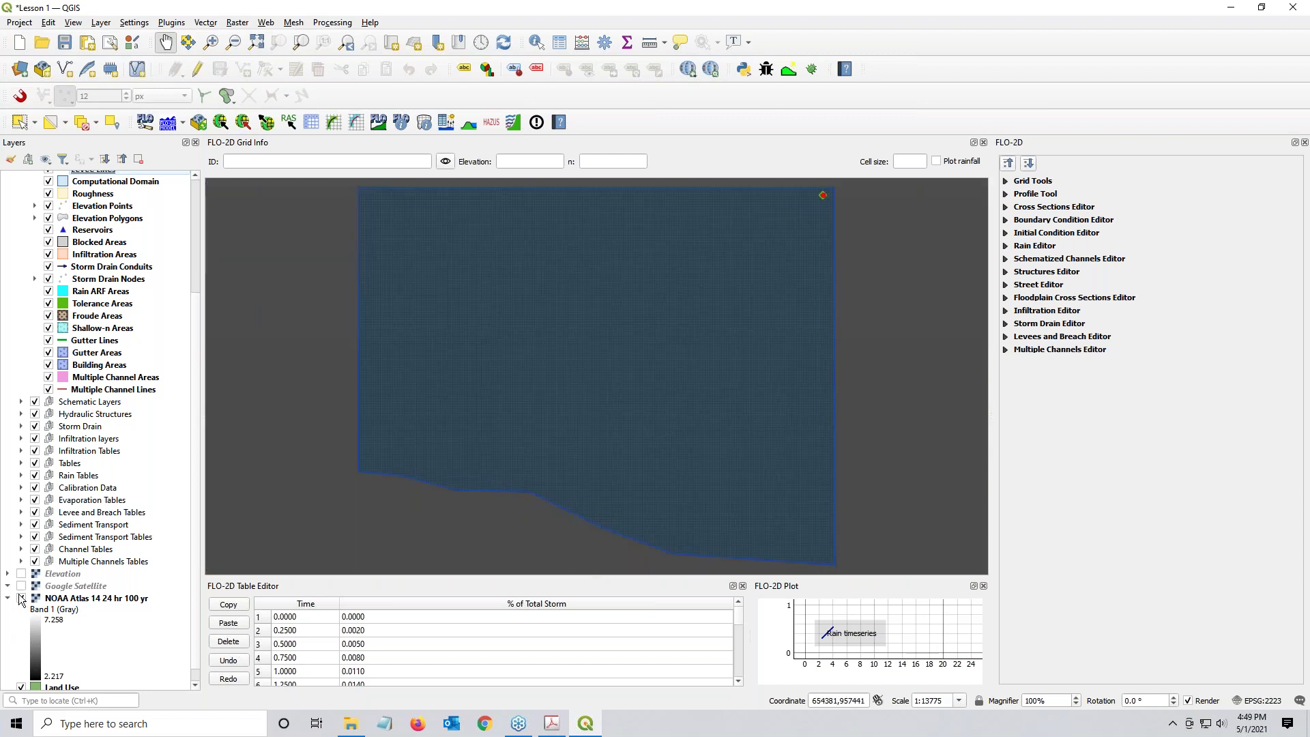
pyautogui.click(21, 599)
pyautogui.rightClick(94, 605)
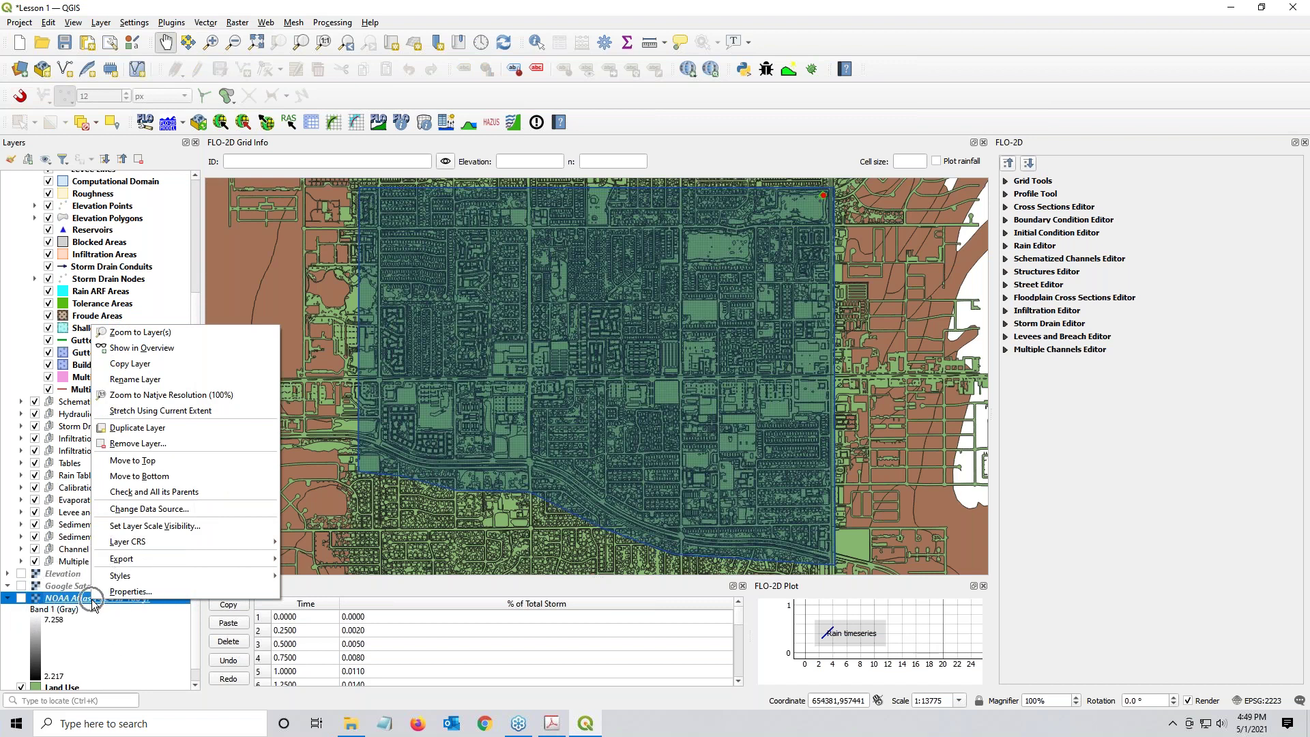
pyautogui.click(144, 447)
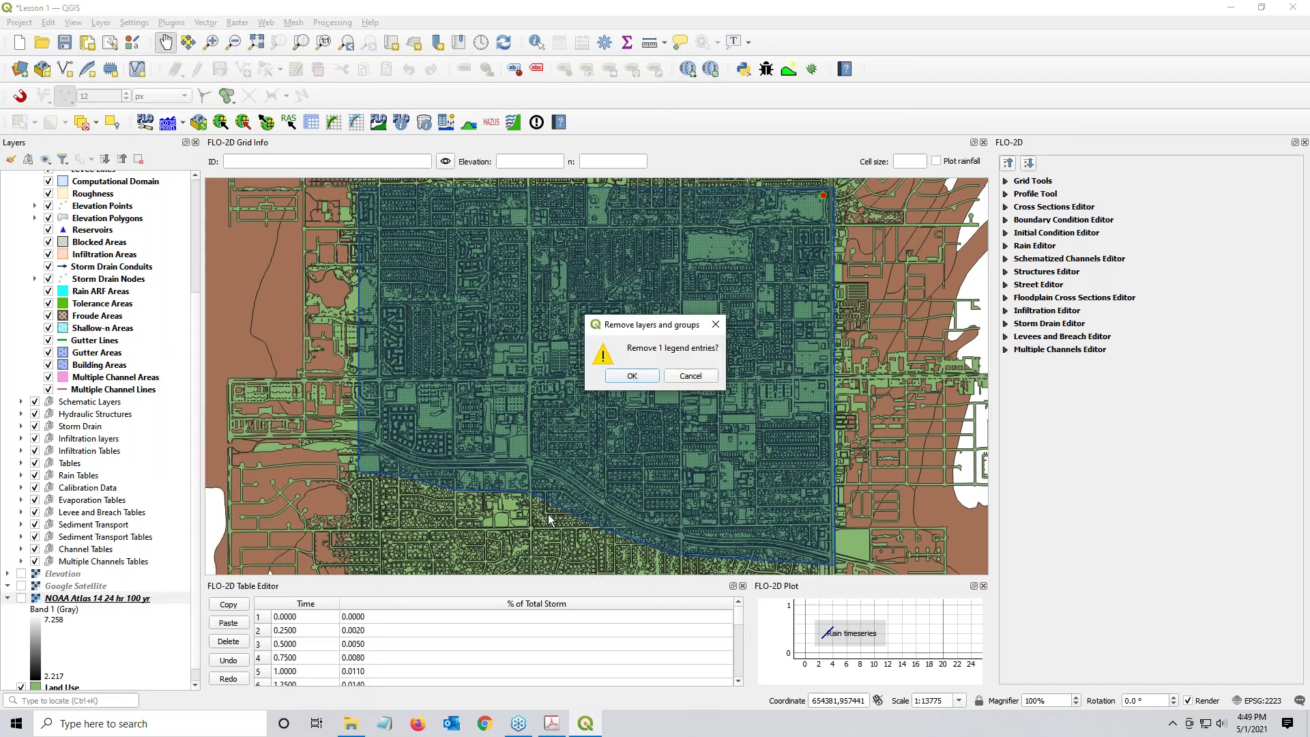
pyautogui.click(632, 379)
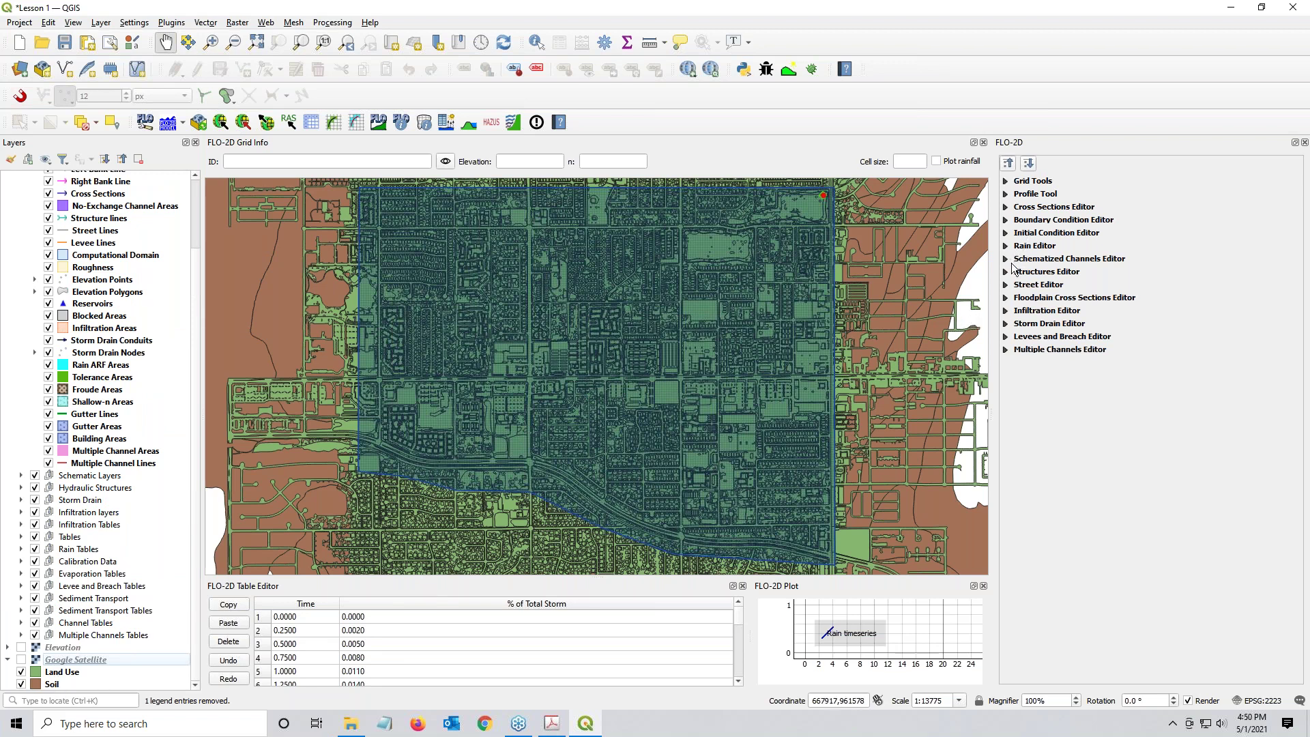
# Step: Enable Global Green Ampt in the Infiltration Editor's global parameters and accept the default values
pyautogui.click(1005, 310)
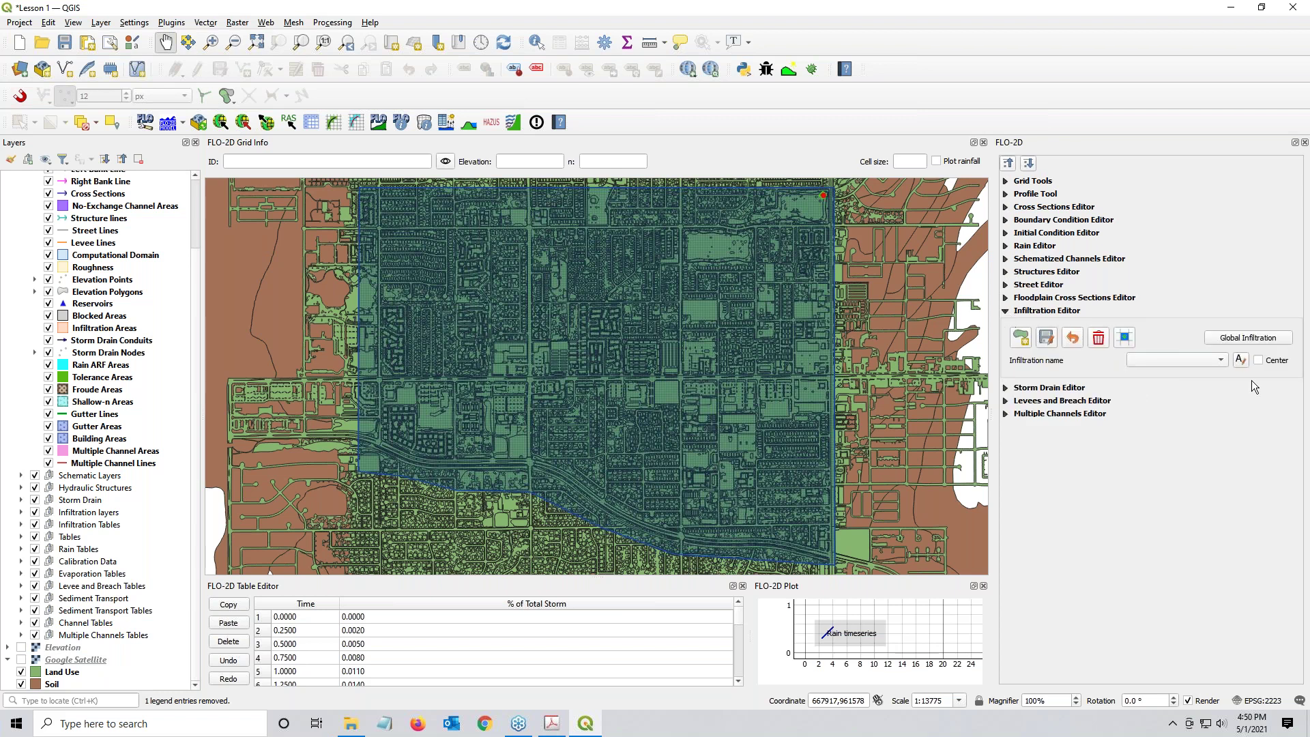
pyautogui.click(1240, 339)
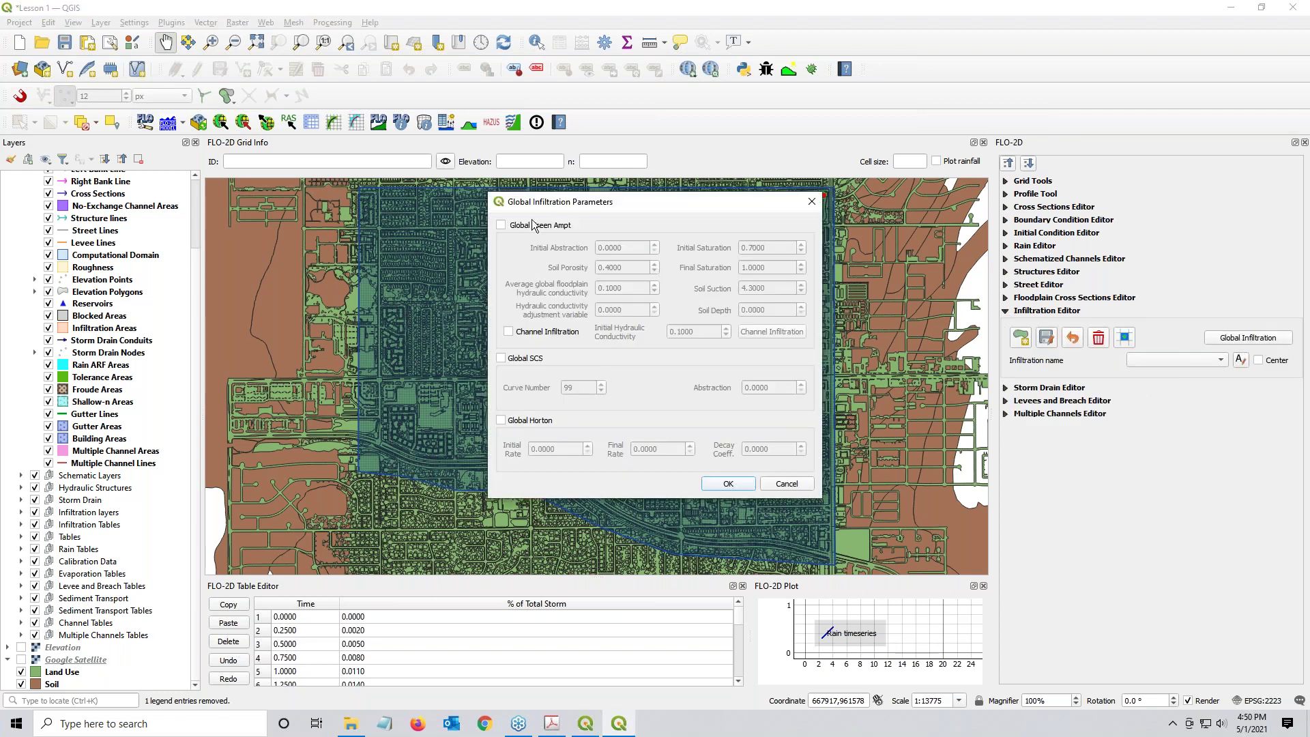
pyautogui.click(1228, 341)
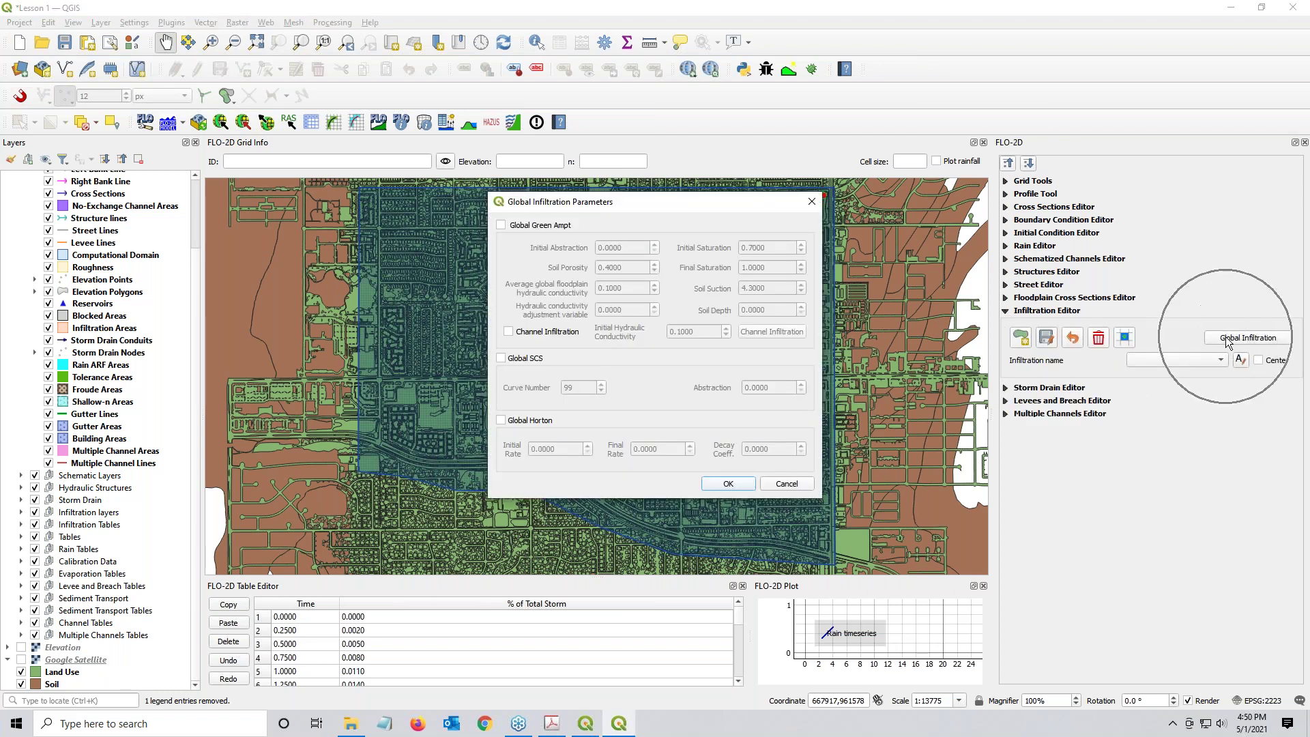
pyautogui.click(503, 225)
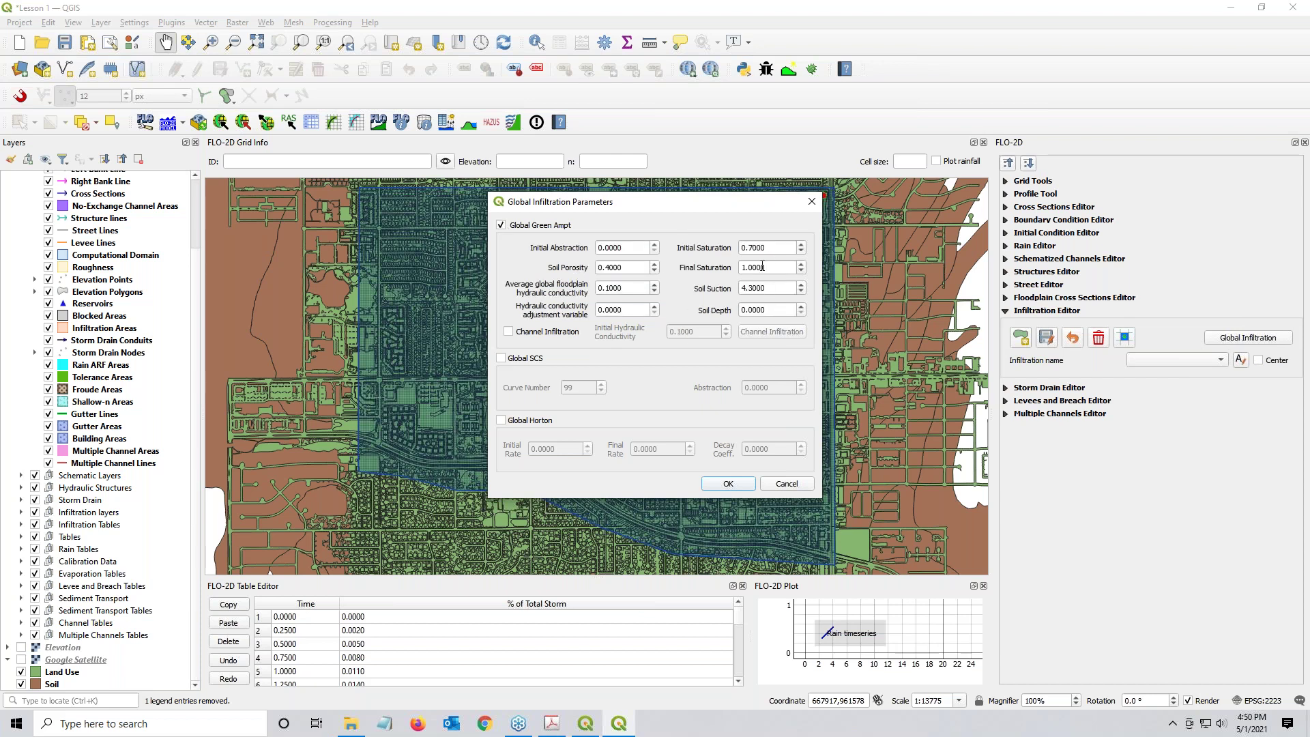
pyautogui.moveTo(641, 310); pyautogui.dragTo(572, 319)
pyautogui.click(742, 485)
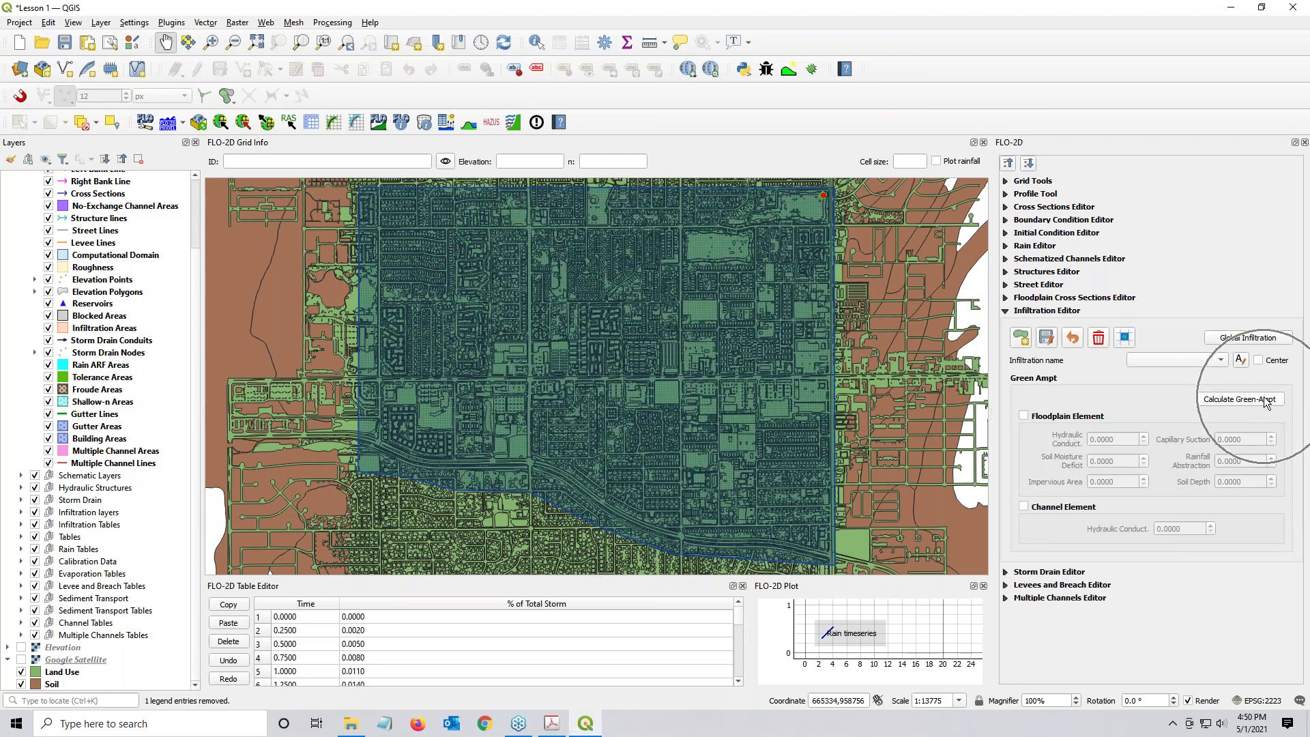
# Step: Calculate Green-Ampt from the Soil layer (XKSAT, ROCKOUT, Eff, SoilDepth) and Land Use layer (InitSat, IA, RTIMP), with vegetation cover off
pyautogui.click(1229, 340)
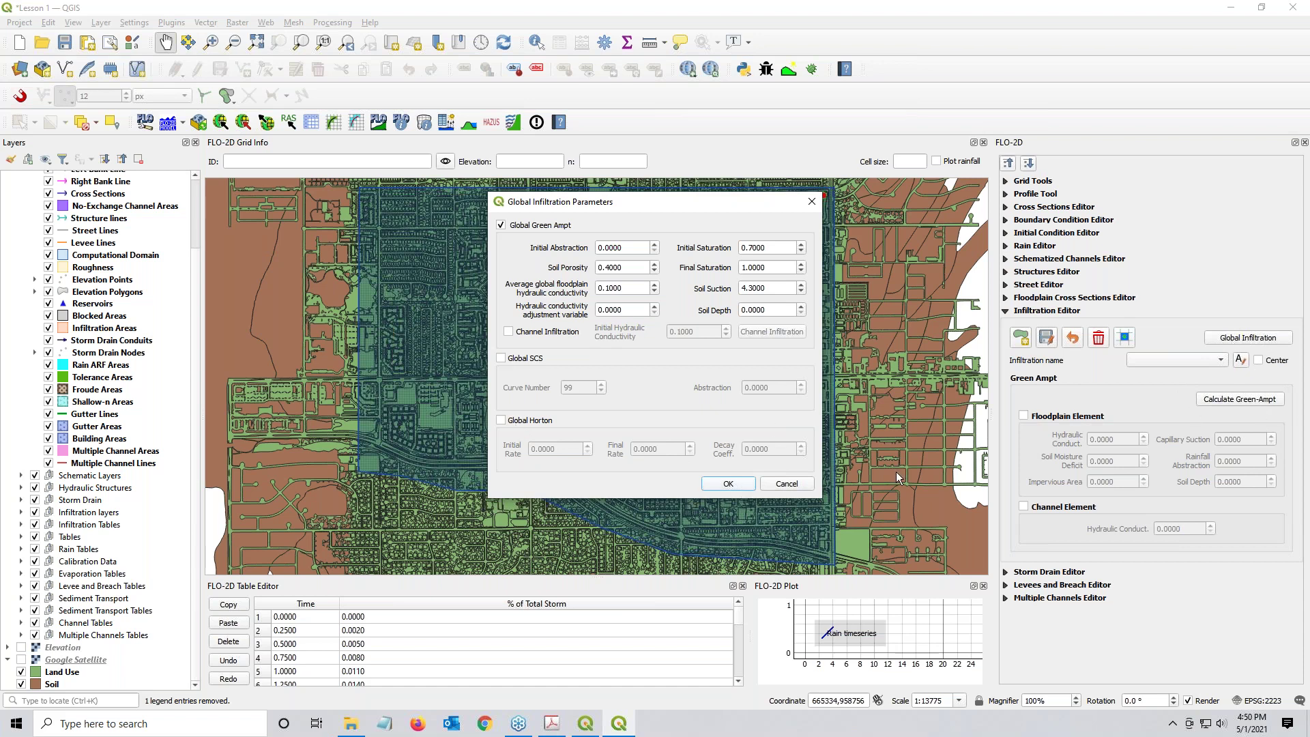
pyautogui.click(742, 485)
pyautogui.click(1240, 403)
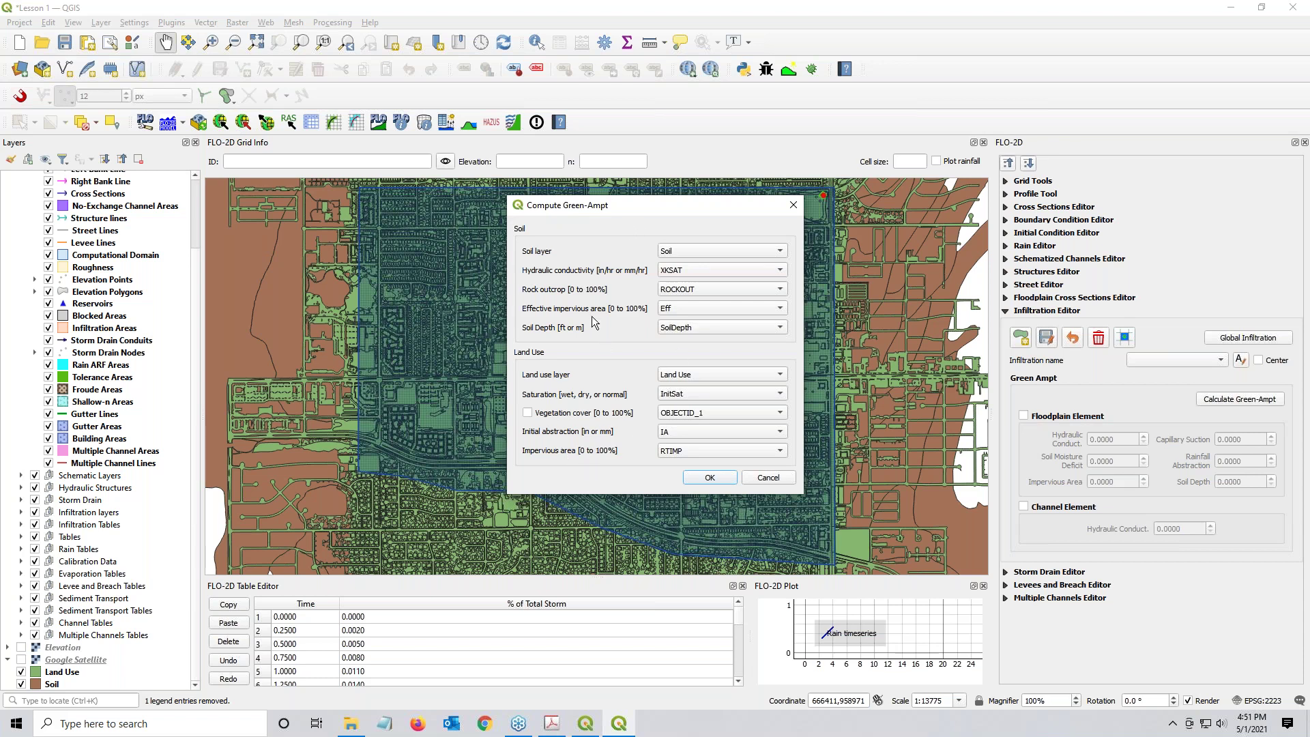
pyautogui.click(690, 250)
pyautogui.click(674, 338)
pyautogui.click(621, 452)
pyautogui.click(710, 479)
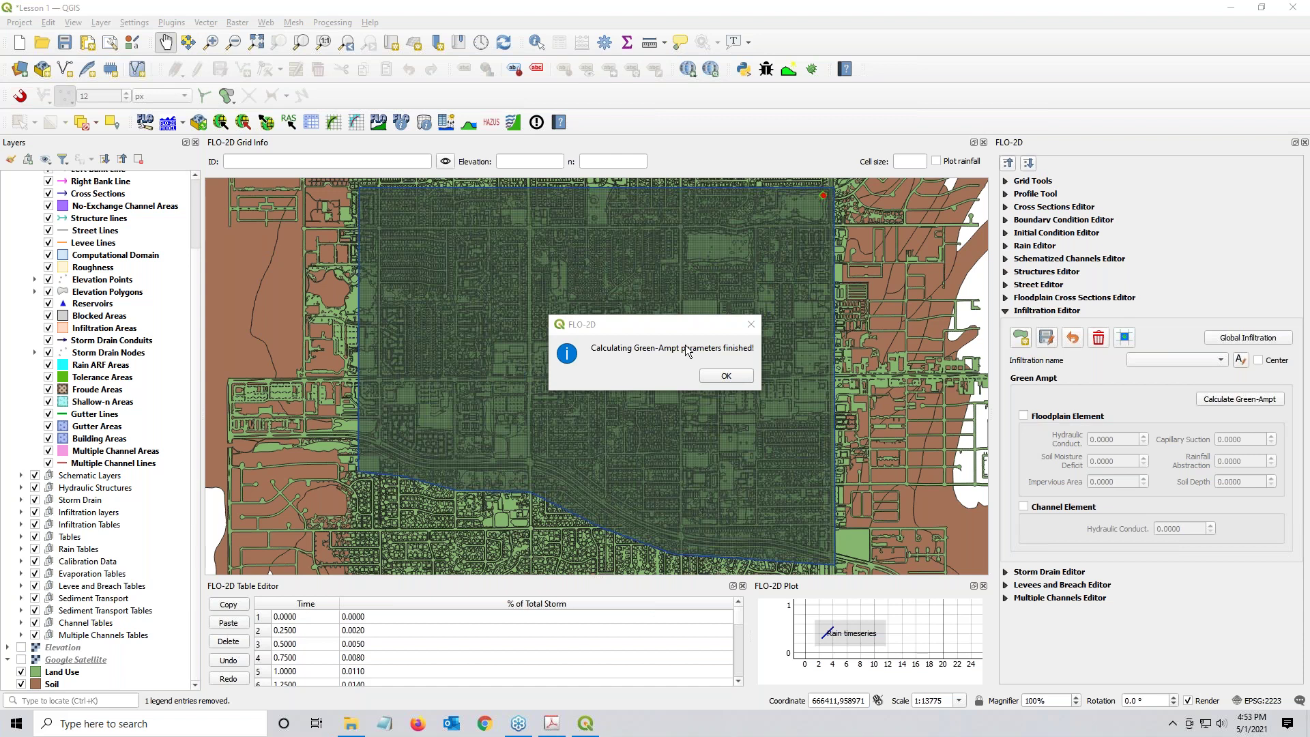
pyautogui.click(723, 378)
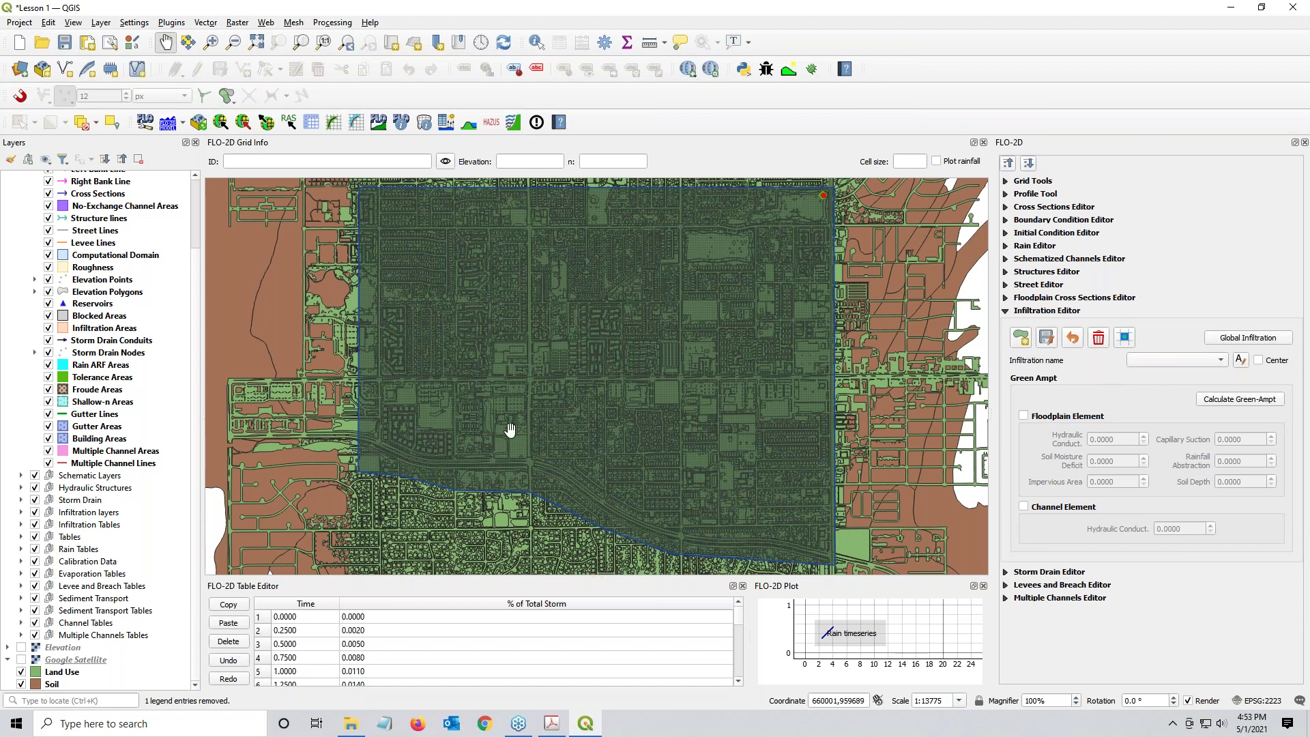
# Step: Hide the Land Use and Soil layers and toggle the Areas Green Ampt infiltration layer to check its coverage
pyautogui.click(21, 673)
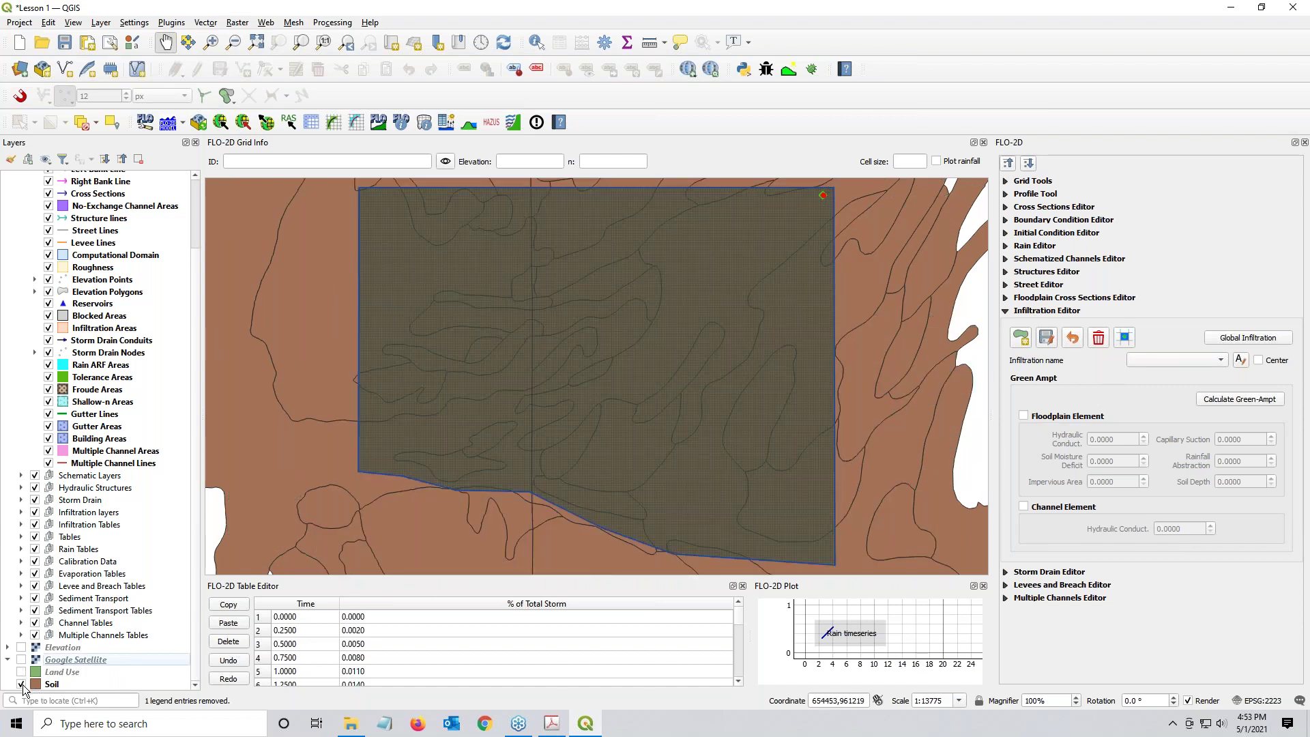
pyautogui.click(22, 684)
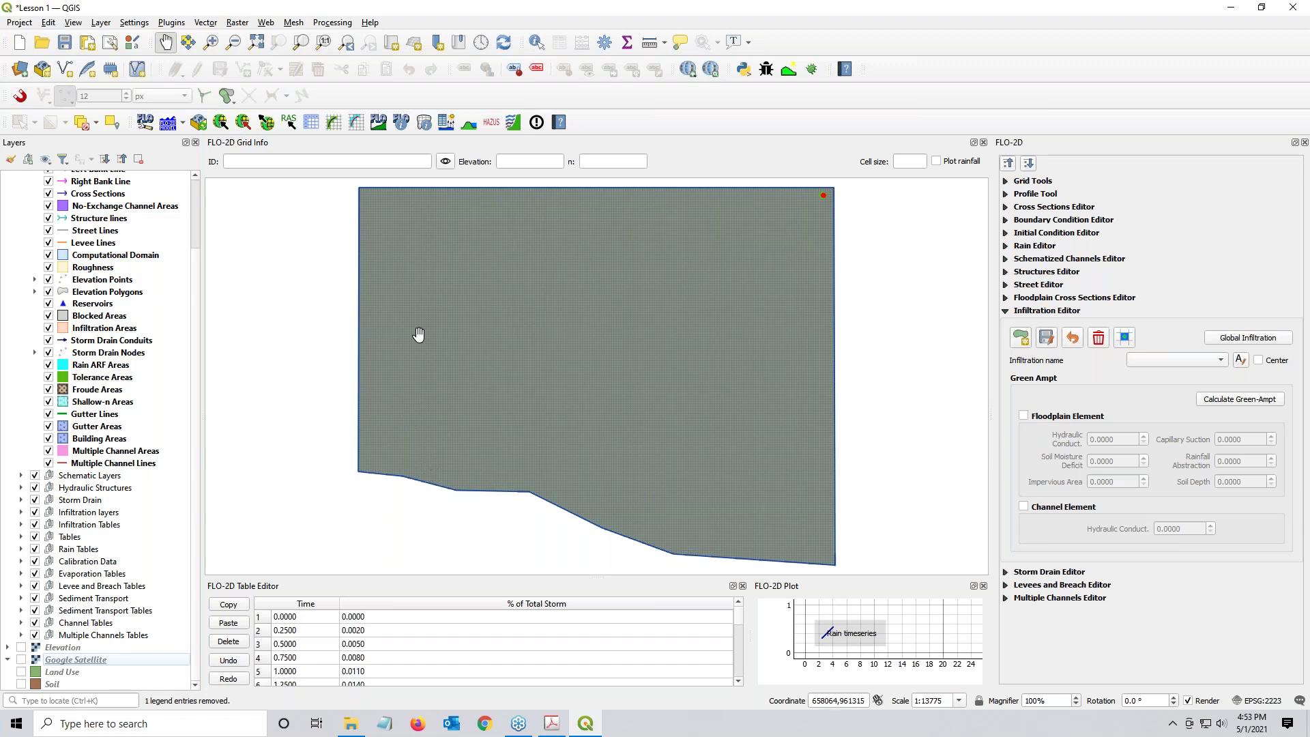
pyautogui.click(21, 512)
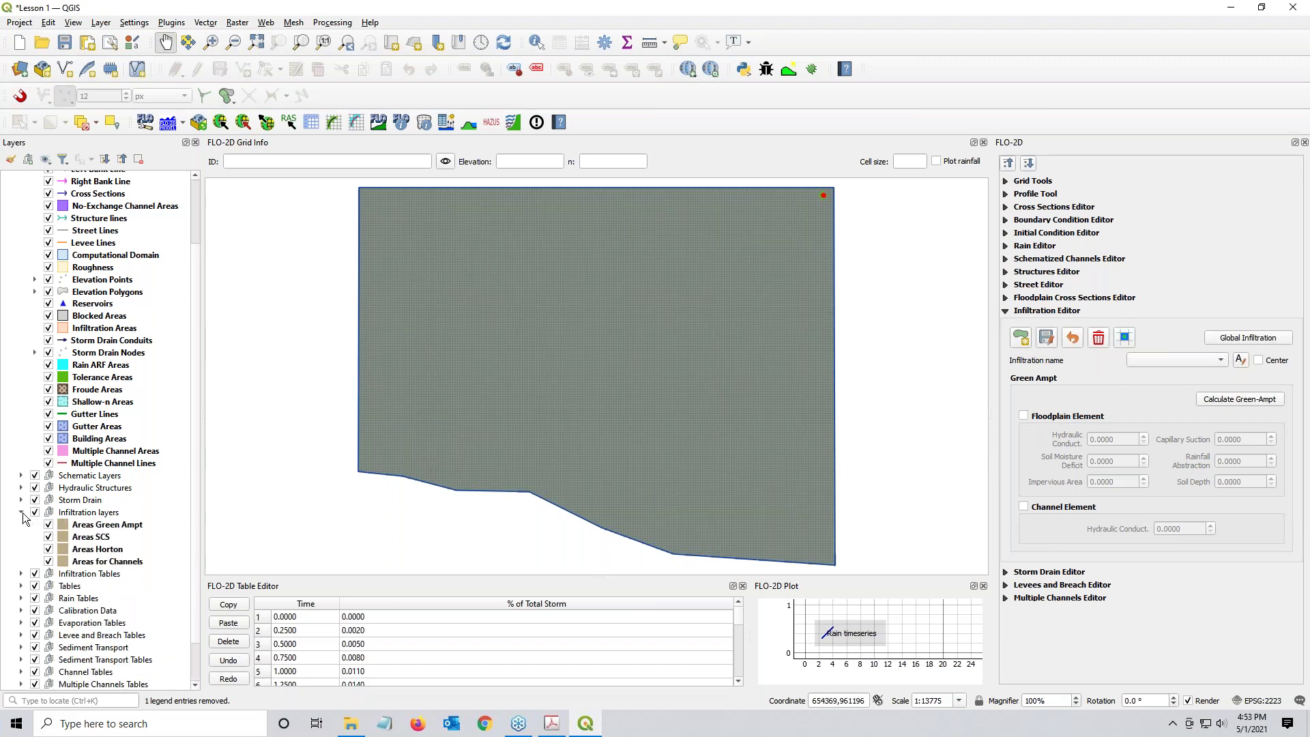
pyautogui.click(111, 525)
pyautogui.click(49, 524)
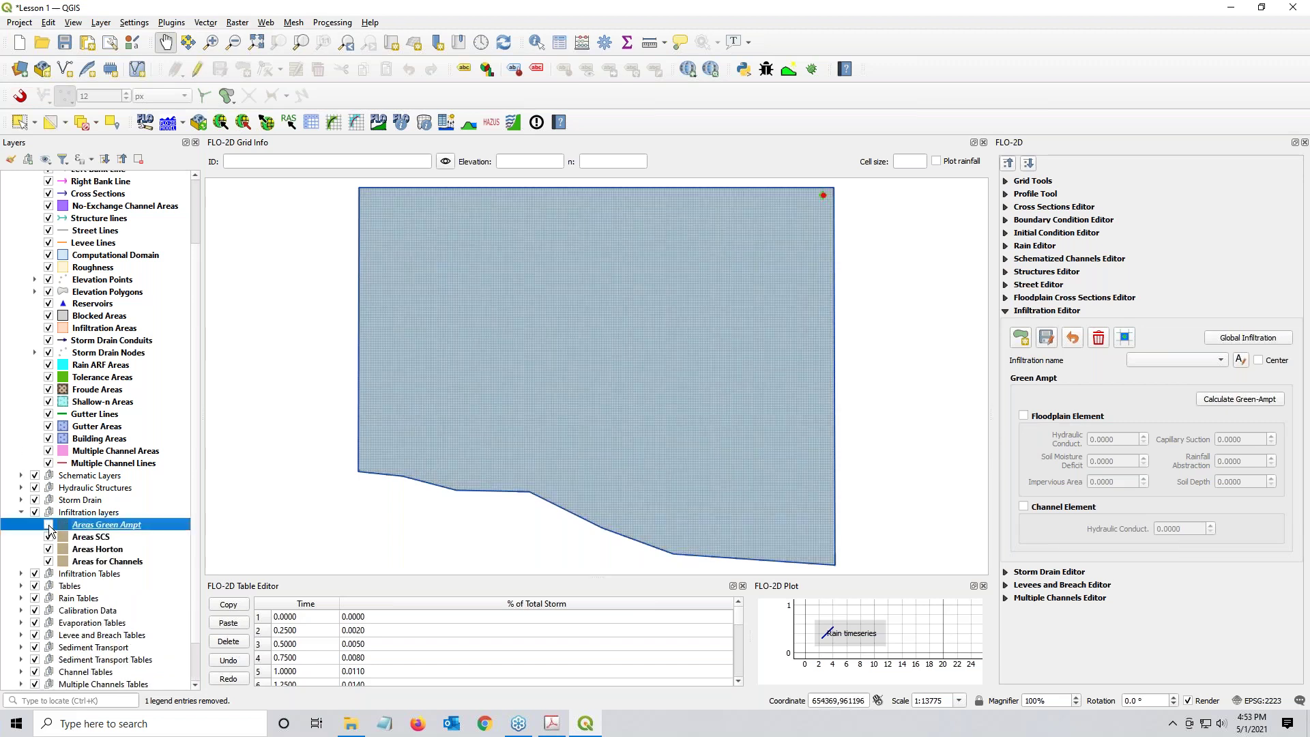
pyautogui.click(49, 525)
pyautogui.click(48, 525)
pyautogui.click(48, 525)
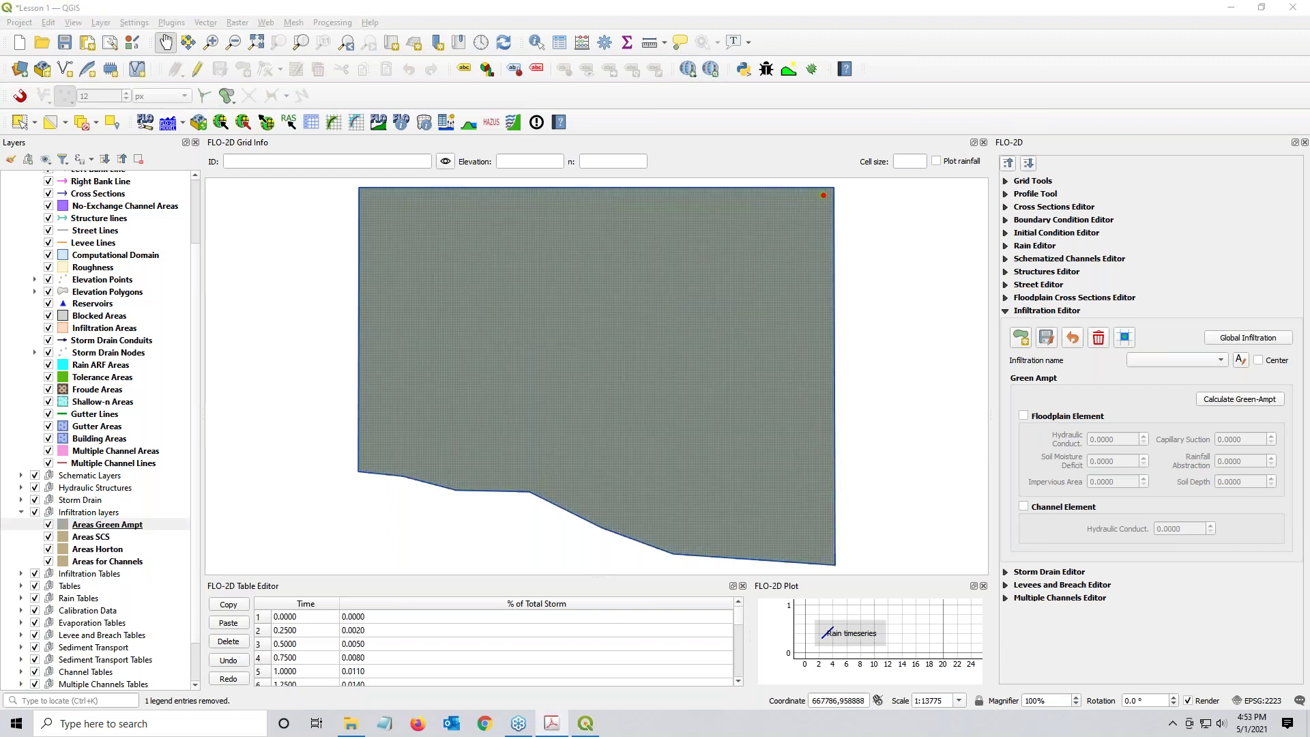
# Step: Set the control variables to Detailed Graphics display with the Infiltration switch on, checking Step 7 of the lesson PDF, and save them
pyautogui.click(311, 123)
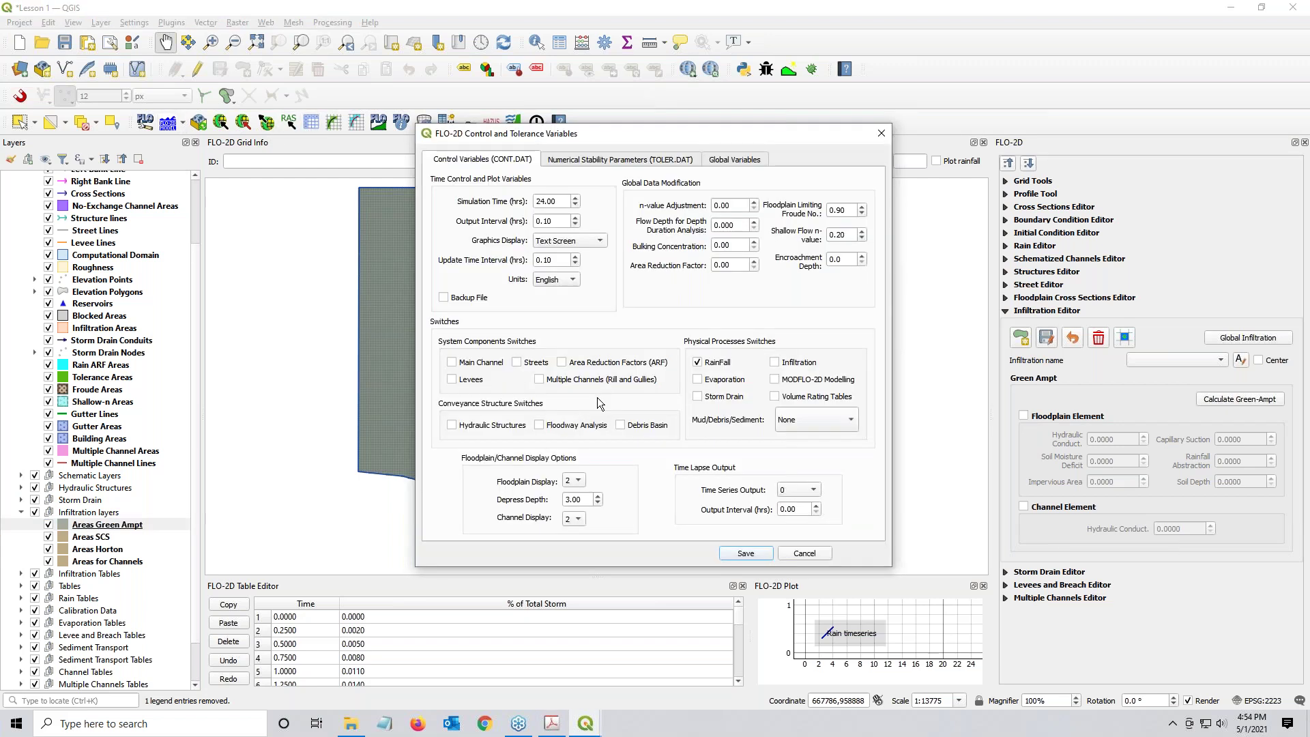
pyautogui.hotkey('alt', 'Tab')
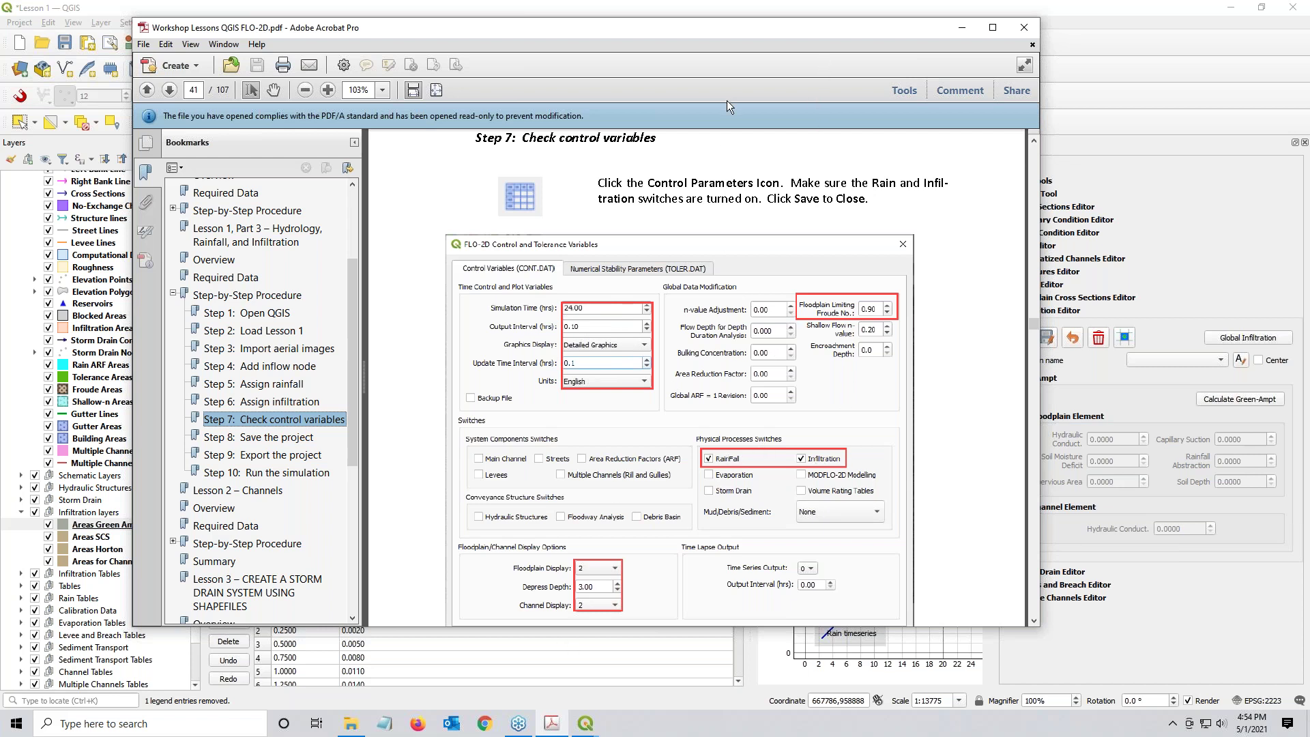
pyautogui.moveTo(727, 29); pyautogui.dragTo(1308, 219)
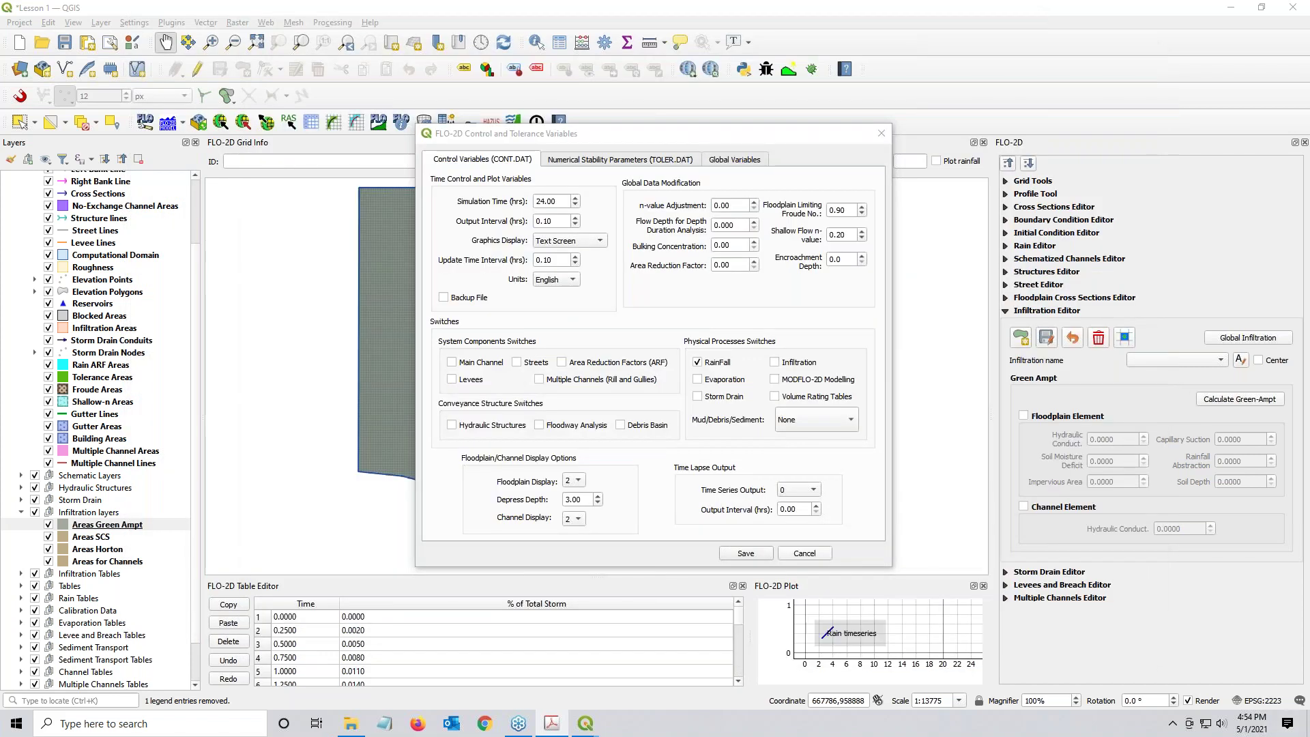
pyautogui.click(589, 242)
pyautogui.click(580, 267)
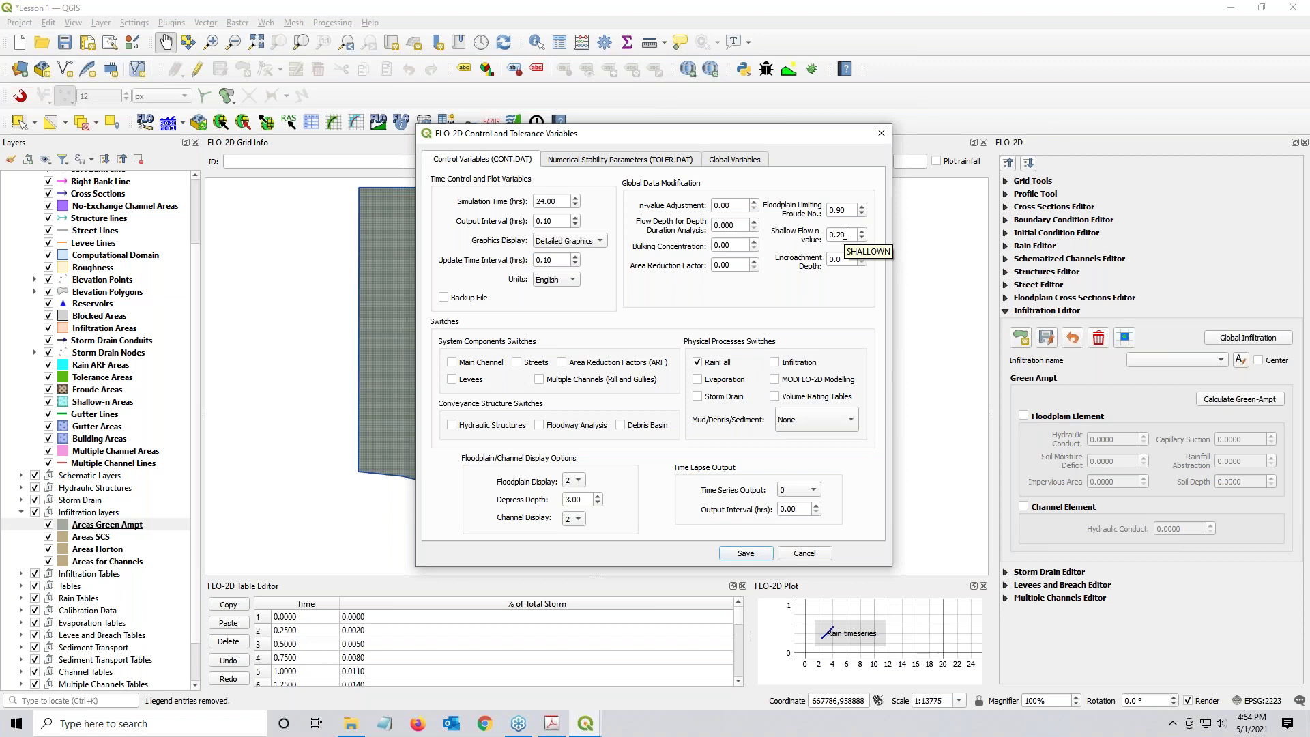
pyautogui.click(775, 362)
pyautogui.click(748, 555)
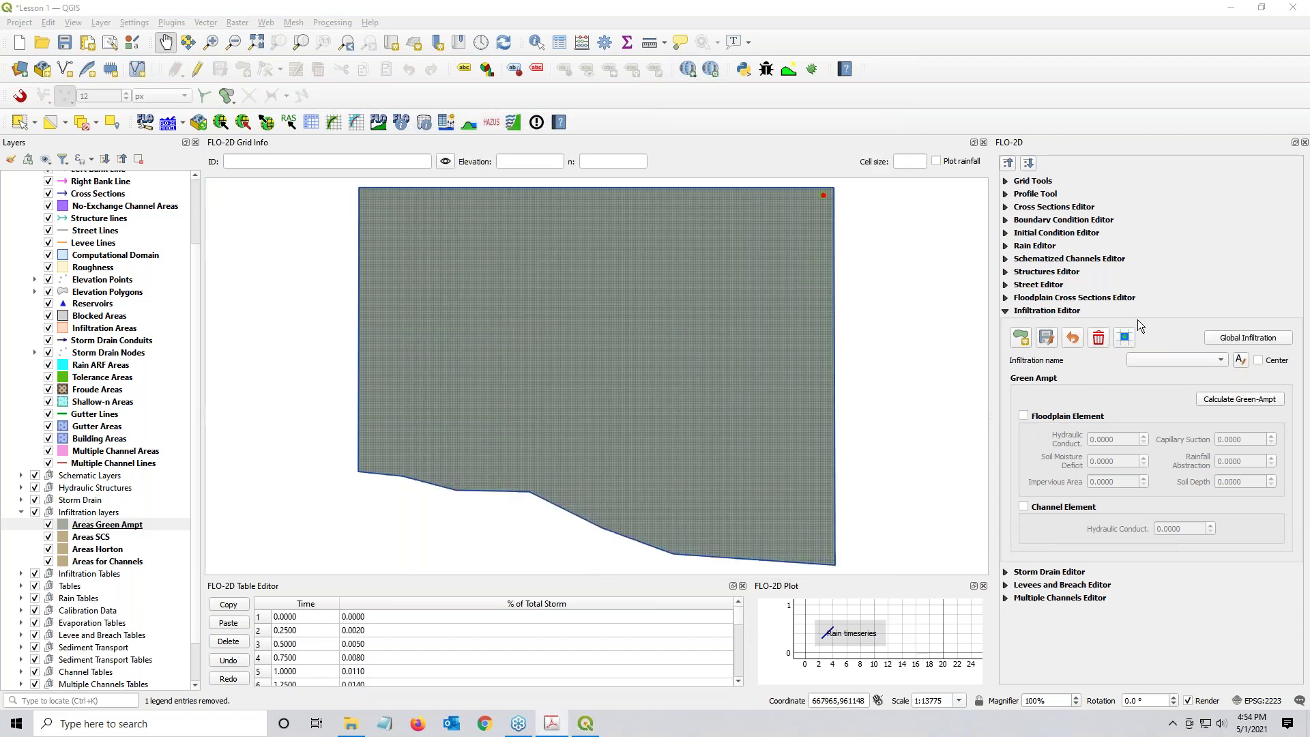
# Step: Examine the Areas Green Ampt attribute table, covering the hydc, soils, dtheta, soil_depth, abstrinf and rtimpf fields
pyautogui.rightClick(97, 525)
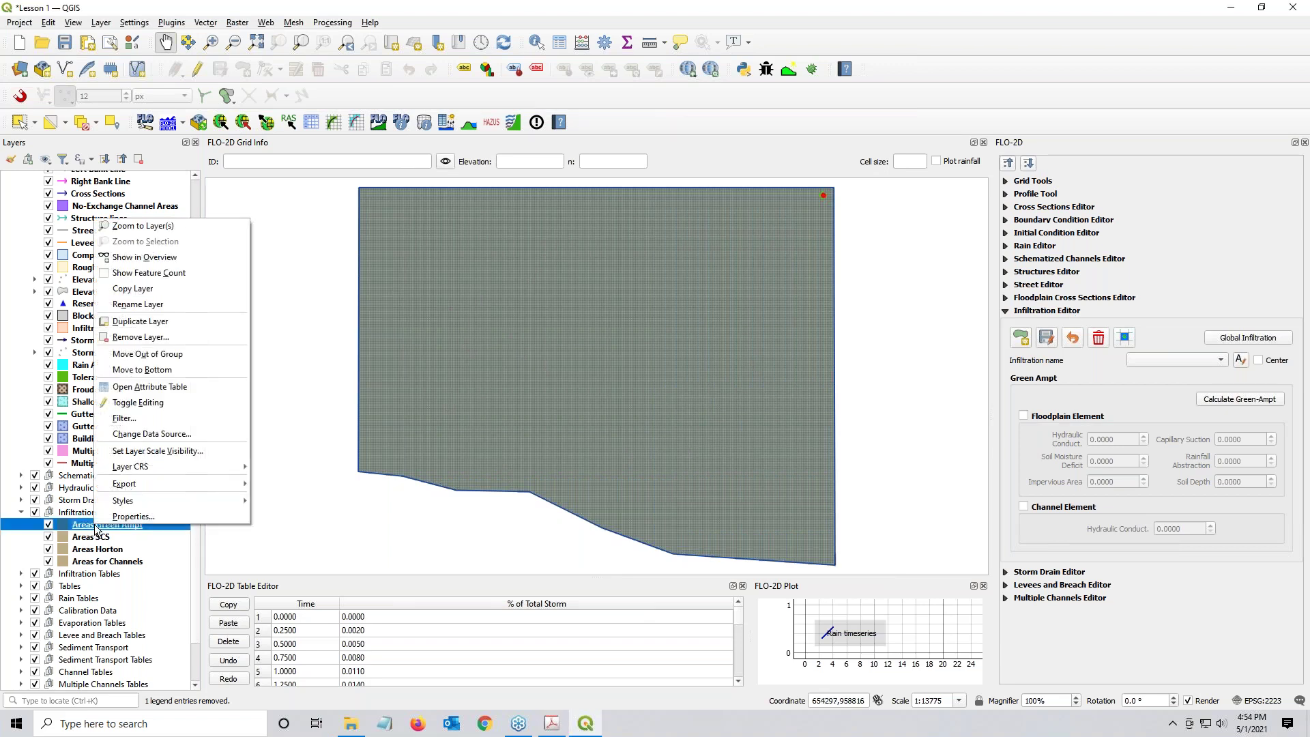
pyautogui.click(132, 393)
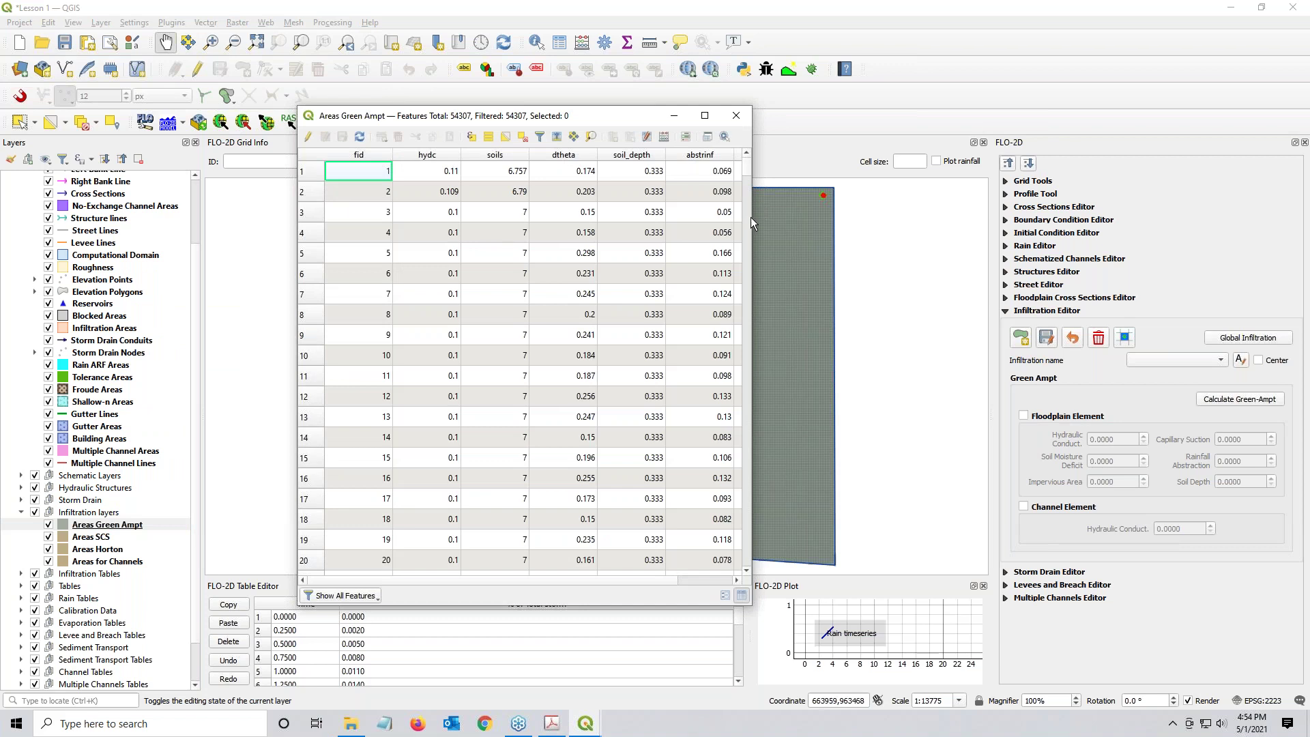
pyautogui.moveTo(750, 217); pyautogui.dragTo(863, 242)
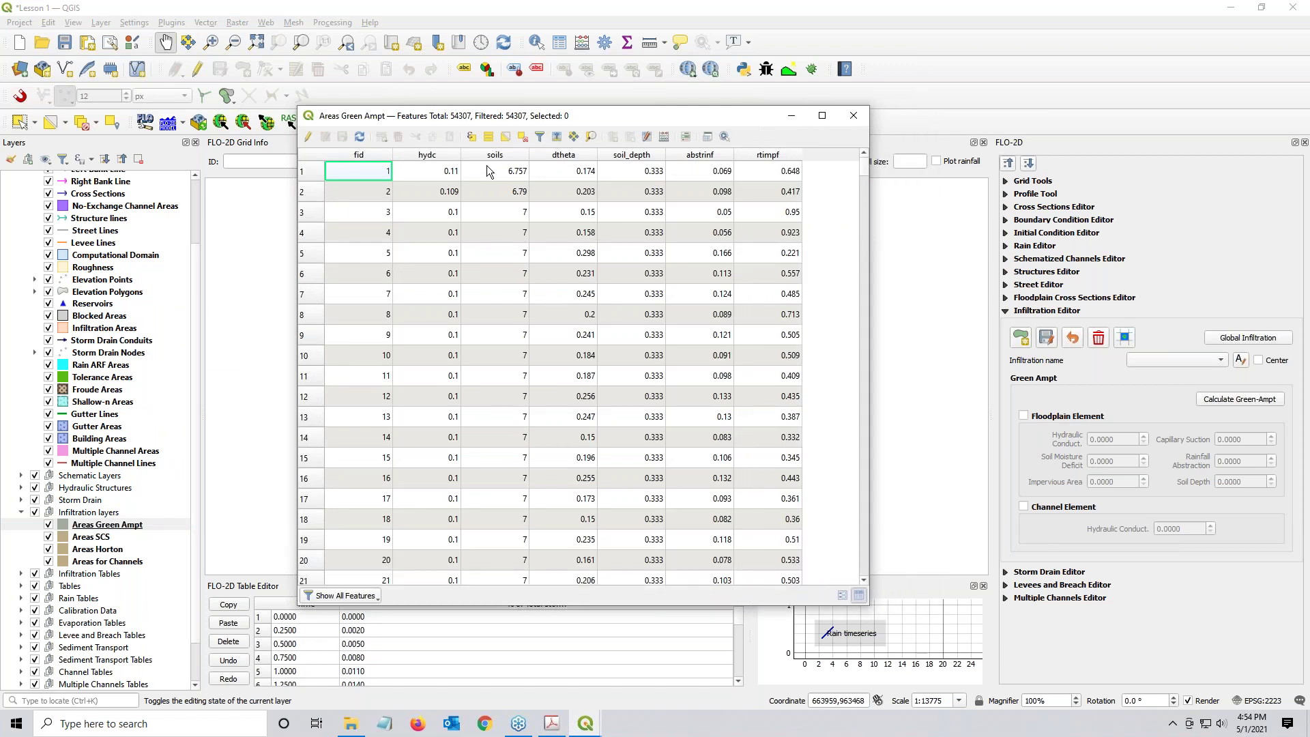
pyautogui.click(421, 157)
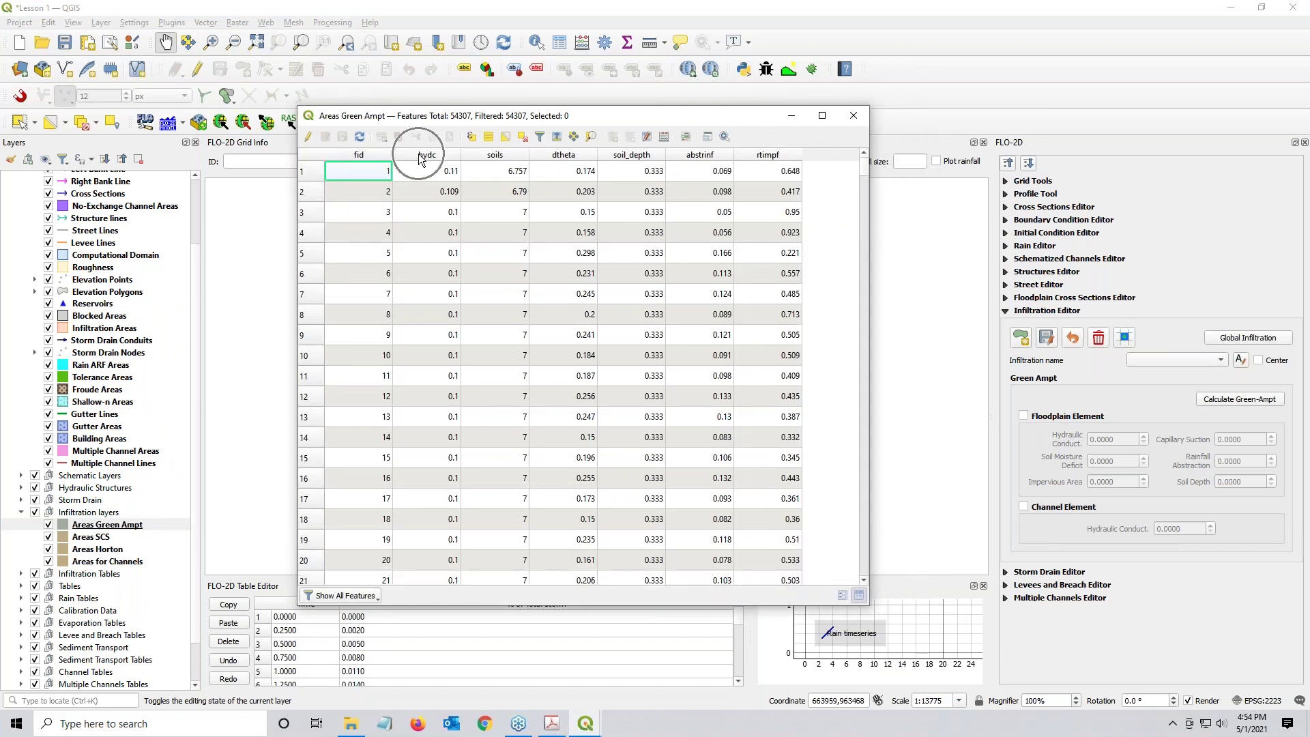
pyautogui.click(487, 159)
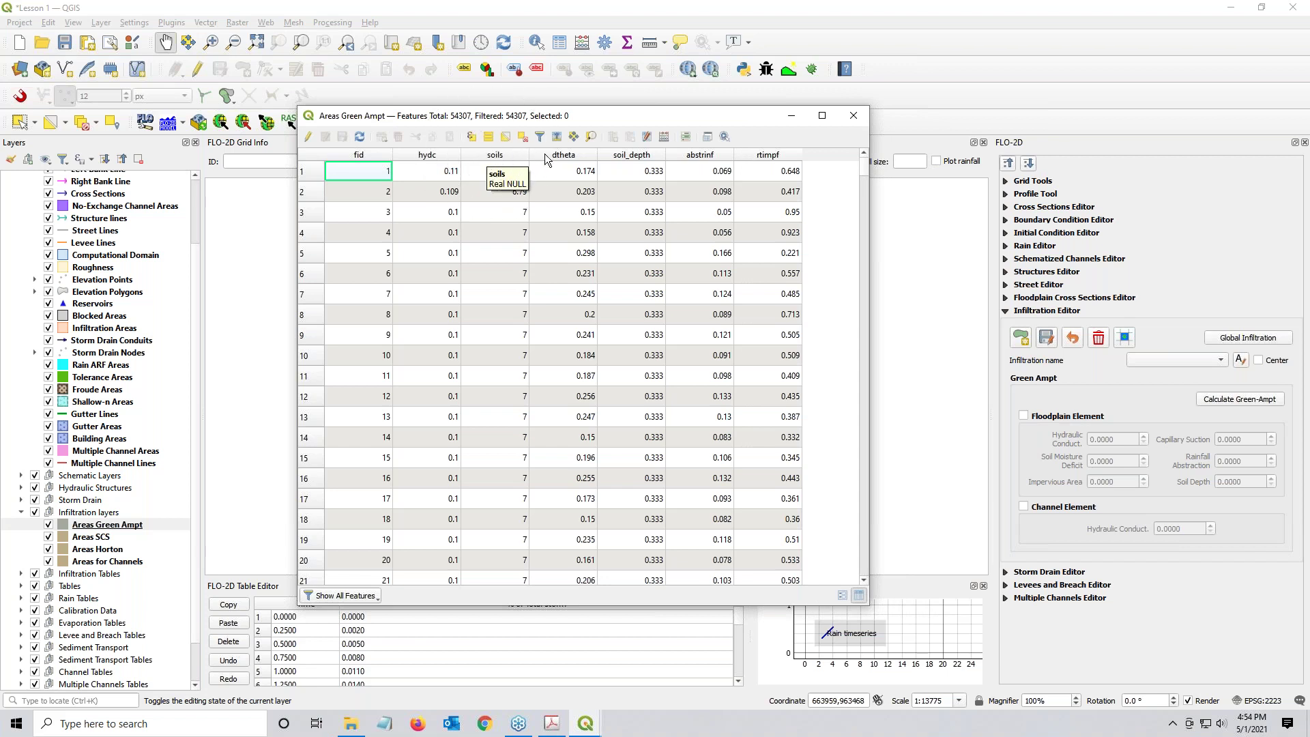
pyautogui.click(616, 156)
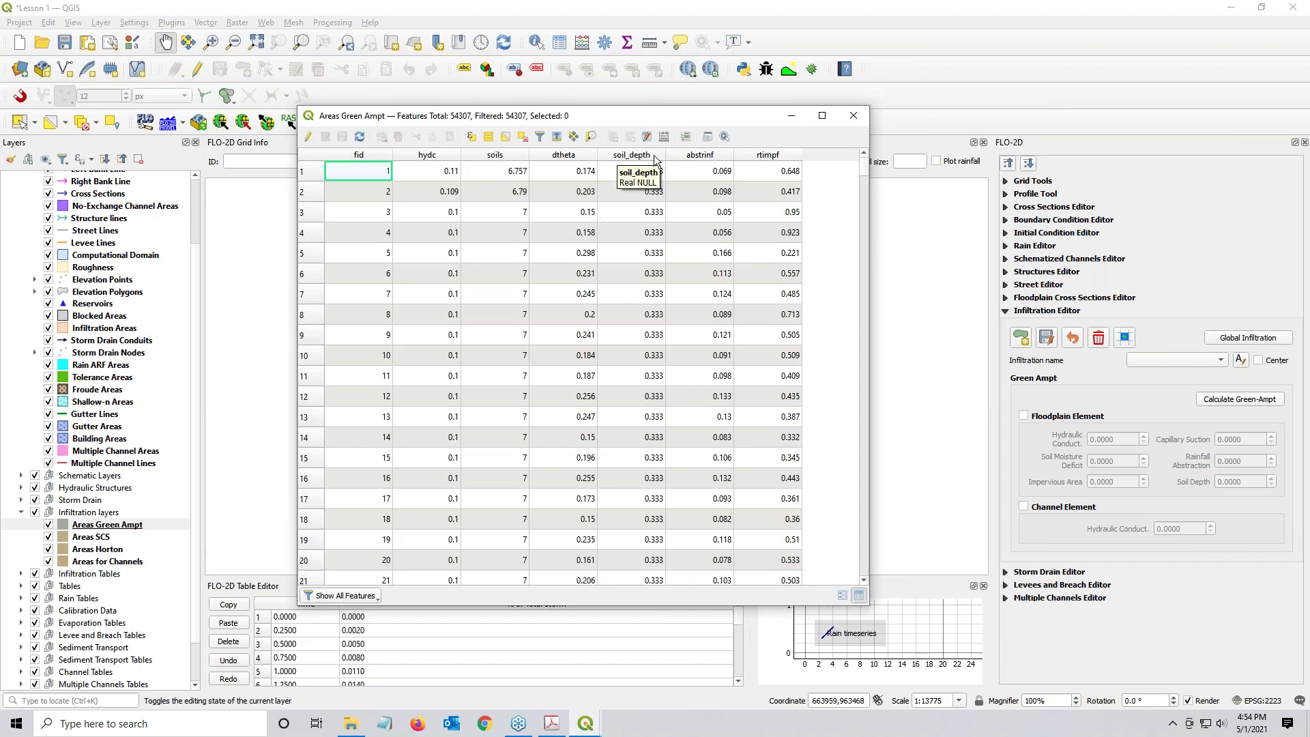
pyautogui.click(691, 157)
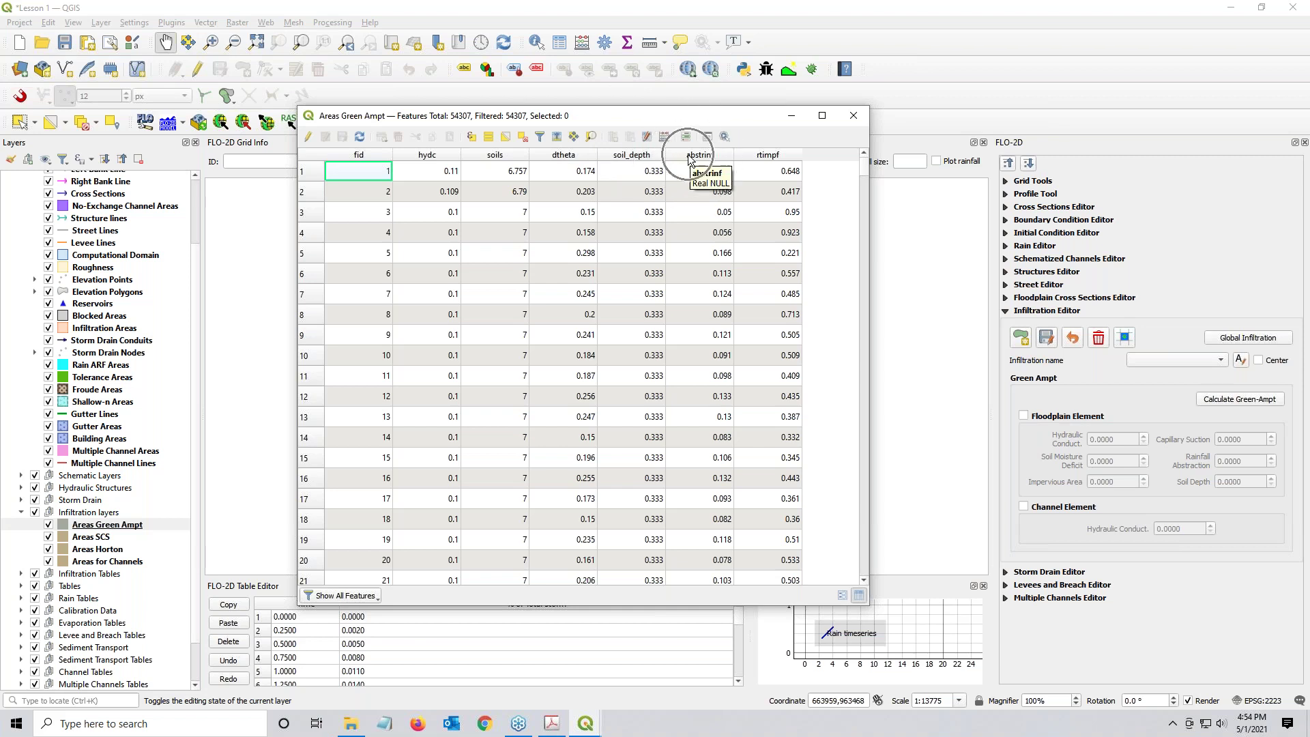
pyautogui.click(772, 160)
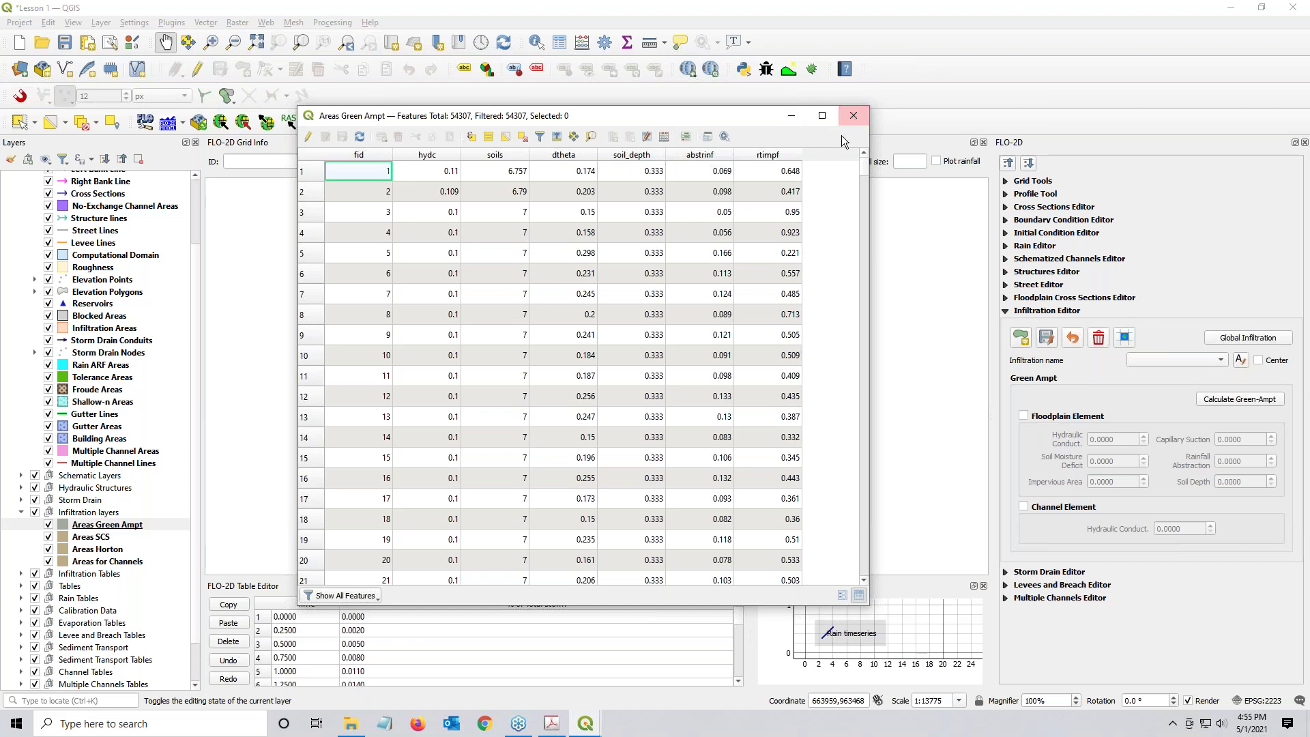
pyautogui.click(854, 116)
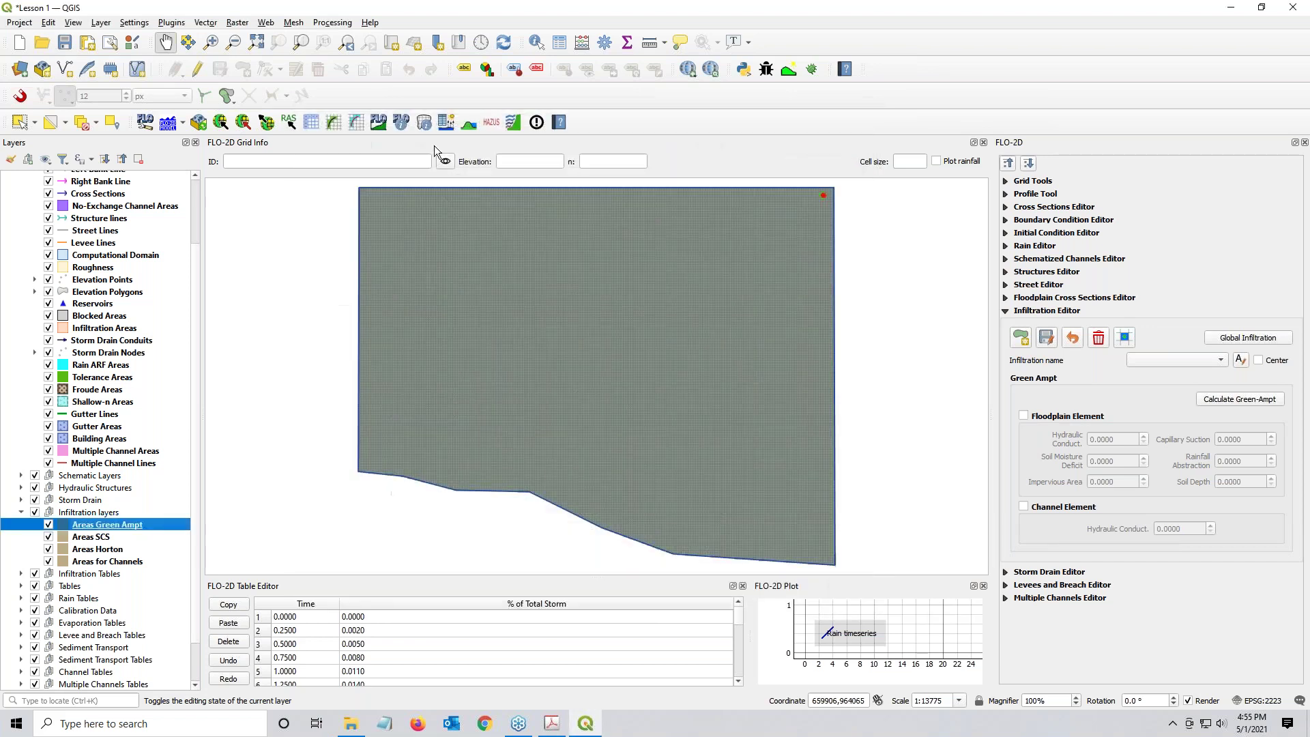
# Step: Export the FLO-2D model's inflow, rain, infiltration, Manning's n and topo data to the QGIS Lesson 1 Export folder
pyautogui.click(266, 127)
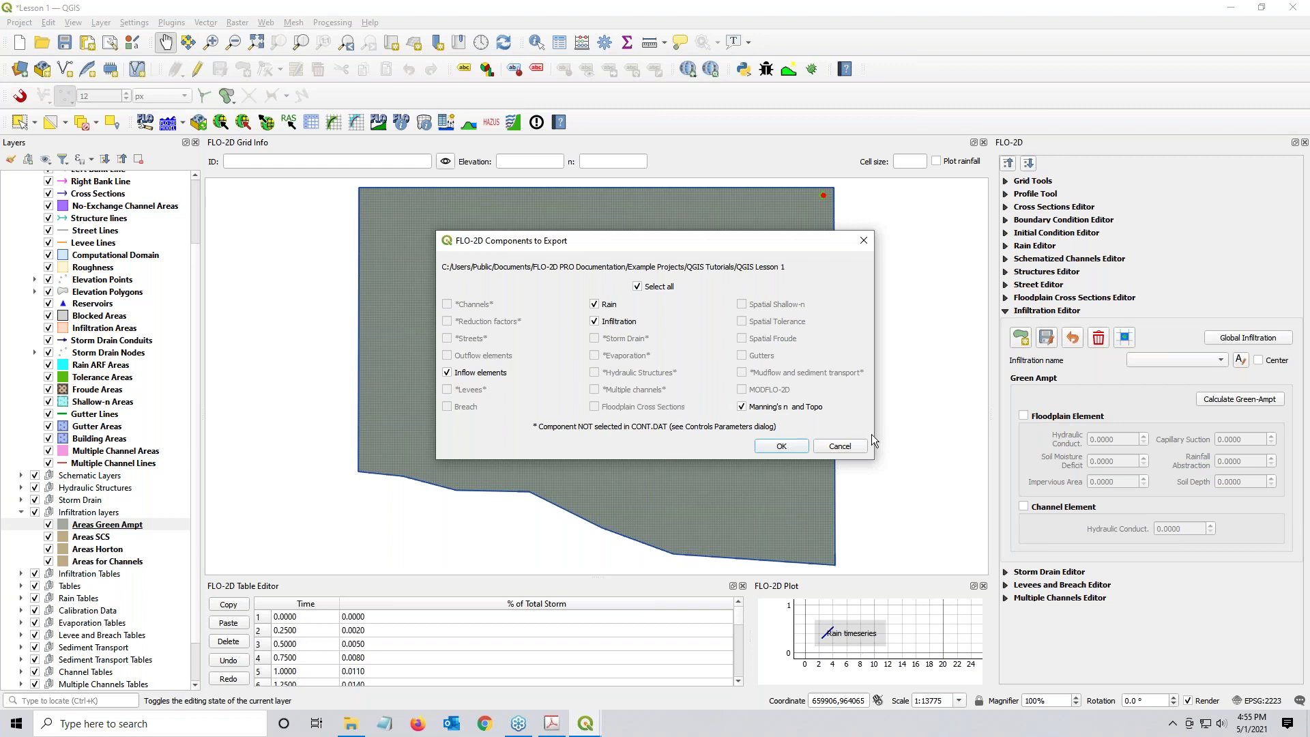
pyautogui.click(781, 446)
pyautogui.click(490, 236)
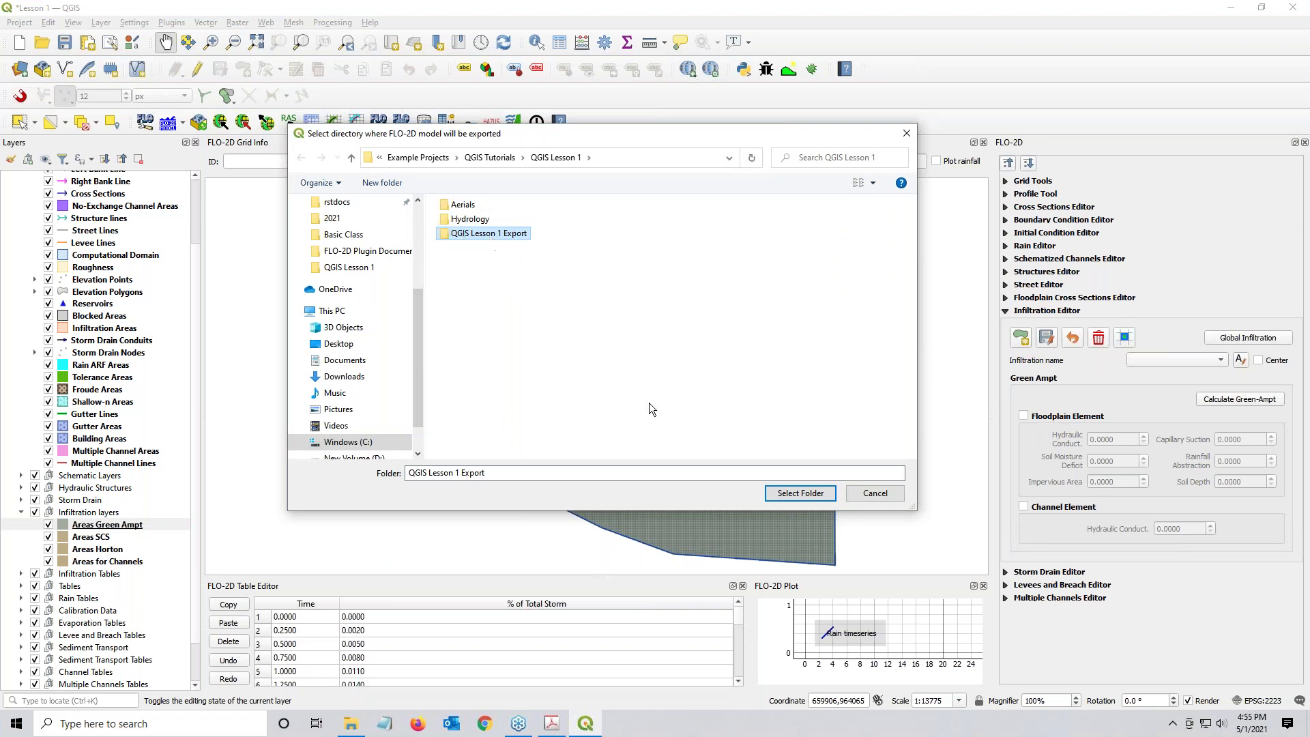
pyautogui.click(801, 493)
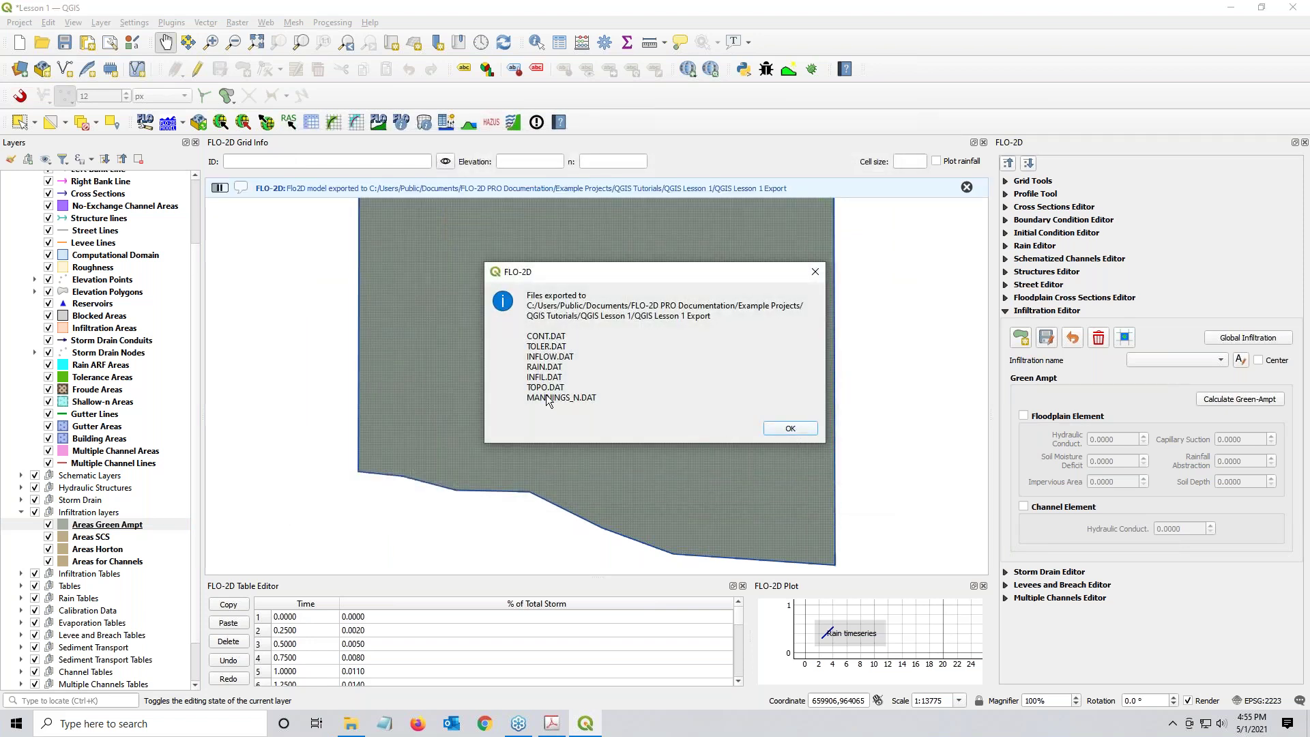
pyautogui.click(788, 427)
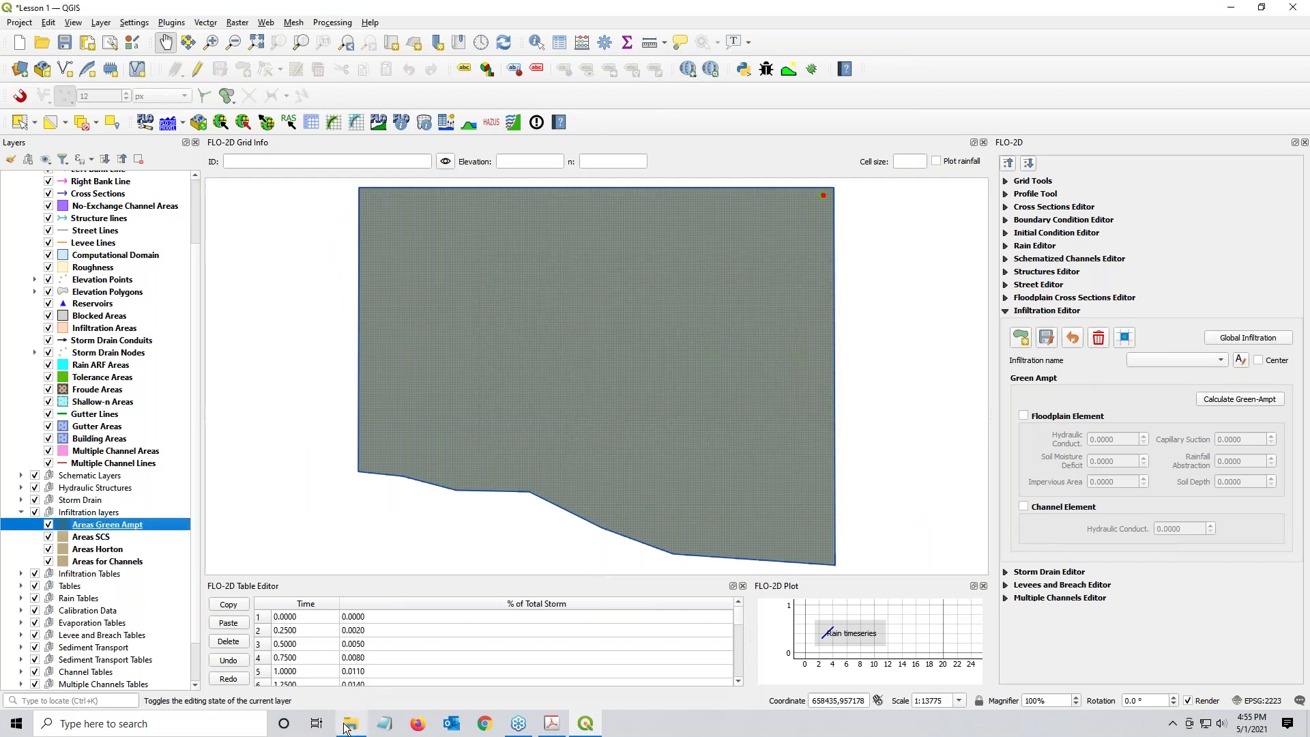
# Step: Switch to File Explorer, open the QGIS Lesson 1 Export folder and select the DAT files from CADPTS.DAT through TOPO.DAT
pyautogui.click(346, 727)
pyautogui.click(838, 149)
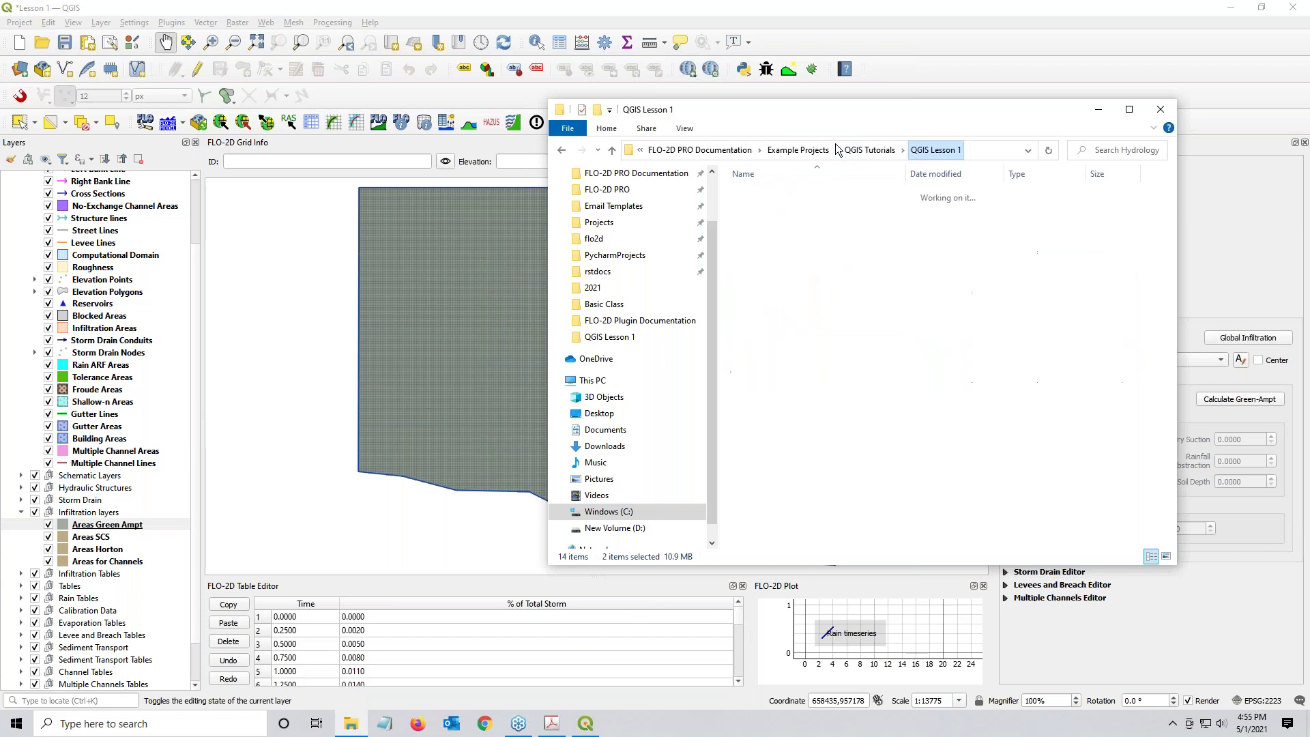
pyautogui.doubleClick(785, 222)
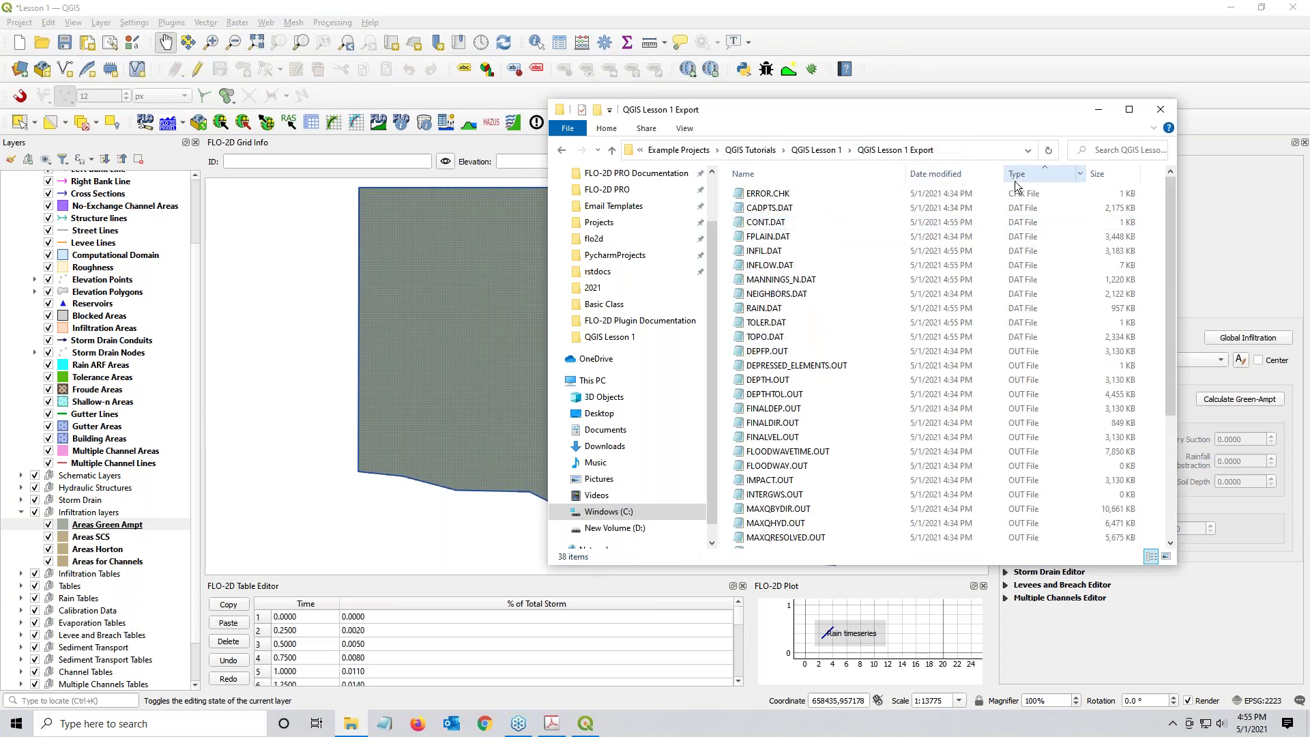
pyautogui.click(782, 207)
pyautogui.keyDown('shift'); pyautogui.click(782, 339); pyautogui.keyUp('shift')
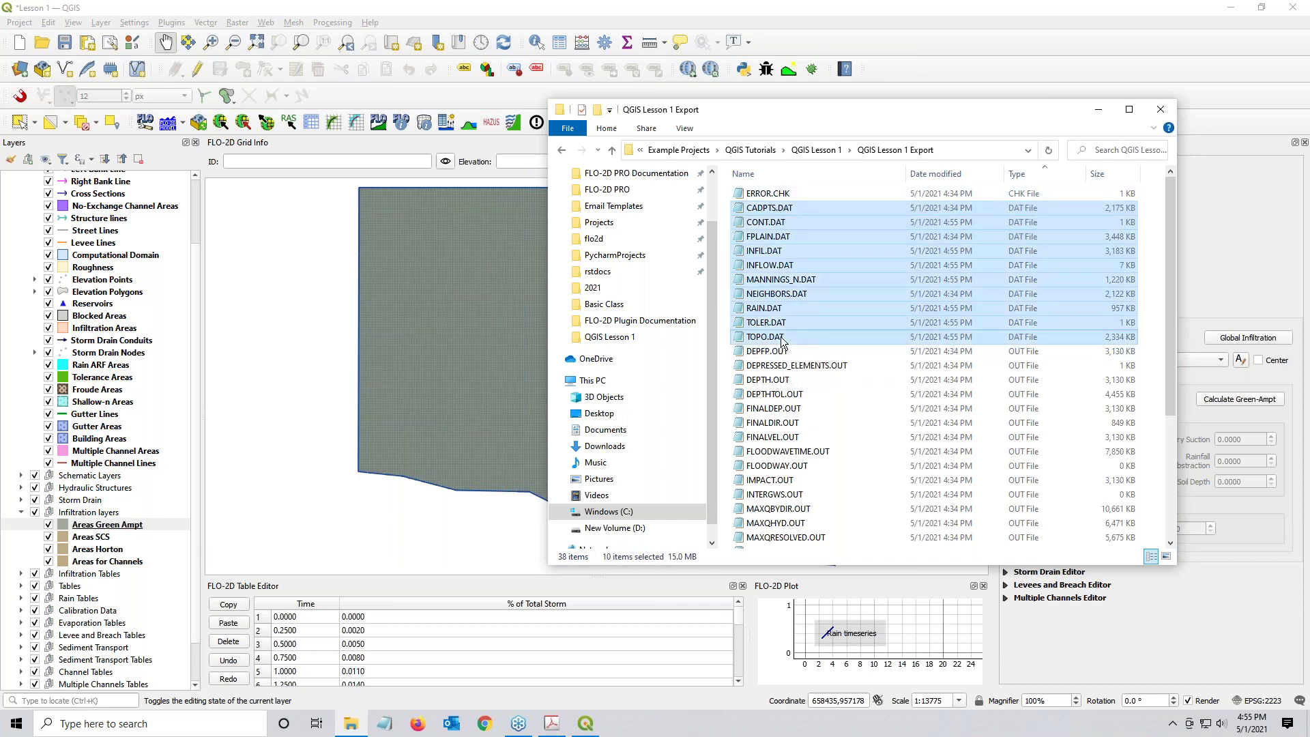
# Step: Review the individual files CADPTS.DAT, FPLAIN.DAT, NEIGHBORS.DAT and CONT.DAT, and select INFIL.DAT and RAIN.DAT together
pyautogui.click(797, 208)
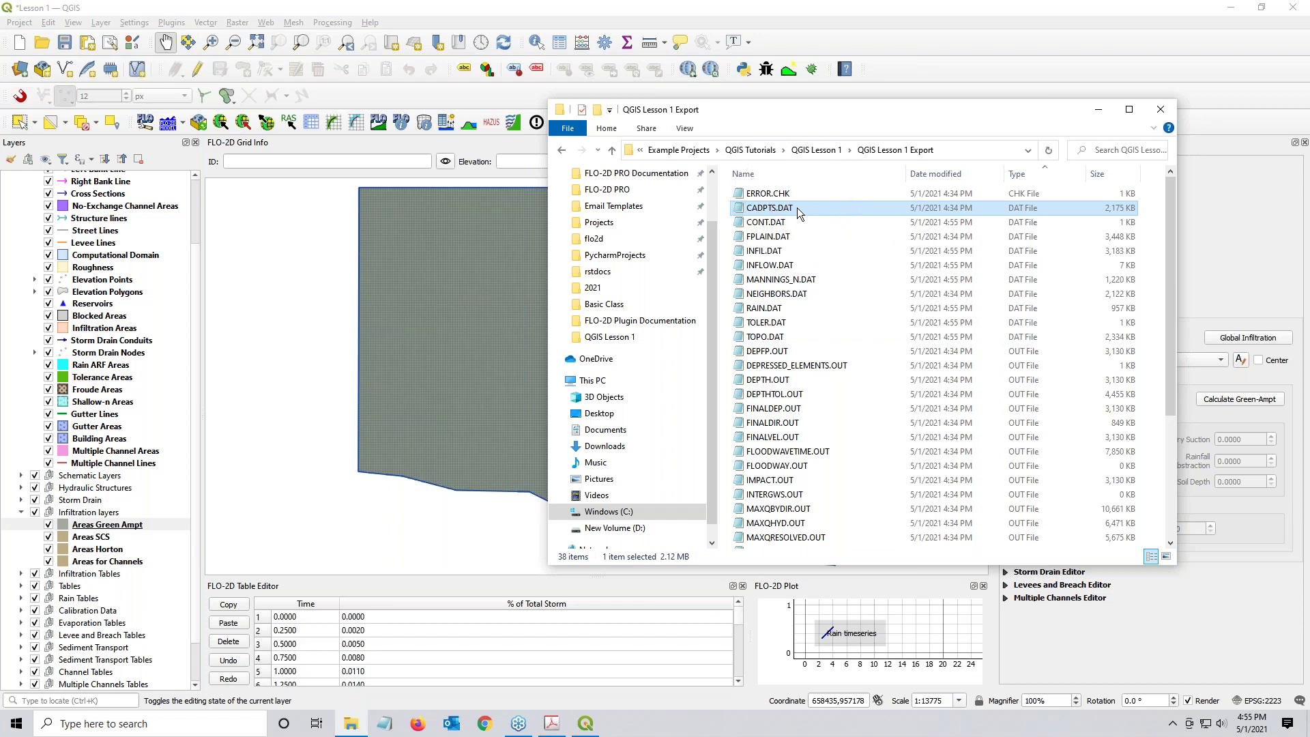
pyautogui.click(792, 236)
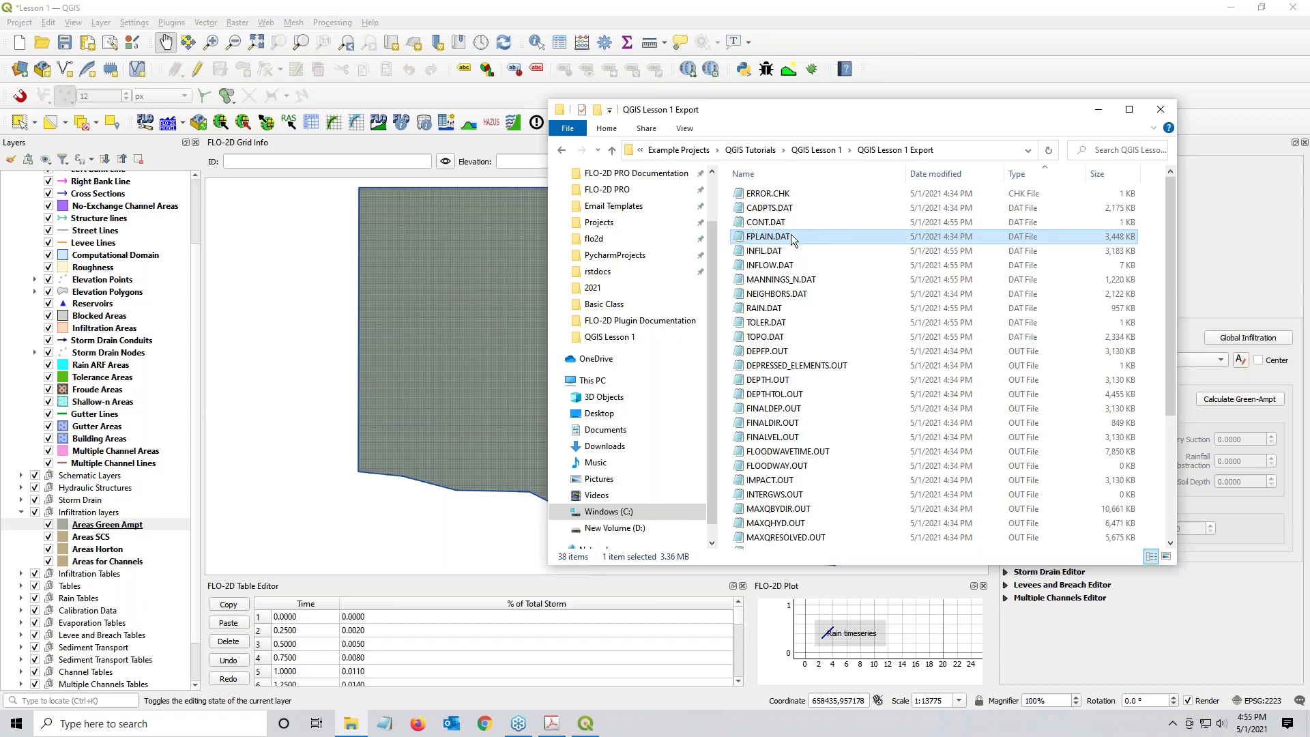
pyautogui.click(792, 294)
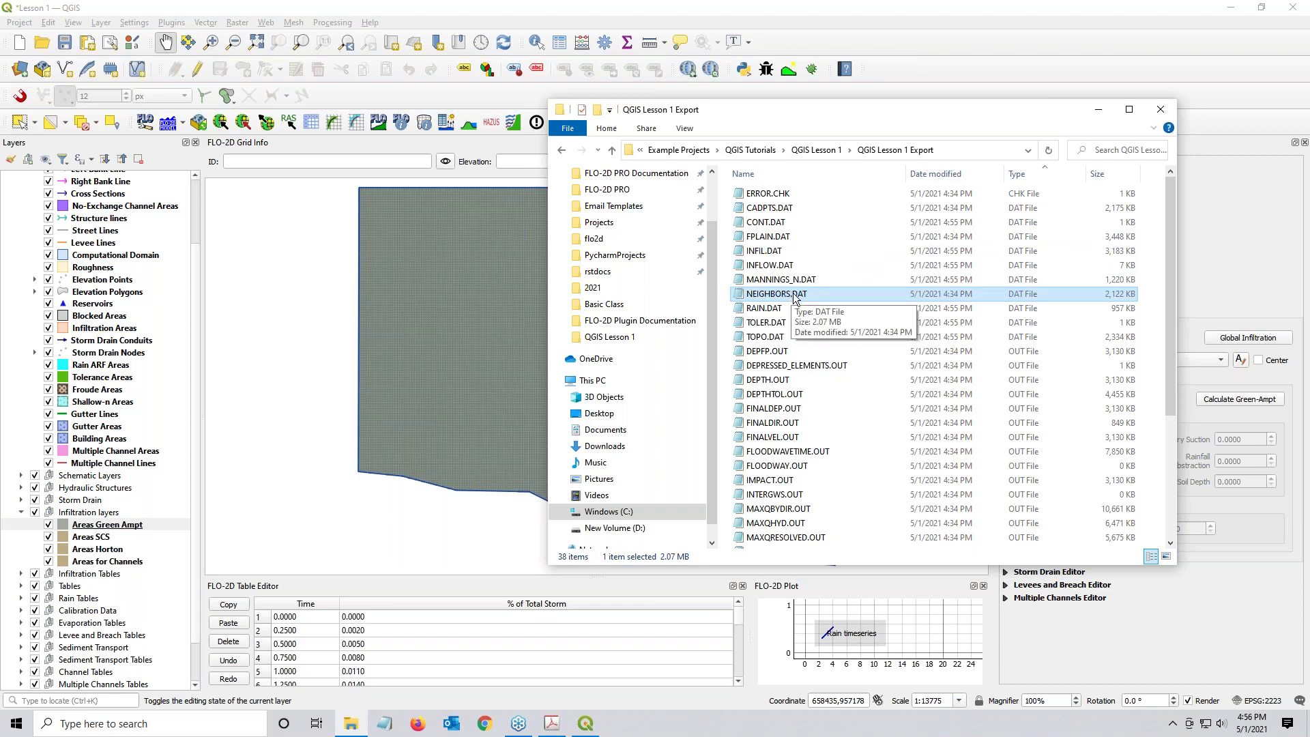
pyautogui.click(768, 224)
pyautogui.click(773, 254)
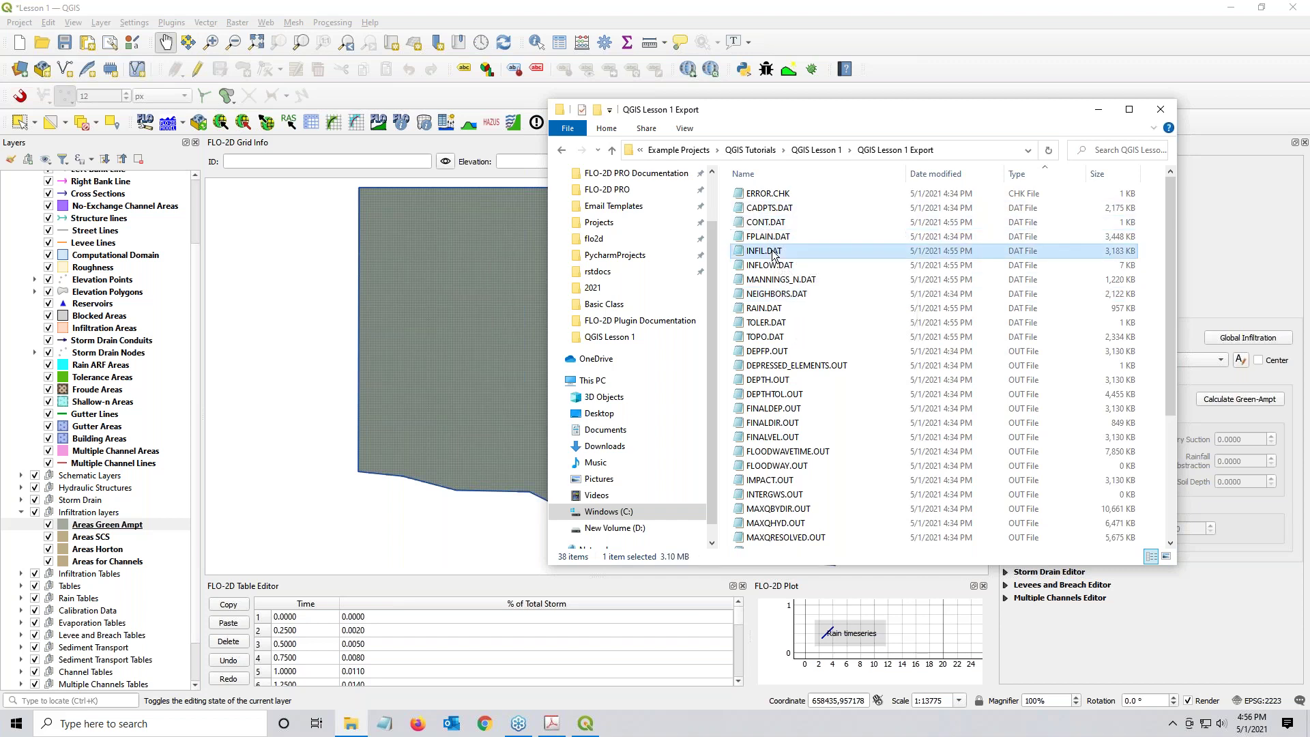
pyautogui.keyDown('ctrl'); pyautogui.click(767, 310); pyautogui.keyUp('ctrl')
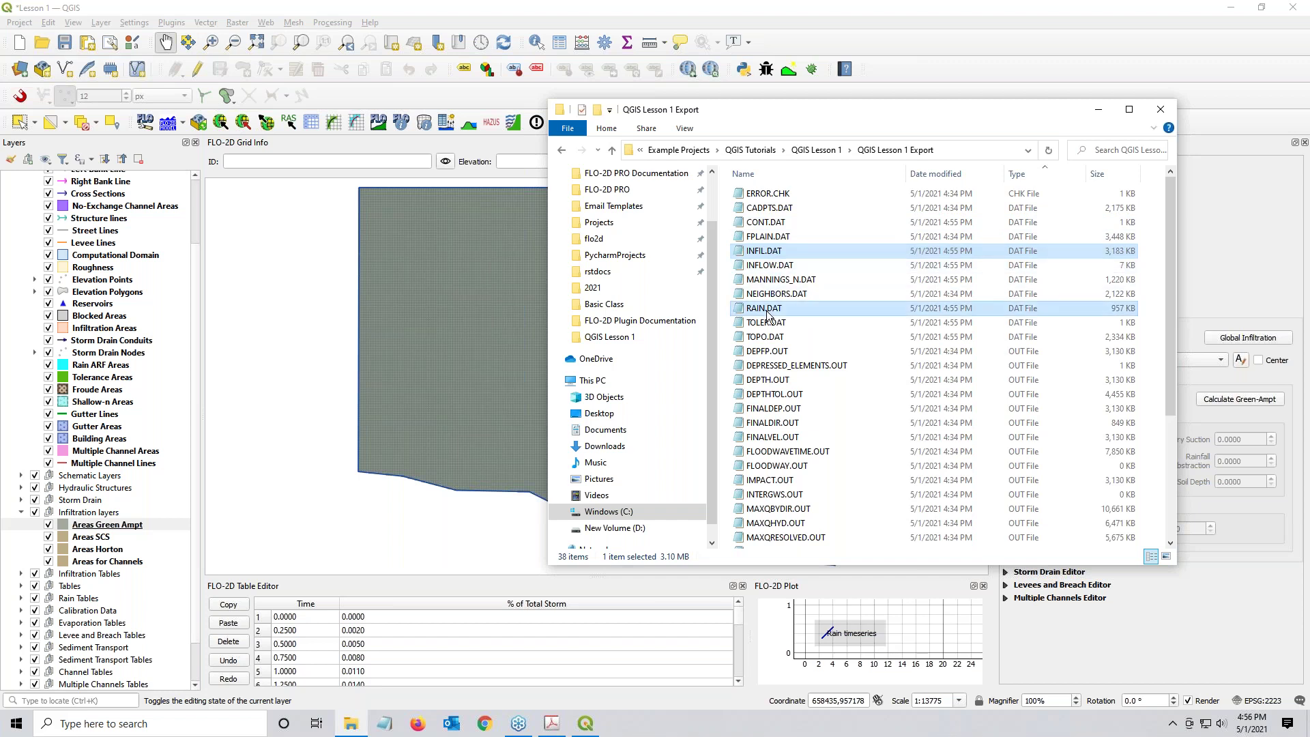
# Step: Add INFLOW.DAT to the selected INFIL.DAT and RAIN.DAT files and open all three in Notepad++
pyautogui.keyDown('ctrl'); pyautogui.click(772, 268); pyautogui.keyUp('ctrl')
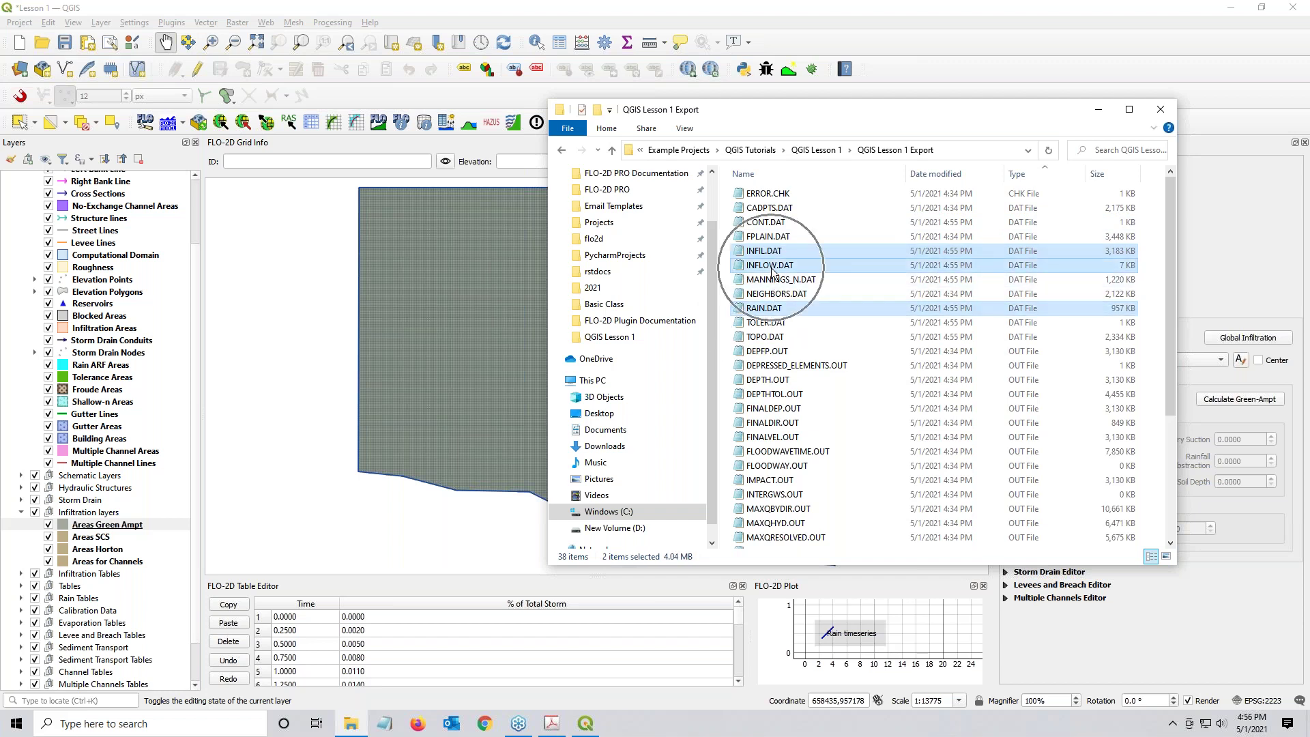
pyautogui.rightClick(772, 269)
pyautogui.click(791, 344)
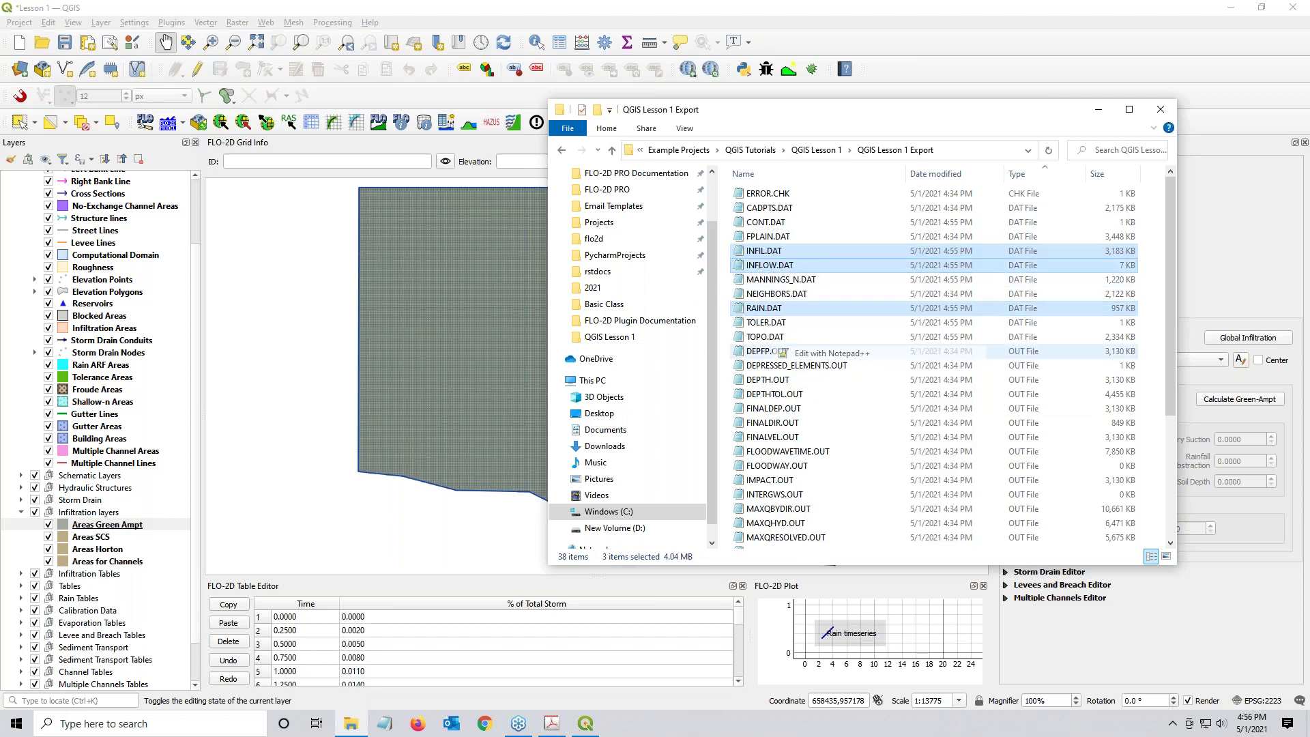
# Step: Examine INFLOW.DAT, checking the inflow grid element number in the first two lines and the hydrograph's time and discharge rows
pyautogui.click(37, 56)
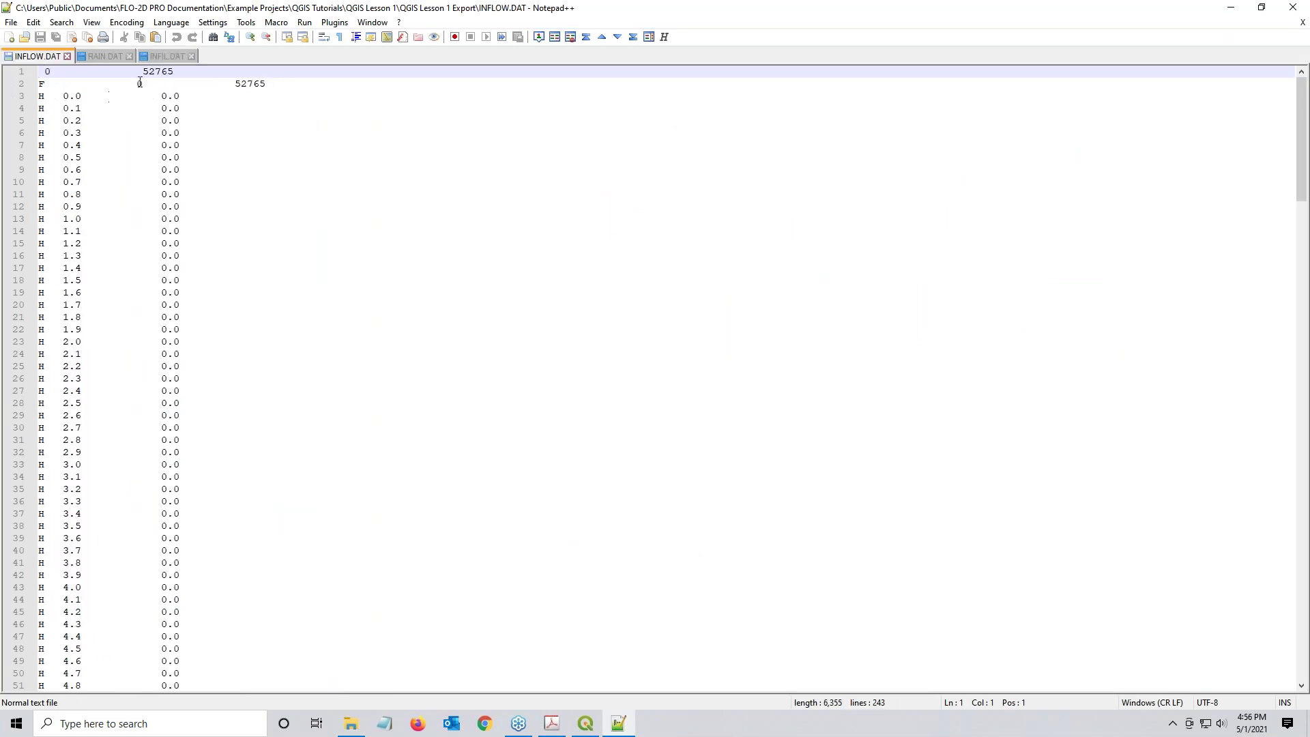
pyautogui.doubleClick(164, 71)
pyautogui.doubleClick(262, 84)
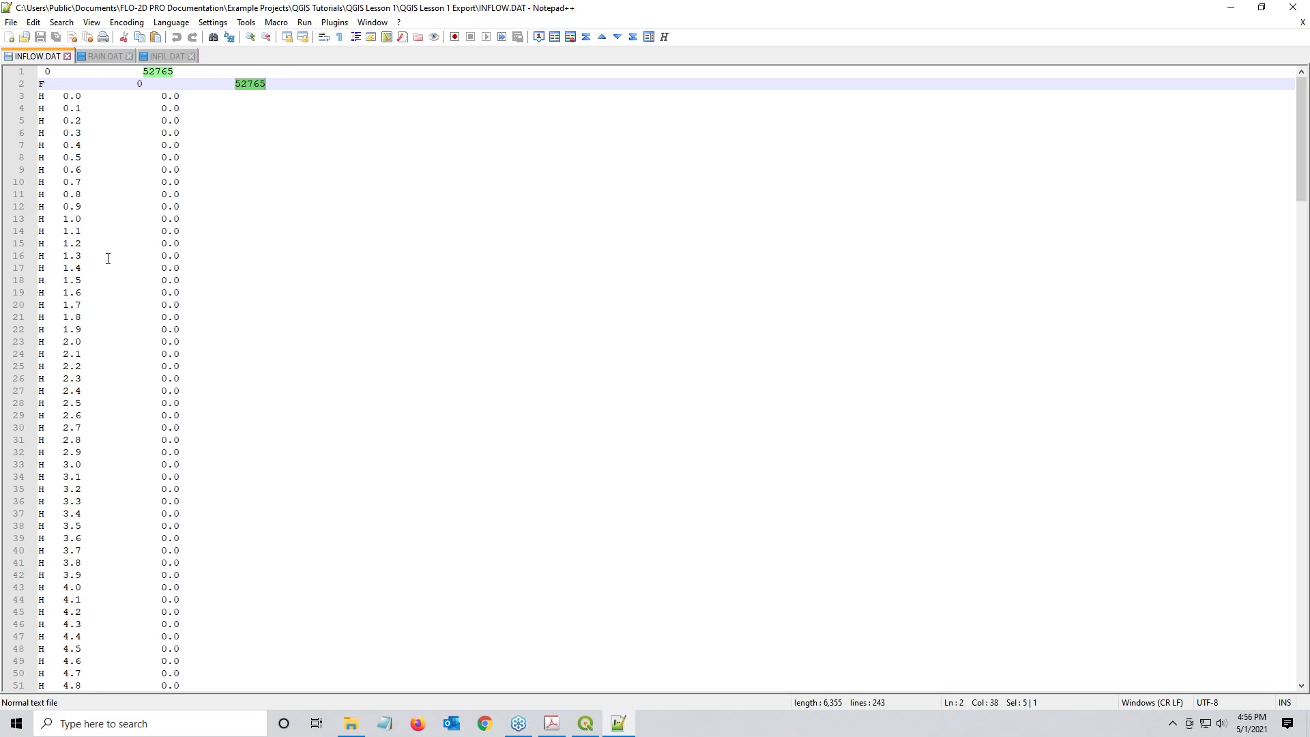
pyautogui.scroll(-1, 108, 259)
pyautogui.scroll(1, 23, 105)
pyautogui.scroll(-20, 164, 108)
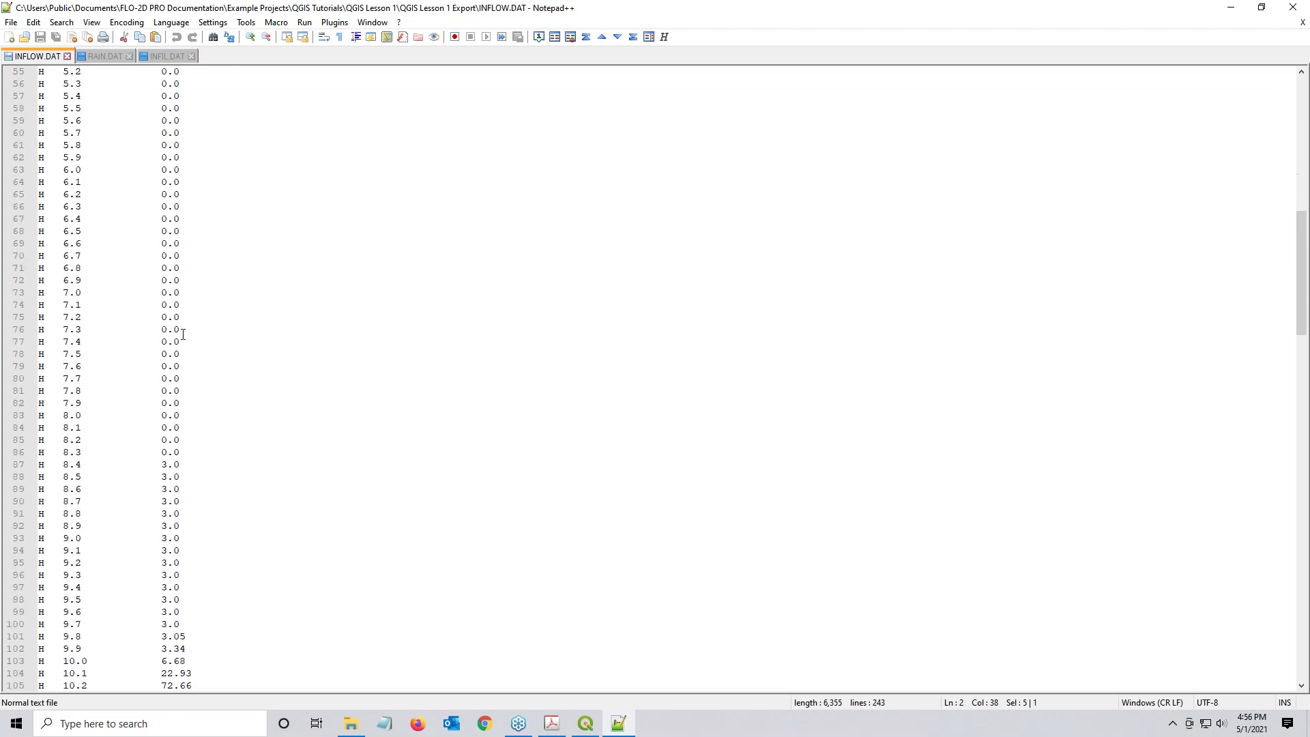
pyautogui.scroll(-5, 183, 331)
pyautogui.scroll(-4, 185, 332)
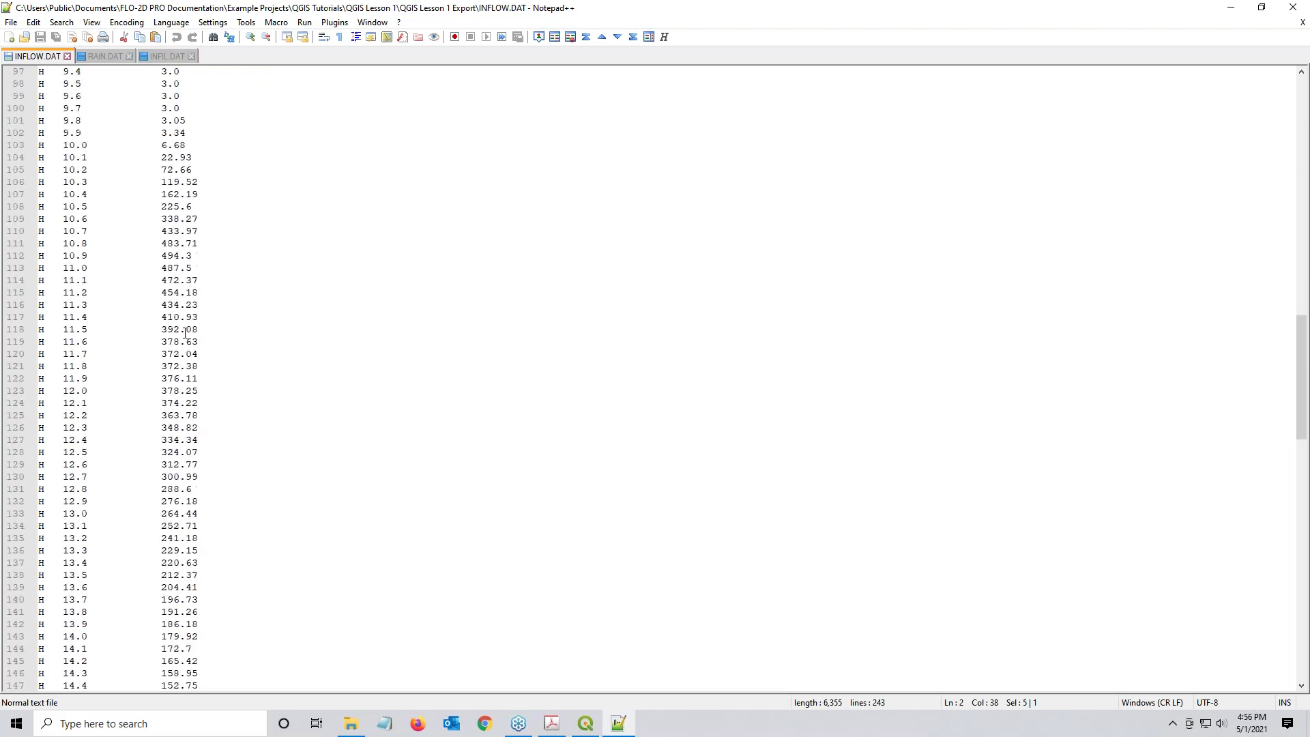
pyautogui.scroll(-3, 185, 331)
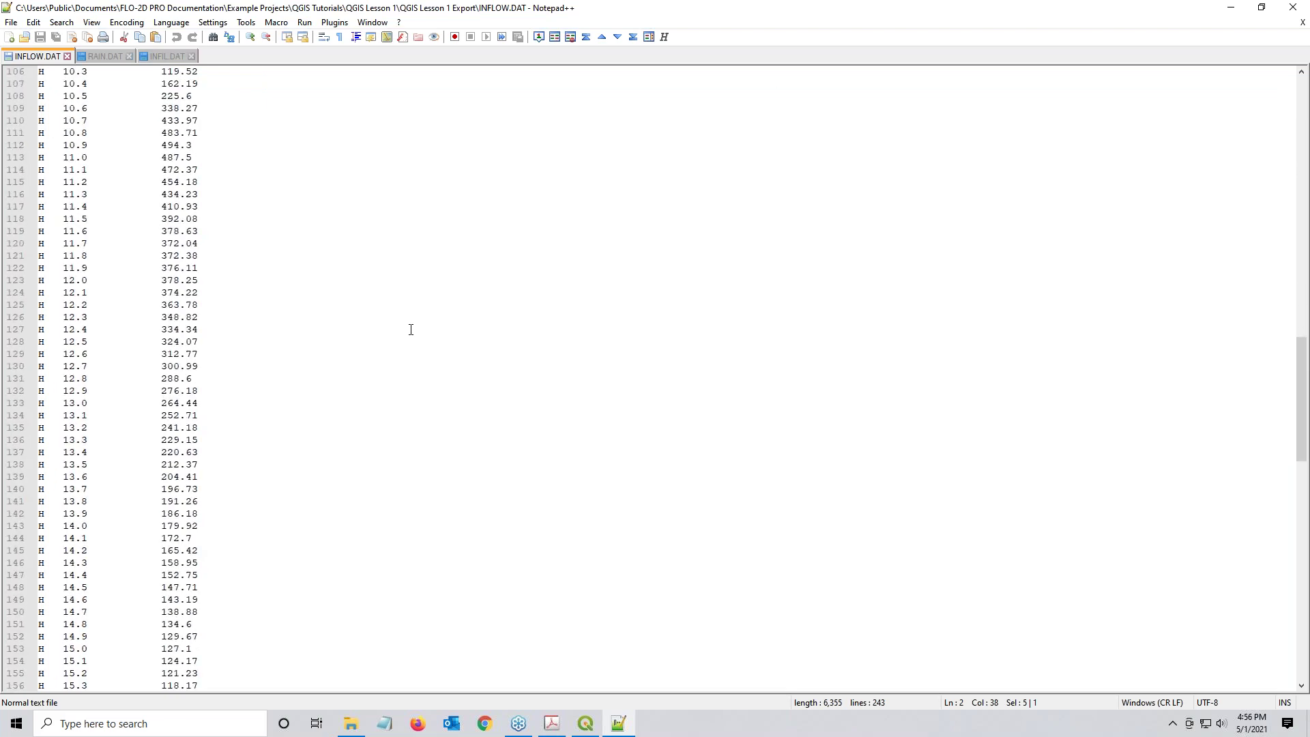
# Step: Examine the first two lines of RAIN.DAT, checking the switches and the total storm rainfall values
pyautogui.click(105, 56)
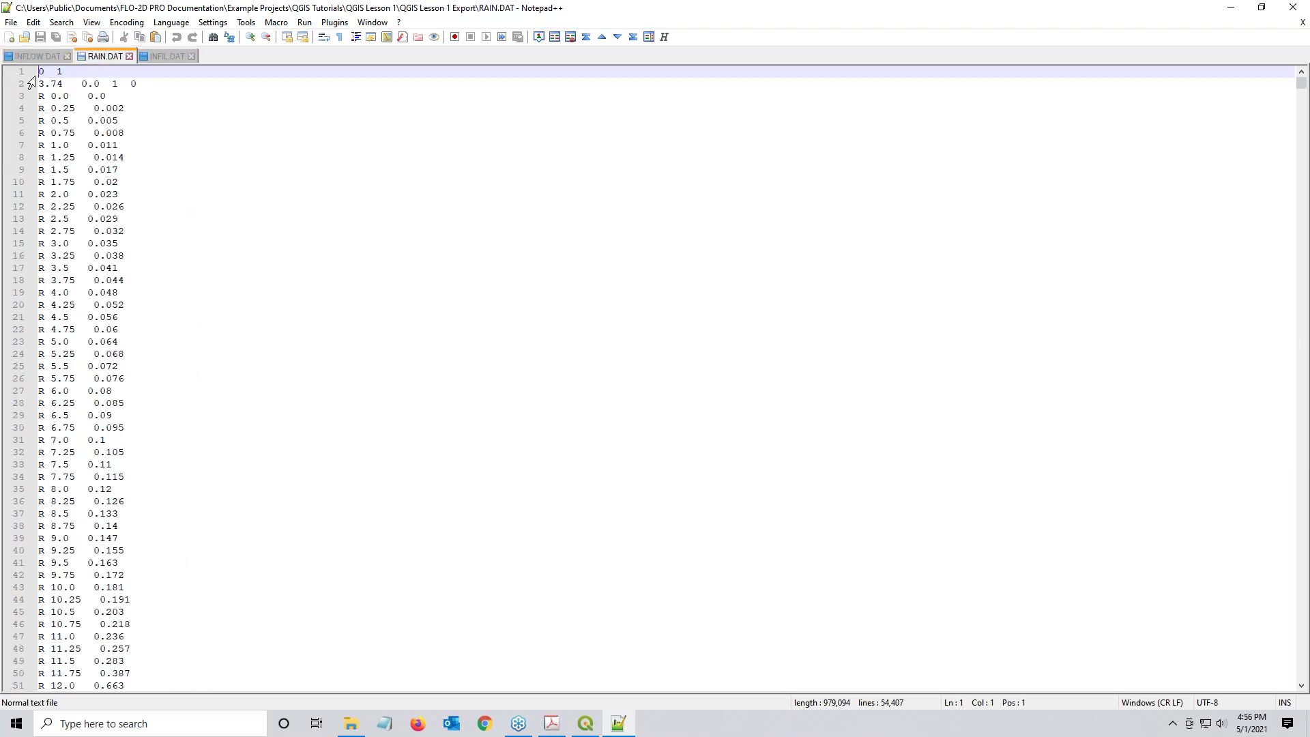
pyautogui.doubleClick(62, 71)
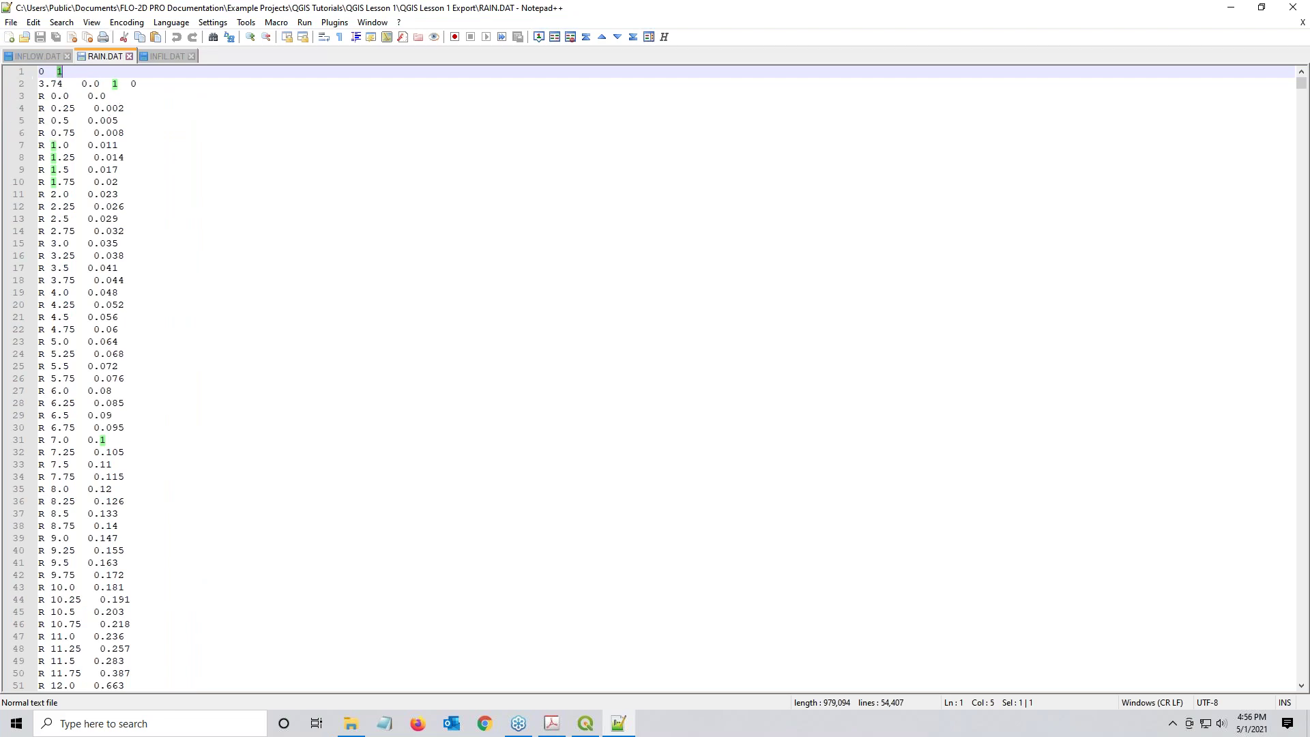
pyautogui.moveTo(45, 84); pyautogui.dragTo(94, 84)
pyautogui.click(116, 83)
pyautogui.doubleClick(116, 83)
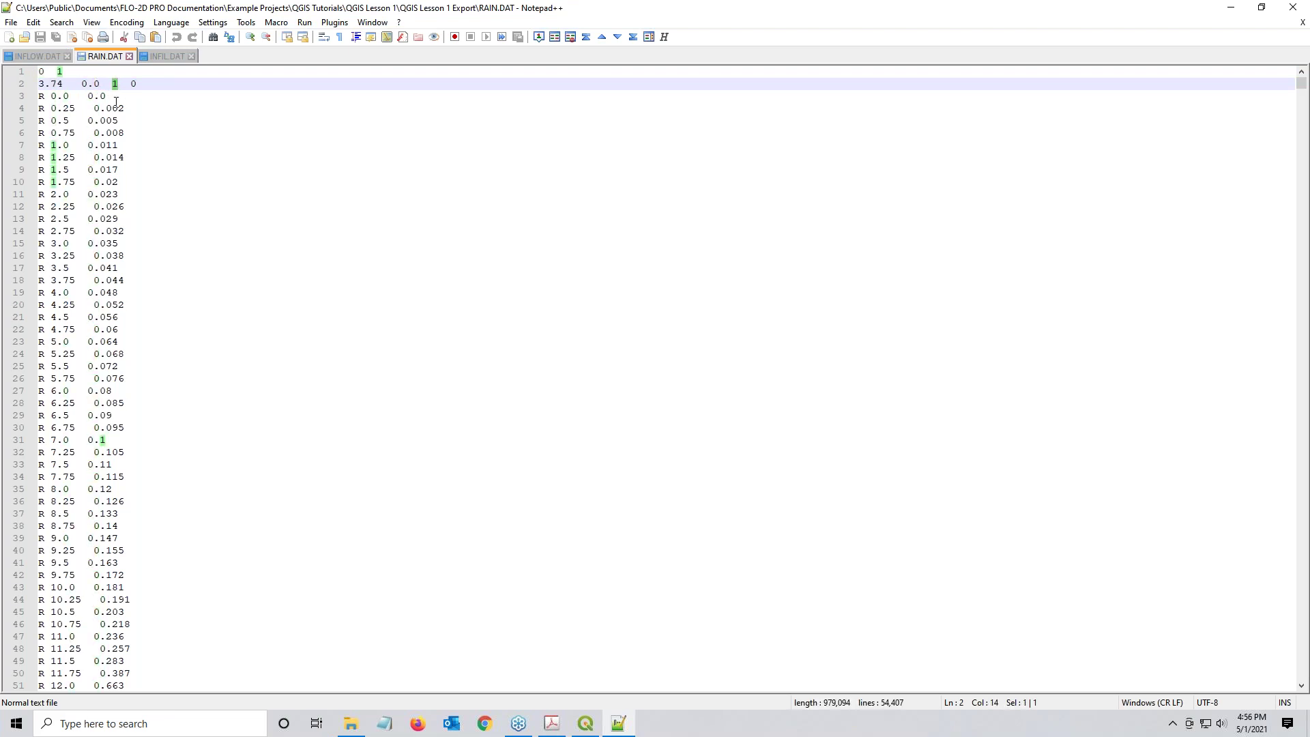
pyautogui.doubleClick(133, 83)
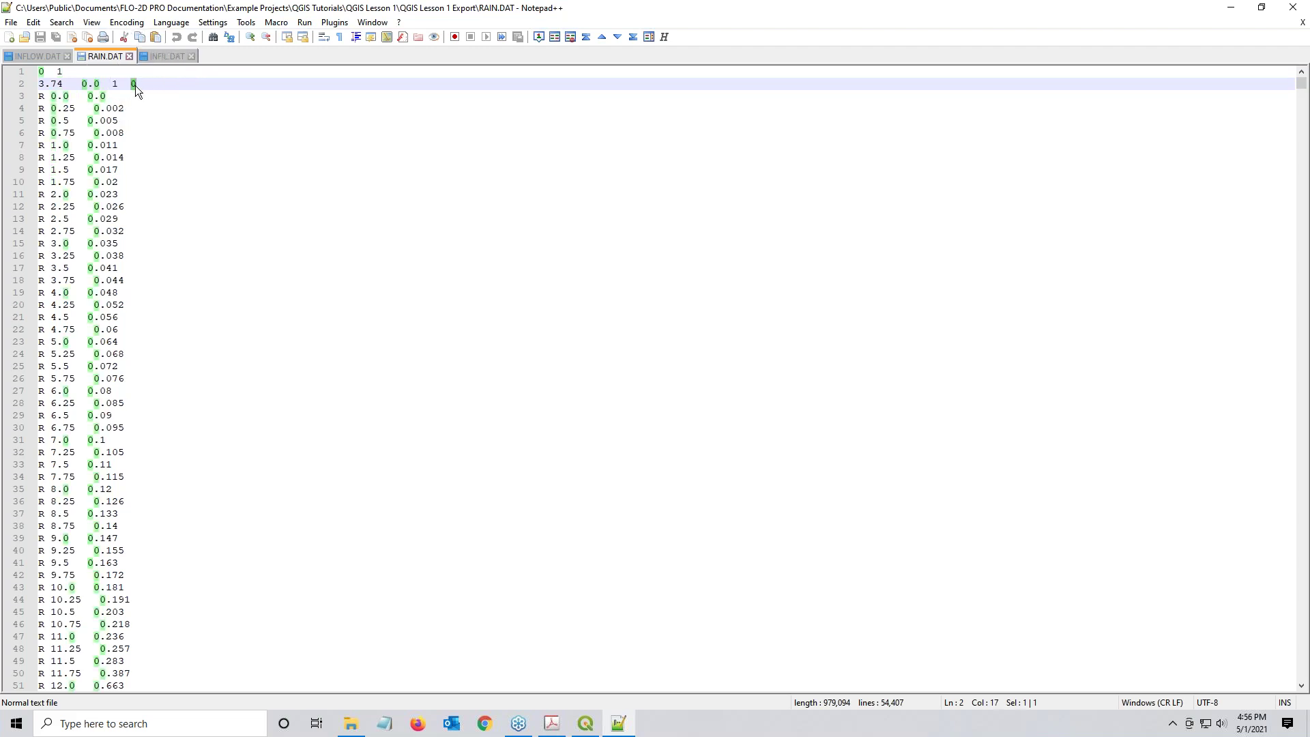
# Step: Highlight the R lines in RAIN.DAT to review the complete cumulative rainfall distribution up to hour 24.0
pyautogui.click(57, 108)
pyautogui.moveTo(41, 95); pyautogui.dragTo(217, 636)
pyautogui.scroll(-13, 217, 636)
pyautogui.scroll(-7, 217, 635)
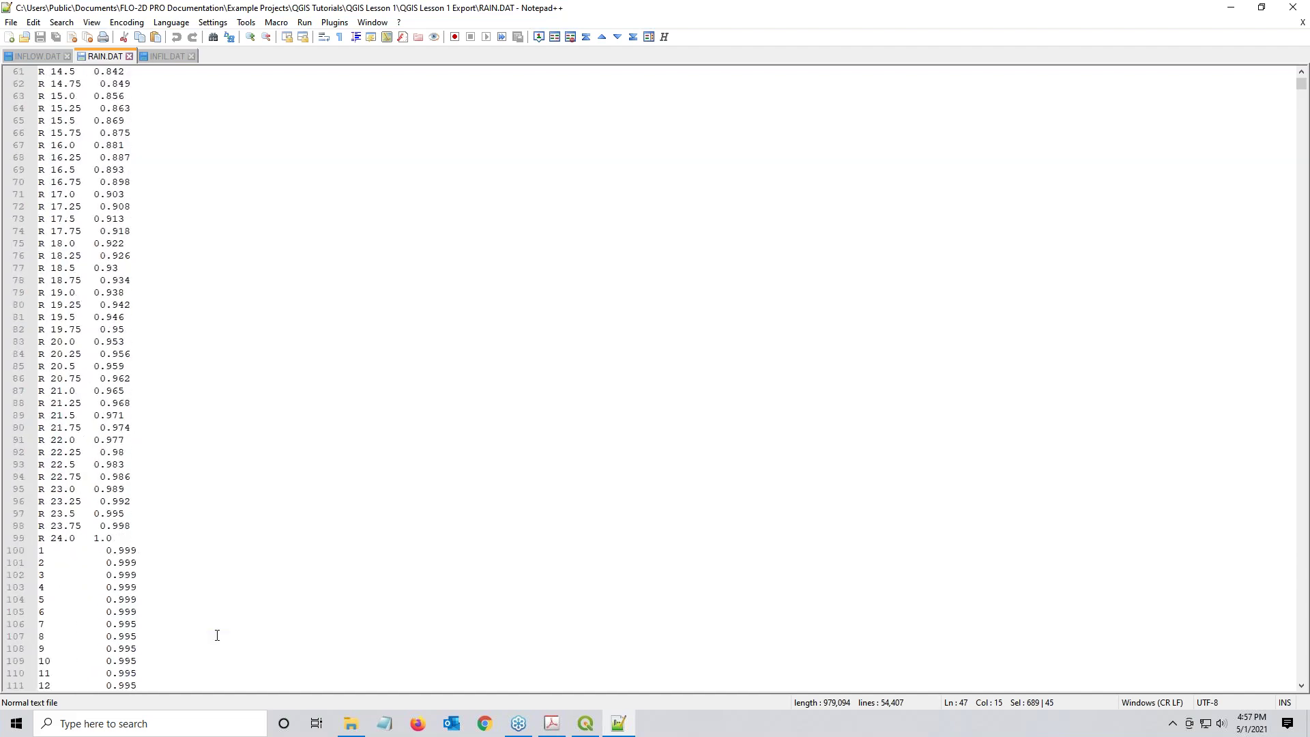
pyautogui.keyDown('shift'); pyautogui.click(135, 526); pyautogui.keyUp('shift')
pyautogui.keyDown('shift'); pyautogui.click(136, 534); pyautogui.keyUp('shift')
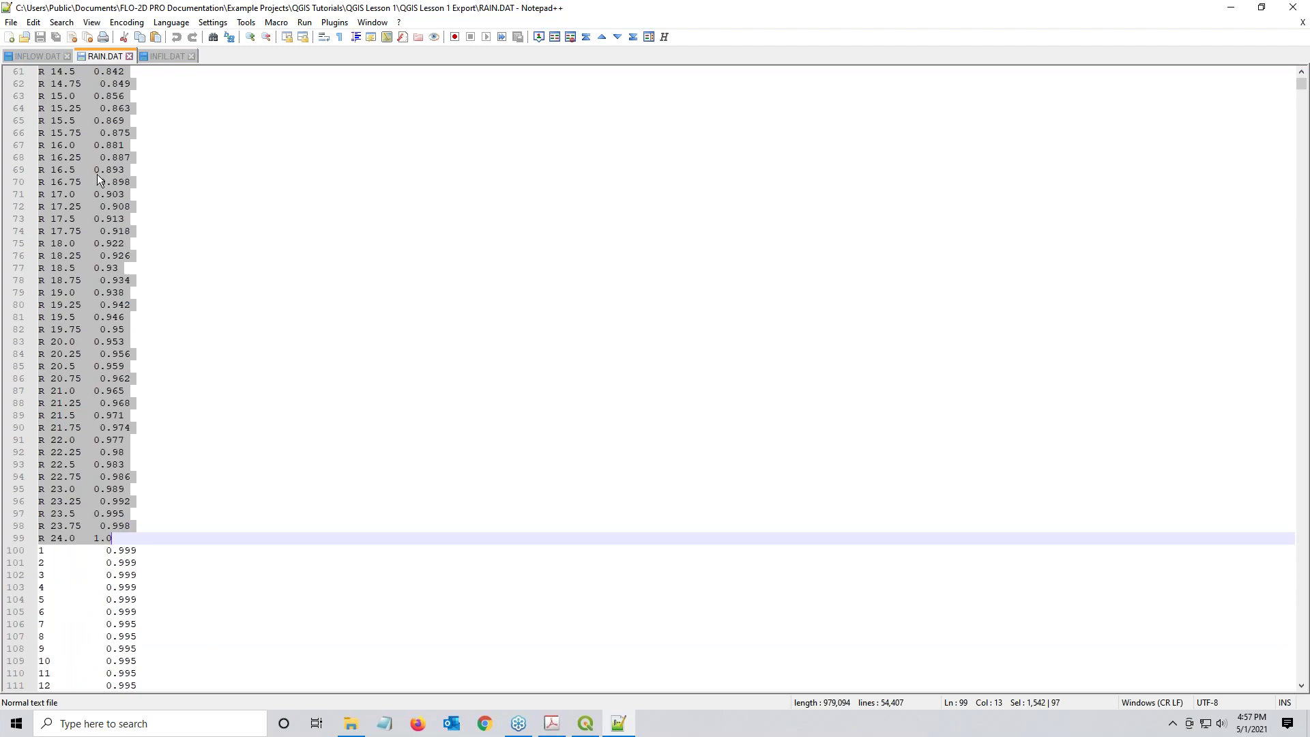
# Step: Review the grid element rows below the R lines in RAIN.DAT, highlighting the row for grid element 12
pyautogui.scroll(-9, 284, 451)
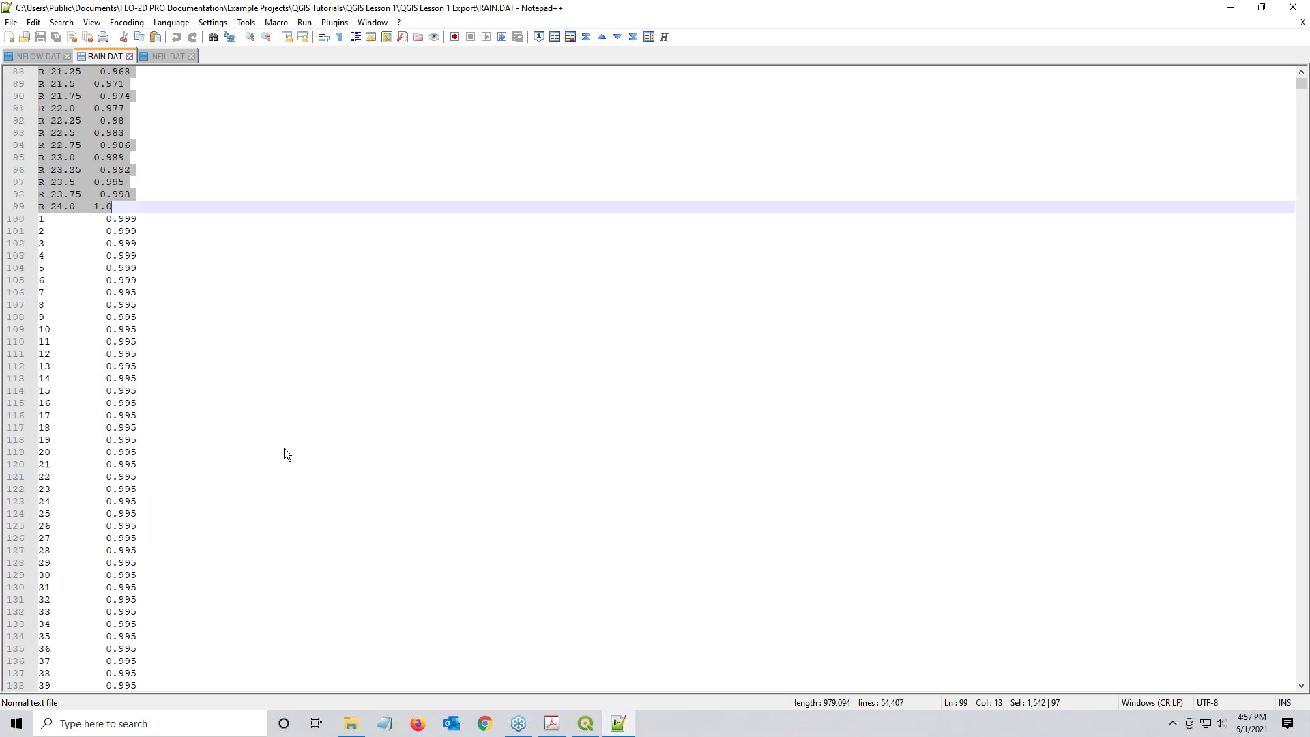
pyautogui.click(43, 341)
pyautogui.press('Down')
pyautogui.hotkey('shift', 'Down')
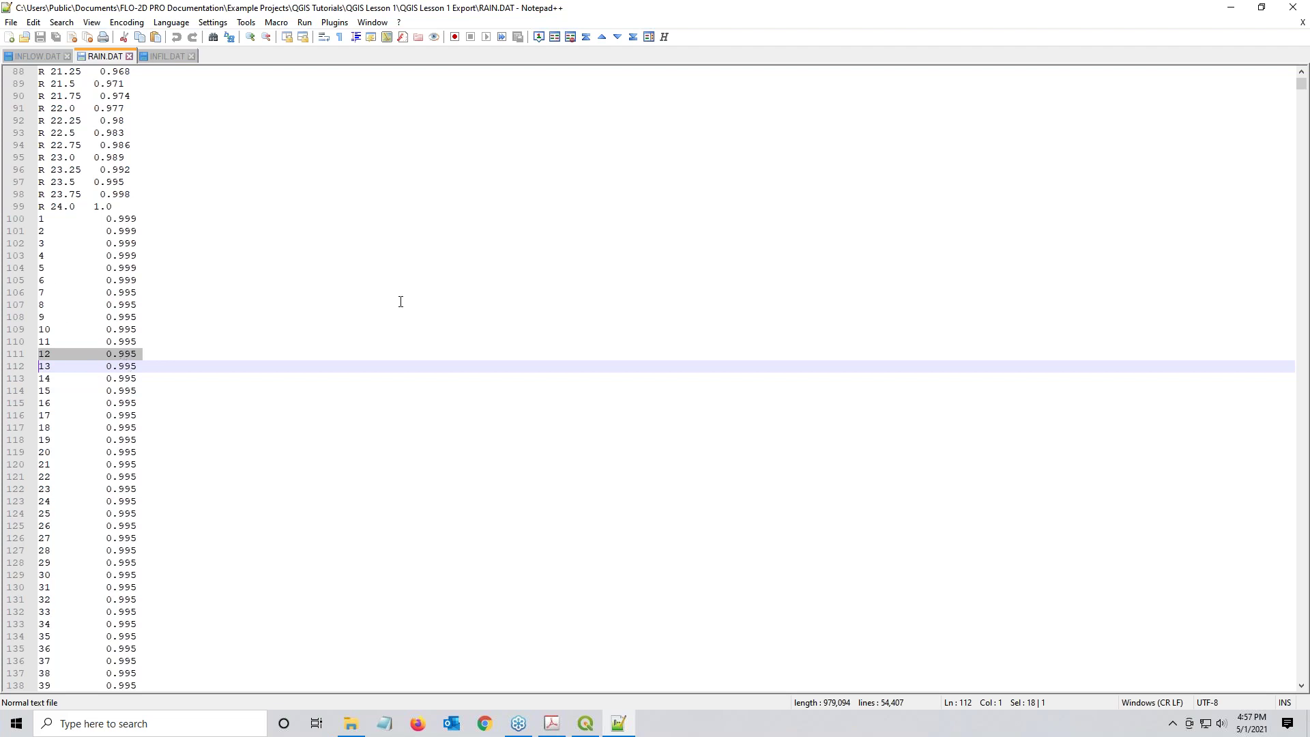
# Step: Examine INFIL.DAT, checking the infiltration method, the global parameter lines and the F line for grid element 1
pyautogui.click(164, 59)
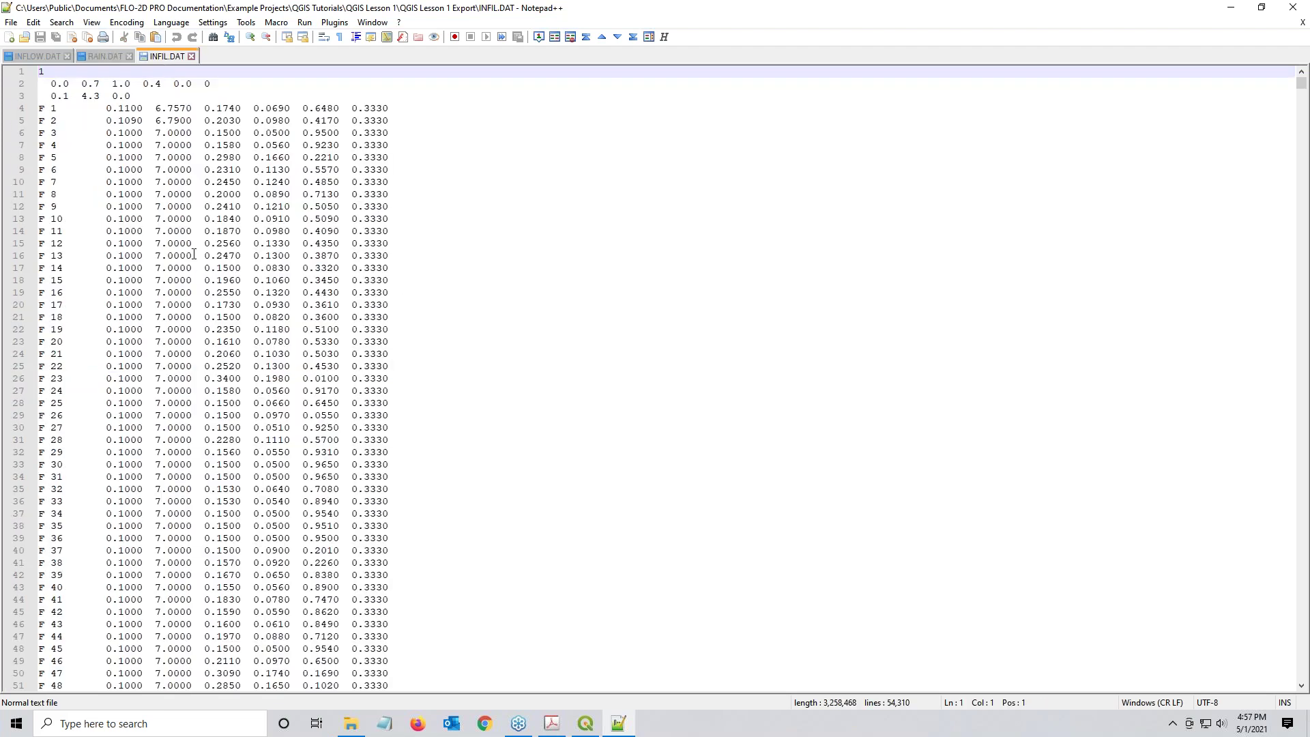
pyautogui.doubleClick(52, 71)
pyautogui.moveTo(50, 83); pyautogui.dragTo(135, 97)
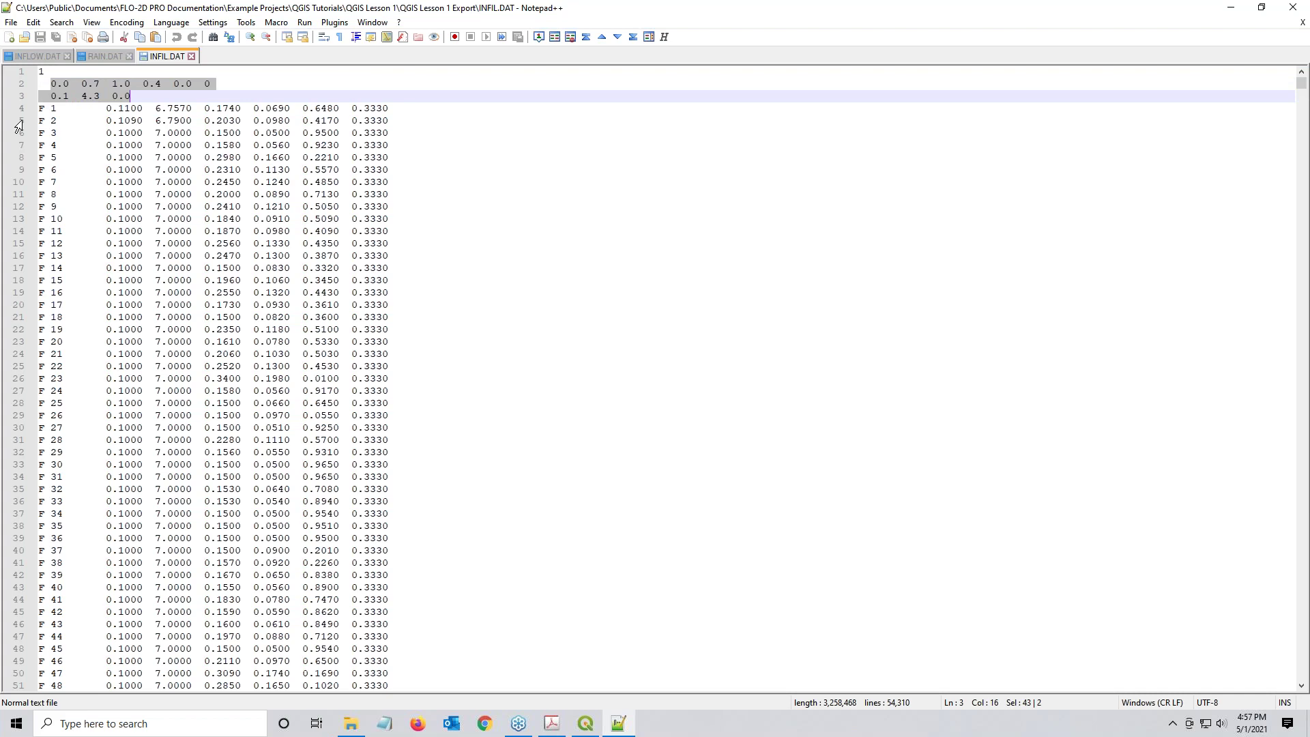
pyautogui.moveTo(39, 108); pyautogui.dragTo(398, 108)
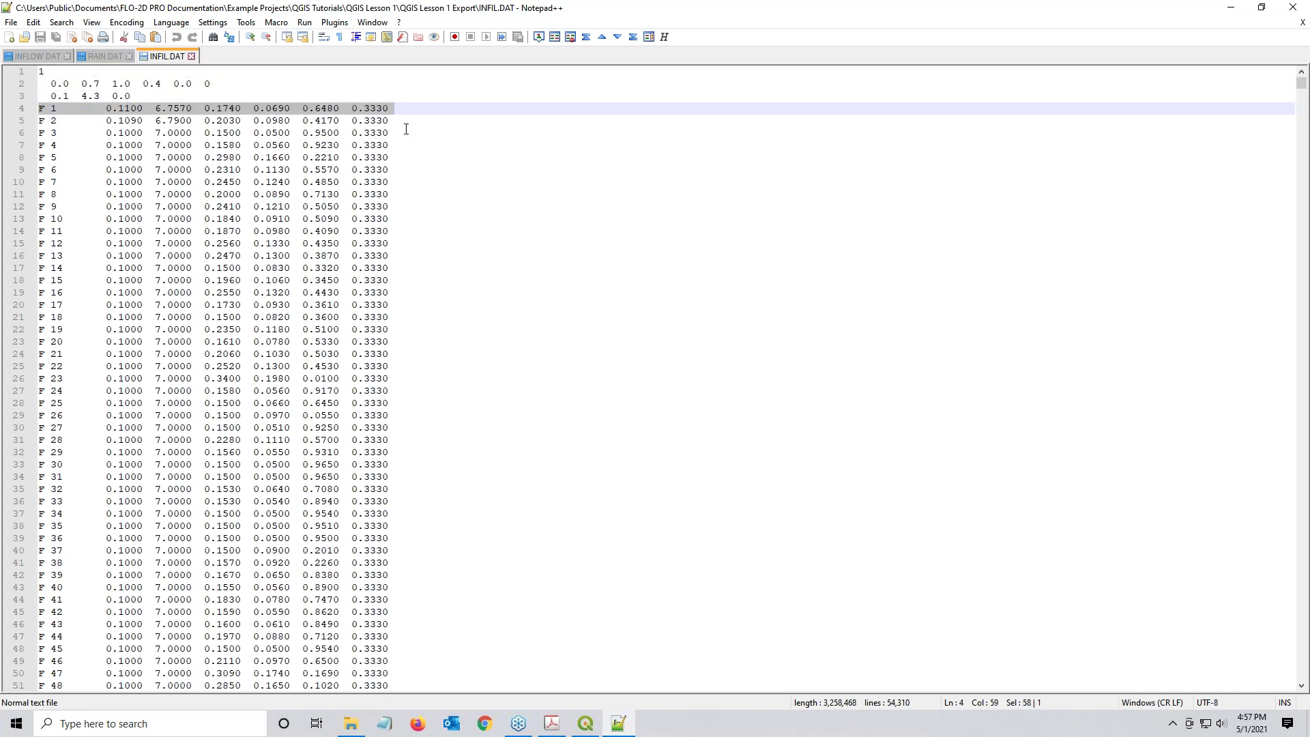
# Step: Minimize the QGIS, Notepad++ and File Explorer windows to clear the desktop
pyautogui.click(583, 729)
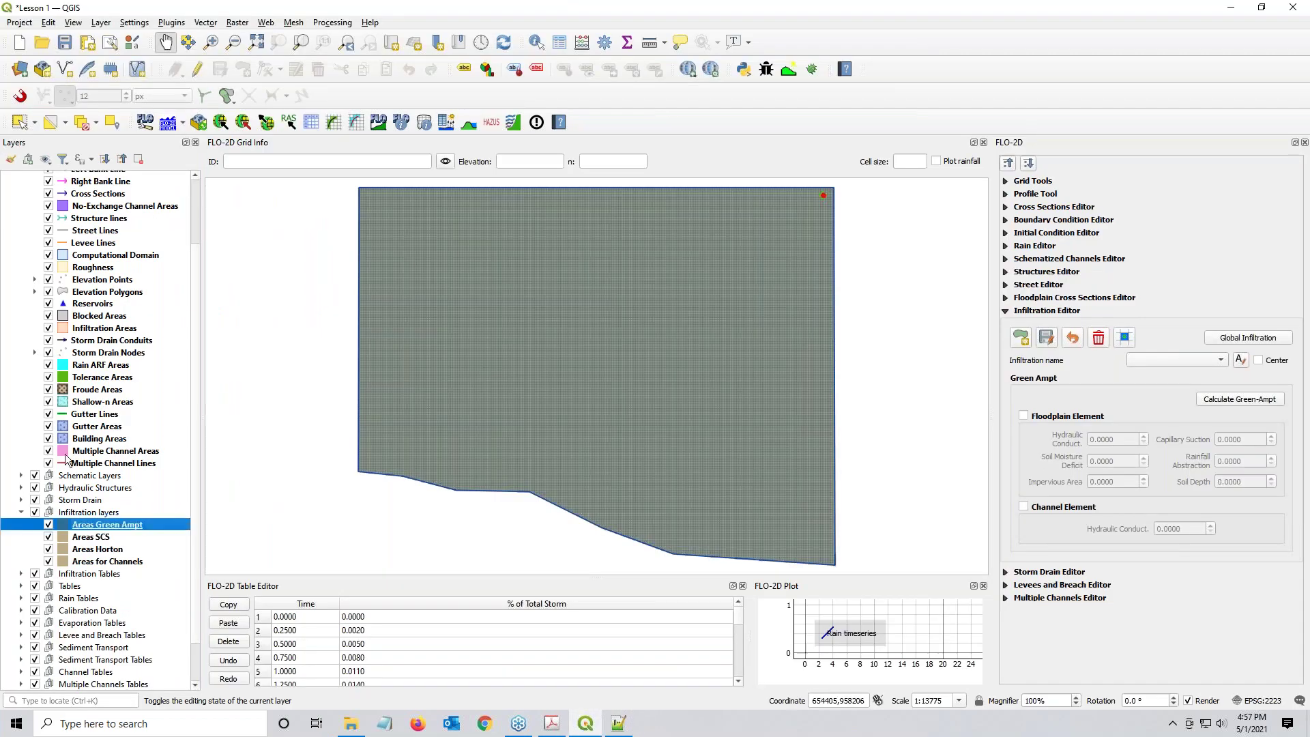
pyautogui.rightClick(125, 527)
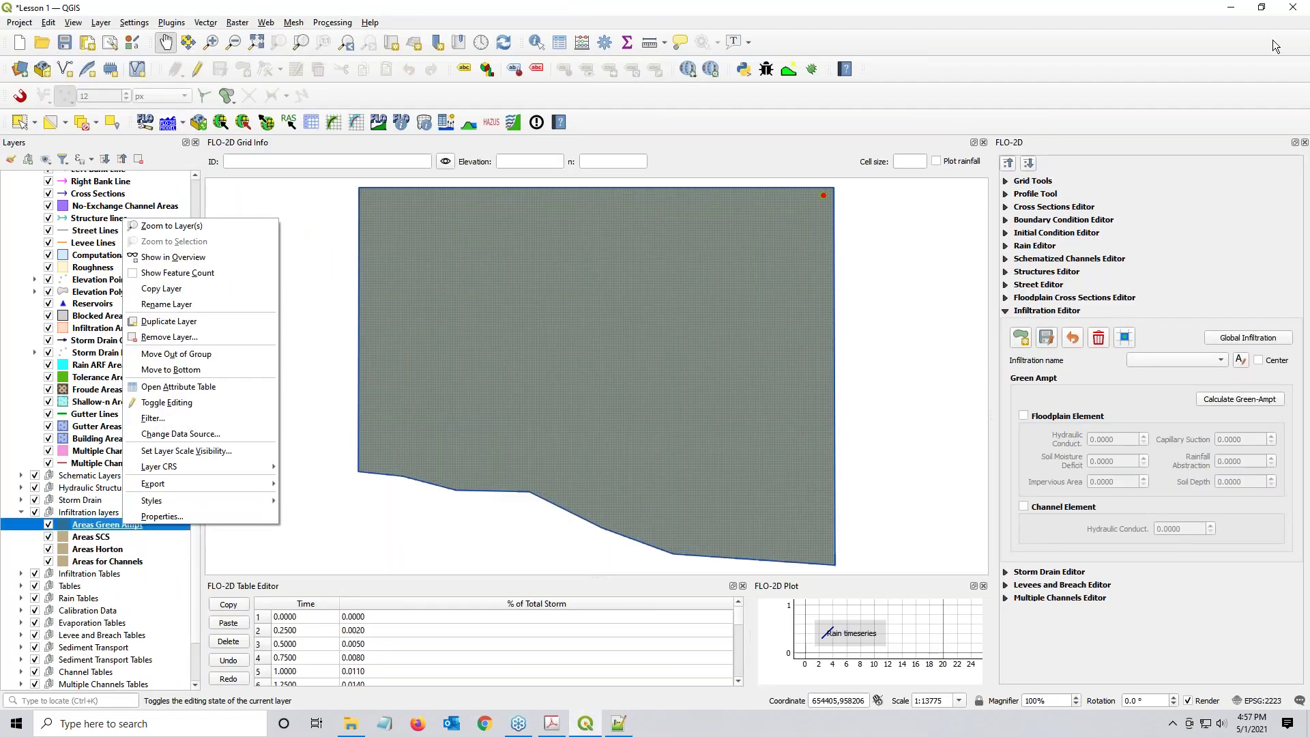
pyautogui.click(1232, 9)
pyautogui.click(1234, 9)
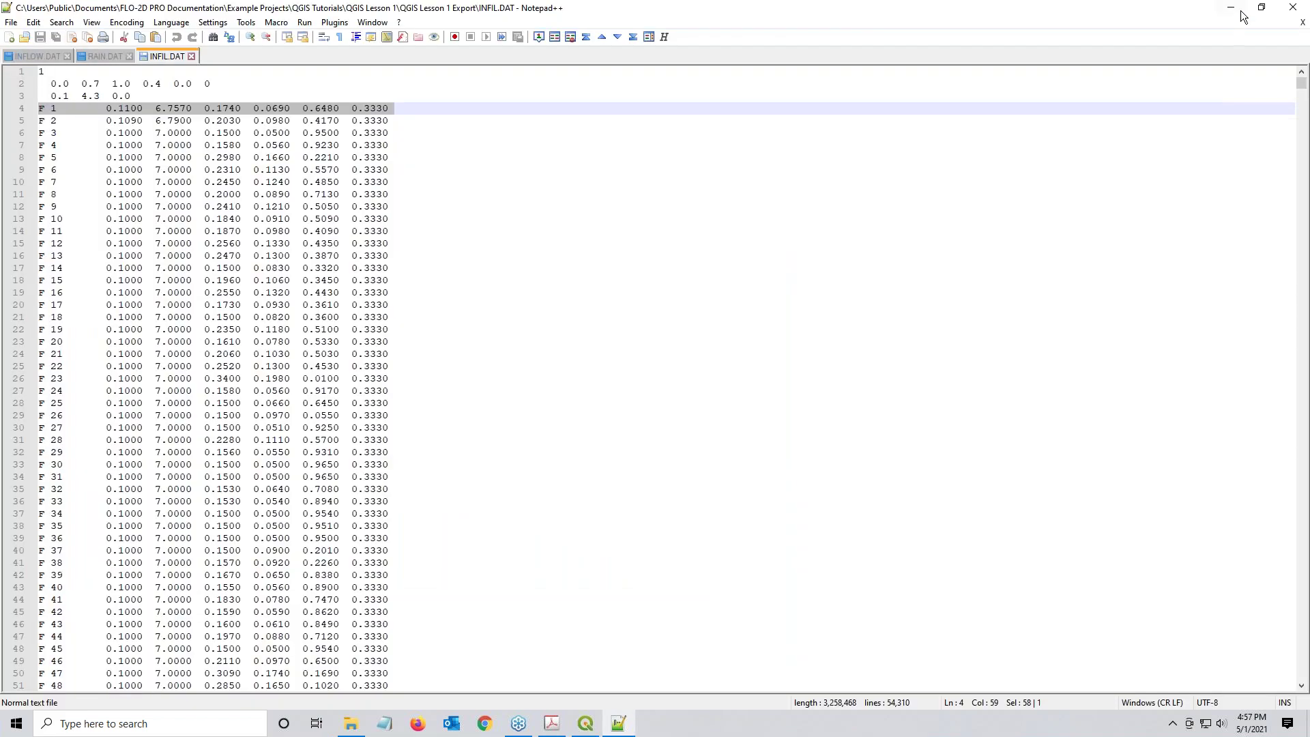
pyautogui.click(1233, 9)
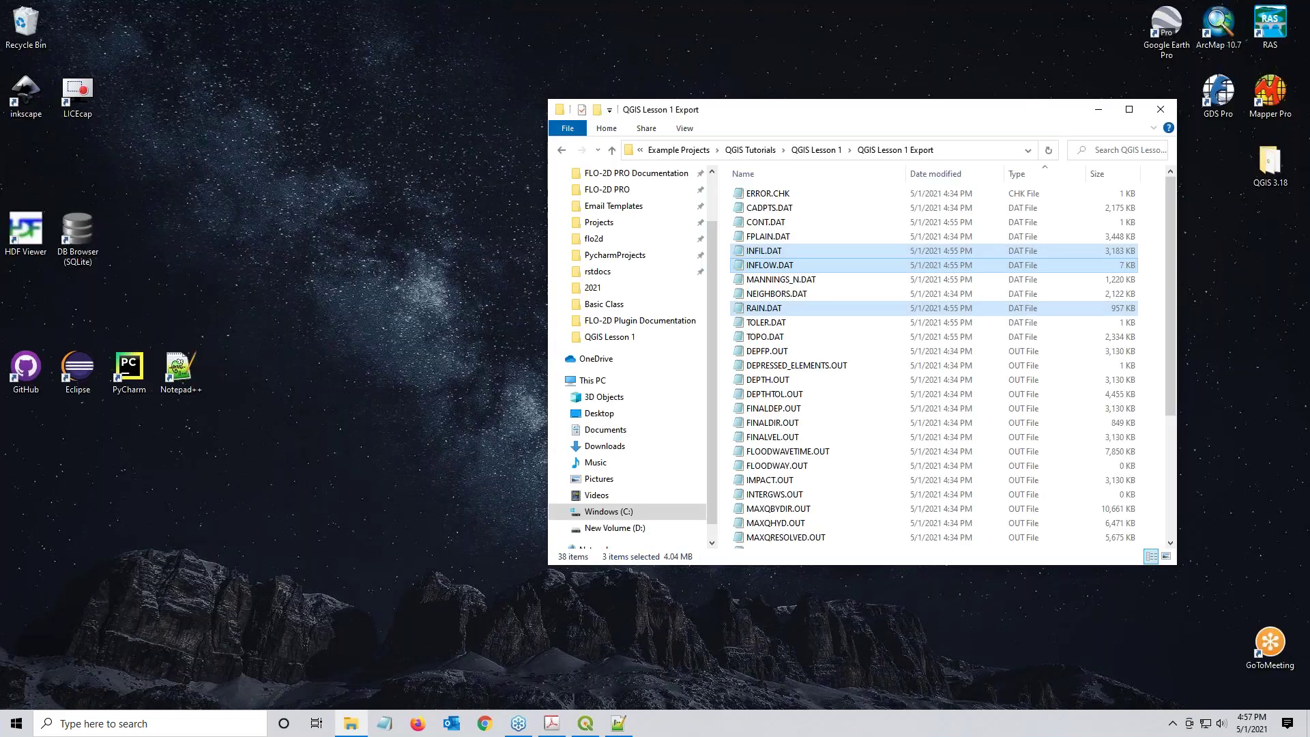
pyautogui.click(1098, 109)
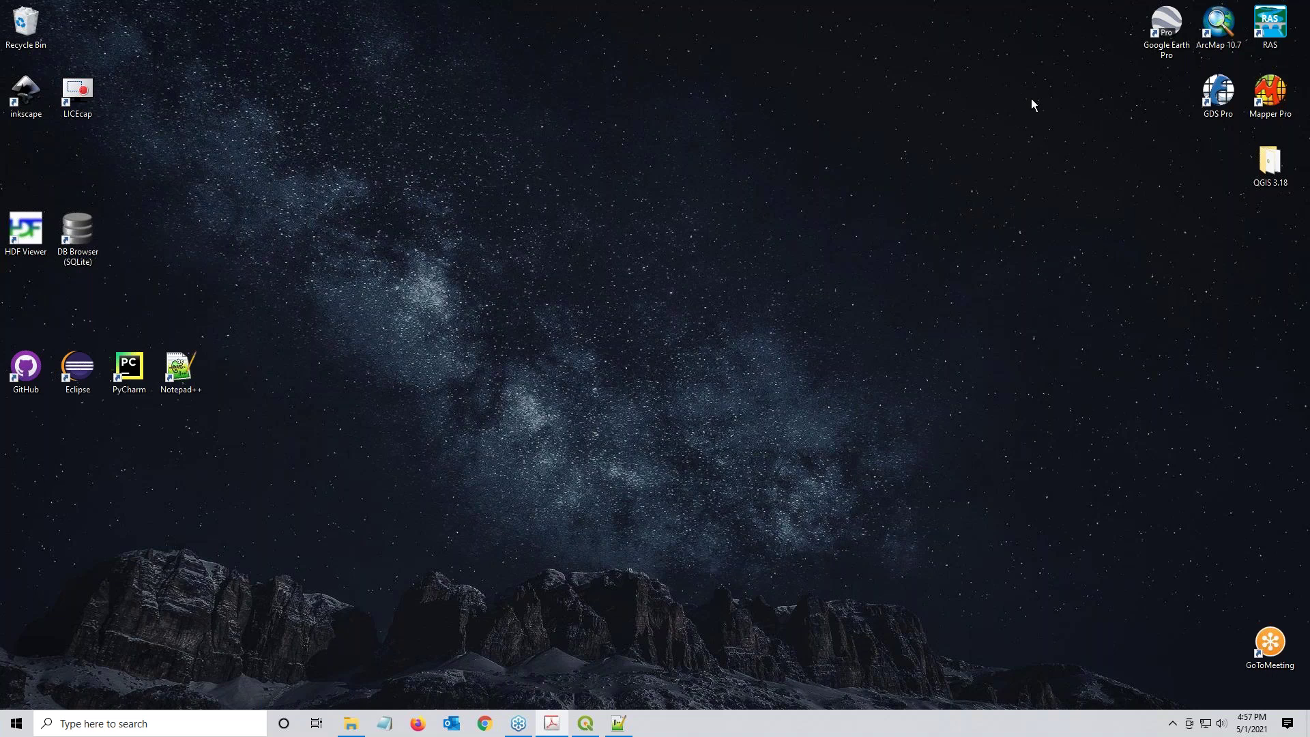
pyautogui.hotkey('alt', 'Tab')
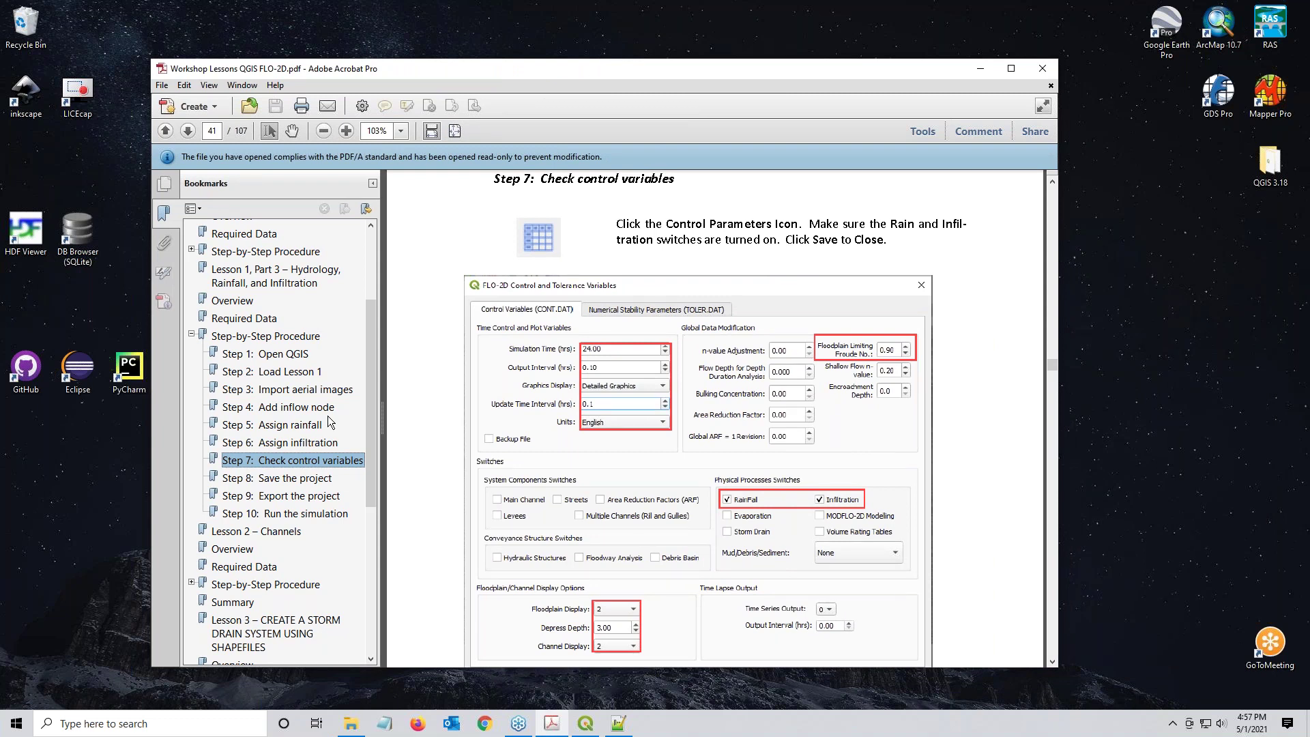
pyautogui.press('super+d')
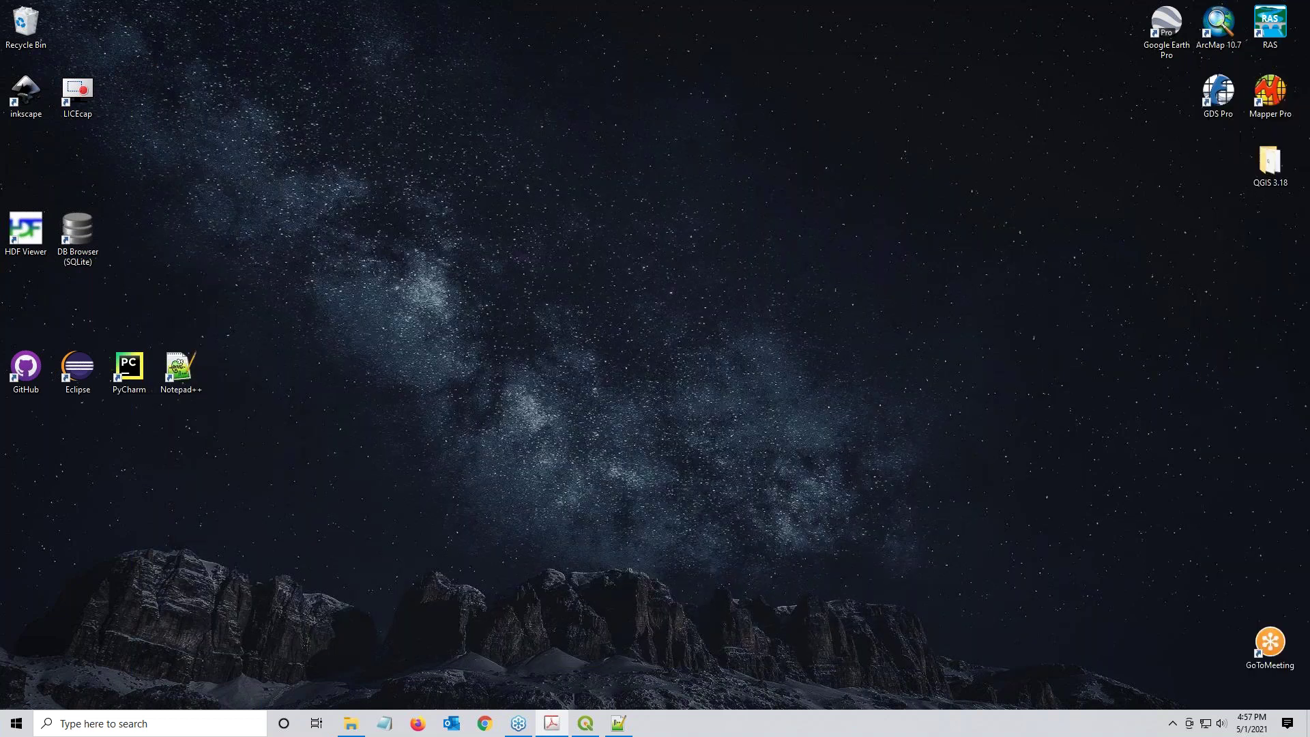
# Step: Switch to File Explorer and open the Manuals folder inside flo_help in the FLO-2D PRO Documentation folder
pyautogui.click(351, 724)
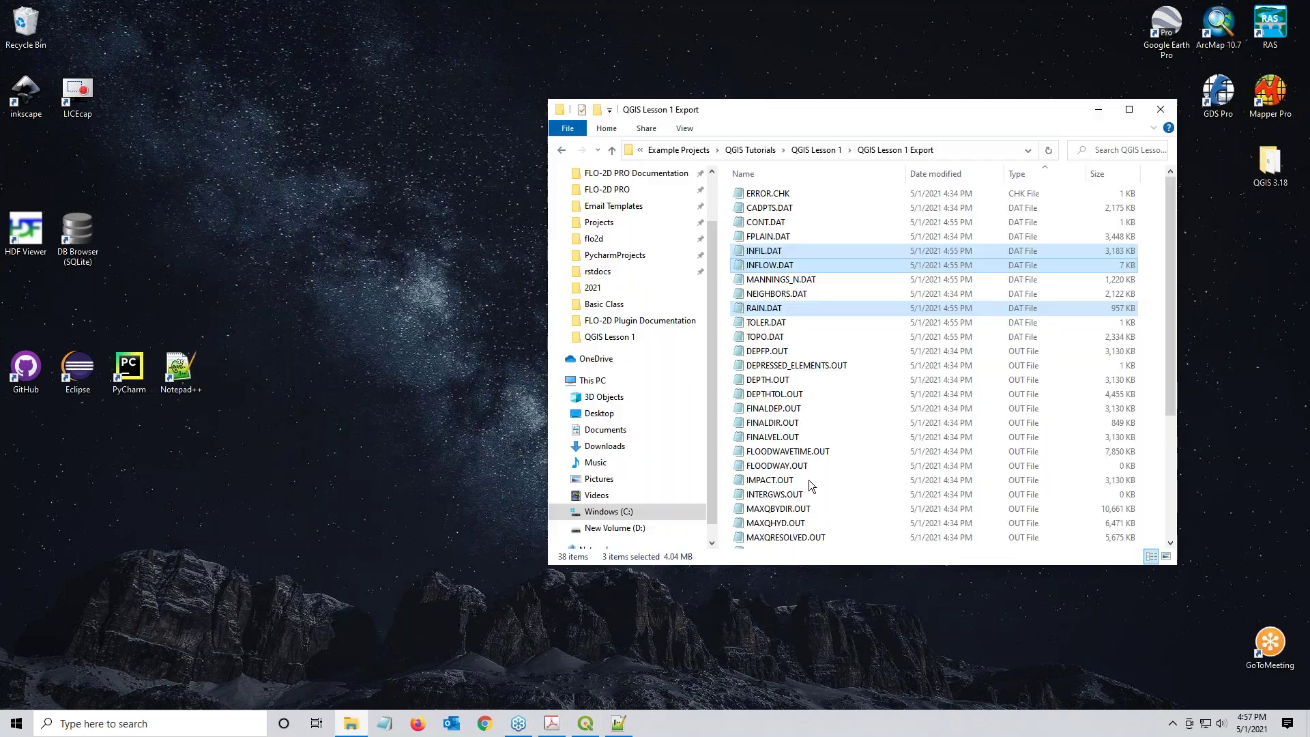
pyautogui.scroll(1, 631, 219)
pyautogui.click(631, 205)
pyautogui.click(775, 212)
pyautogui.doubleClick(775, 211)
pyautogui.doubleClick(758, 209)
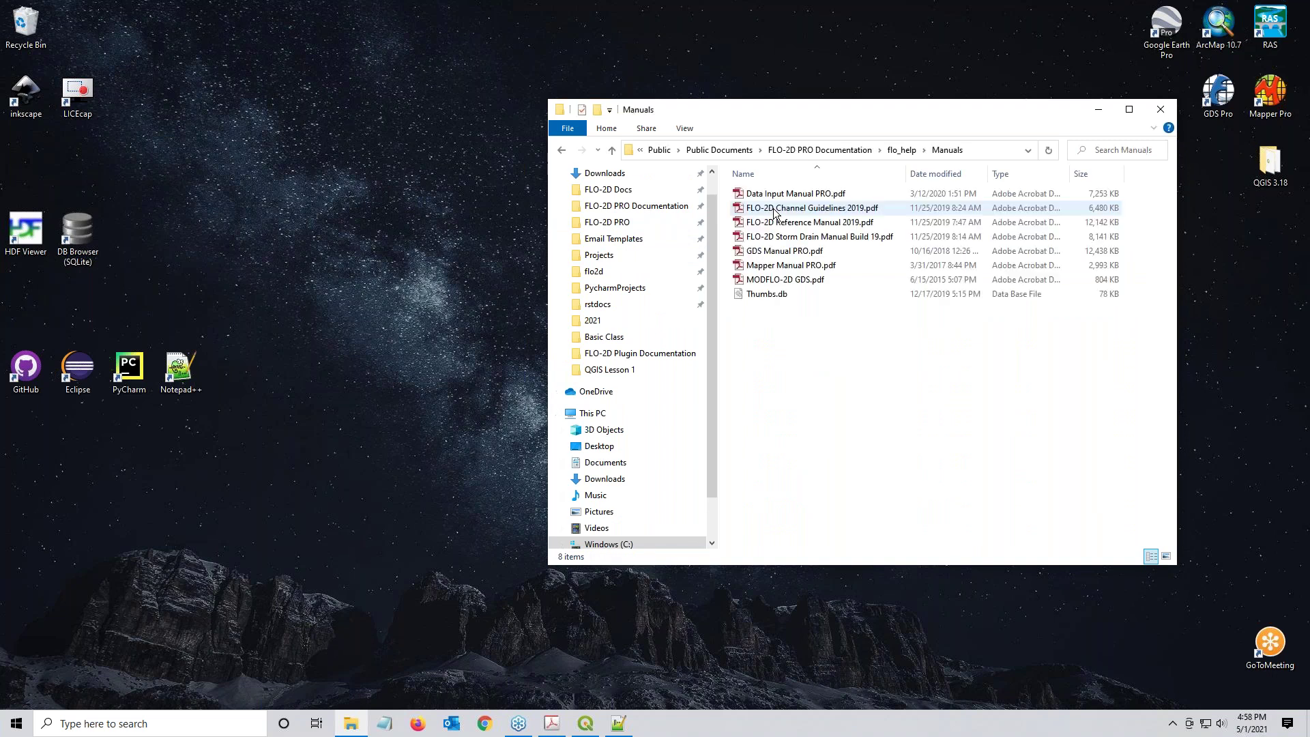
# Step: Open Data Input Manual PRO.pdf in Acrobat, view the INFIL.DAT variable pages, and close Acrobat
pyautogui.click(784, 194)
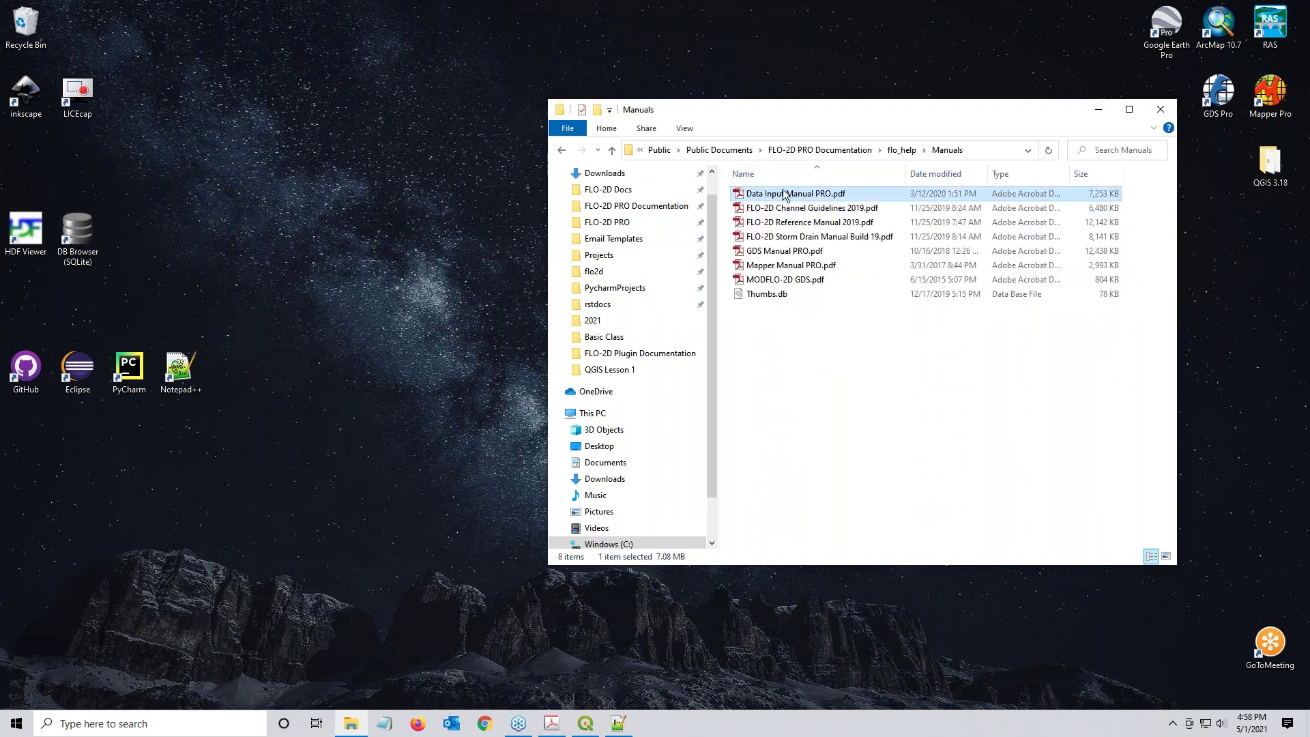
pyautogui.doubleClick(785, 194)
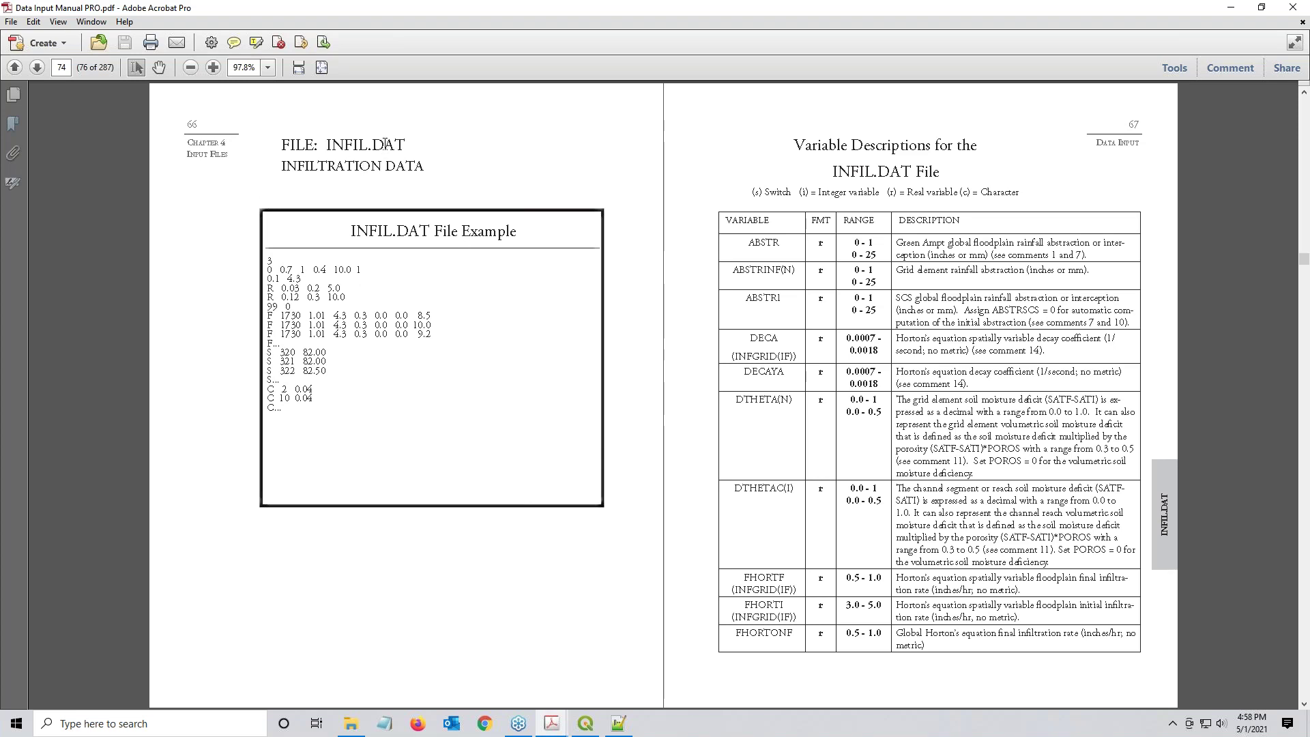
pyautogui.scroll(2, 400, 206)
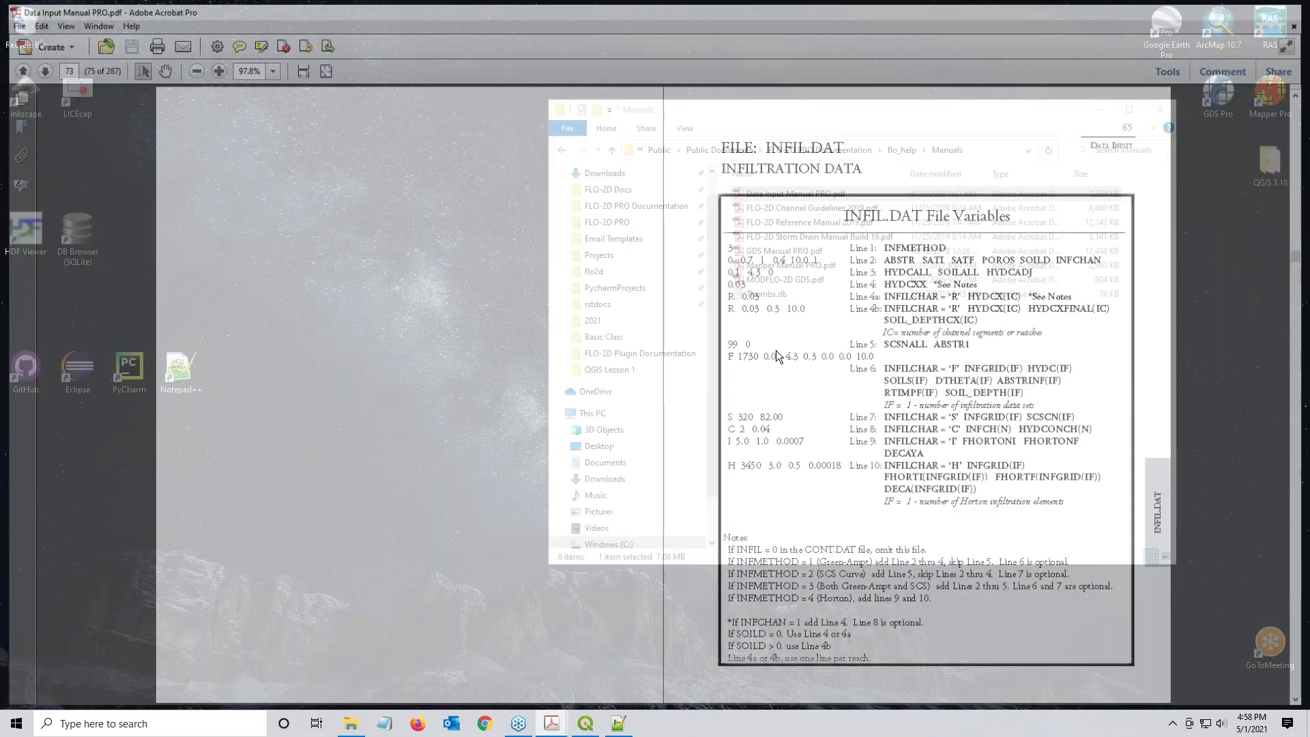
pyautogui.hotkey('ctrl', 'q')
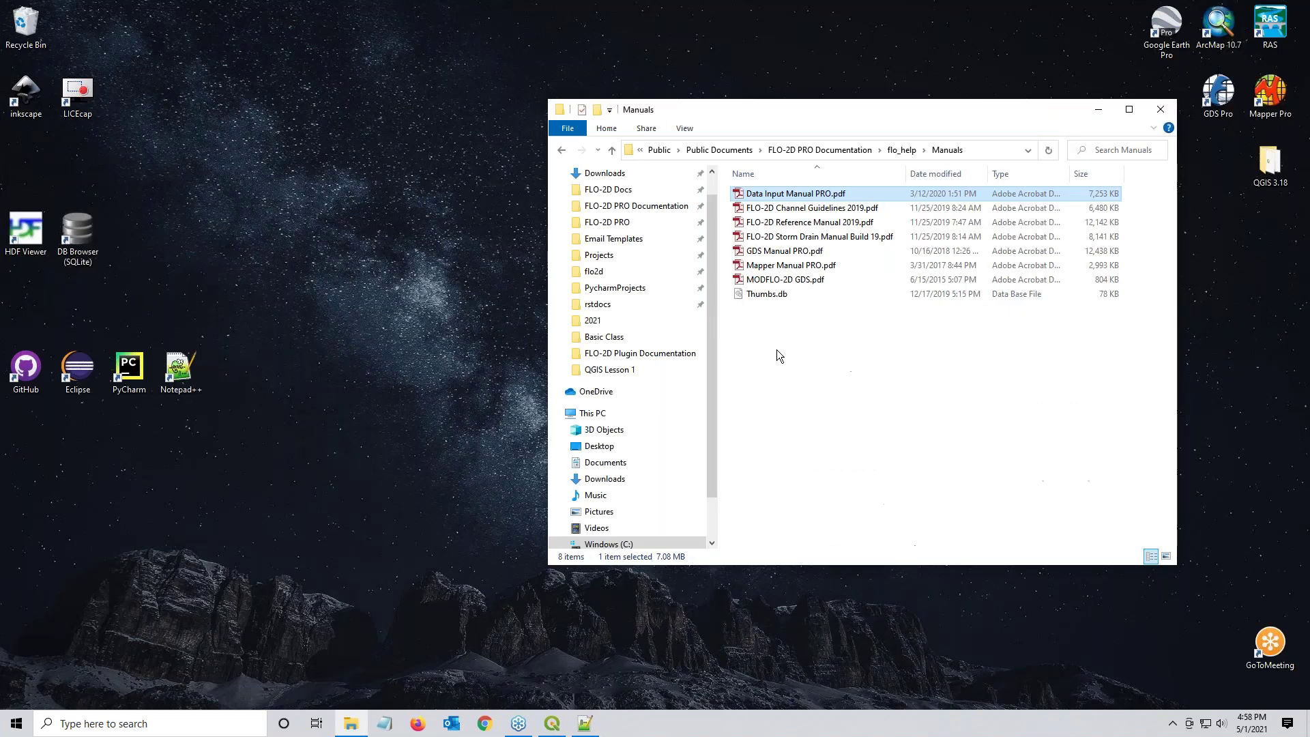
# Step: Open Data Input Manual PRO.pdf in Chrome and go to the table of contents on page 4 to view the data file list
pyautogui.rightClick(762, 194)
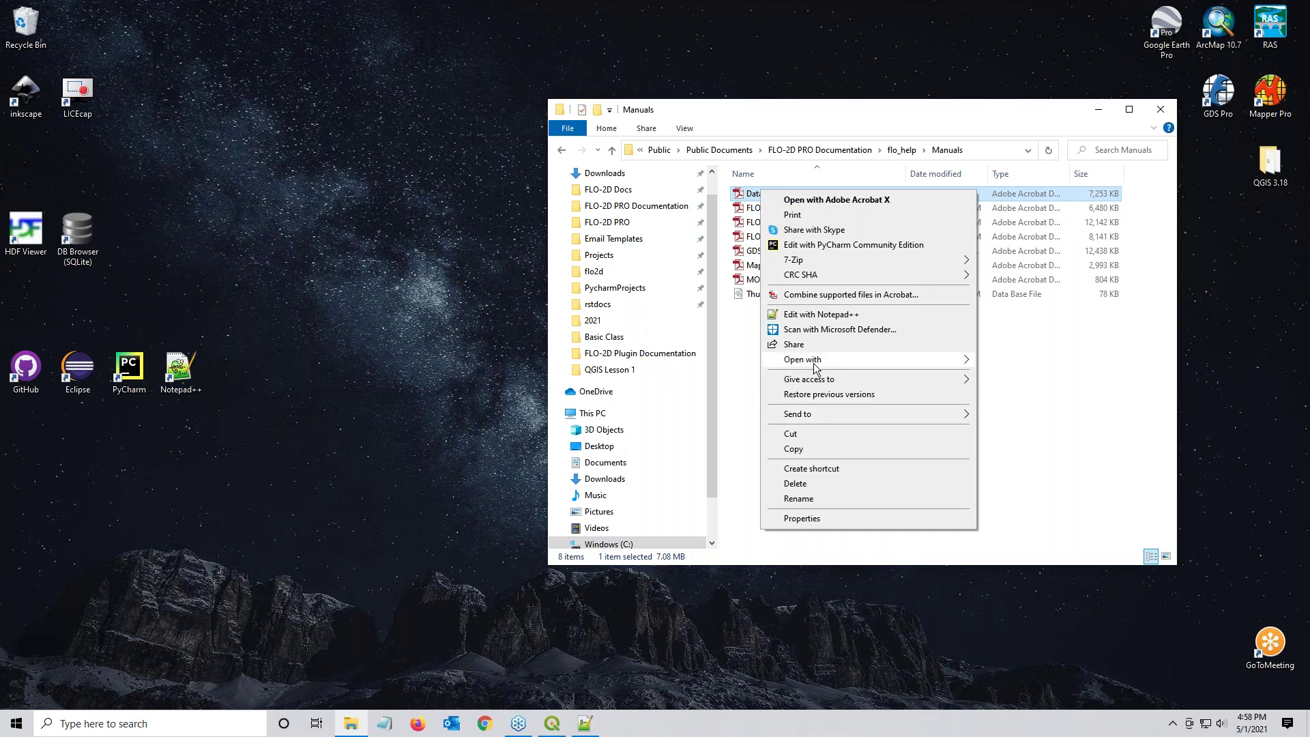
pyautogui.moveTo(813, 363)
pyautogui.click(1050, 393)
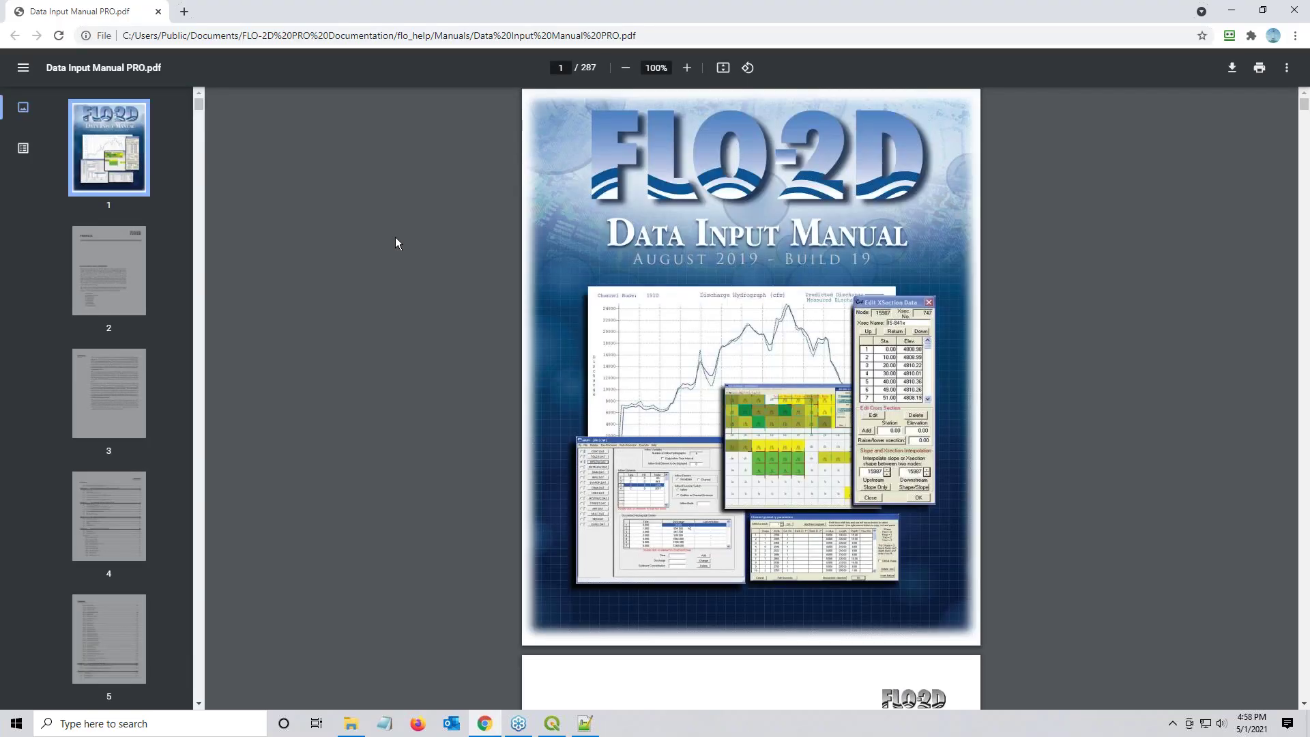
pyautogui.click(106, 527)
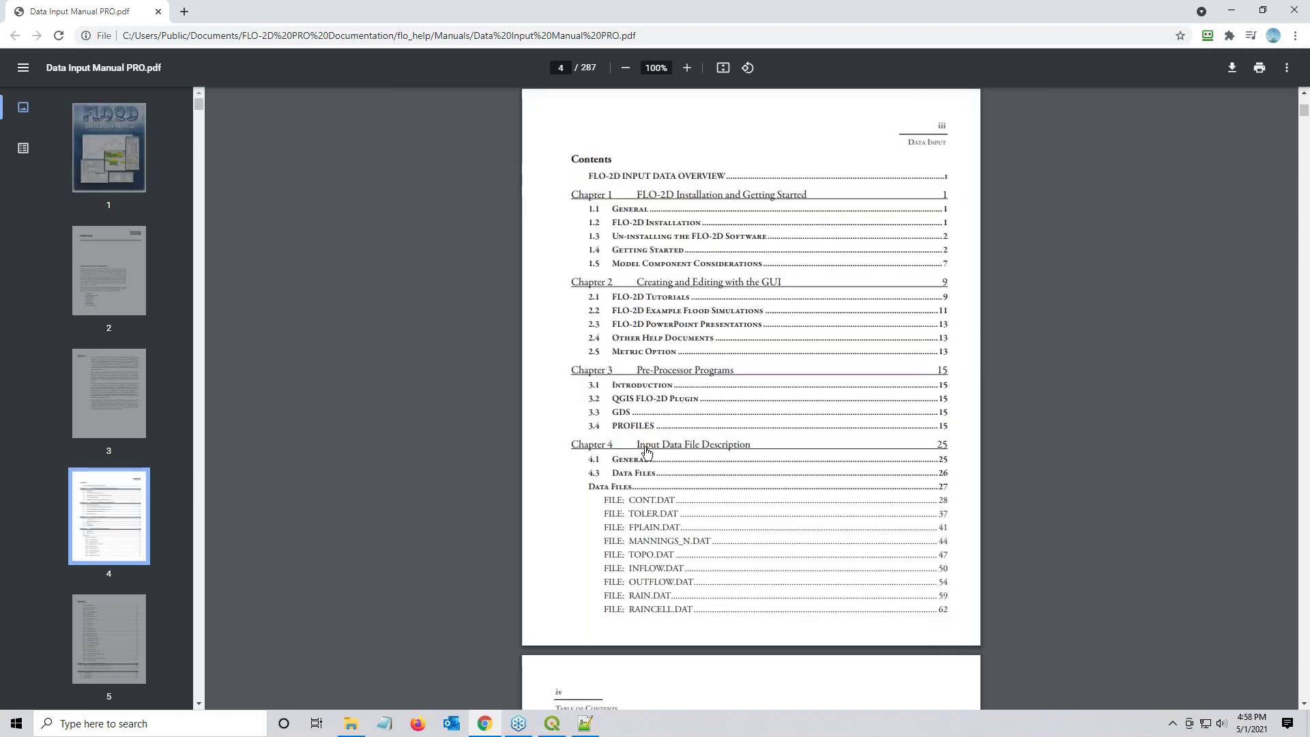
pyautogui.scroll(-3, 607, 505)
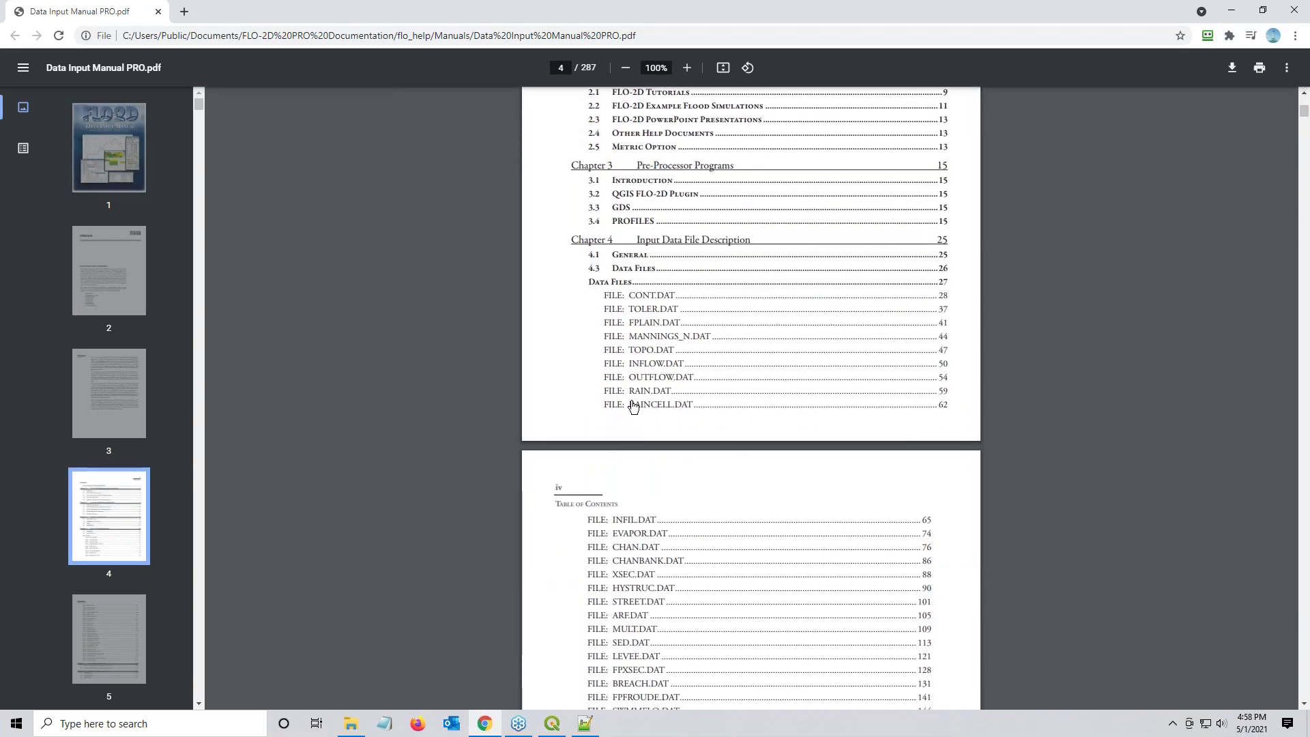
# Step: Go to the manual's INFIL.DAT section and examine file variable Lines 1, 2, 3, 6 and 7, including INFMETHOD
pyautogui.click(623, 522)
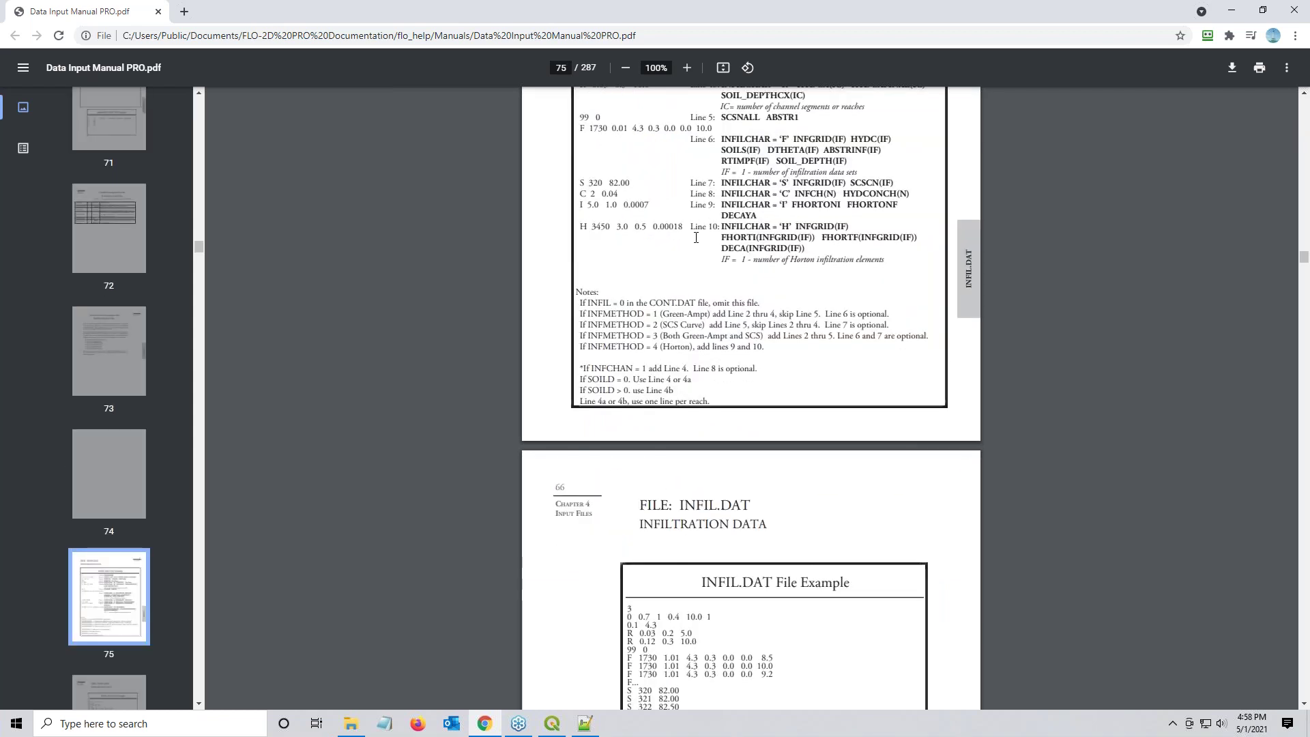
pyautogui.scroll(2, 697, 238)
pyautogui.doubleClick(743, 166)
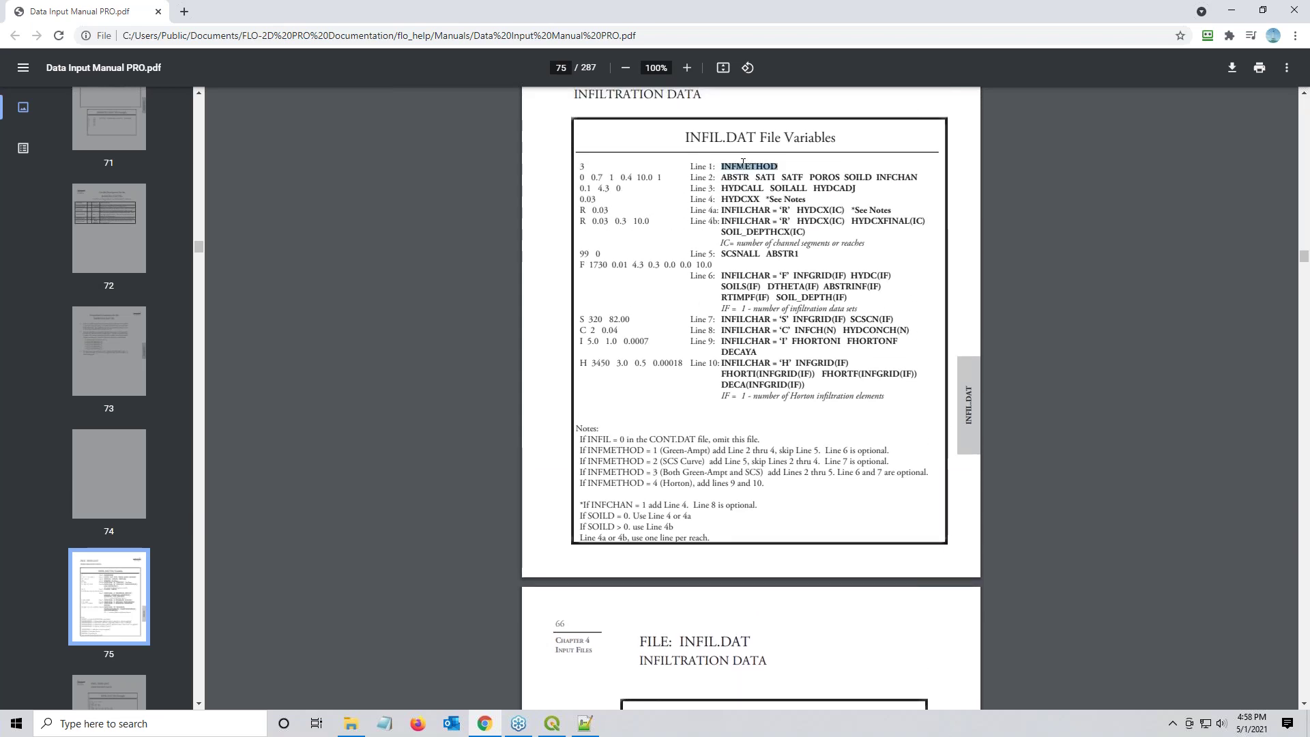
pyautogui.moveTo(578, 166); pyautogui.dragTo(777, 168)
pyautogui.moveTo(580, 178); pyautogui.dragTo(619, 194)
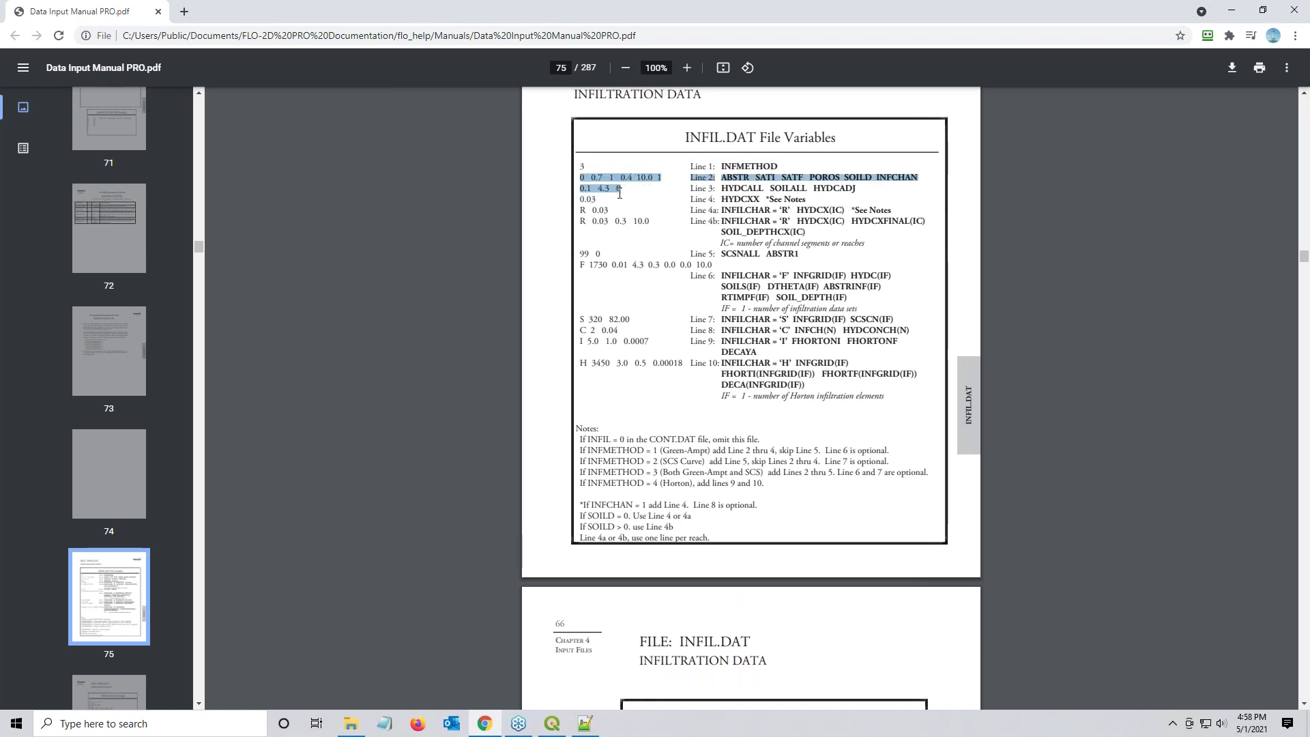
pyautogui.moveTo(580, 264); pyautogui.dragTo(859, 311)
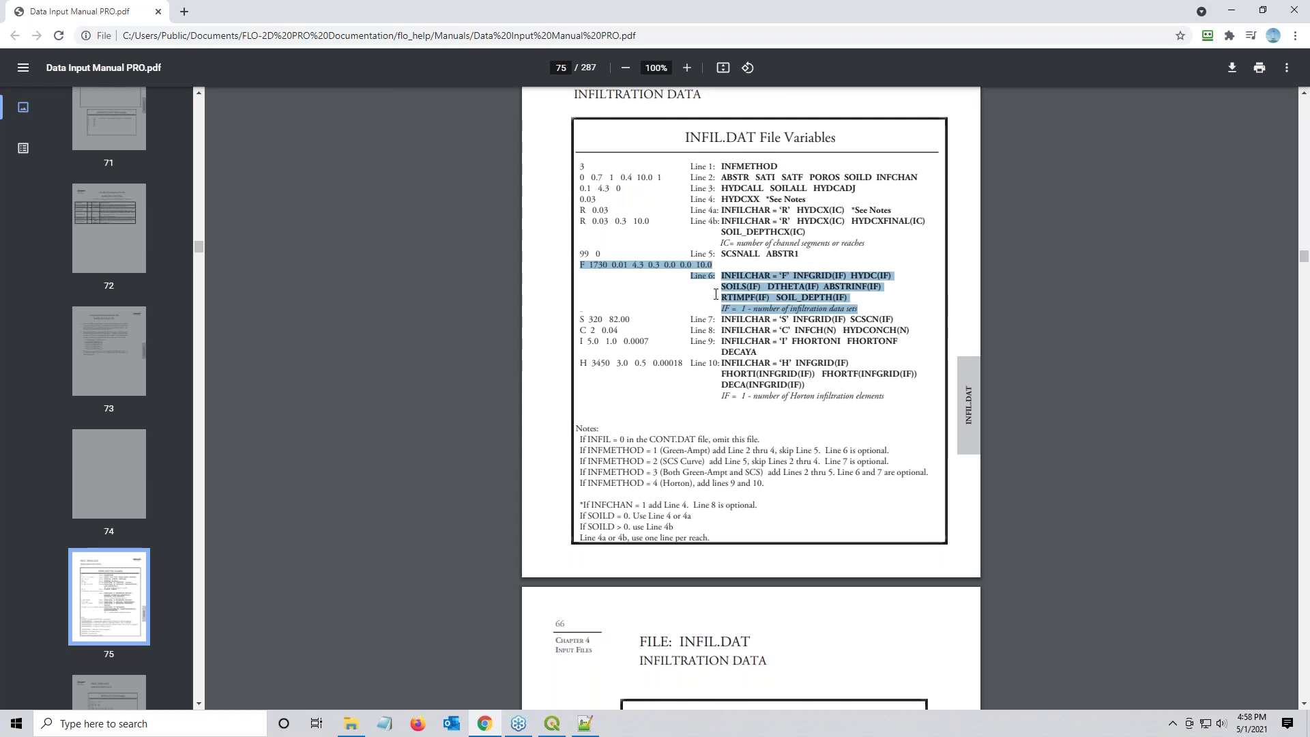
pyautogui.click(588, 319)
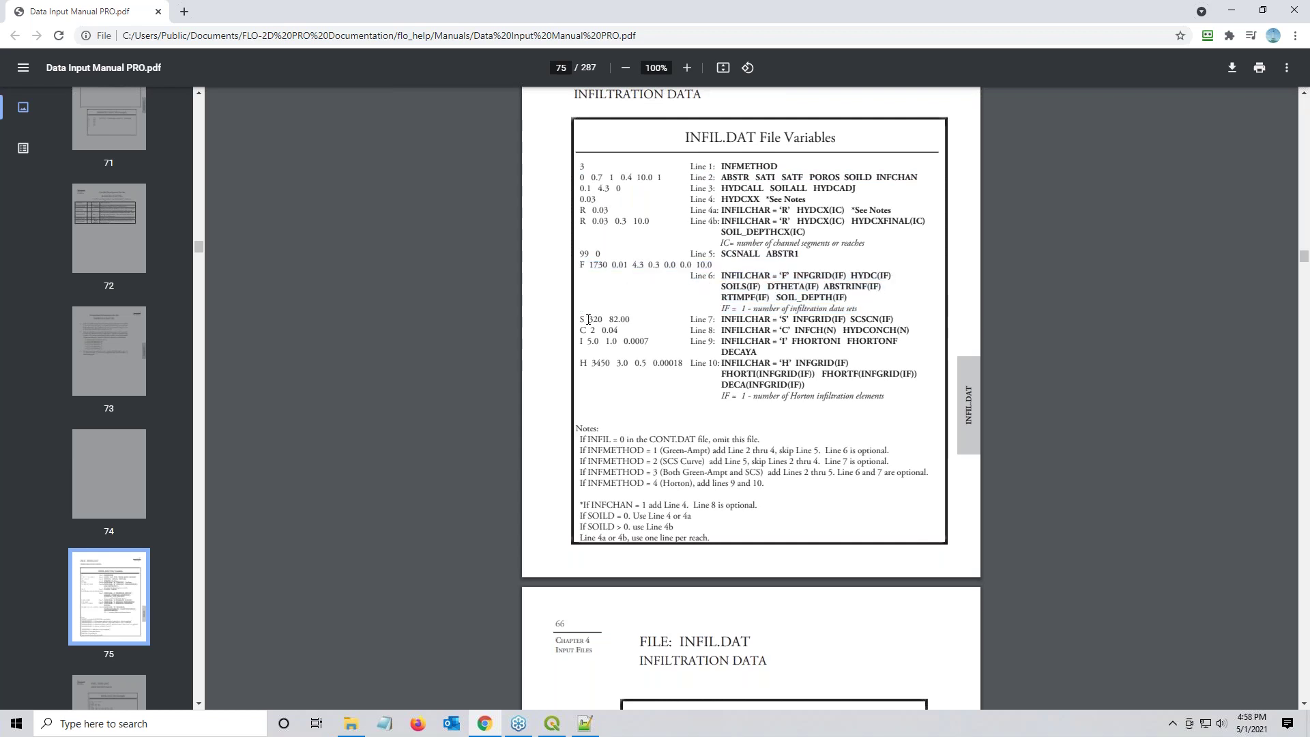
pyautogui.moveTo(580, 321); pyautogui.dragTo(895, 319)
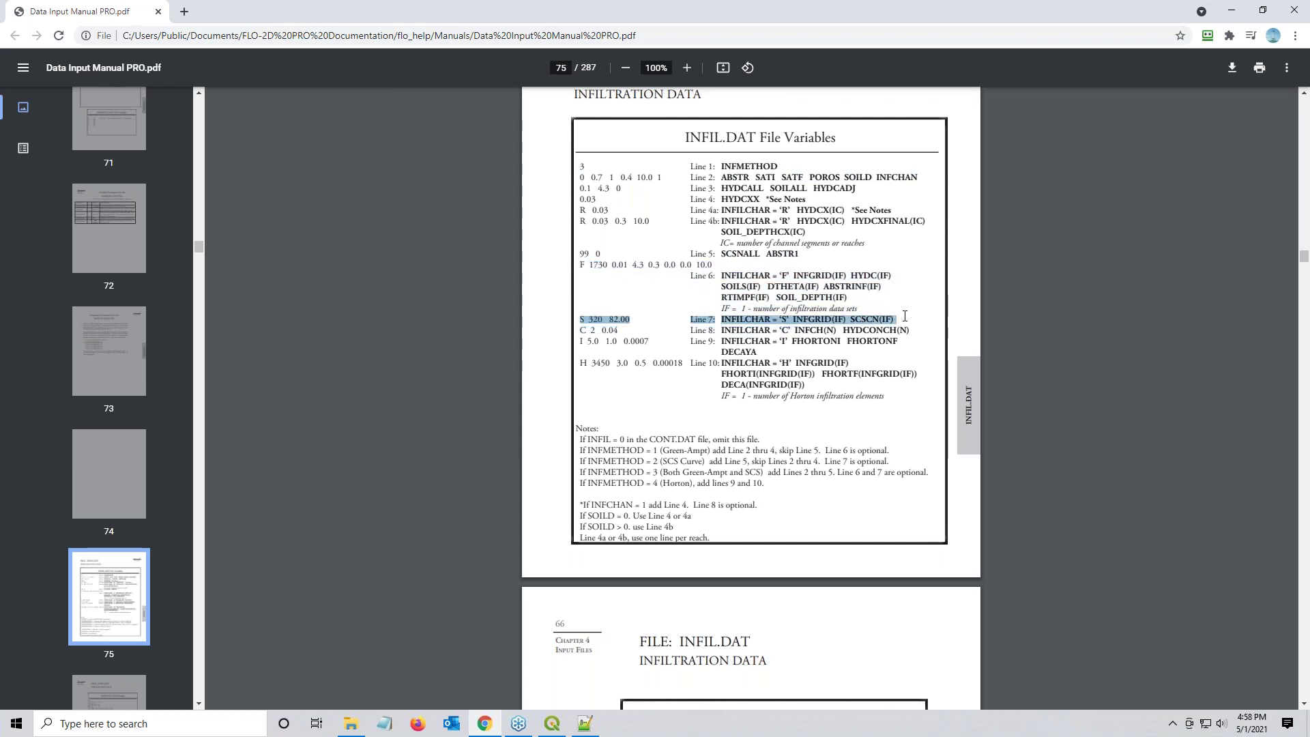
pyautogui.scroll(1, 378, 321)
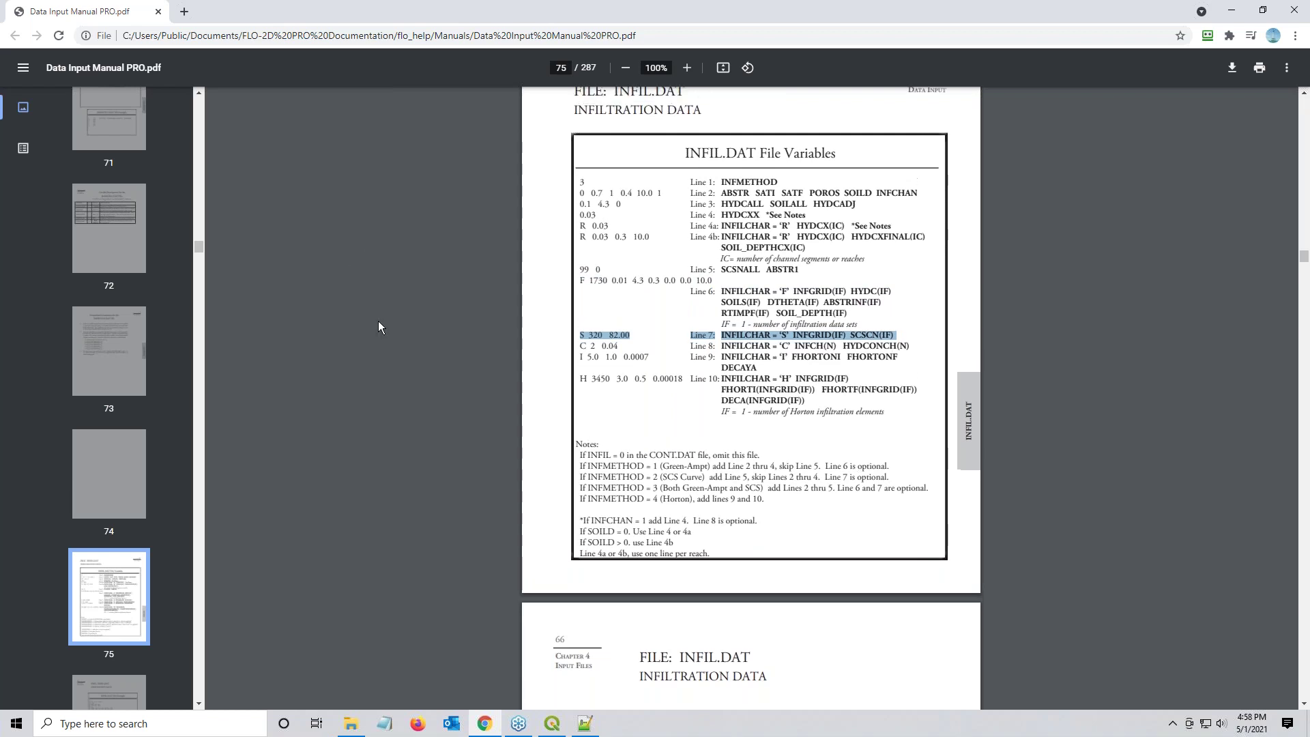
# Step: View the INFIL.DAT file example and the ABSTR variable description, and compare the descriptions with the File Variables page
pyautogui.scroll(-5, 378, 321)
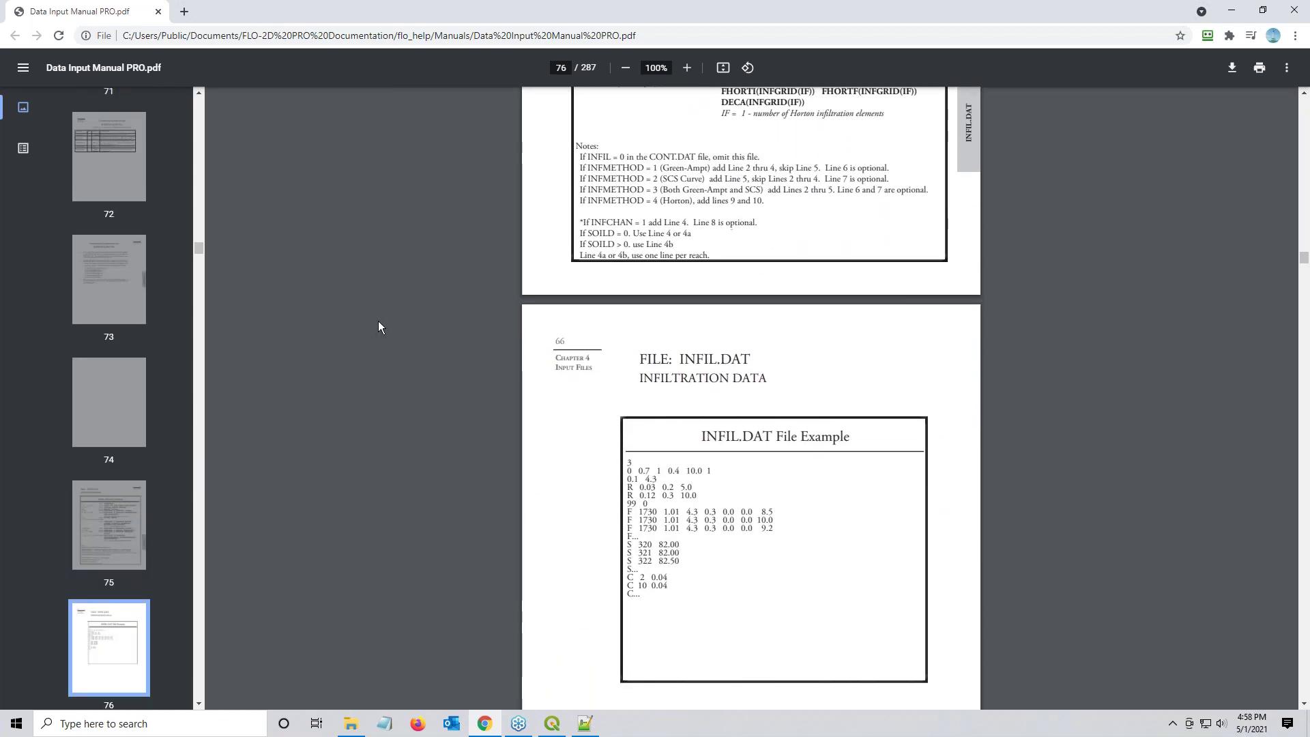
pyautogui.scroll(-3, 378, 321)
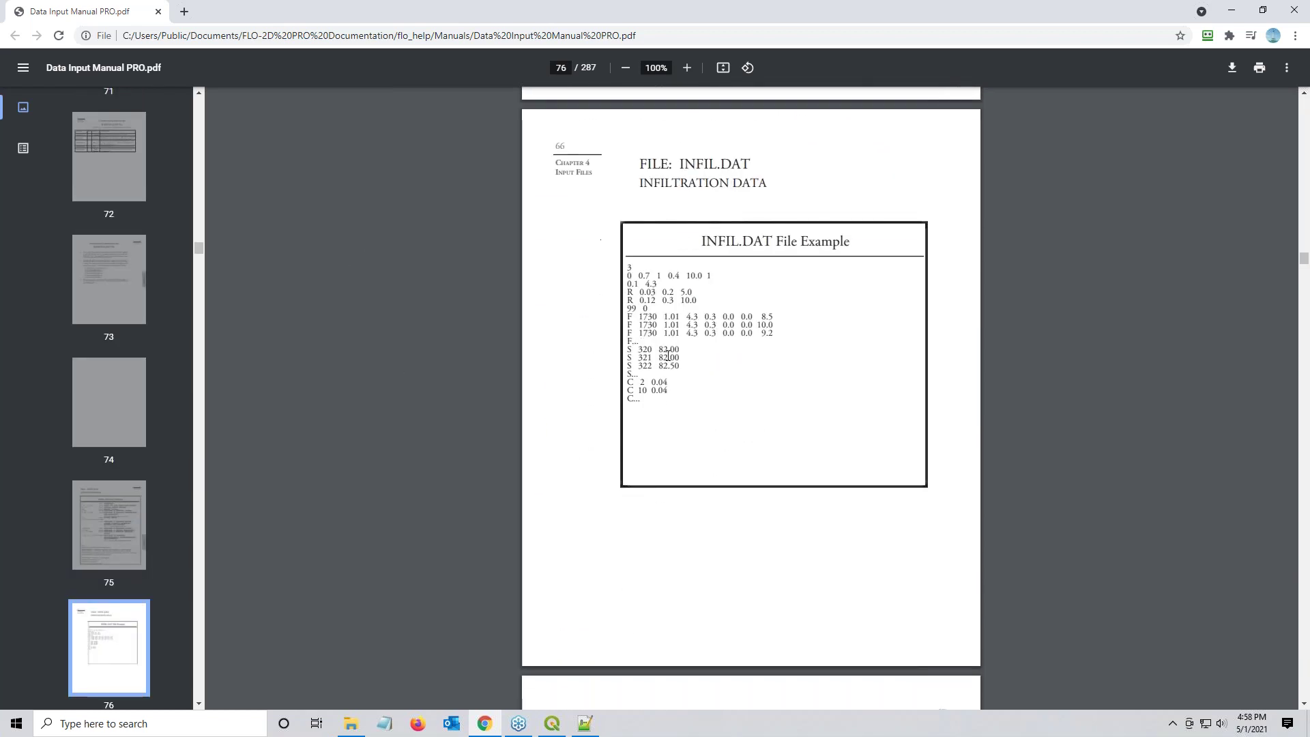
pyautogui.scroll(-6, 668, 356)
pyautogui.scroll(-3, 668, 356)
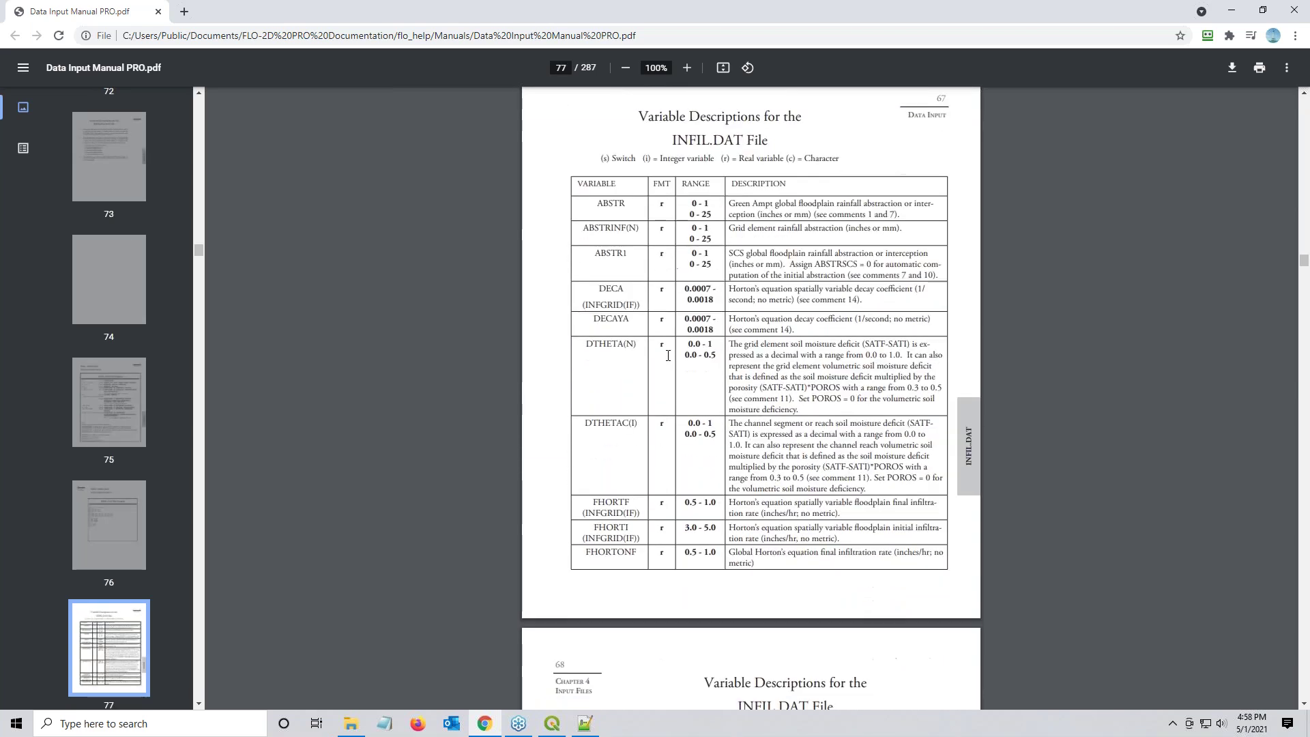
pyautogui.tripleClick(614, 204)
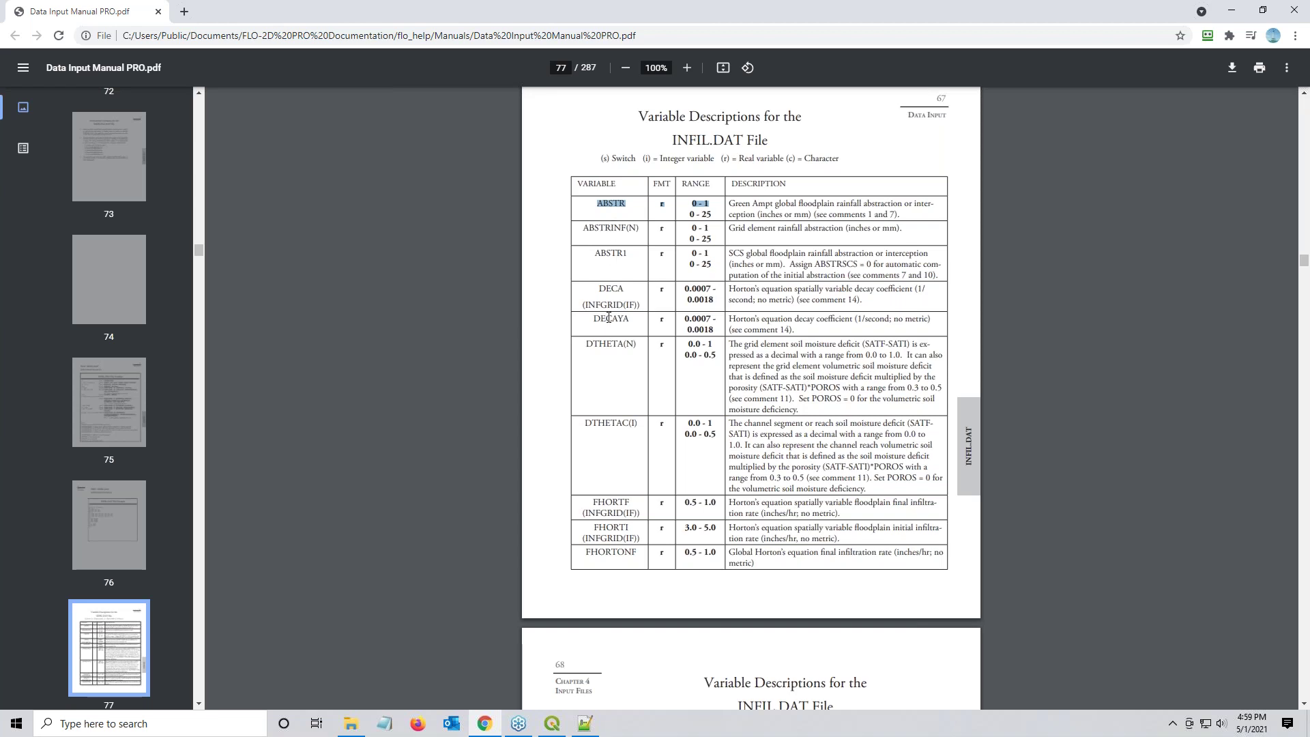
pyautogui.scroll(15, 609, 318)
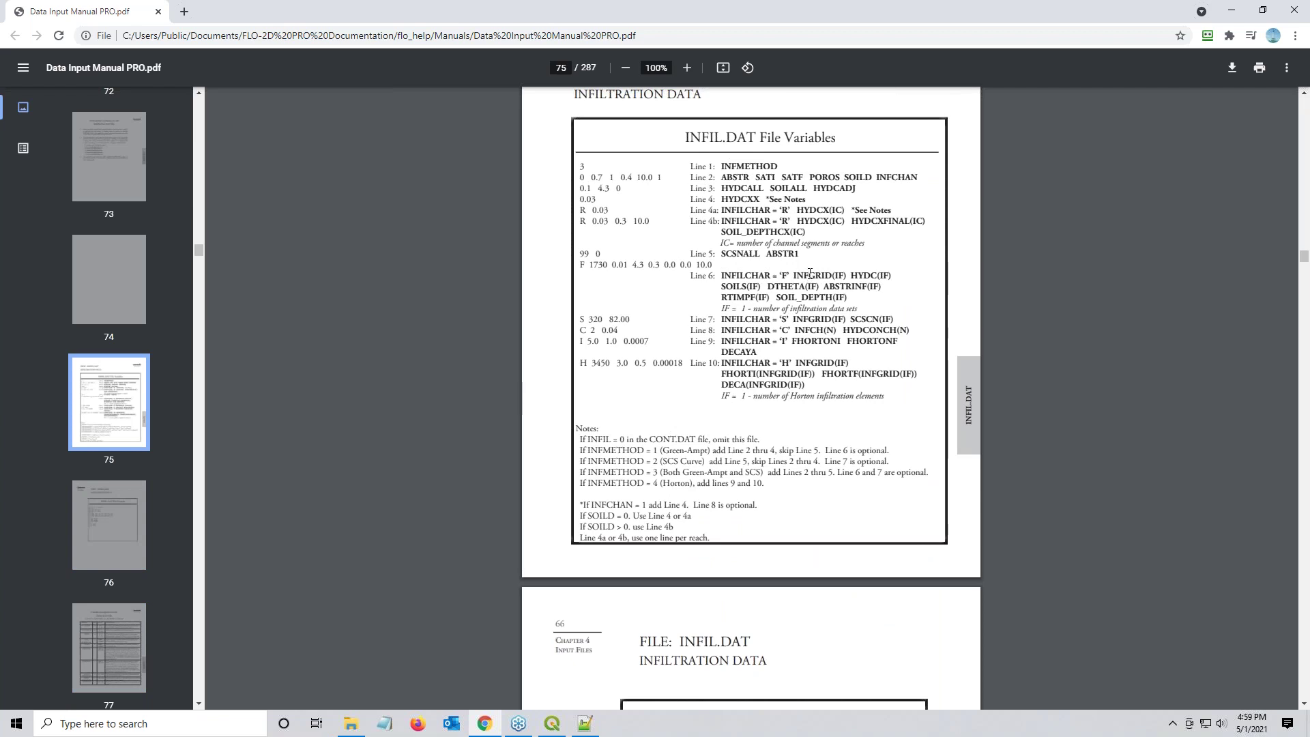
pyautogui.scroll(-15, 807, 326)
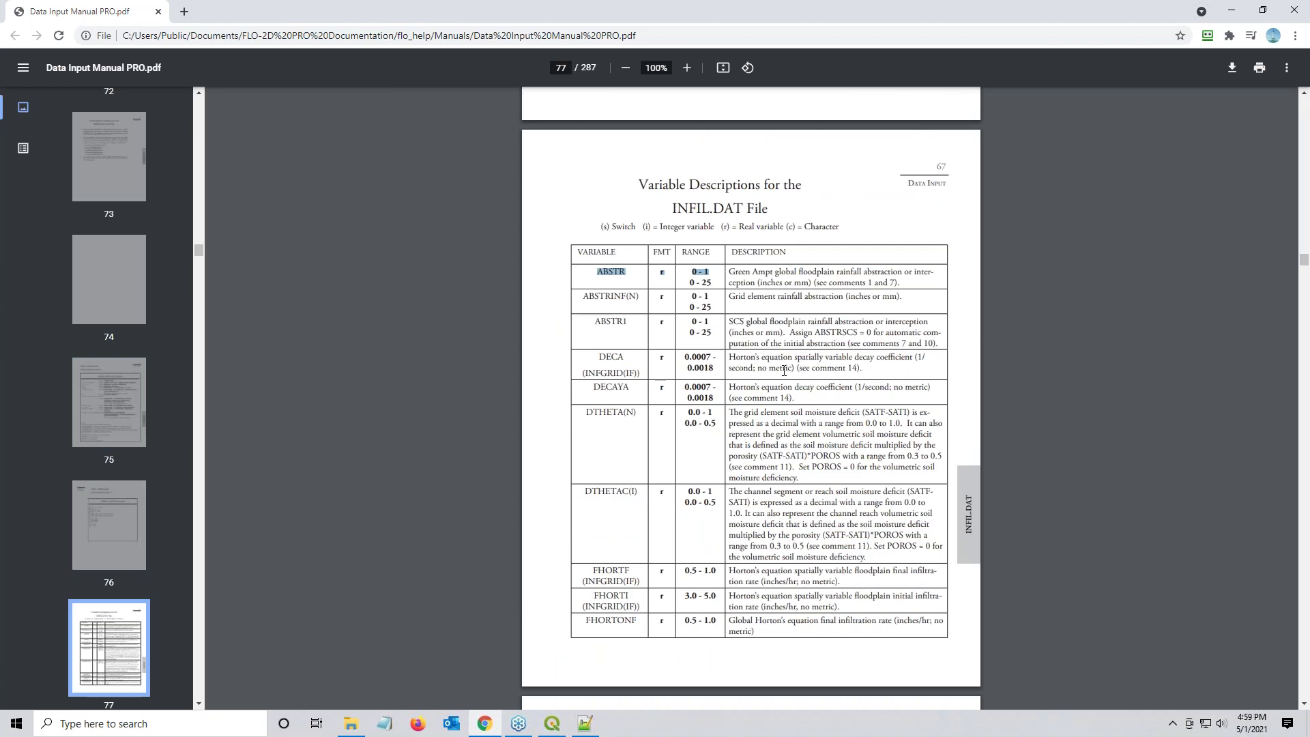
# Step: Look through the remaining INFIL.DAT variable descriptions and instructional comments on pages 79 to 83, and minimize the manual
pyautogui.scroll(-20, 784, 371)
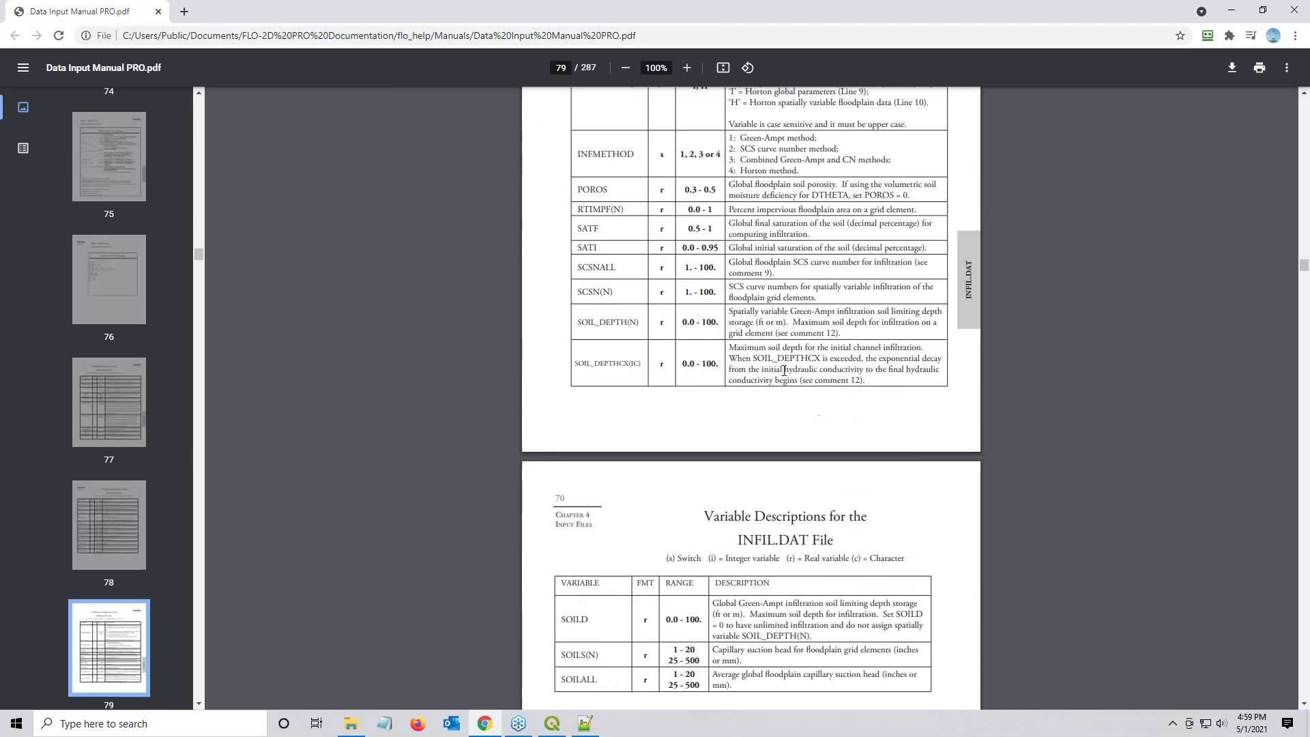
pyautogui.scroll(-6, 784, 371)
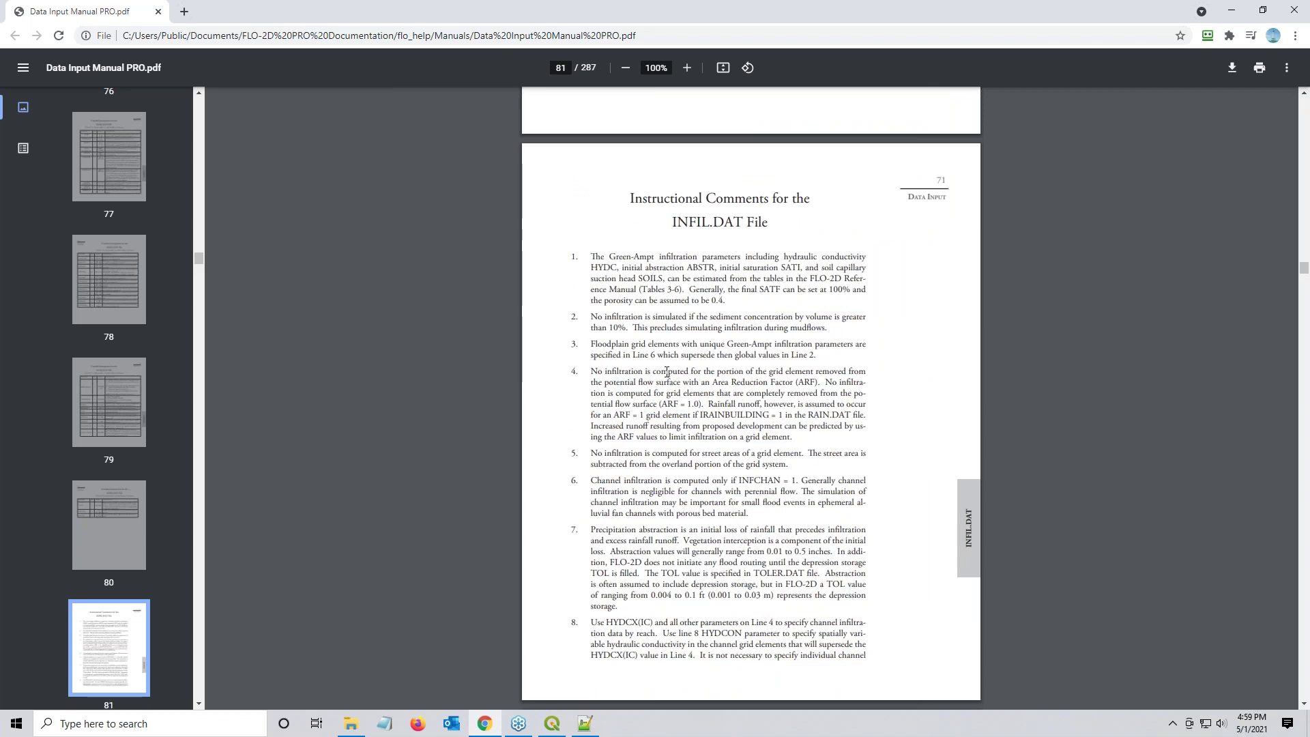
pyautogui.scroll(-10, 666, 371)
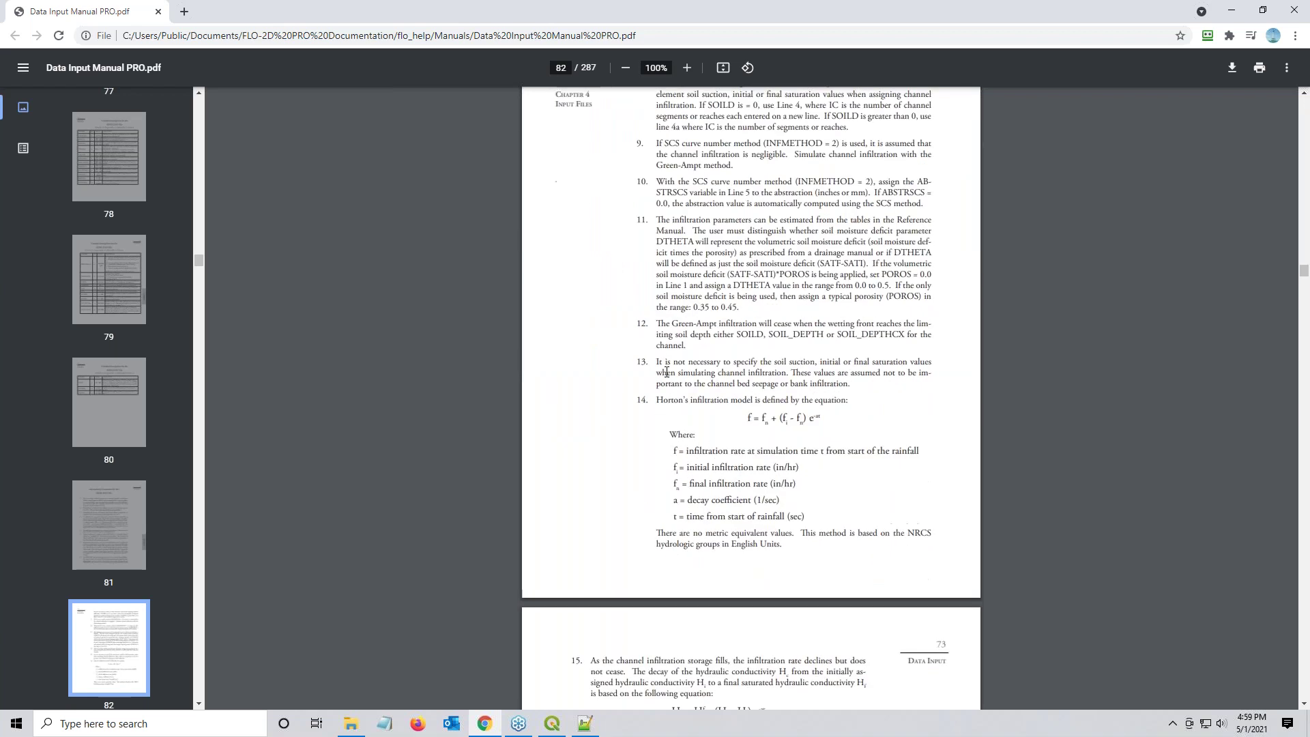
pyautogui.scroll(-4, 653, 387)
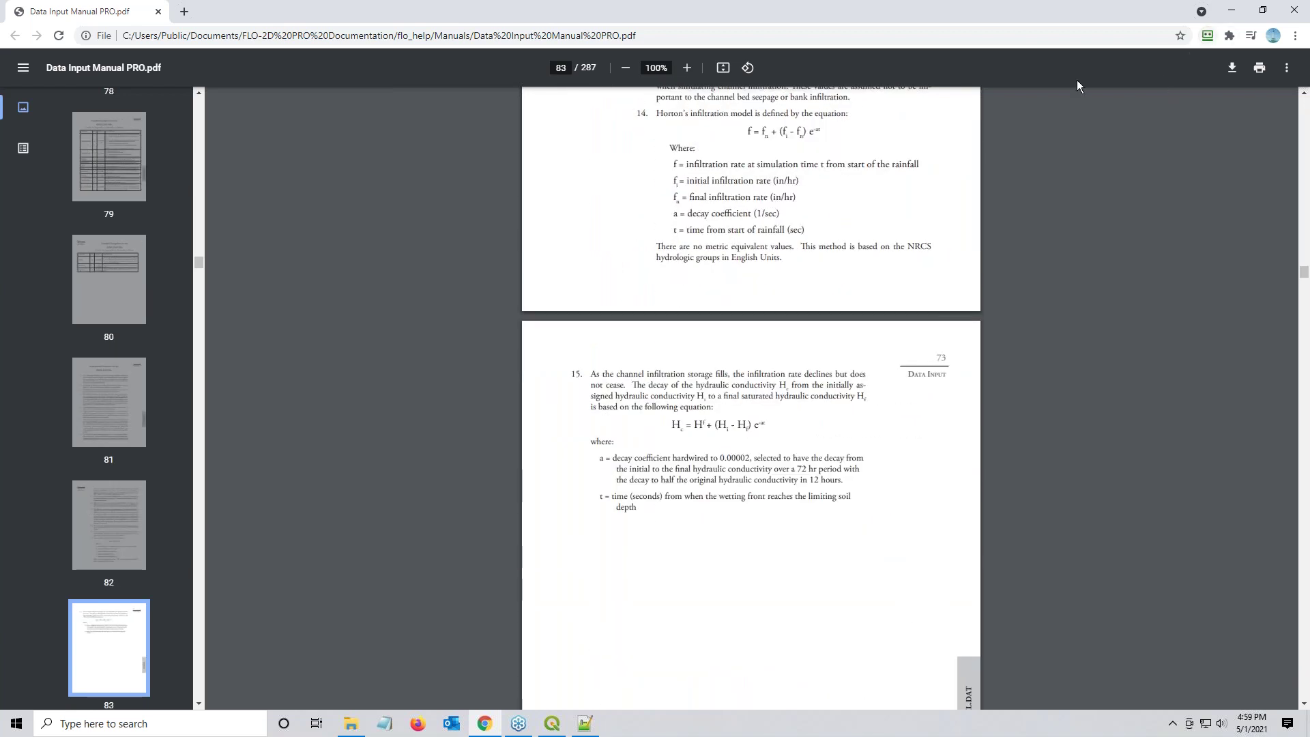
pyautogui.scroll(3, 667, 360)
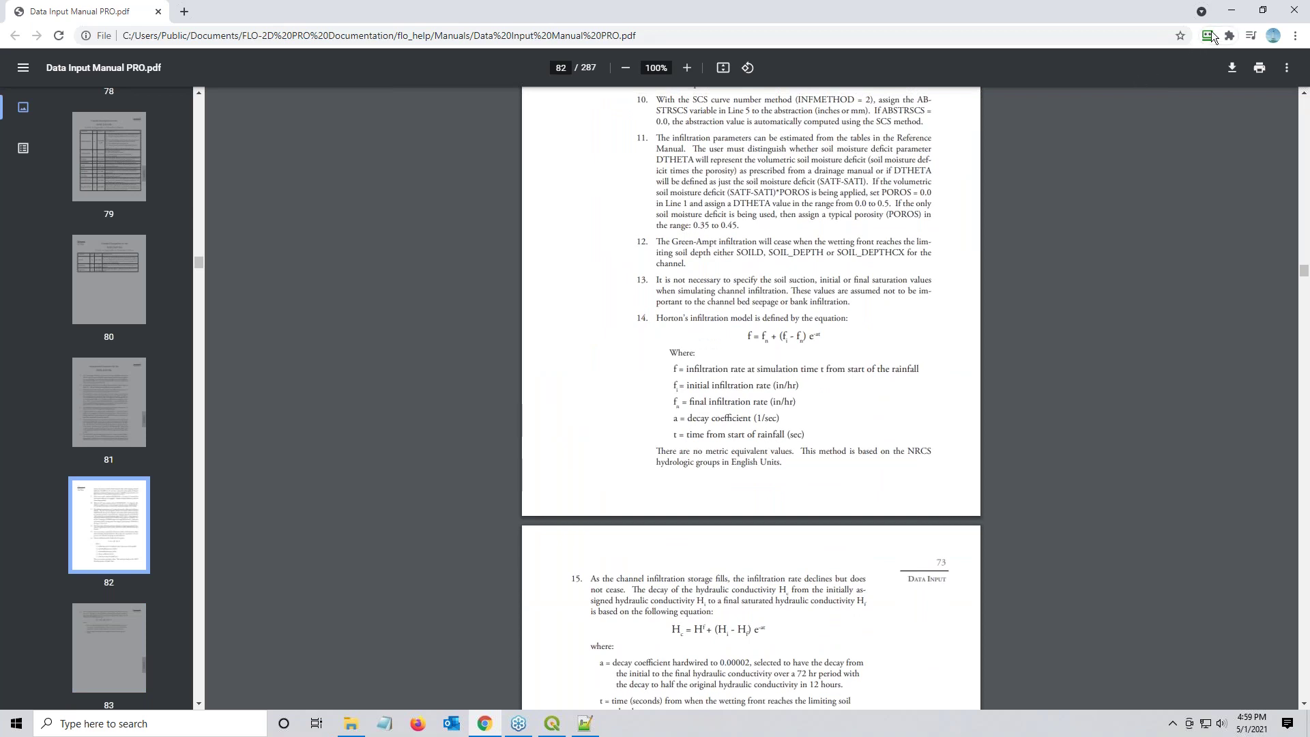
pyautogui.click(1233, 13)
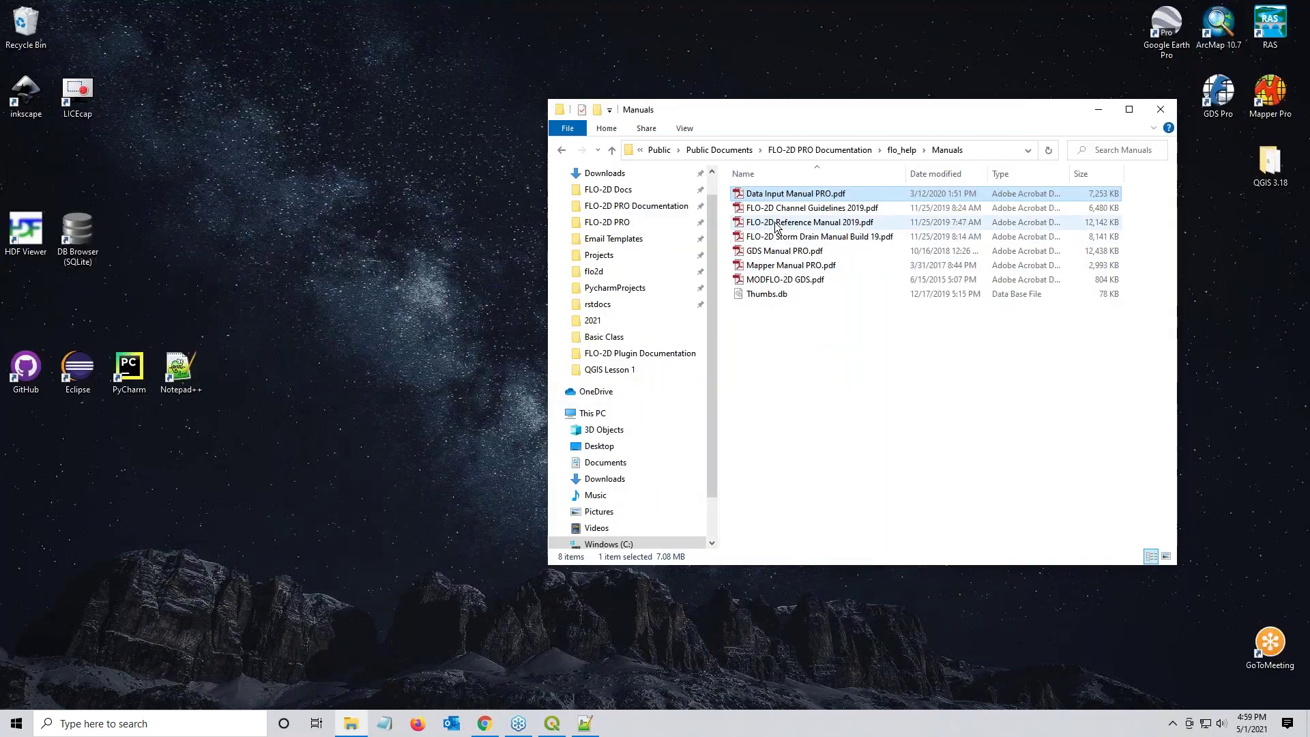
pyautogui.doubleClick(780, 192)
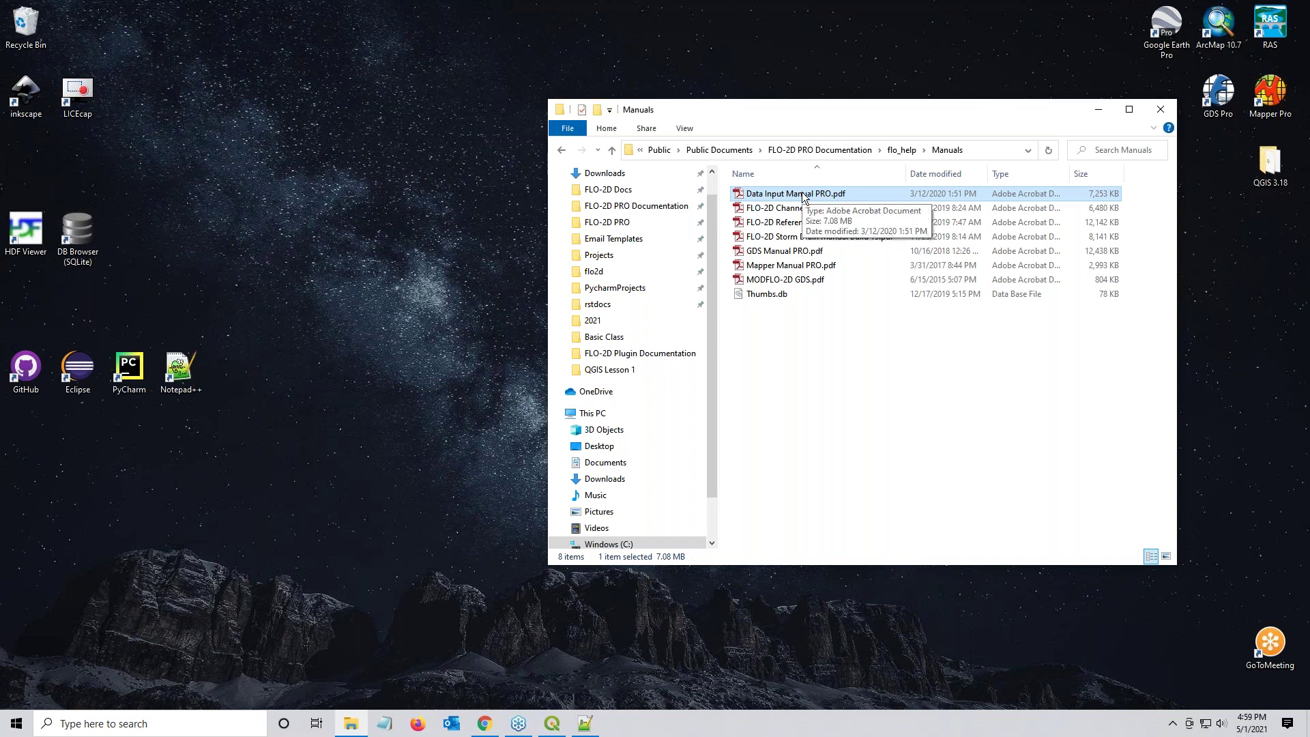
pyautogui.doubleClick(801, 191)
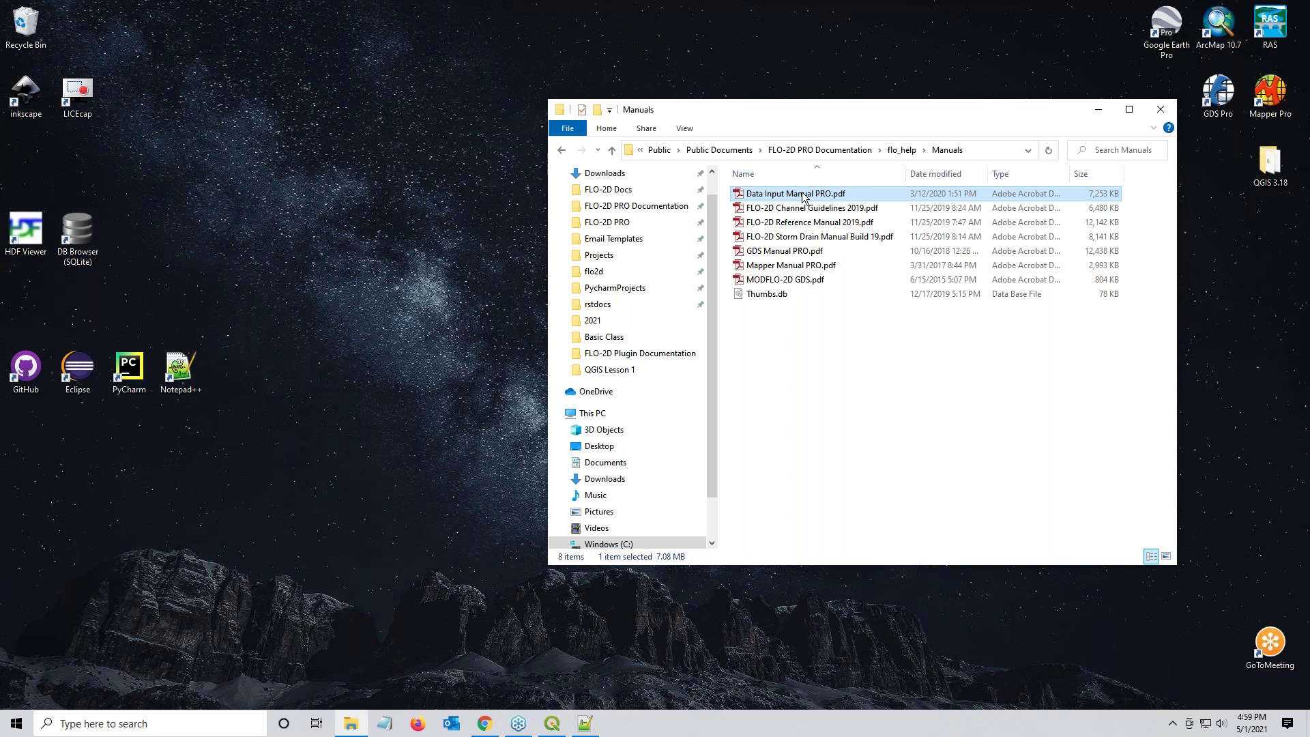
pyautogui.moveTo(821, 113); pyautogui.dragTo(828, 139)
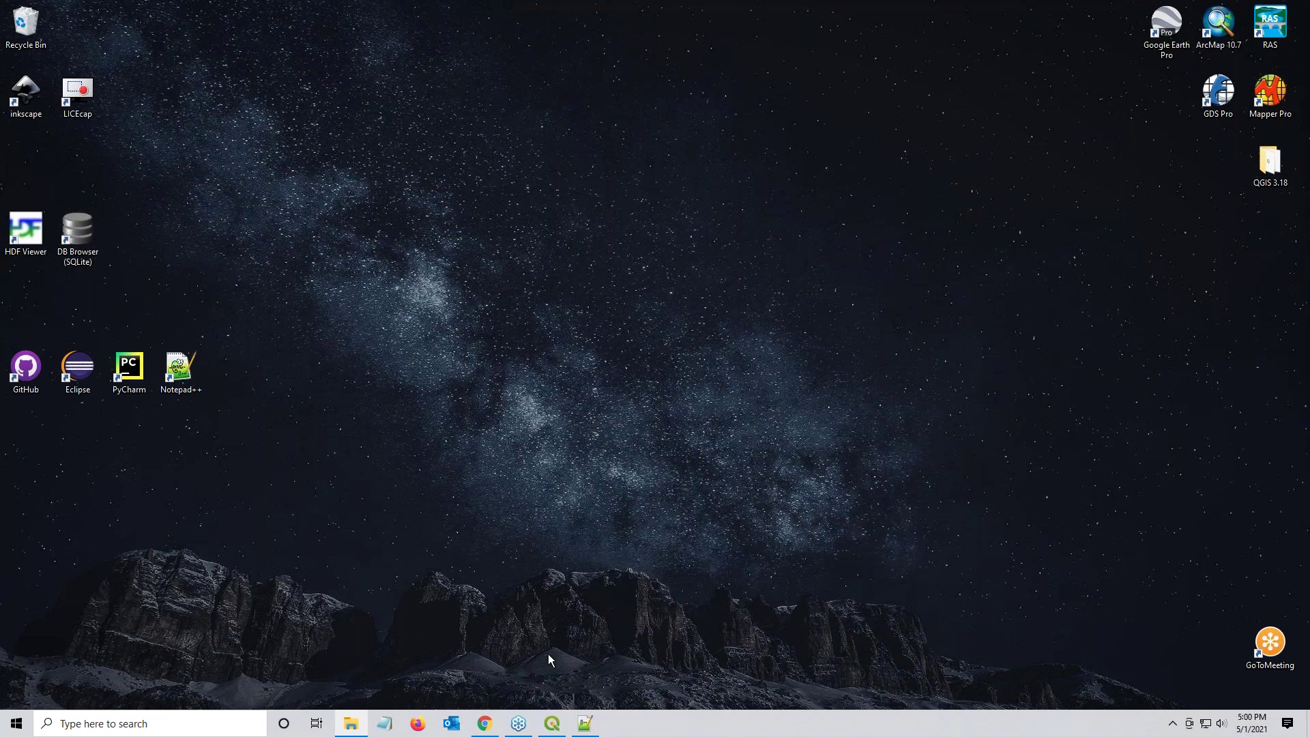
# Step: Switch to QGIS and check which FLO-2D components are selected for export, without exporting them
pyautogui.click(552, 723)
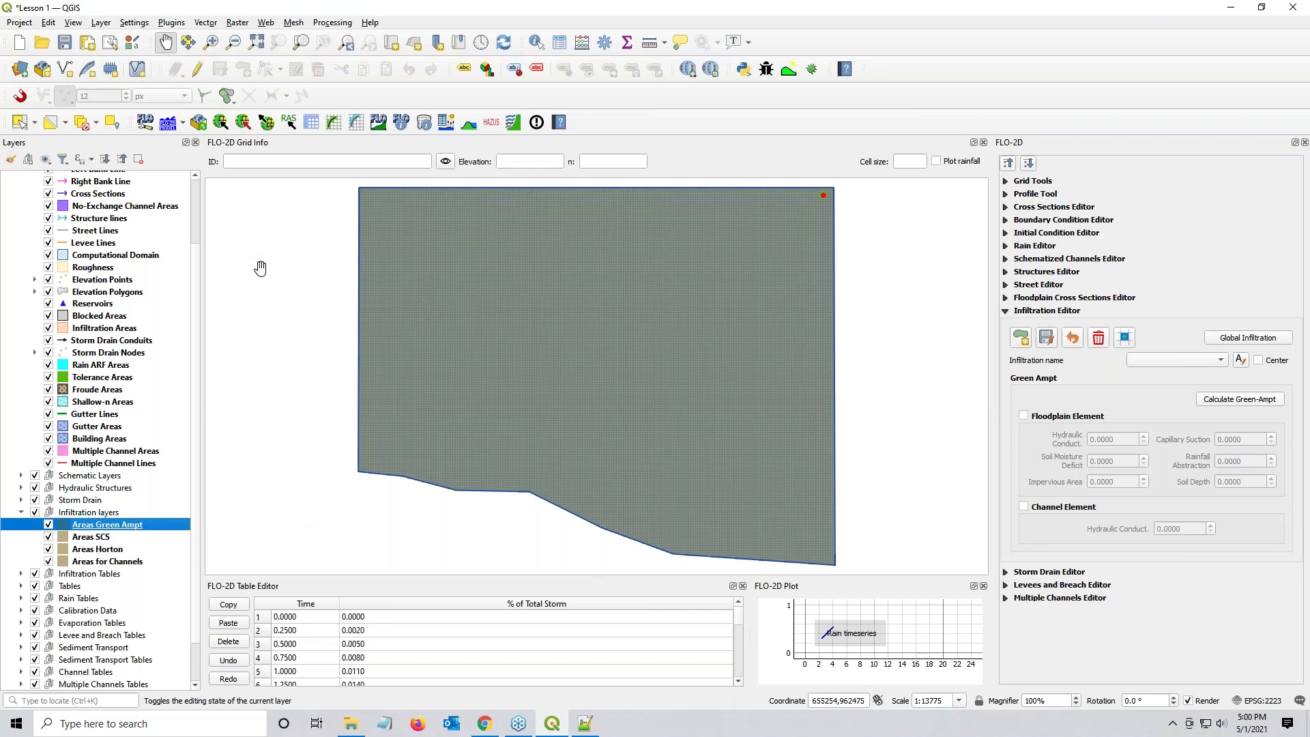
pyautogui.click(266, 122)
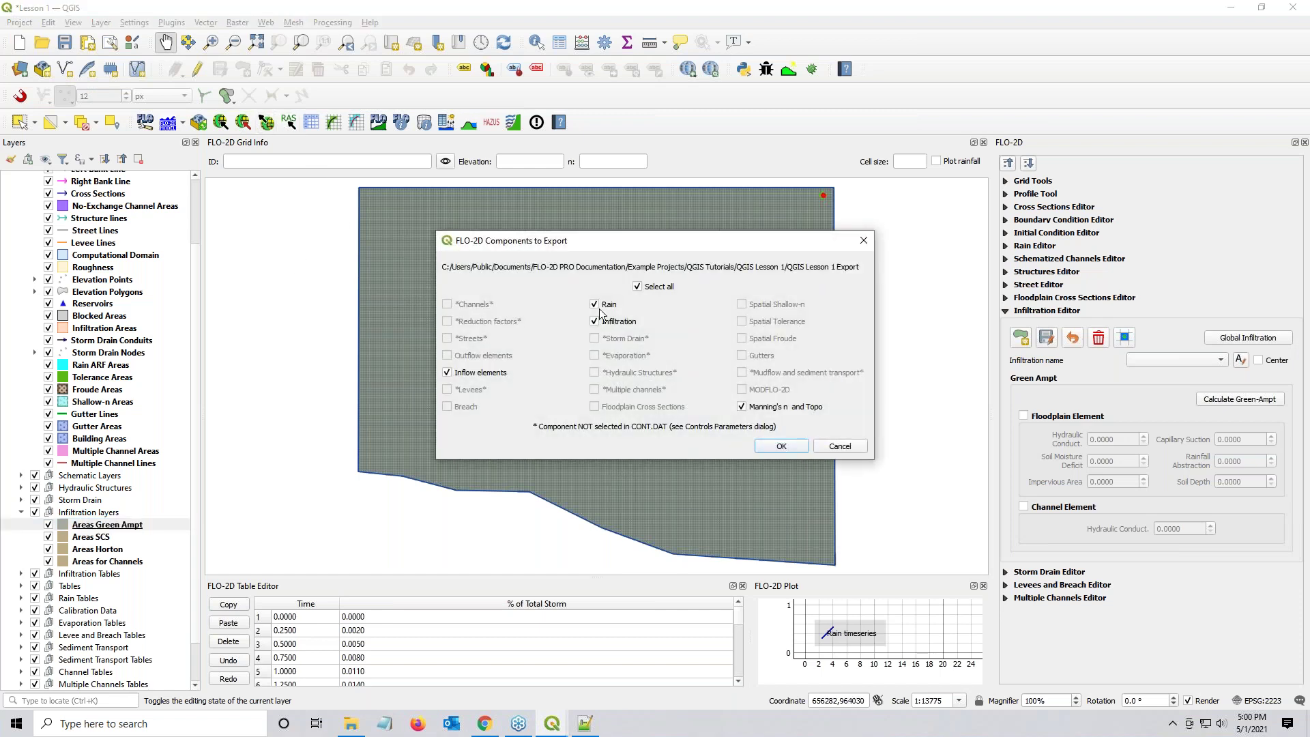
pyautogui.click(843, 450)
# Step: Close Notepad++ and run the FLO-2D model on the QGIS Lesson 1 Export project folder from QGIS
pyautogui.click(600, 728)
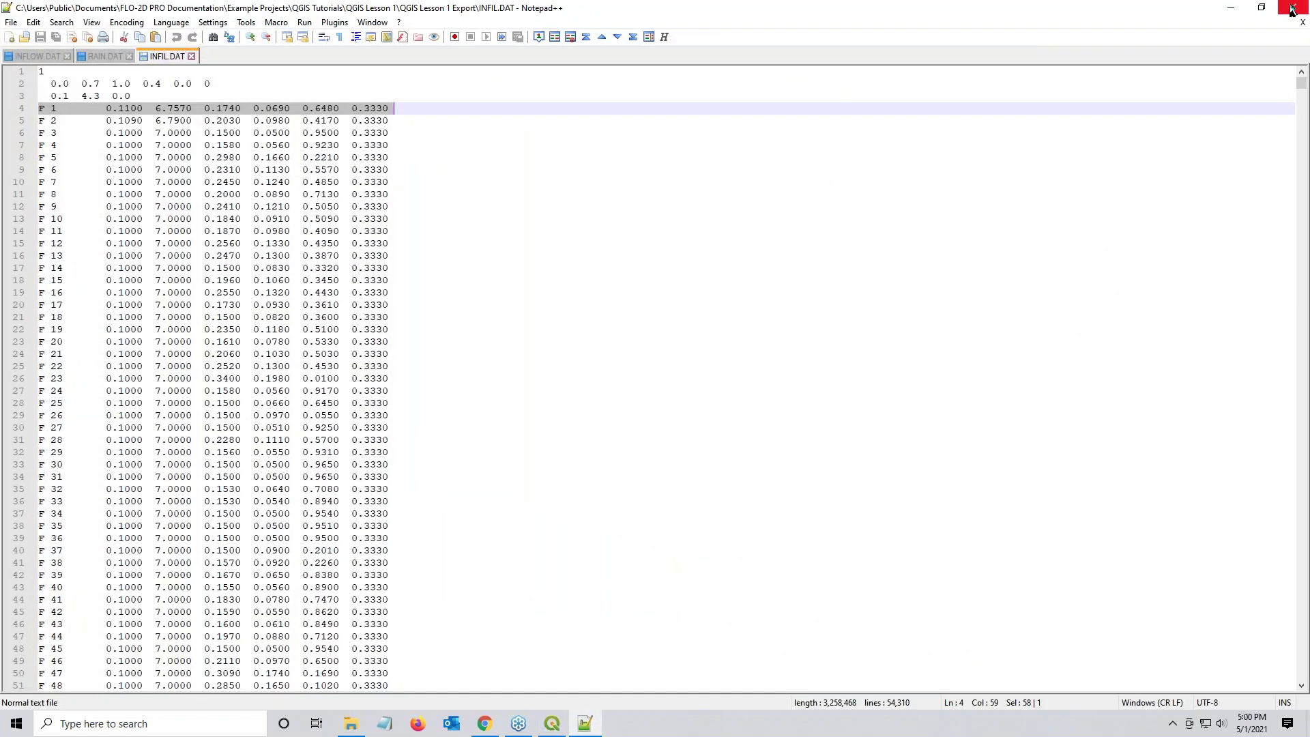
pyautogui.click(1292, 10)
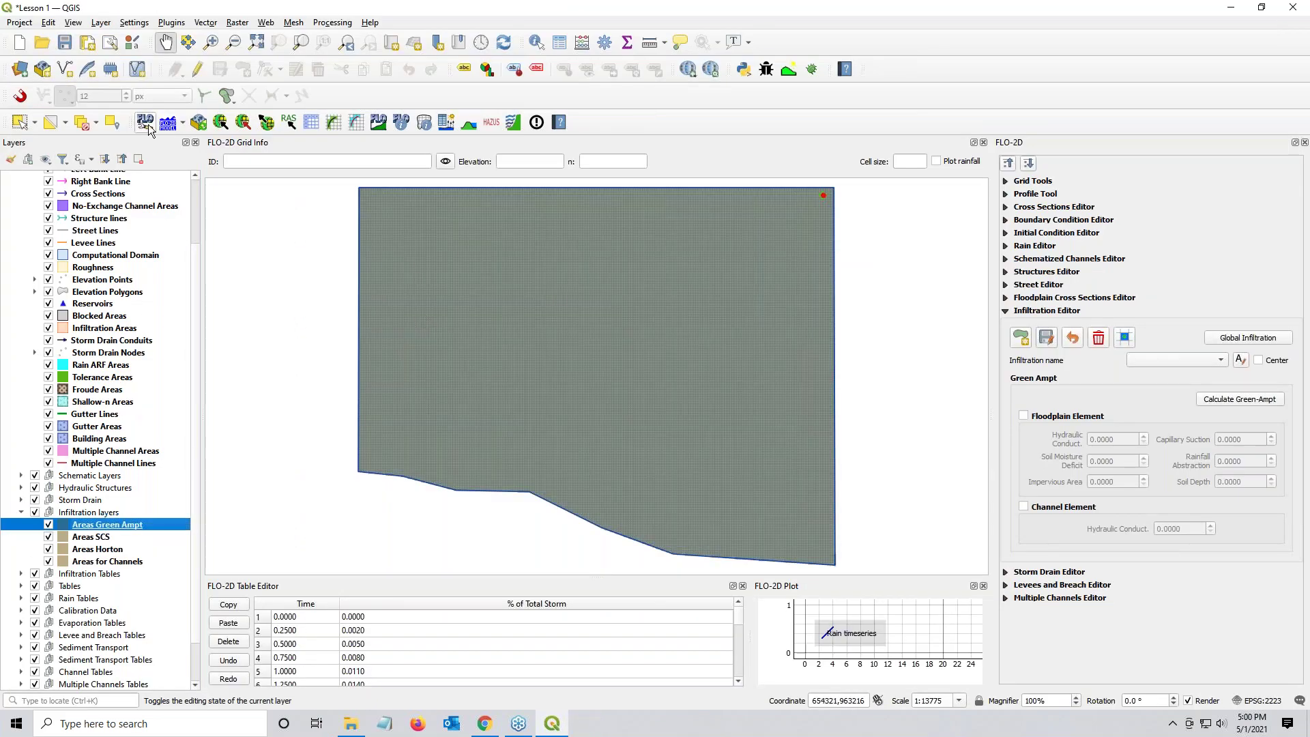
pyautogui.click(165, 128)
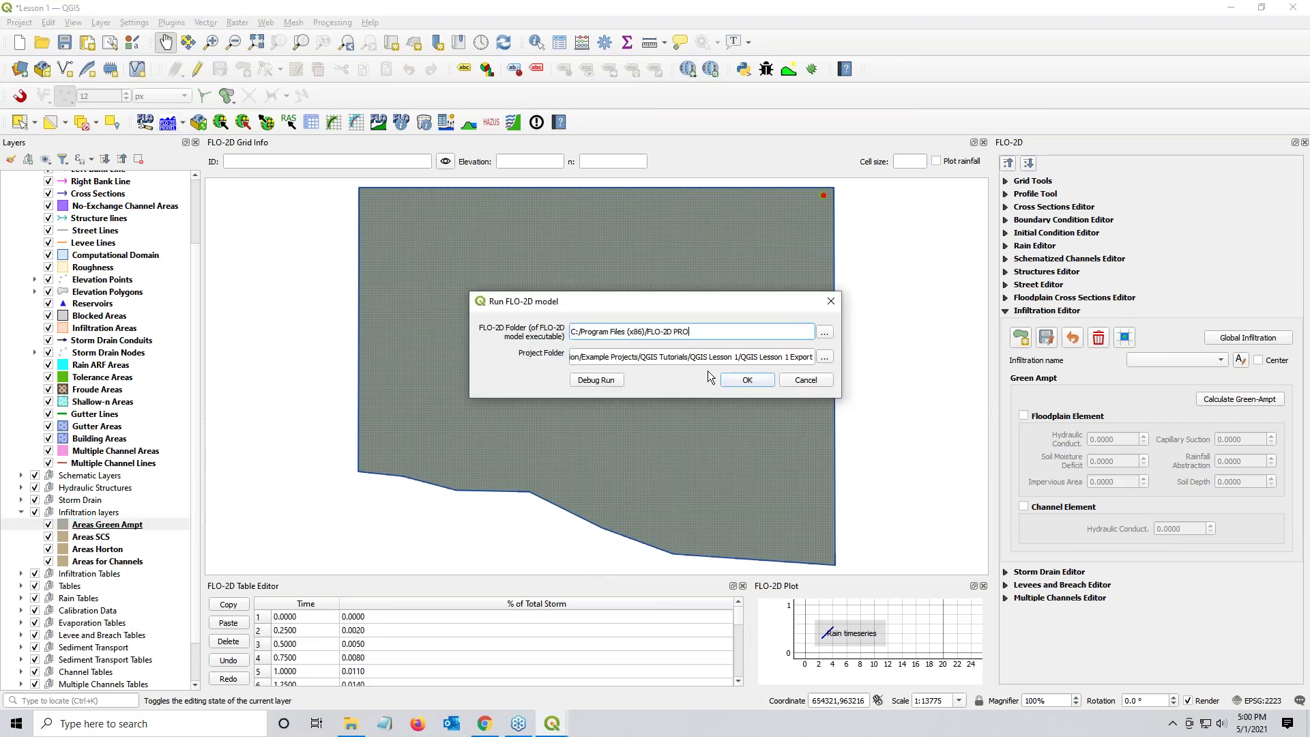
pyautogui.click(731, 379)
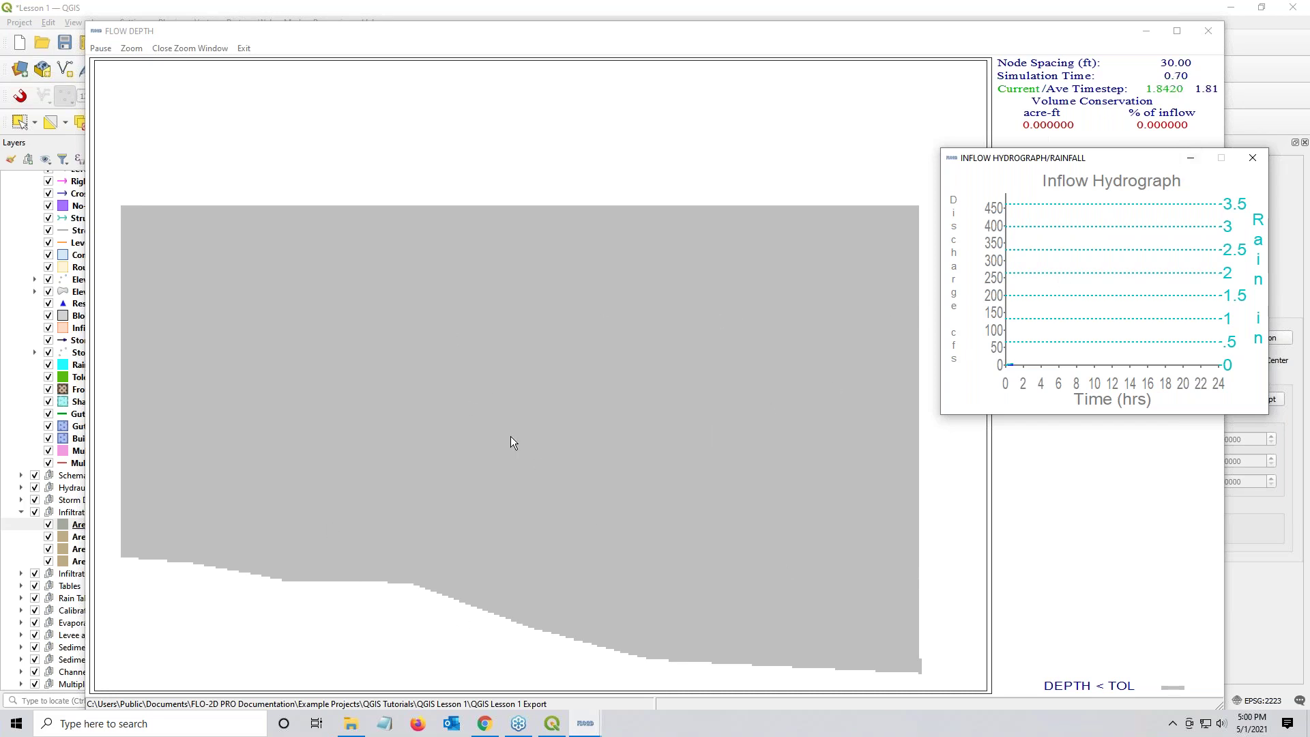
# Step: Minimize the inflow hydrograph and flow depth simulation windows, save the Lesson 1 project, and close QGIS
pyautogui.click(1187, 159)
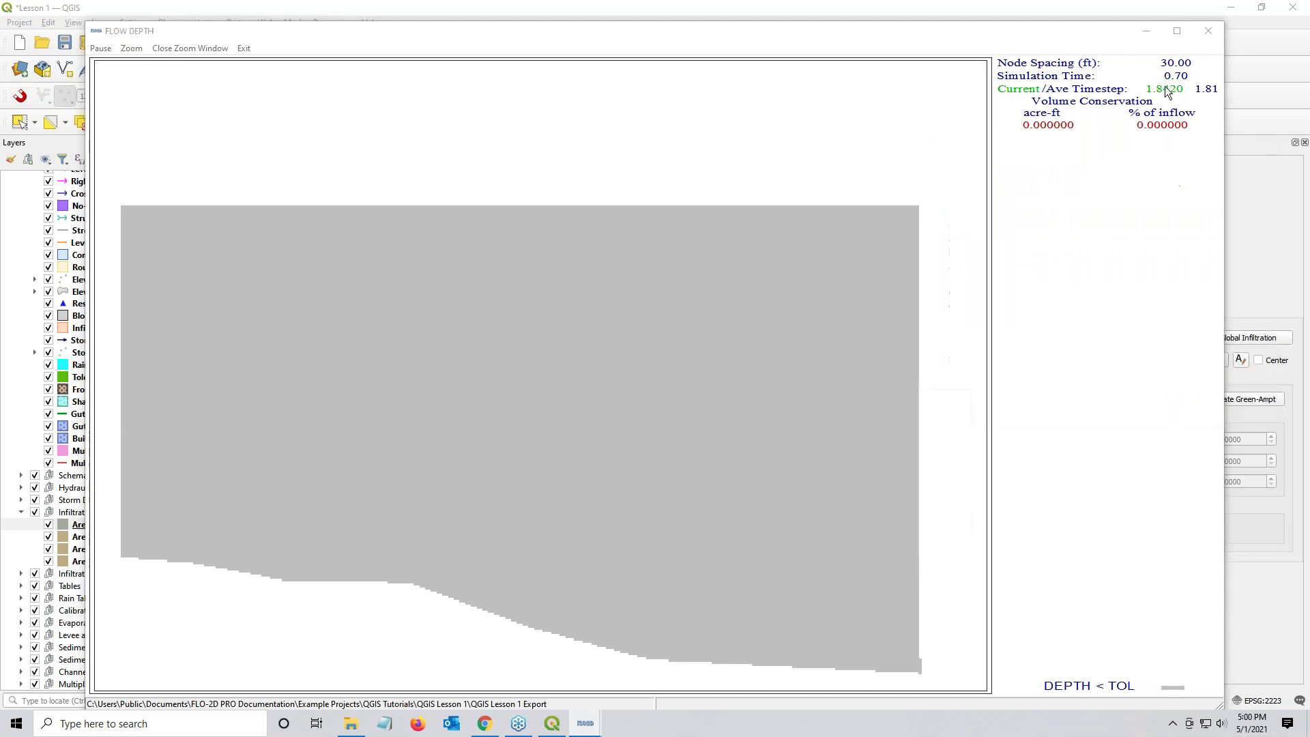
pyautogui.click(1145, 31)
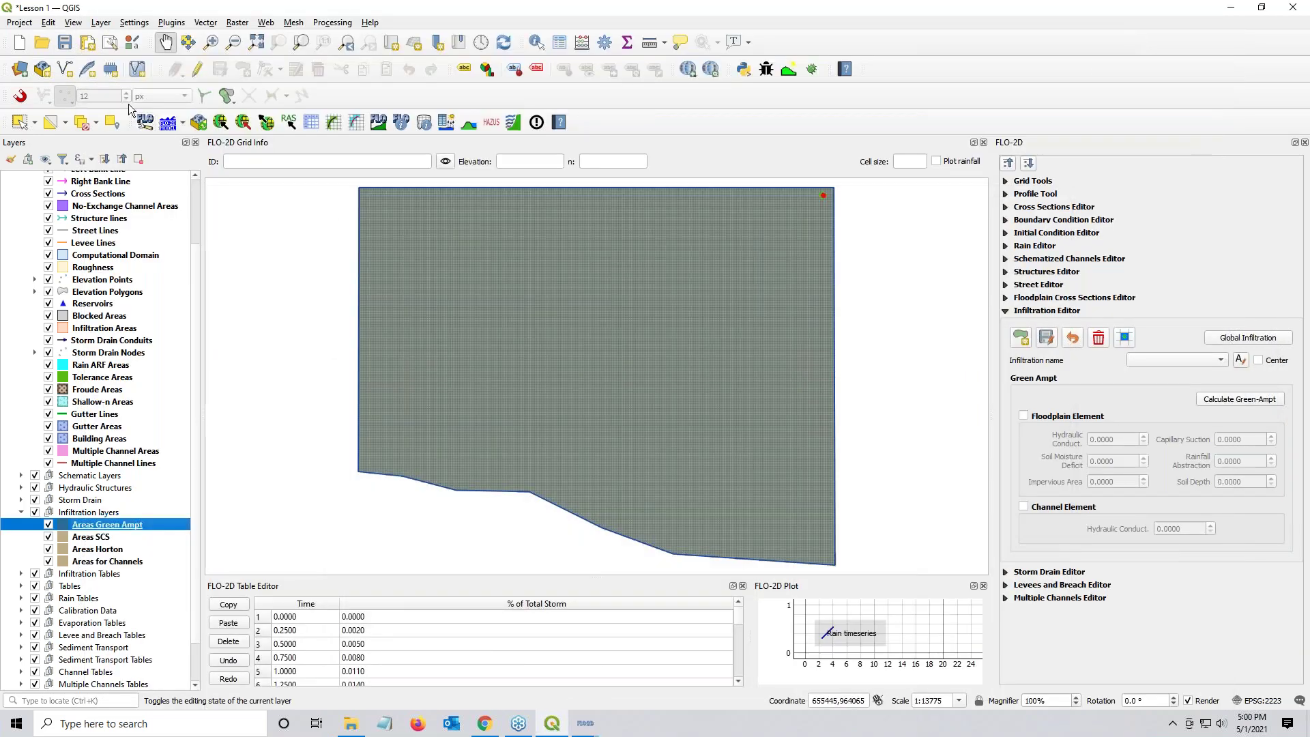
pyautogui.click(65, 43)
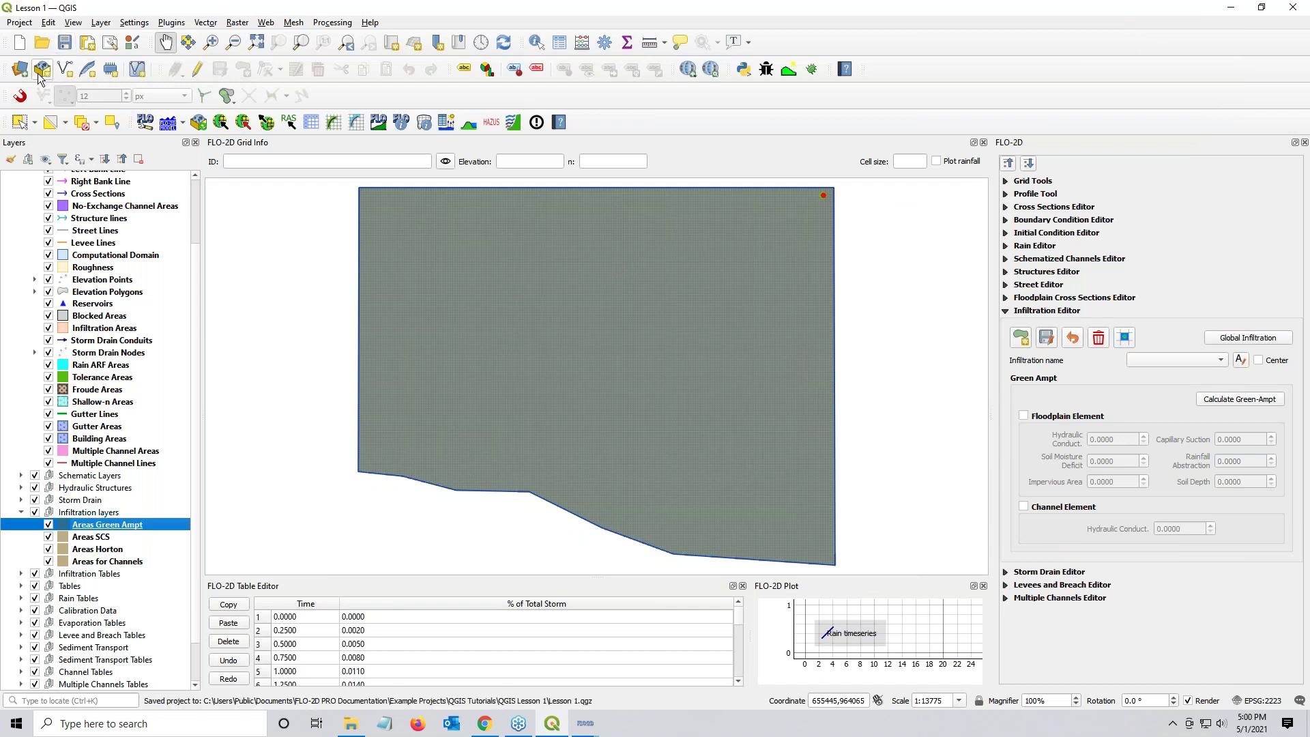
pyautogui.click(1293, 8)
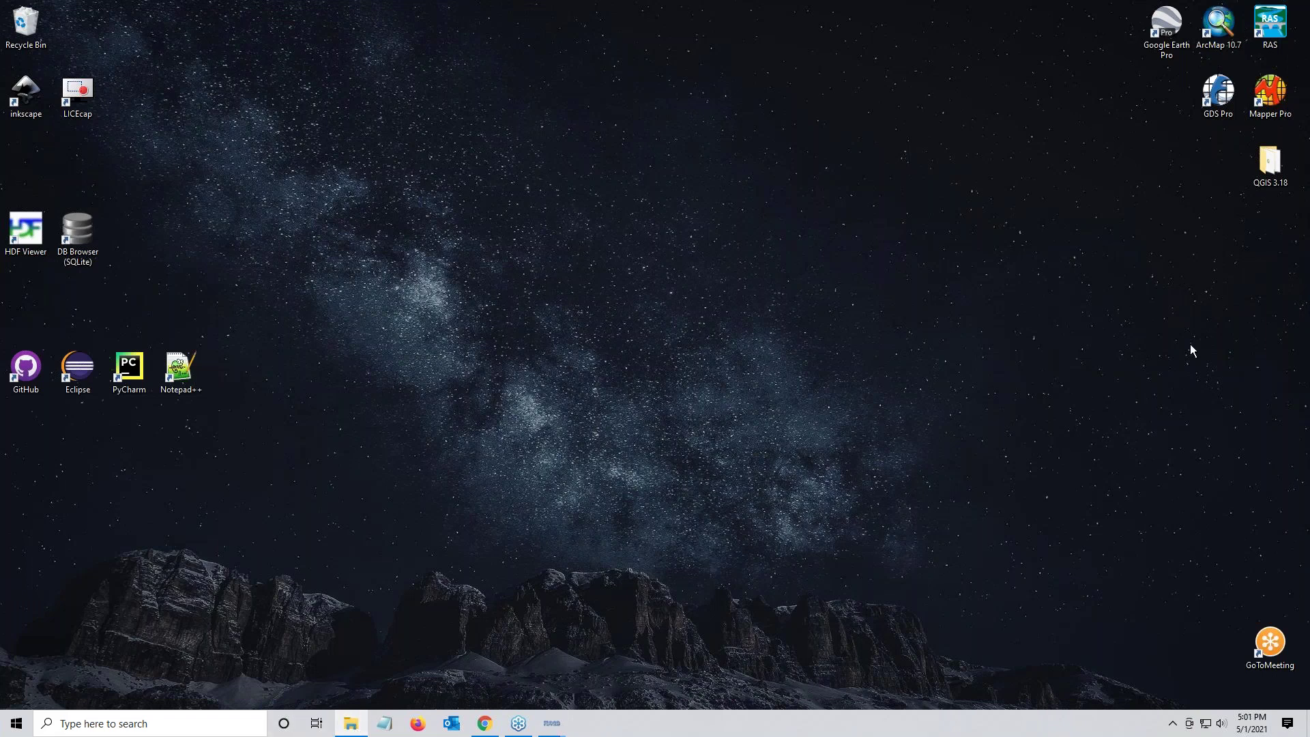
# Step: Switch to File Explorer and open the QGIS Tutorials folder under Example Projects in FLO-2D PRO Documentation
pyautogui.press('super+e')
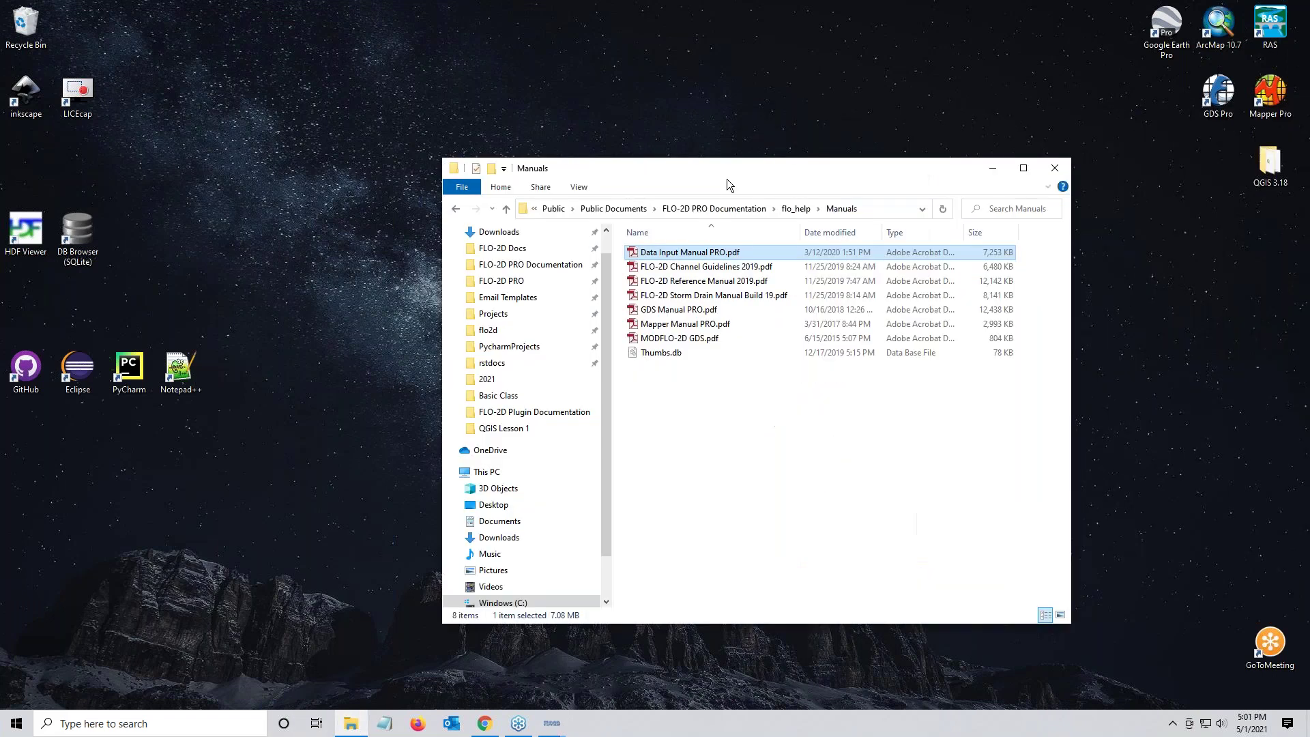
pyautogui.moveTo(727, 179); pyautogui.dragTo(636, 189)
pyautogui.click(435, 277)
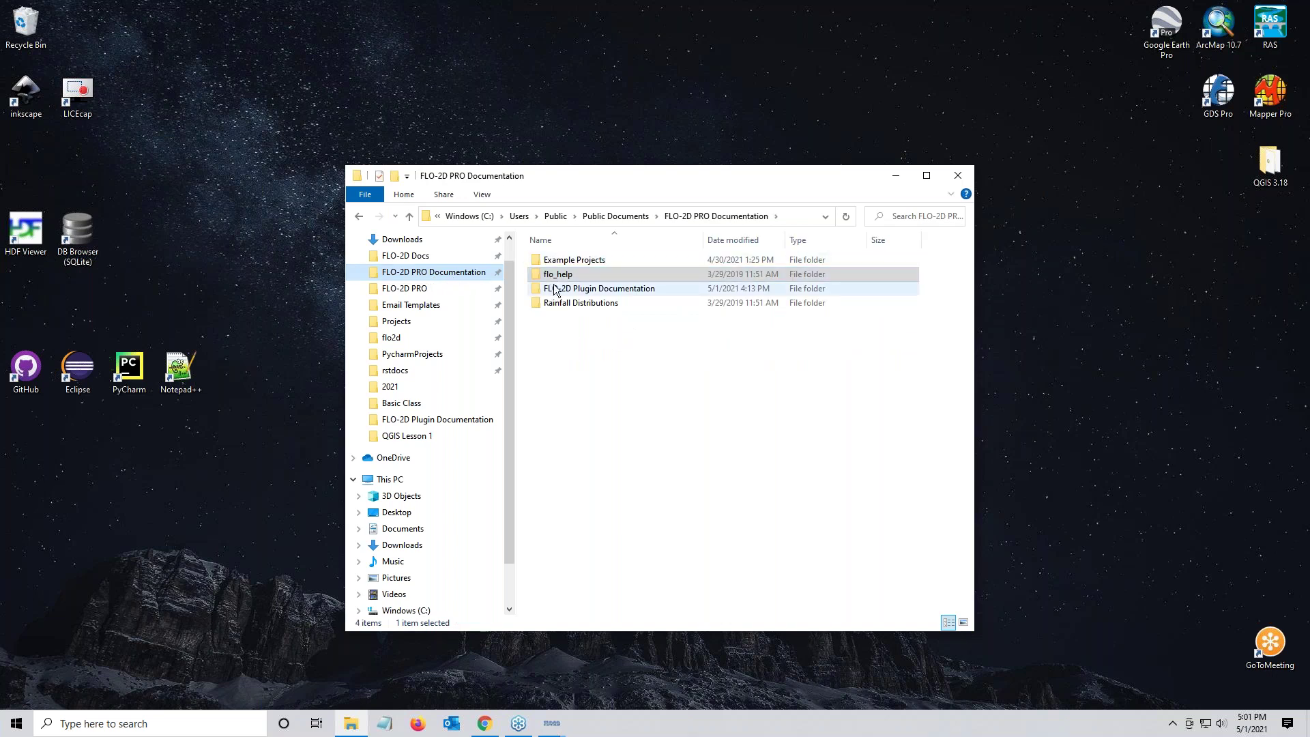
pyautogui.doubleClick(559, 261)
pyautogui.doubleClick(560, 277)
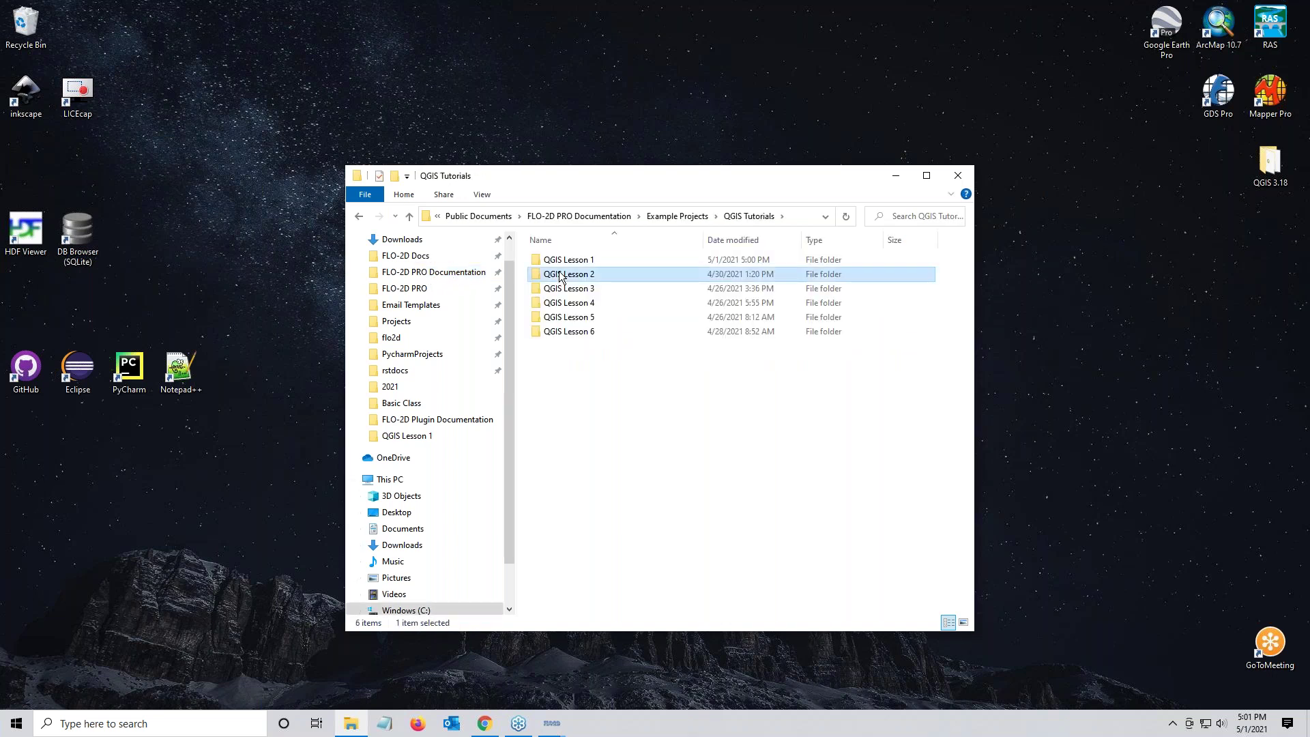
# Step: Compress Lesson 1.gpkg and Lesson 1.qgz from the QGIS Lesson 1 folder into the 7-Zip archive QGIS Lesson 1.7z
pyautogui.doubleClick(555, 260)
pyautogui.click(578, 377)
pyautogui.keyDown('shift'); pyautogui.click(577, 389); pyautogui.keyUp('shift')
pyautogui.rightClick(576, 389)
pyautogui.moveTo(628, 411)
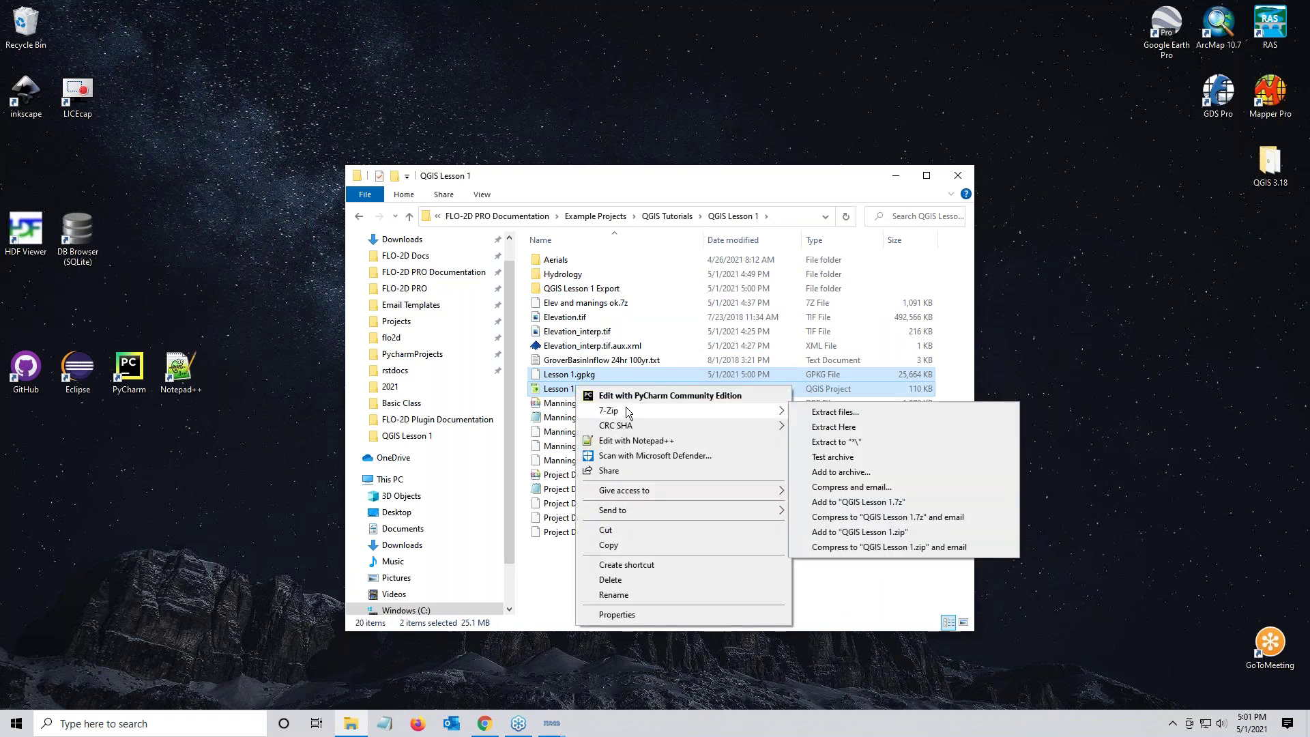
pyautogui.click(861, 503)
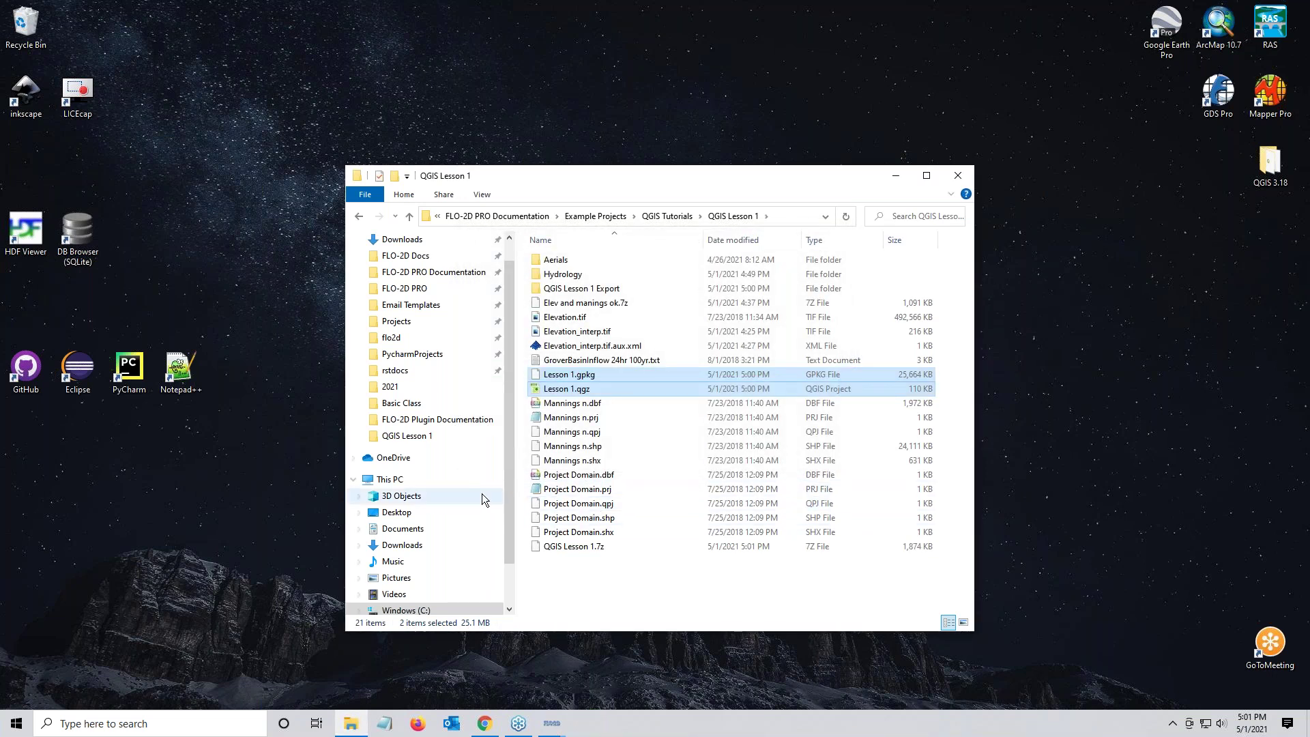
# Step: Rename the QGIS Lesson 1.7z archive as Lesson 1 Complete.7z and select it together with Elev and manings ok.7z
pyautogui.click(579, 550)
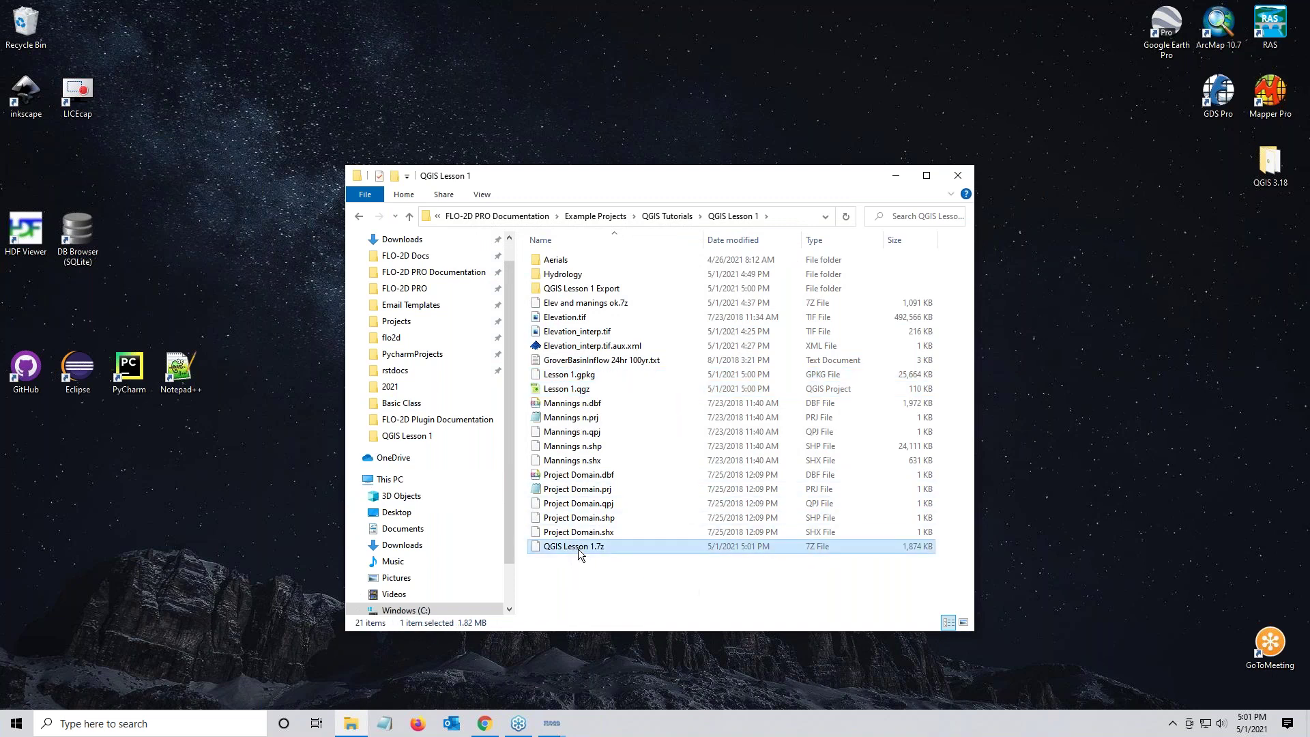
pyautogui.click(579, 549)
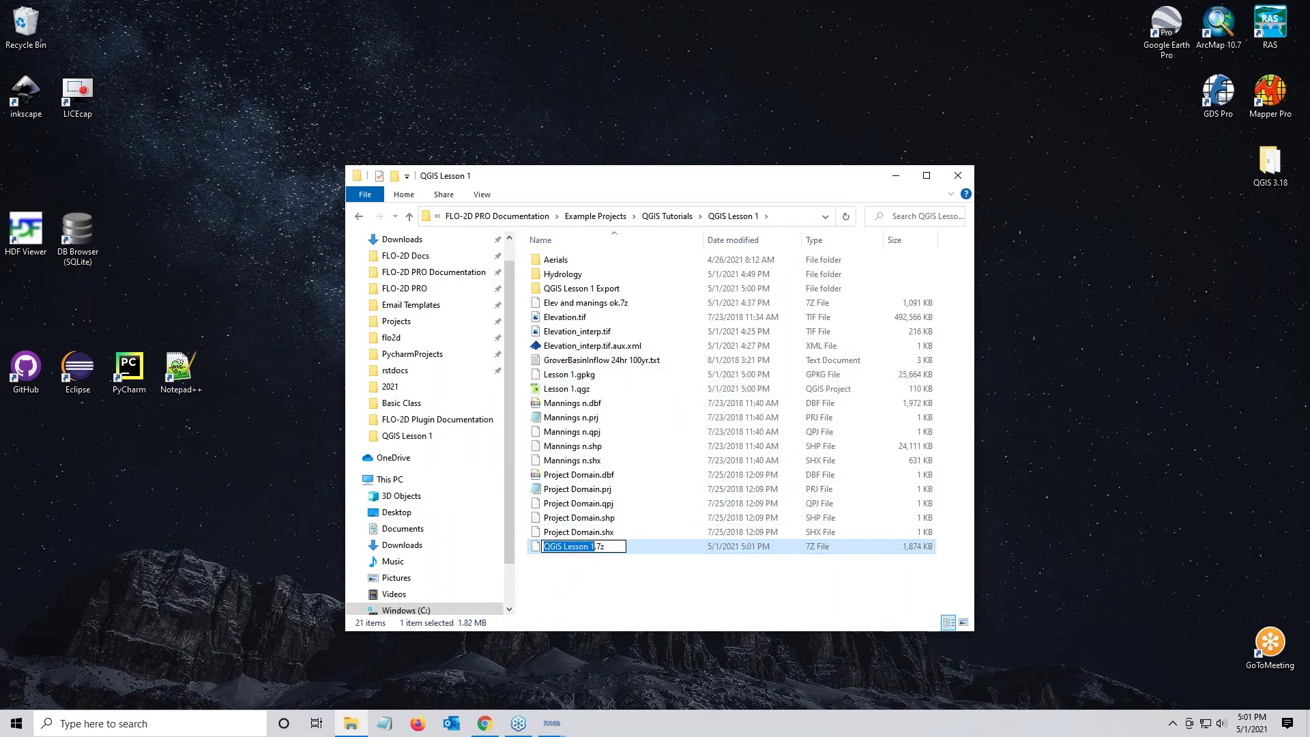
pyautogui.write('Lesson 1 Co')
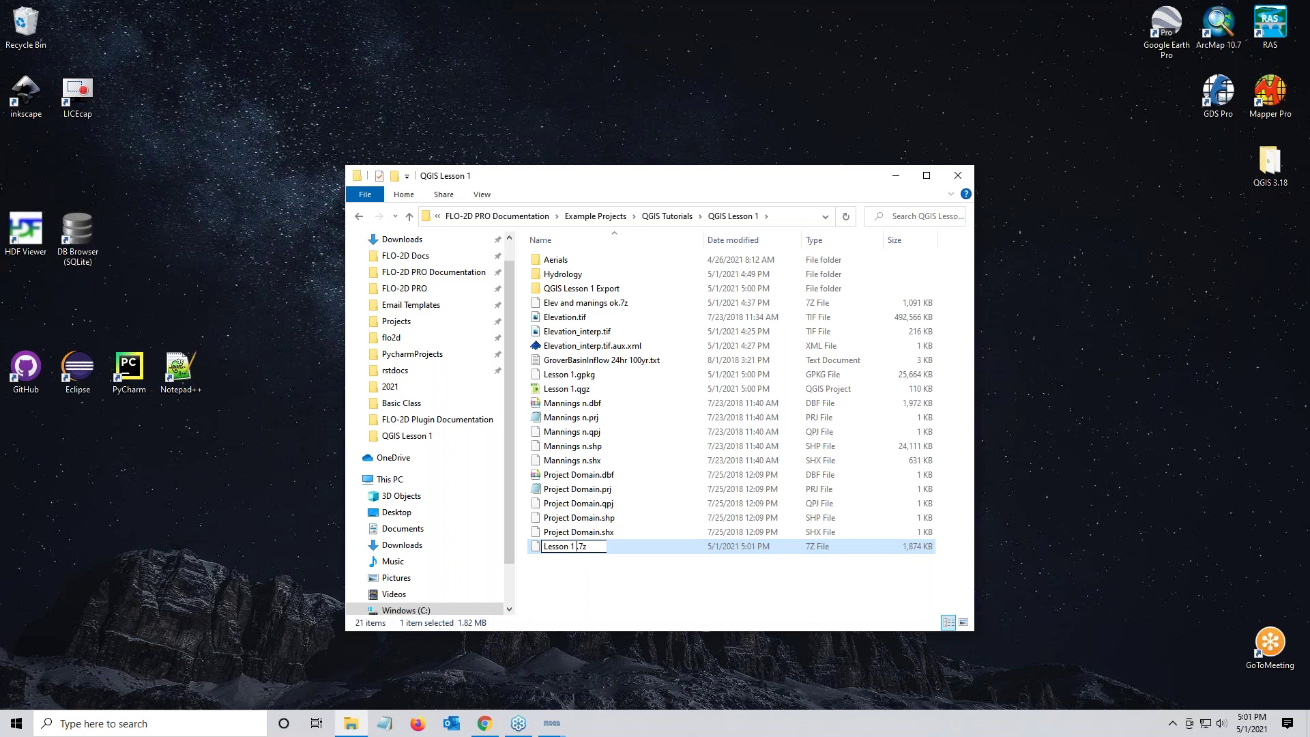
pyautogui.write('mplete')
pyautogui.press('Return')
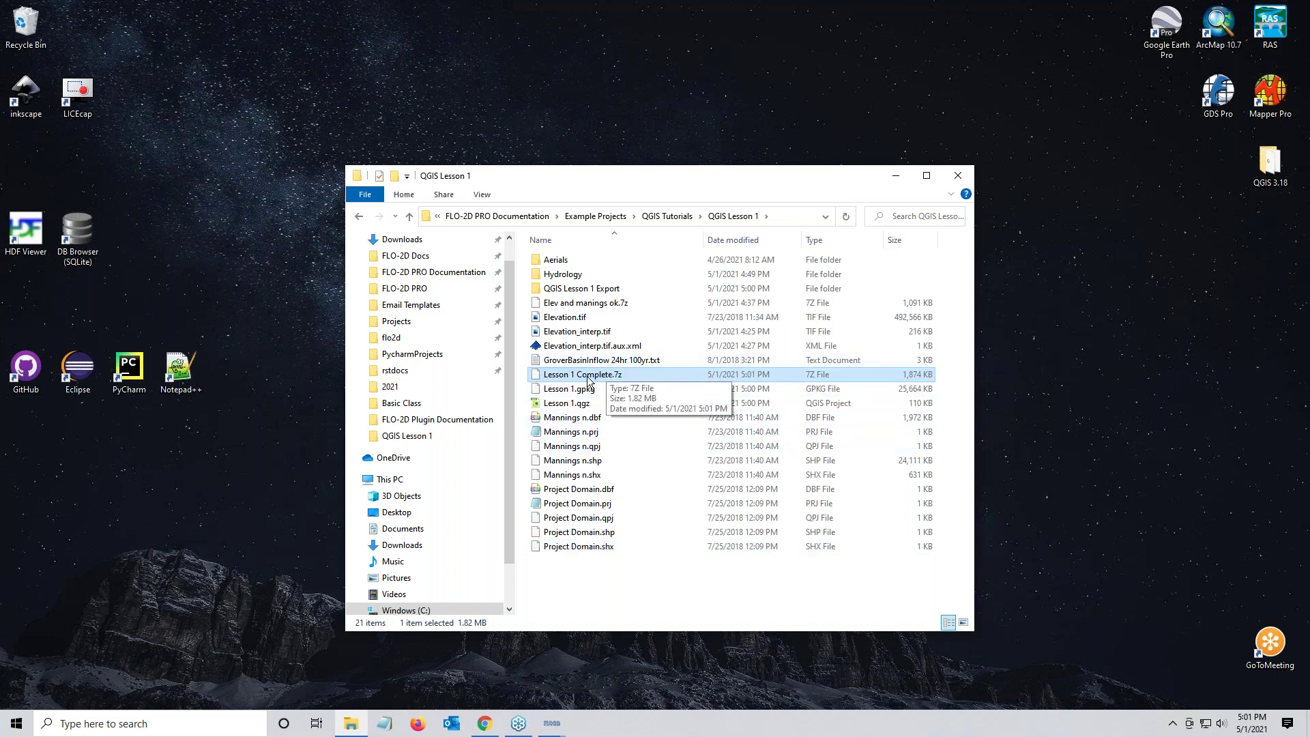
pyautogui.keyDown('ctrl'); pyautogui.click(580, 303); pyautogui.keyUp('ctrl')
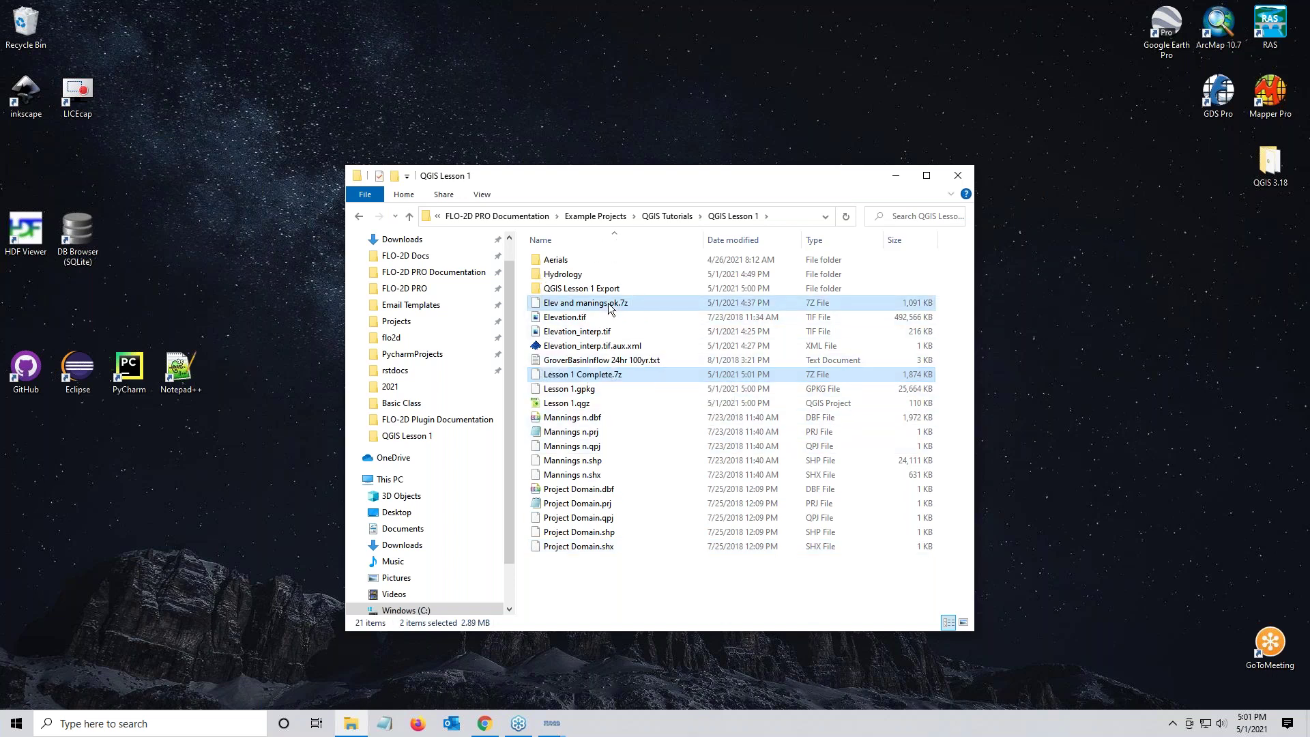